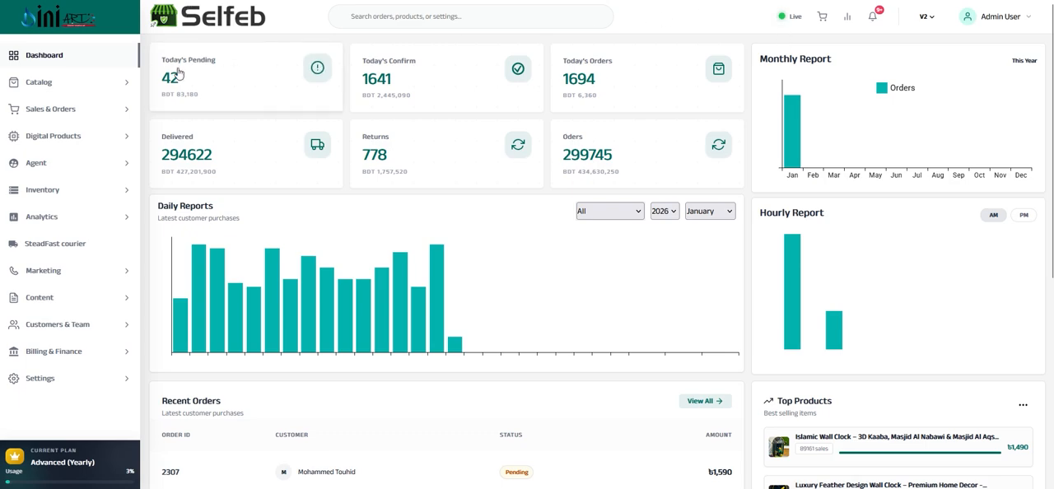
Examine the dashboard's order totals, report charts, recent orders, top products and traffic sources, and view the global search
scroll(535, 41, "down", 4)
scroll(494, 91, "up", 4)
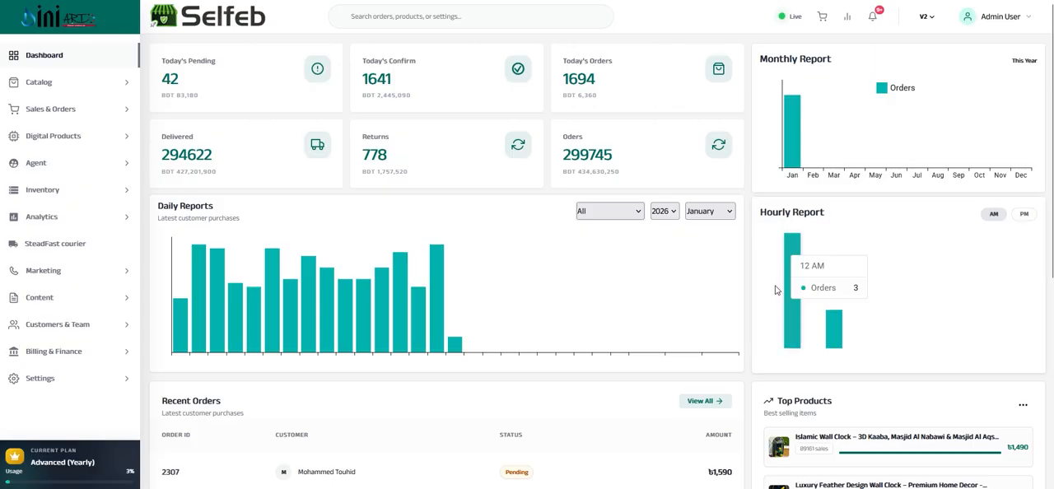
scroll(247, 436, "down", 2)
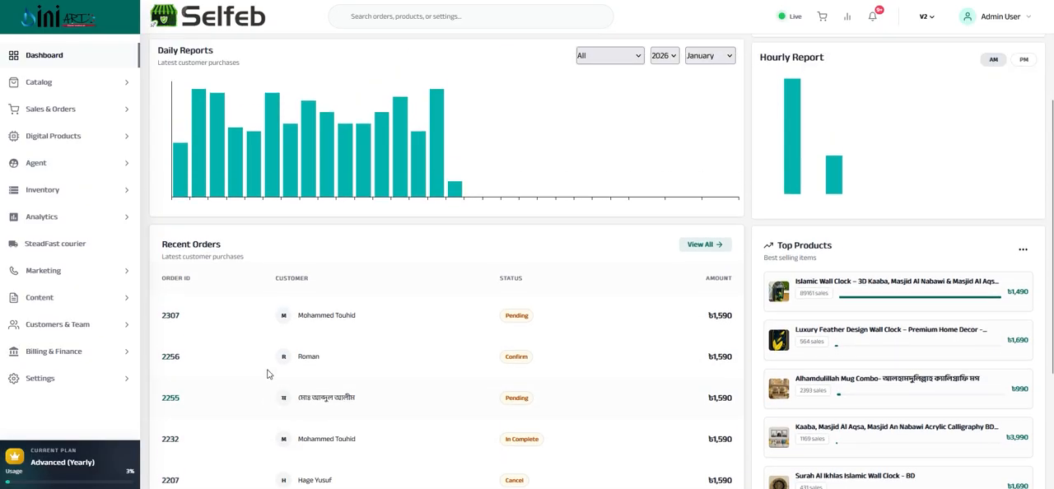
scroll(259, 398, "up", 1)
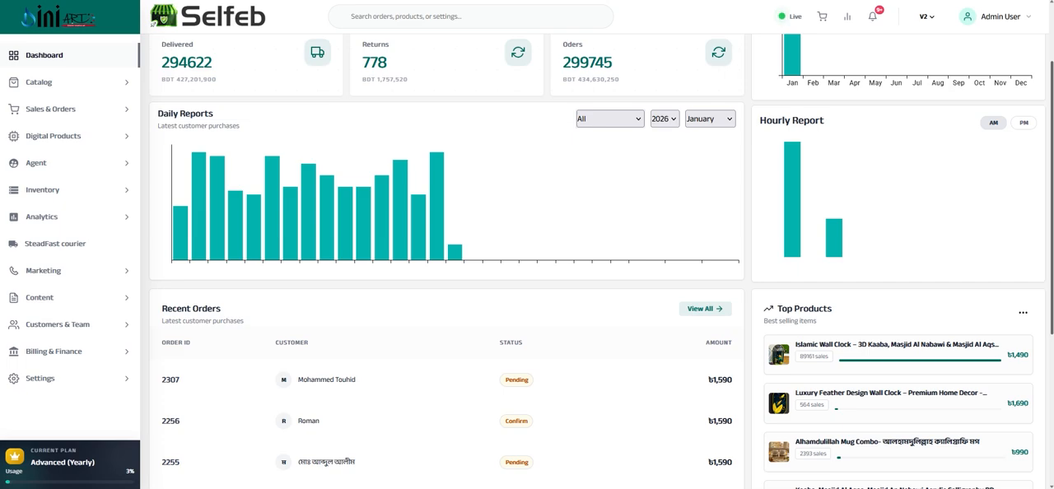
scroll(905, 263, "down", 1)
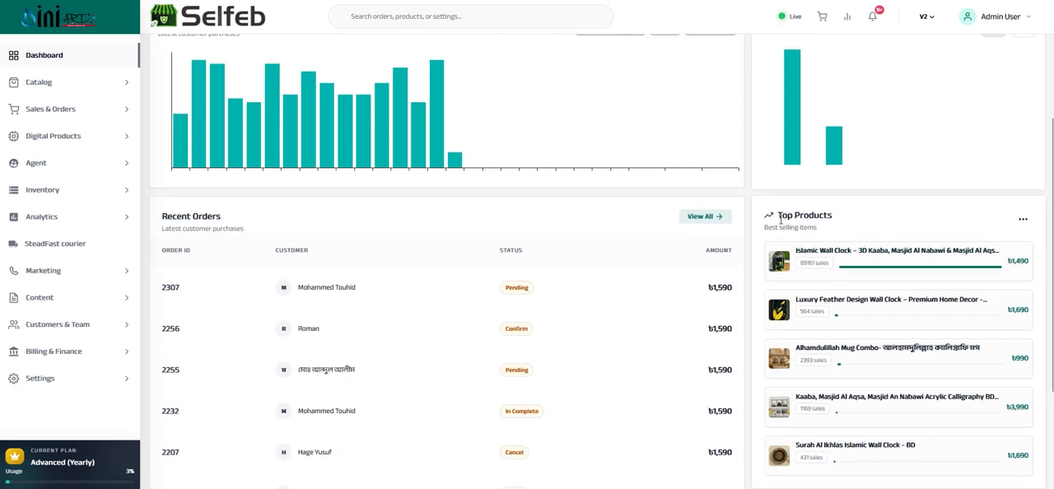
scroll(763, 240, "down", 1)
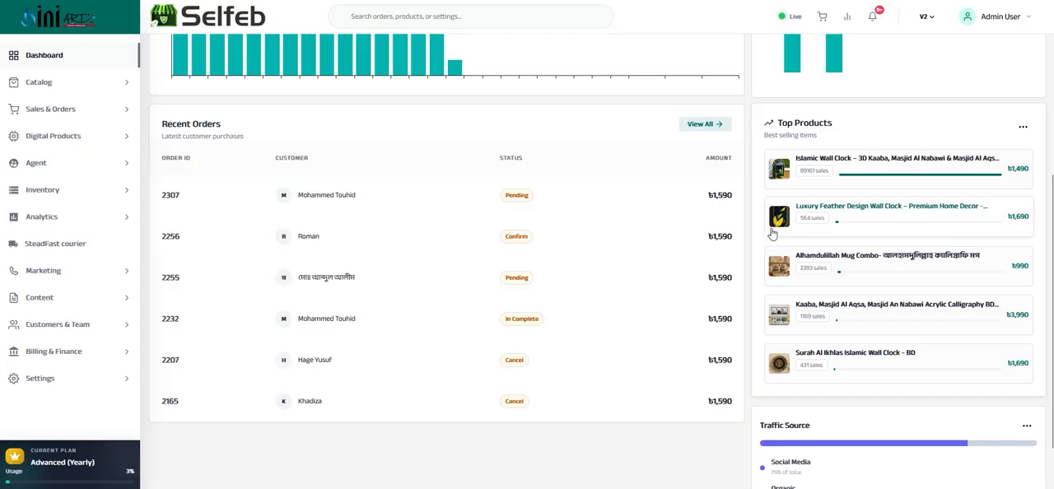
scroll(571, 233, "up", 2)
scroll(248, 313, "down", 1)
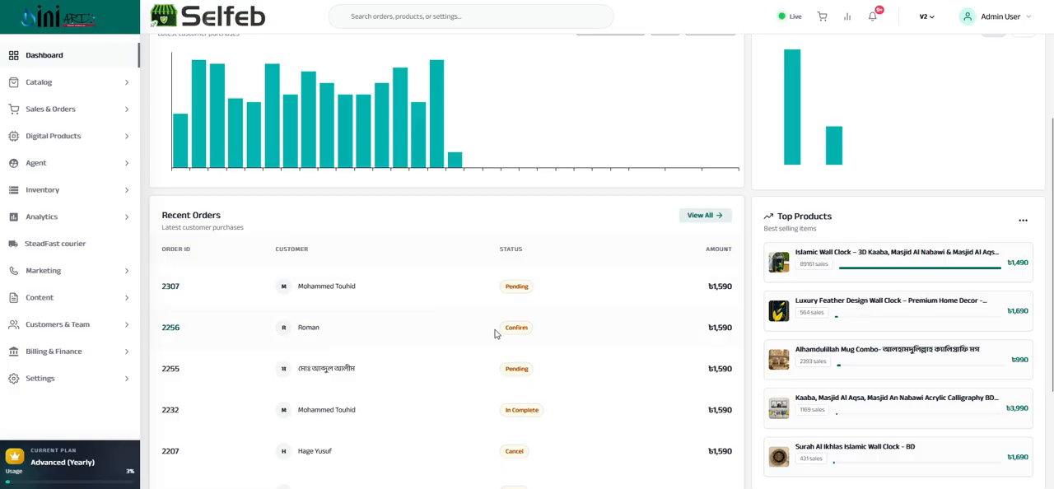
scroll(738, 332, "down", 2)
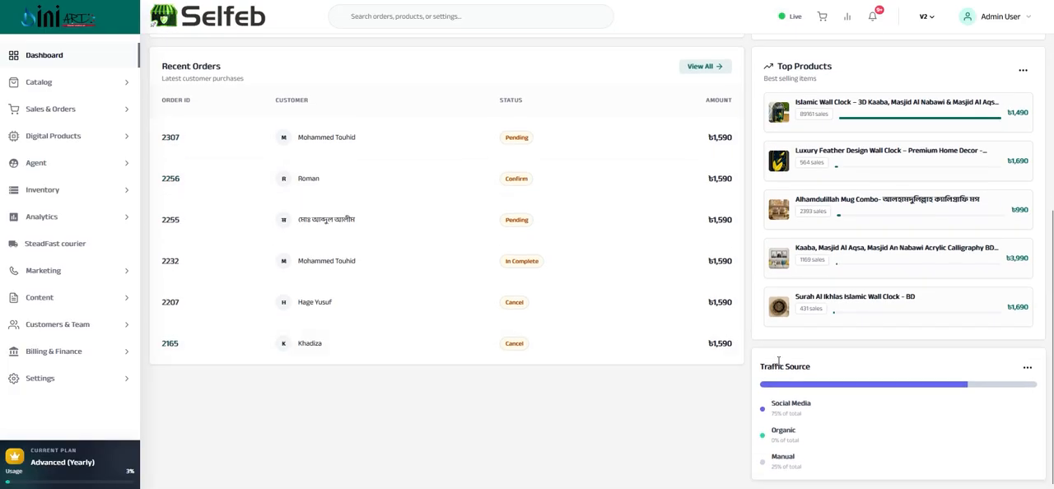
scroll(775, 396, "up", 4)
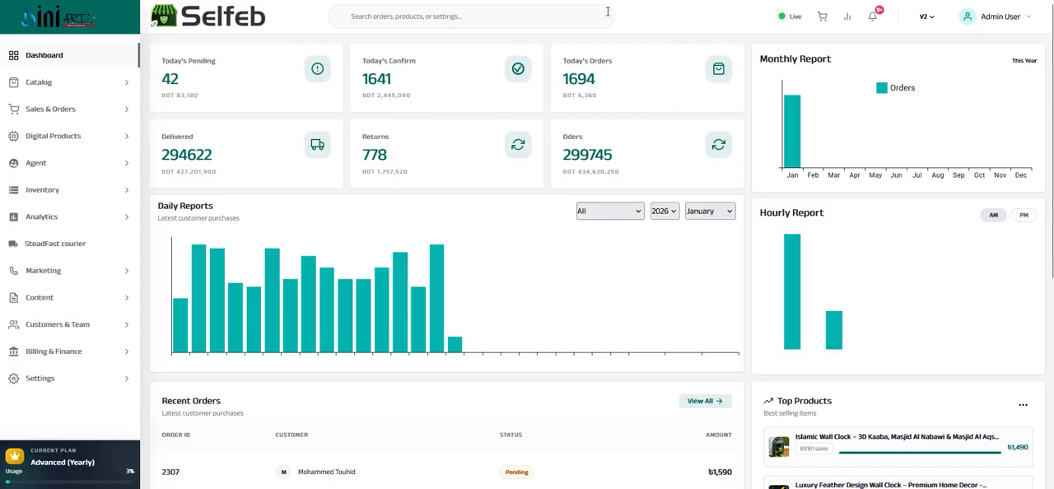
left_click(368, 17)
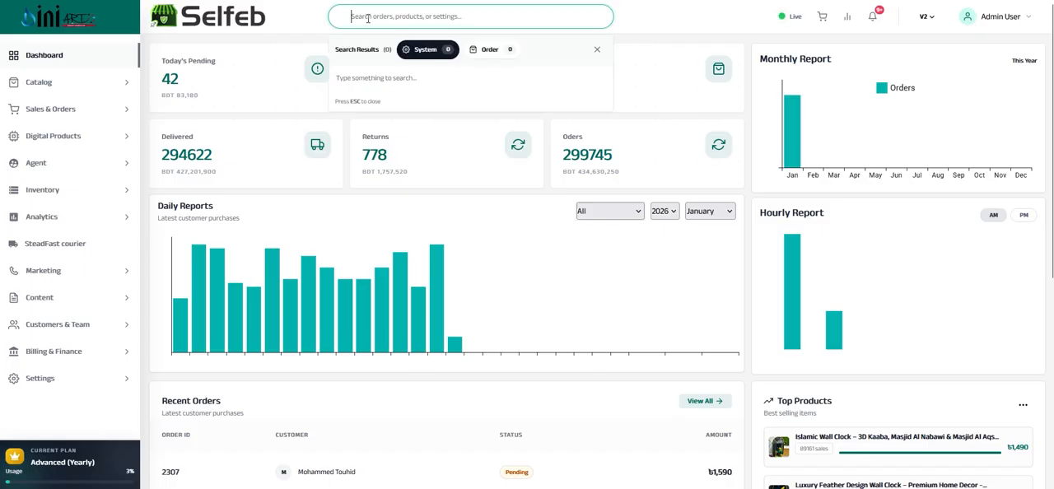
left_click(652, 19)
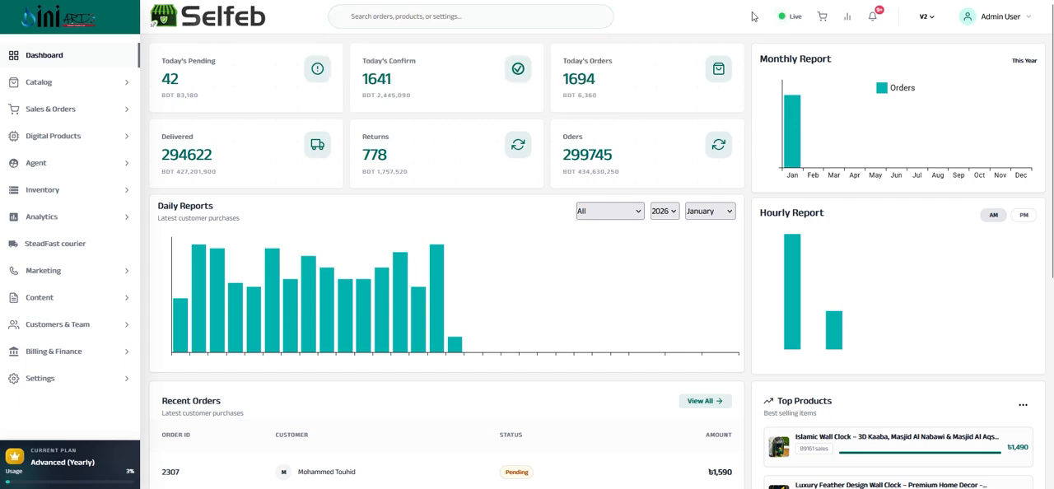
Open the live visitor tracking page and play the most recent recorded session
left_click(795, 18)
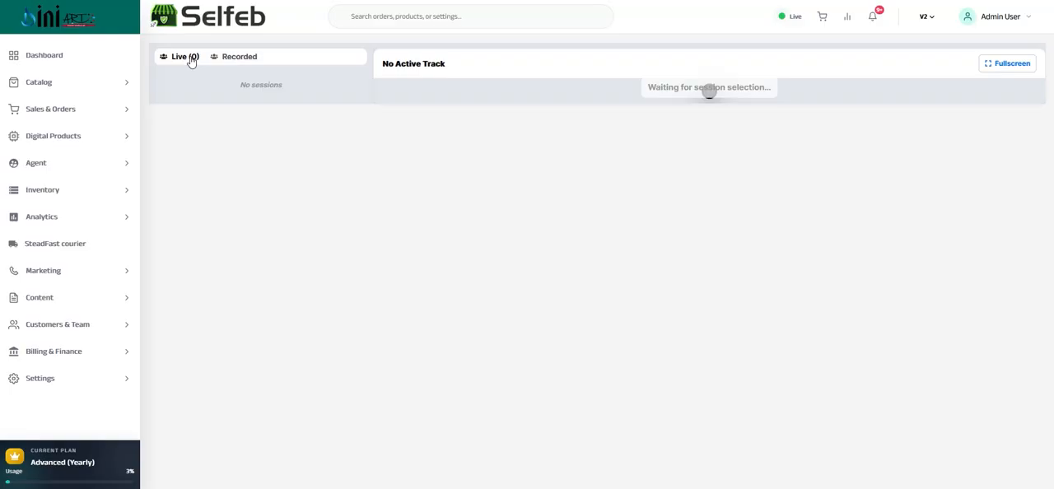
left_click(238, 59)
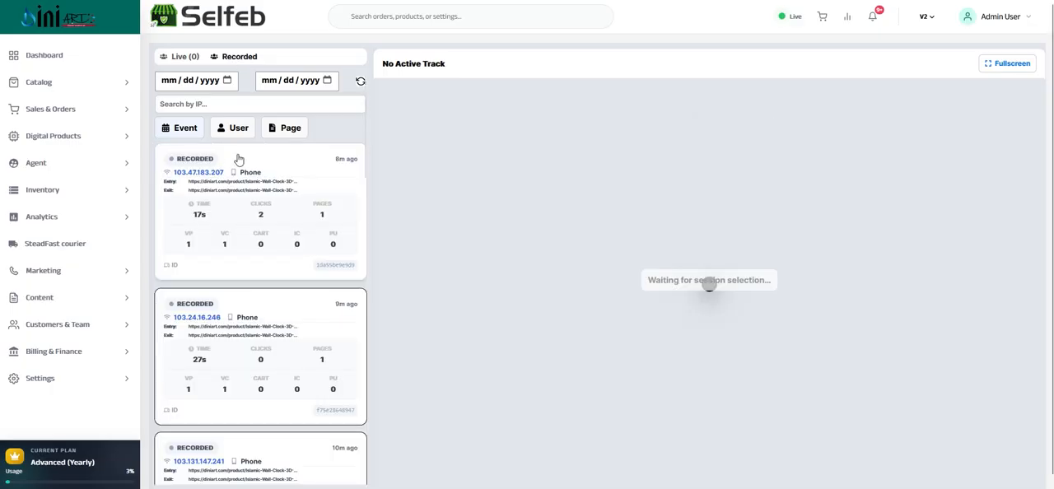
left_click(255, 211)
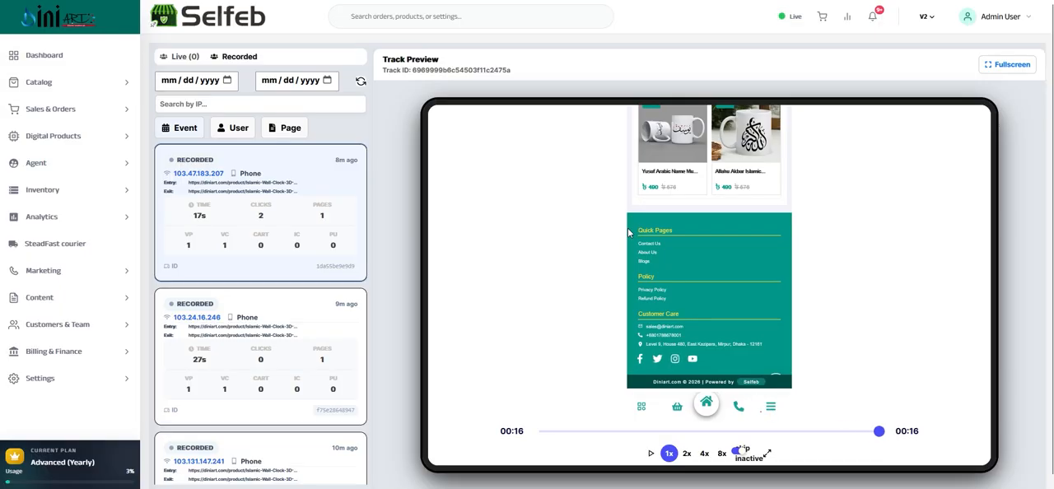
Play the next three recorded visitor sessions and look through the rest of the recordings
left_click(322, 329)
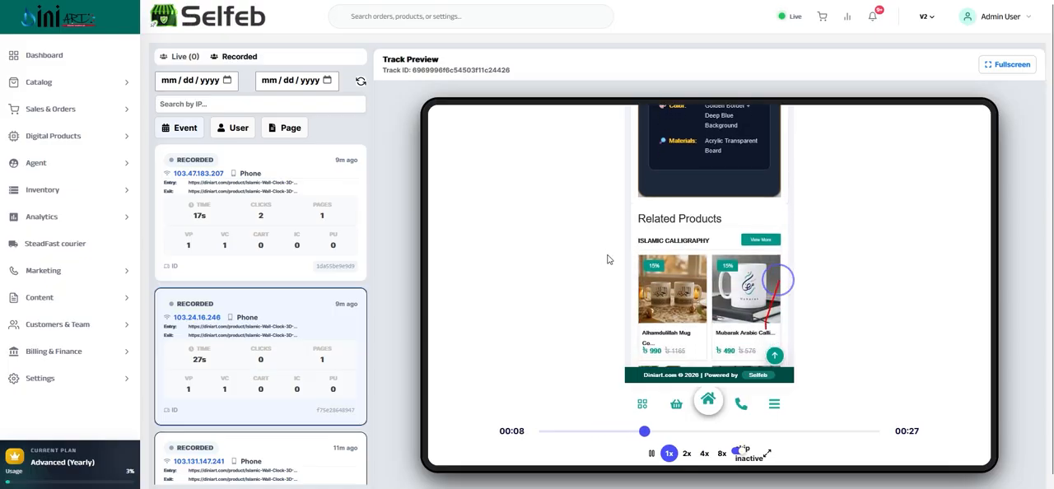
scroll(265, 303, "down", 2)
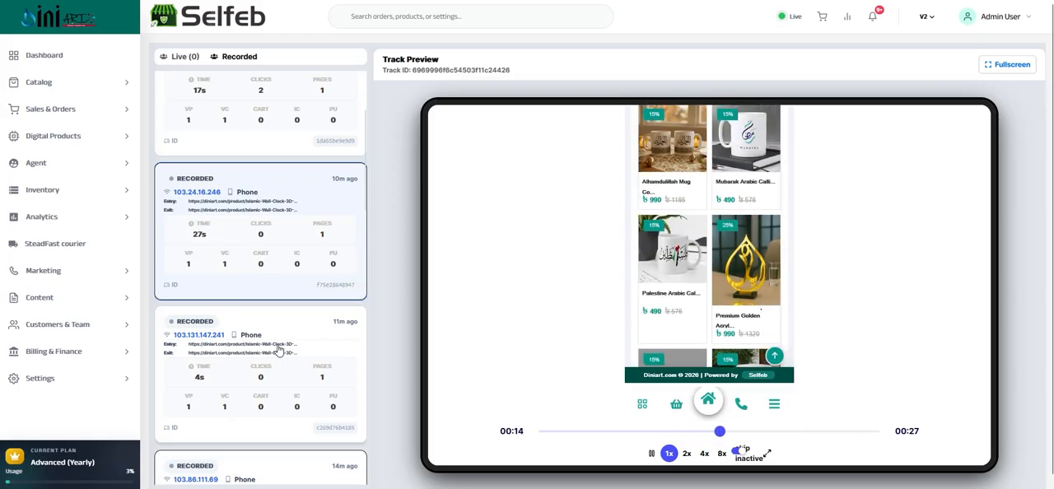
left_click(256, 376)
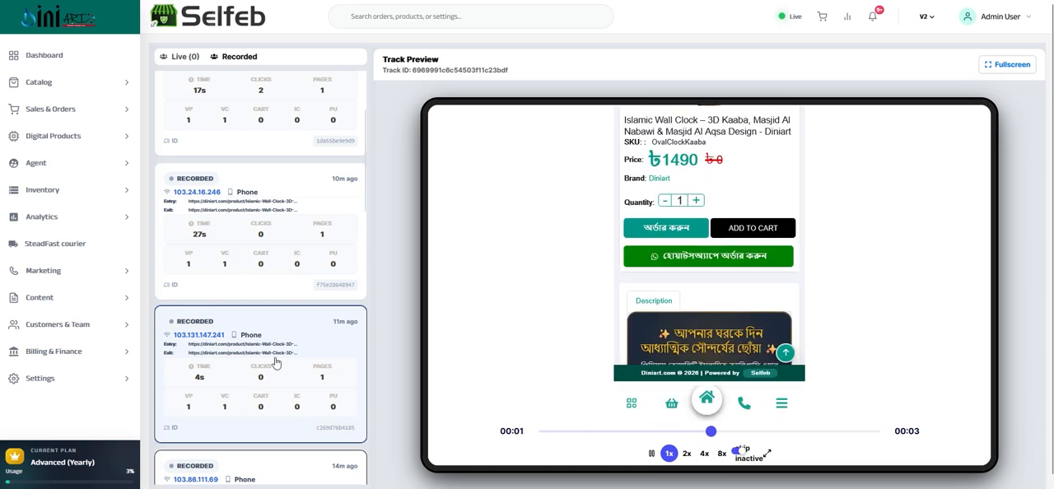
scroll(244, 371, "down", 3)
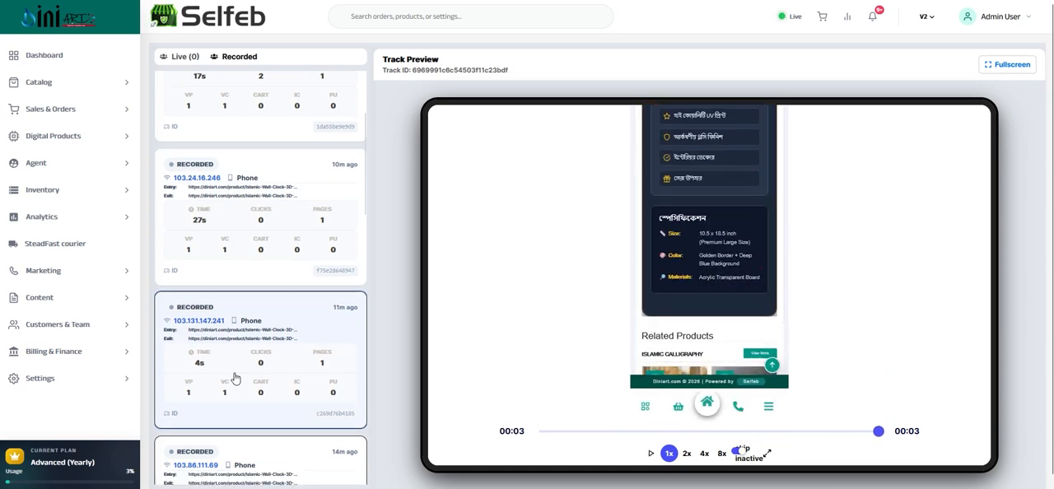
left_click(233, 404)
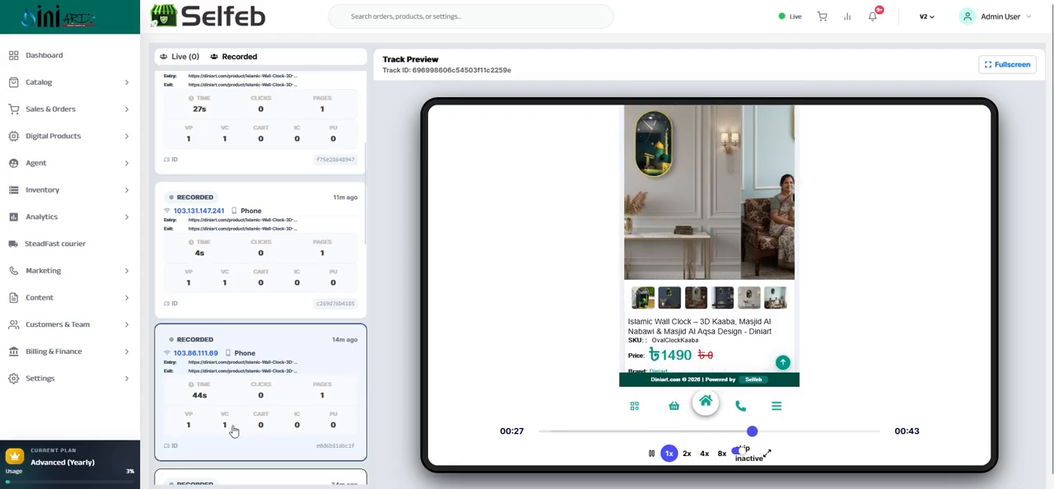
scroll(317, 387, "down", 1)
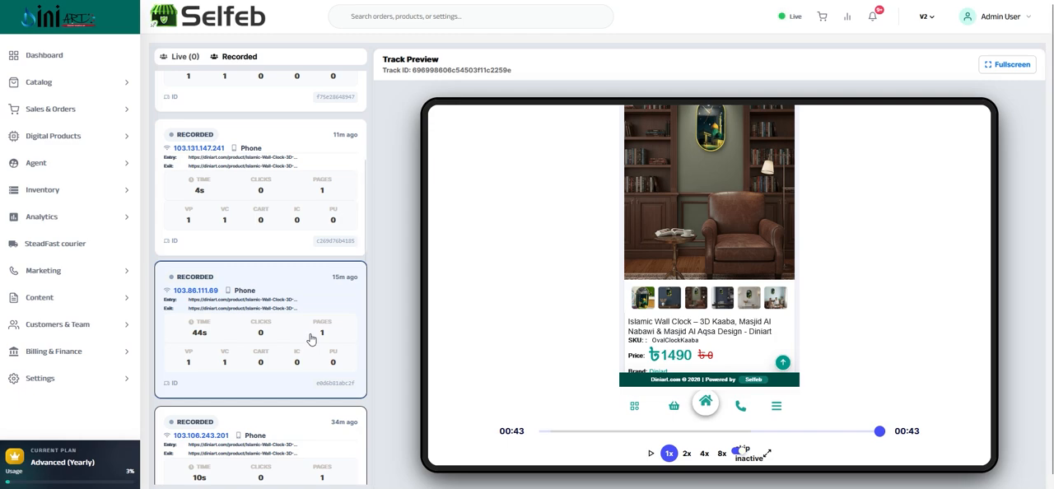
scroll(284, 344, "down", 1)
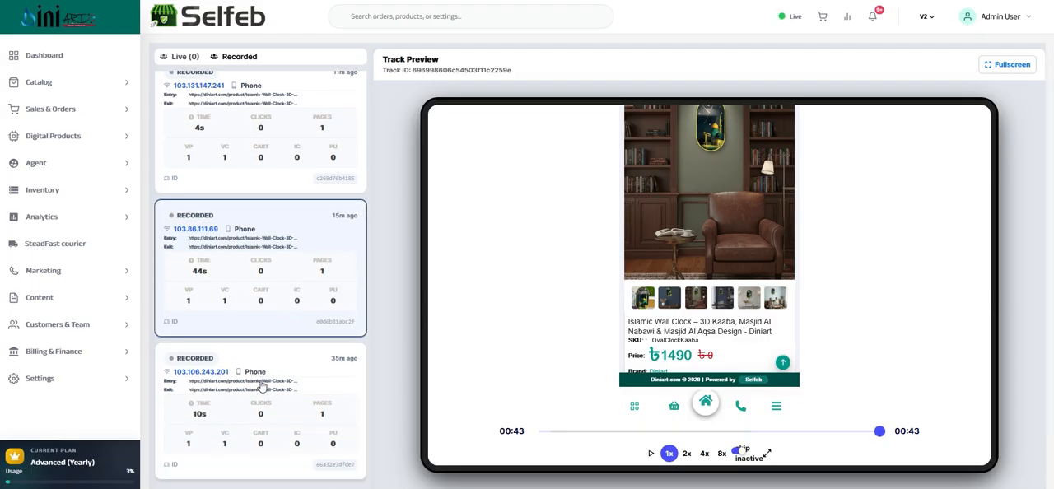
scroll(266, 353, "up", 5)
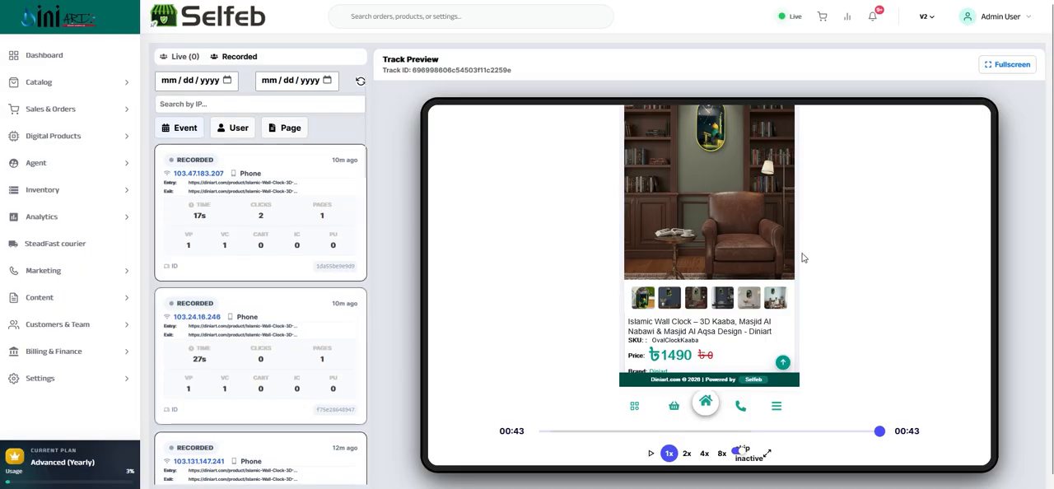
Look over the orders list, the order report and the order notifications
left_click(824, 18)
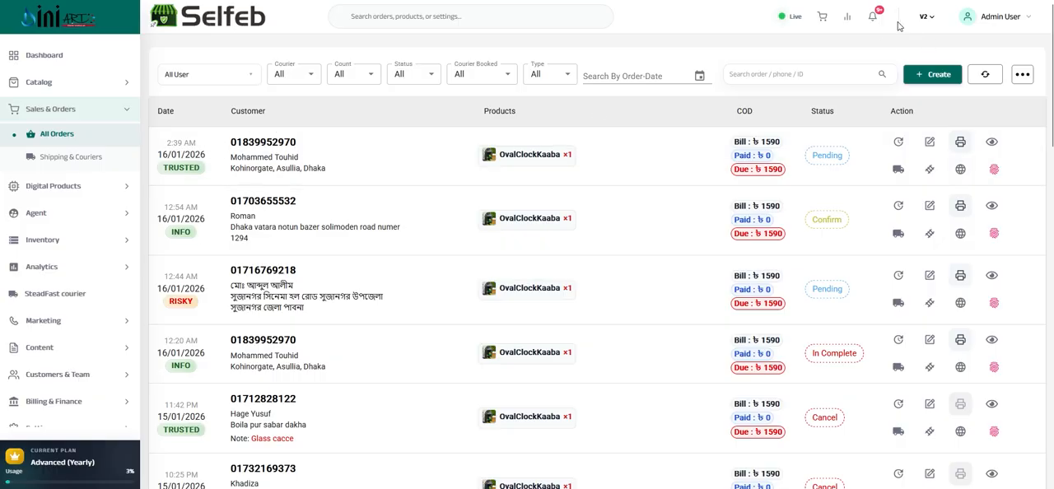
left_click(847, 20)
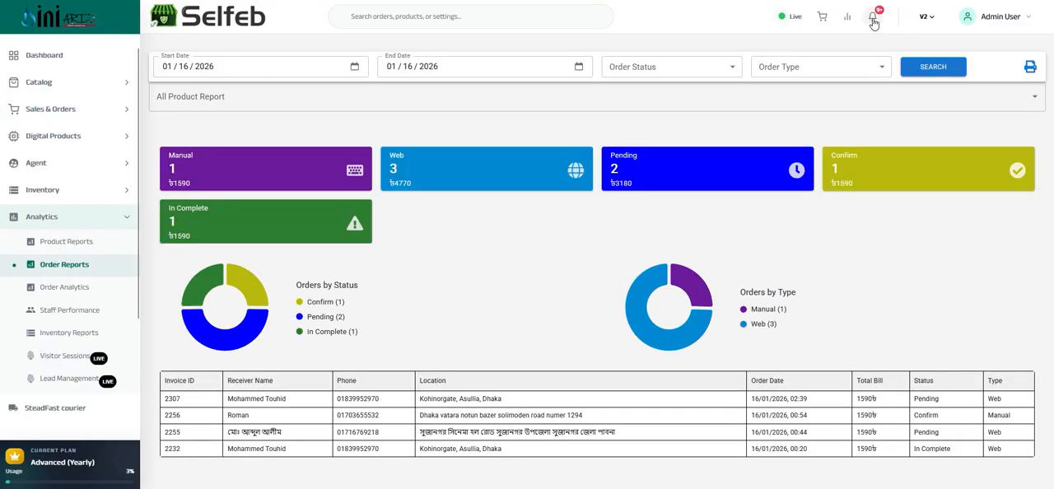
left_click(873, 18)
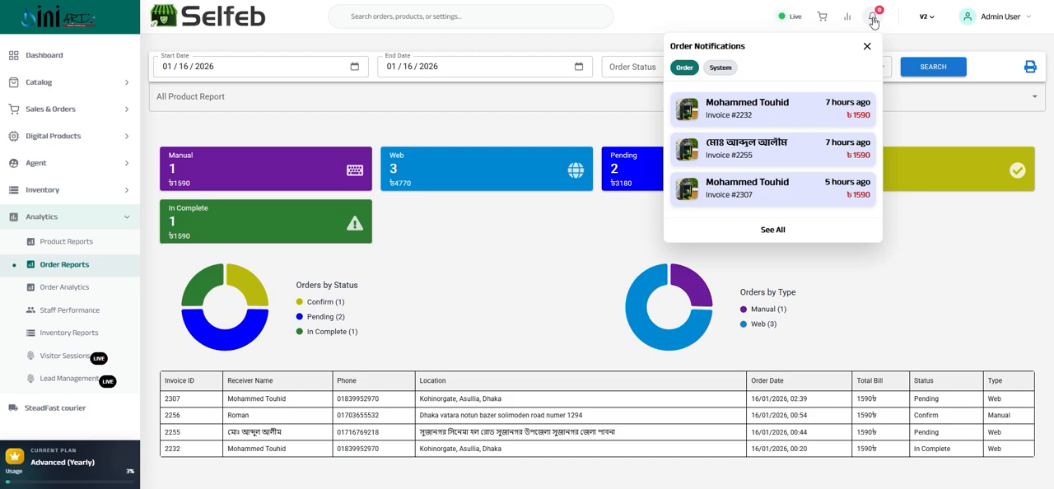
left_click(873, 18)
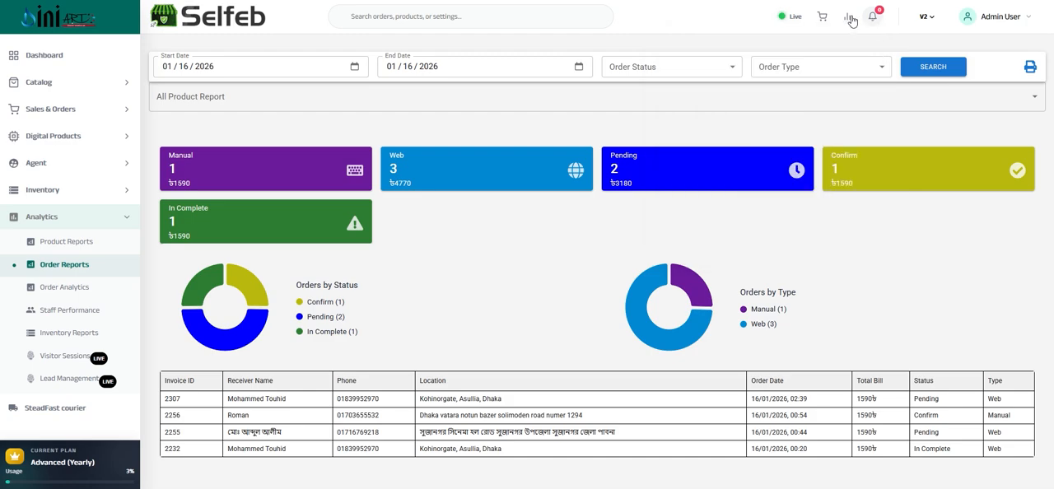
Open the catalog's product list and start creating a new product
left_click(58, 85)
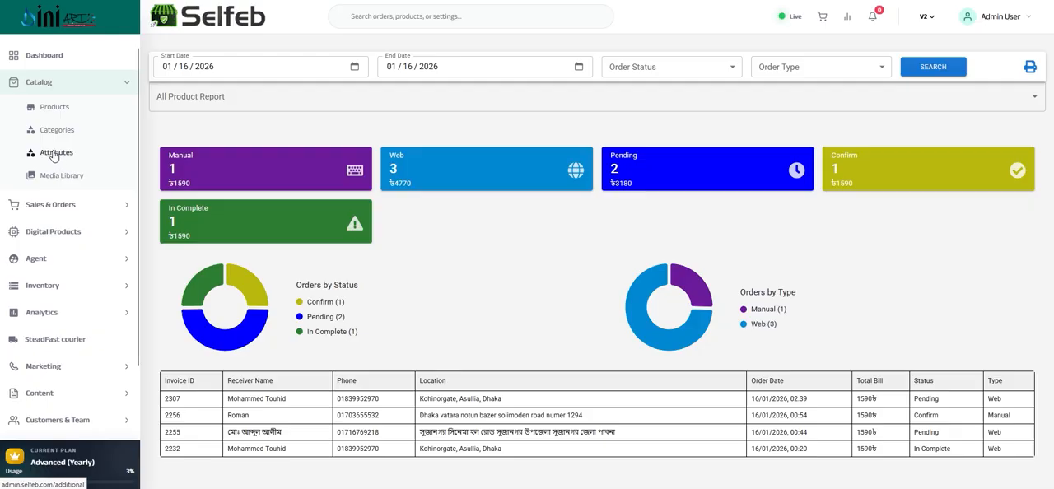
left_click(51, 107)
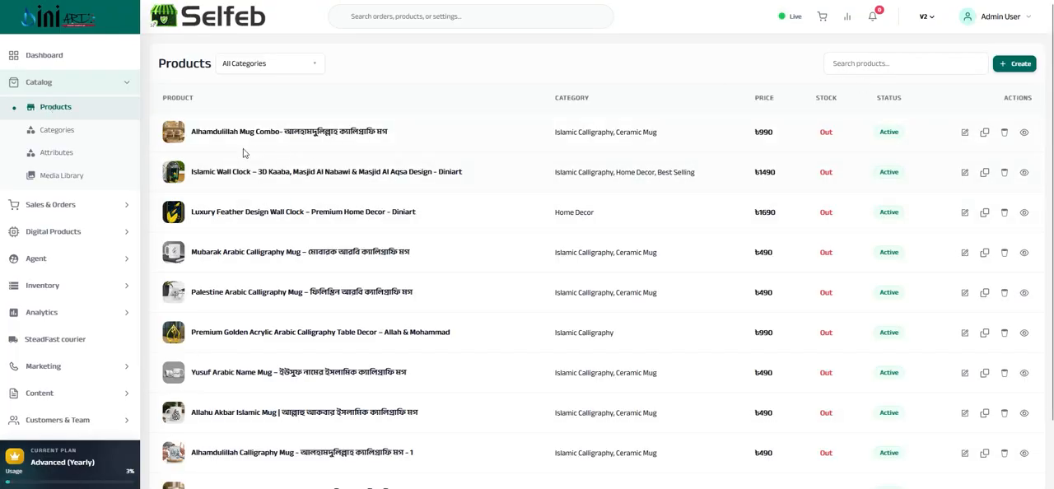
left_click(1017, 69)
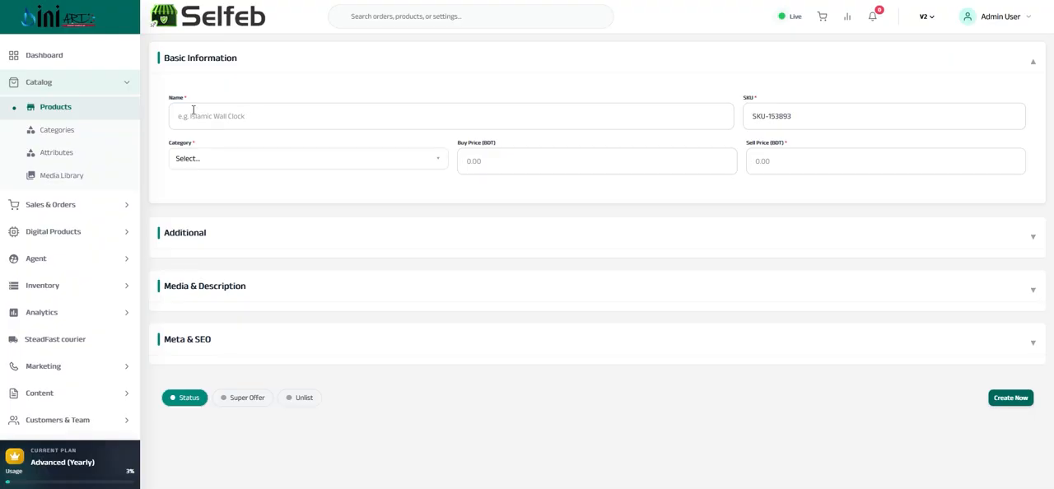
Name the new product "Wall clock", keeping the generated SKU
left_click(218, 116)
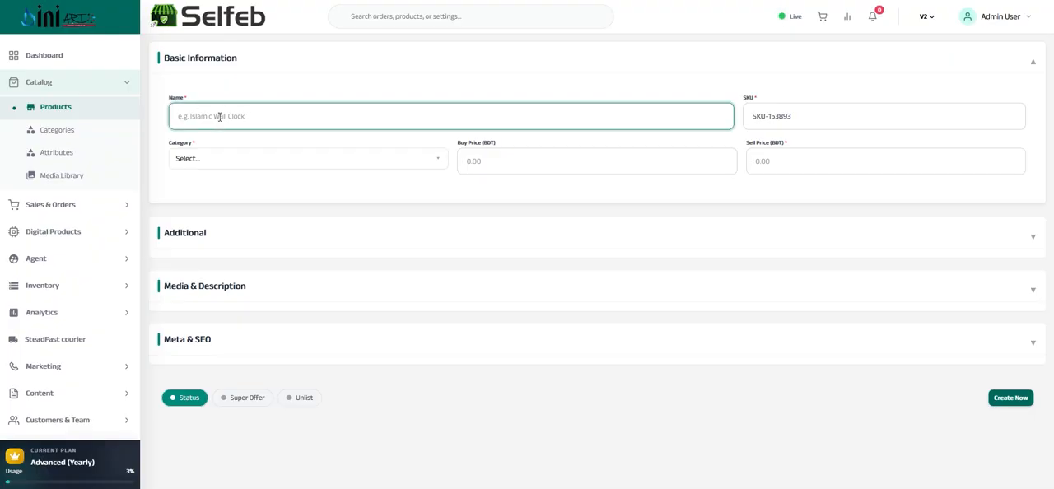
left_click(809, 116)
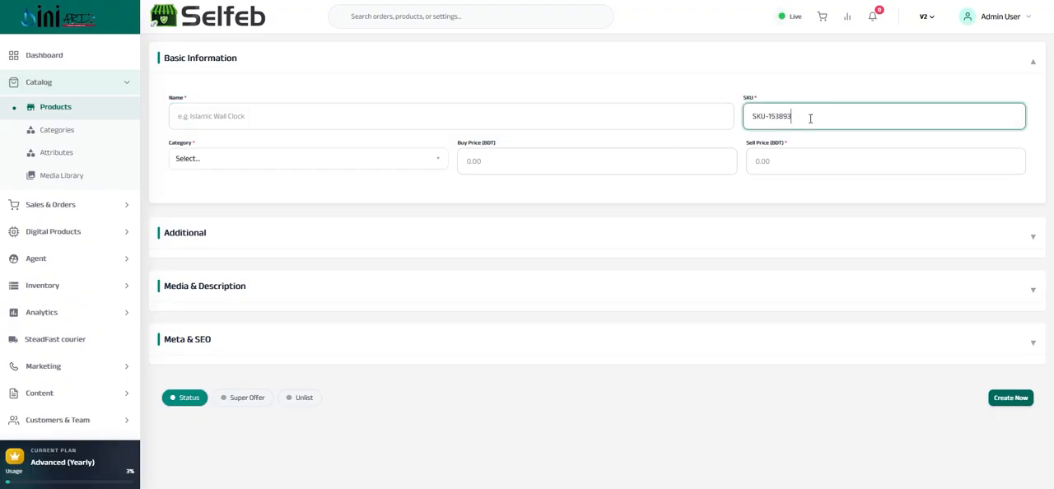
left_click_drag(811, 118, 743, 119)
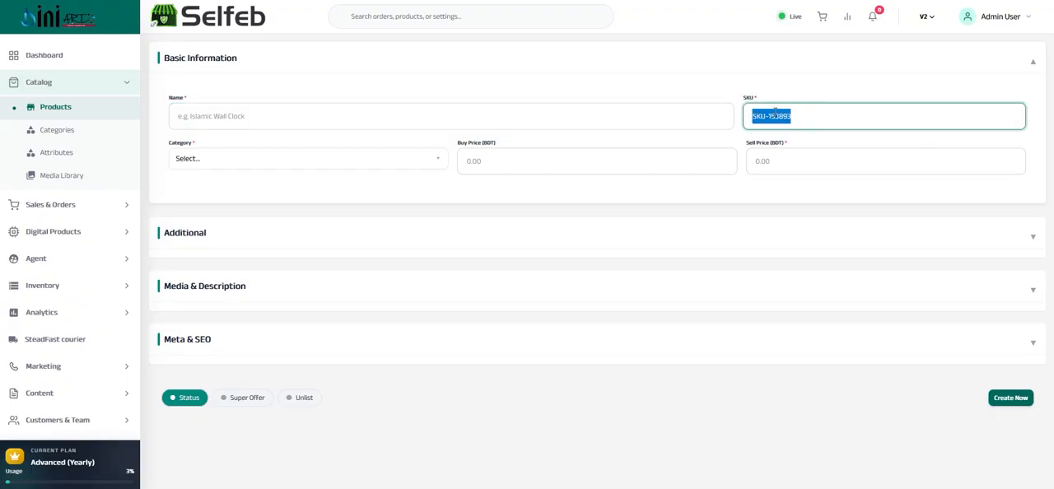
left_click(798, 117)
left_click_drag(800, 117, 750, 116)
left_click(345, 162)
left_click(176, 117)
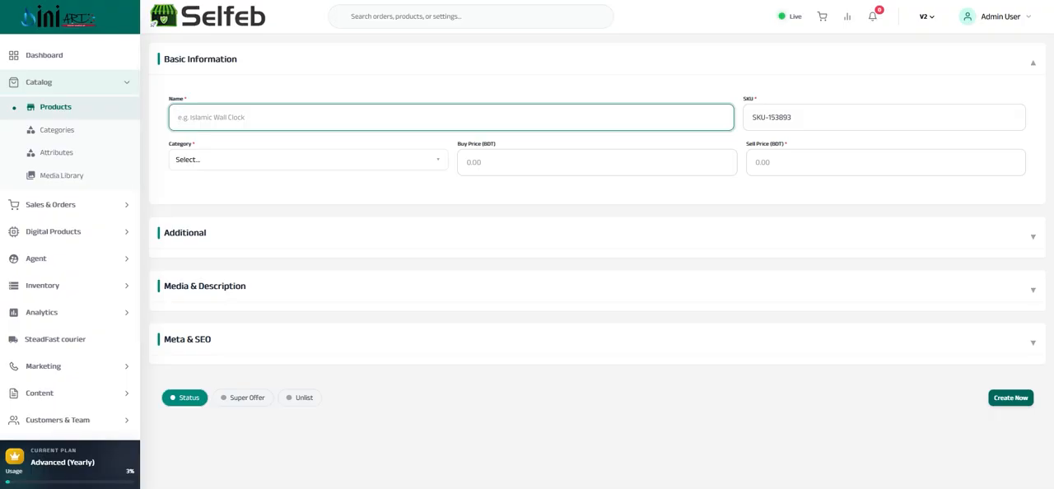
type("Wall clock")
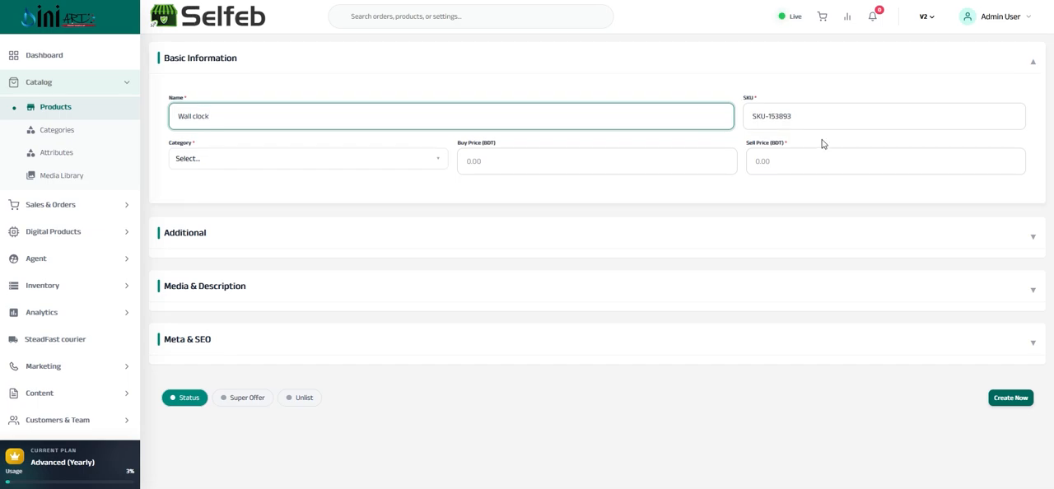
Assign the product to the Islamic Calligraphy and Home Decor categories, leaving the SKU as generated
left_click(802, 116)
left_click_drag(798, 118, 775, 122)
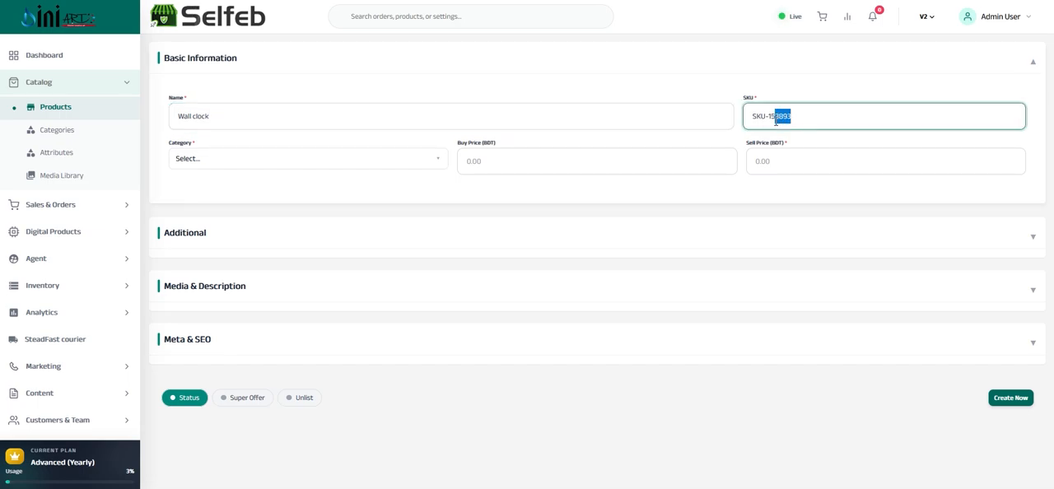
left_click(202, 159)
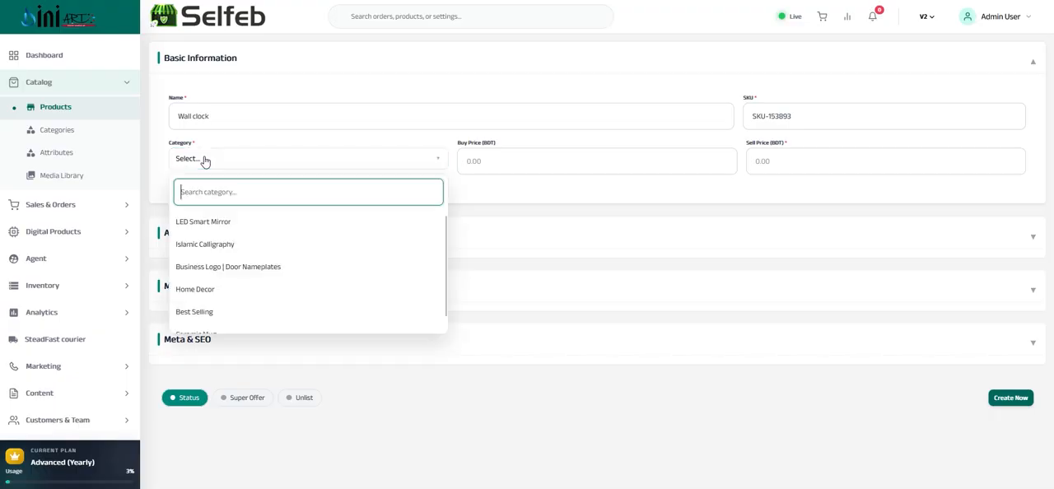
left_click(209, 250)
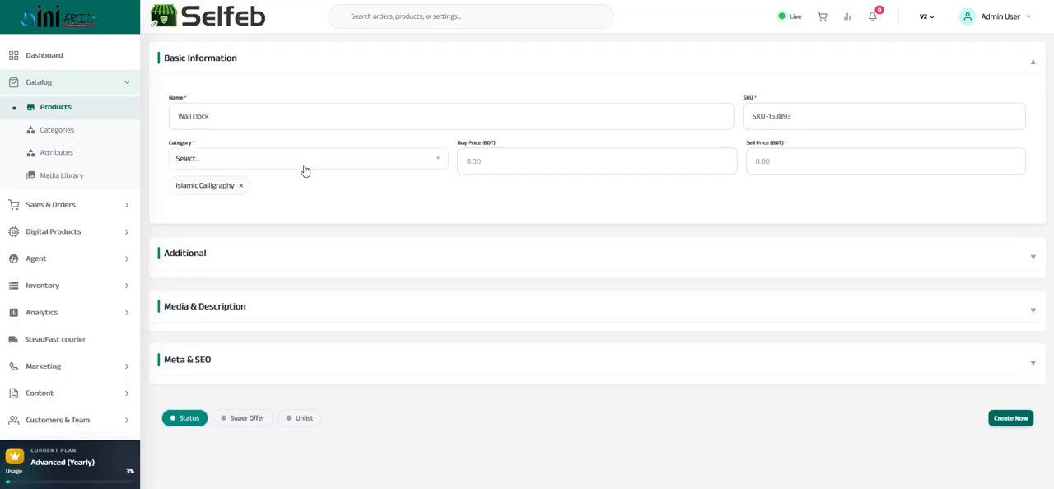
left_click(233, 162)
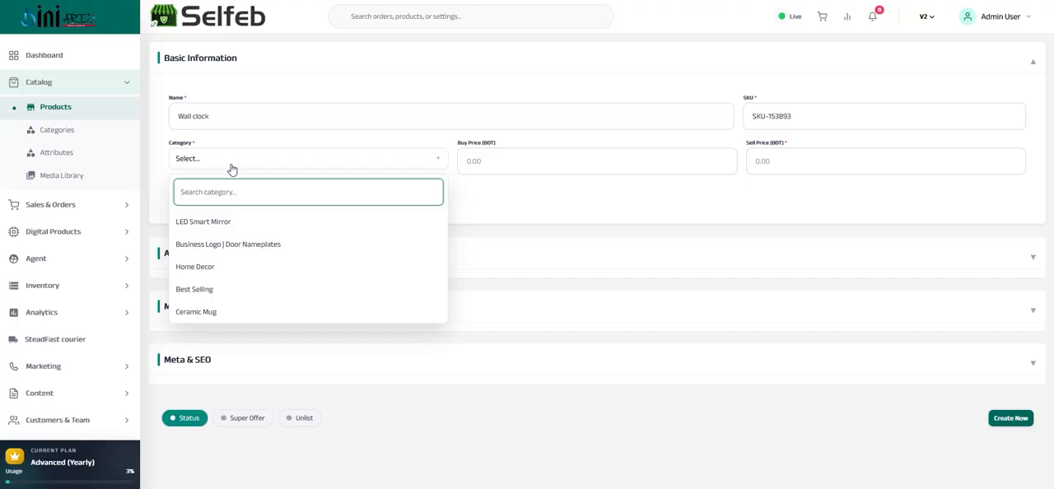
left_click(210, 269)
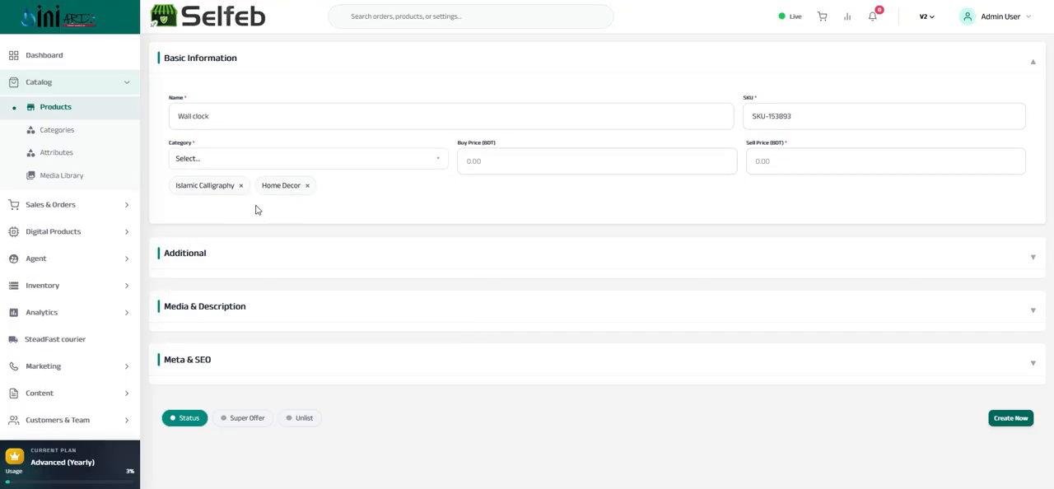
Set the product's buy price to 890 BDT and its sell price to 1690 BDT
left_click(483, 161)
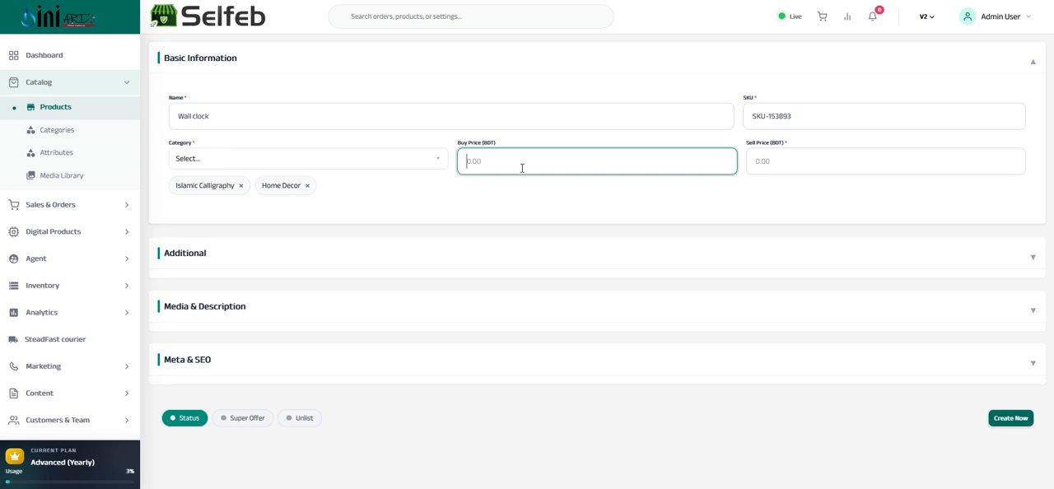
type("1")
key("BackSpace")
type("890")
left_click(796, 159)
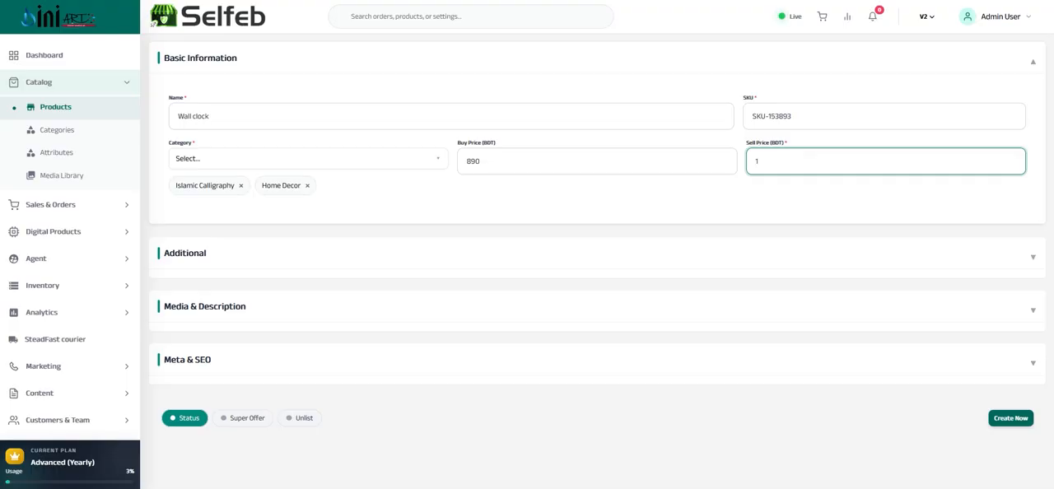
type("1690")
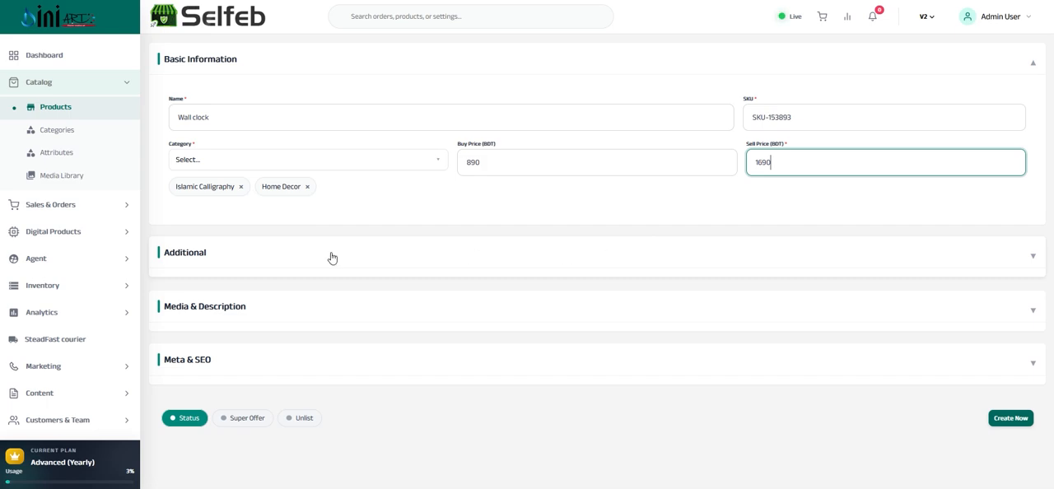
Expand the product's additional details and look through the available size options
left_click(263, 260)
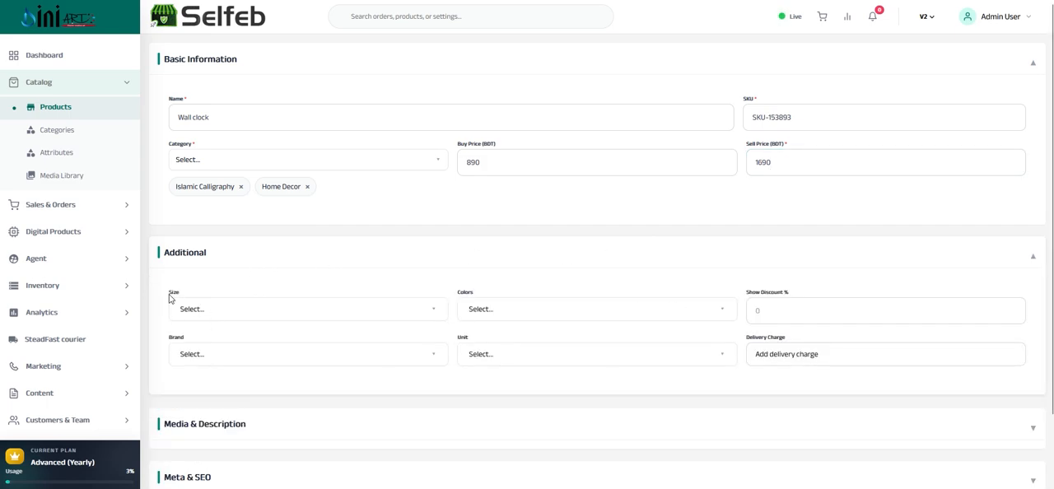
left_click(252, 312)
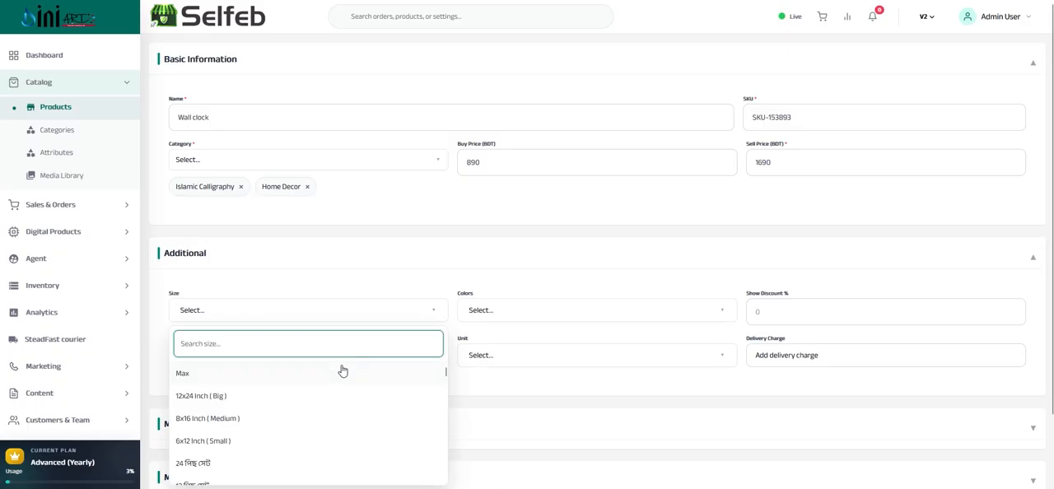
scroll(238, 346, "down", 3)
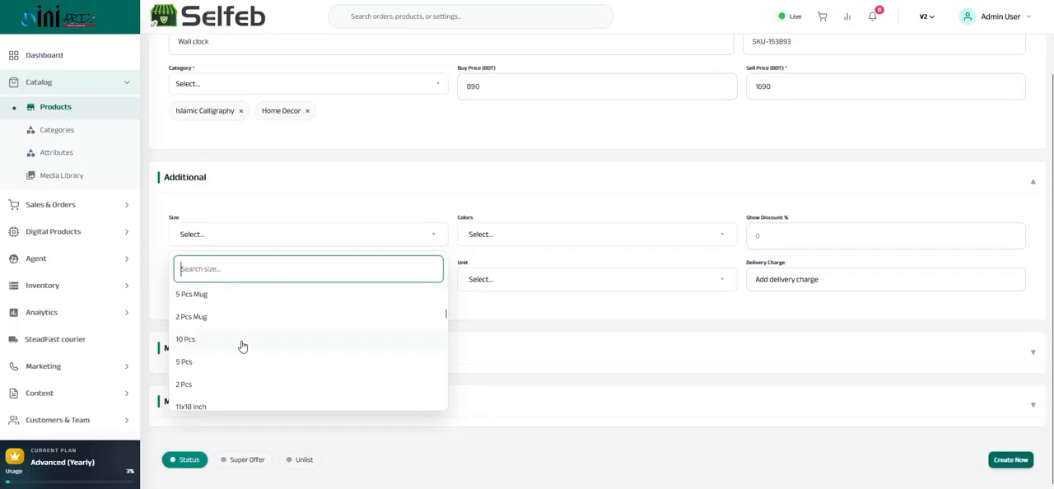
scroll(240, 346, "up", 3)
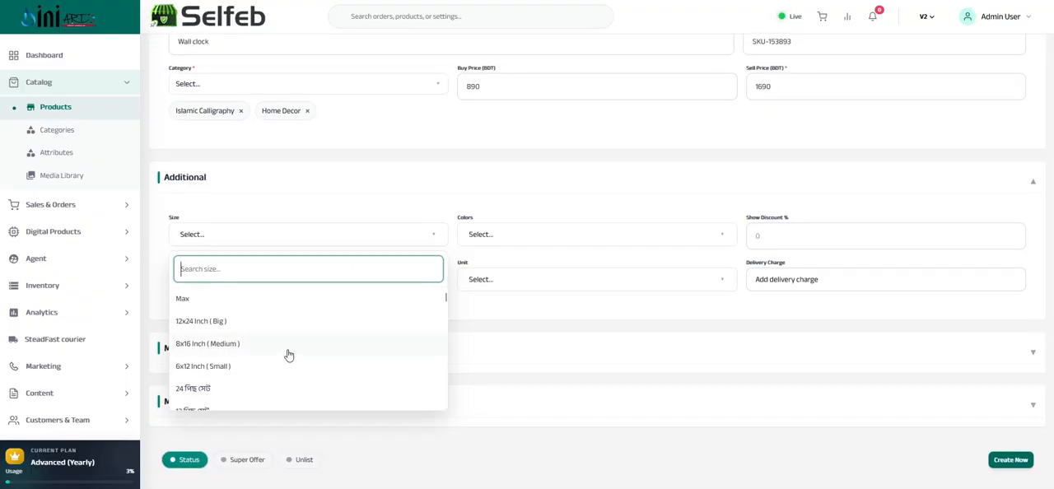
scroll(291, 355, "down", 5)
scroll(298, 360, "down", 6)
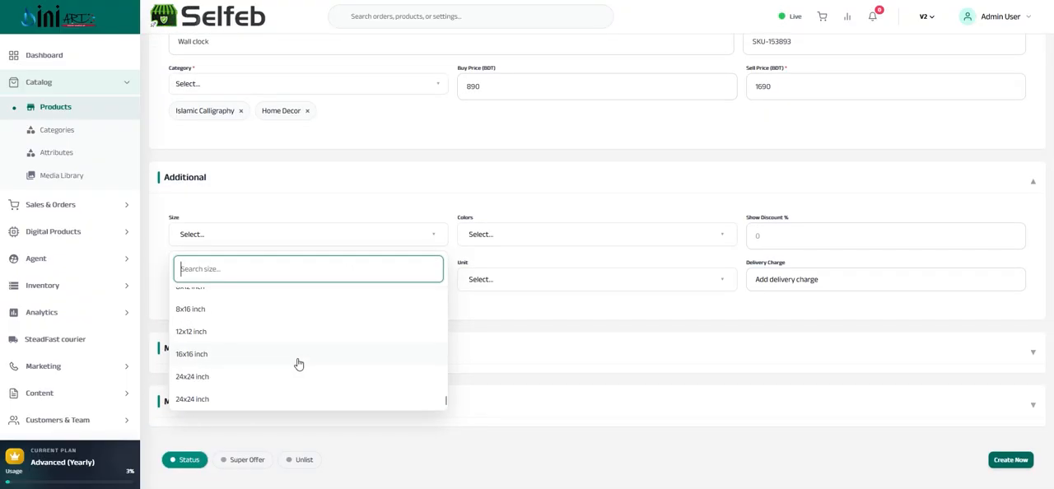
scroll(333, 360, "up", 10)
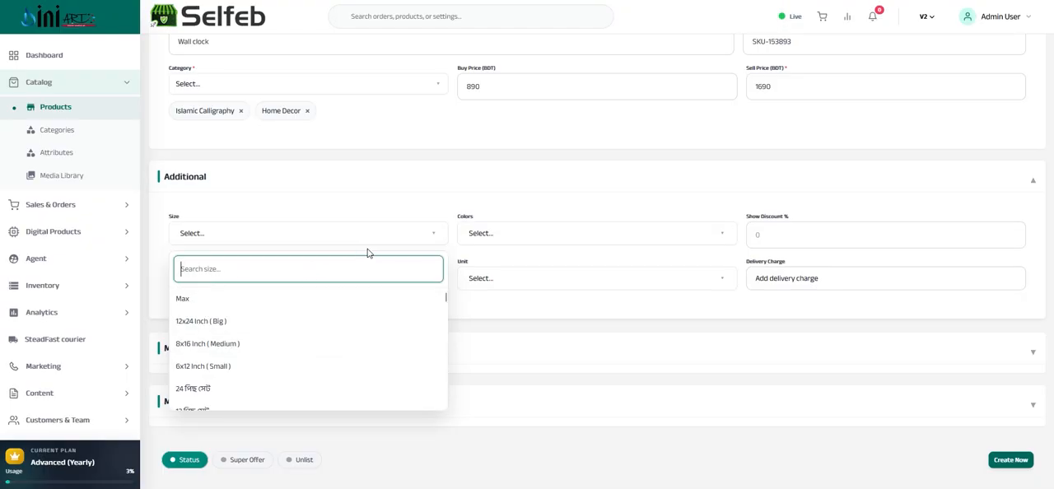
left_click(446, 250)
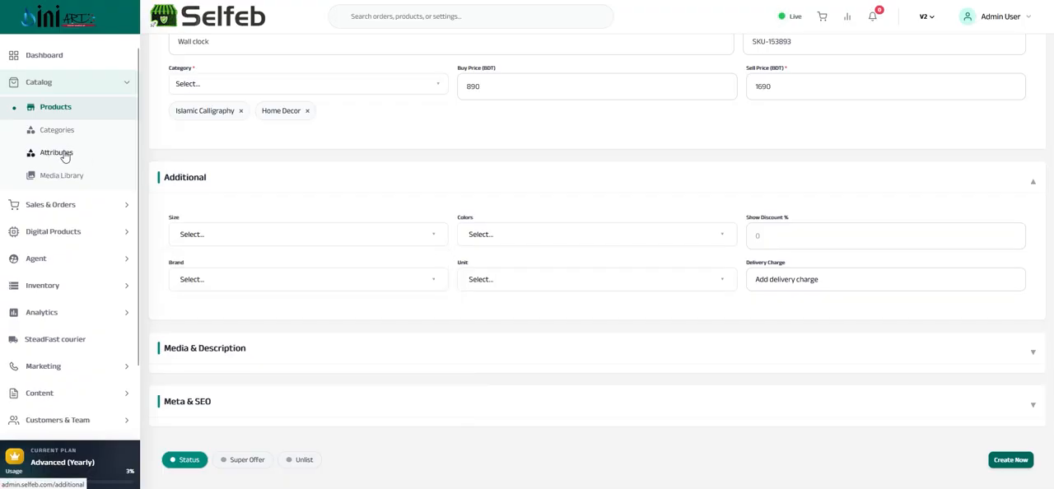
Add the 8x16 inch size, keeping the sell price of 1690 BDT and buy price of 890 BDT
left_click(370, 238)
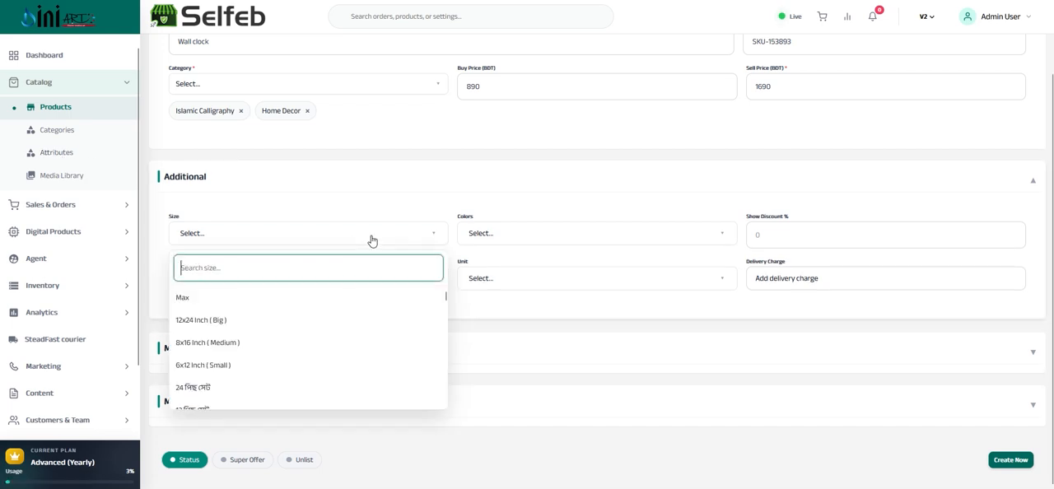
scroll(321, 324, "down", 5)
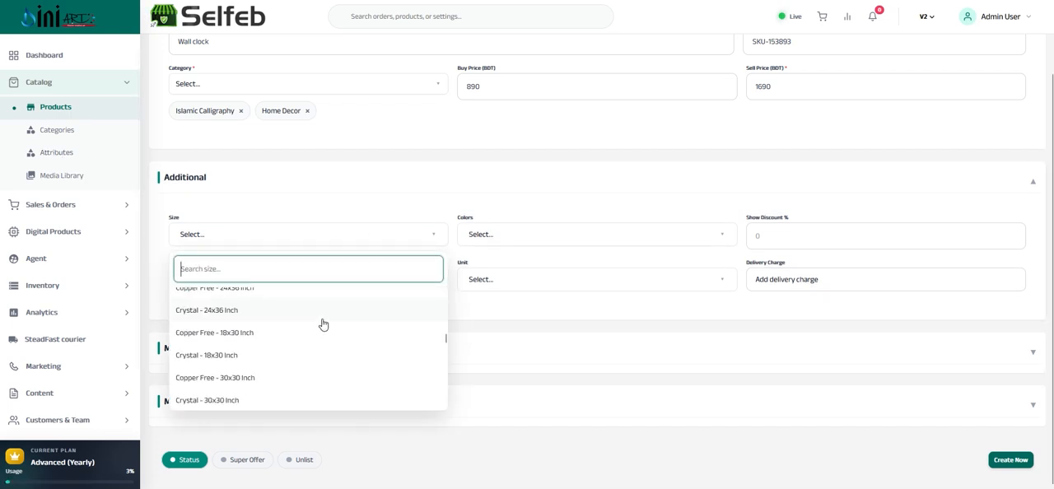
scroll(324, 325, "down", 5)
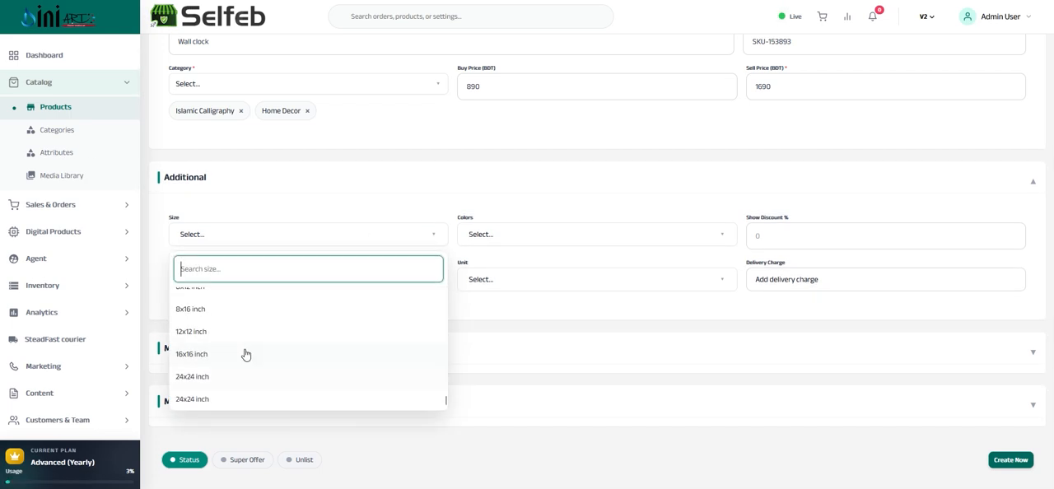
left_click(197, 310)
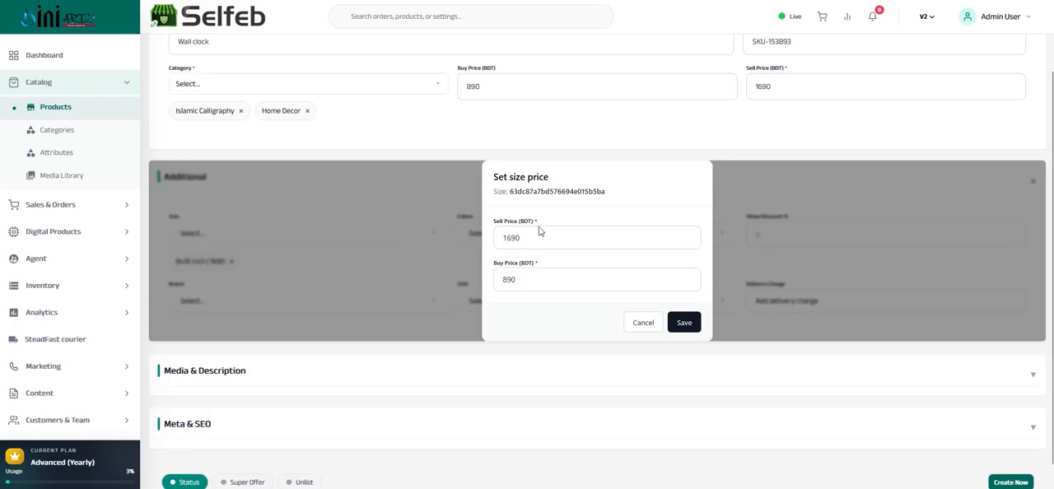
left_click(536, 274)
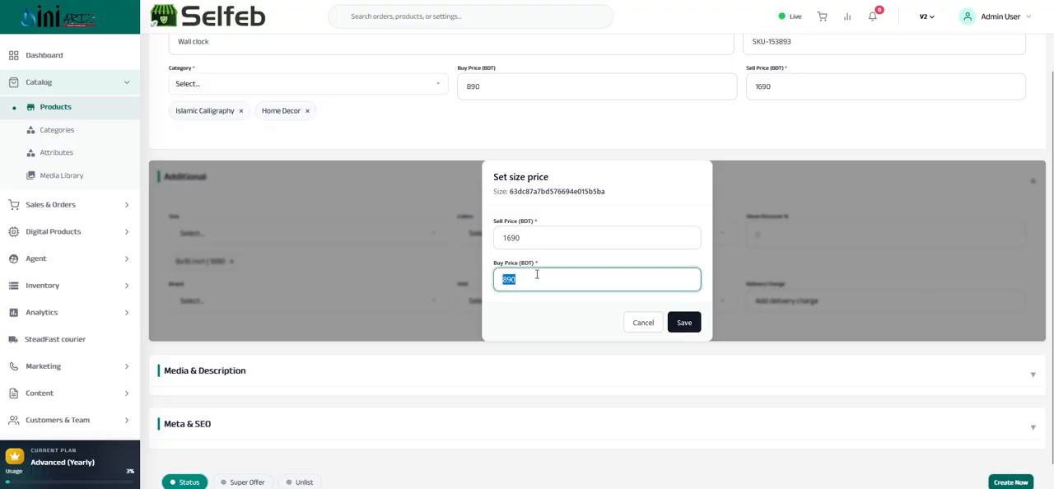
left_click(560, 239)
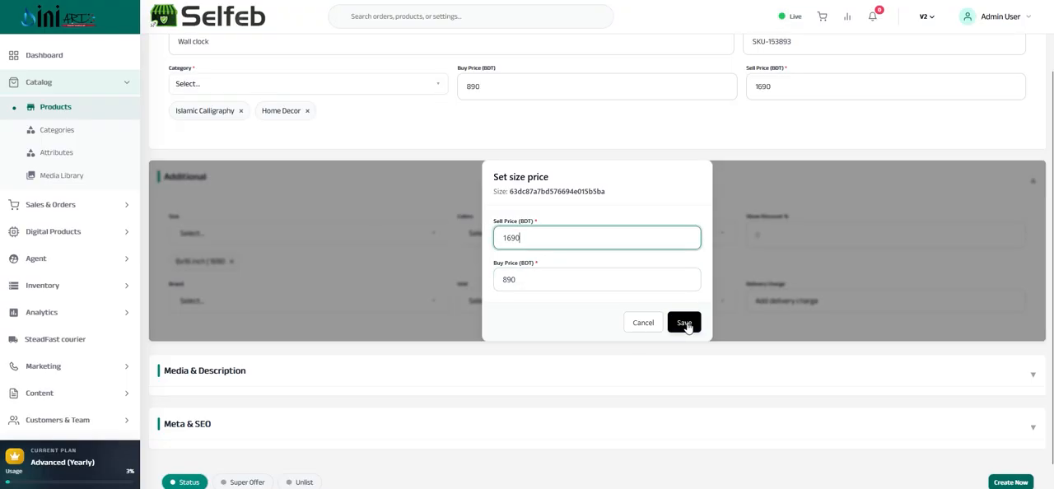
left_click(685, 324)
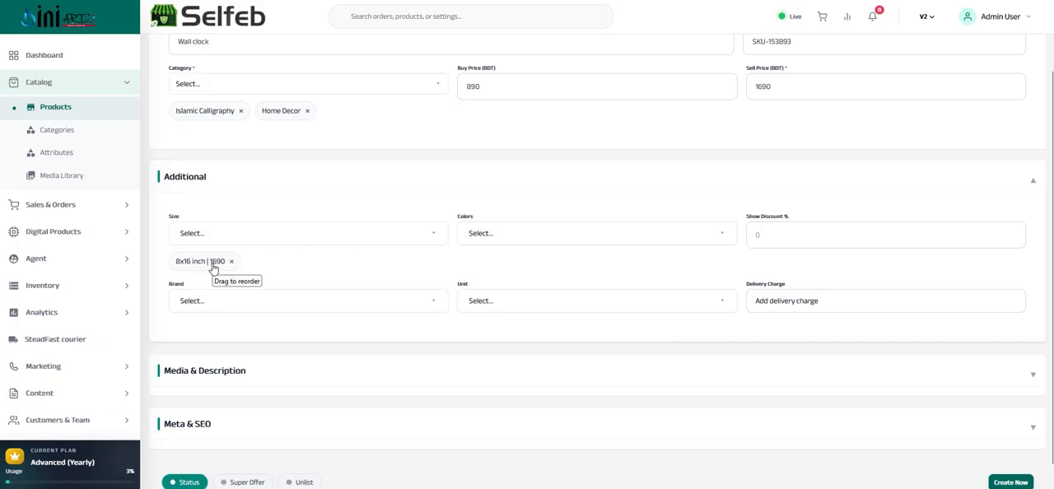
Add the 12x24 Inch (Big) size with a buy price of 1200 BDT and a sell price of 1800 BDT
left_click(247, 238)
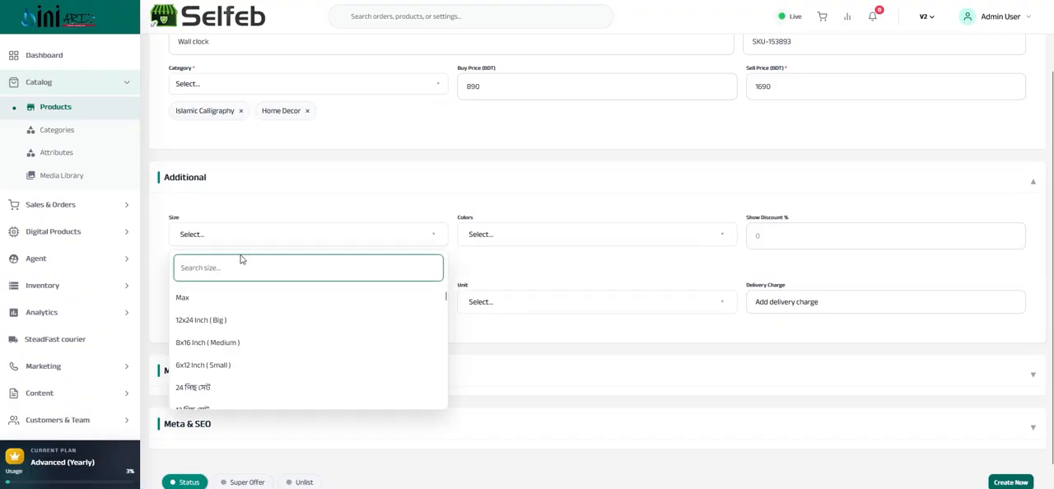
left_click(198, 323)
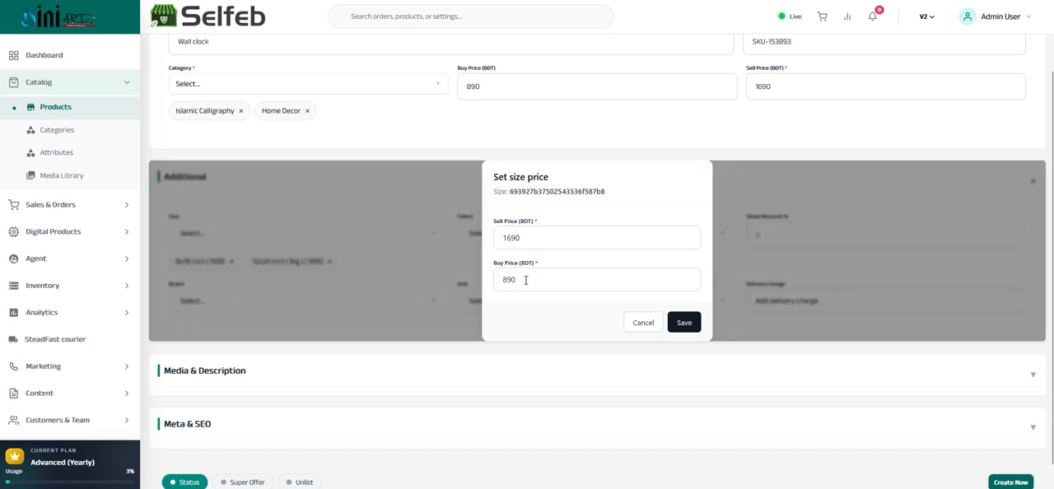
left_click(525, 279)
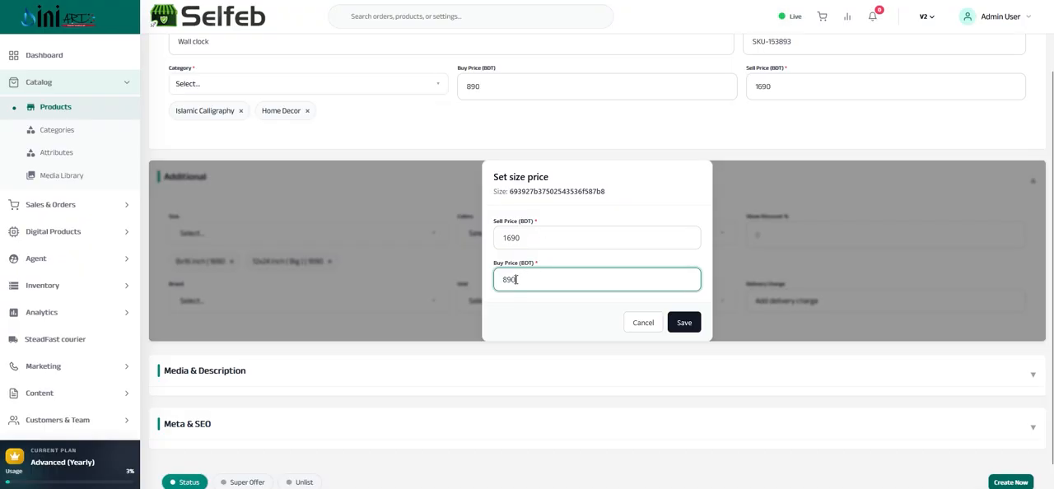
left_click_drag(515, 280, 496, 280)
type("1200")
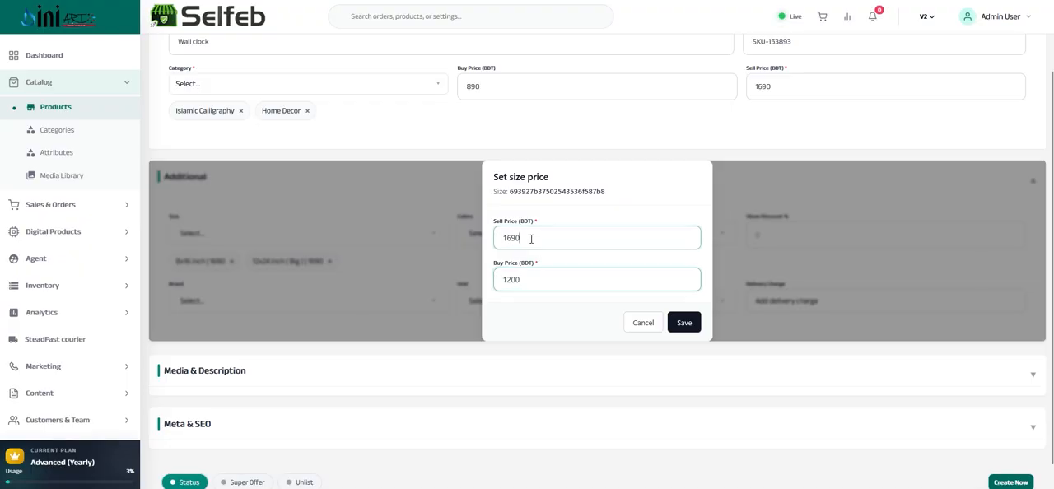
double_click(531, 239)
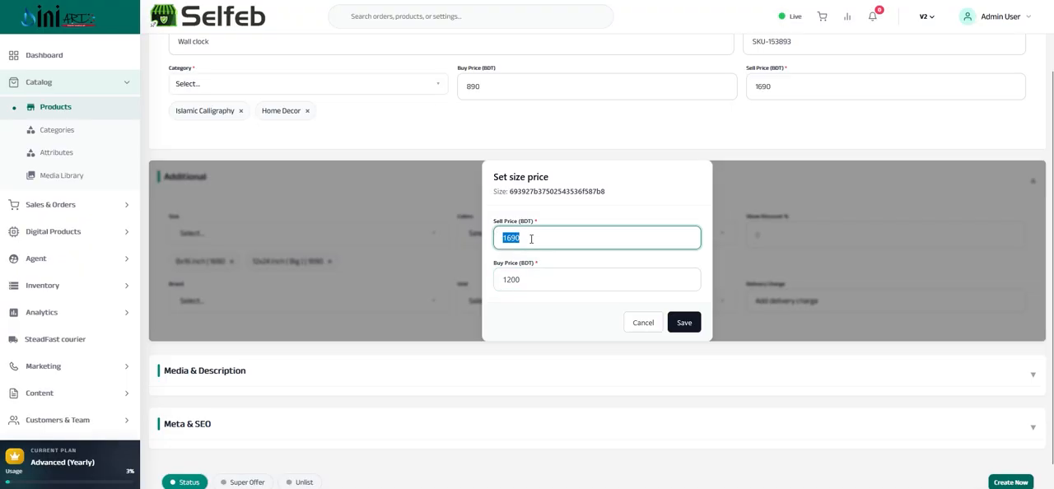
type("1800")
left_click(684, 324)
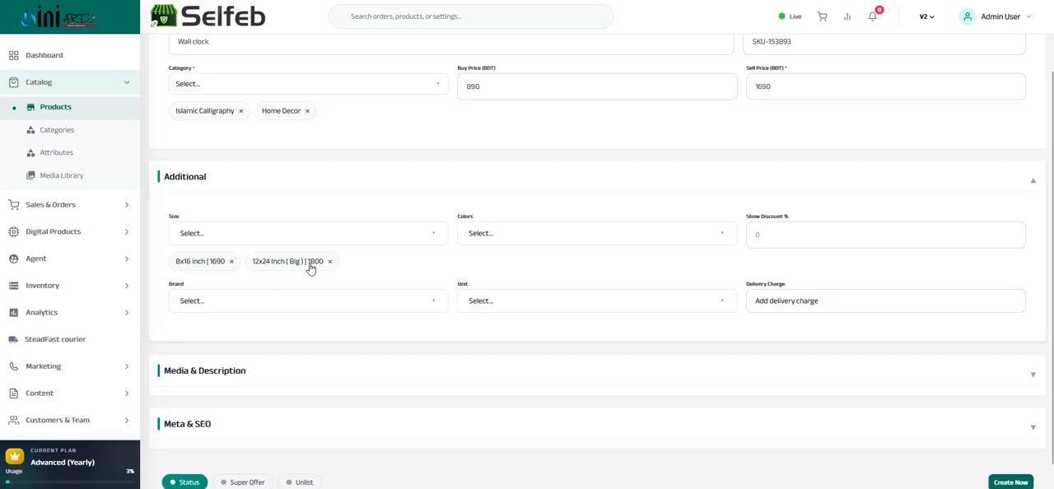
Add the colors Black, Golden and Silver to the product and set the shown discount to 20%
left_click(502, 242)
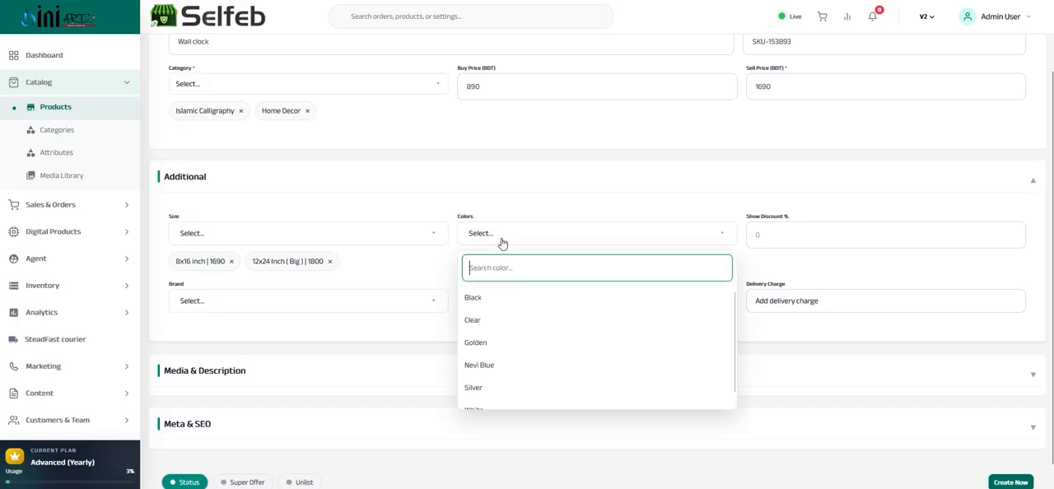
left_click(484, 299)
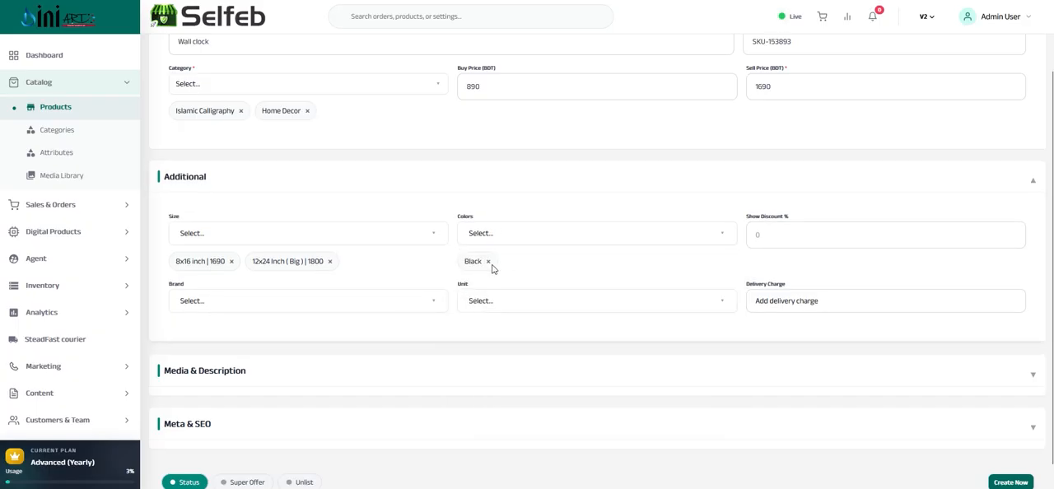
left_click(498, 241)
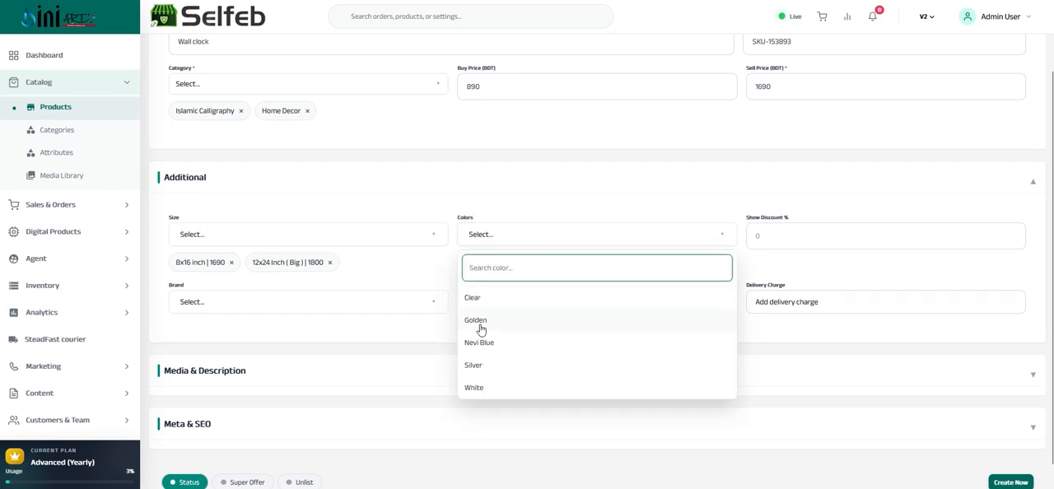
left_click(480, 321)
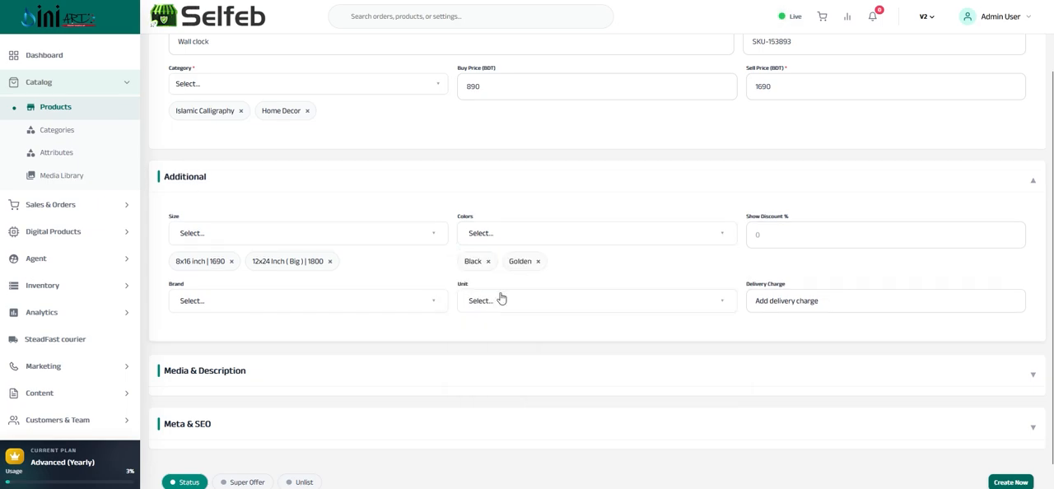
left_click(522, 237)
left_click(475, 343)
left_click(613, 239)
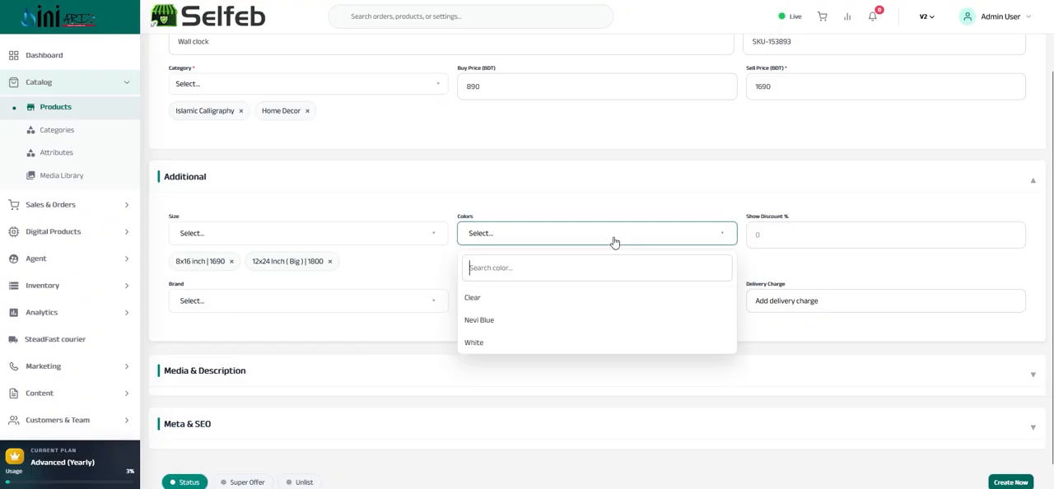
left_click(761, 260)
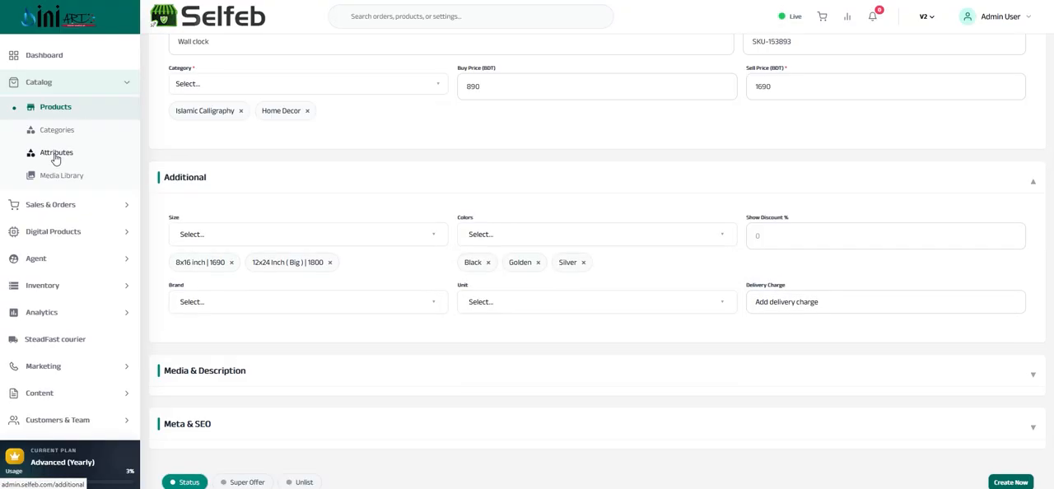
left_click(776, 234)
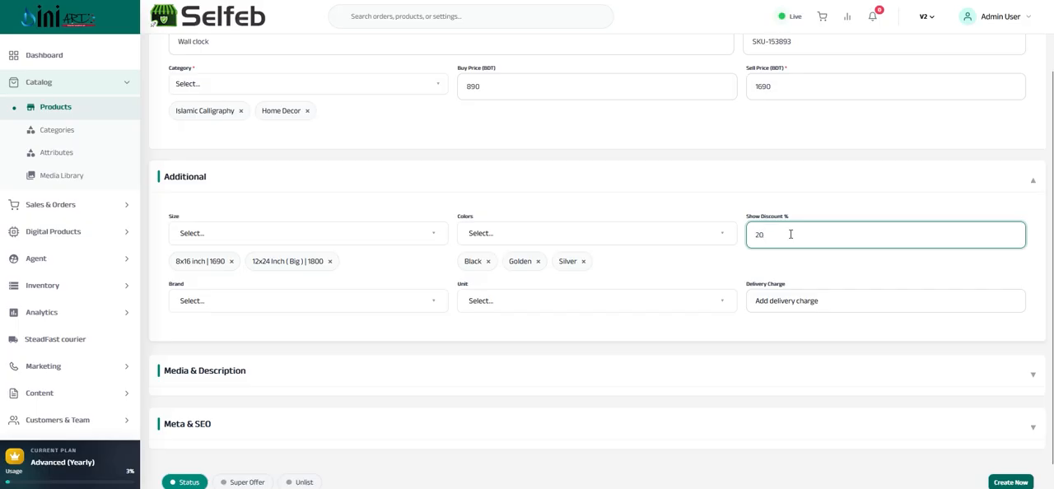
Set the product's brand to Diniart and its unit to Pcs
scroll(284, 278, "down", 1)
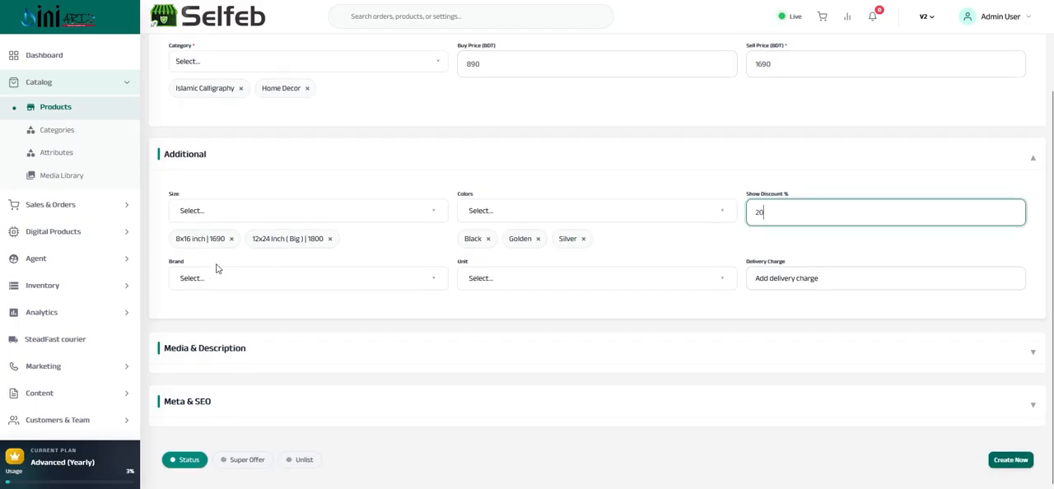
left_click(221, 281)
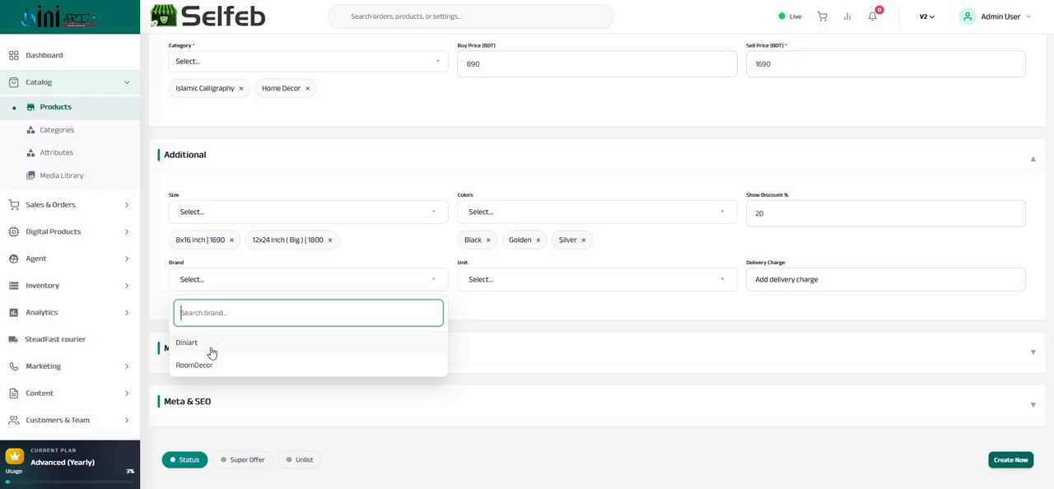
left_click(211, 351)
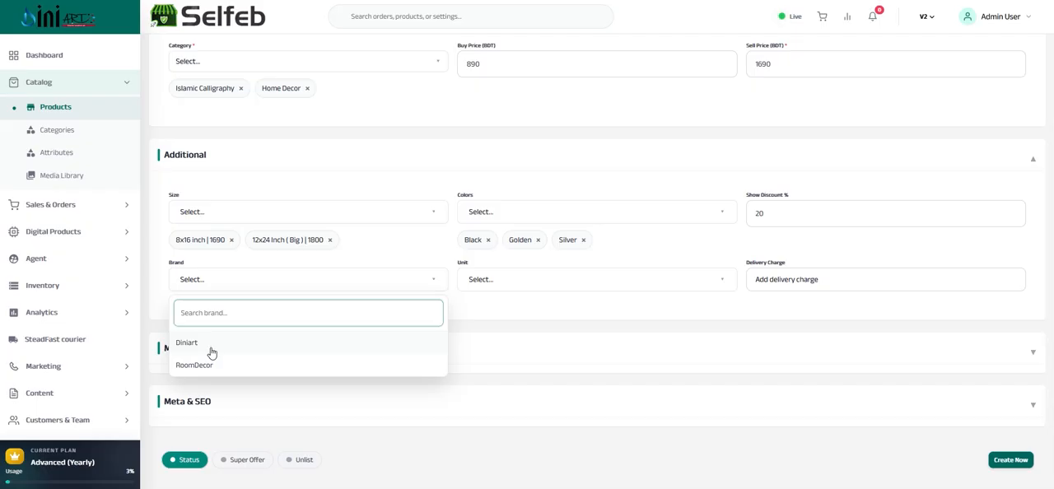
left_click(512, 282)
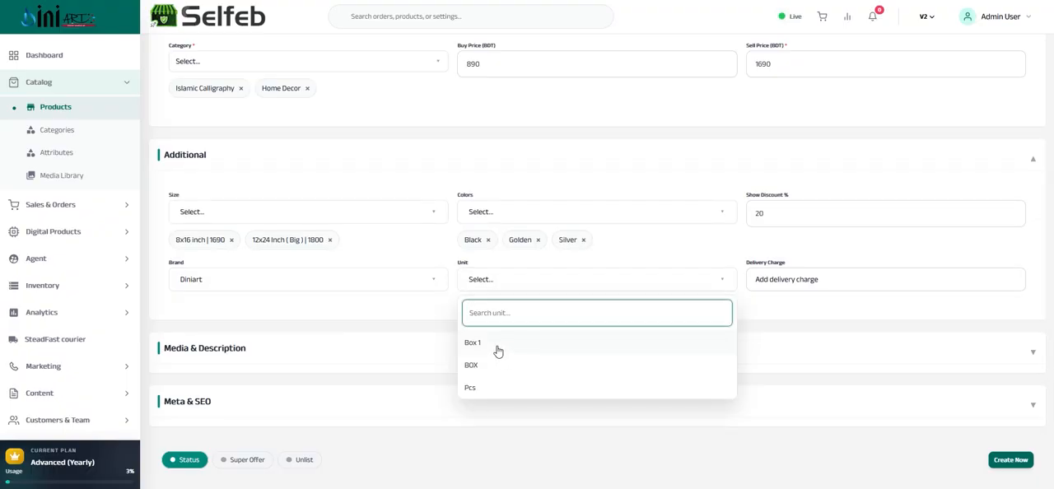
left_click(480, 395)
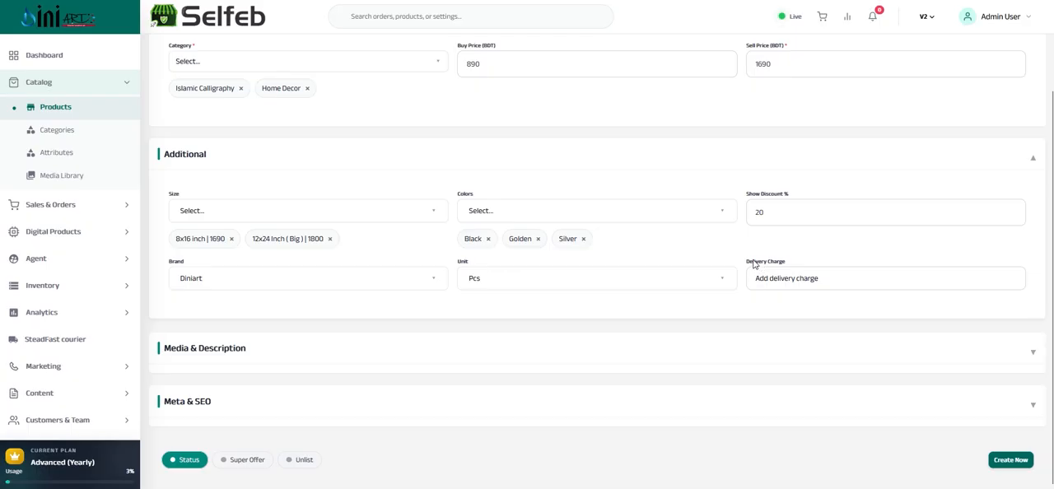
Add a product delivery charge of 60 for Dhaka City and 120 for outside Dhaka, and save it
left_click_drag(743, 264, 784, 263)
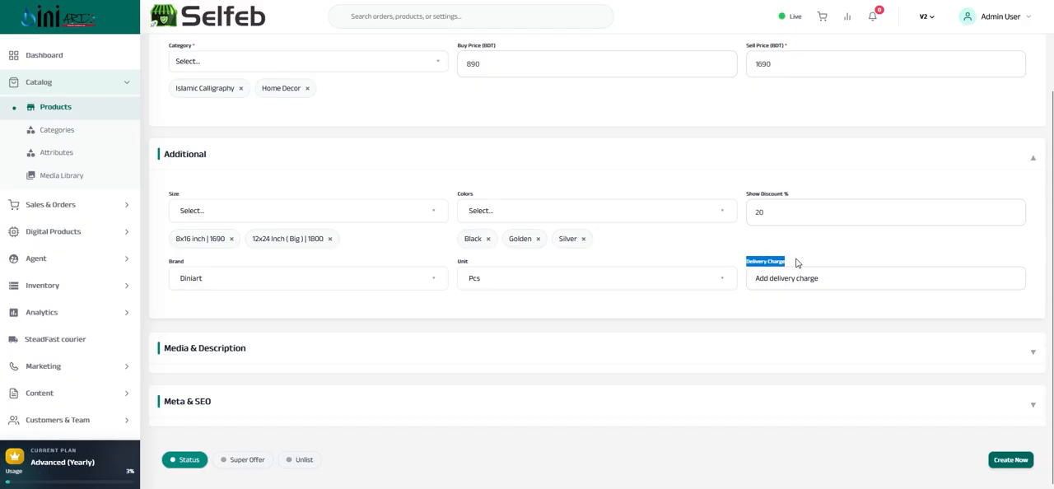
left_click(795, 264)
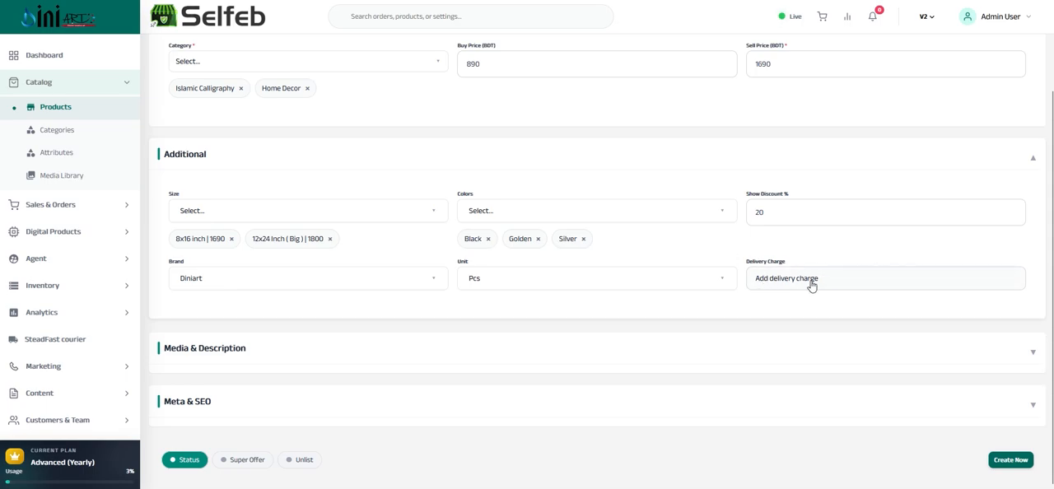
left_click(792, 285)
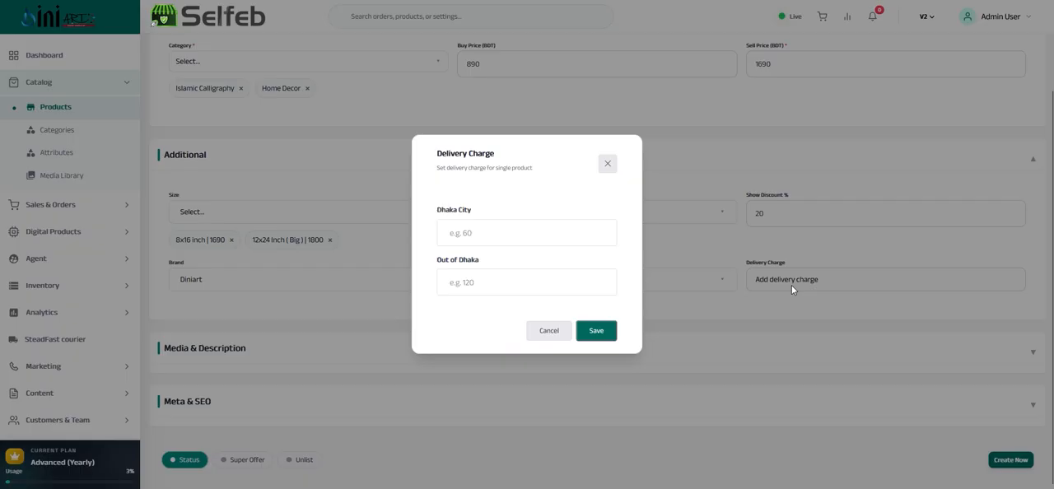
left_click(480, 232)
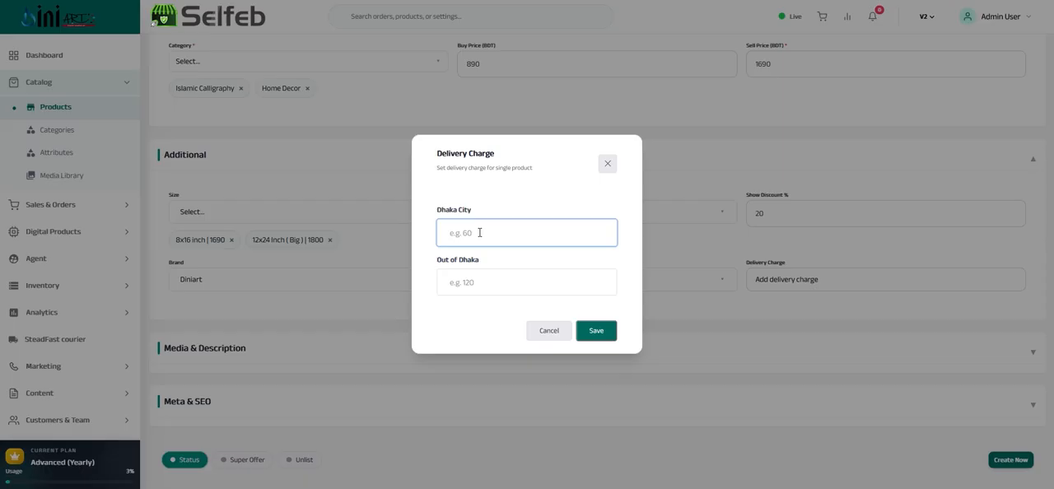
type("60")
left_click(472, 277)
type("12")
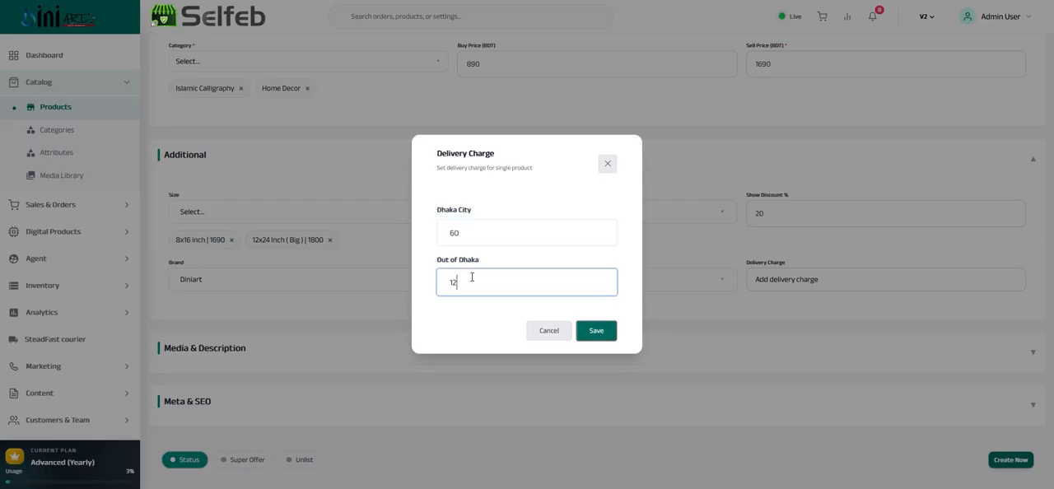
type("0")
left_click(596, 331)
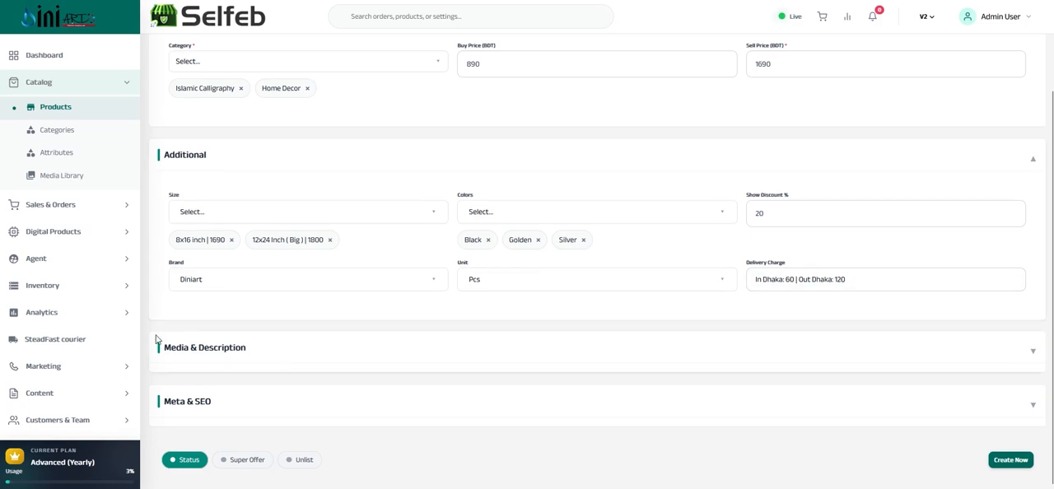
Expand the media and description details, load "WhatsApp Image 2026-01-03 at 11.01.38 AM.jpeg" as the thumbnail, and switch to crop editing
left_click(268, 359)
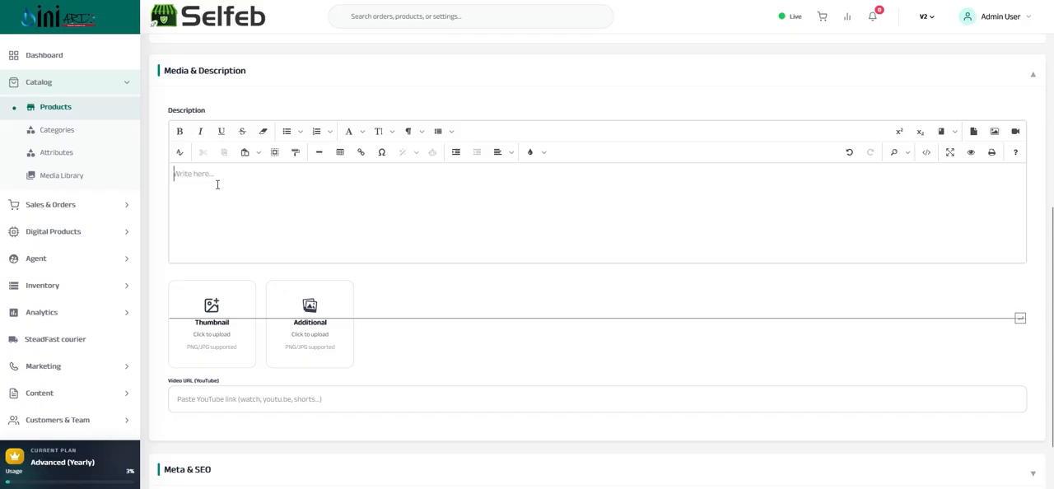
left_click(275, 204)
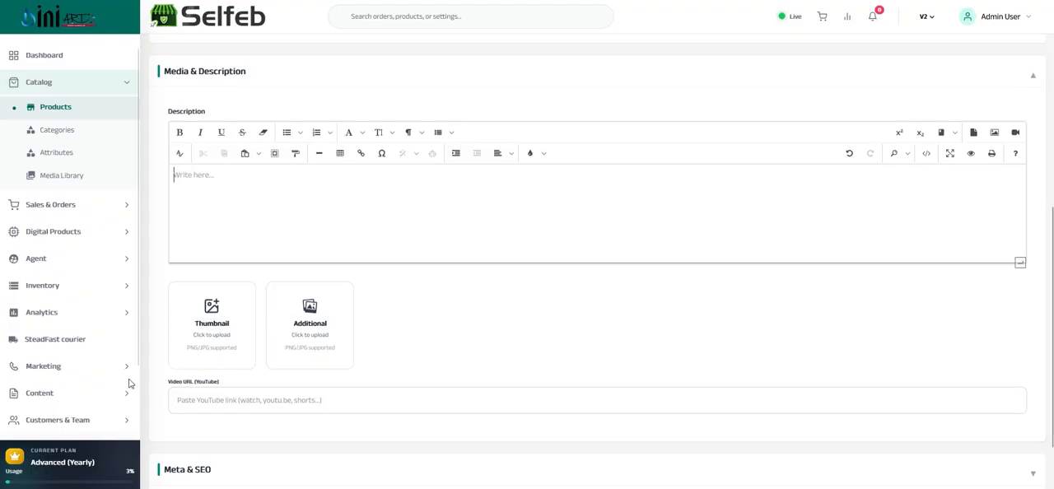
left_click(212, 346)
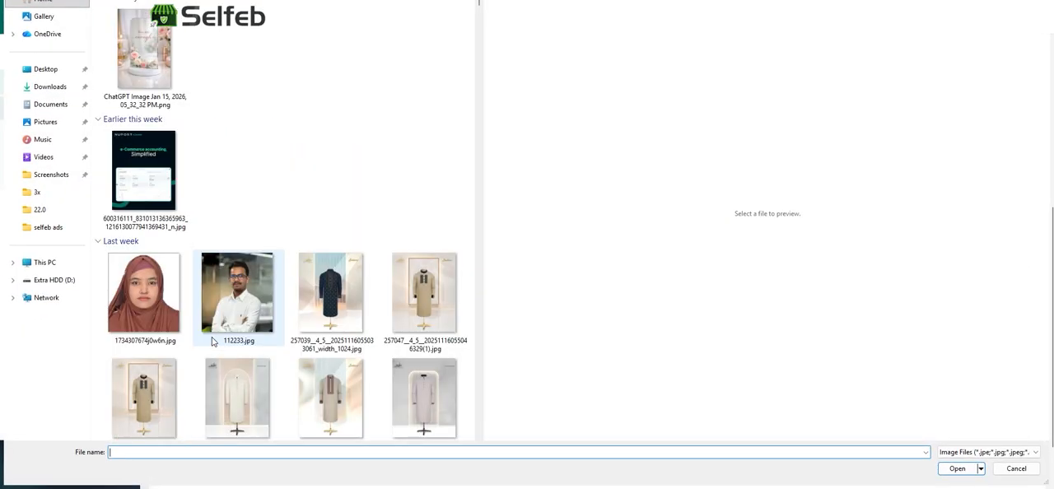
scroll(211, 342, "down", 8)
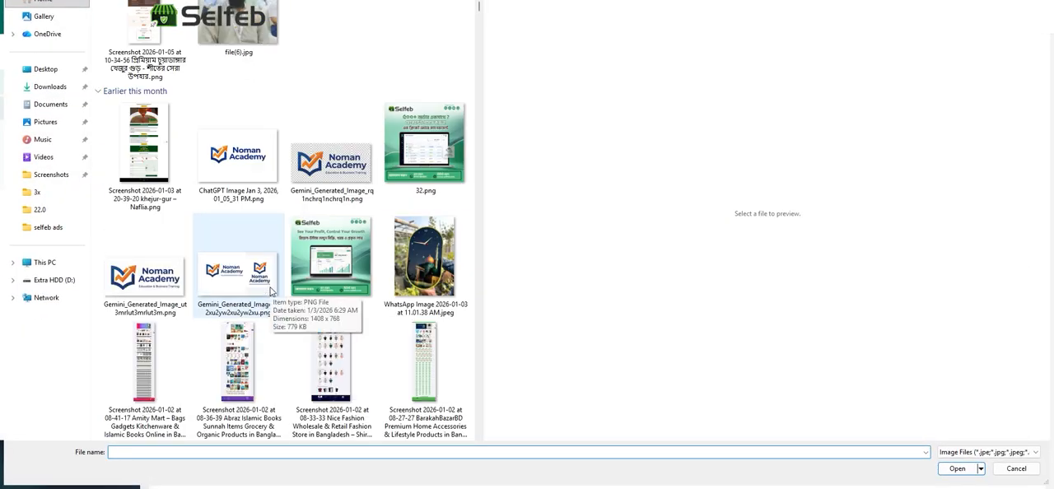
left_click(426, 253)
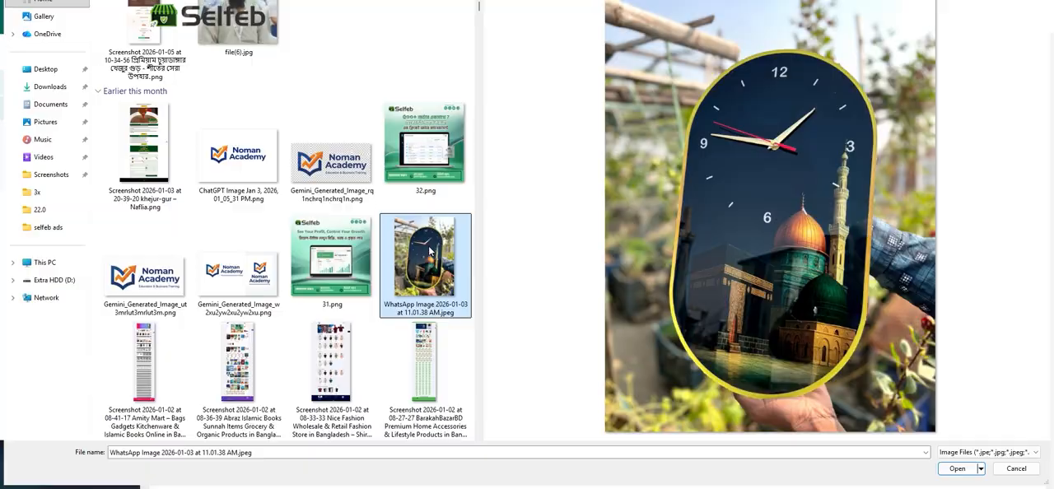
double_click(429, 251)
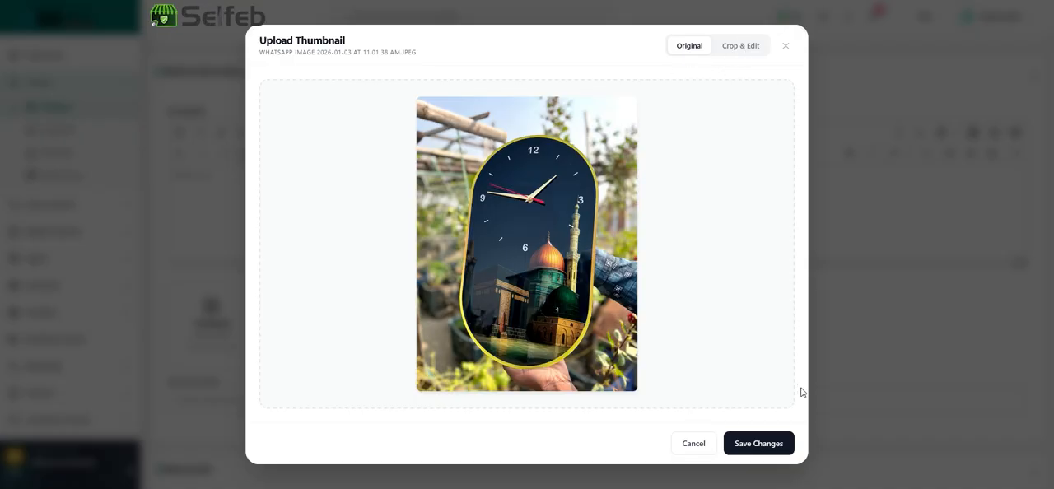
left_click(733, 51)
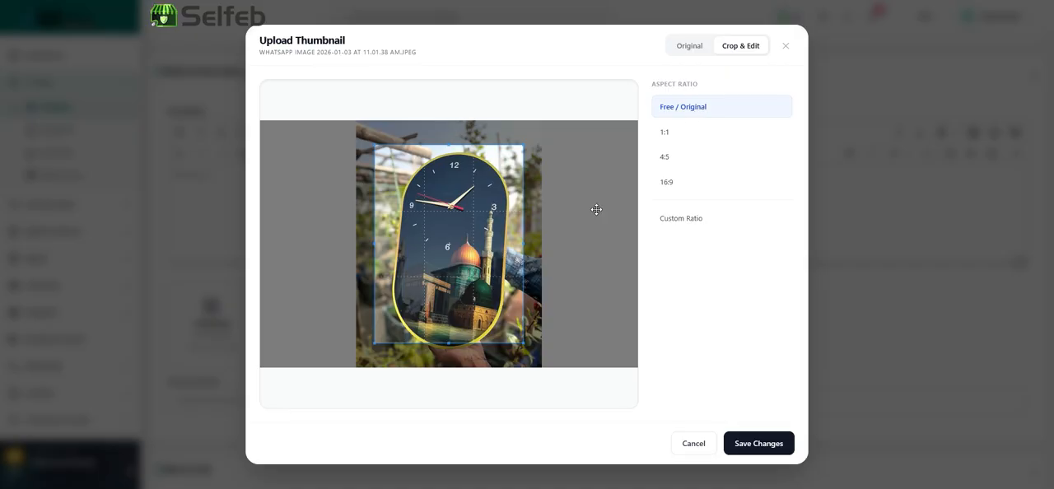
Try a free-ratio crop by enlarging the frame around the whole clock and shifting it slightly upward
left_click_drag(375, 342, 351, 359)
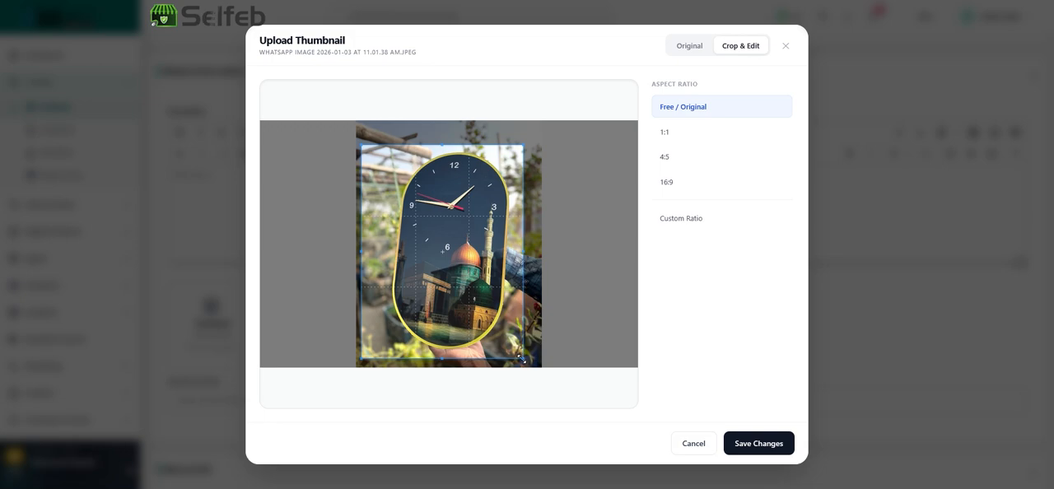
left_click_drag(521, 359, 538, 366)
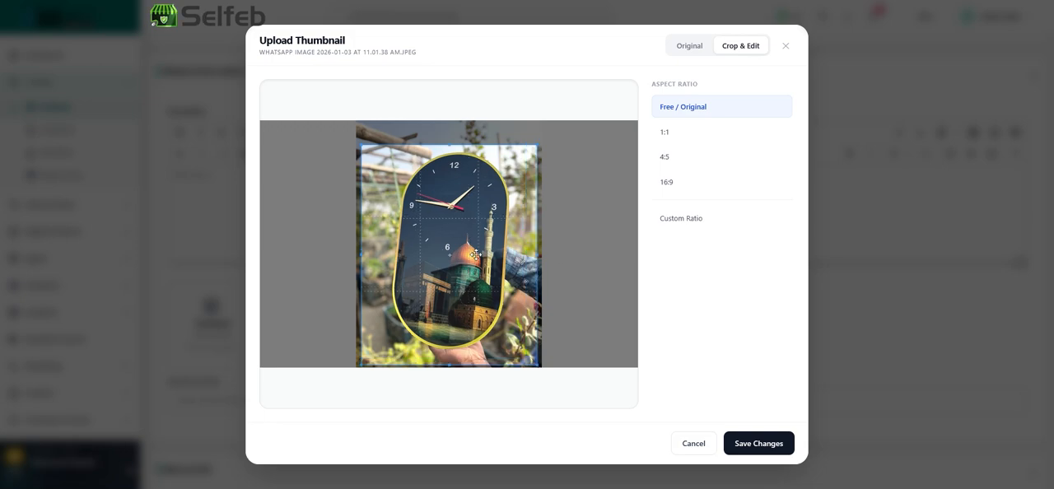
left_click_drag(475, 255, 473, 248)
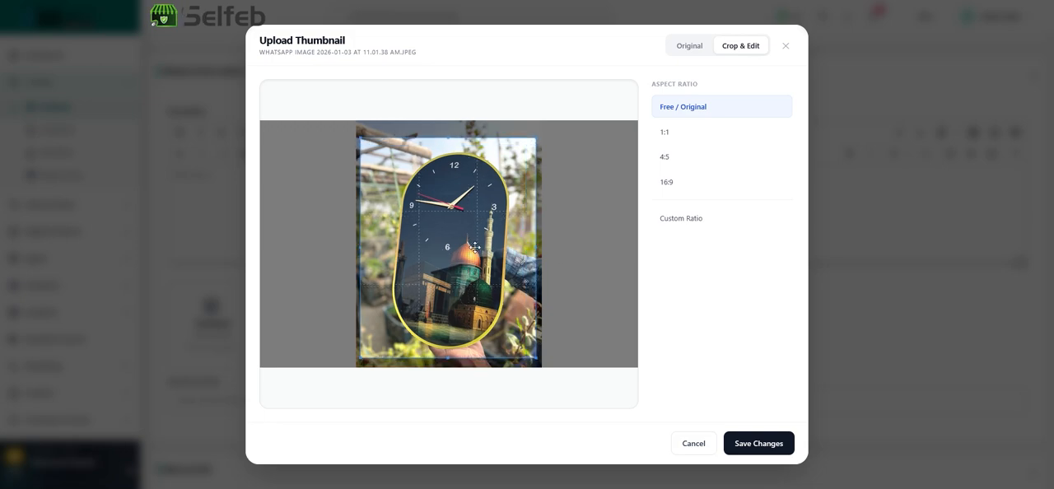
Try a 1:1 crop of the thumbnail, enlarging the image and widening the frame to the photo's full width
left_click(667, 133)
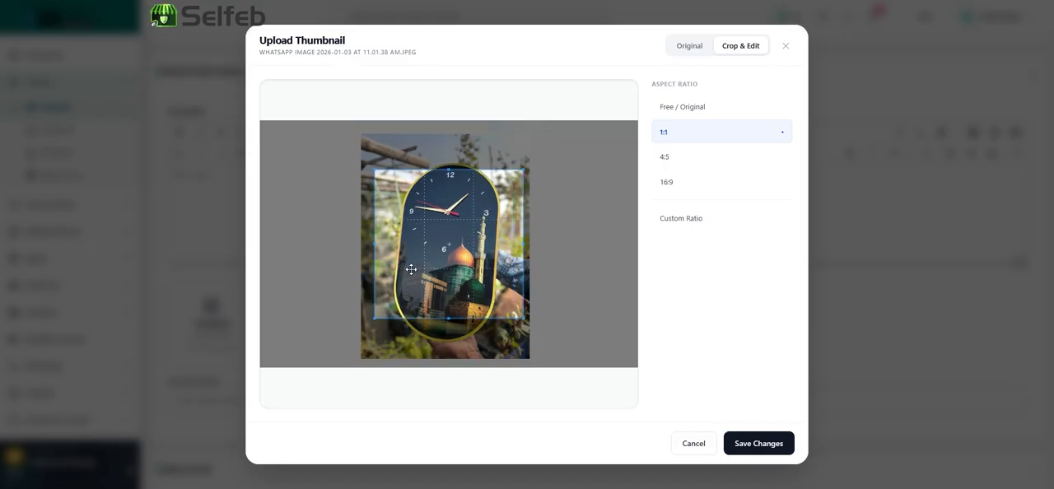
scroll(420, 268, "up", 2)
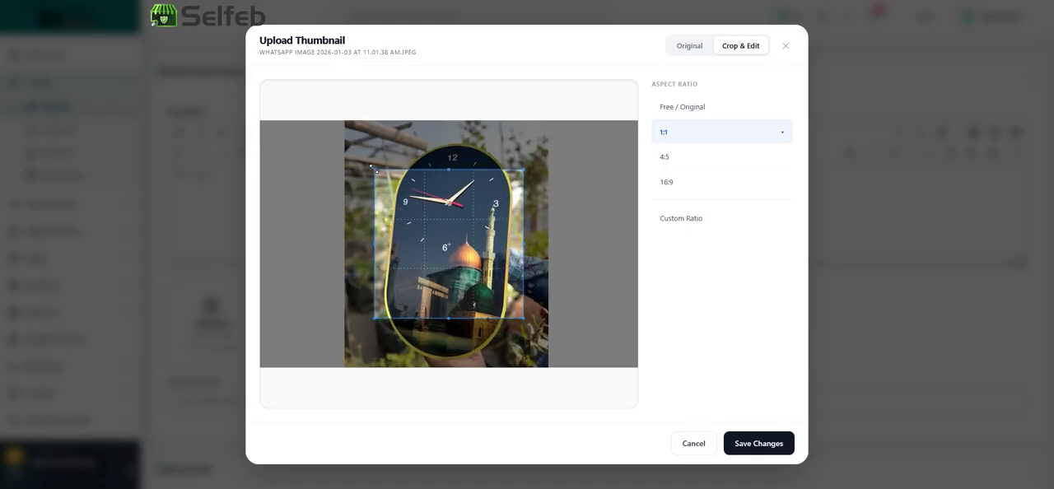
left_click_drag(373, 168, 355, 140)
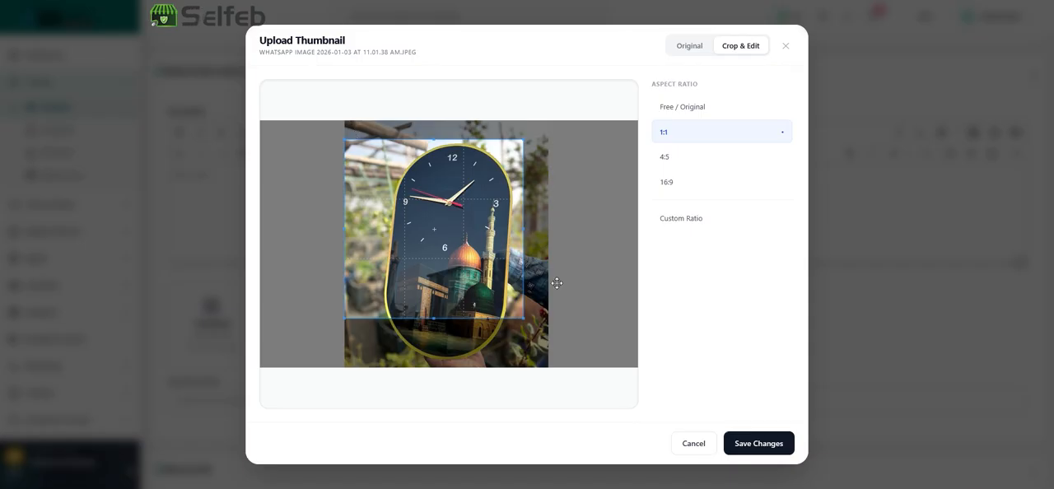
left_click_drag(524, 320, 551, 362)
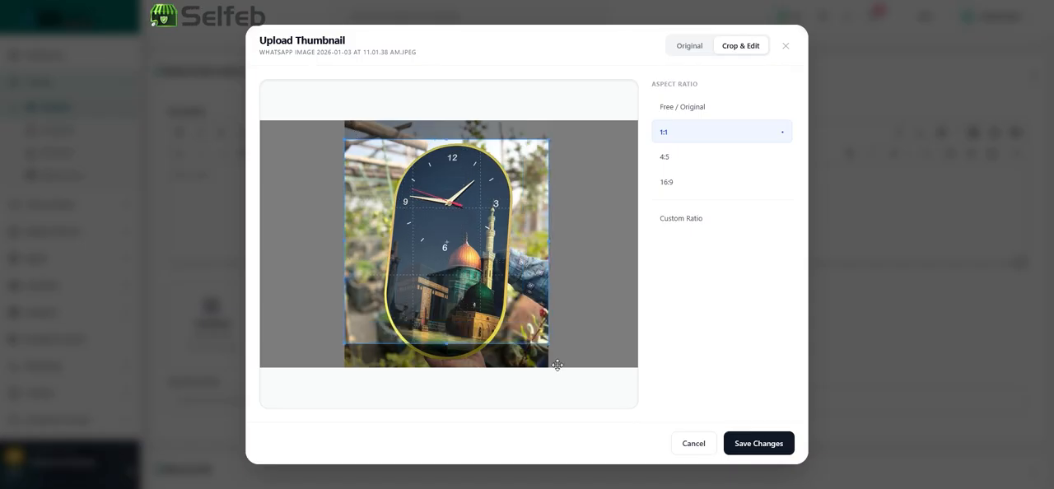
mouse_move(511, 282)
left_mouse_down()
mouse_move(512, 295)
mouse_move(514, 282)
left_mouse_up()
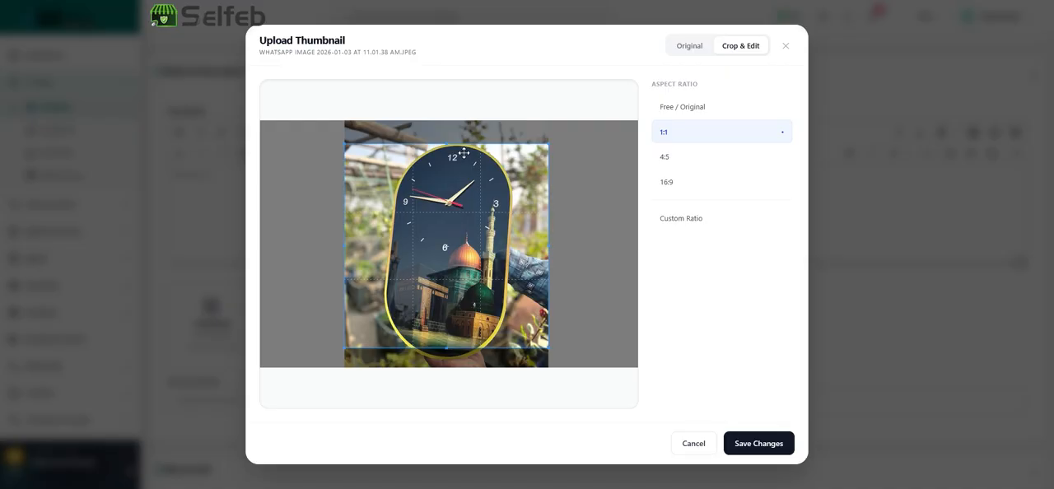
Try a 4:5 crop with the frame enlarged to the photo's full width around the clock
left_click(664, 163)
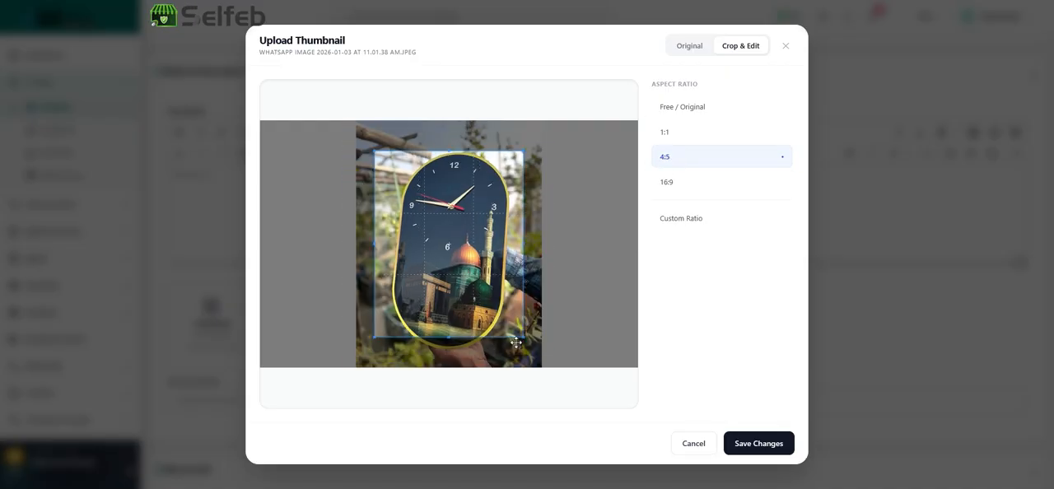
left_click_drag(520, 339, 531, 356)
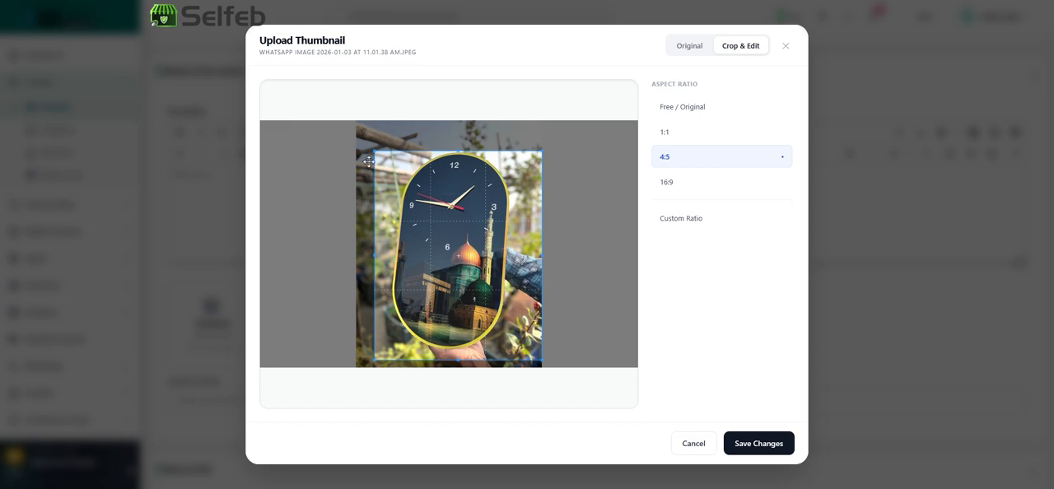
left_click_drag(372, 149, 354, 126)
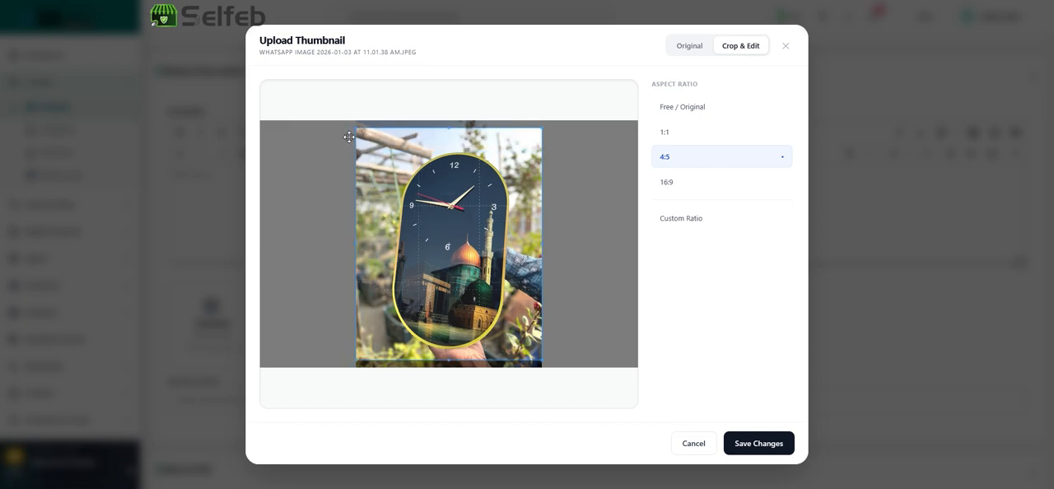
left_click_drag(507, 249, 508, 251)
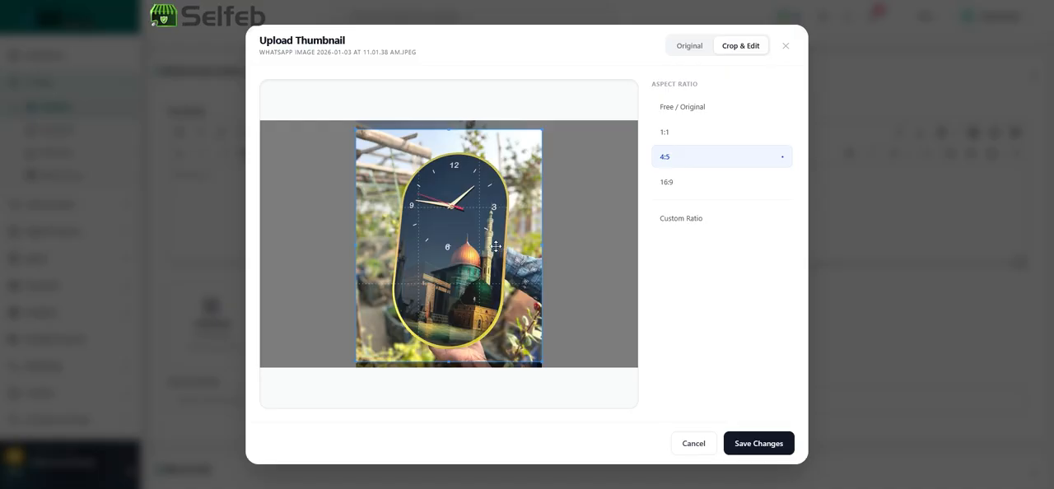
Try the 16:9, 4:5 and custom aspect ratio options on the thumbnail crop
left_click(668, 185)
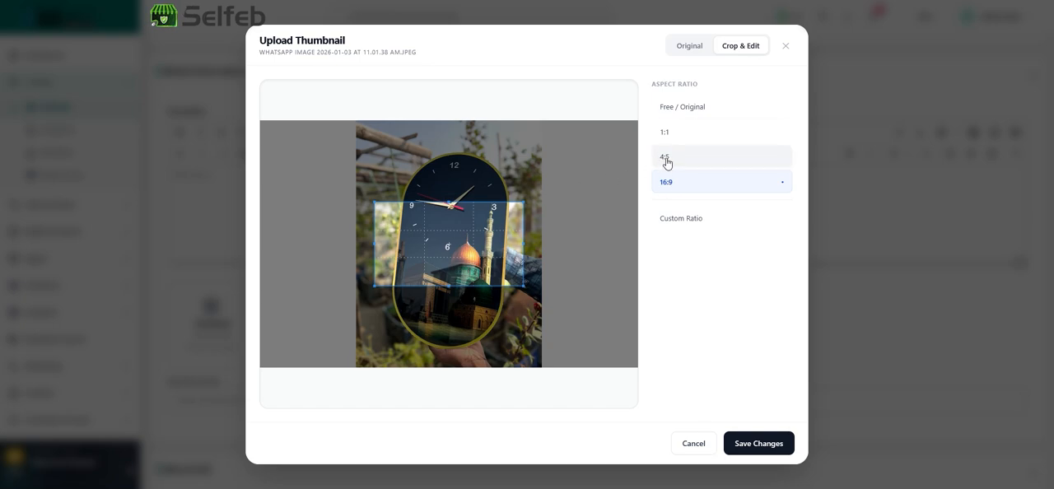
left_click(666, 161)
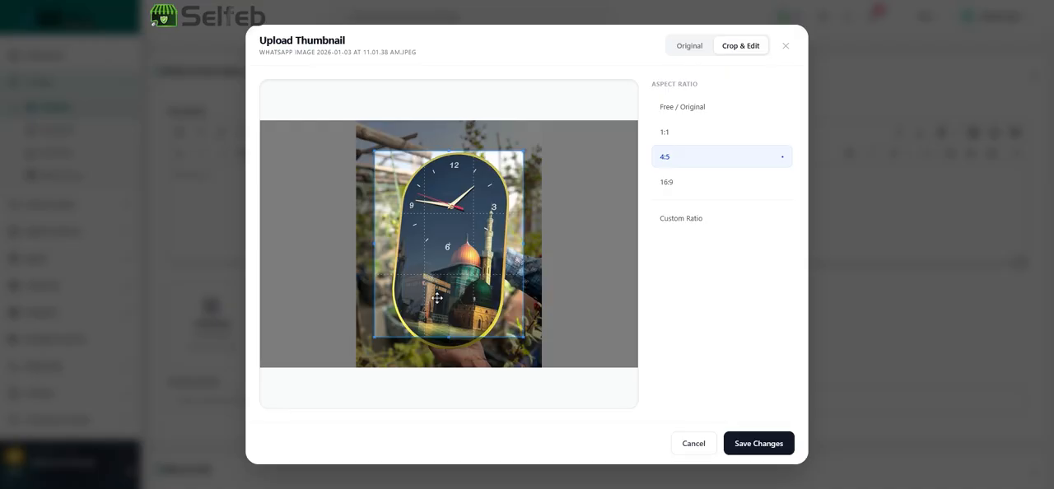
left_click(685, 220)
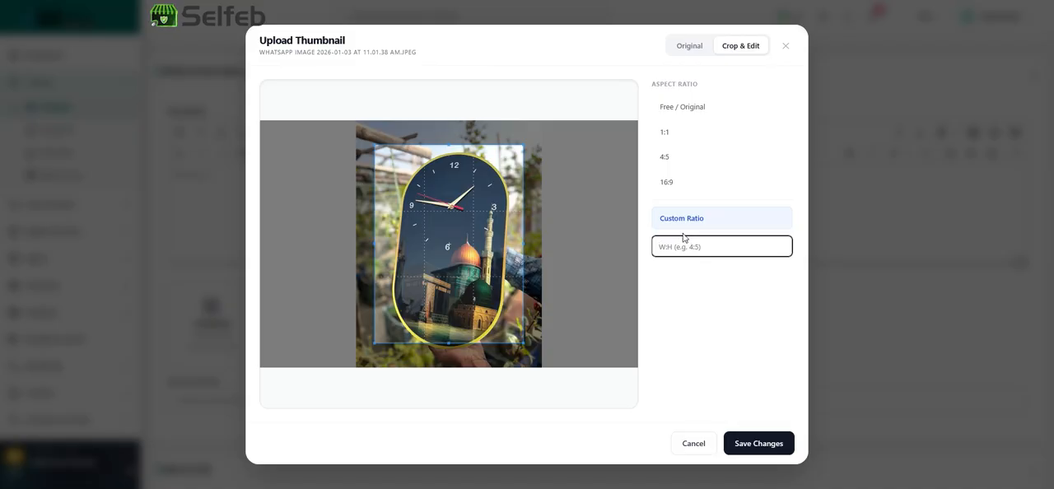
Crop the thumbnail at 4:5 with the frame spanning nearly the photo's full width around the clock, and save it
left_click(673, 159)
scroll(476, 237, "down", 1)
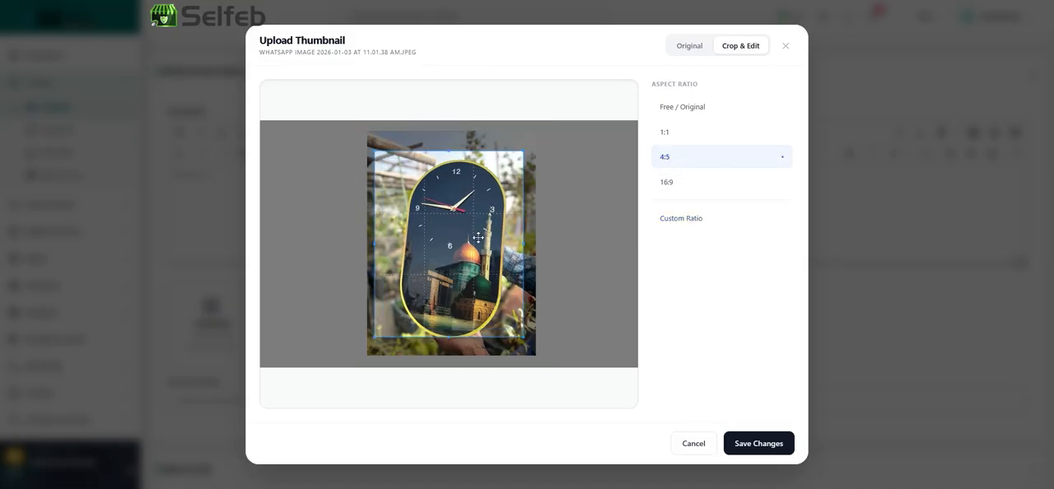
scroll(471, 232, "down", 1)
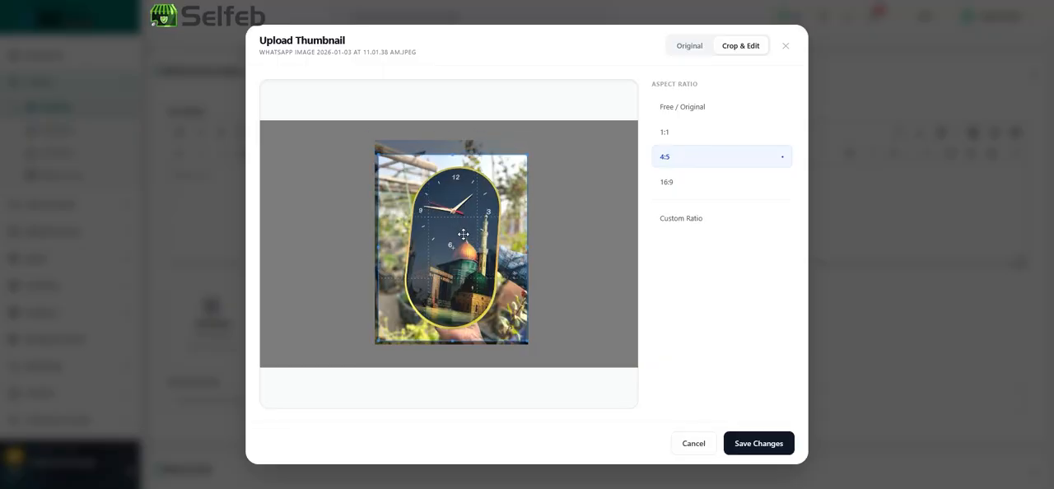
left_click_drag(473, 225, 473, 223)
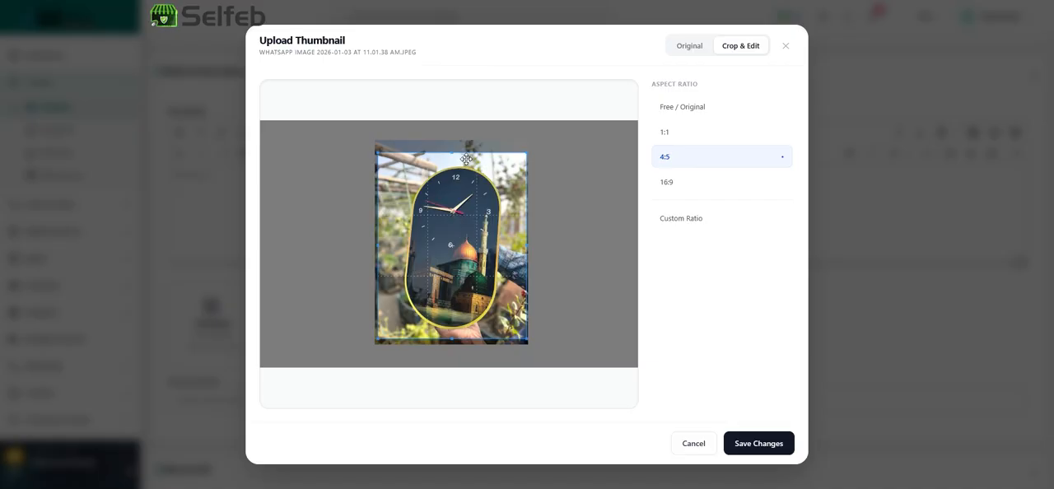
left_click(758, 445)
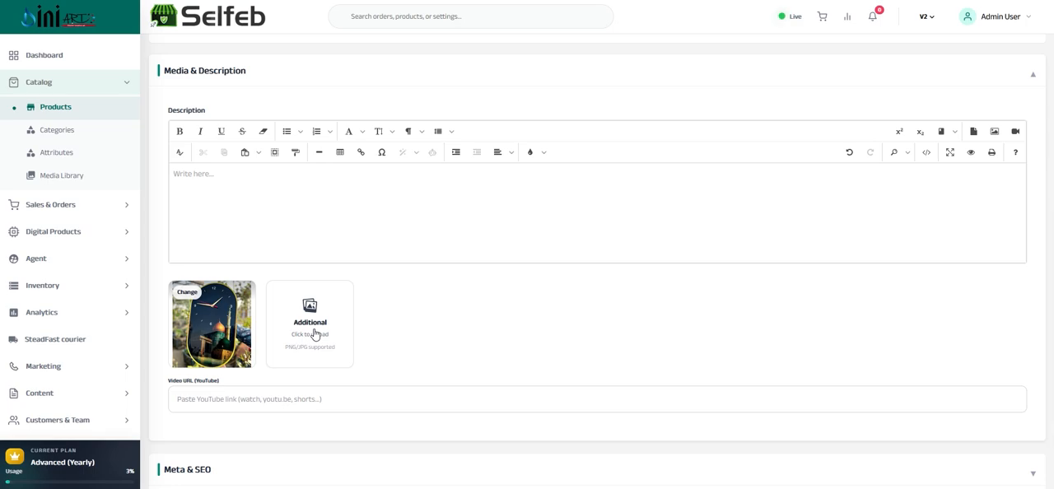
Choose "WhatsApp Image 2026-01-03 at 11.01.38 AM.jpeg" as an additional product image
left_click(305, 333)
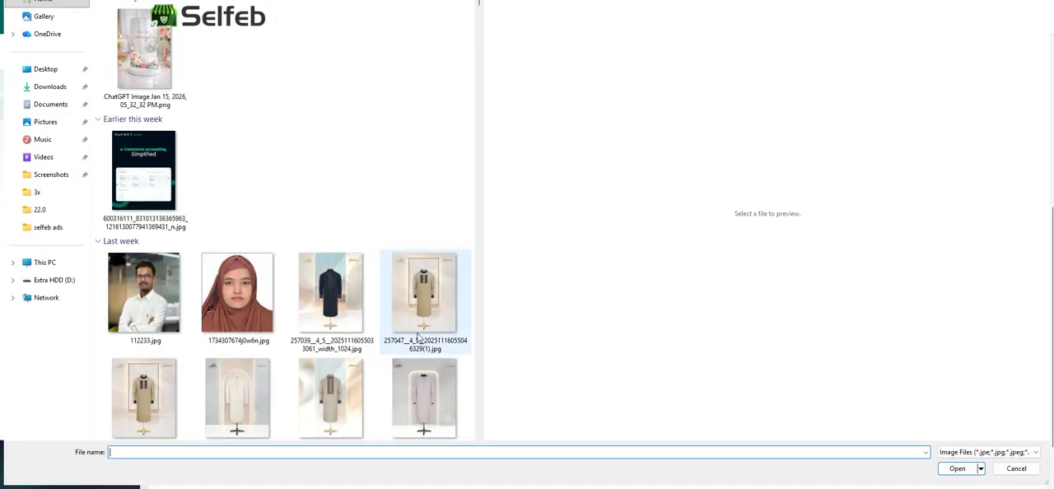
scroll(435, 314, "down", 10)
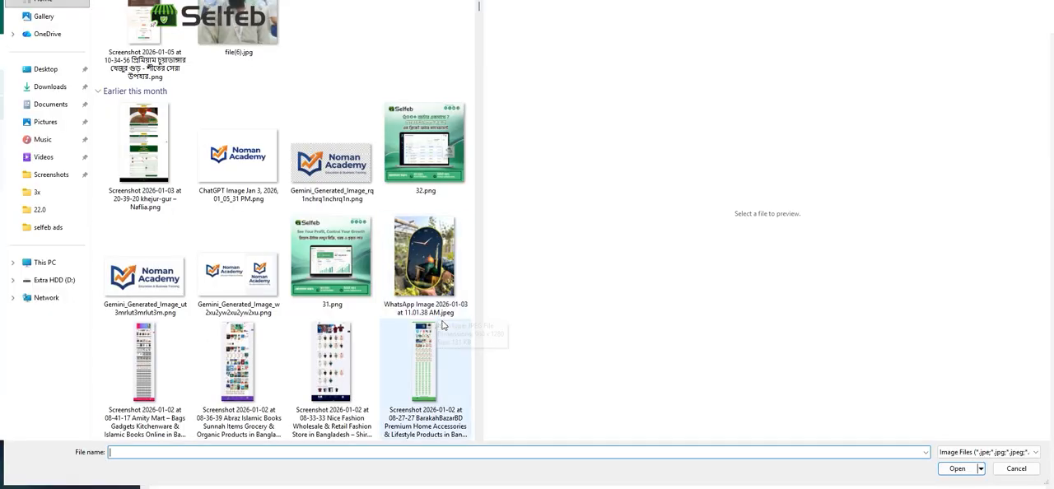
scroll(414, 284, "up", 5)
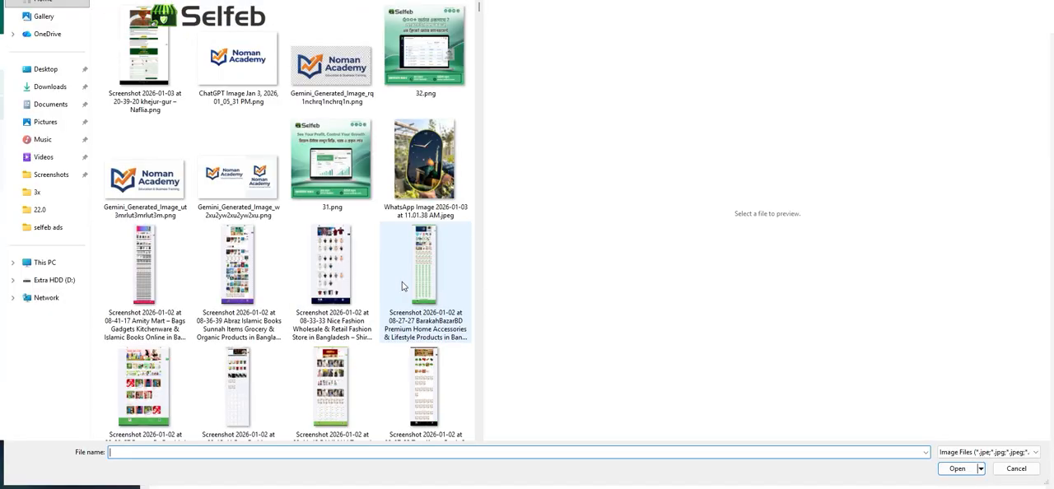
left_click(436, 169)
double_click(437, 170)
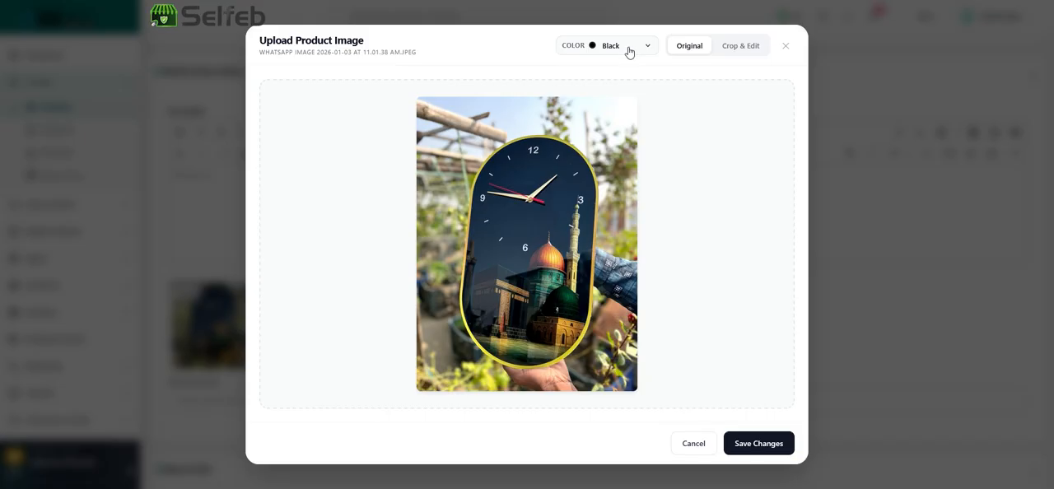
Assign the Golden color to the additional clock image and save it in its original form
left_click(629, 49)
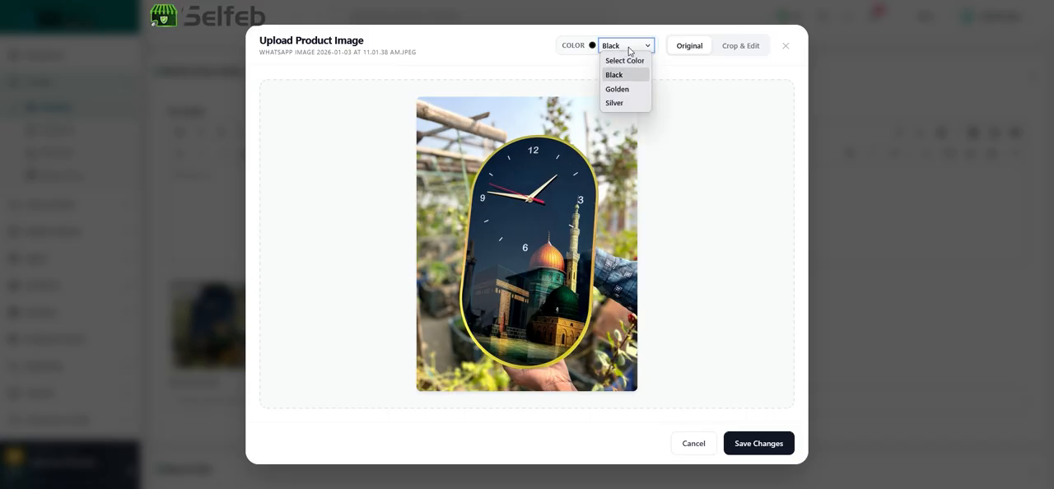
left_click(615, 75)
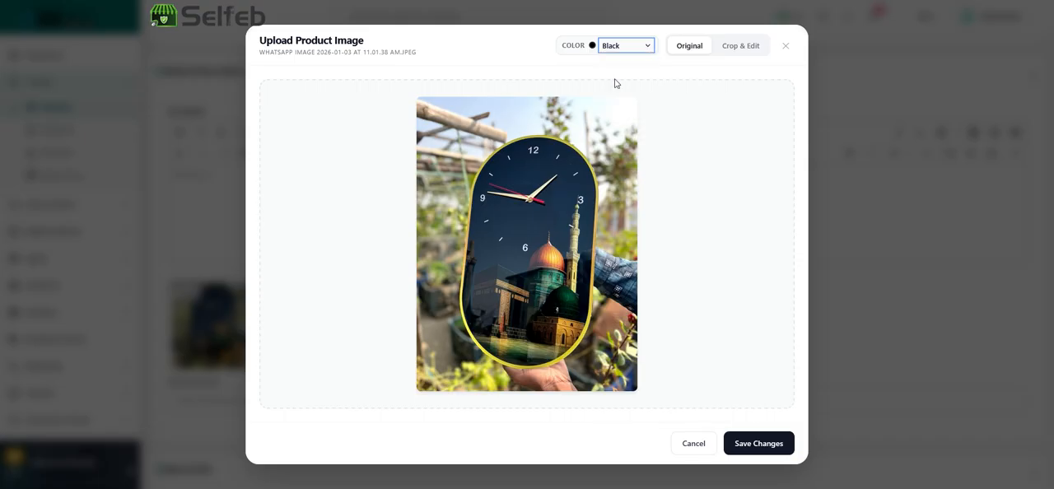
left_click(618, 49)
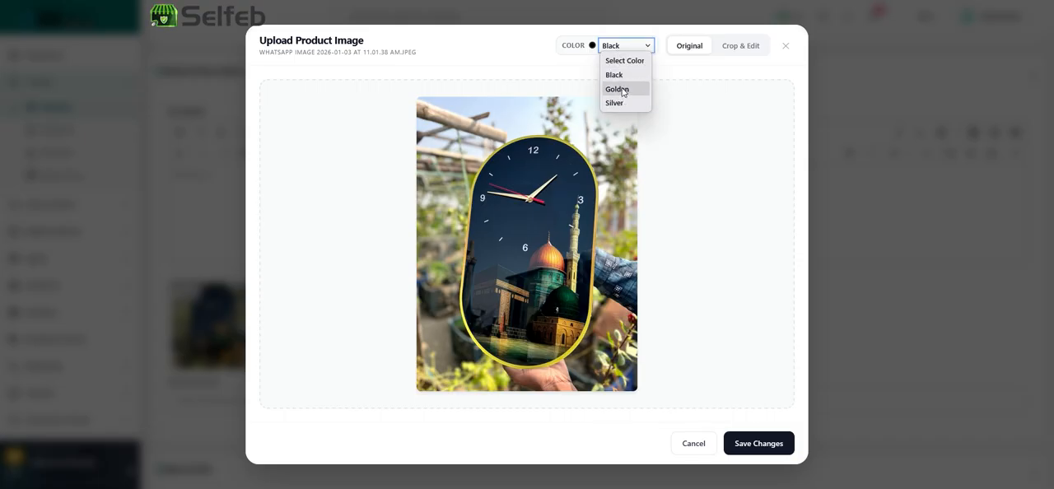
left_click(623, 89)
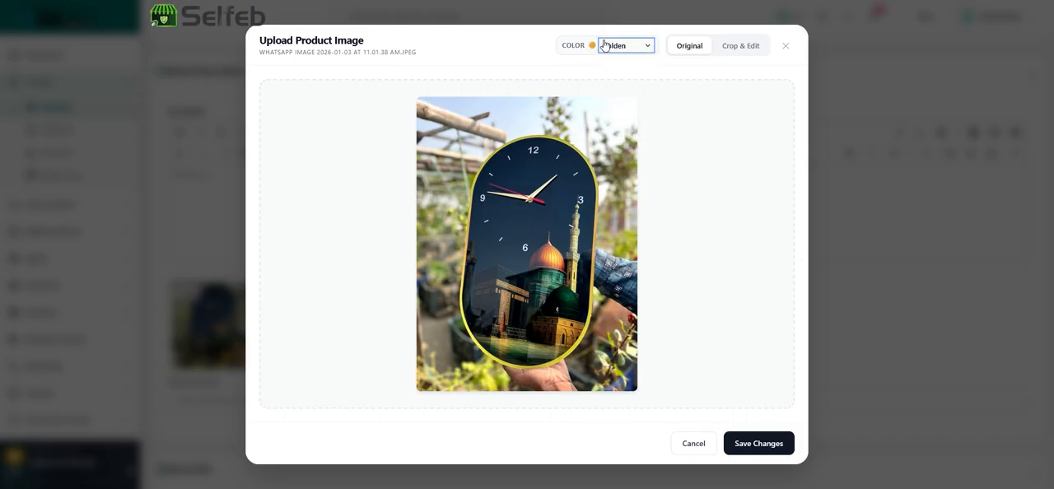
left_click(749, 445)
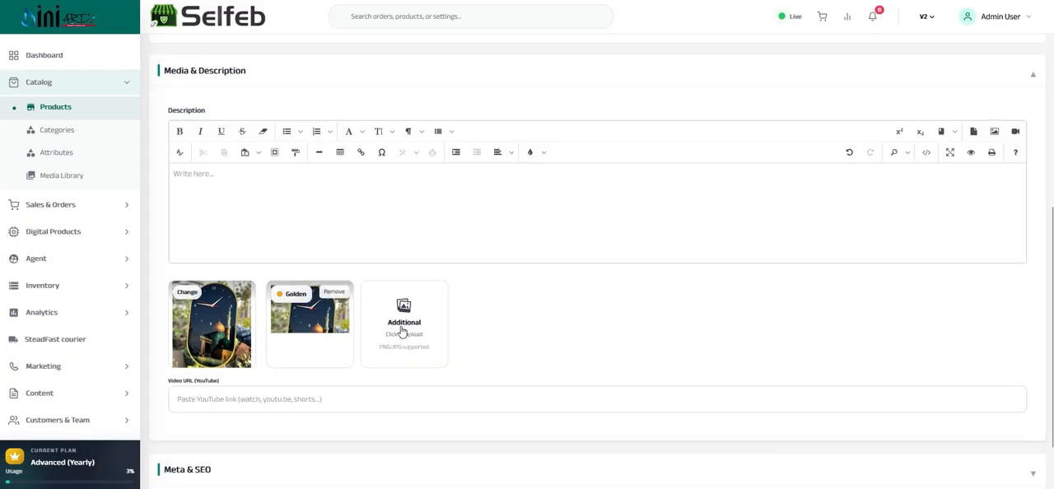
Choose "selfeb-zara-abaya-borka-queen-simpole-borka-design-1764181717307.png" as a second additional product image
left_click(401, 330)
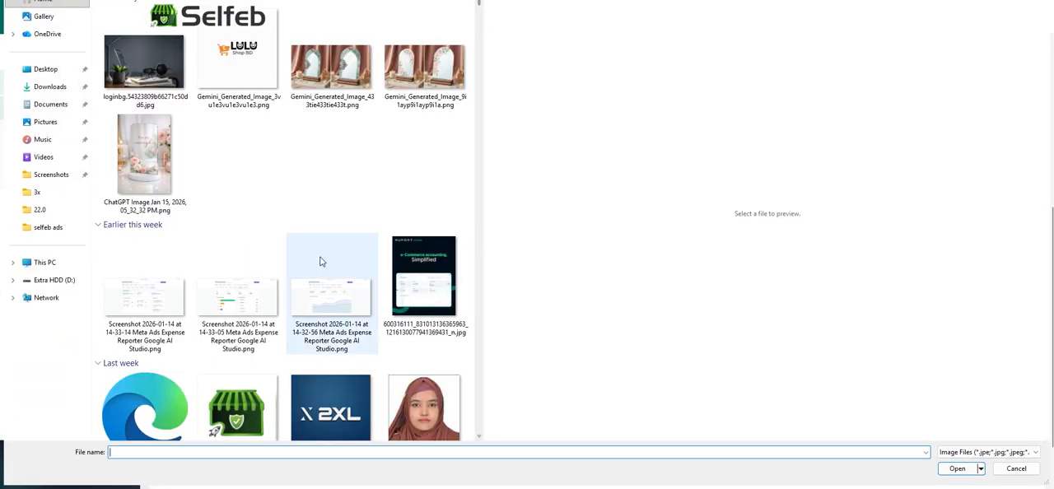
scroll(422, 158, "down", 10)
scroll(421, 158, "down", 20)
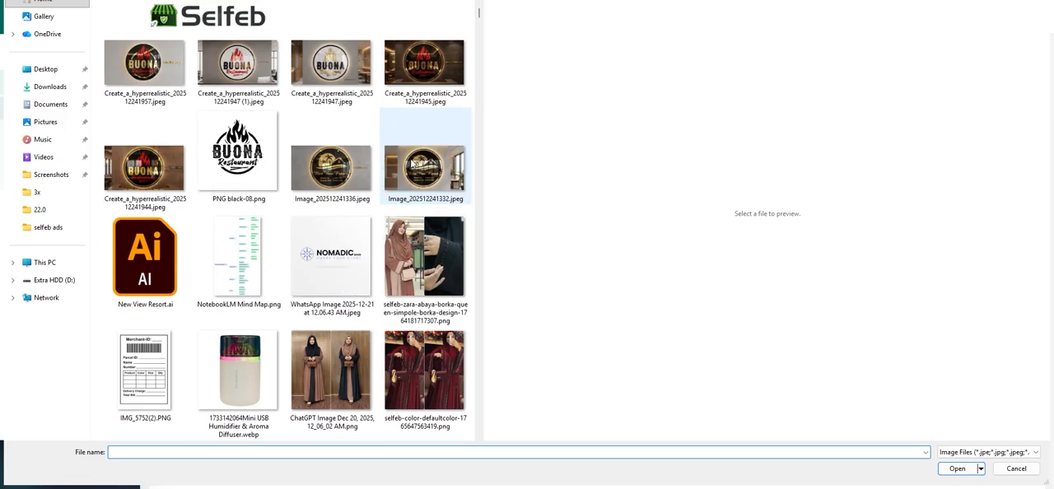
scroll(409, 164, "up", 20)
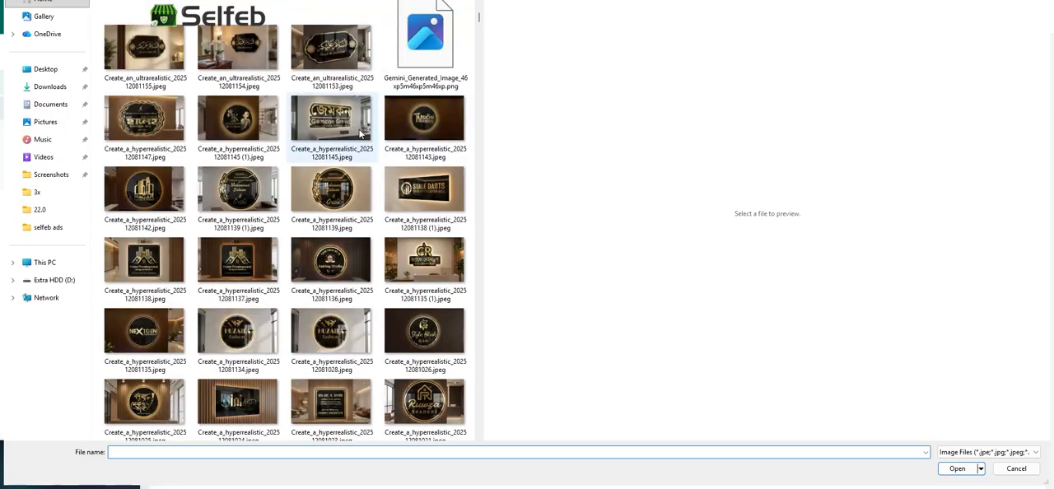
scroll(391, 171, "down", 5)
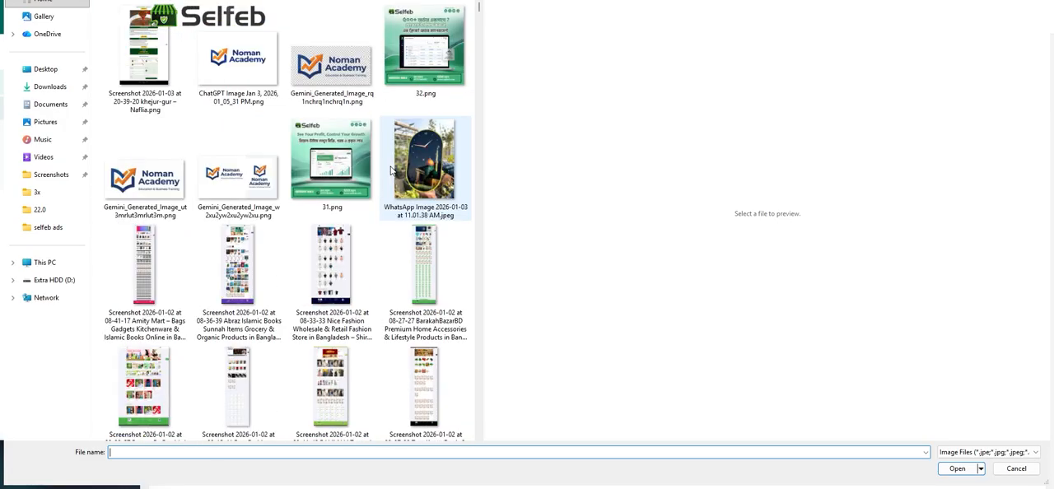
scroll(392, 171, "down", 5)
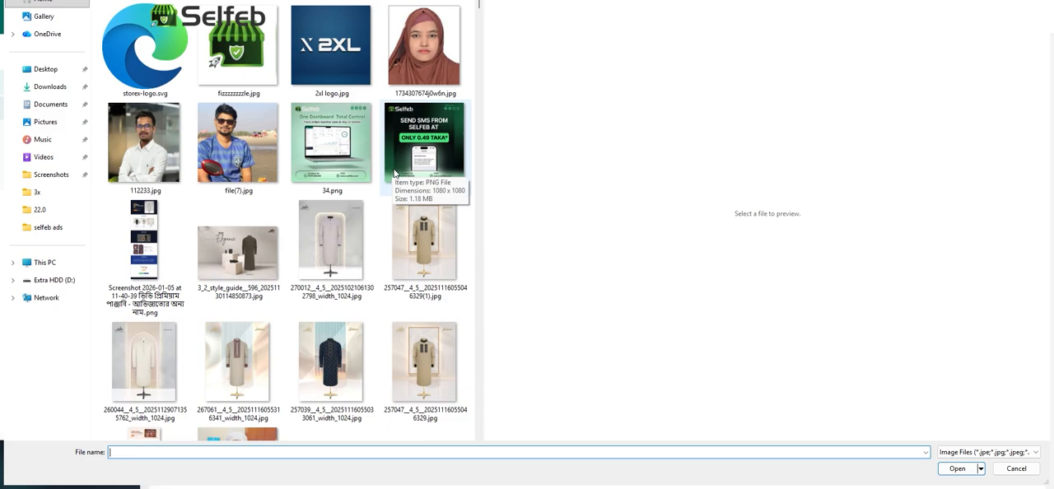
scroll(470, 211, "down", 5)
scroll(465, 222, "down", 3)
scroll(468, 214, "up", 10)
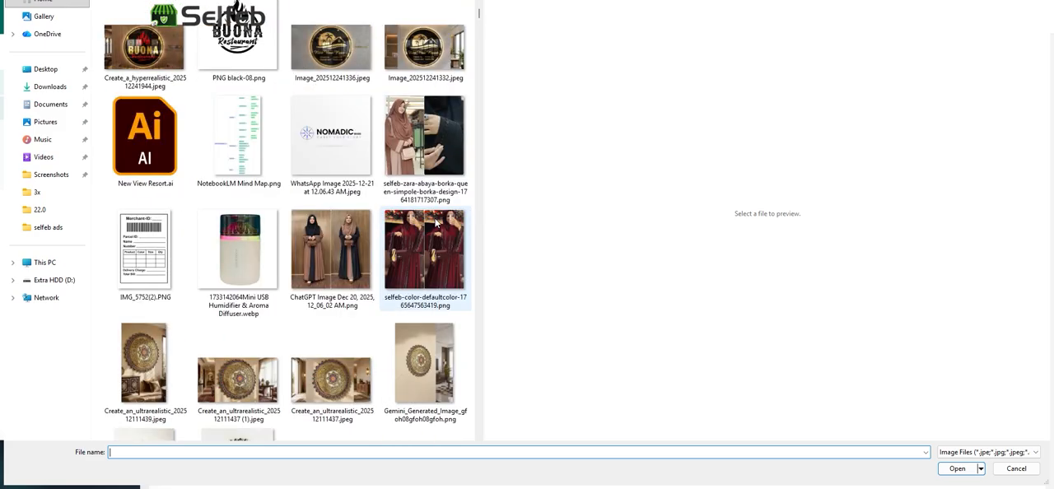
scroll(439, 223, "down", 3)
left_click(420, 164)
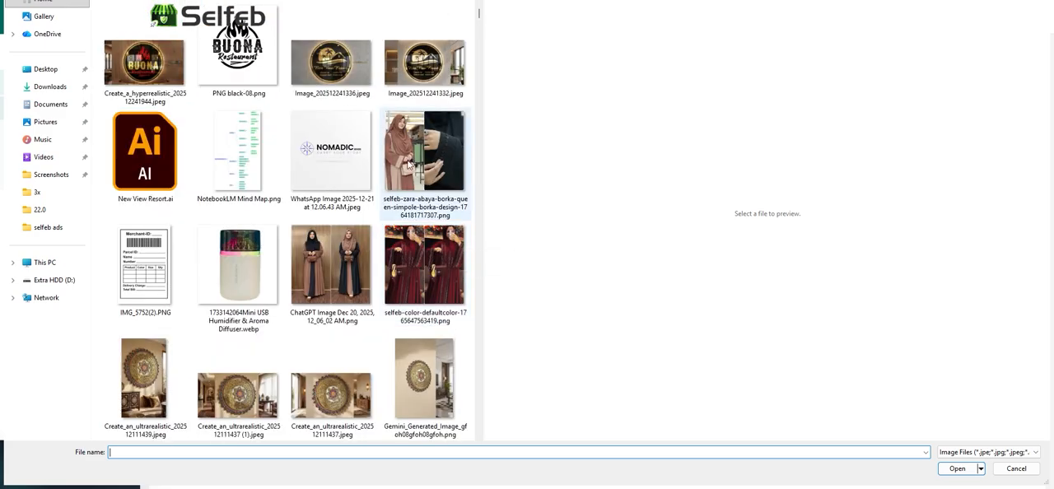
double_click(408, 164)
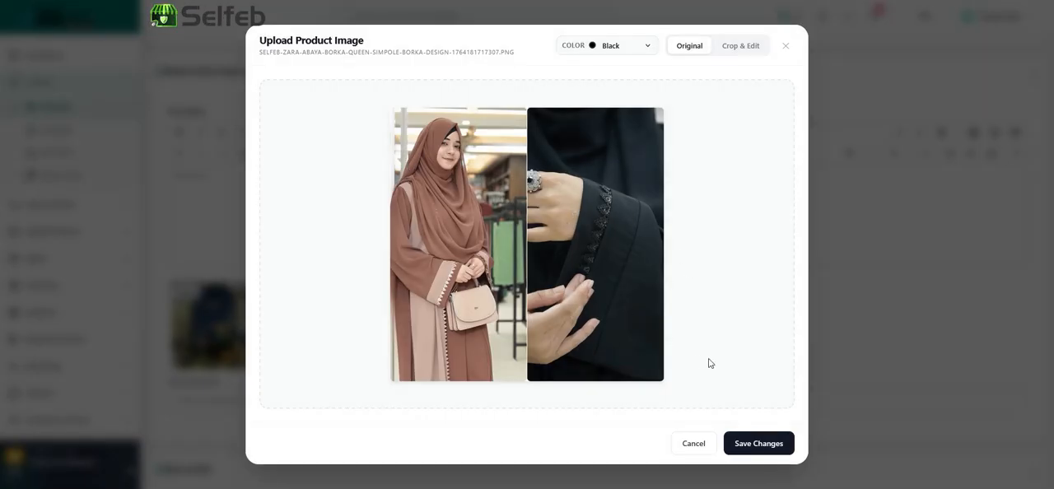
Assign the Black color to the second additional image and save it uncropped
left_click(607, 47)
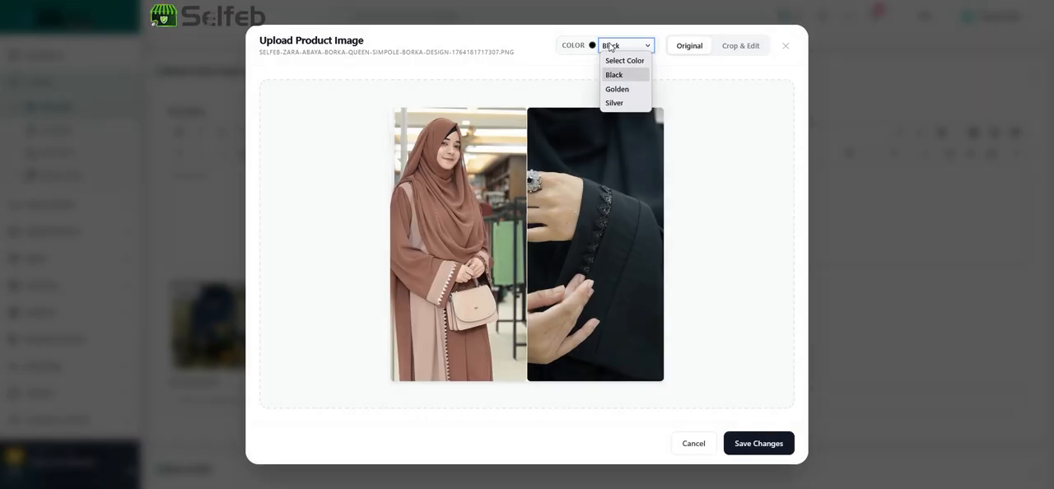
left_click(610, 75)
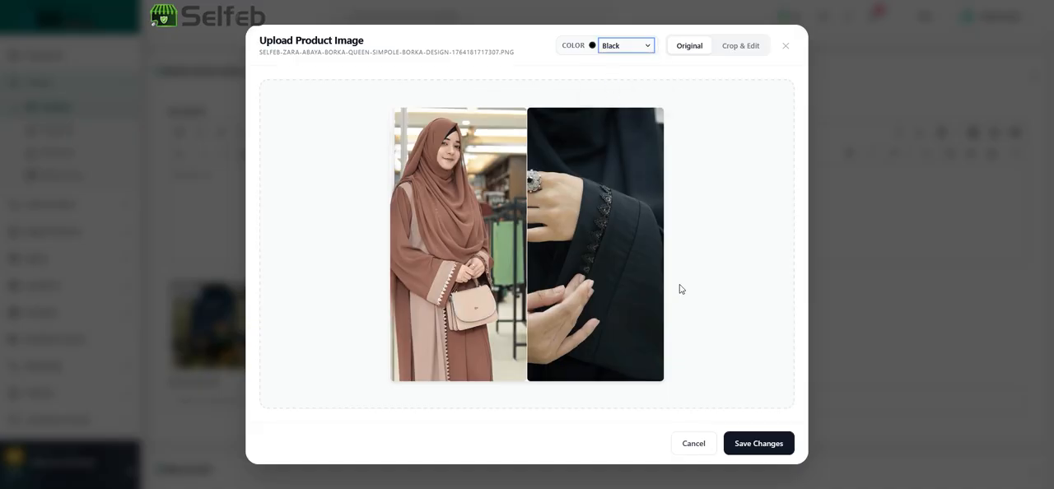
left_click(757, 446)
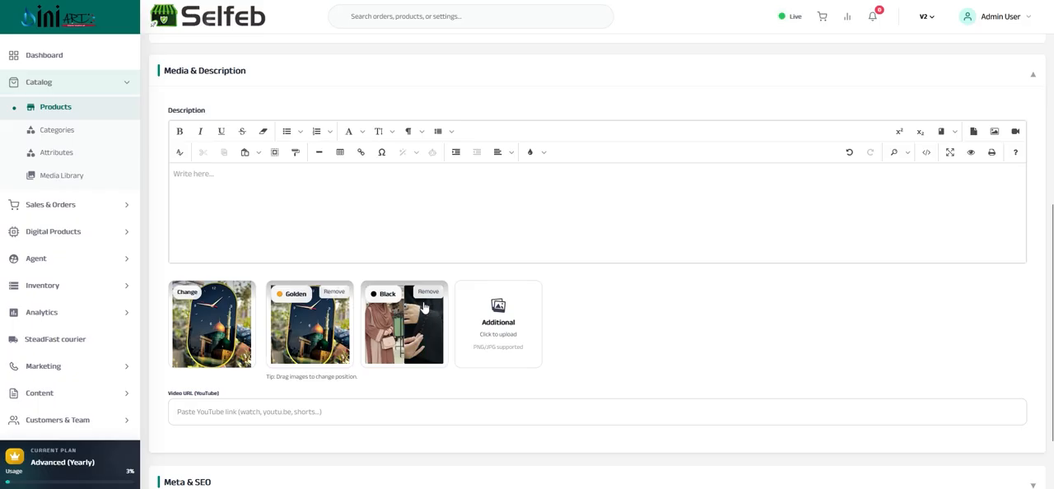
Check the YouTube video URL field, expand the Meta & SEO section and activate its Meta Description field
scroll(418, 305, "down", 2)
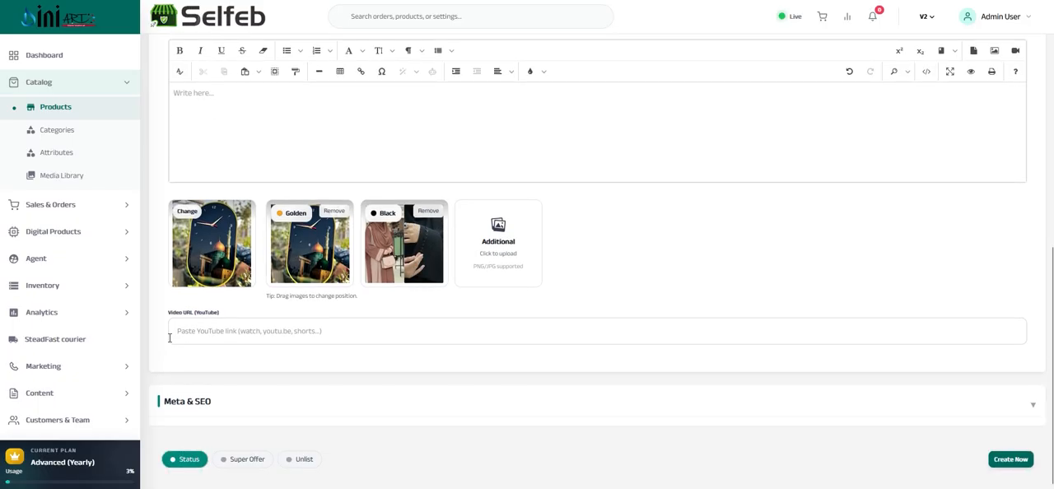
left_click(201, 337)
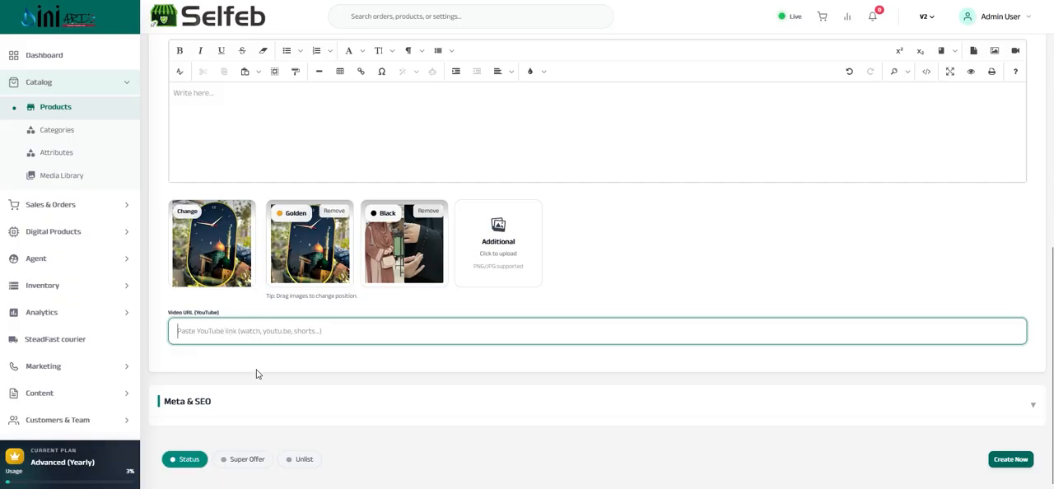
left_click(266, 404)
scroll(310, 299, "down", 3)
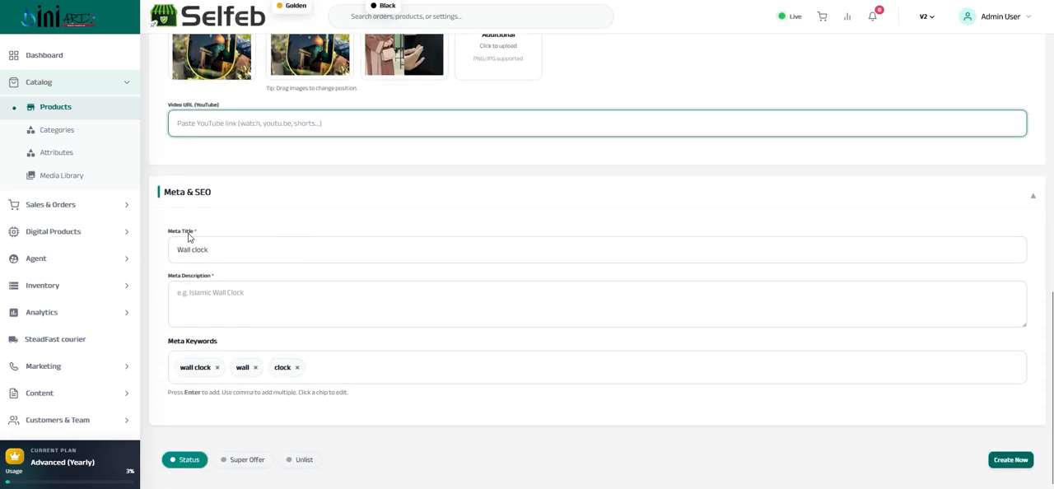
left_click(209, 297)
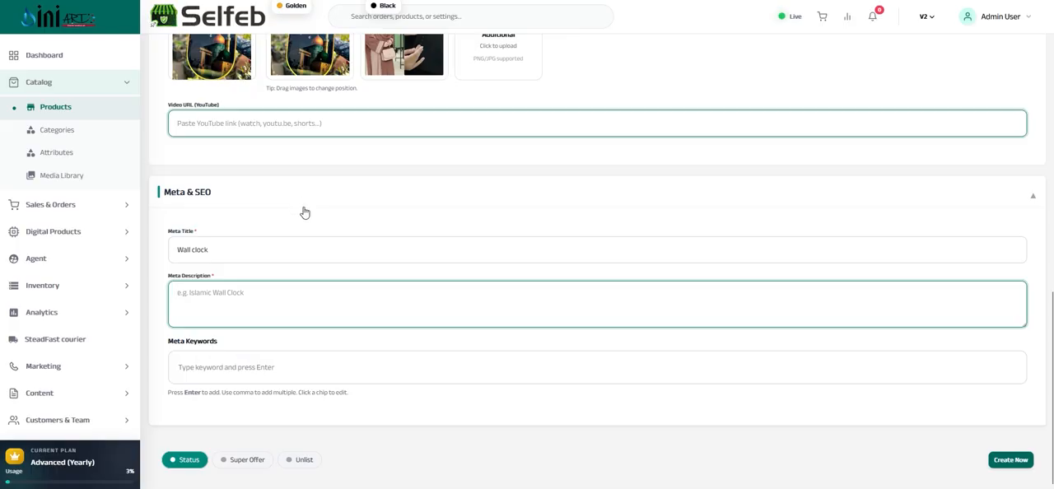
Collapse the Meta & SEO section and review the product's Basic Information and Additional details
left_click(303, 209)
scroll(433, 299, "up", 5)
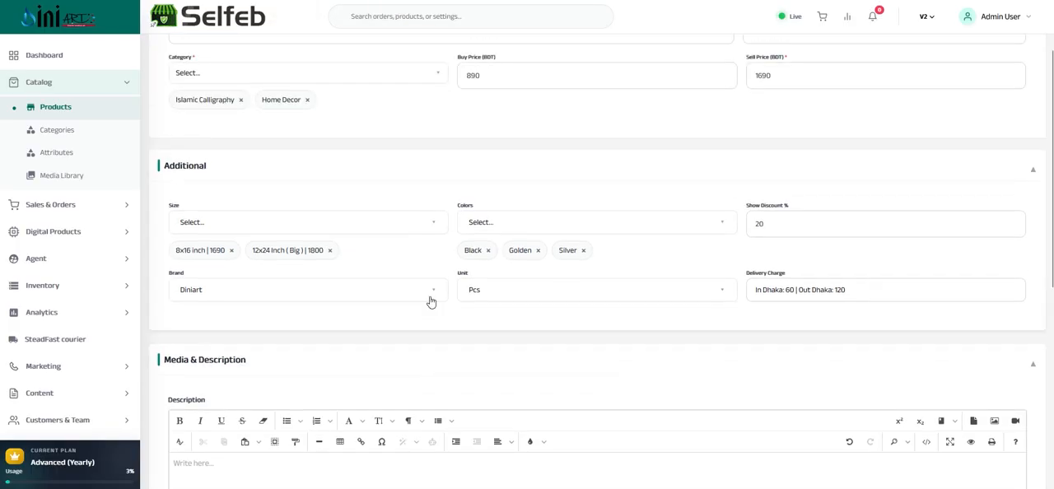
scroll(428, 302, "up", 2)
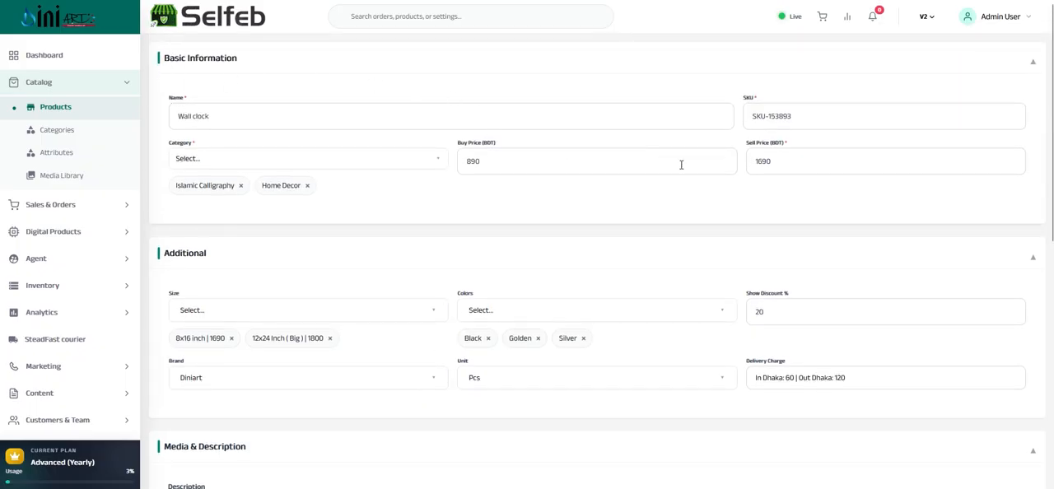
scroll(687, 144, "down", 3)
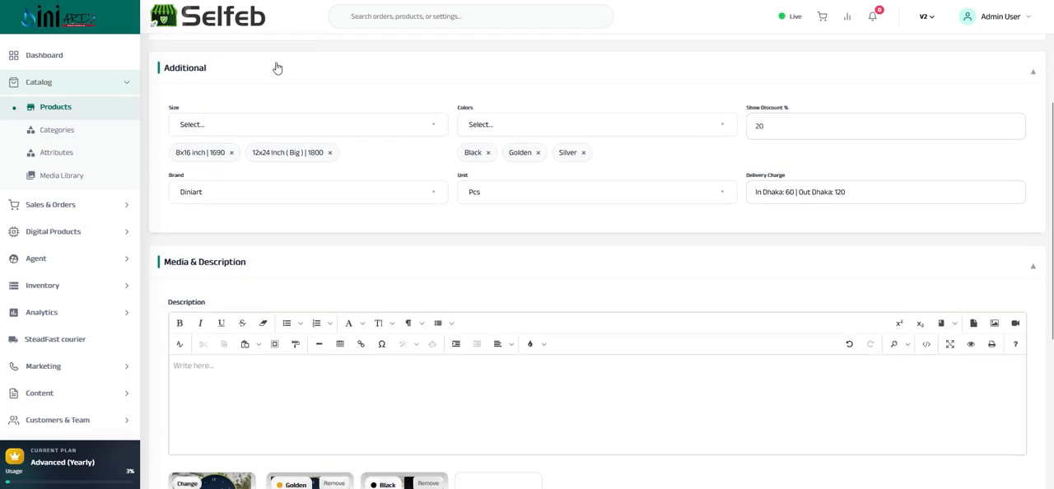
Collapse the Additional and Media & Description sections, and expand Meta & SEO again
left_click(253, 77)
scroll(293, 123, "up", 2)
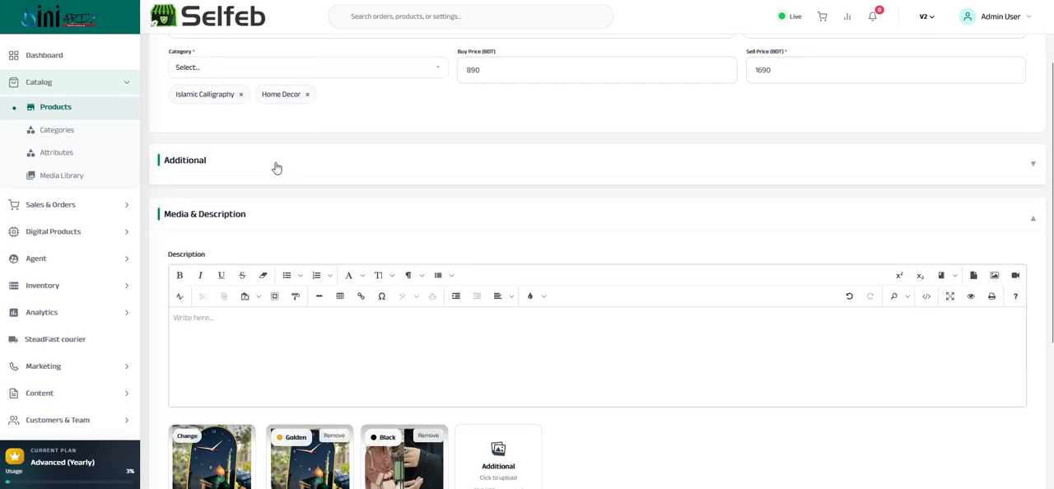
scroll(284, 223, "down", 3)
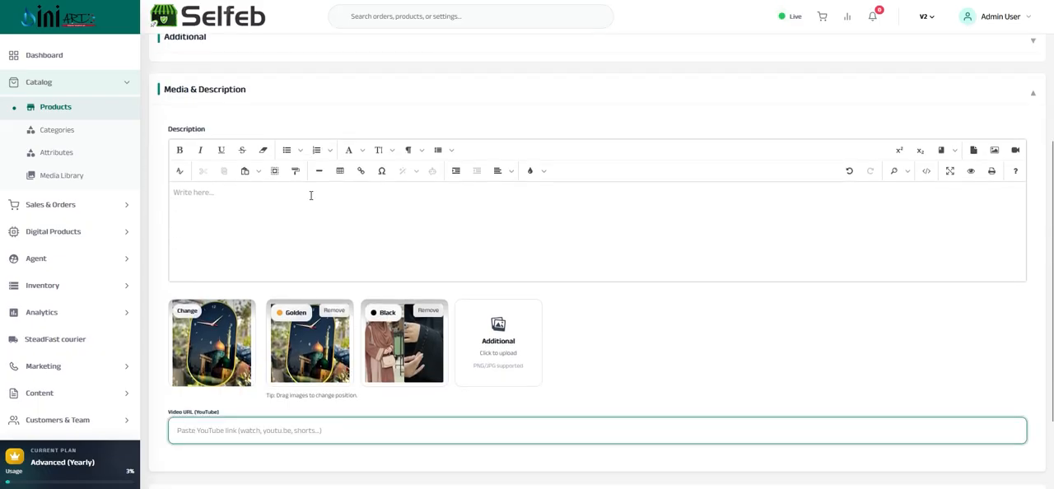
scroll(304, 159, "up", 3)
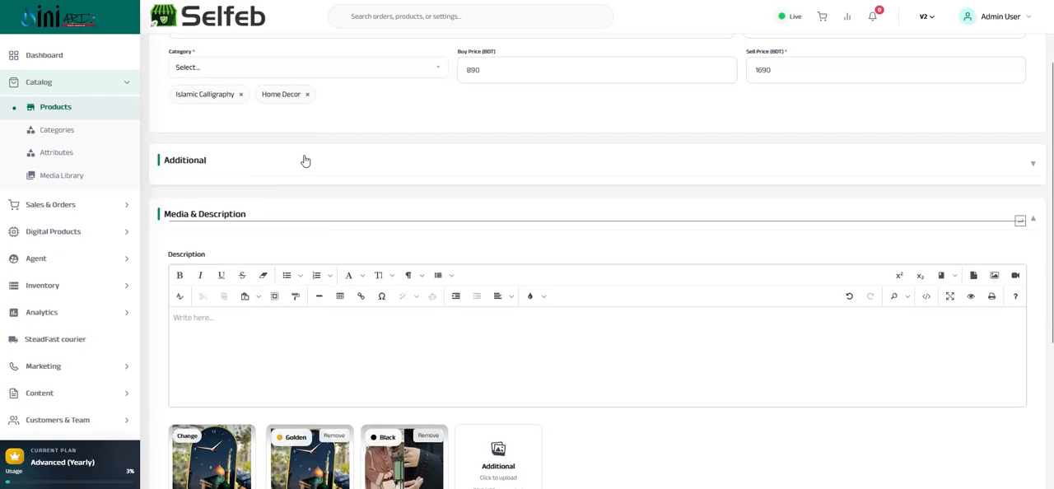
double_click(220, 216)
left_click(202, 368)
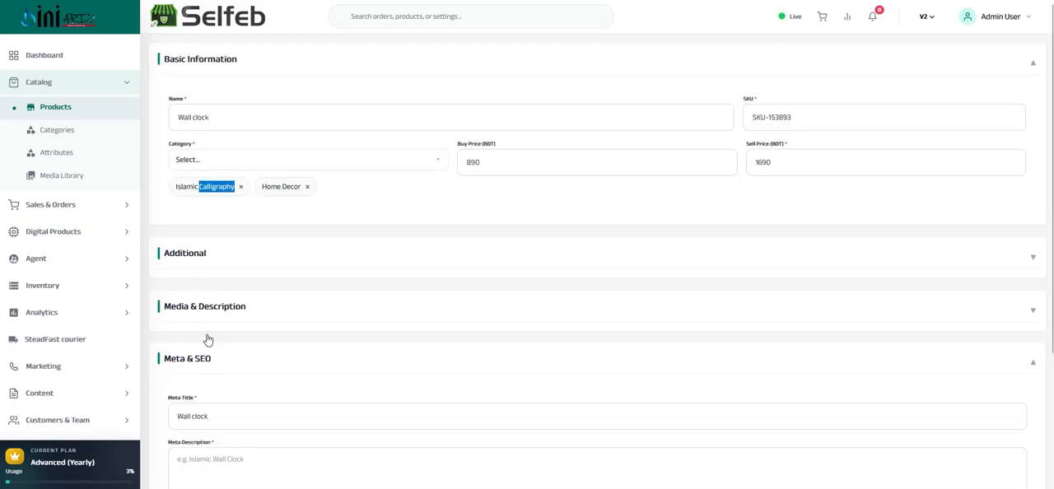
Collapse the Meta & SEO section, expand Media & Description, and turn on Super Offer for the product, keeping Unlist off
left_click(203, 357)
left_click(209, 310)
scroll(327, 242, "down", 4)
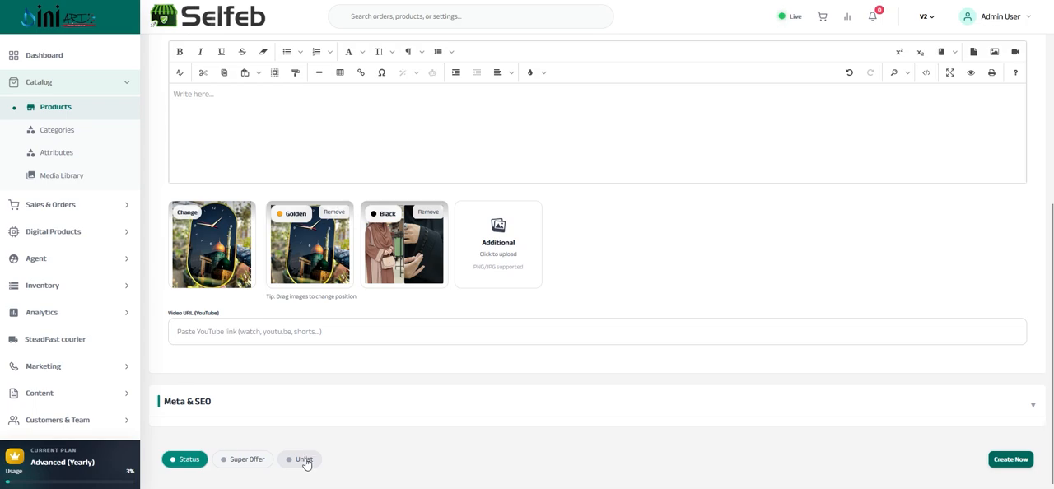
left_click(306, 468)
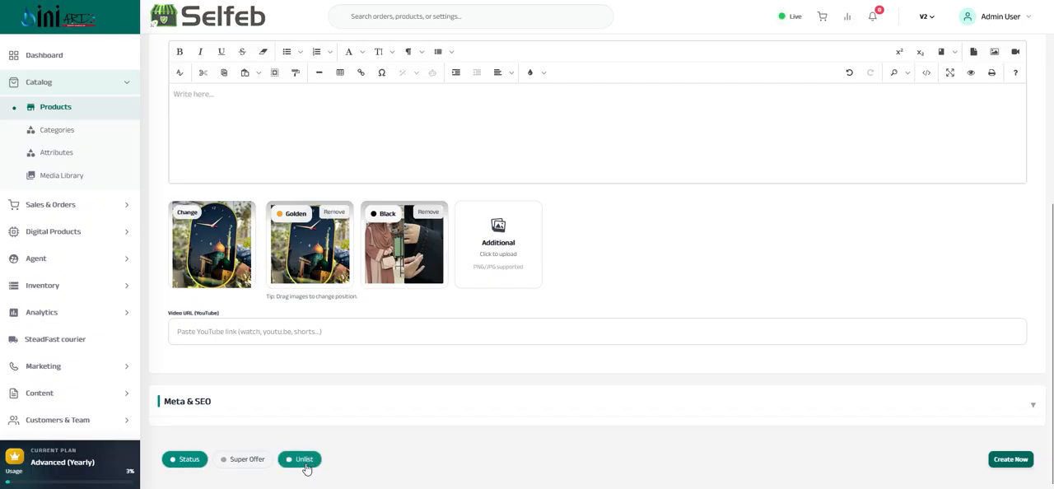
left_click(304, 466)
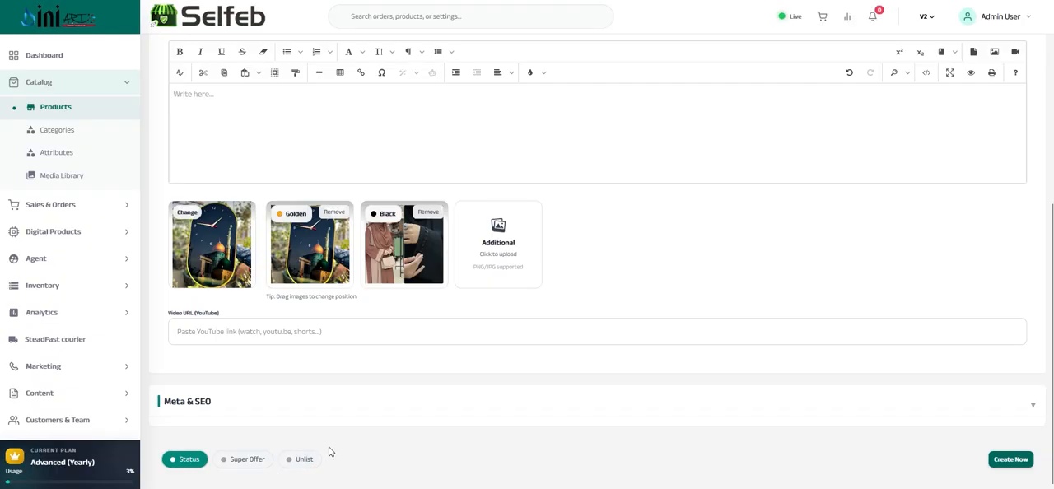
left_click(242, 462)
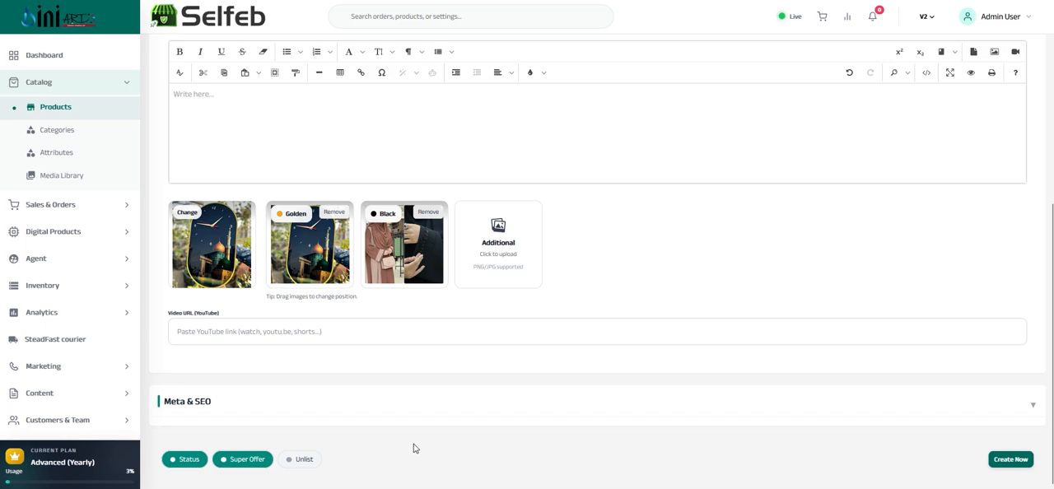
Create the Wall clock product, and reopen it from the product list to save an update
scroll(428, 453, "up", 1)
scroll(655, 403, "up", 5)
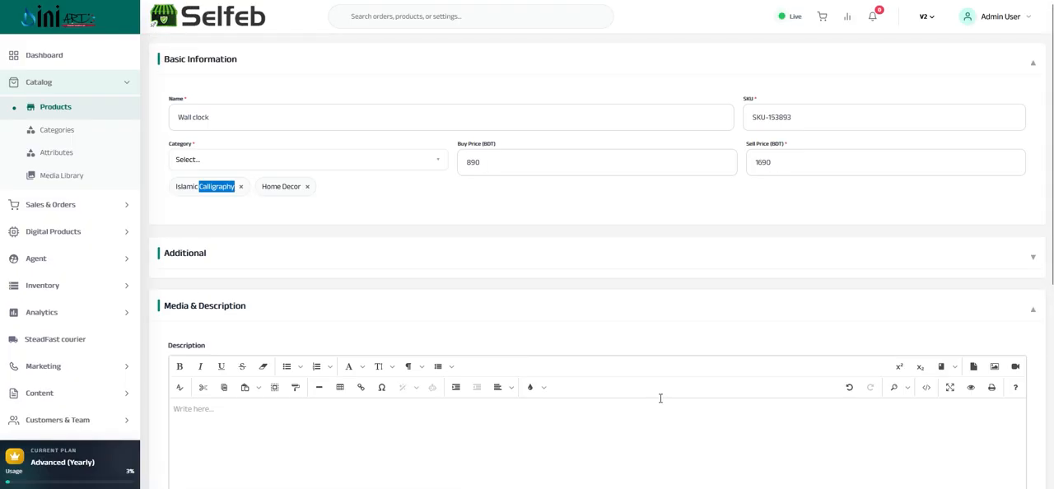
scroll(645, 367, "down", 6)
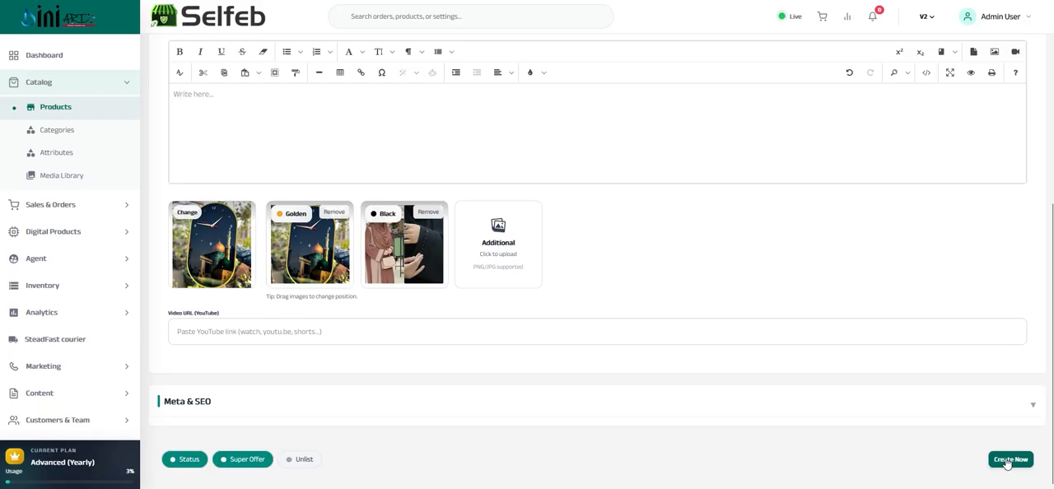
left_click(1008, 459)
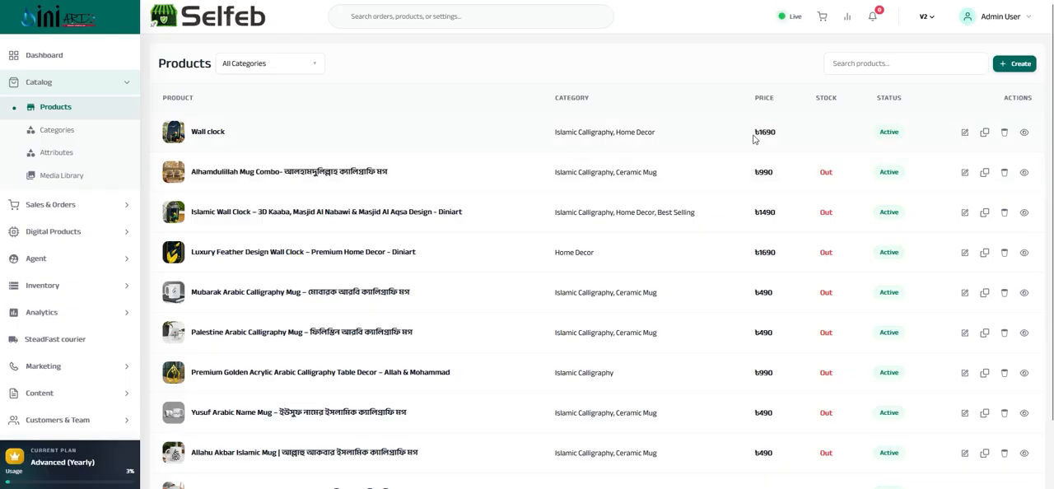
left_click(965, 132)
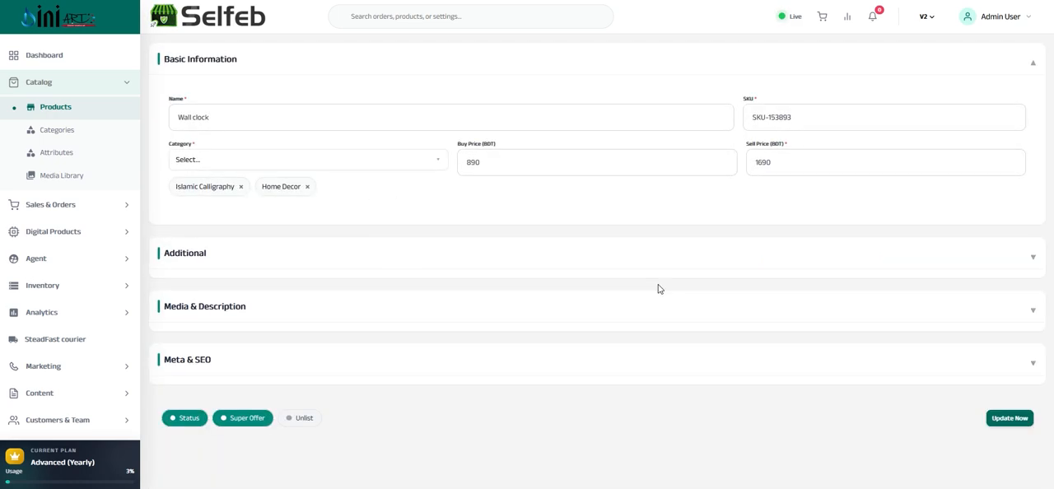
left_click(997, 420)
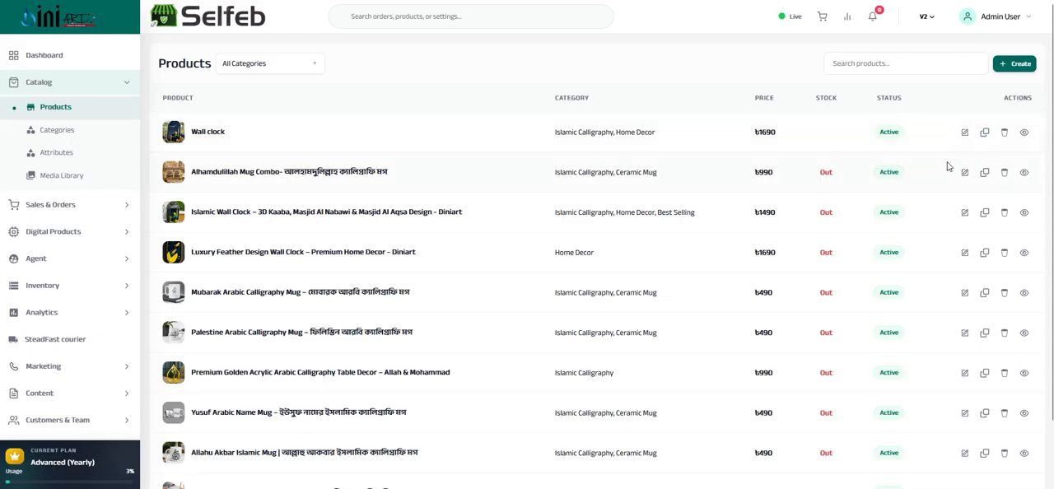
Open a duplicate of the Wall clock product and check its name and its Media & Description section
left_click(985, 133)
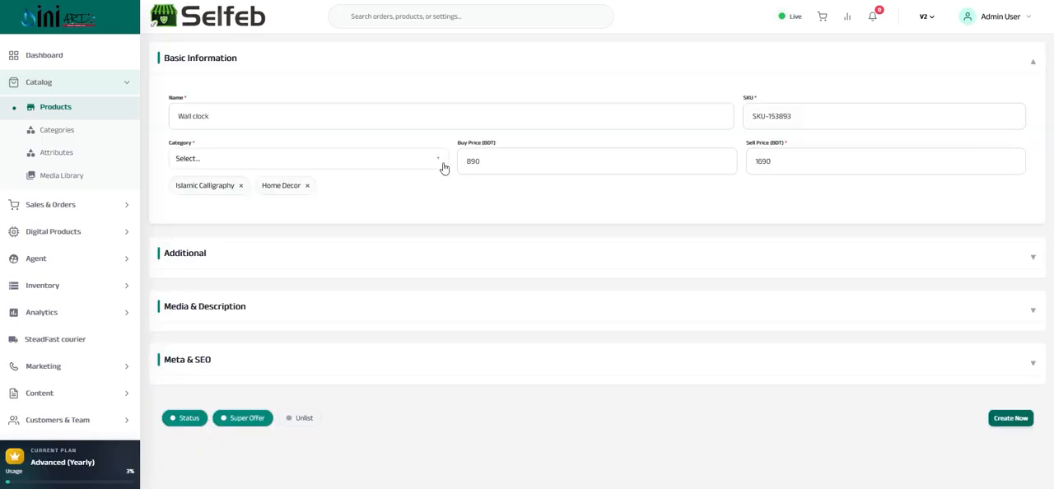
left_click_drag(238, 111, 165, 115)
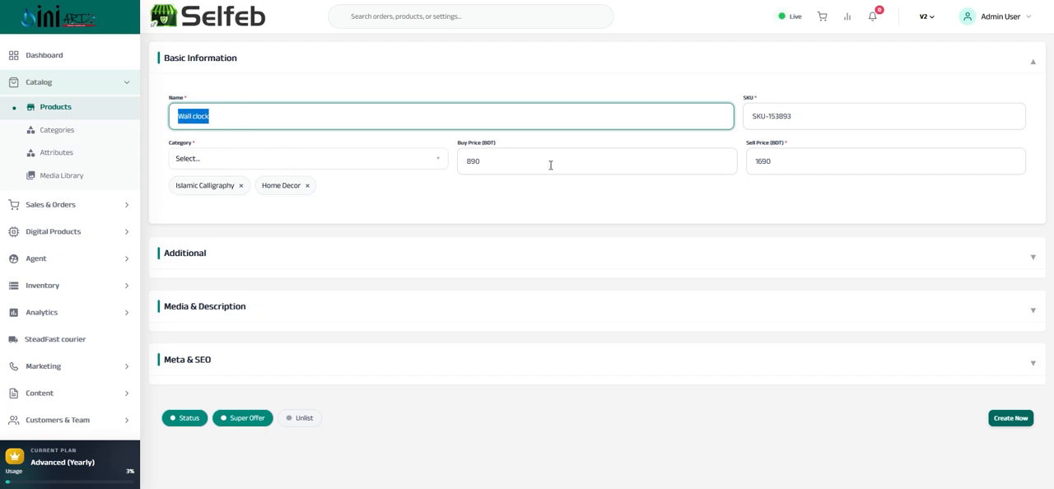
left_click(209, 307)
scroll(272, 312, "down", 4)
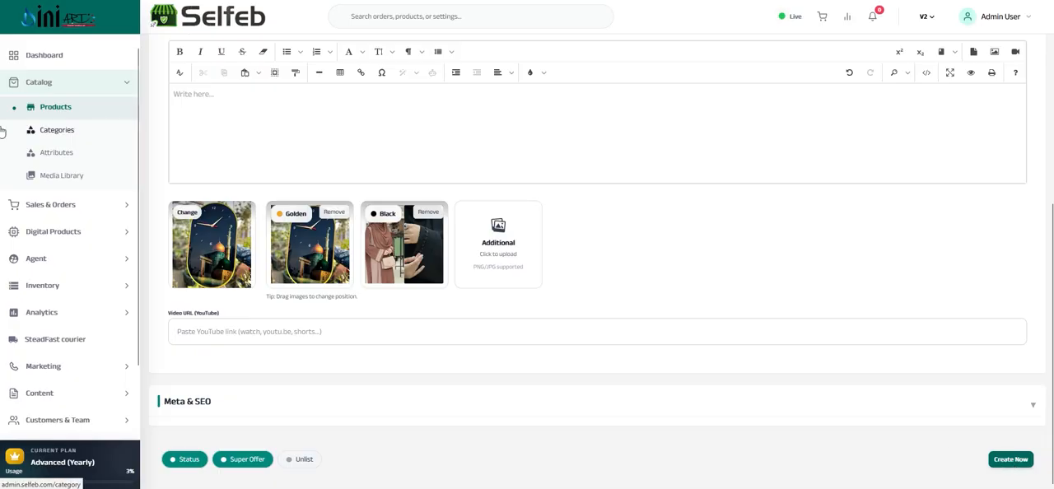
Return to the product list without creating the duplicate and delete the Wall clock product
left_click(62, 108)
scroll(782, 152, "up", 2)
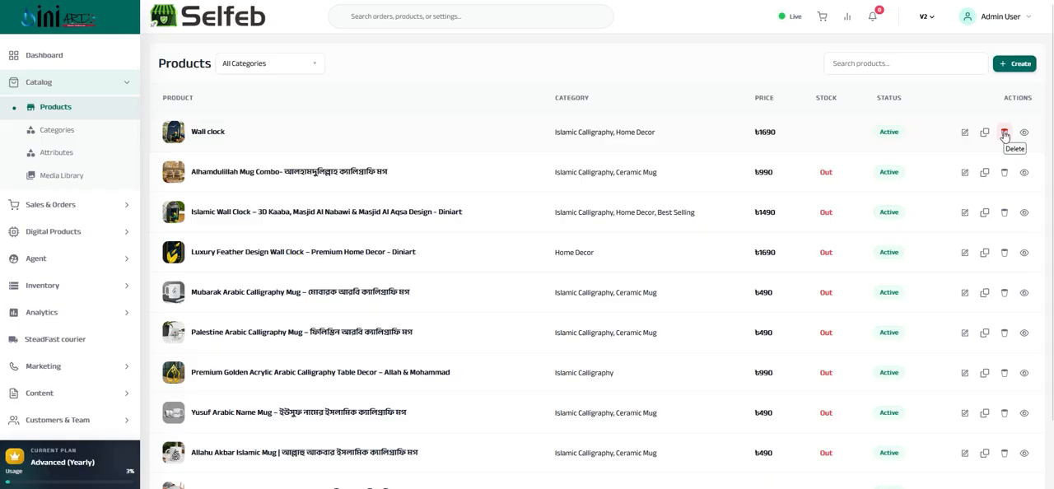
left_click(1003, 132)
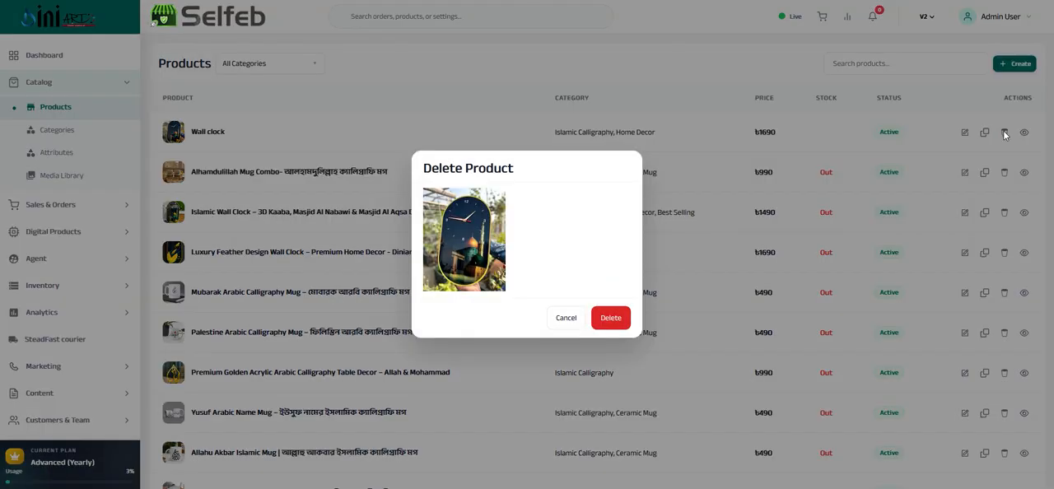
left_click(609, 328)
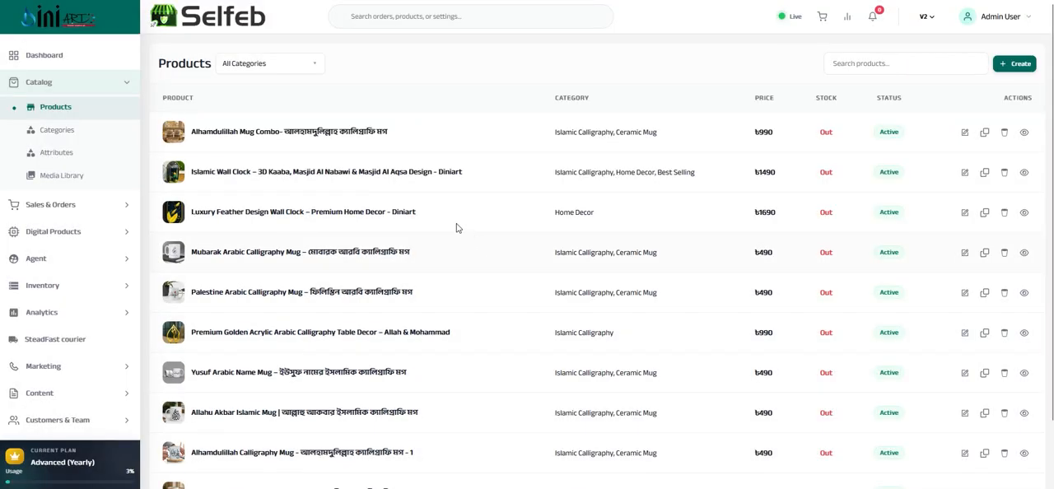
Open the categories list and examine the new parent category form, including its logo image selection, and cancel it
left_click(55, 132)
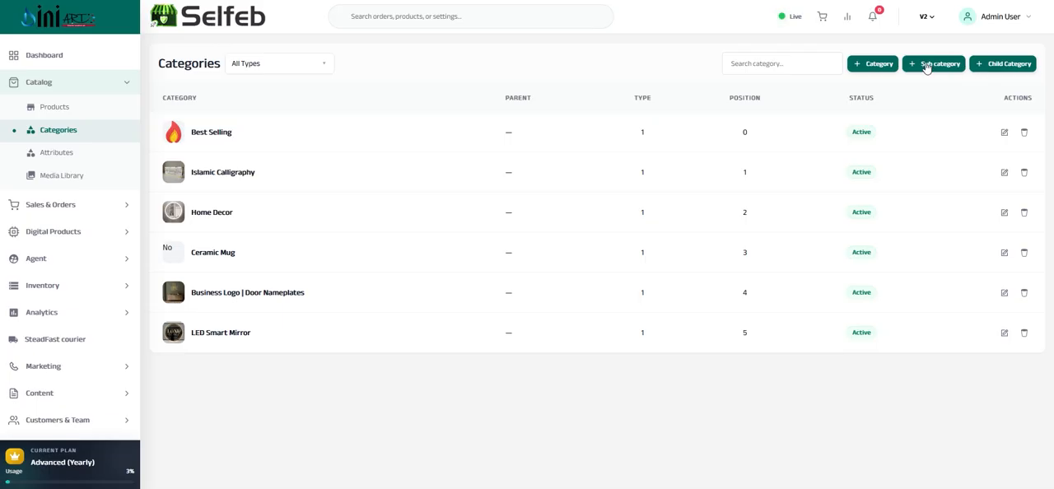
left_click(874, 65)
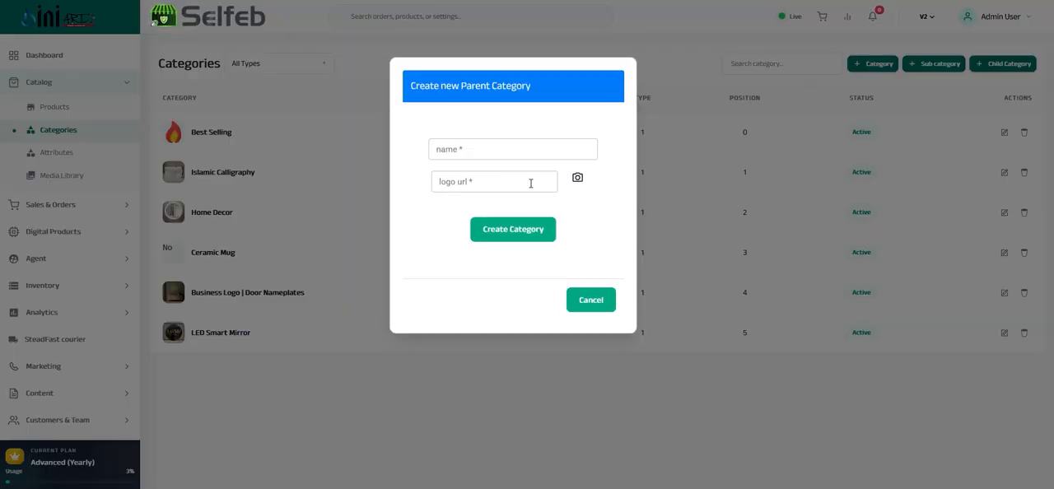
left_click(462, 148)
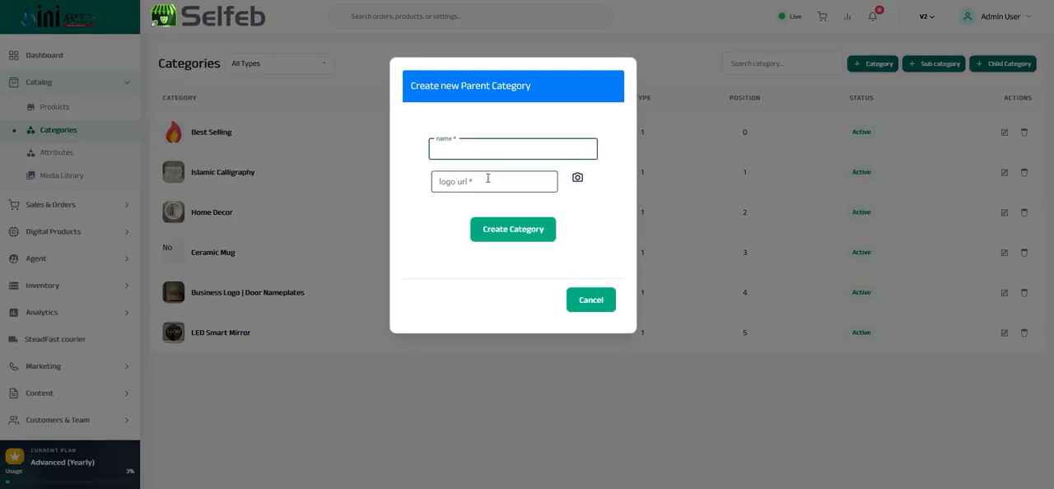
left_click(579, 180)
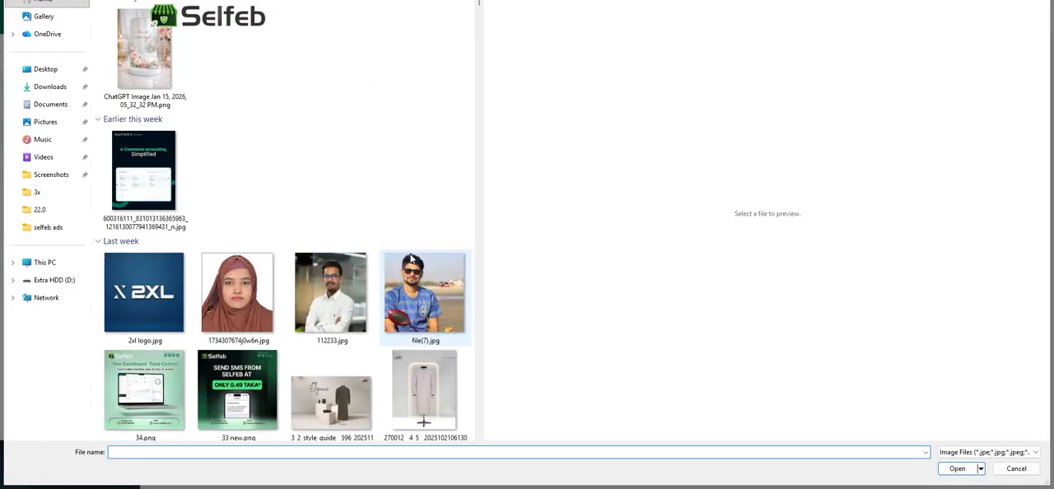
scroll(431, 260, "down", 10)
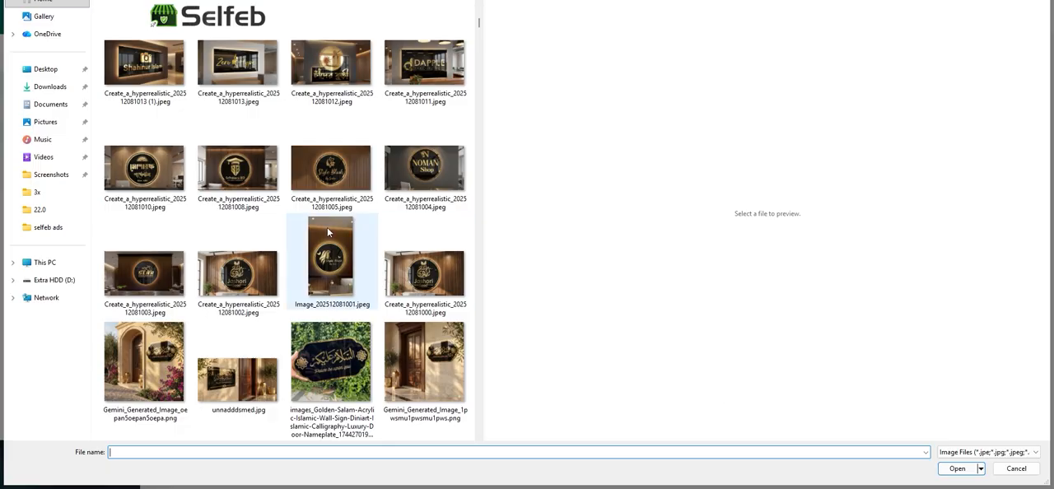
left_click(1015, 468)
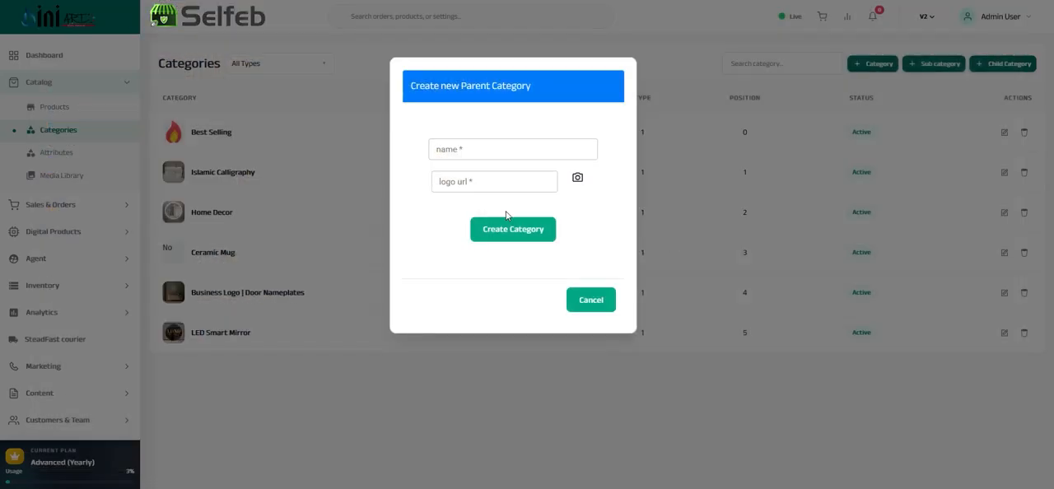
left_click(587, 299)
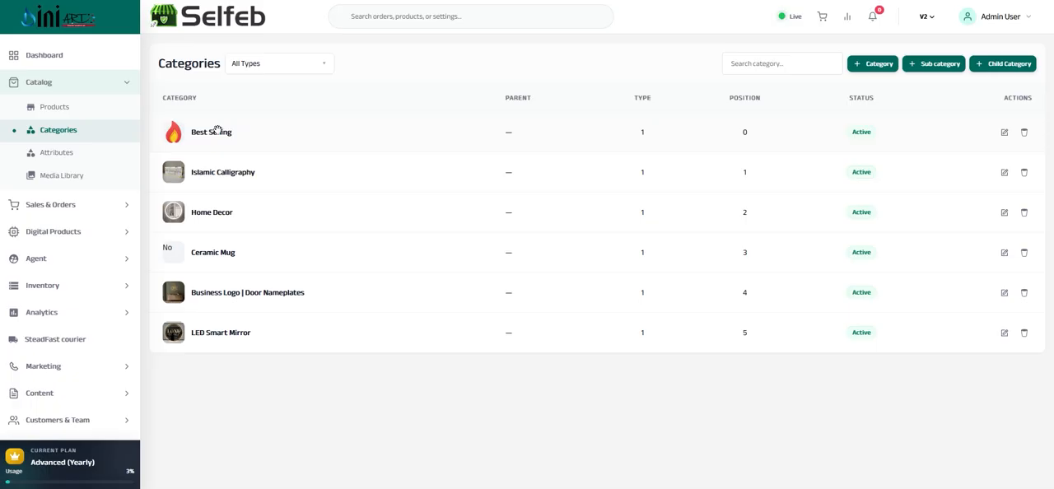
Try out the new sub category form with LED Smart Mirror as the parent category, and cancel it
left_click(933, 66)
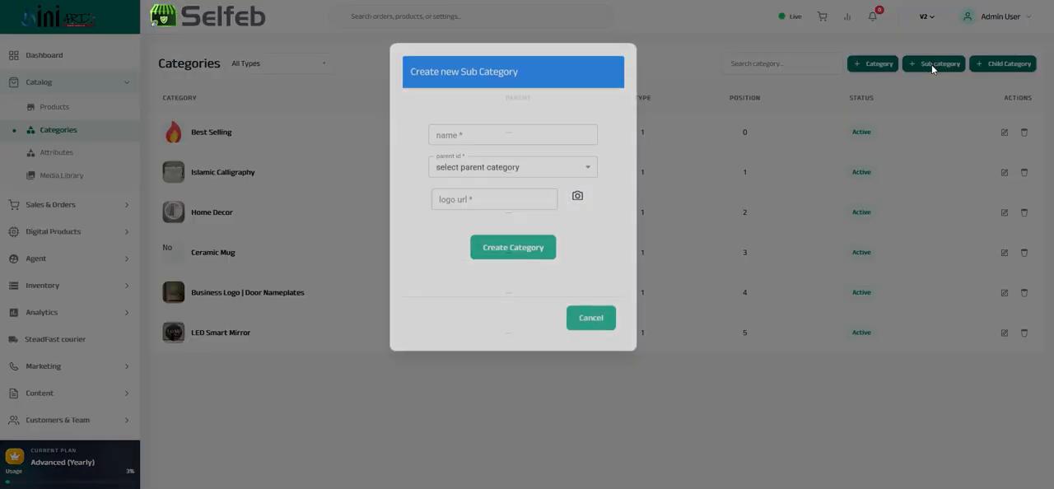
left_click(471, 181)
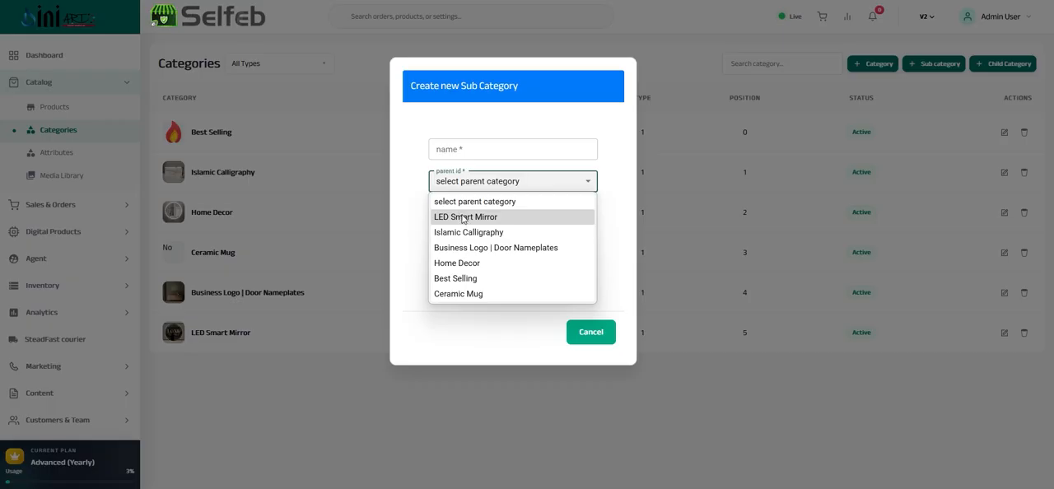
left_click(462, 217)
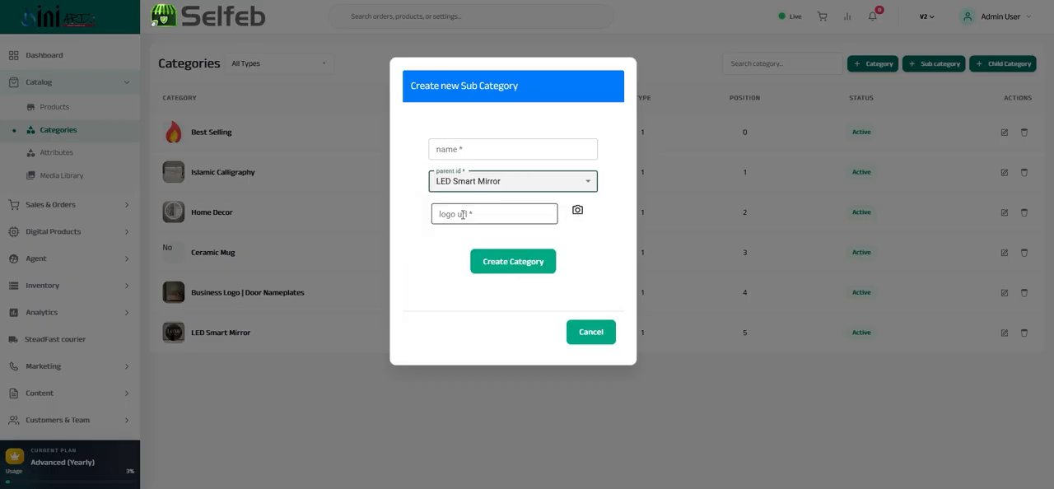
left_click(467, 158)
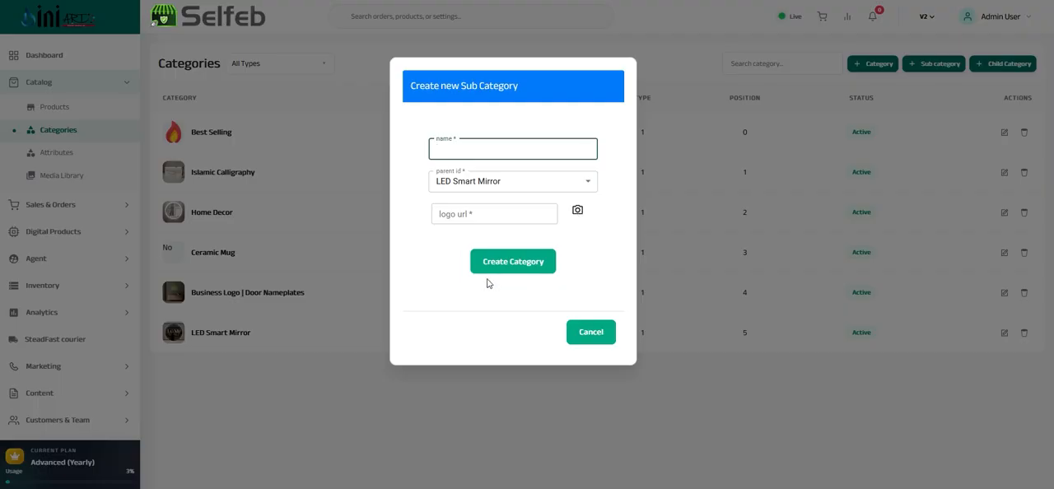
left_click(590, 332)
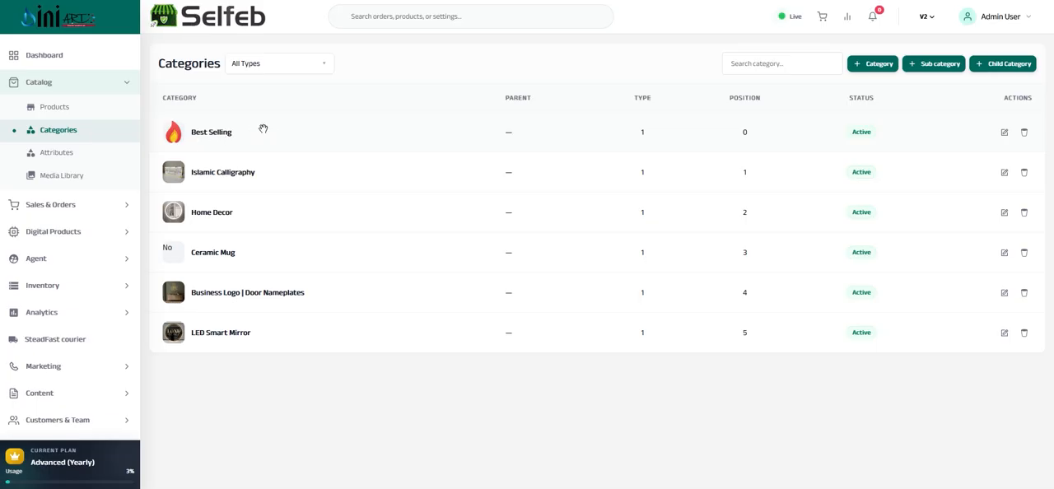
Move the Best Selling category below Islamic Calligraphy and back to the first place
left_click_drag(228, 134, 231, 176)
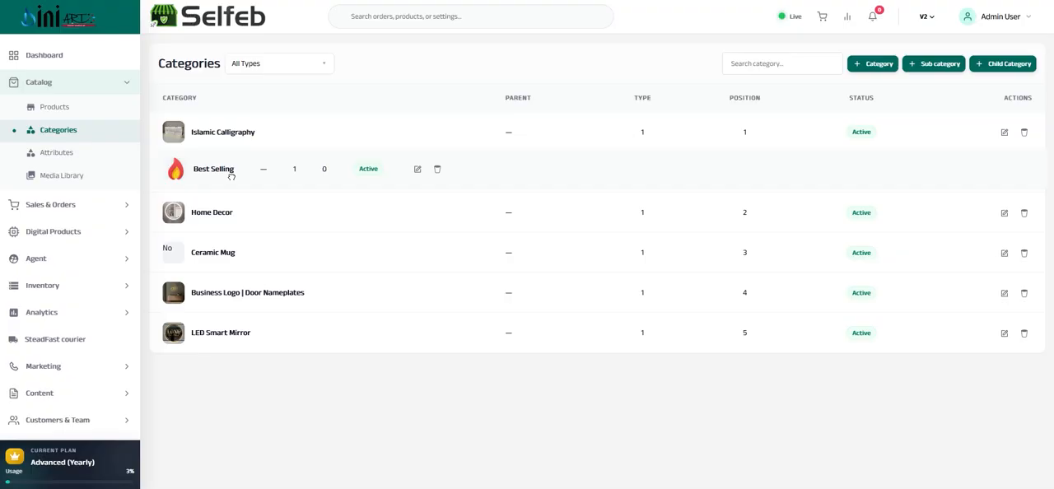
left_click_drag(231, 176, 231, 176)
left_click_drag(231, 176, 231, 176)
left_click_drag(231, 176, 231, 138)
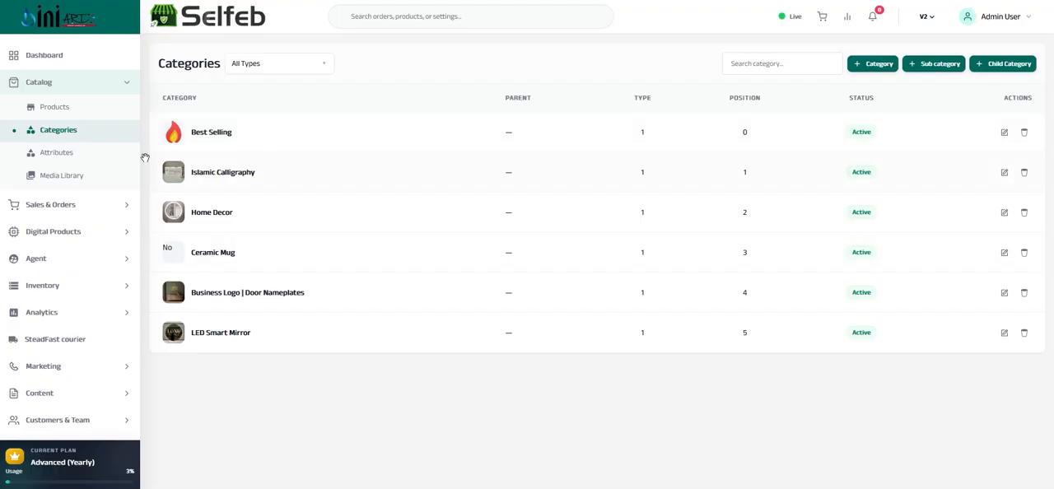
Open the product attributes and look through the sizes, units, brands and colors lists
left_click(49, 155)
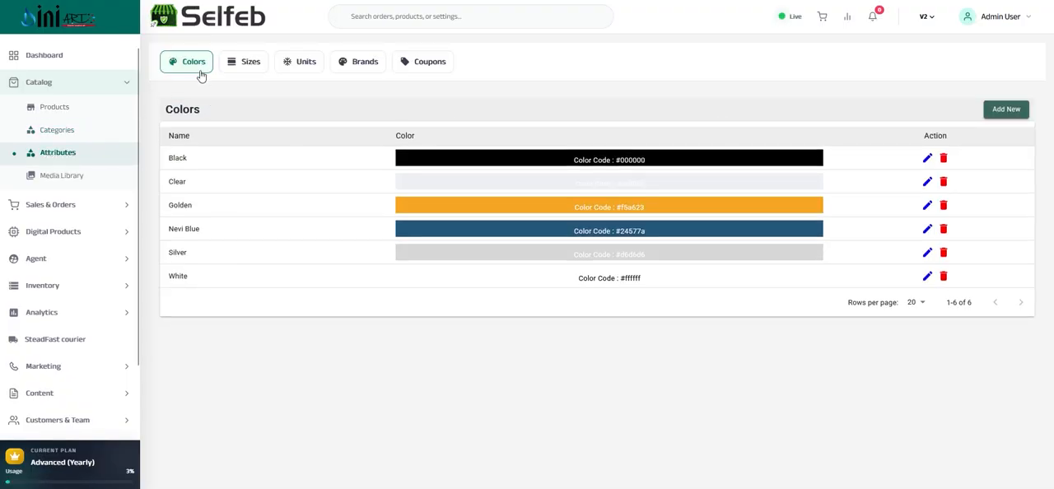
left_click(250, 64)
left_click(305, 64)
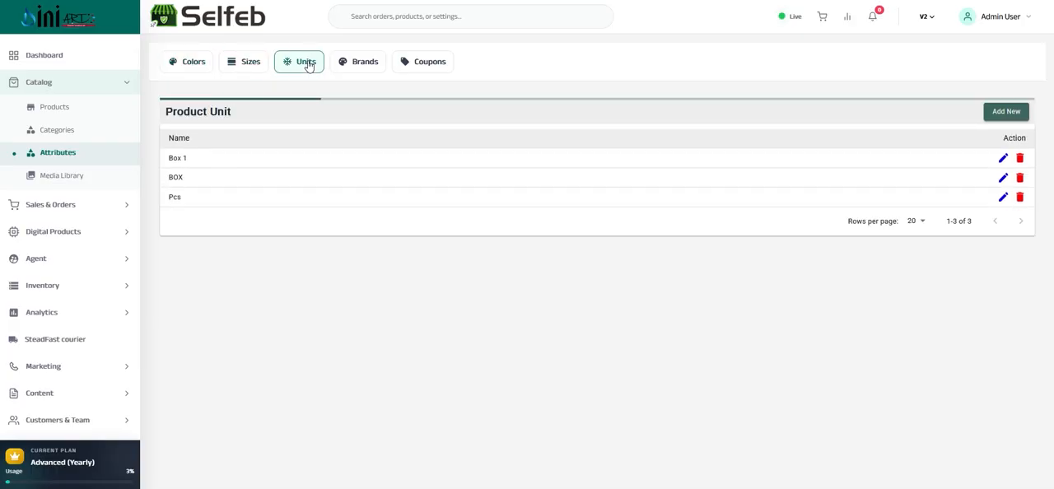
left_click(353, 64)
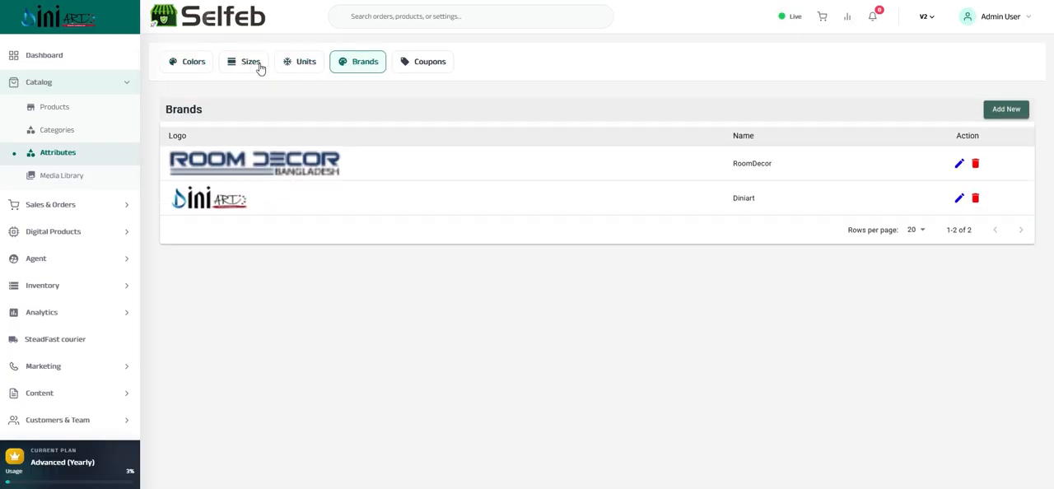
left_click(194, 63)
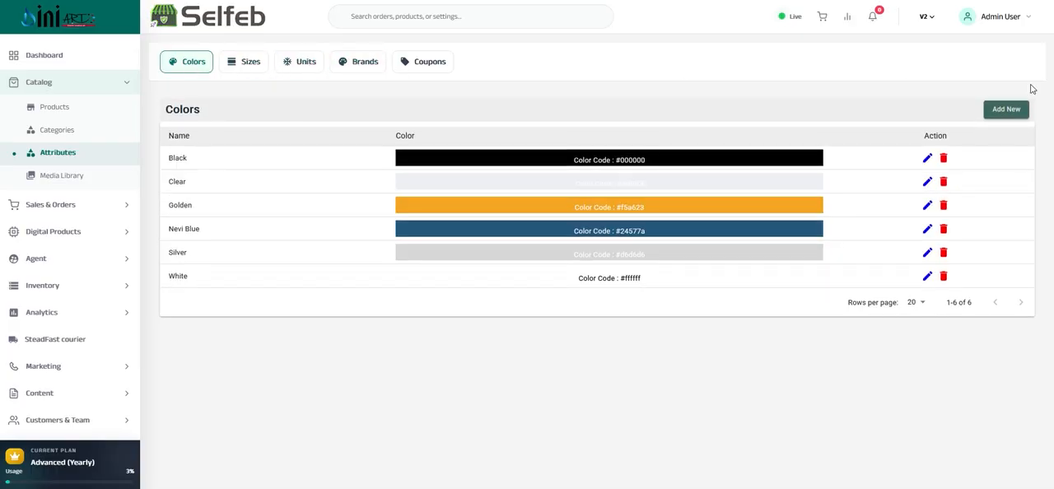
Try out the new color form with the brown preset 8B572A, cancel it, and review the Black and Golden entries
left_click(1006, 110)
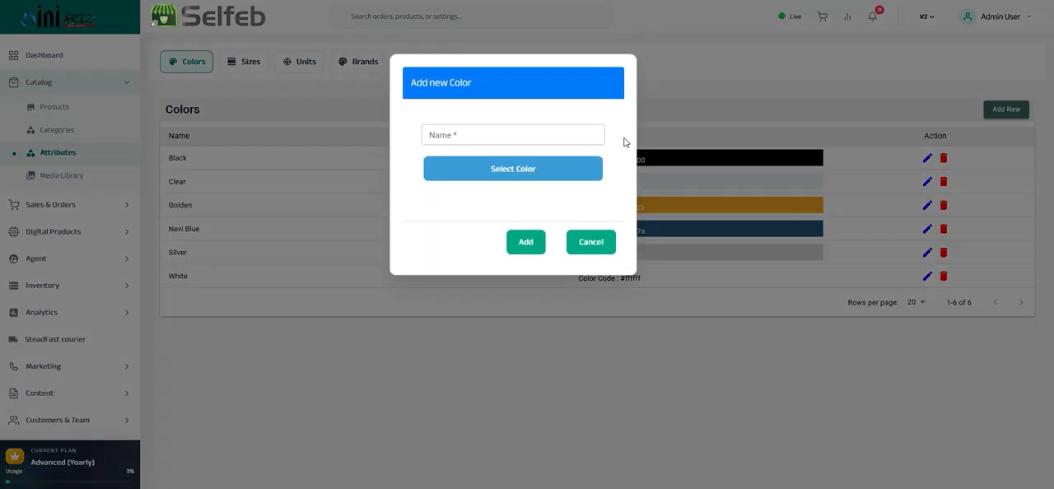
left_click(461, 137)
left_click(520, 170)
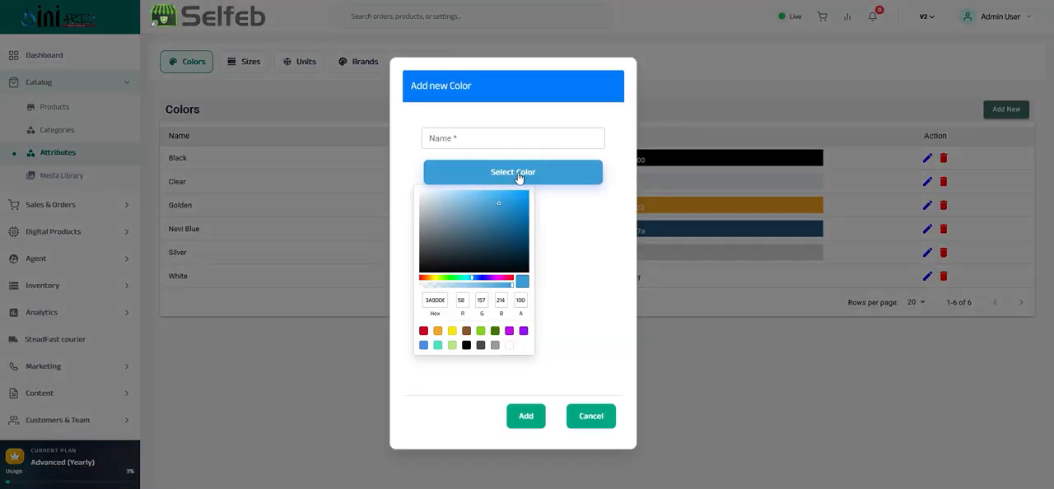
left_click(466, 331)
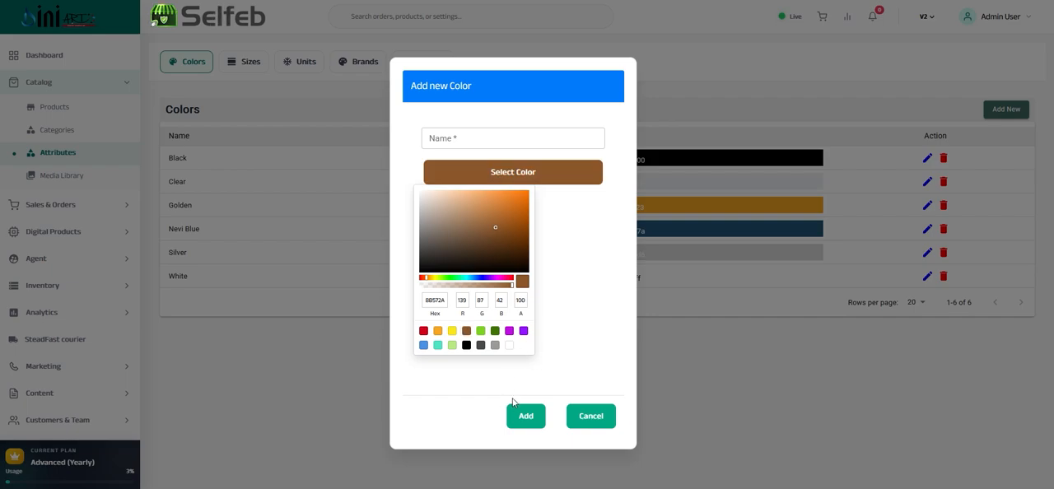
left_click(591, 415)
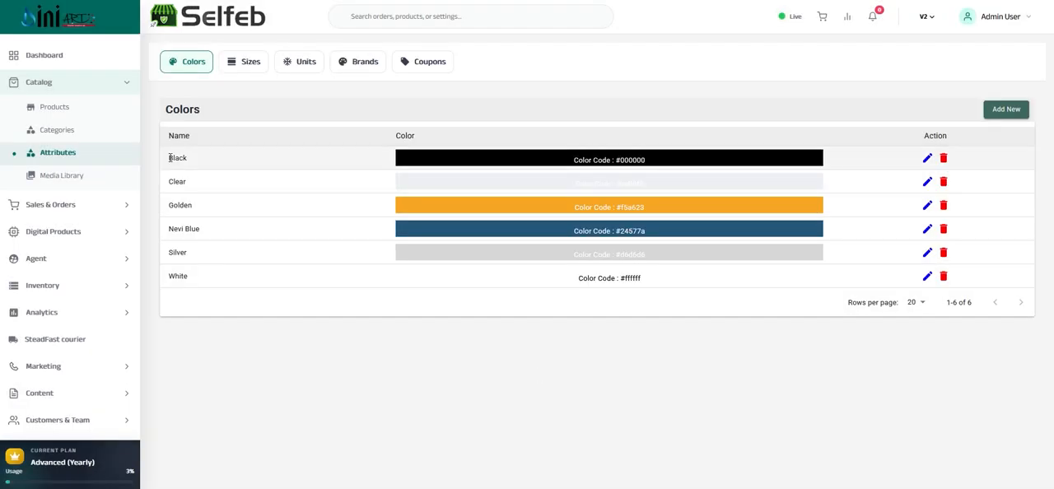
left_click_drag(170, 157, 466, 159)
left_click_drag(156, 206, 196, 206)
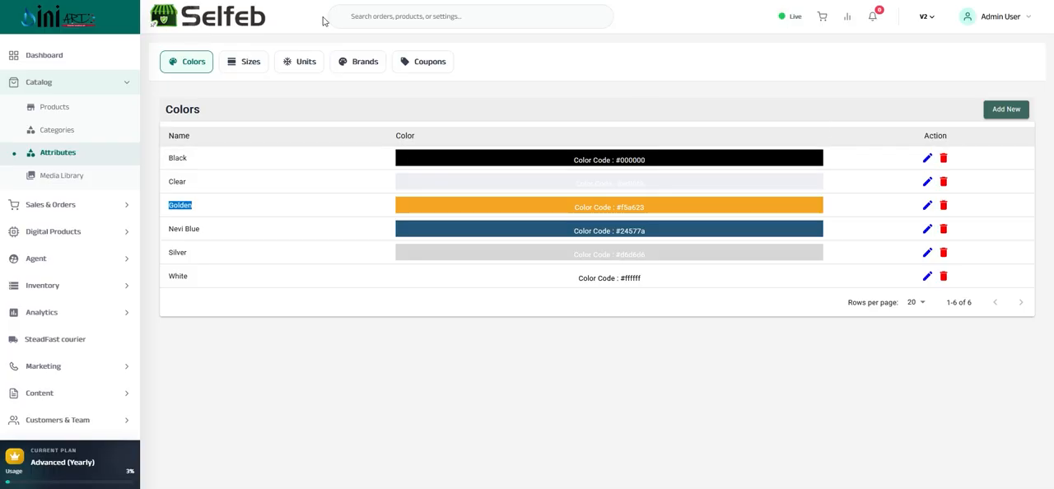
Open the product sizes list, view the new product size form with its name field, and cancel it
left_click(246, 64)
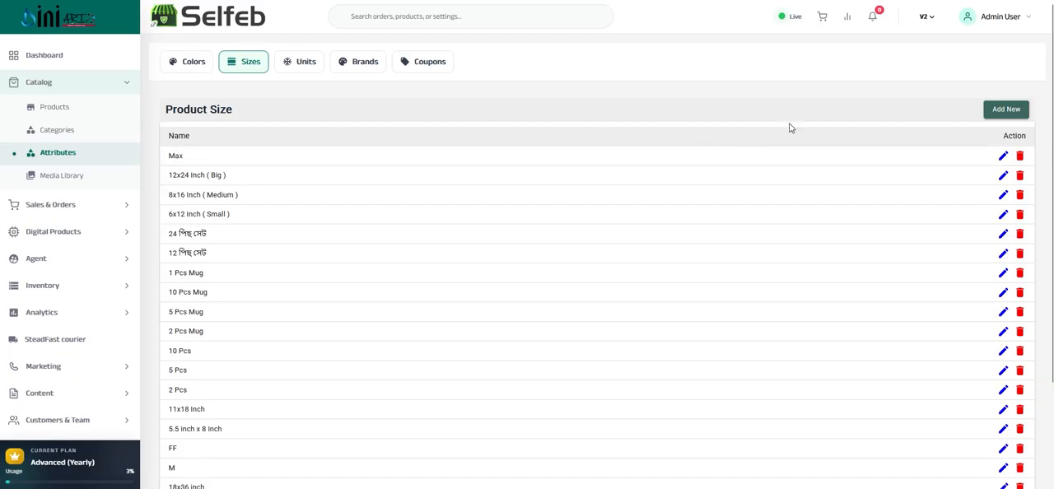
left_click(1005, 110)
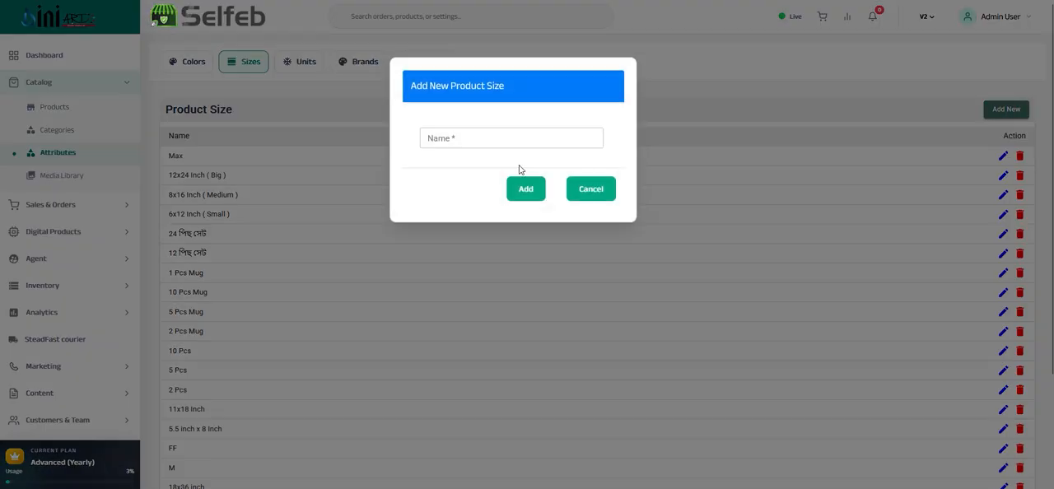
left_click(458, 137)
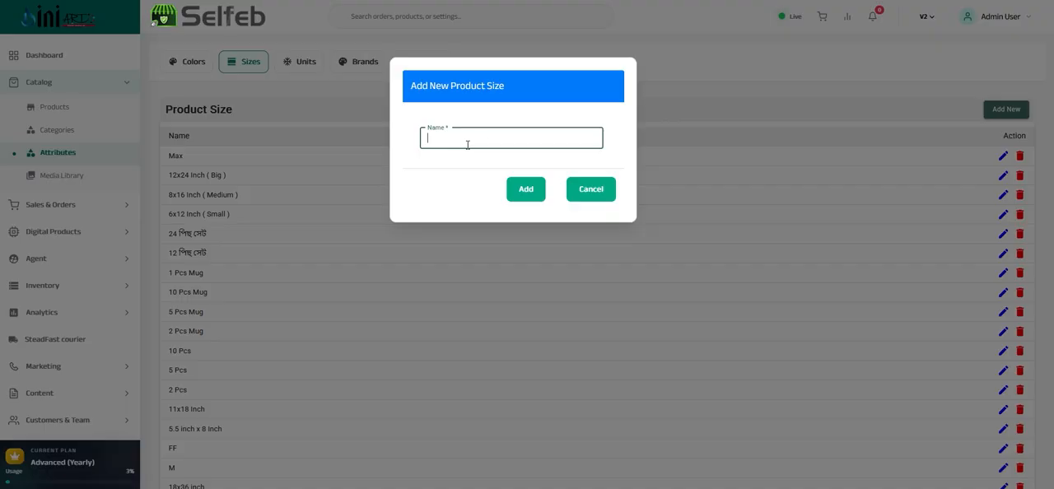
left_click(585, 192)
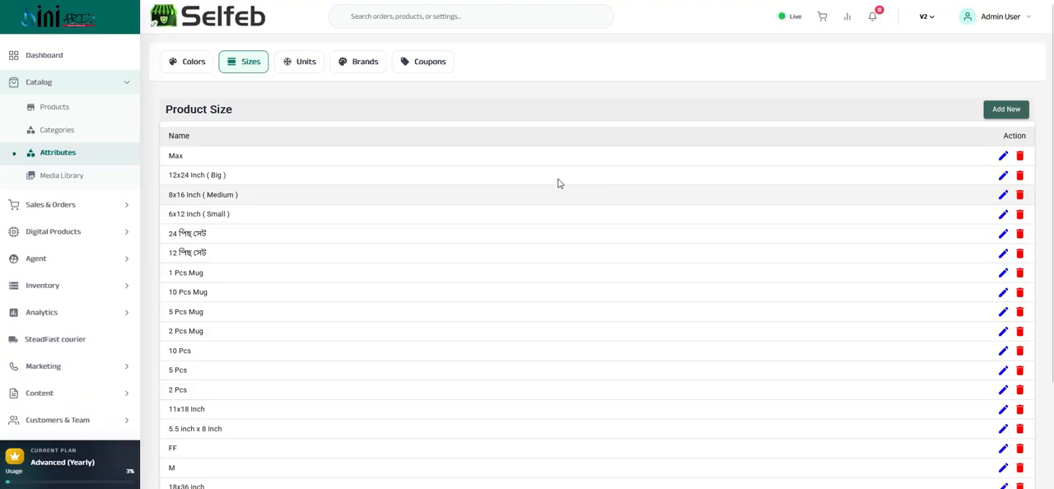
Look through the product units and brands lists, view the new brand form, and cancel it
left_click(296, 68)
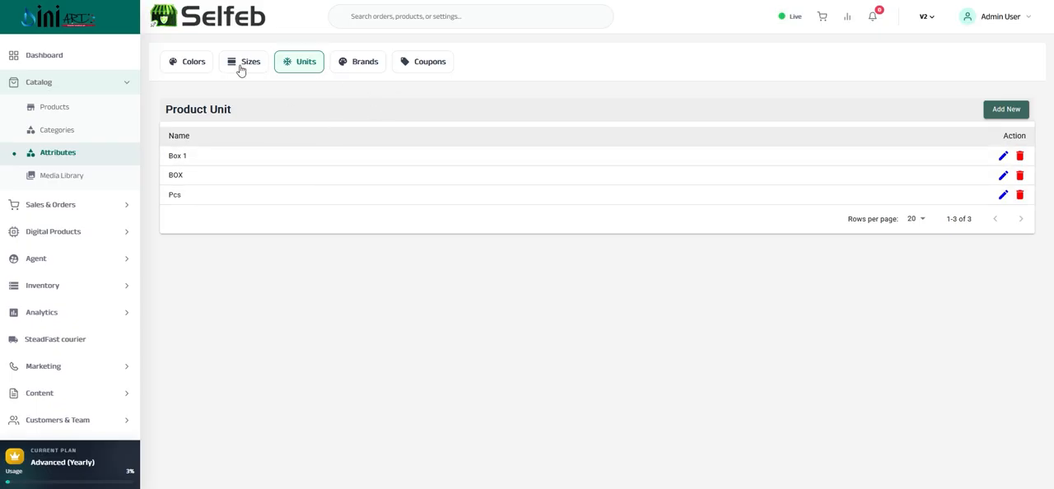
left_click(356, 65)
left_click(996, 109)
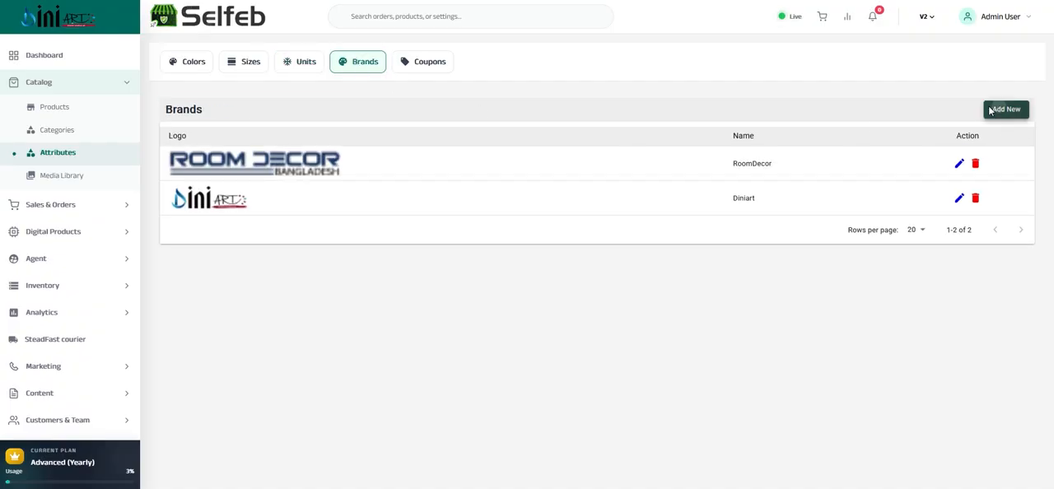
left_click(461, 137)
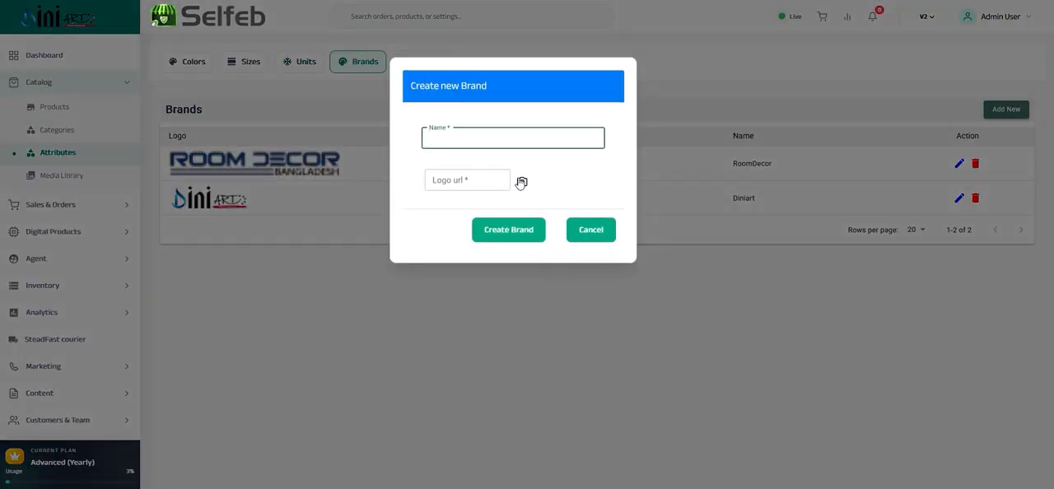
left_click(589, 236)
Open the media library and browse through the image gallery
left_click(48, 181)
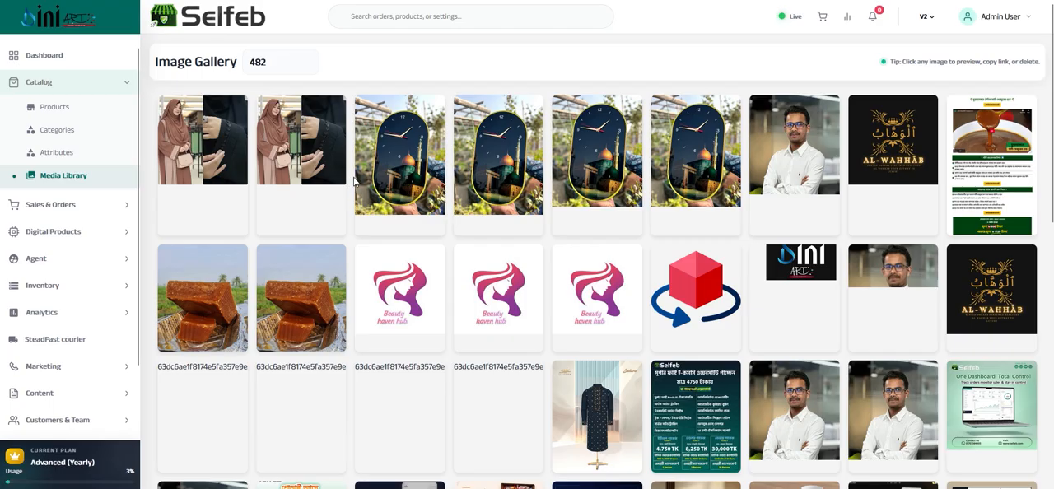
scroll(537, 188, "down", 4)
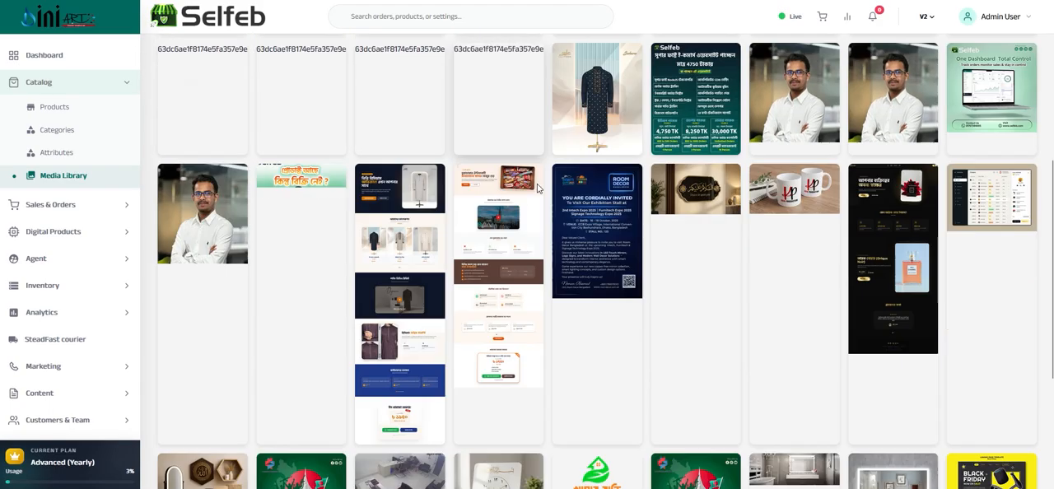
scroll(535, 185, "down", 2)
scroll(533, 187, "up", 6)
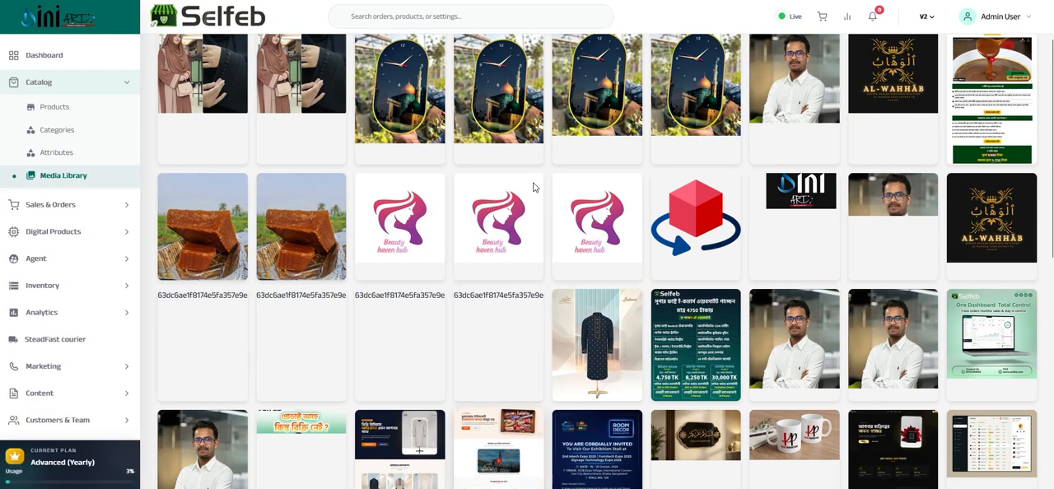
scroll(535, 181, "up", 2)
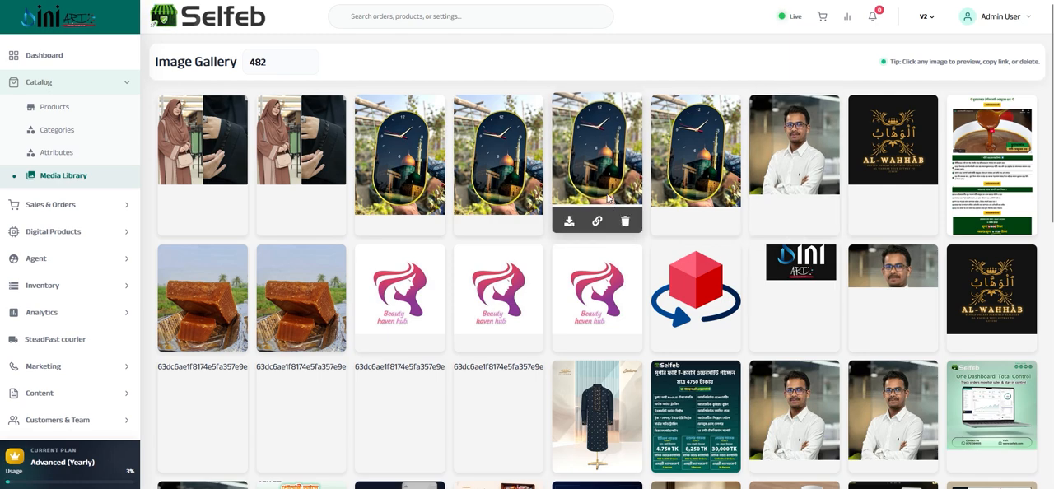
Open the shipping and couriers page and examine the StreadFast courier's inside-city and outside-city charges
left_click(51, 83)
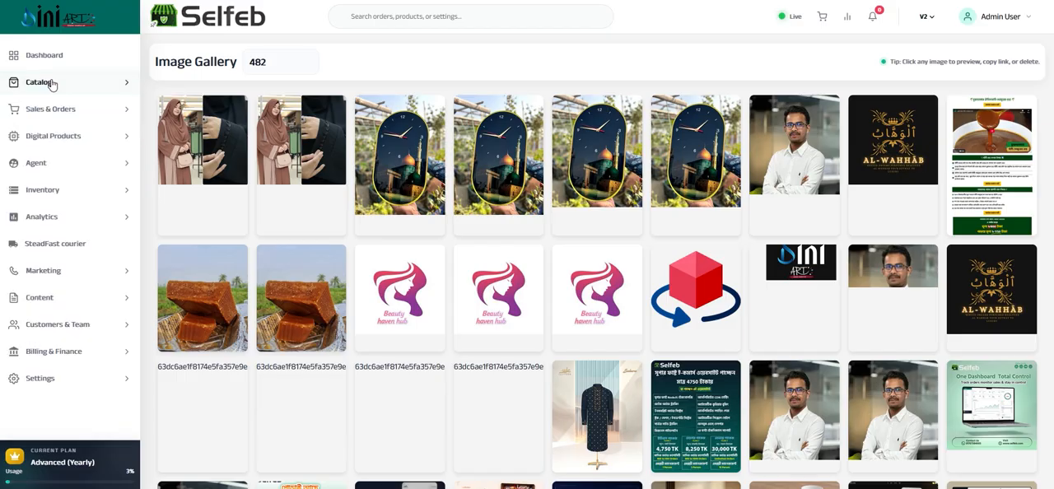
left_click(60, 113)
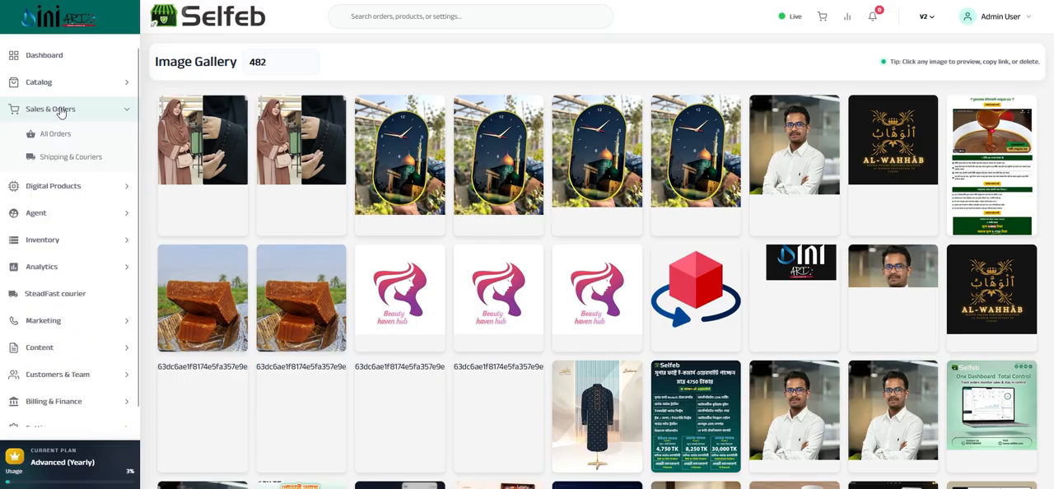
left_click(53, 161)
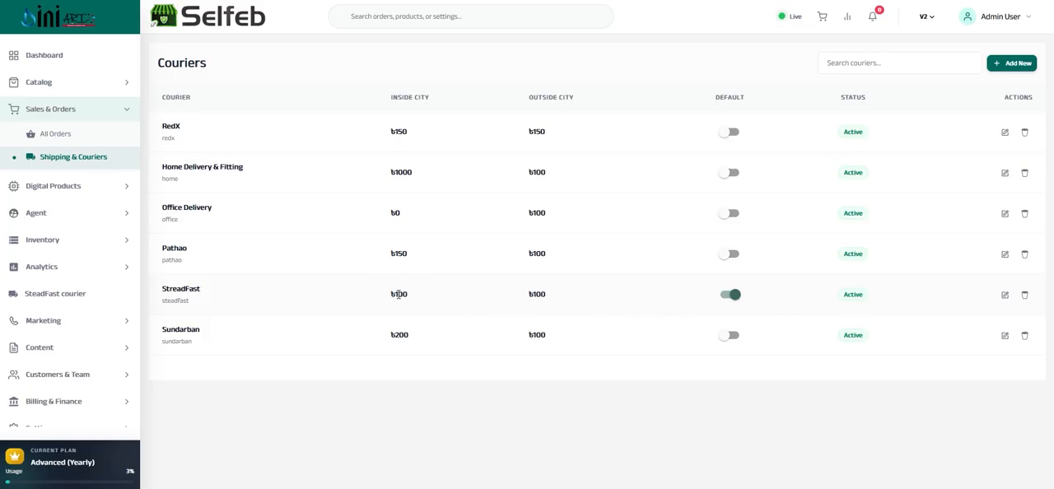
double_click(401, 293)
double_click(539, 294)
left_click(1005, 297)
View the new courier form, cancel it, and examine StreadFast's default courier setting and outside-city charge
left_click(1013, 64)
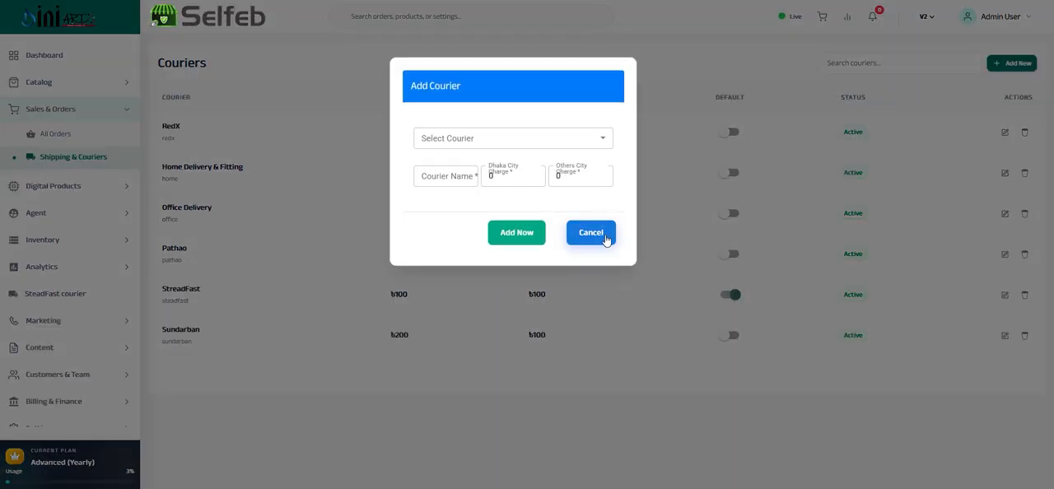
left_click(606, 239)
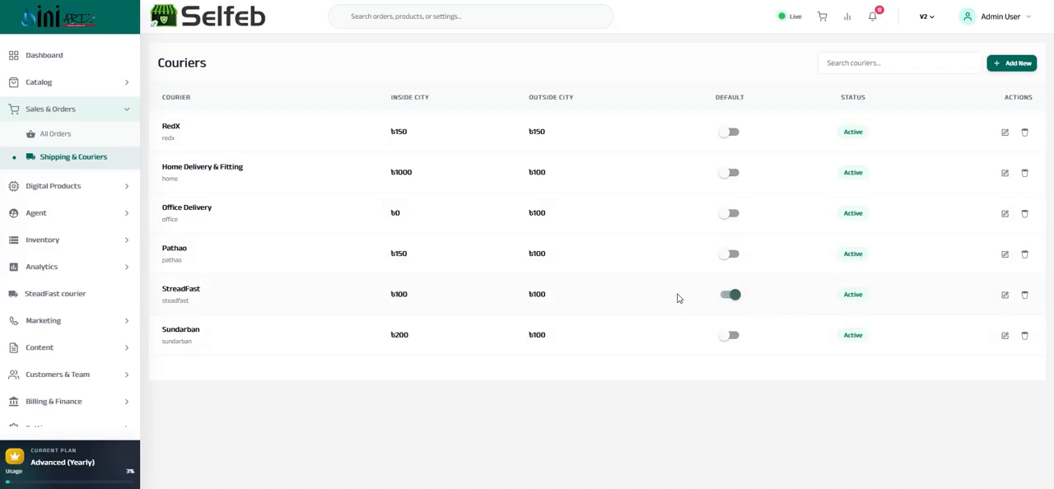
left_click(734, 295)
double_click(731, 97)
double_click(539, 293)
left_click(714, 294)
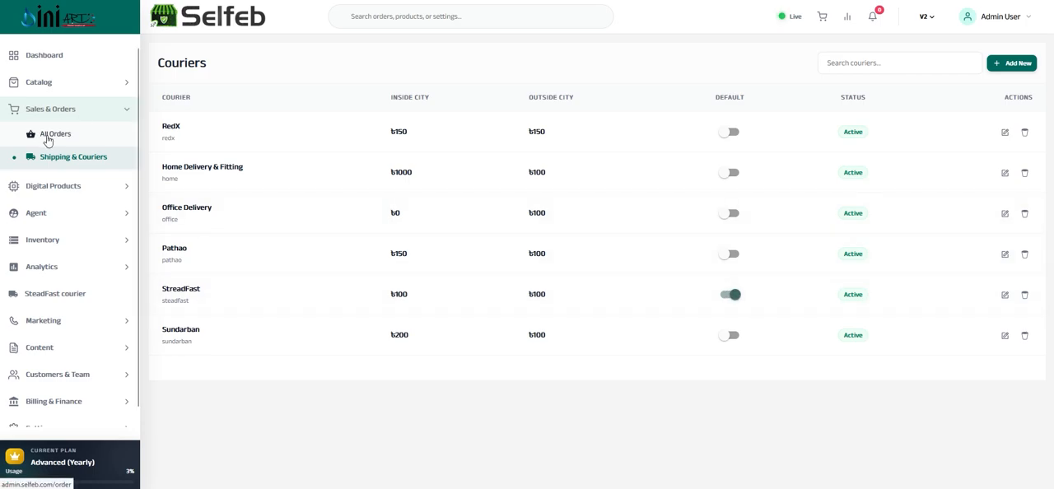
Open the list of all orders and check the courier filter's options, leaving it on All
left_click(47, 138)
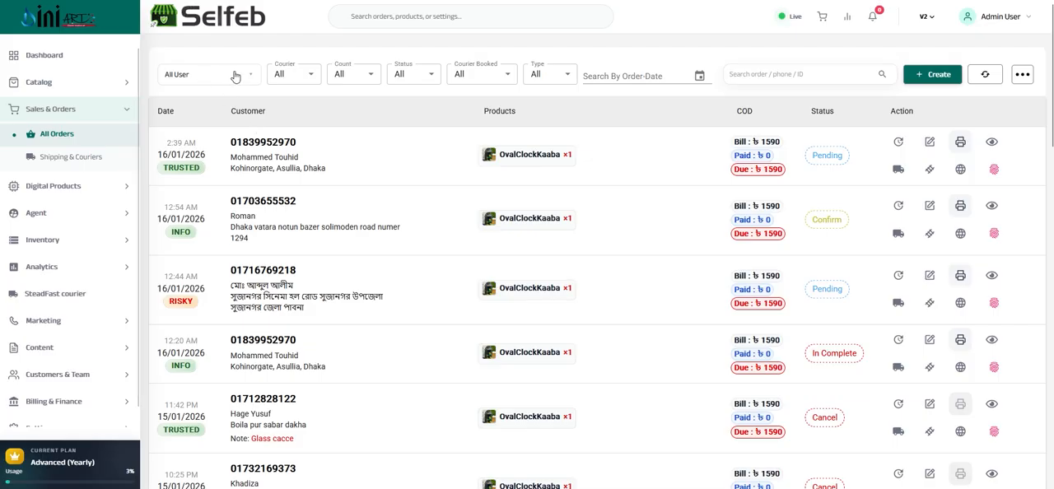
left_click(280, 72)
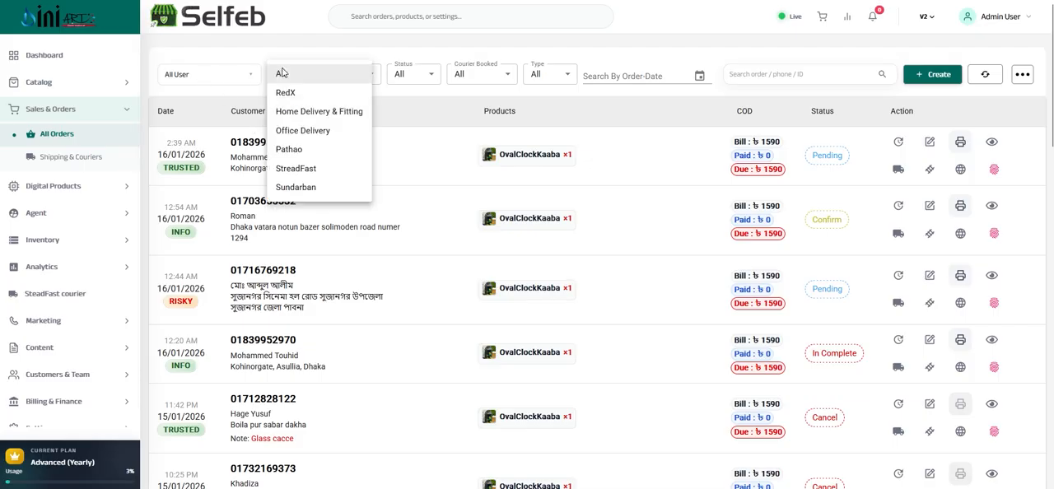
left_click(282, 73)
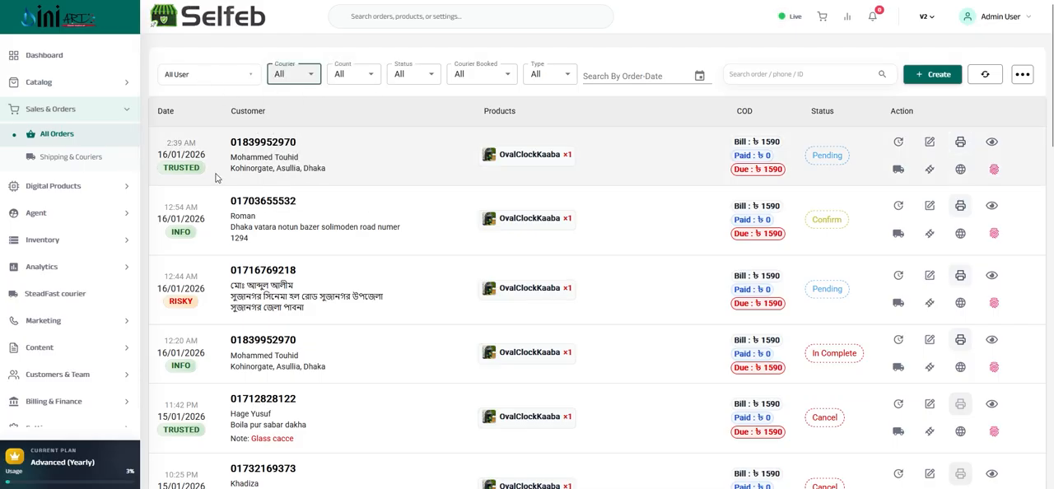
Examine the agents and support staff offered by the orders' user filter, leaving it on All User
left_click(187, 76)
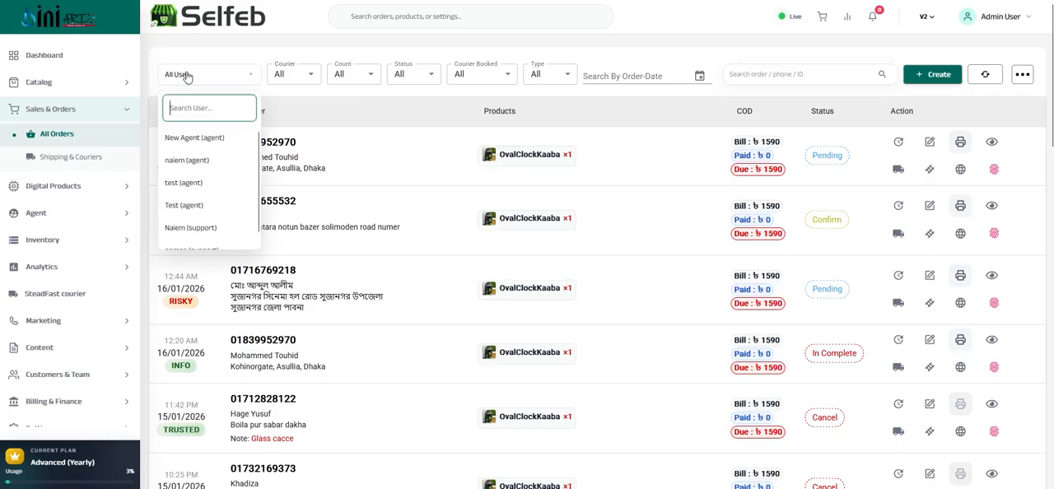
left_click(187, 75)
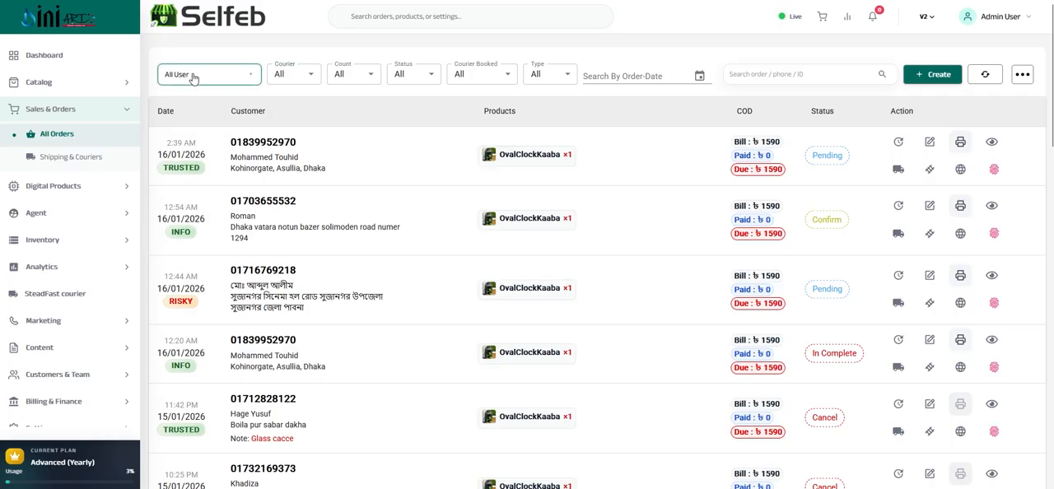
left_click(191, 76)
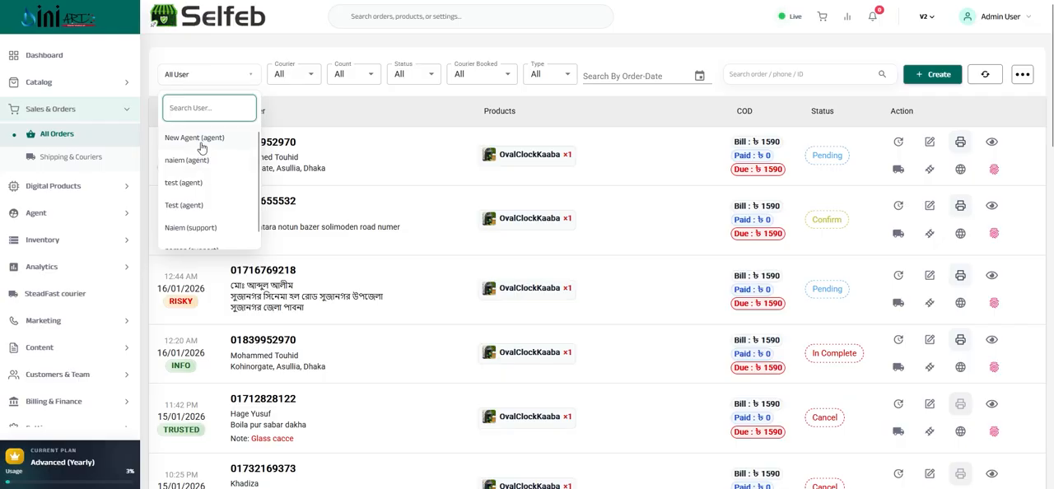
scroll(202, 194, "down", 1)
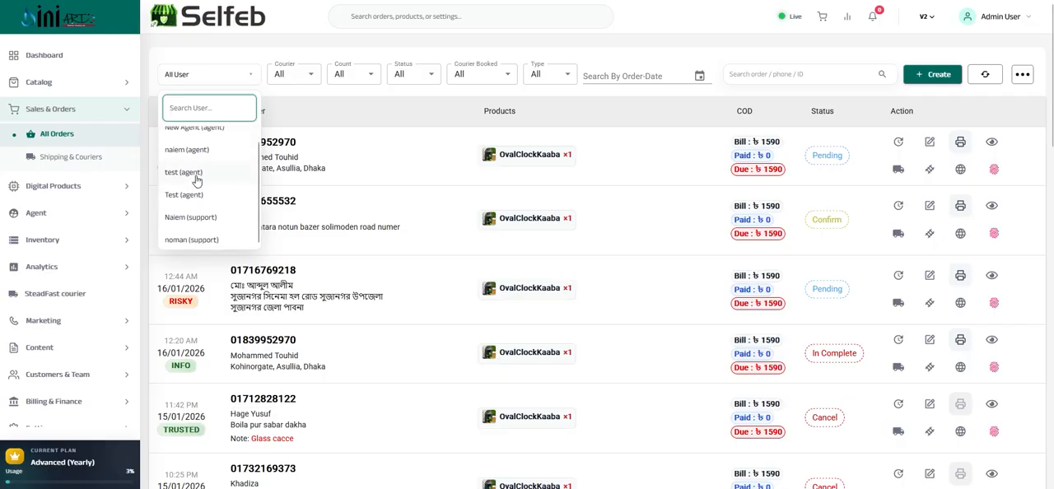
scroll(200, 190, "up", 1)
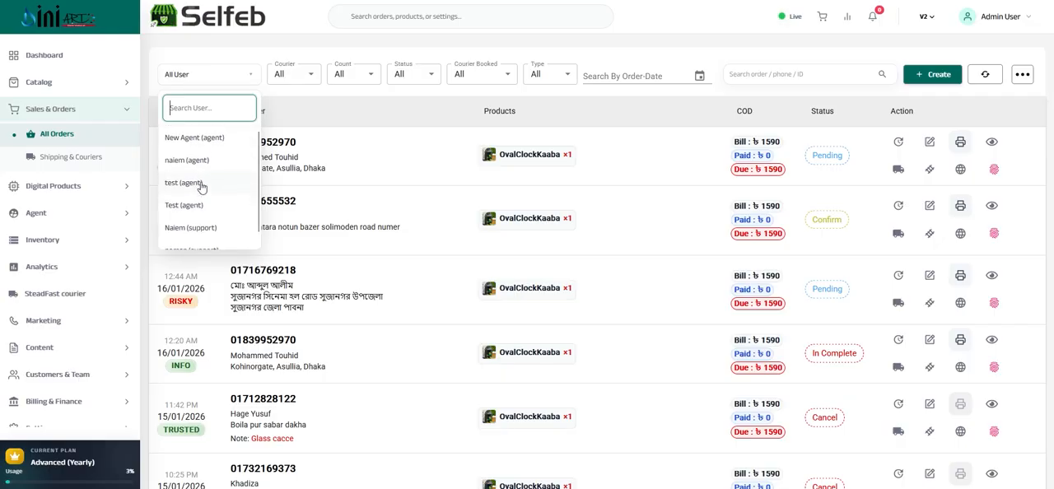
left_click(189, 71)
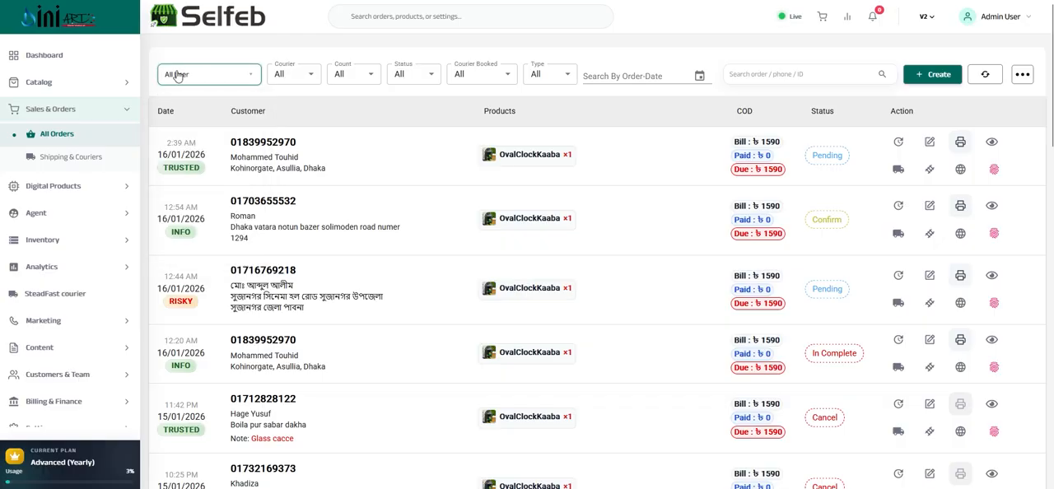
left_click(181, 79)
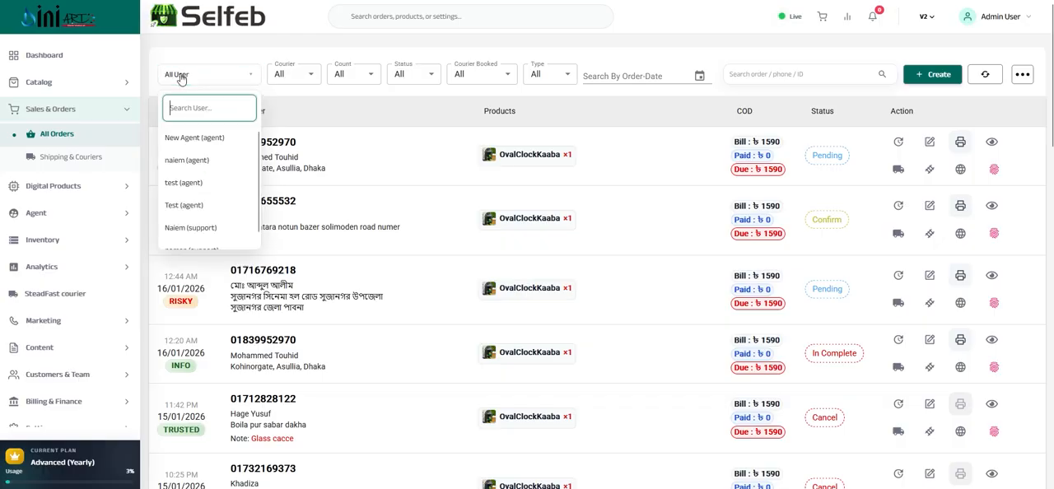
left_click(181, 78)
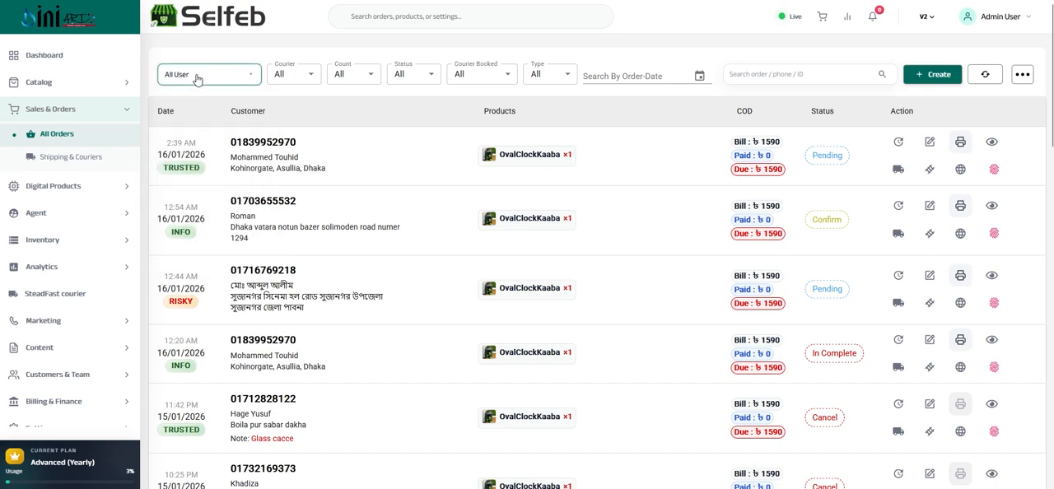
left_click(189, 80)
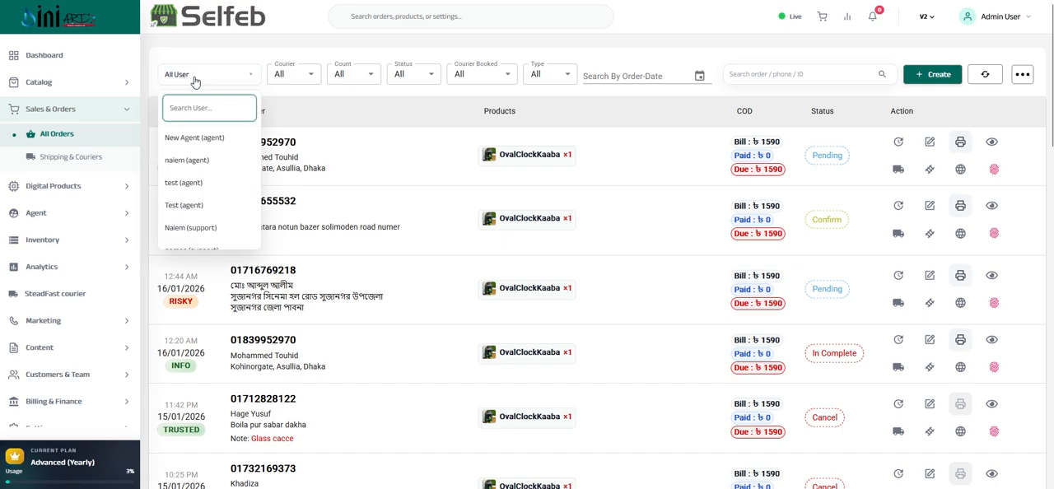
left_click(195, 81)
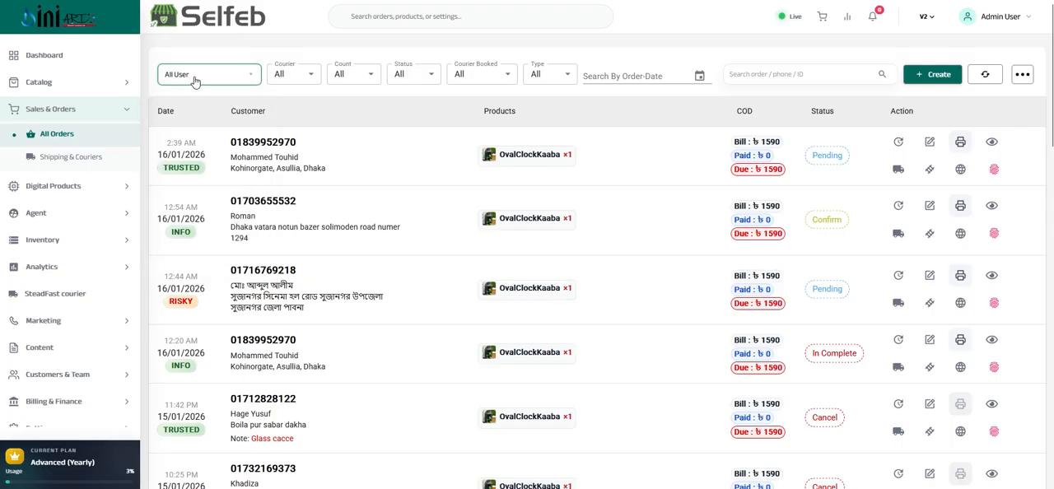
Examine the choices in the orders list's courier and count filters, leaving both on All
left_click(301, 73)
left_click(302, 73)
left_click(350, 77)
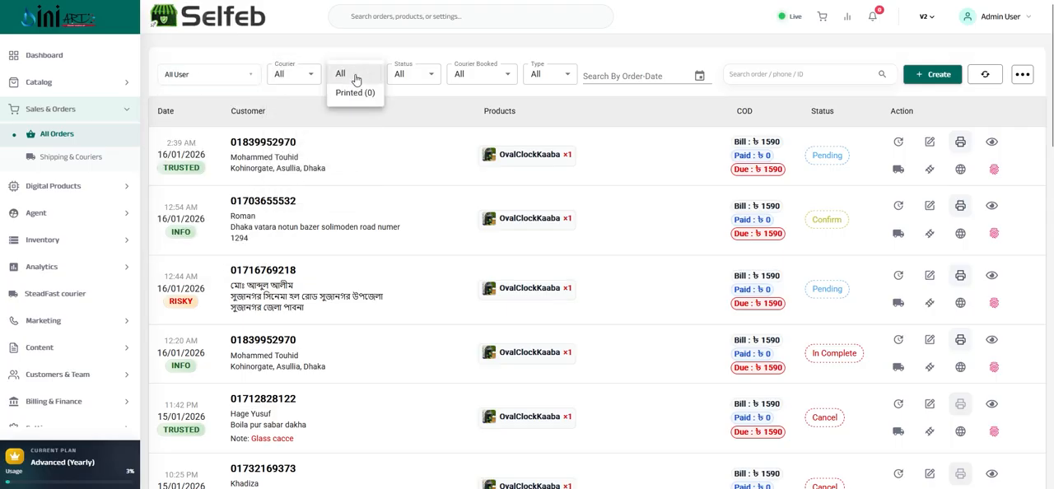
left_click(350, 75)
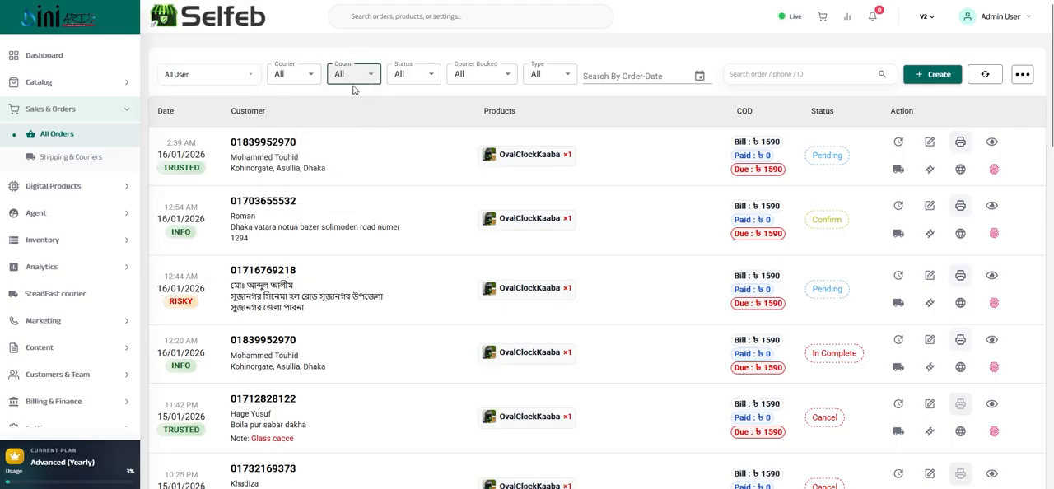
left_click(349, 75)
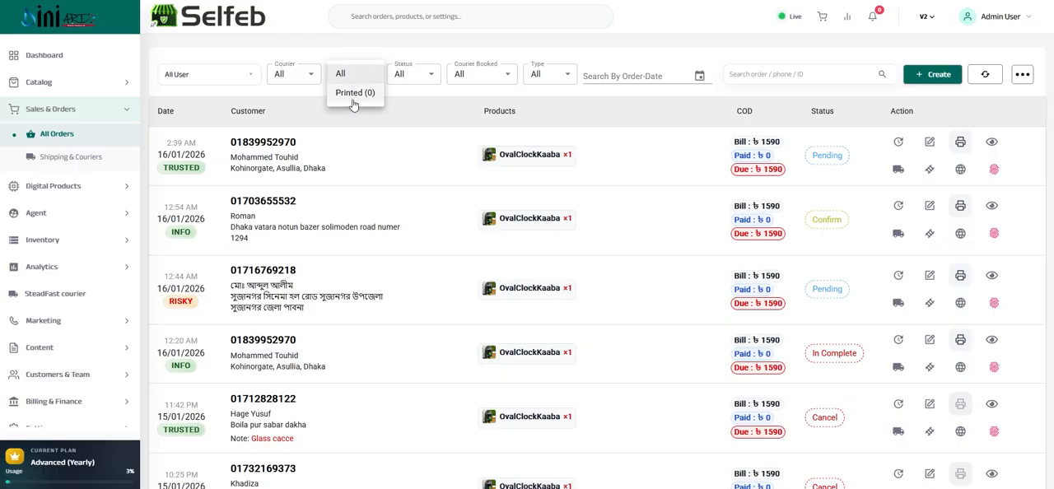
left_click(341, 74)
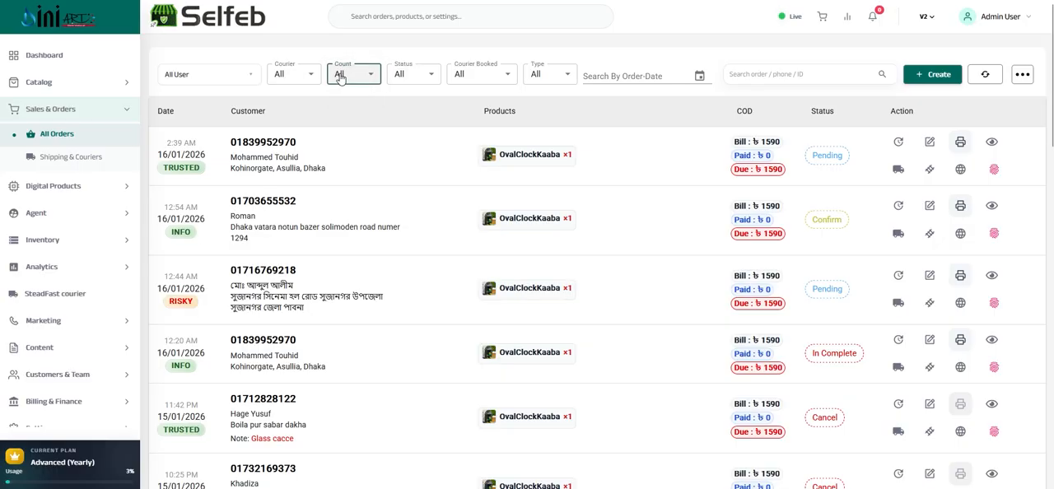
Examine the choices in the orders list's status, courier-booked and type filters, leaving each on All
left_click(415, 76)
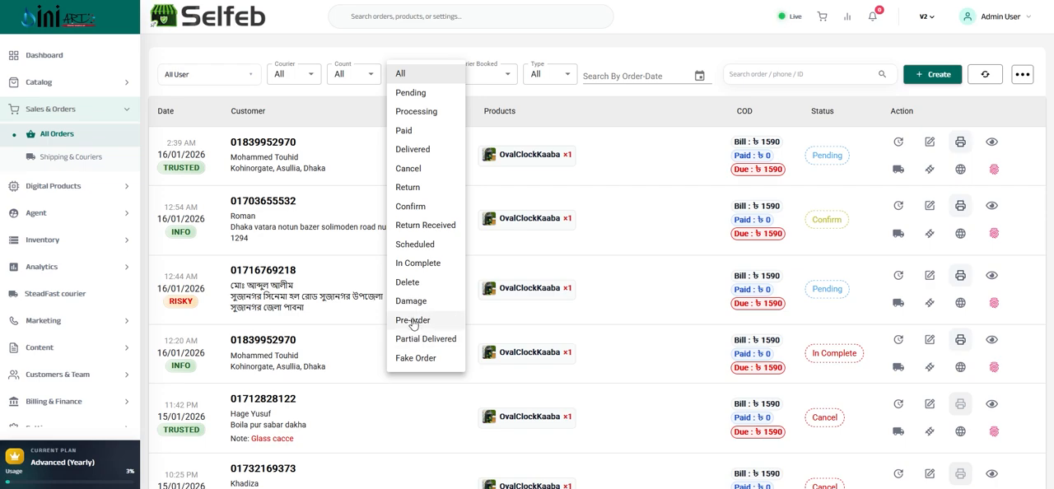
left_click(413, 73)
left_click(480, 75)
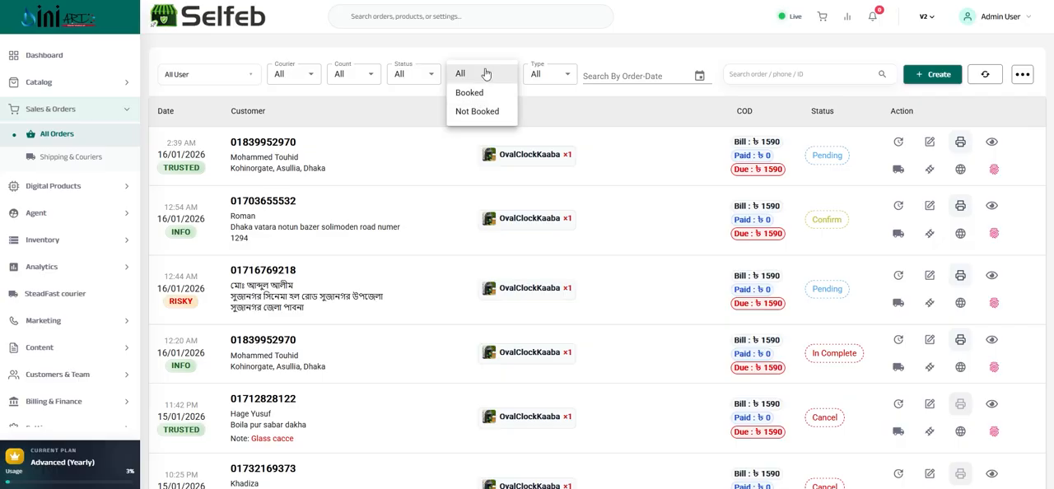
left_click(484, 74)
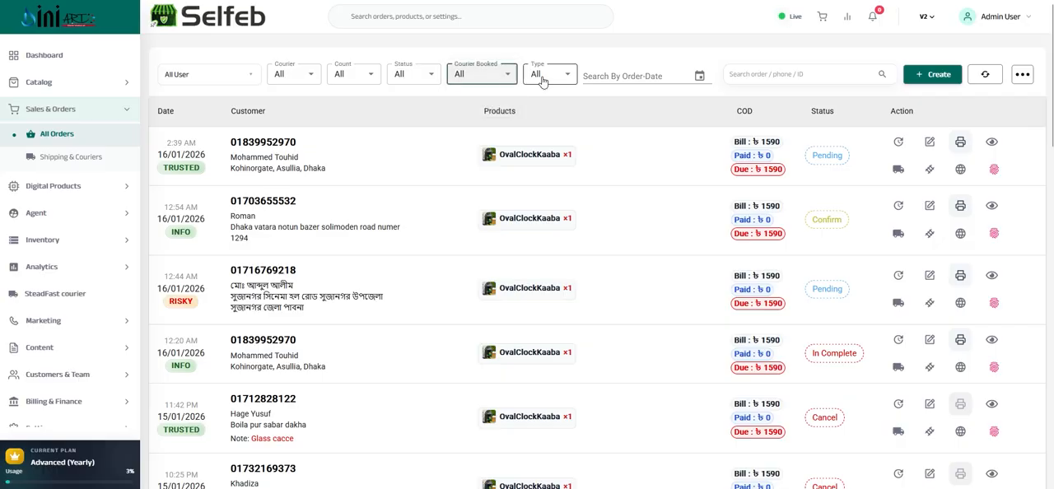
left_click(541, 75)
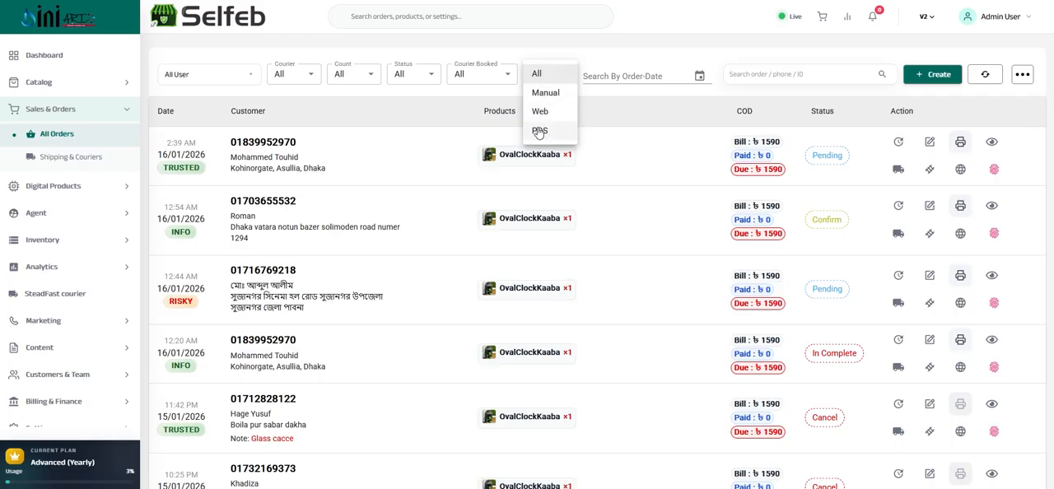
left_click(548, 58)
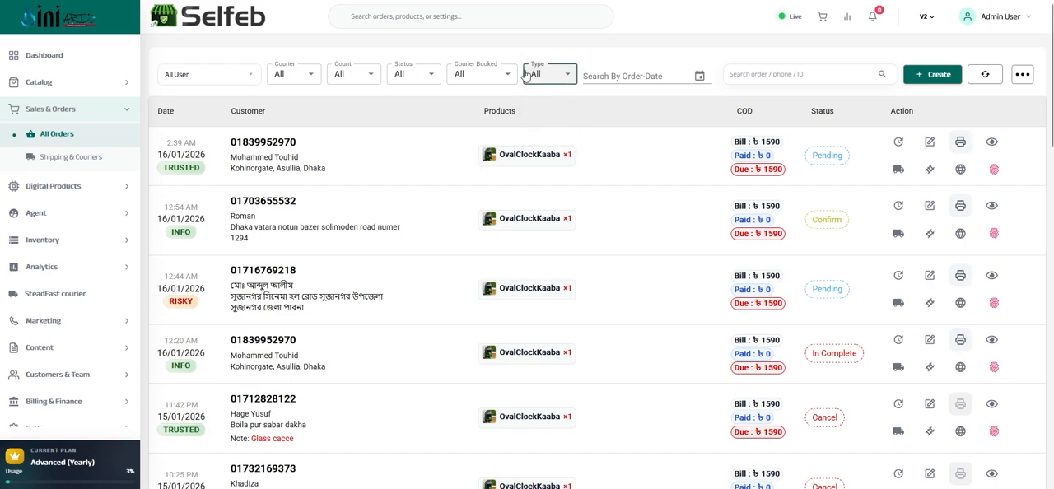
View the order-date calendar without choosing a date, and open the orders list's additional options for export and filter visibility
left_click(700, 75)
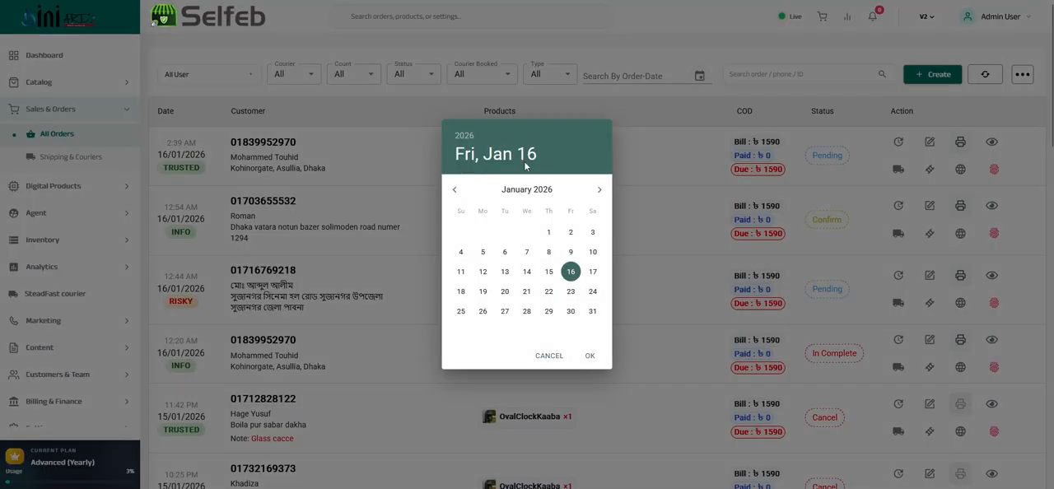
left_click(717, 51)
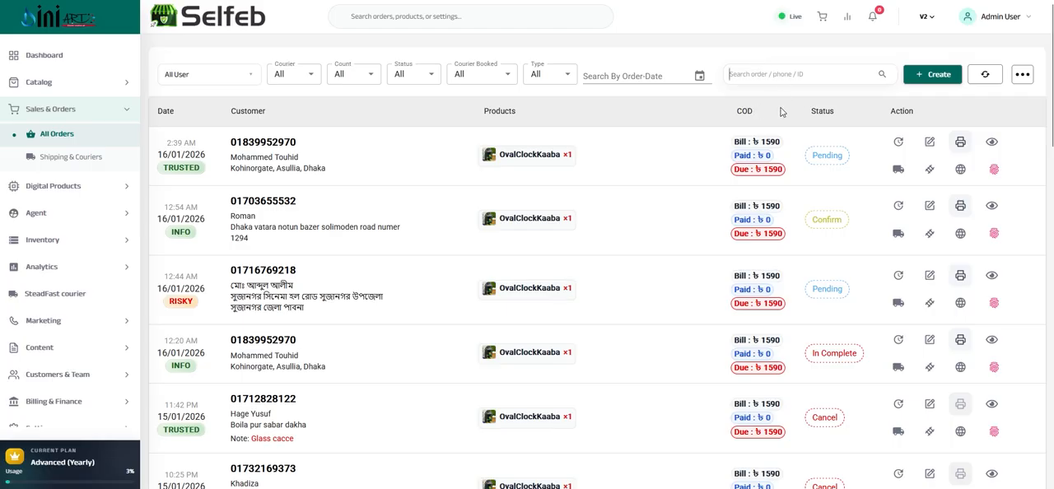
left_click(1022, 75)
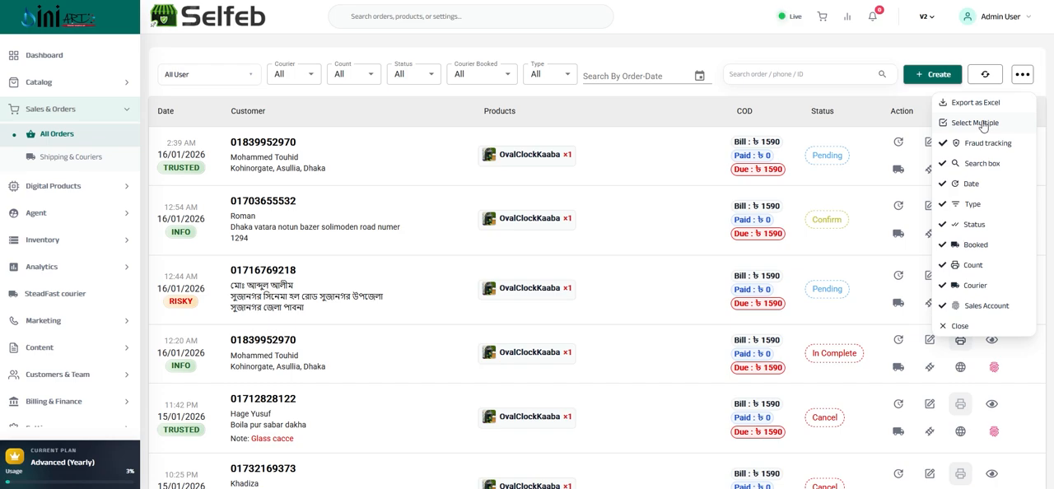
Turn on multiple selection for the orders list, then select all orders and clear the selection again
left_click(976, 123)
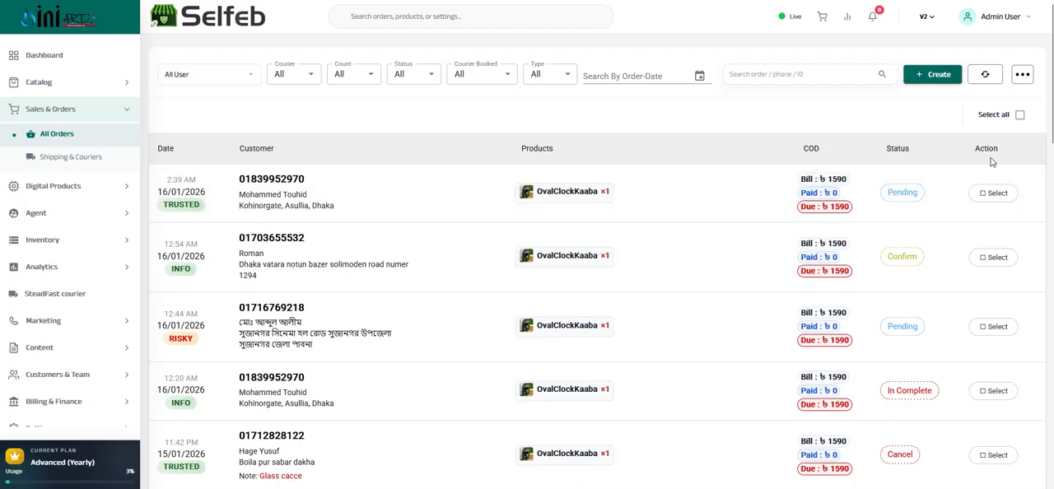
left_click(984, 195)
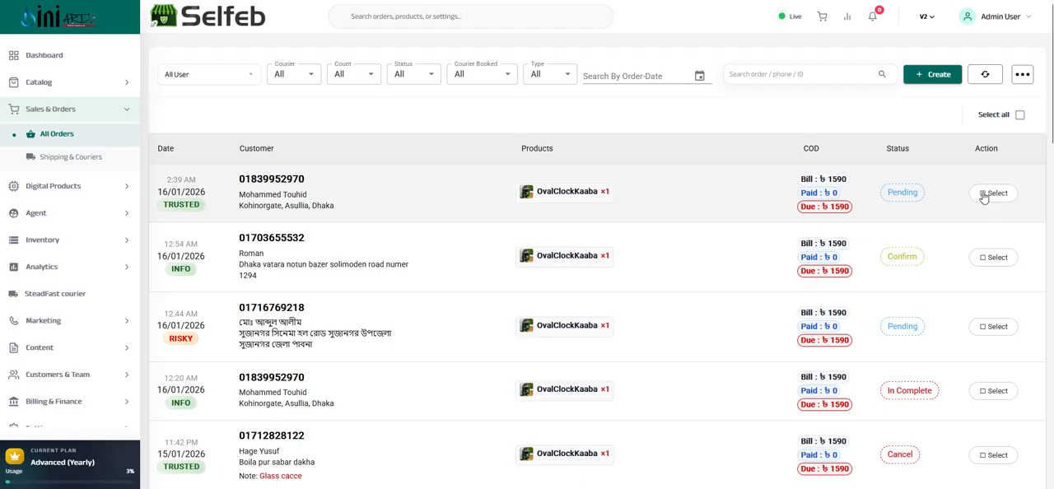
left_click(1021, 115)
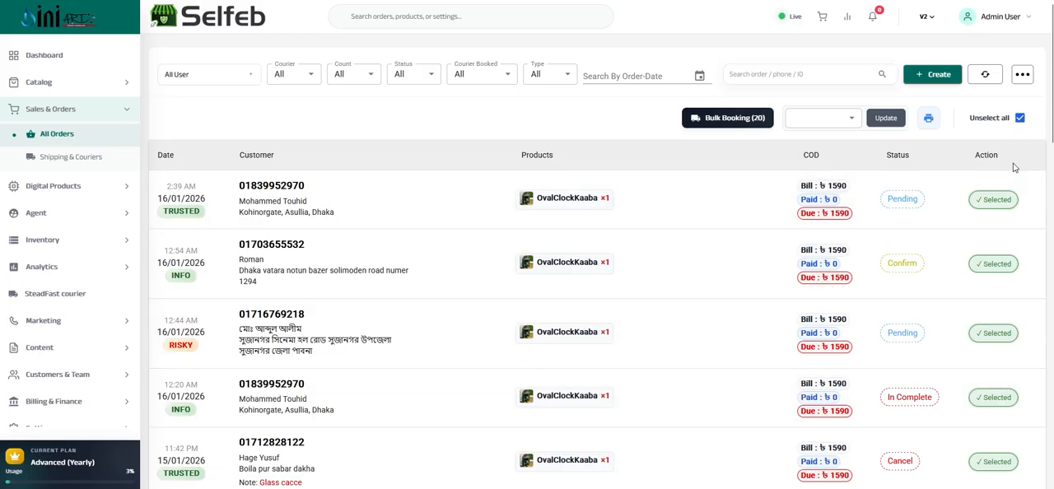
left_click(1021, 118)
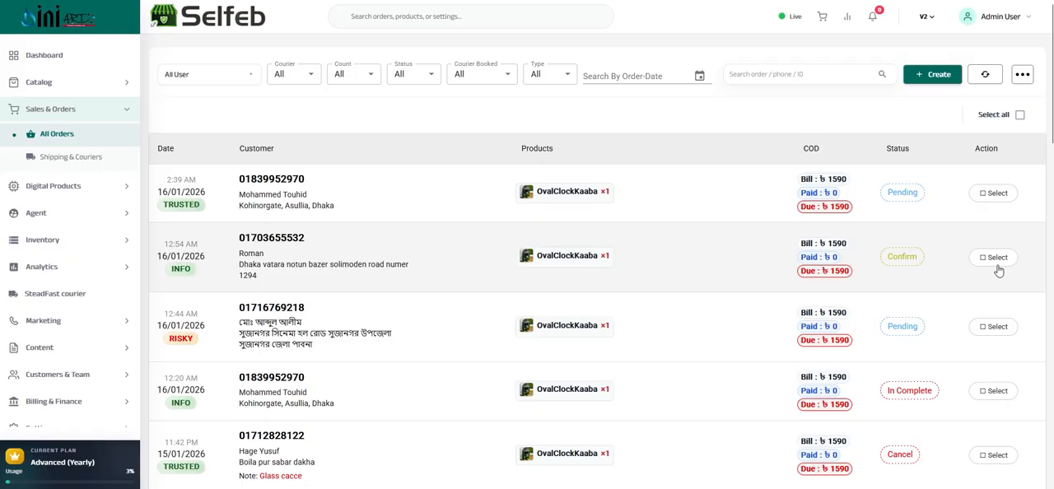
Select the first two orders and one more order further down the list for bulk actions
left_click(995, 193)
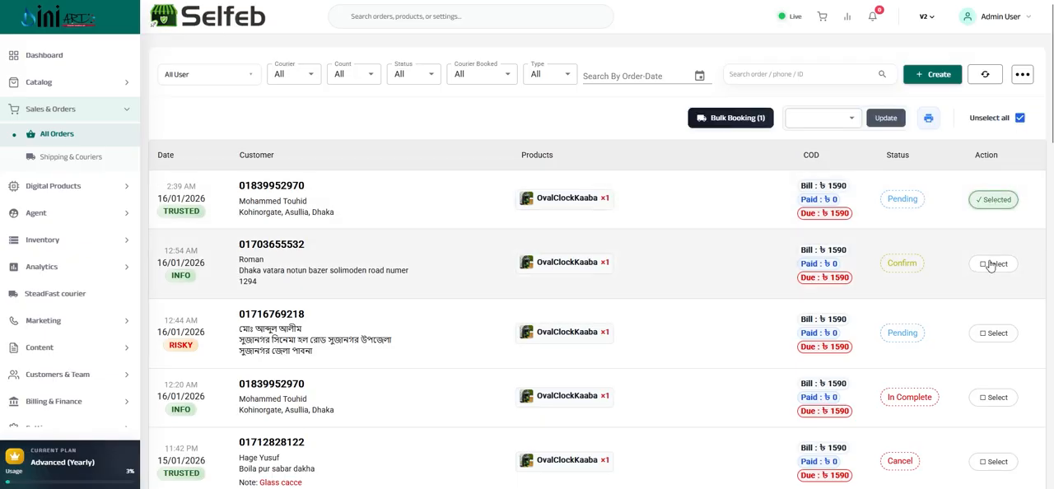
left_click(992, 264)
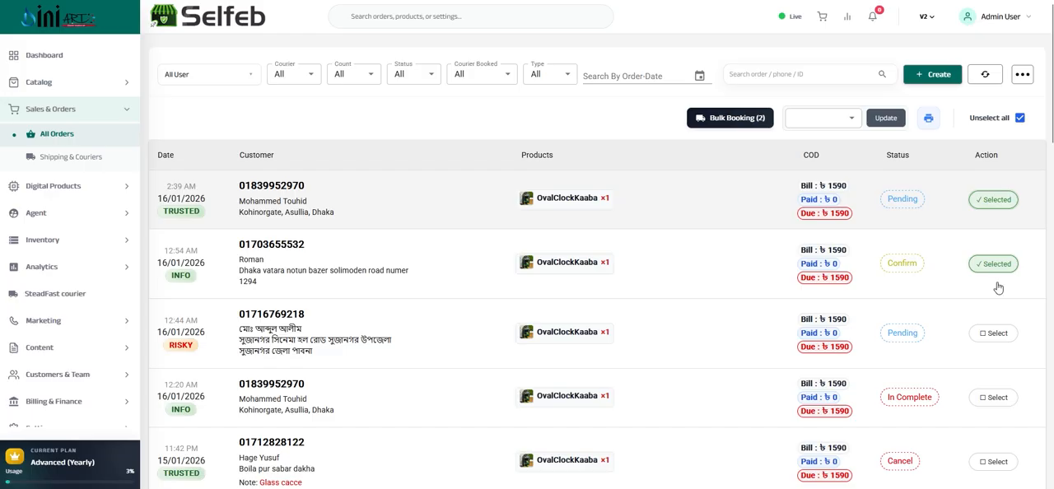
scroll(996, 326, "down", 1)
scroll(998, 321, "down", 3)
left_click(1005, 234)
scroll(1012, 247, "up", 3)
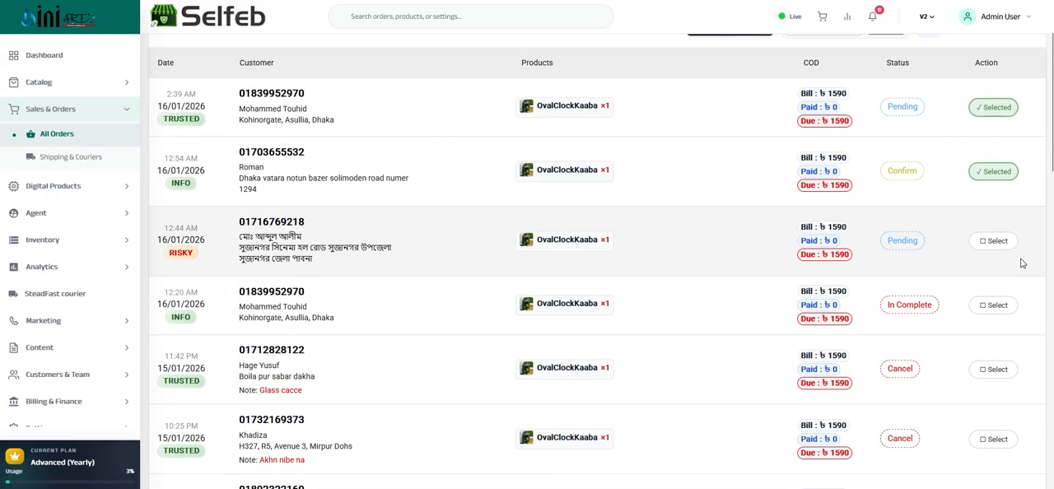
scroll(1017, 264, "up", 1)
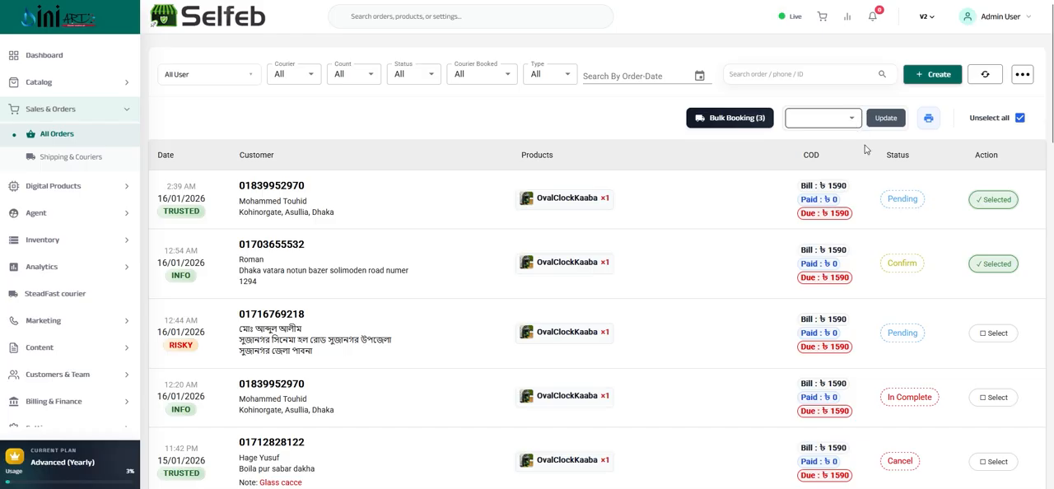
Examine the bulk status choices for the selected orders without picking one, and clear the order selection
left_click(855, 121)
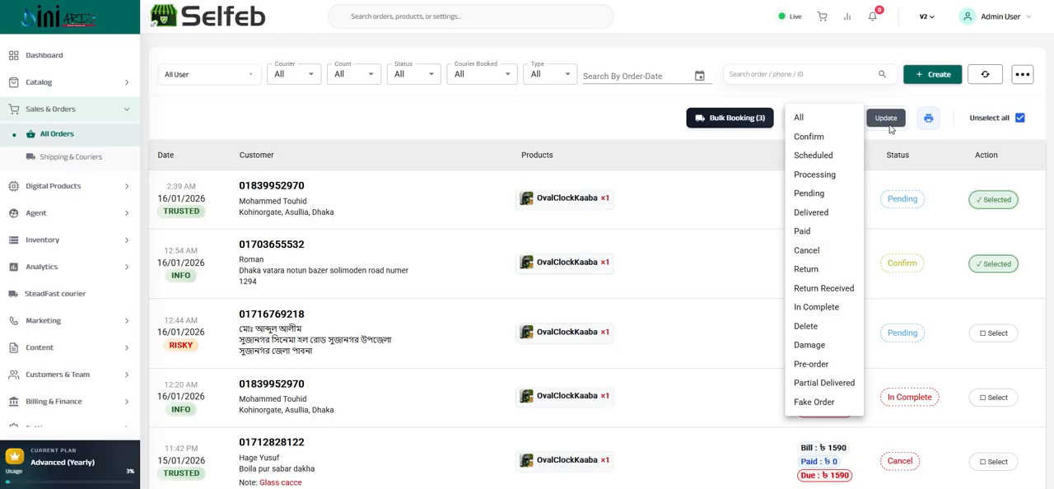
left_click(638, 123)
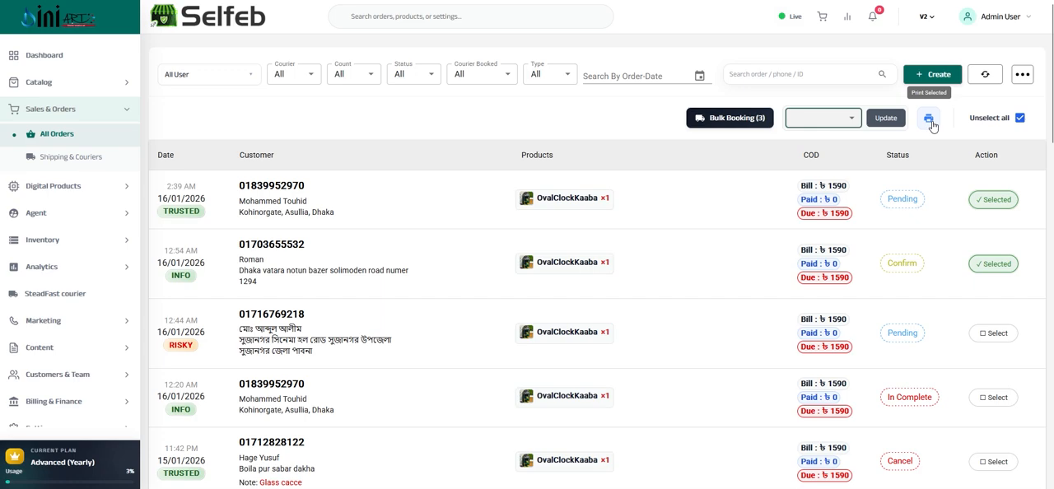
left_click(1020, 118)
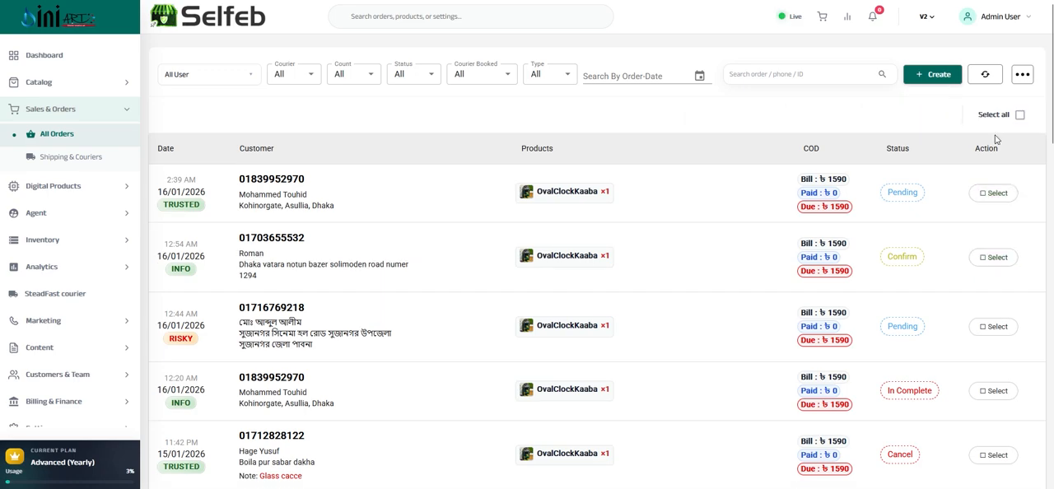
Review the trust ratings shown with the orders and turn off multiple selection
scroll(987, 206, "down", 5)
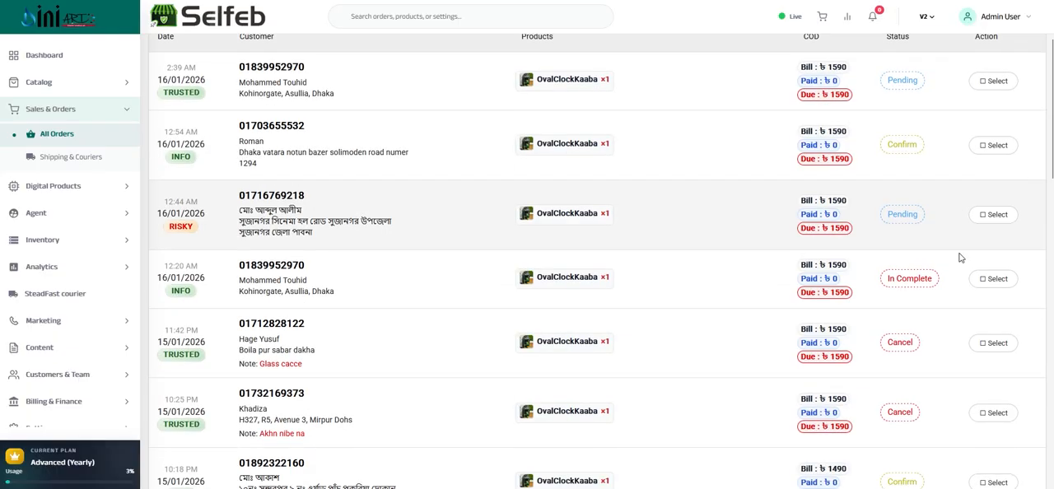
scroll(976, 237, "up", 5)
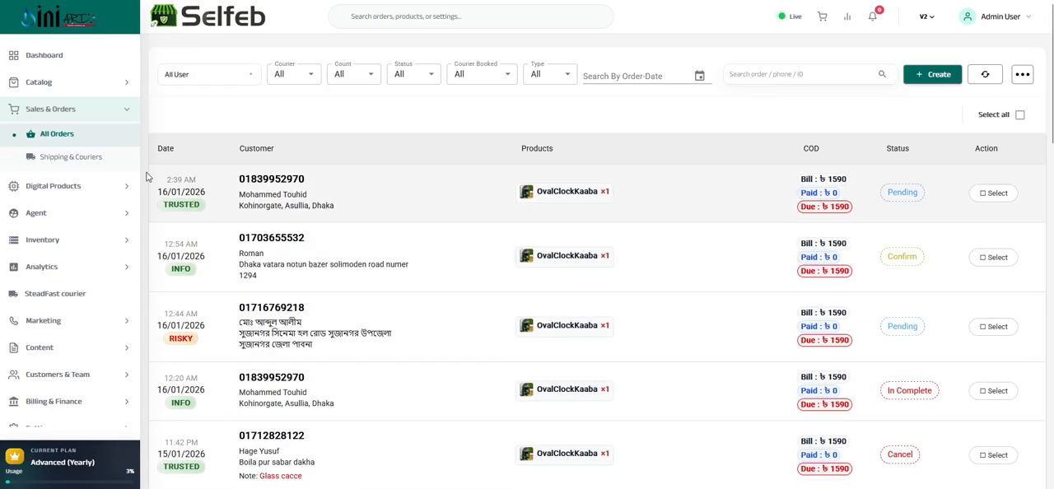
double_click(181, 204)
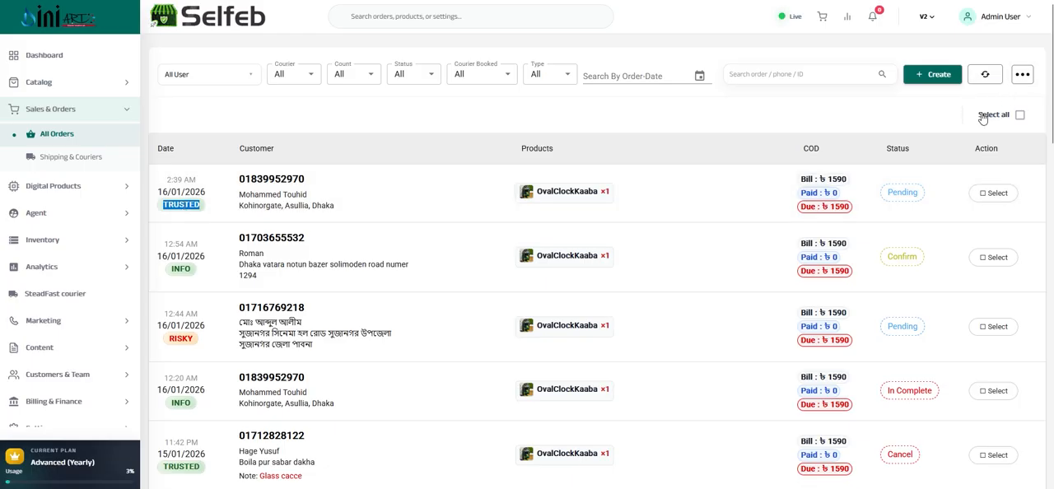
left_click(1021, 74)
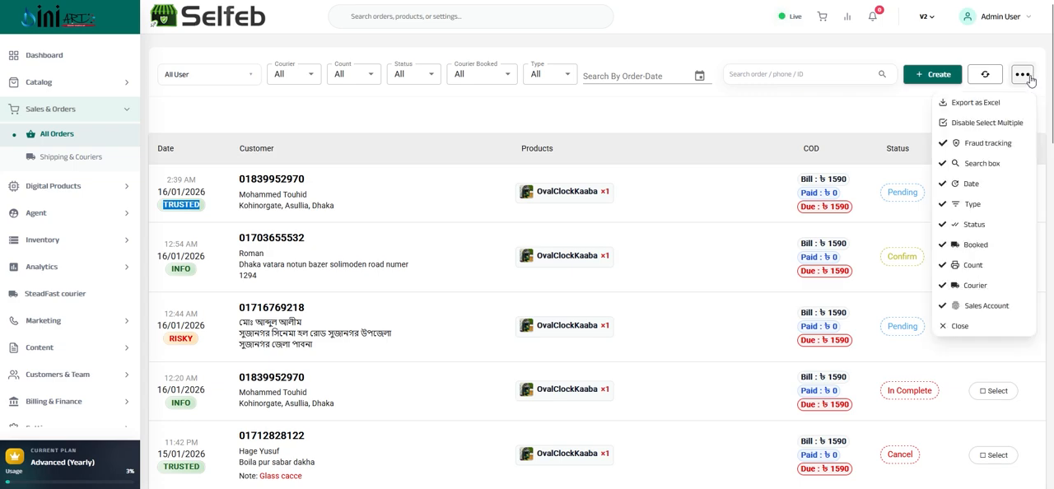
left_click(957, 122)
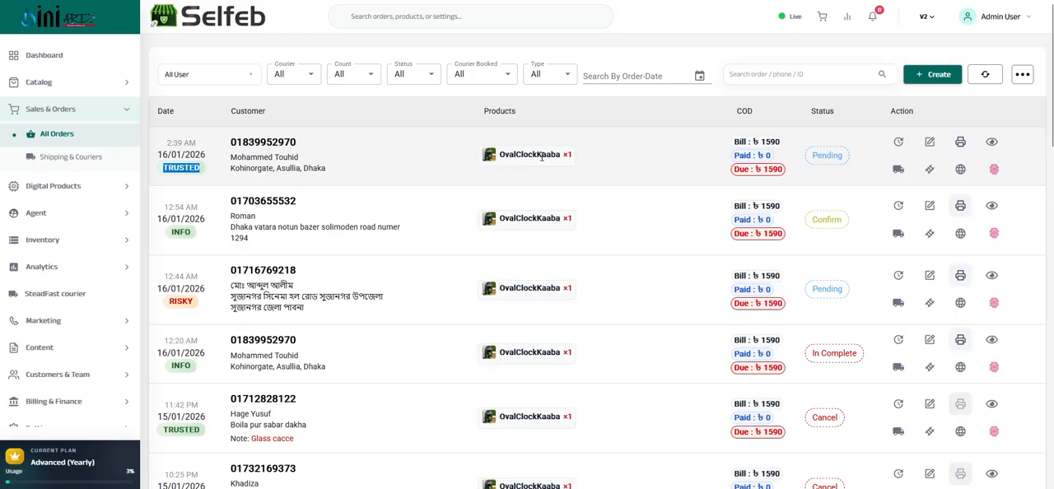
Review the first order's product name, quantity and its bill, paid and due amounts
double_click(547, 156)
double_click(569, 155)
left_click_drag(733, 142, 781, 169)
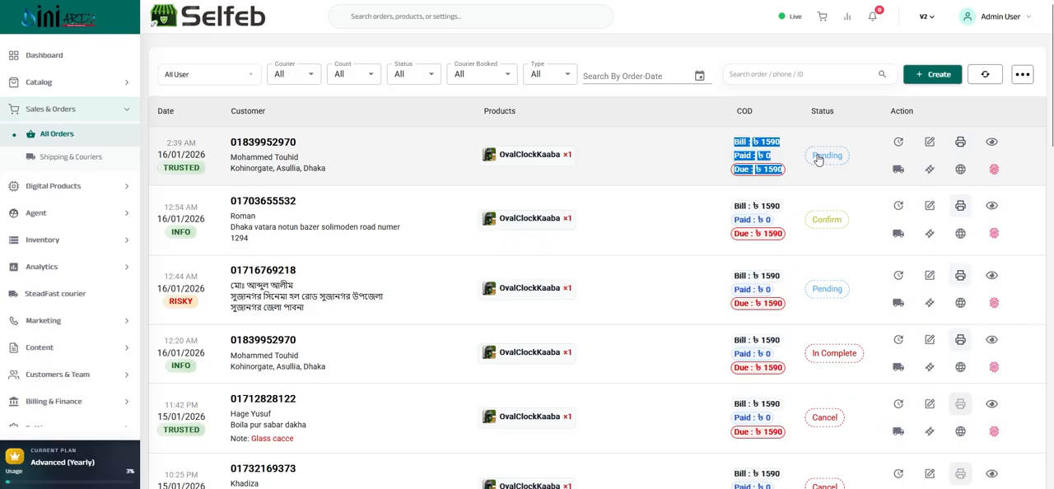
Open the quick update form of the first order and examine the customer's order-count badges
left_click(899, 143)
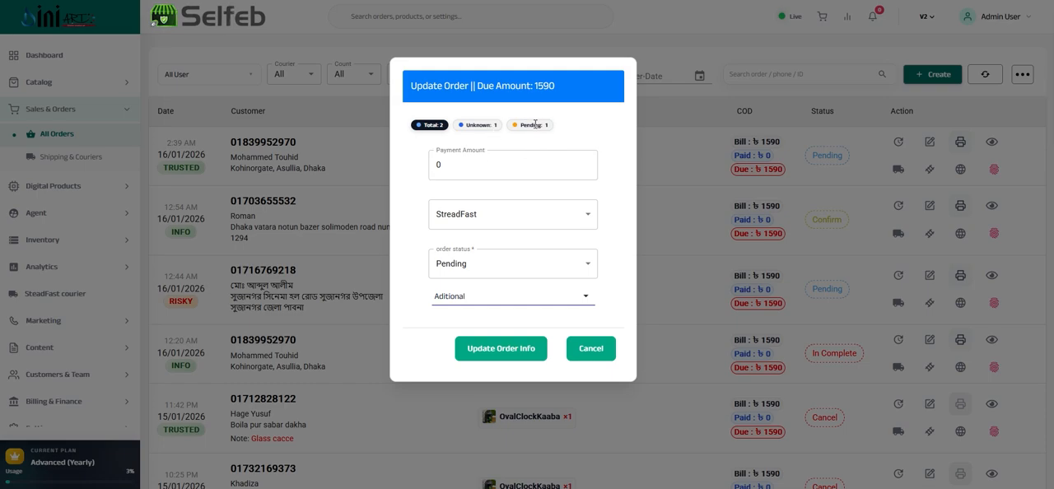
double_click(535, 124)
left_click(520, 128)
double_click(546, 125)
Check the payment amount in the update form and set the order status to Confirm
double_click(465, 166)
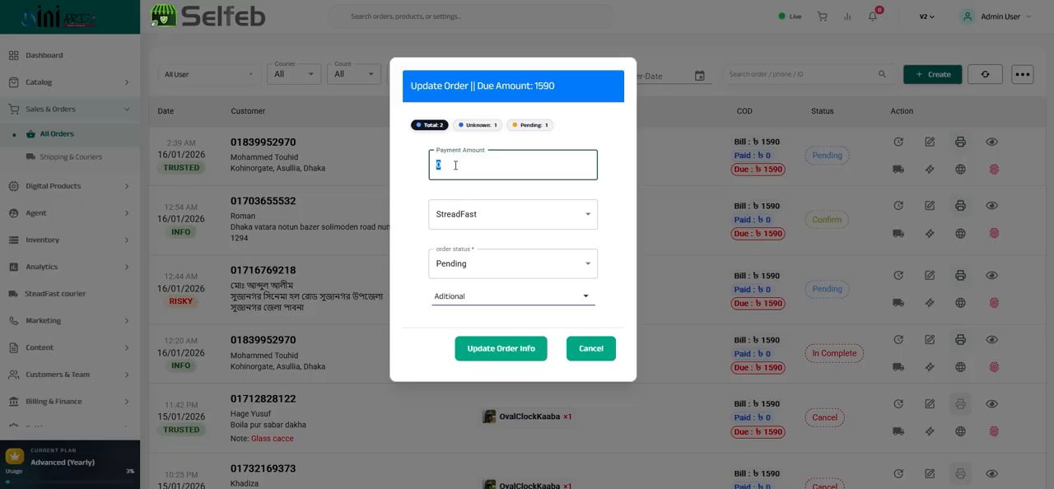
left_click_drag(451, 165, 436, 164)
left_click(475, 269)
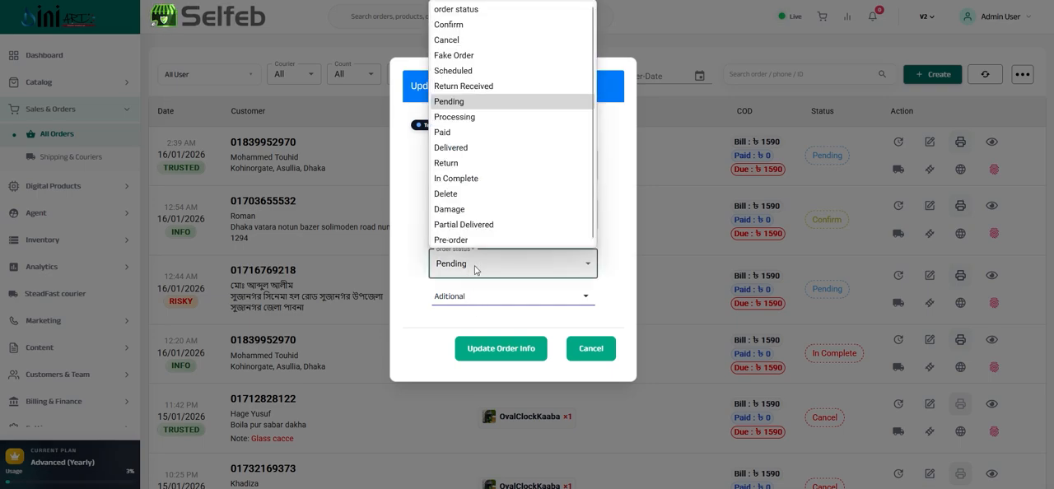
left_click(462, 25)
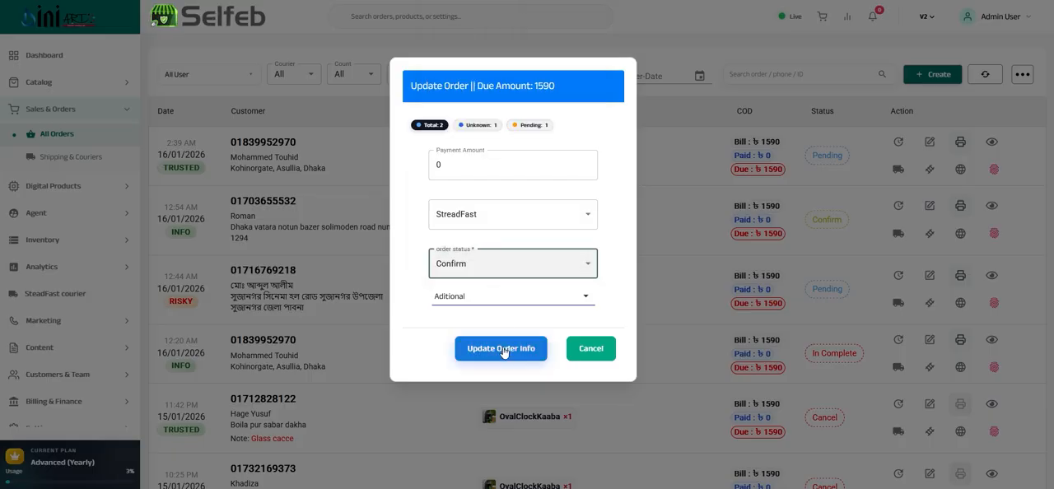
Examine the additional receiver name, phone, address and comments fields, and cancel the order update
left_click(485, 305)
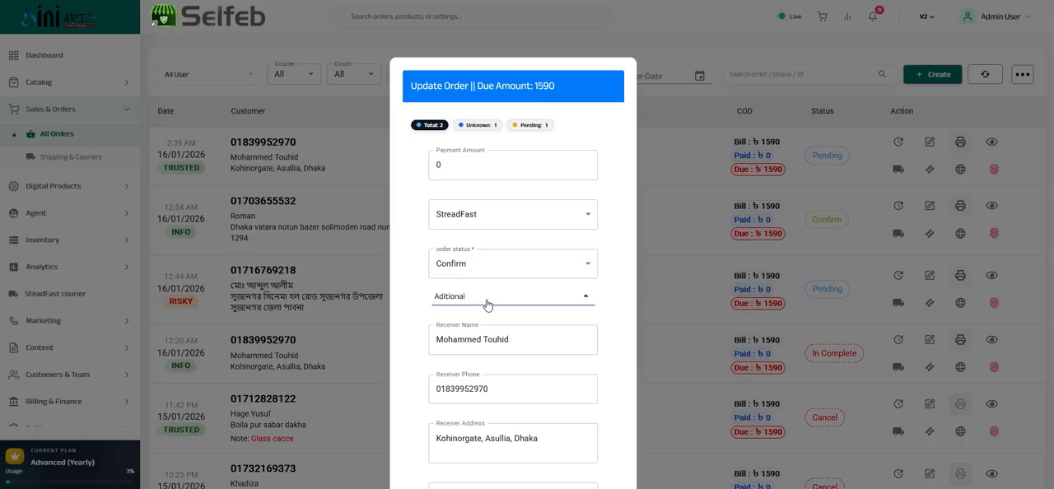
scroll(487, 302, "down", 3)
left_click(498, 275)
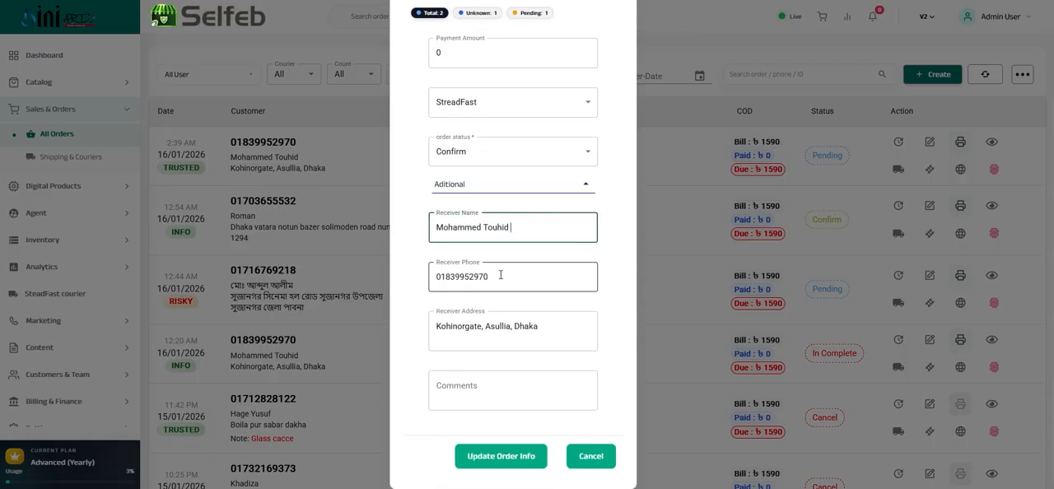
double_click(498, 276)
left_click(531, 327)
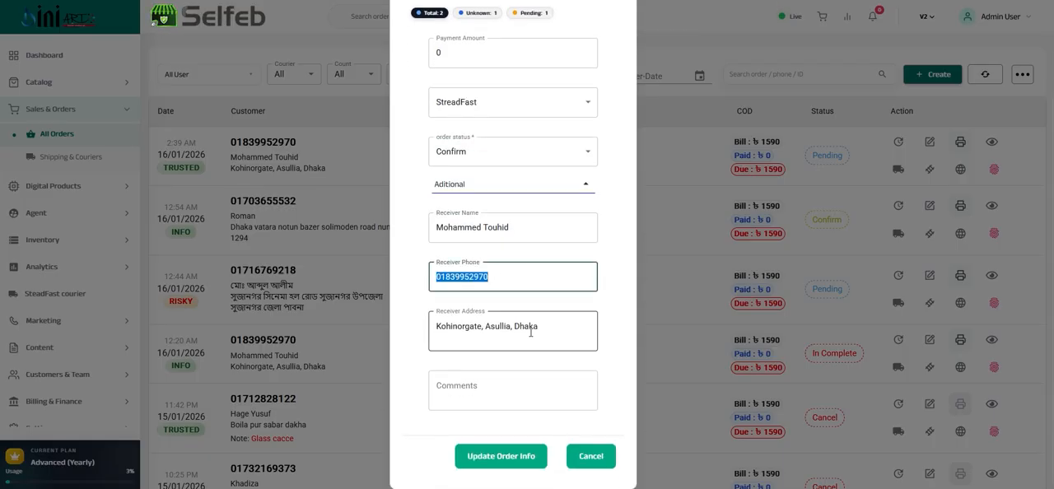
left_click(477, 383)
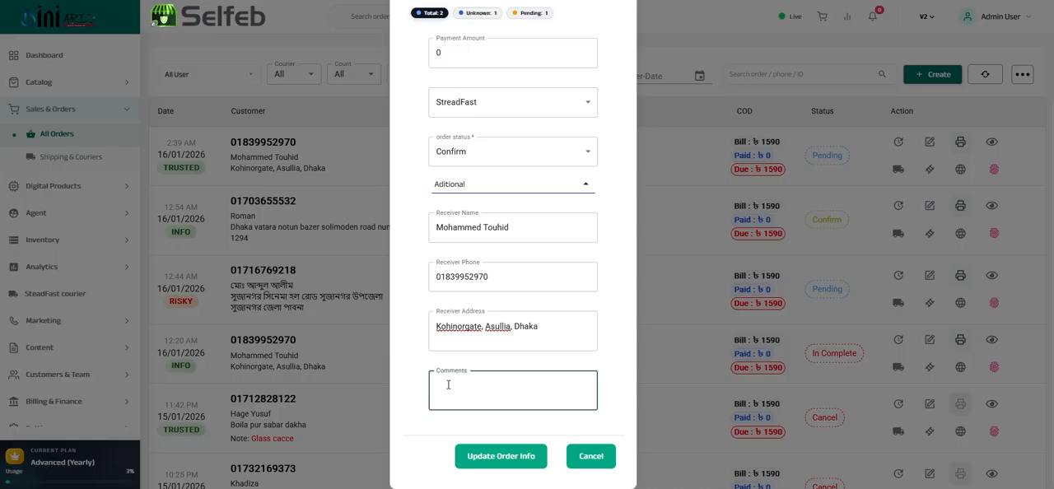
left_click(591, 458)
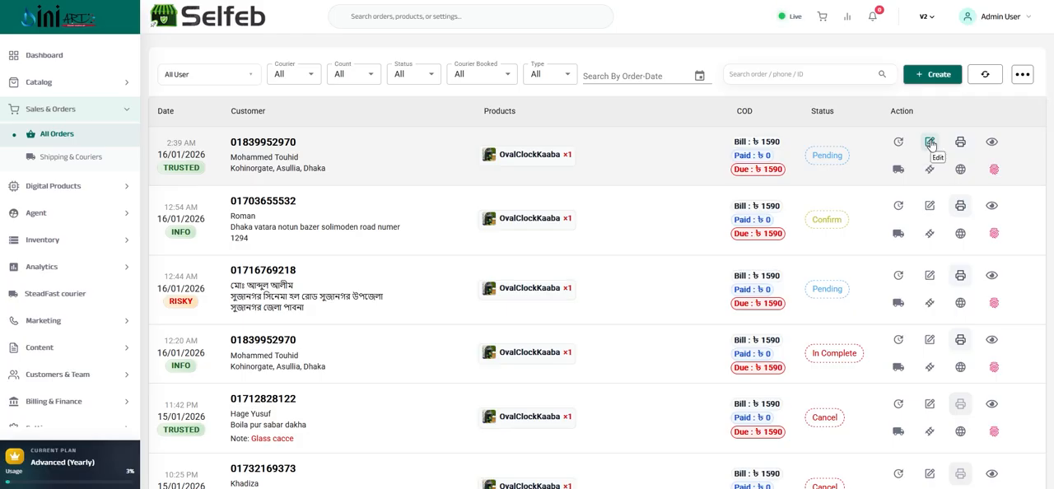
Open the first order for full editing and replace its Islamic Wall Clock with the Business Neon Lights Mirror Logo Sign product
left_click(930, 144)
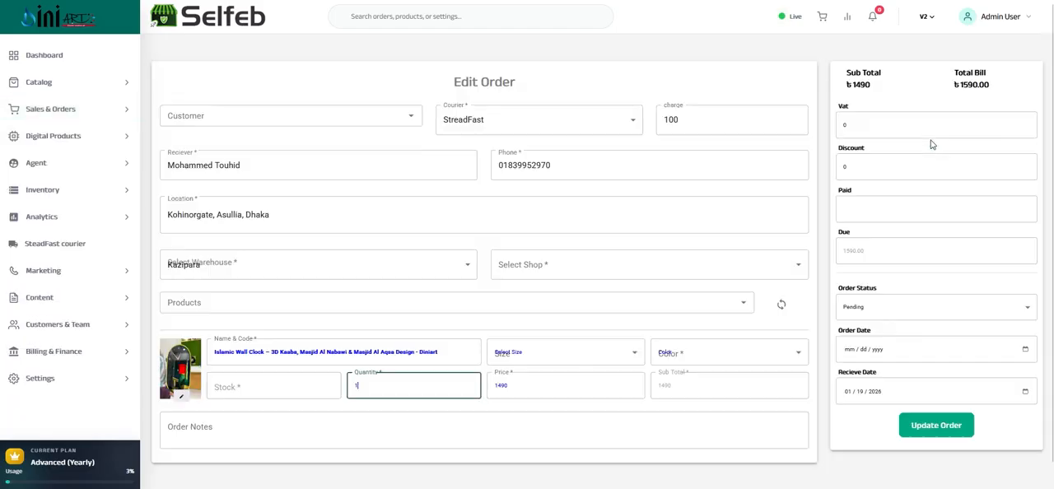
scroll(510, 215, "down", 1)
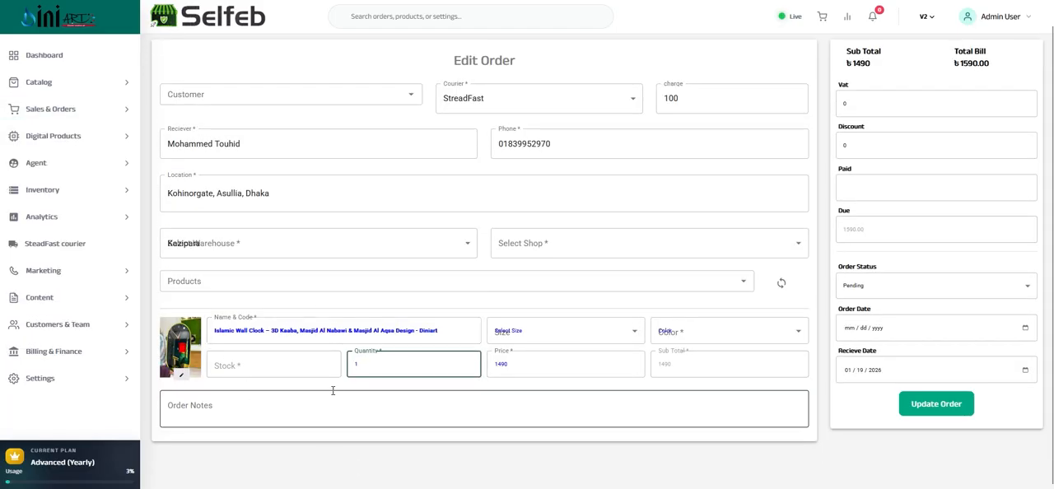
left_click(252, 283)
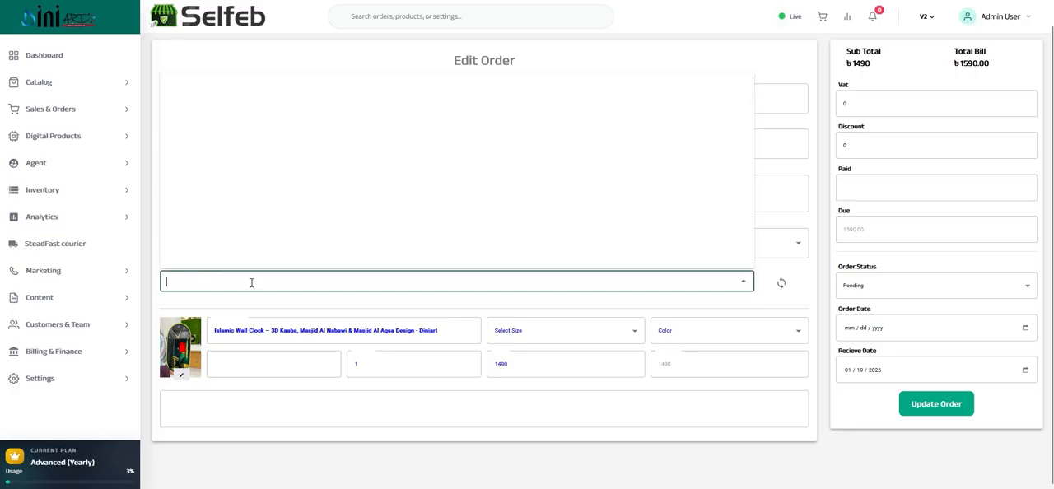
left_click(224, 181)
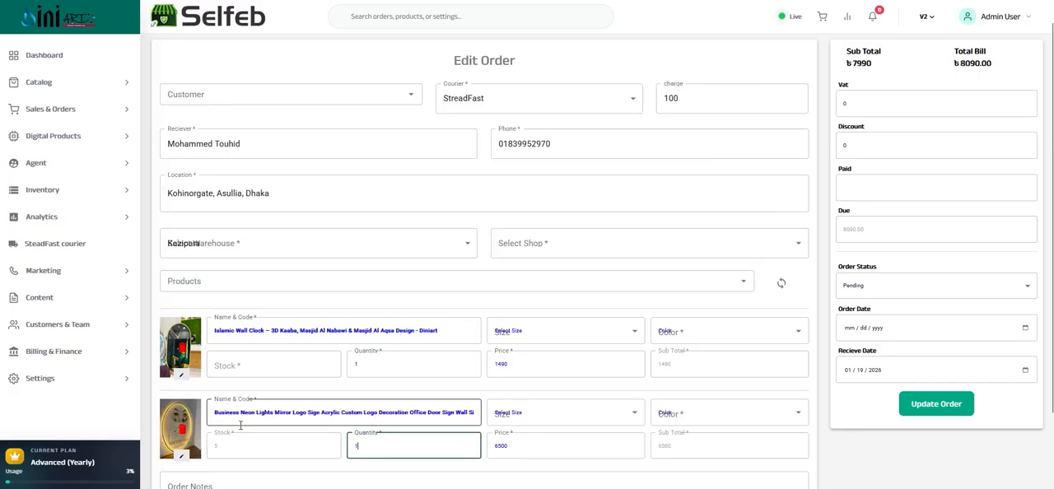
left_click(182, 348)
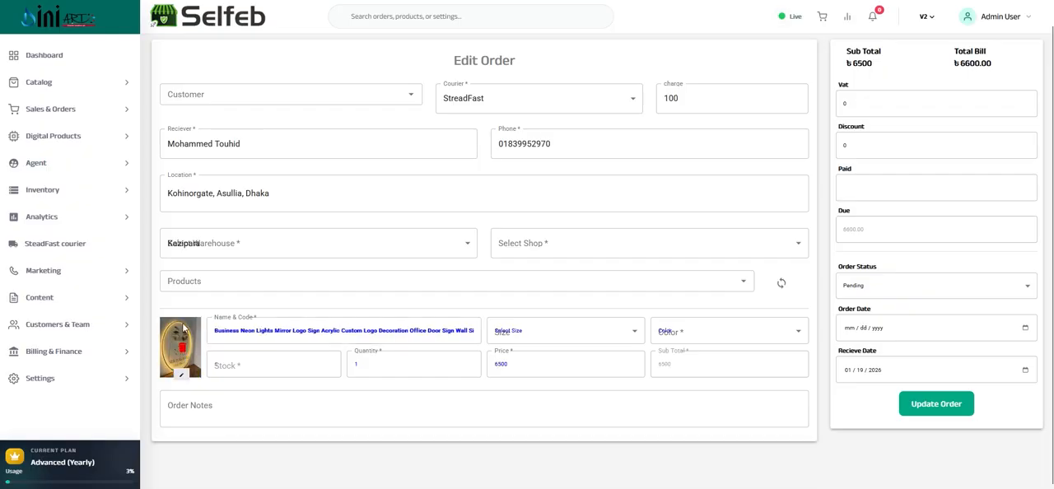
Check the mirror sign's price field without changing it, and give the order a discount of 500
left_click(543, 372)
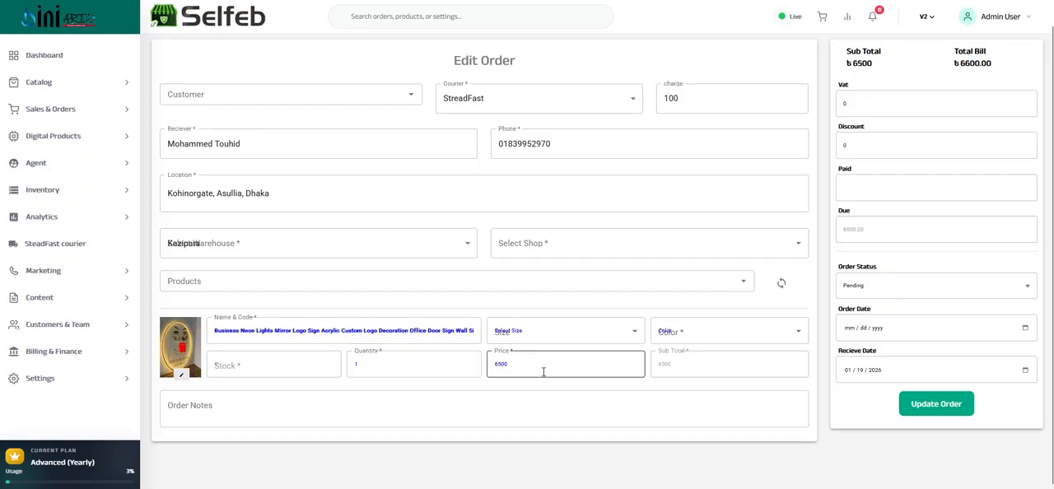
left_click_drag(525, 363, 494, 359)
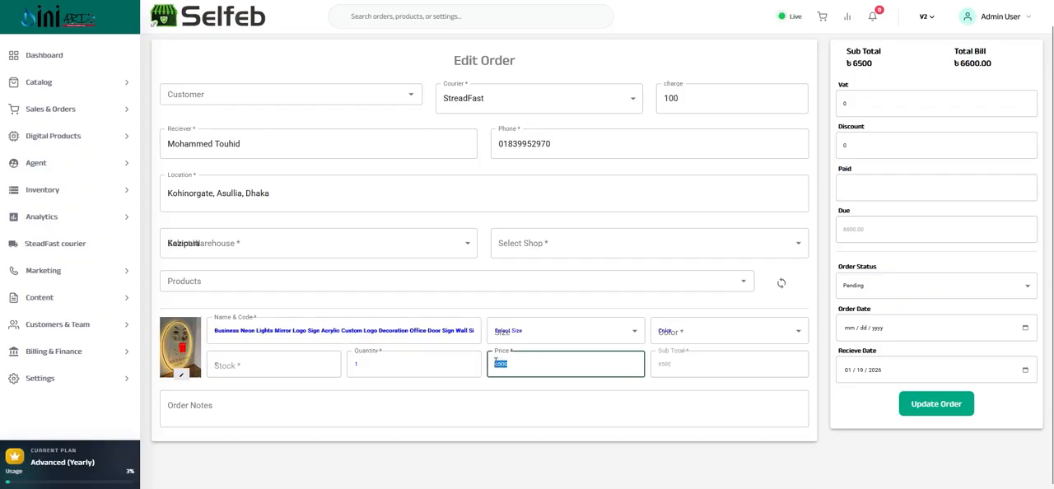
left_click(527, 364)
double_click(507, 363)
left_click(853, 140)
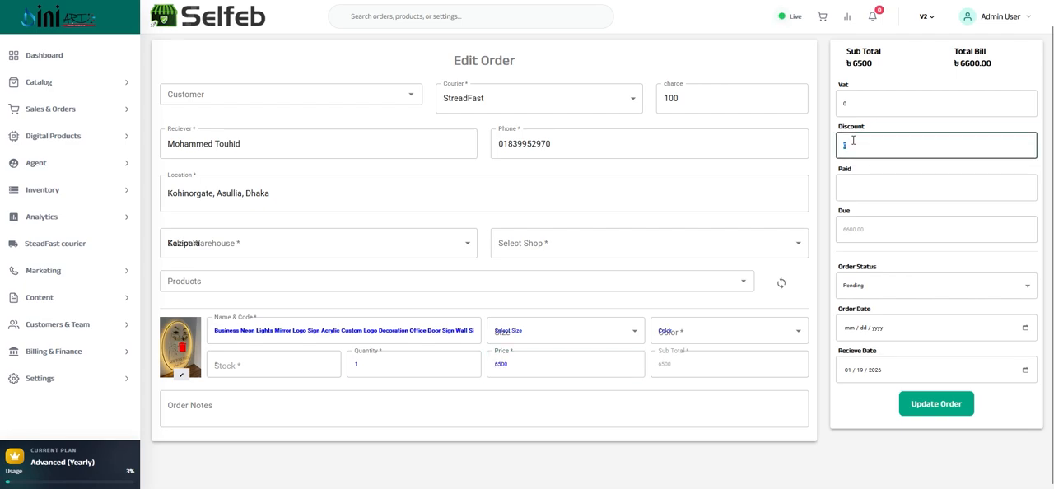
type("500")
Check the order's paid field and its status choices, leaving the status on Pending
left_click(857, 189)
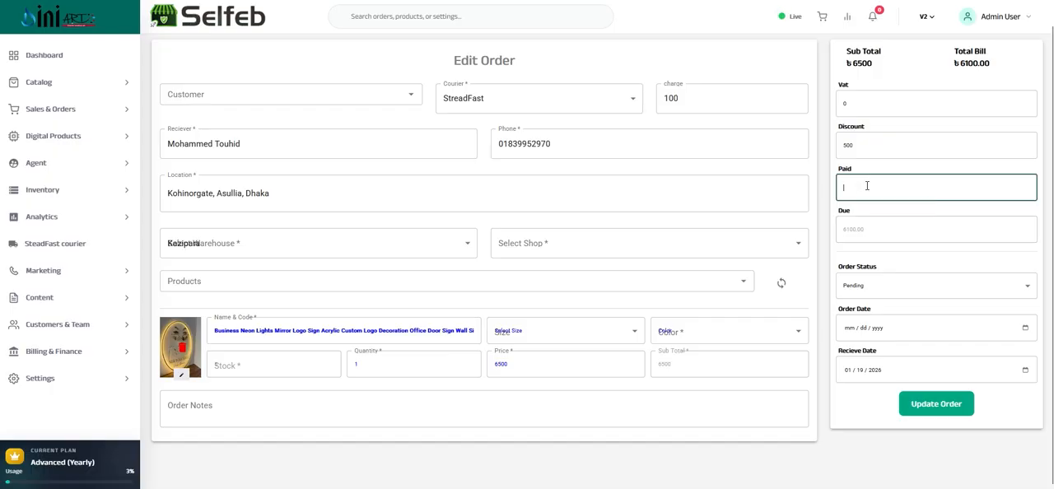
left_click(858, 289)
left_click(880, 266)
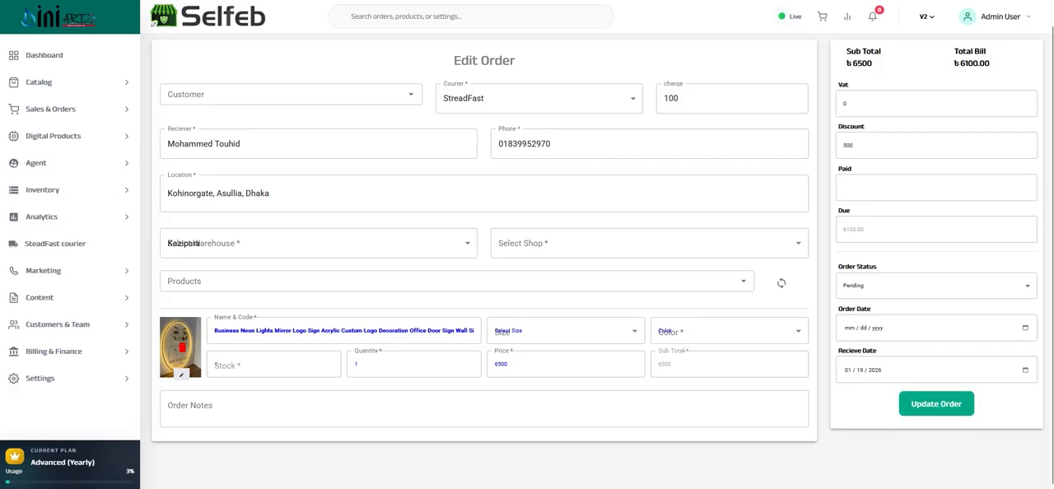
Return to the order list without saving, examine the first order's customer tracking details including the unique device ID, and close them
key("alt+Left")
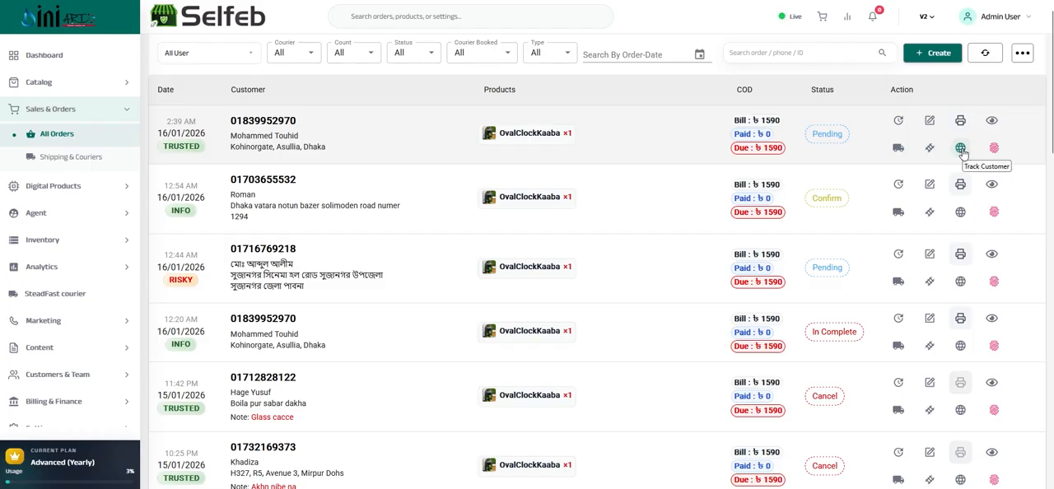
left_click(960, 148)
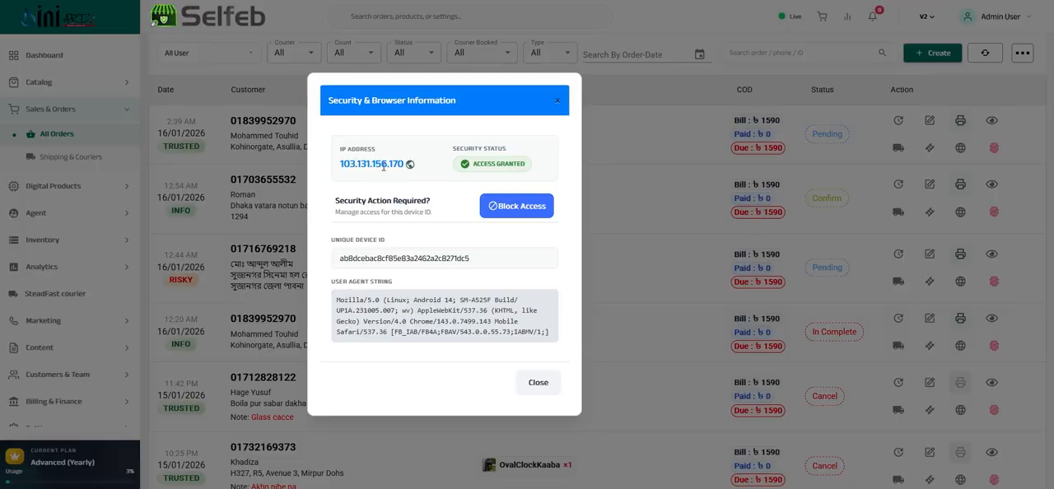
double_click(373, 258)
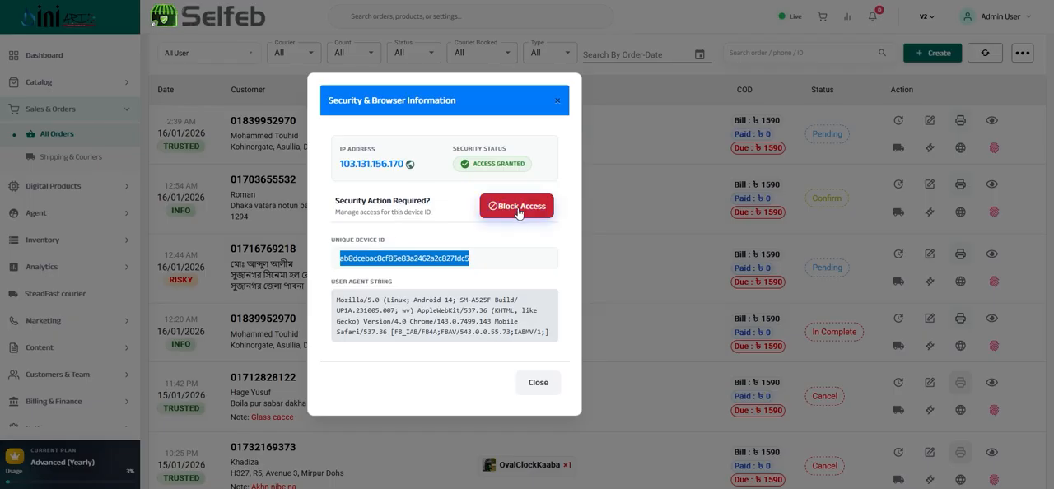
left_click(545, 385)
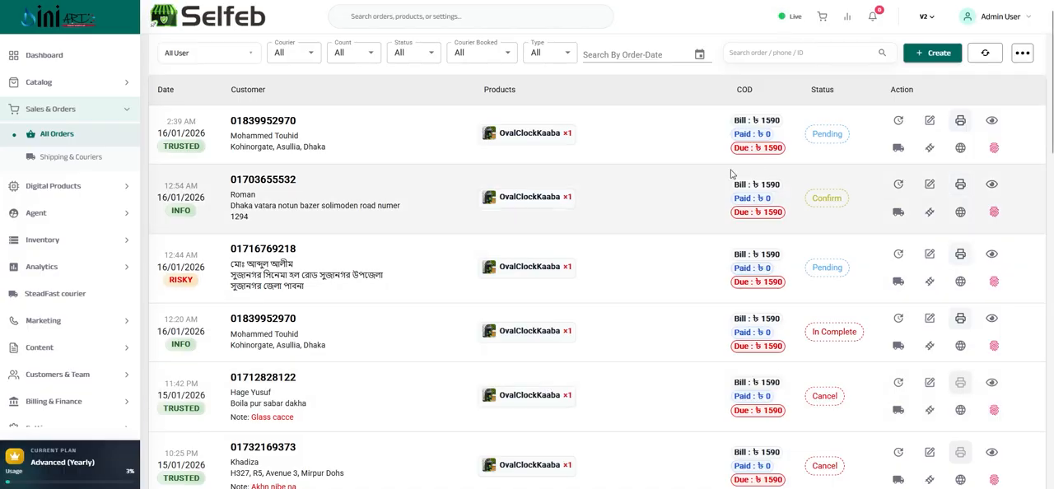
Examine the first order's fraud tracking record, including the received, returned and total figures and the fraud comments, and close it
left_click(994, 150)
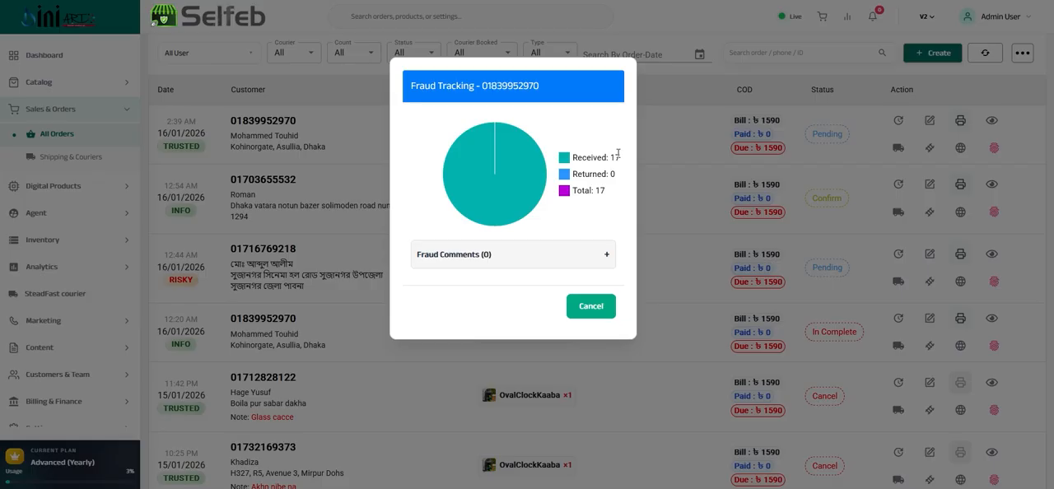
left_click_drag(618, 156, 572, 156)
double_click(591, 190)
left_click_drag(591, 190, 609, 157)
triple_click(609, 157)
double_click(613, 173)
left_click(504, 262)
left_click(505, 261)
left_click(583, 308)
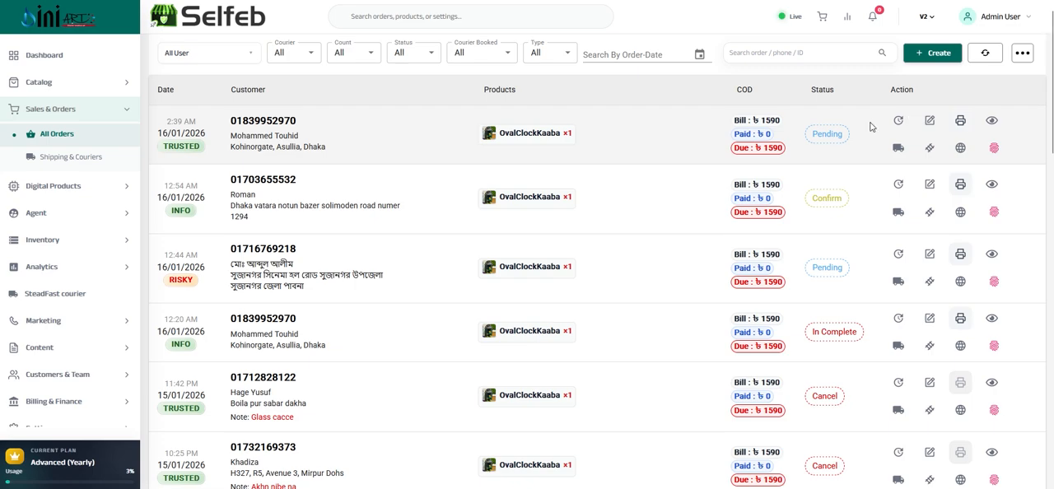
Start creating a new order and check its phone, receiver name and address fields, leaving them empty
left_click(930, 54)
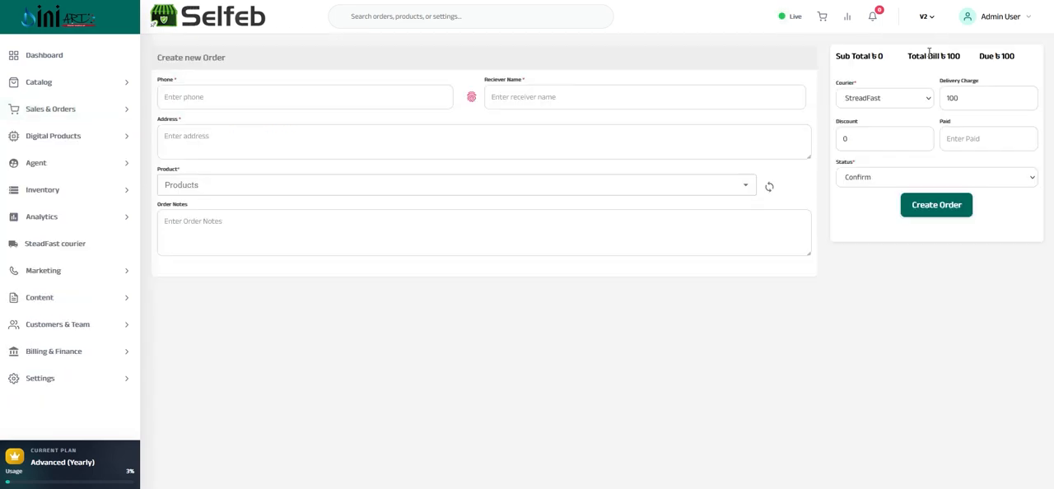
left_click(191, 95)
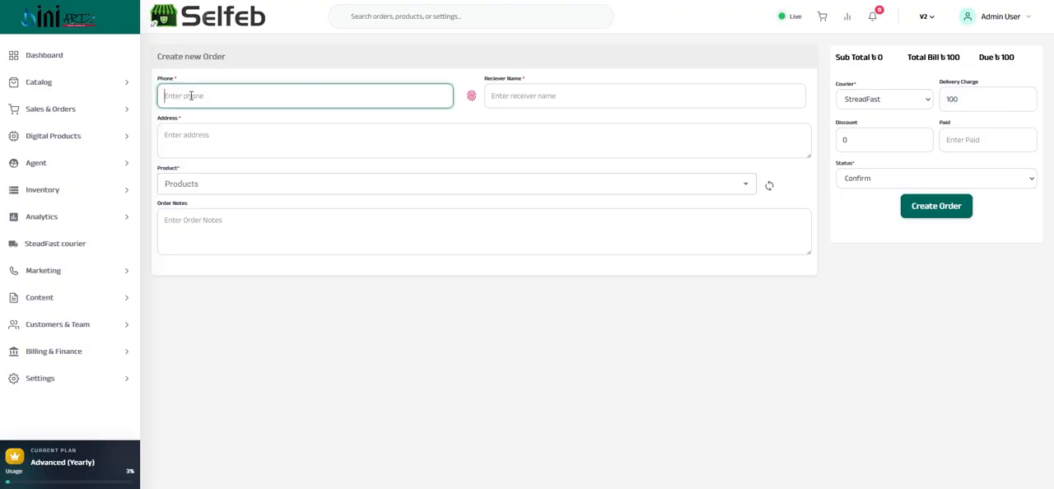
left_click(514, 93)
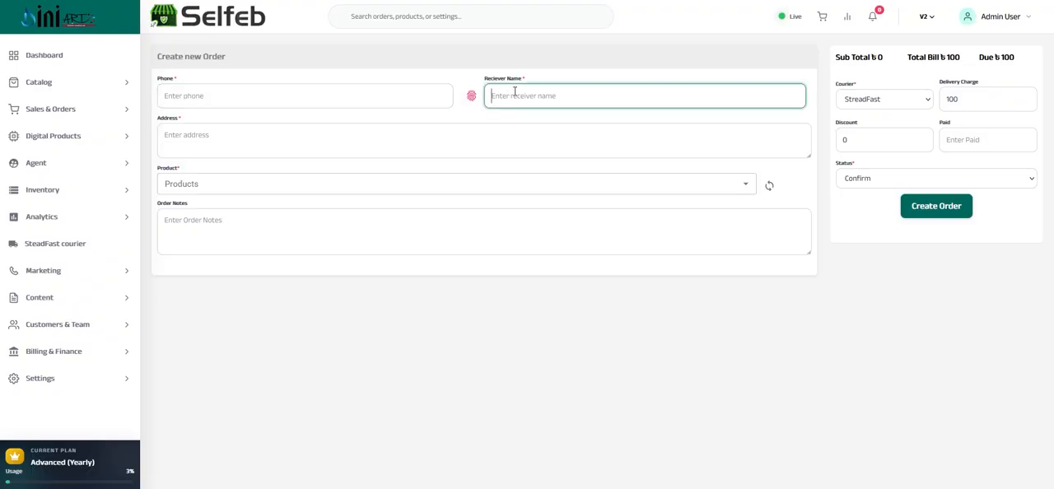
left_click(238, 127)
left_click(215, 97)
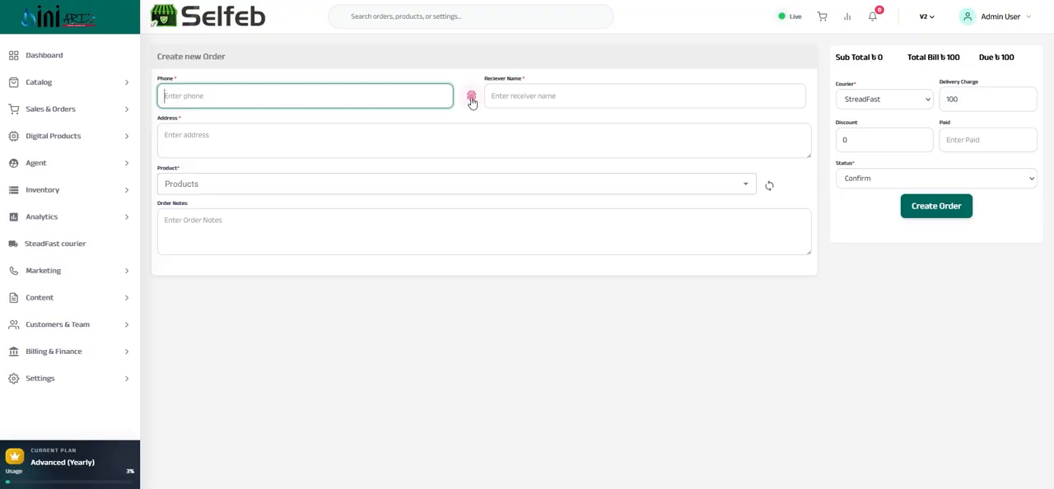
left_click(191, 129)
Find the Islamic Wall Clock (OvalClockKaaba) with the search text "ova" and add it to the new order
left_click(201, 182)
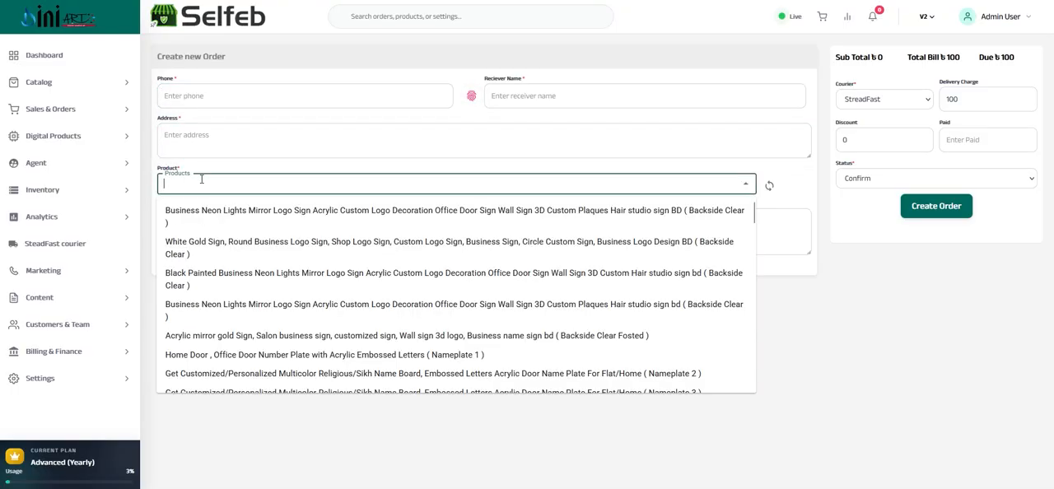
scroll(213, 234, "down", 5)
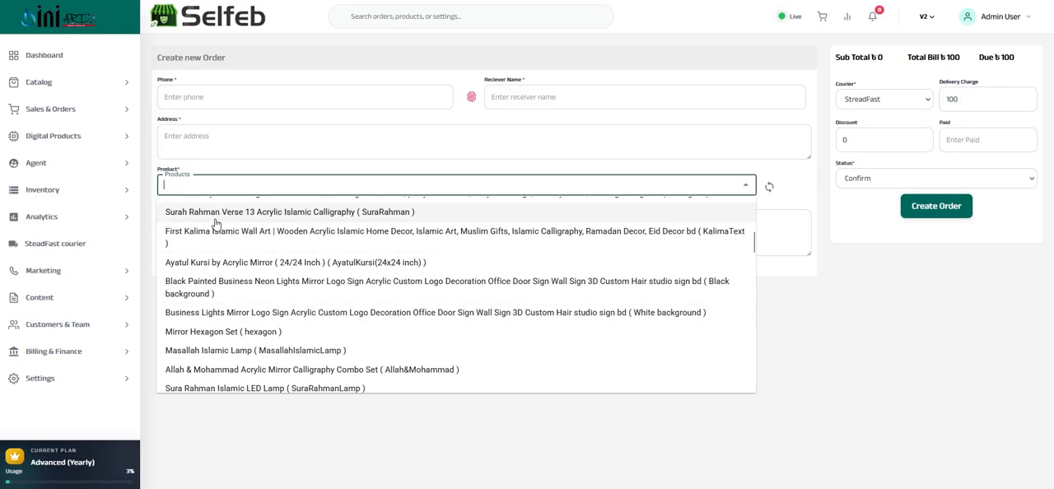
type("oval")
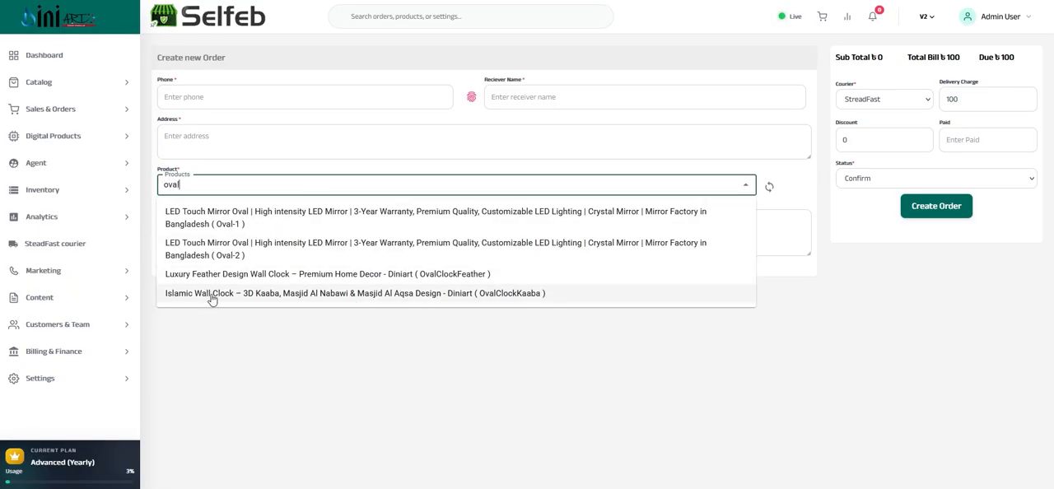
left_click(212, 295)
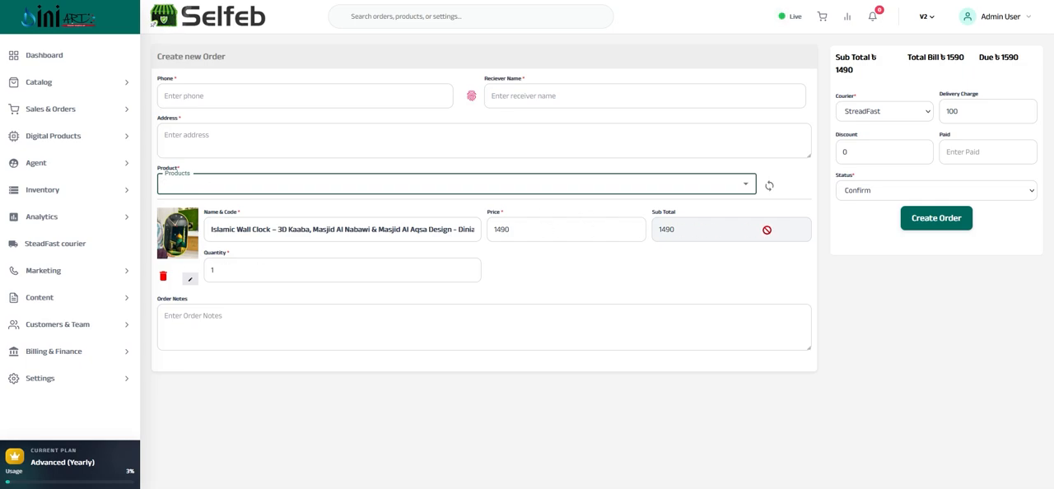
Check the clock's quantity, the order notes field and the courier choices, leaving the courier on StreadFast
double_click(223, 273)
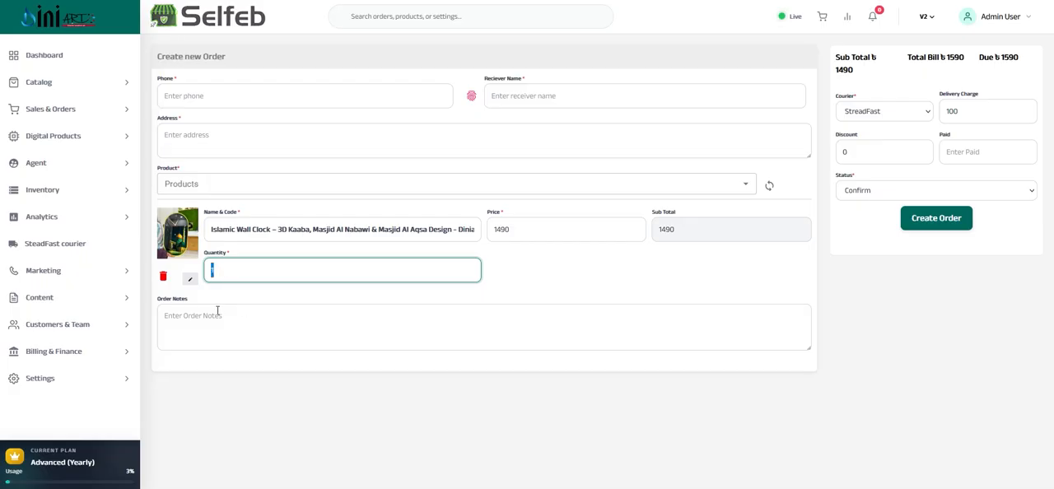
left_click(198, 313)
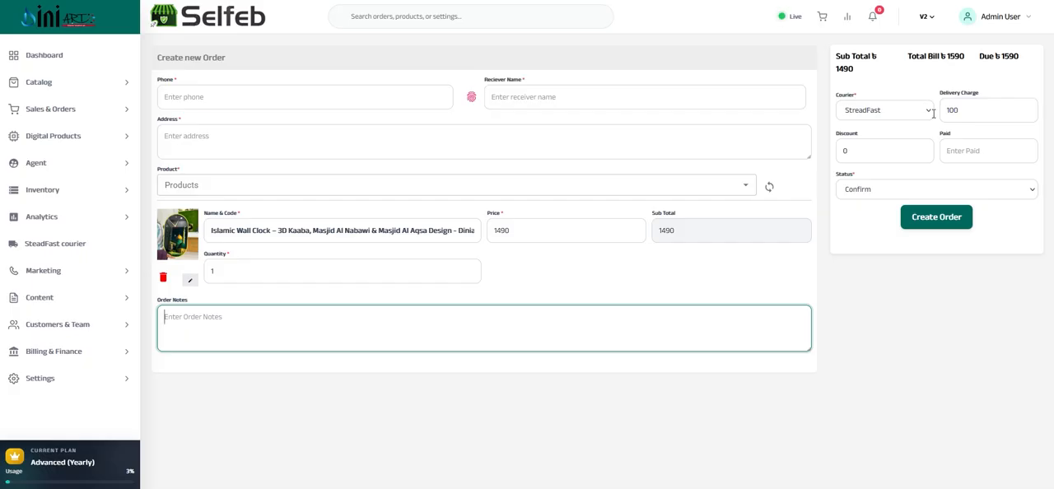
left_click(928, 112)
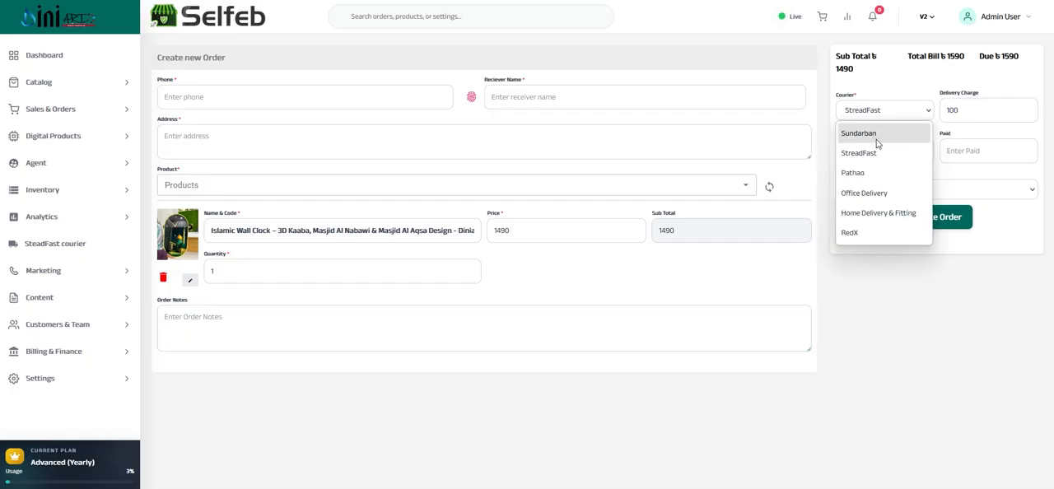
left_click(902, 113)
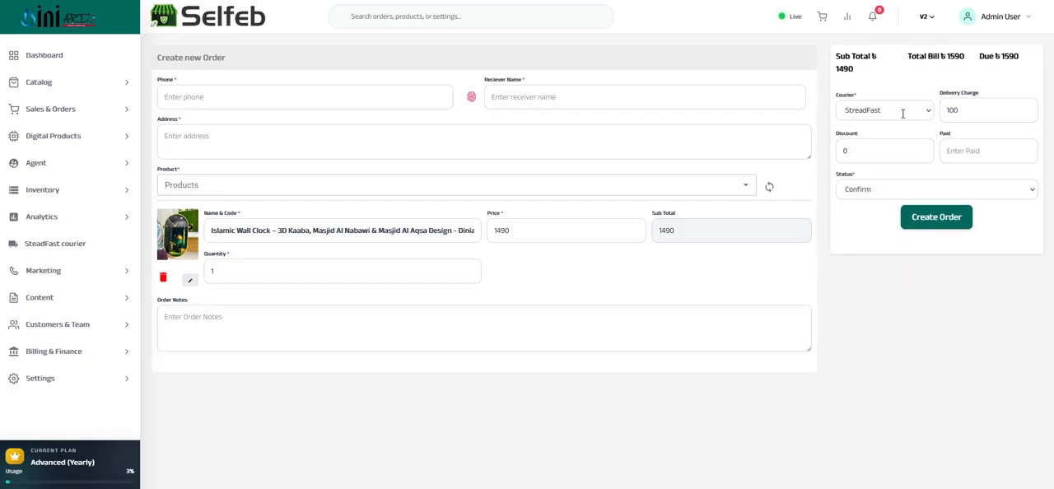
Give the new order a discount of 50 and check the delivery charge field without changing it
left_click(865, 148)
left_click(979, 107)
double_click(978, 108)
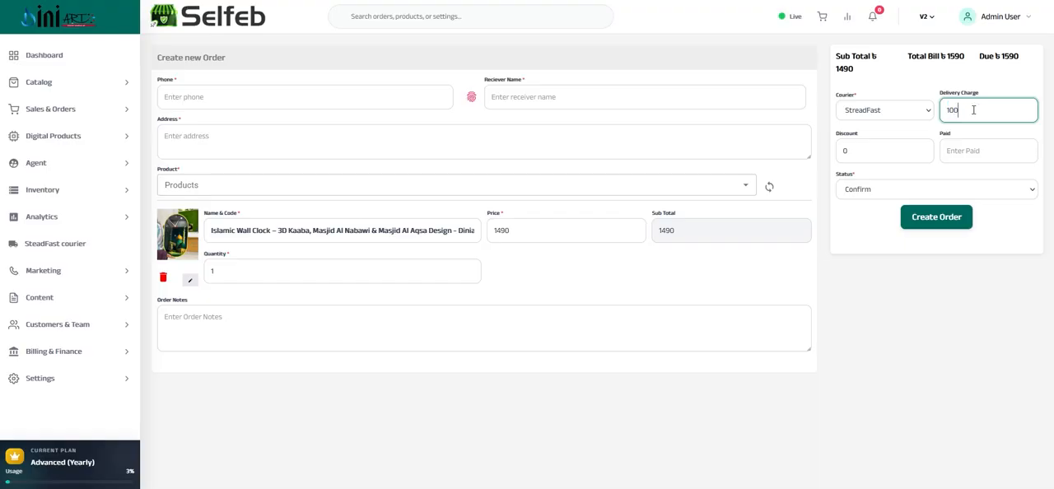
double_click(861, 146)
type("50")
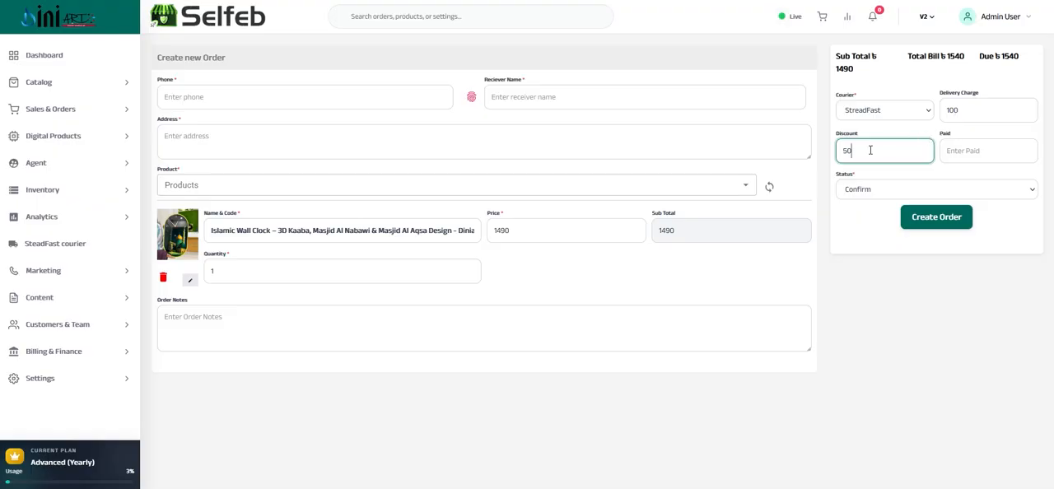
double_click(952, 109)
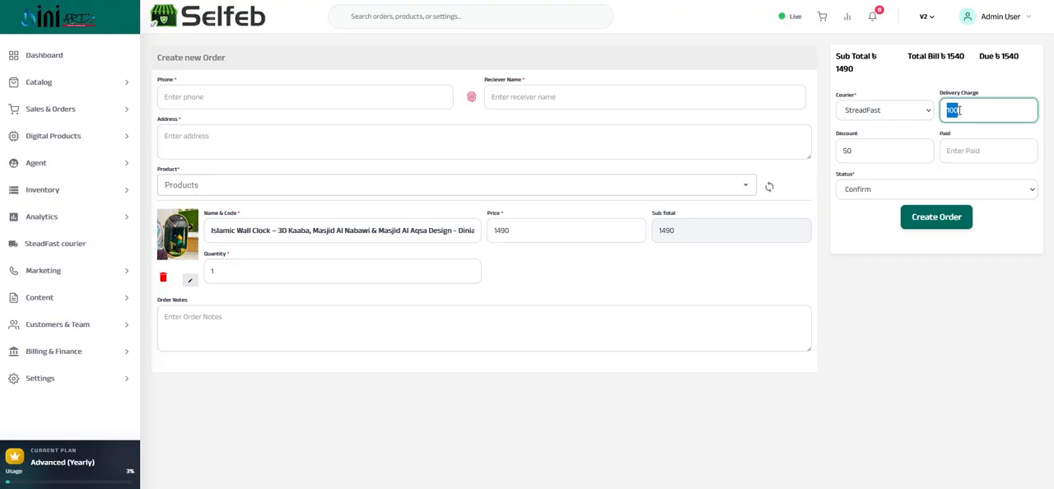
left_click(874, 150)
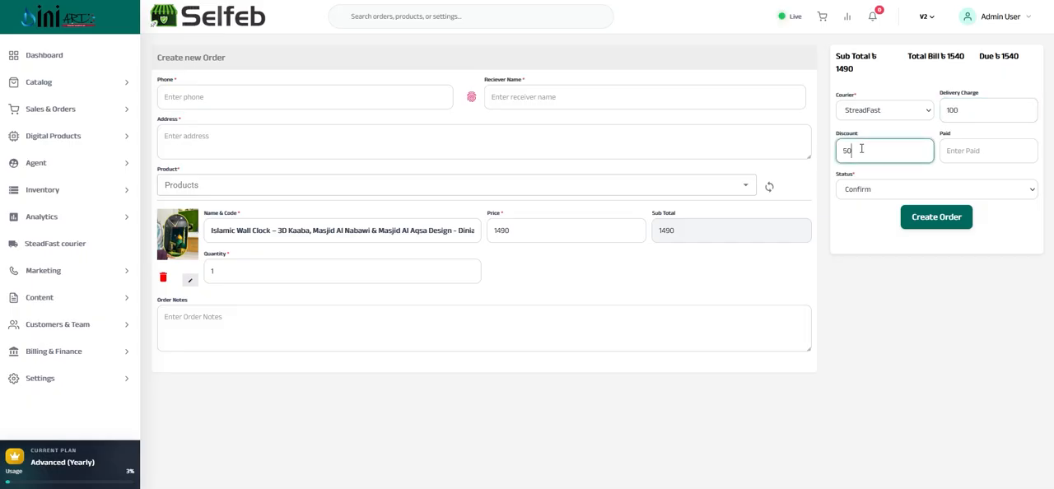
double_click(849, 149)
left_click(859, 150)
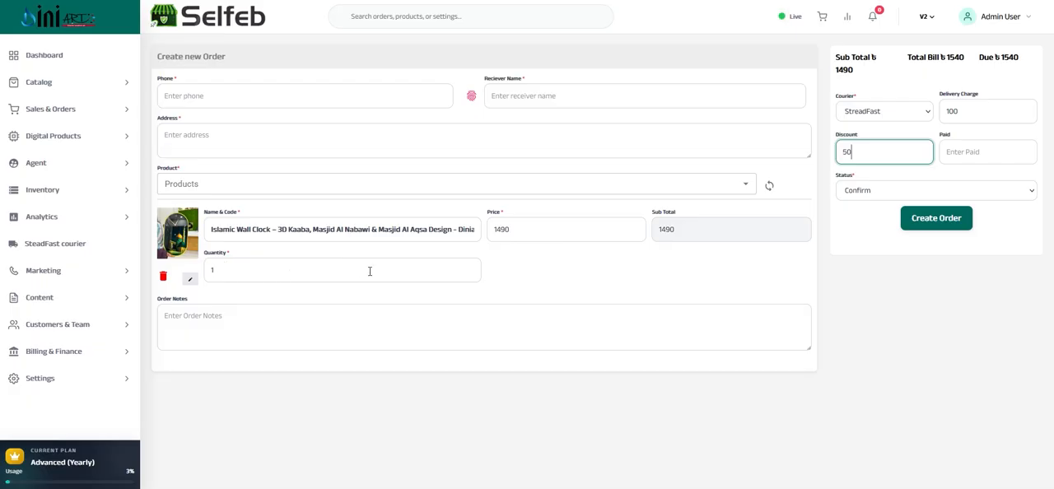
Open the digital products list and examine the new product form from its general fields down to the image, video and status options
left_click(41, 109)
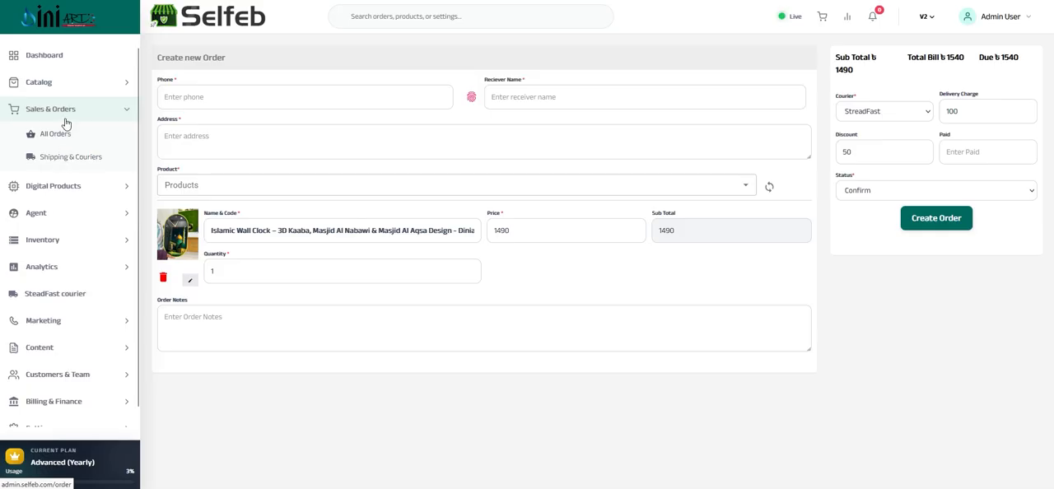
left_click(62, 109)
left_click(43, 140)
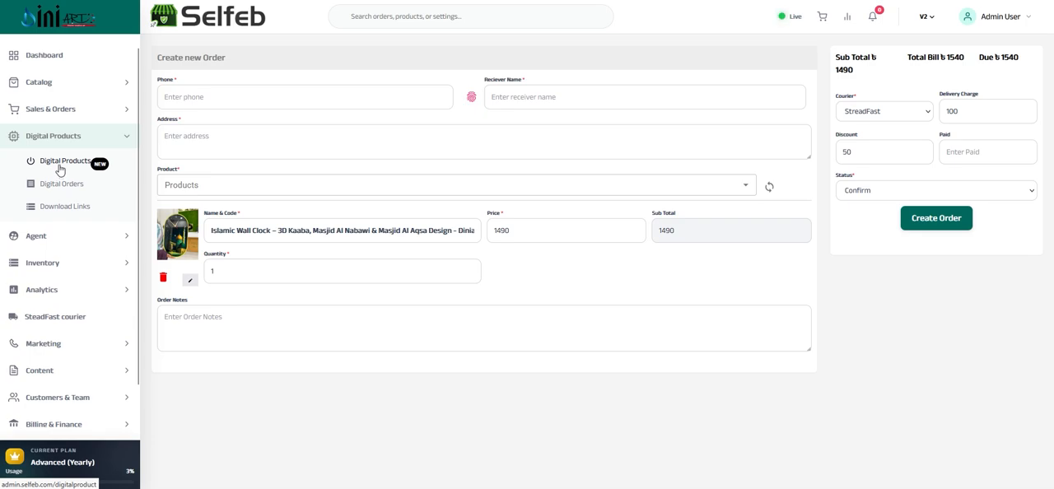
left_click(59, 167)
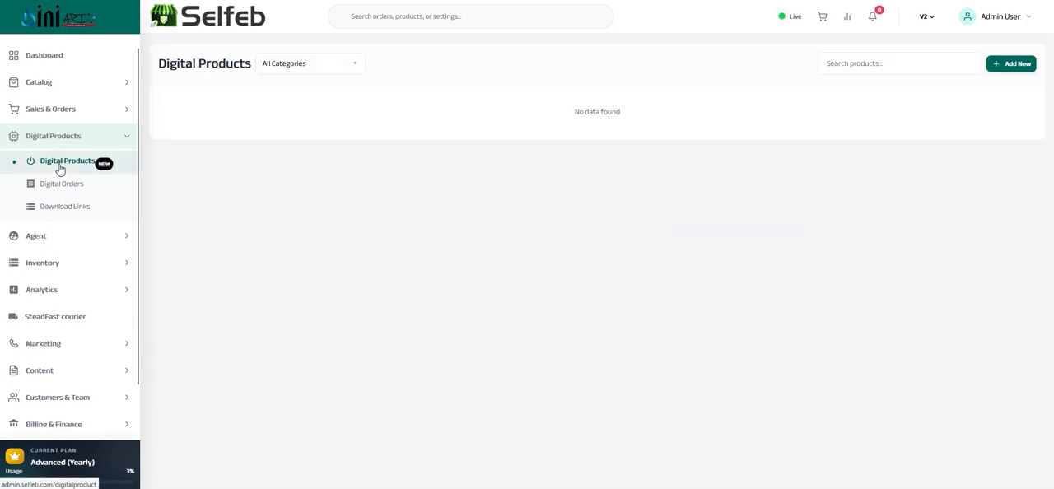
left_click(1014, 64)
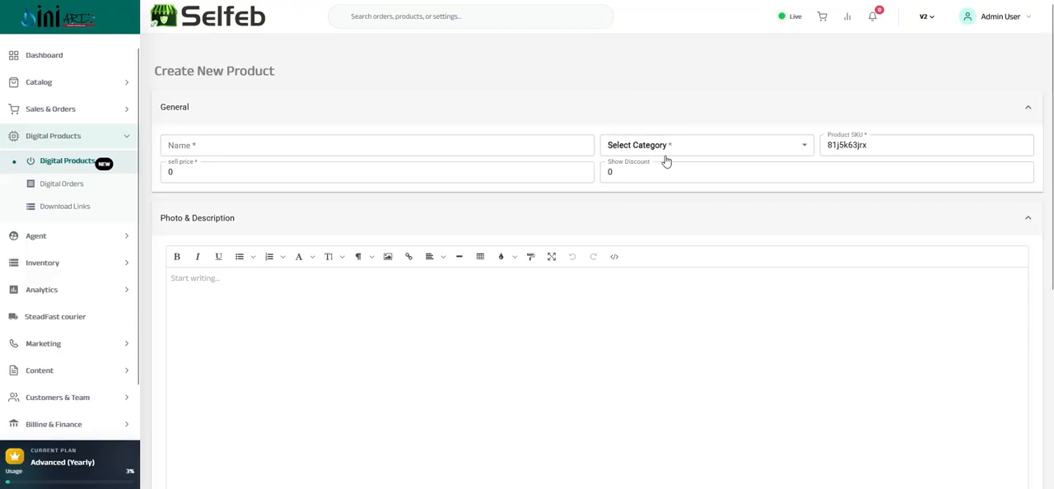
scroll(632, 244, "down", 5)
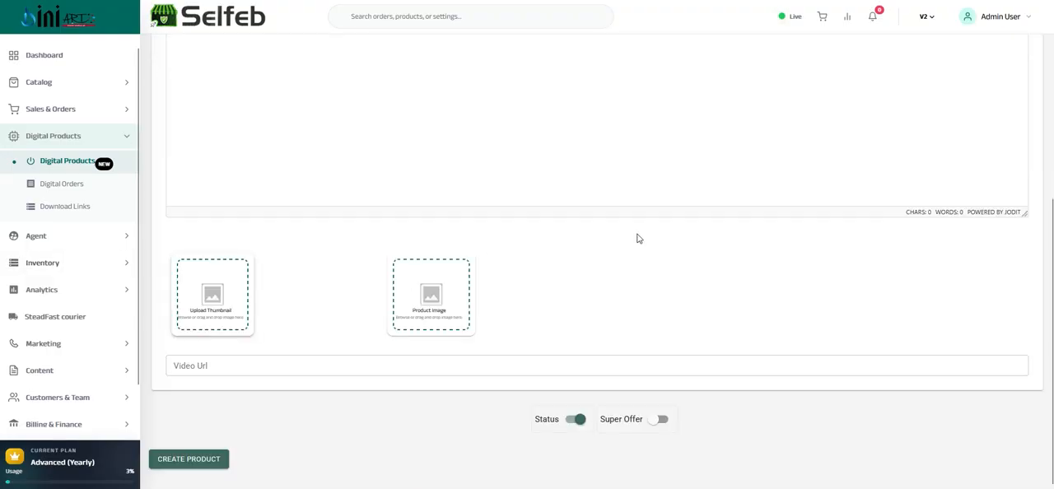
scroll(620, 242, "up", 5)
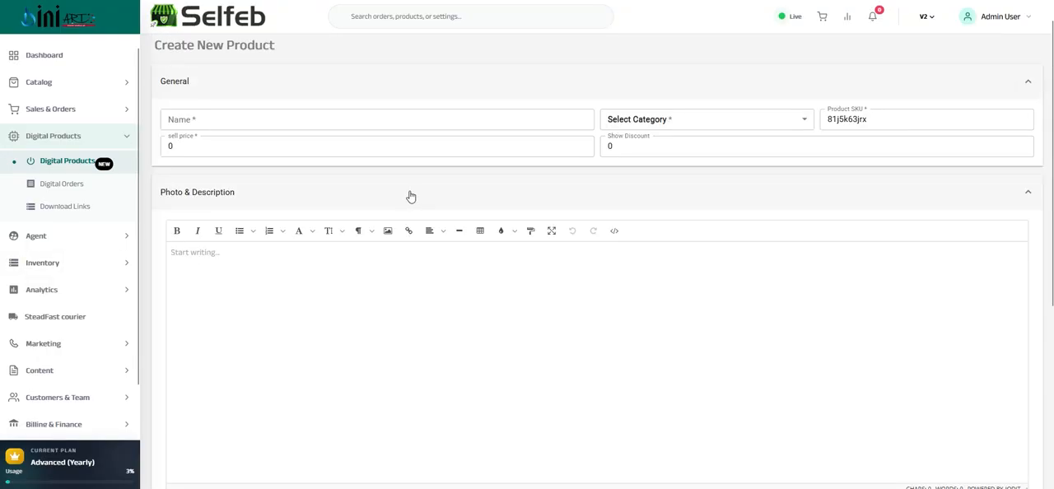
Open the digital orders page, view the form for creating a new vendor, and cancel it
left_click(52, 188)
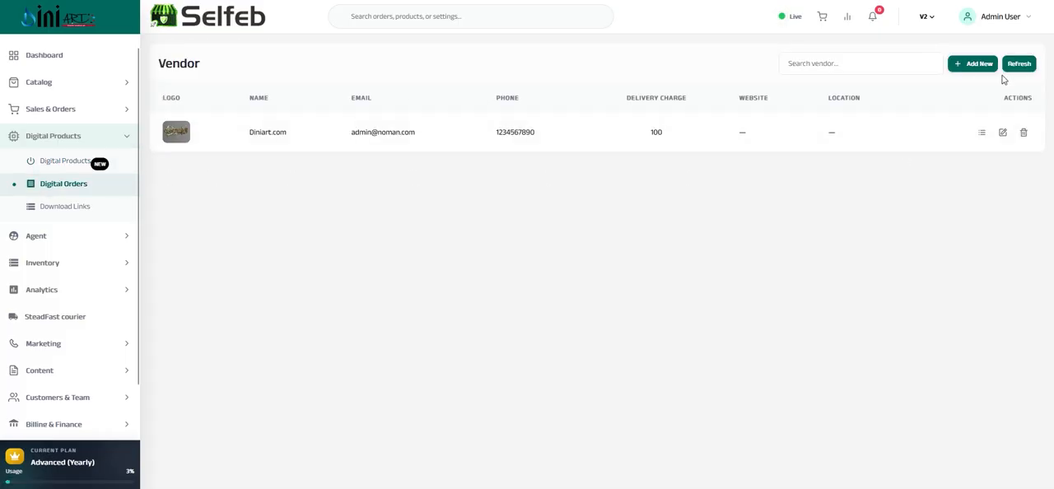
left_click(976, 65)
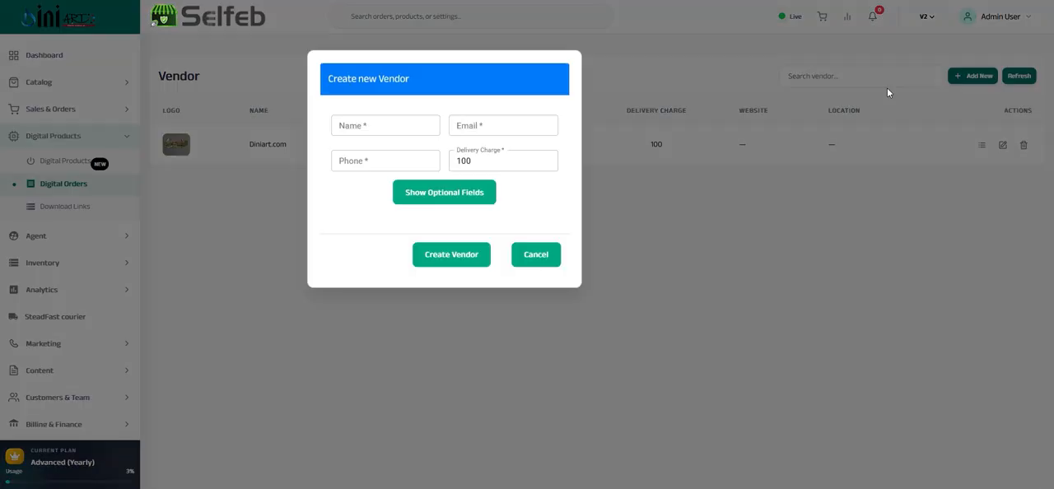
left_click(535, 263)
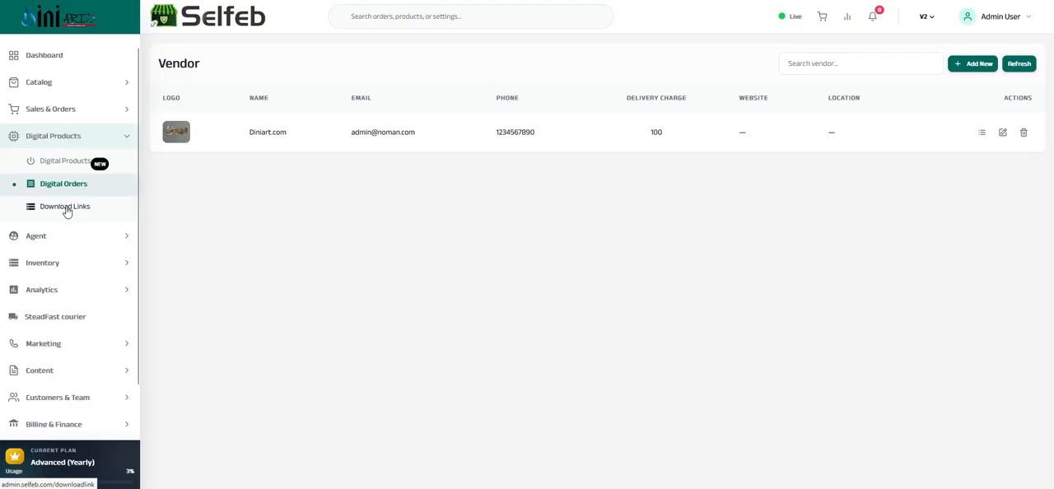
Open the download links and start a new link page, trying the Direct type and setting the type to Password
left_click(66, 207)
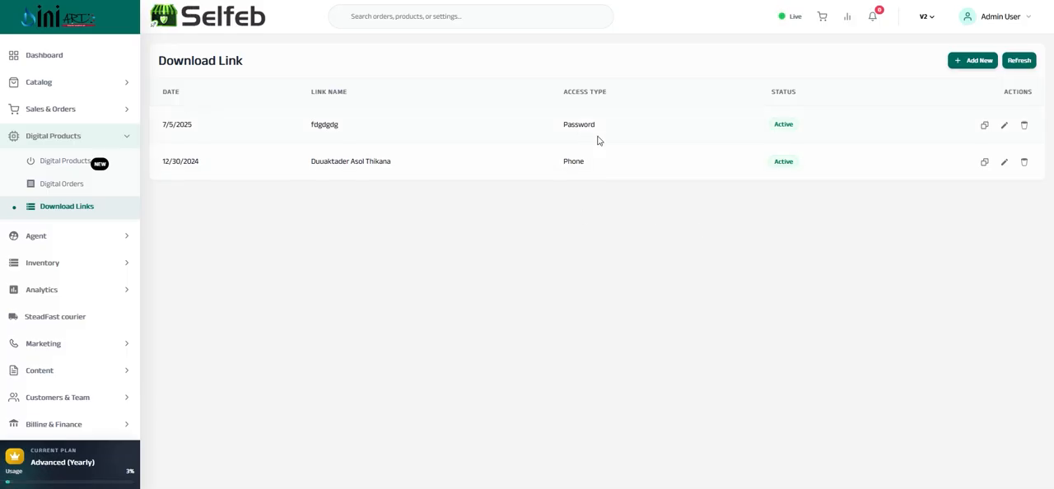
left_click(972, 65)
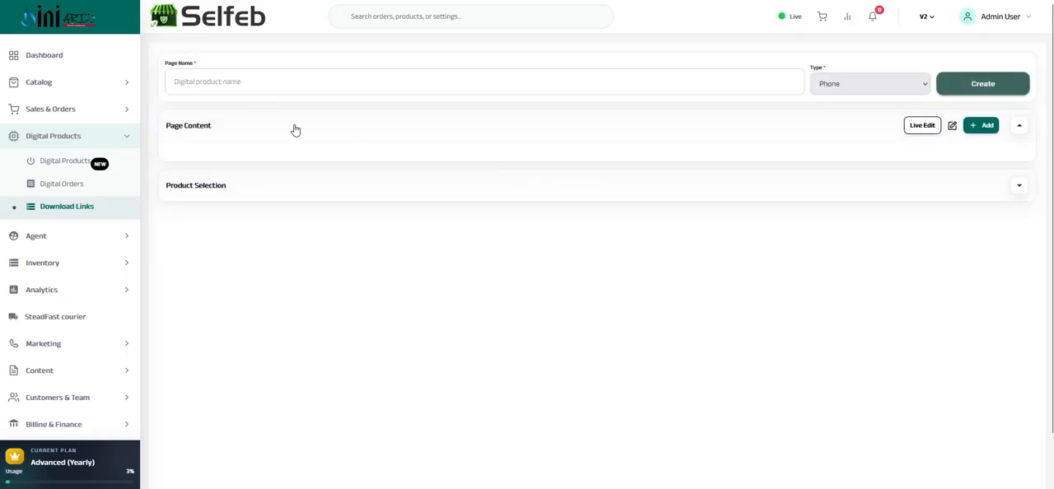
left_click(195, 73)
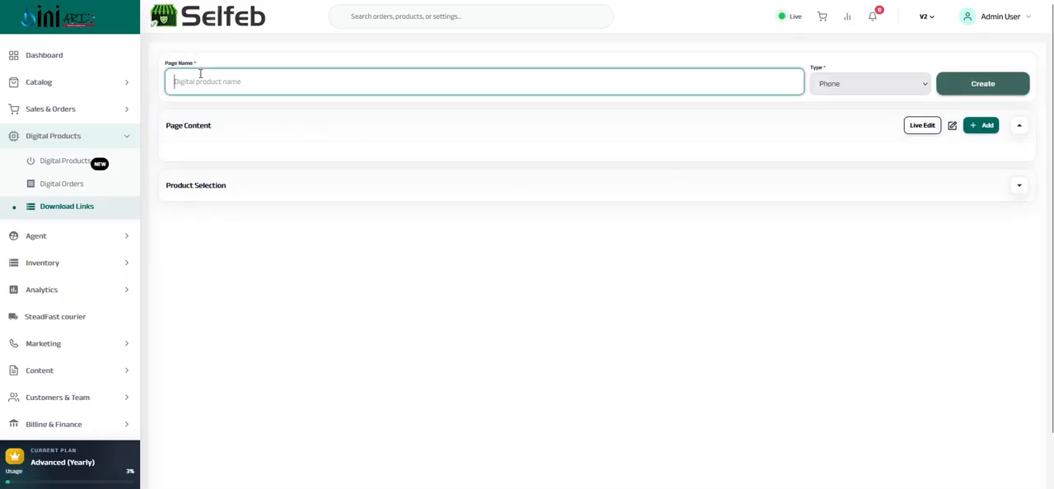
left_click(843, 87)
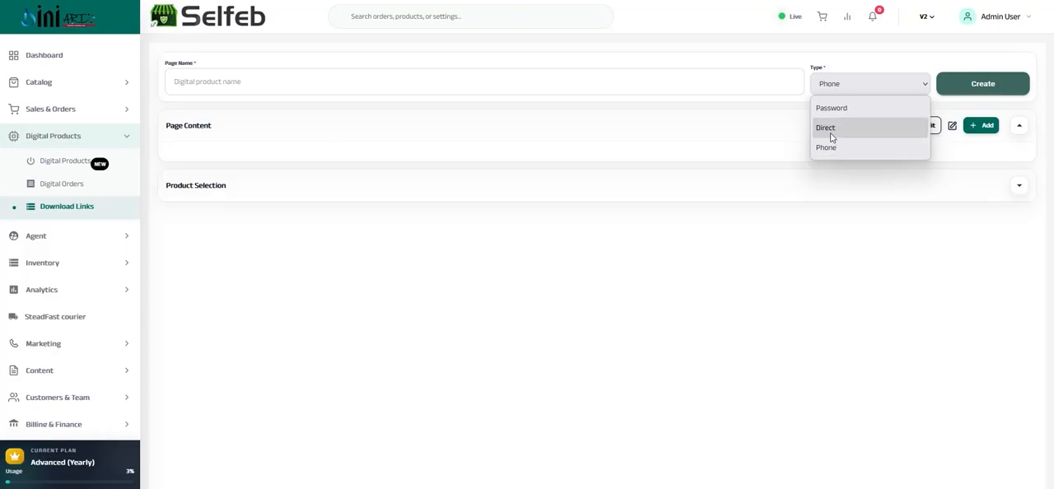
left_click(830, 129)
left_click(865, 84)
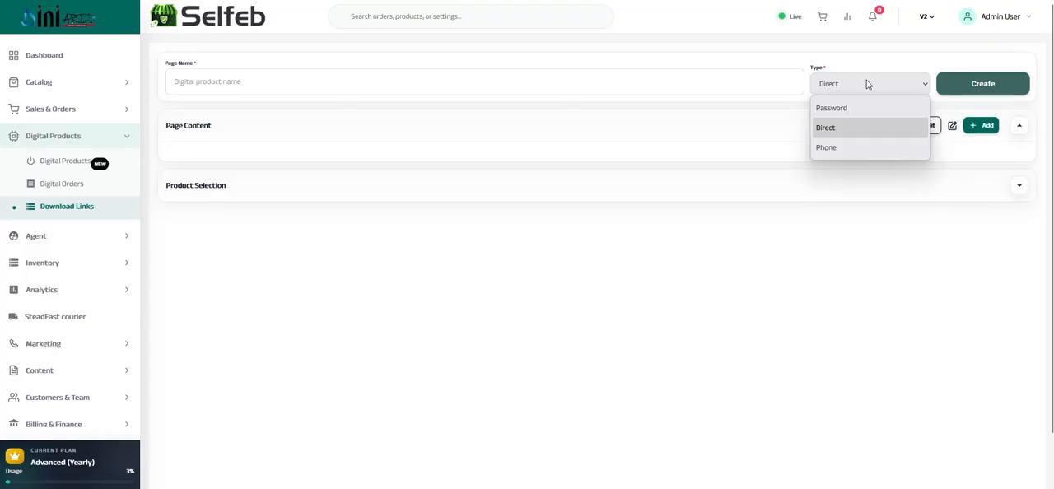
left_click(834, 107)
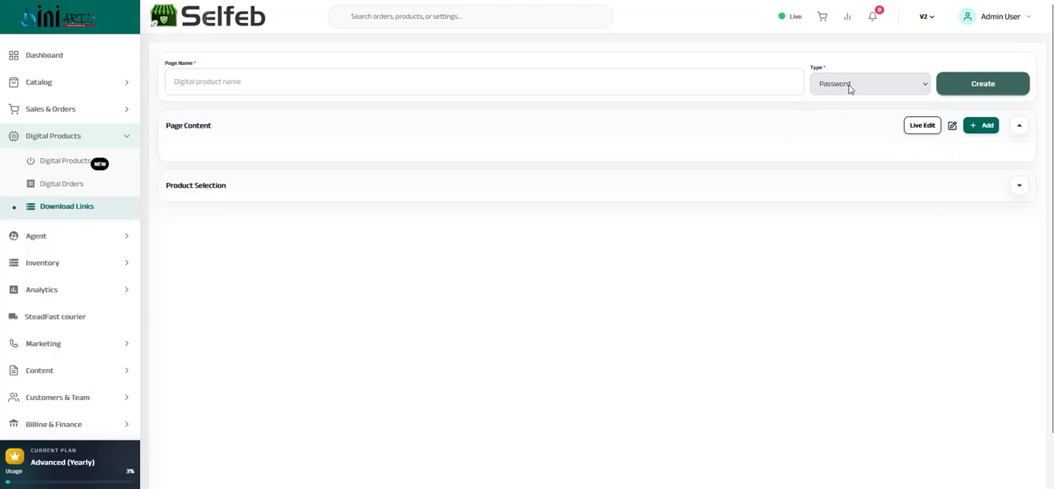
Expand the new link page's product selection and check its product choices without adding a product
left_click(214, 191)
left_click(209, 244)
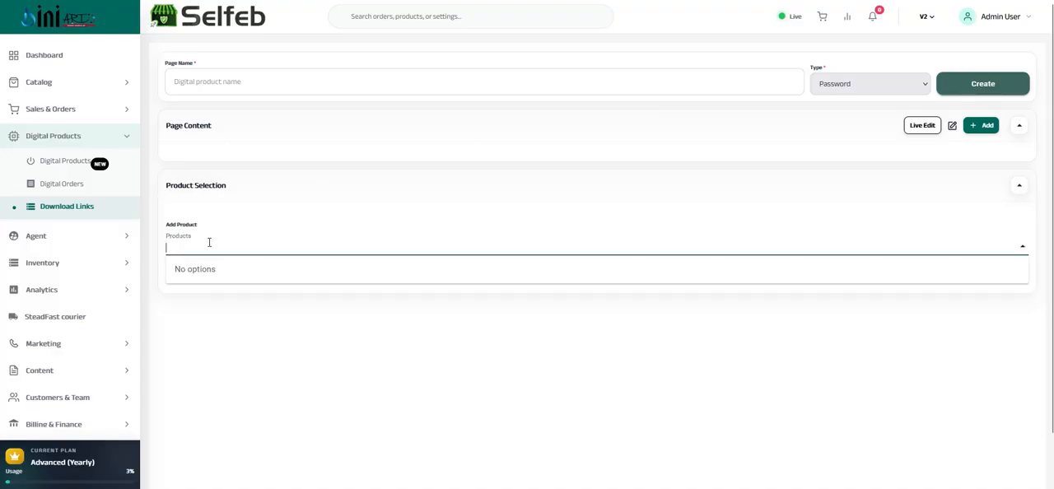
left_click(214, 250)
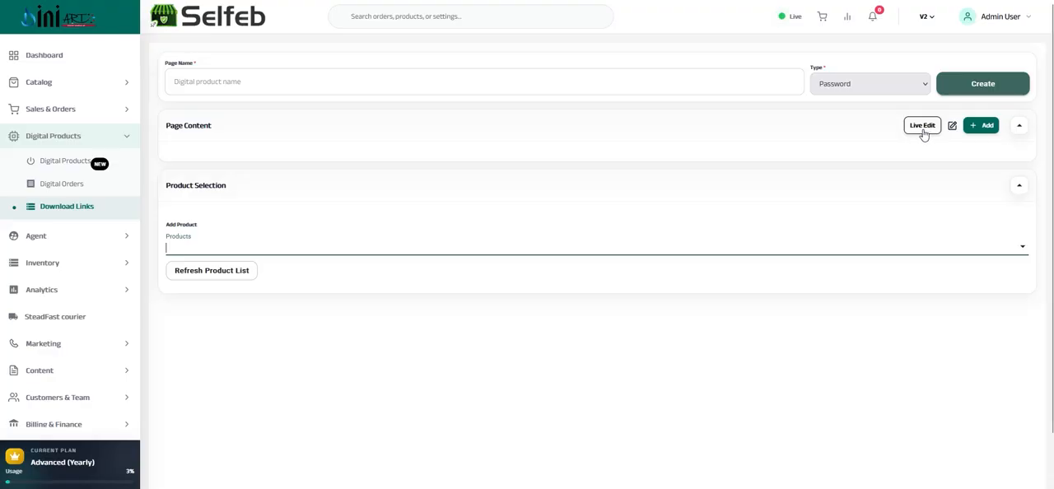
Open the agent rates and the new tariff form, and examine its product prices, the 2 Pcs Mug price and the tariff name field
left_click(61, 135)
left_click(56, 162)
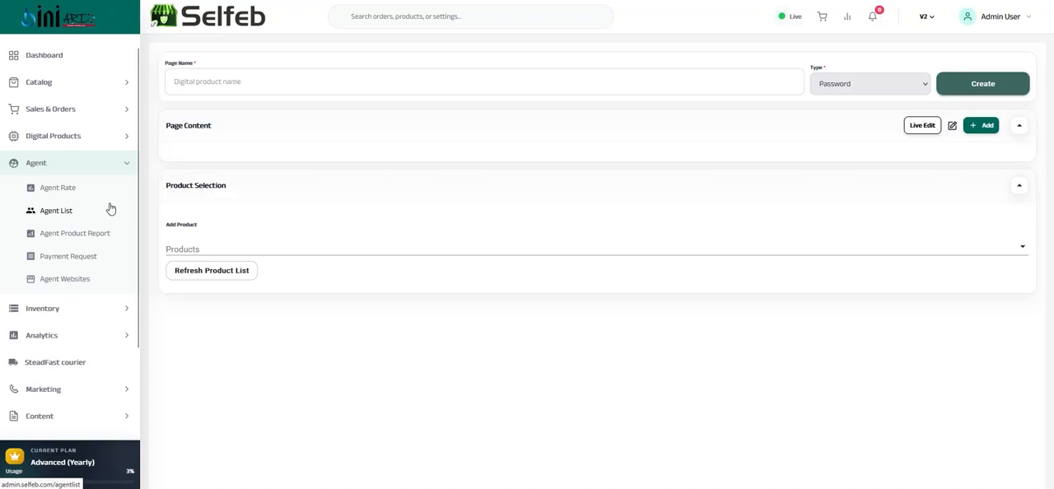
left_click(62, 191)
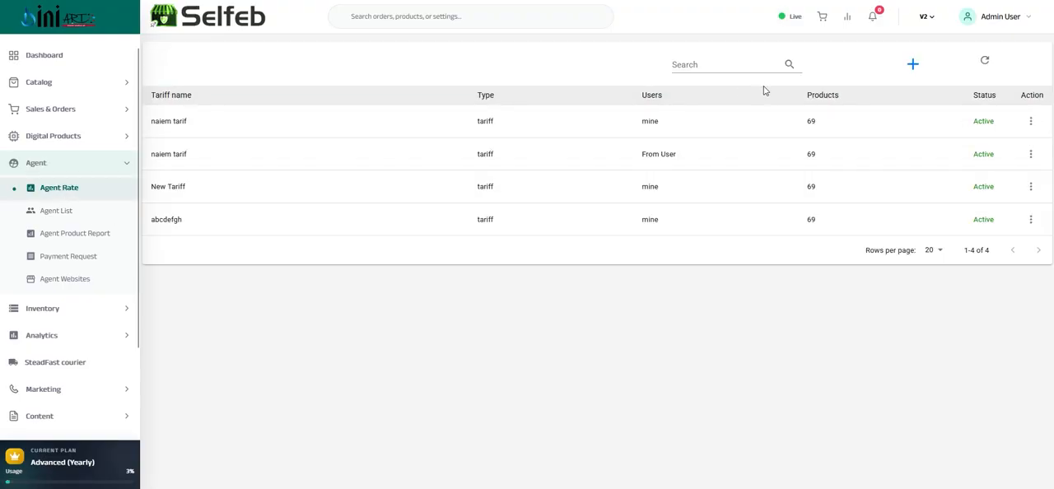
left_click(912, 64)
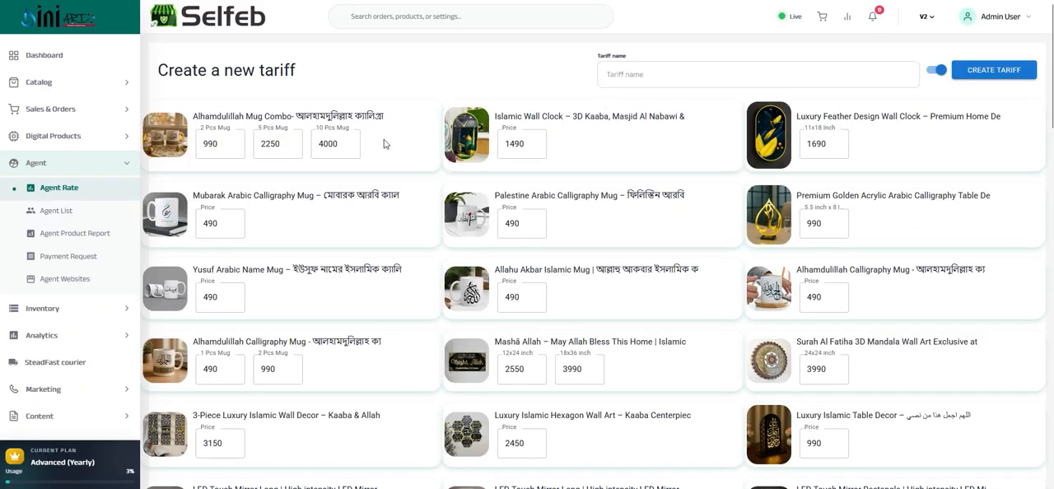
scroll(346, 169, "down", 15)
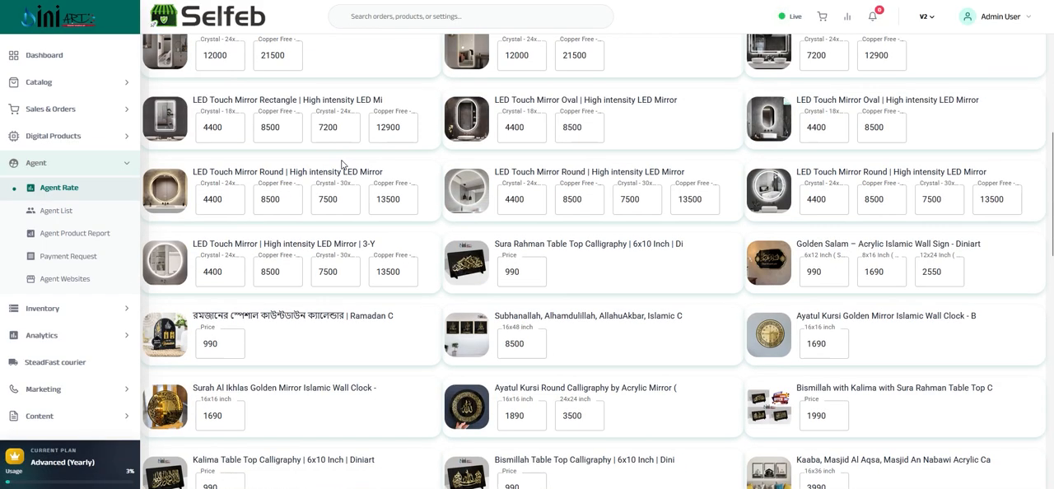
scroll(346, 169, "up", 10)
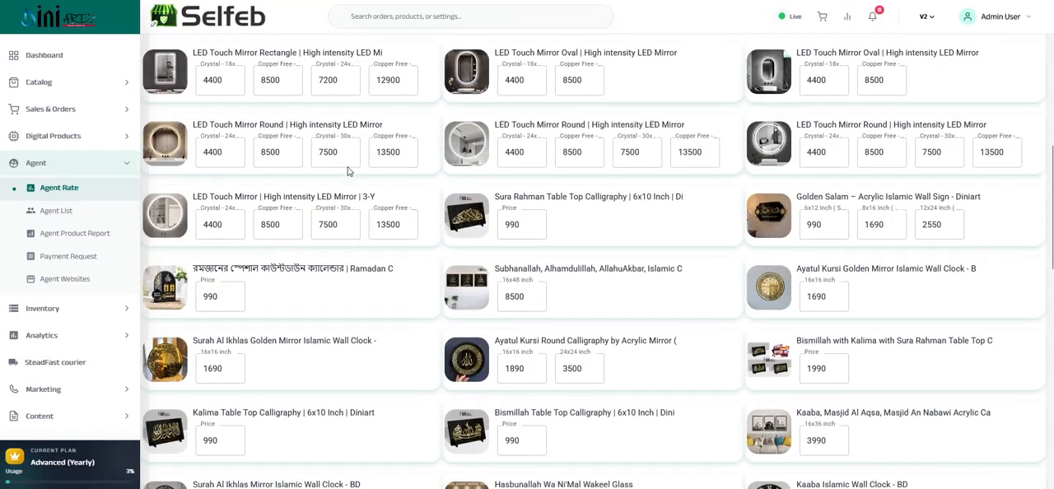
scroll(294, 161, "up", 2)
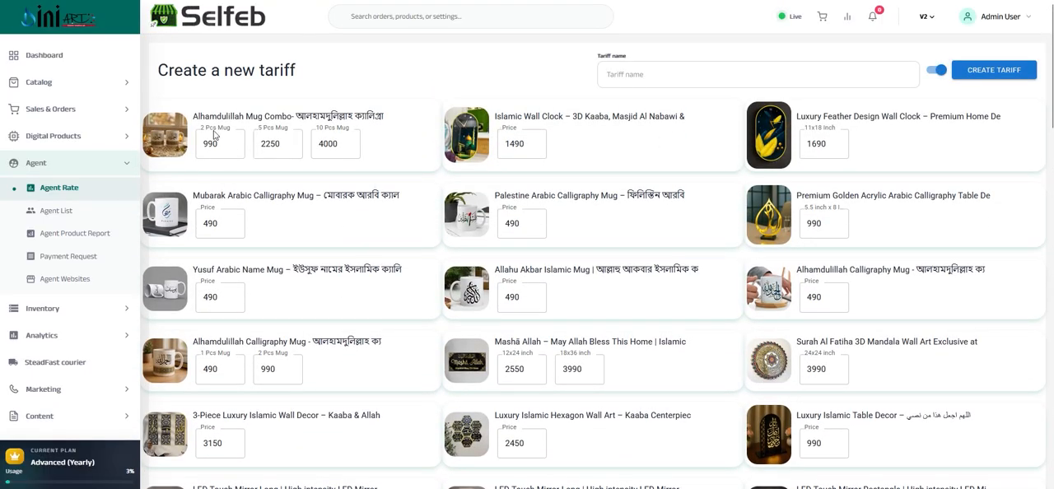
left_click_drag(220, 141, 199, 142)
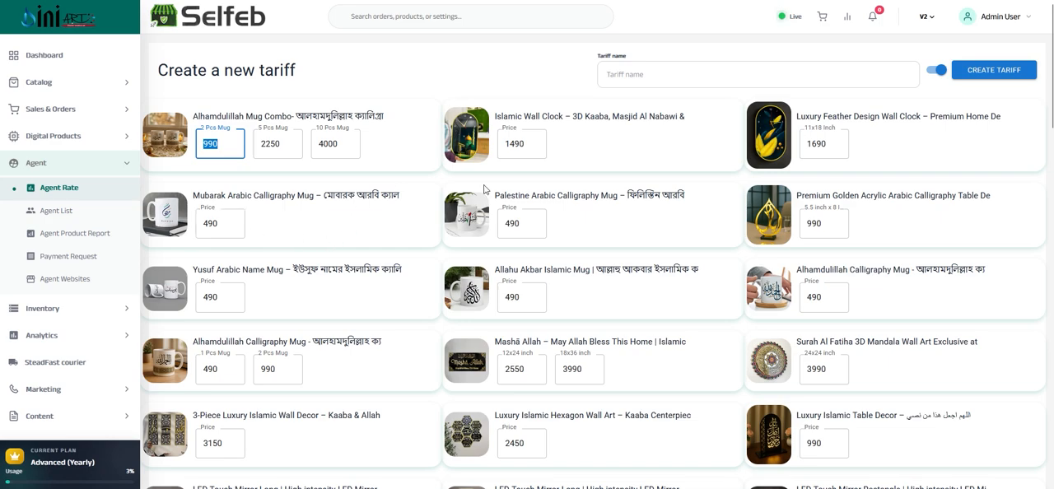
left_click(617, 75)
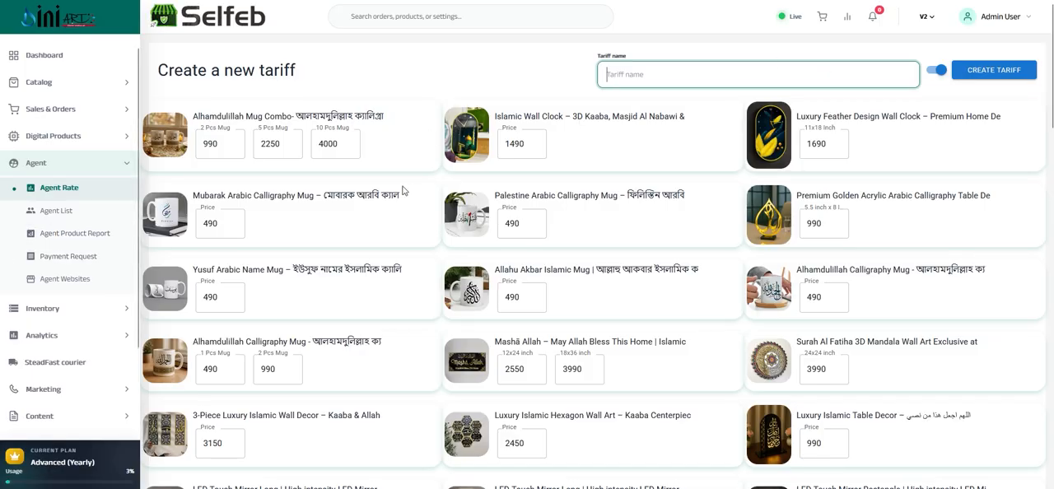
View the agent product report, and check the amount and status of the 22 October 2024 request in the agent payment requests
left_click(62, 239)
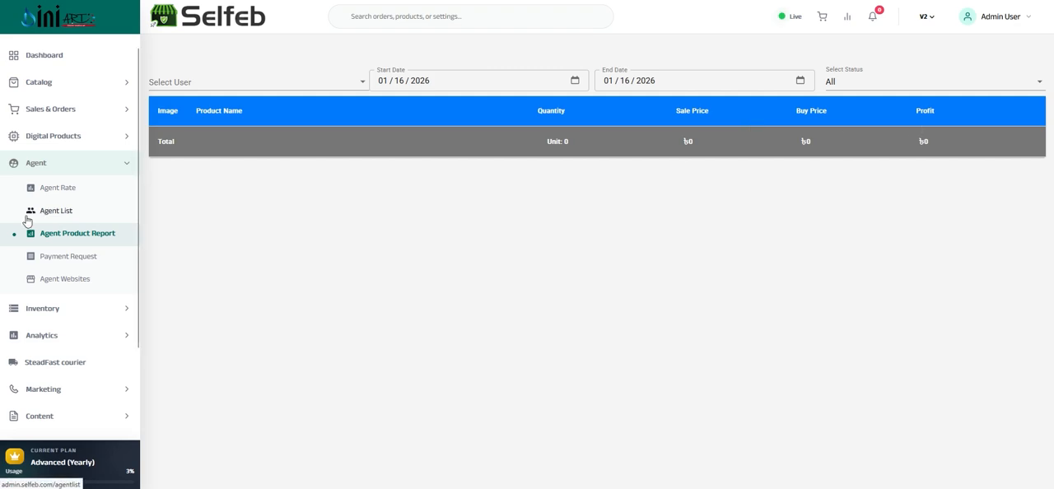
left_click(51, 260)
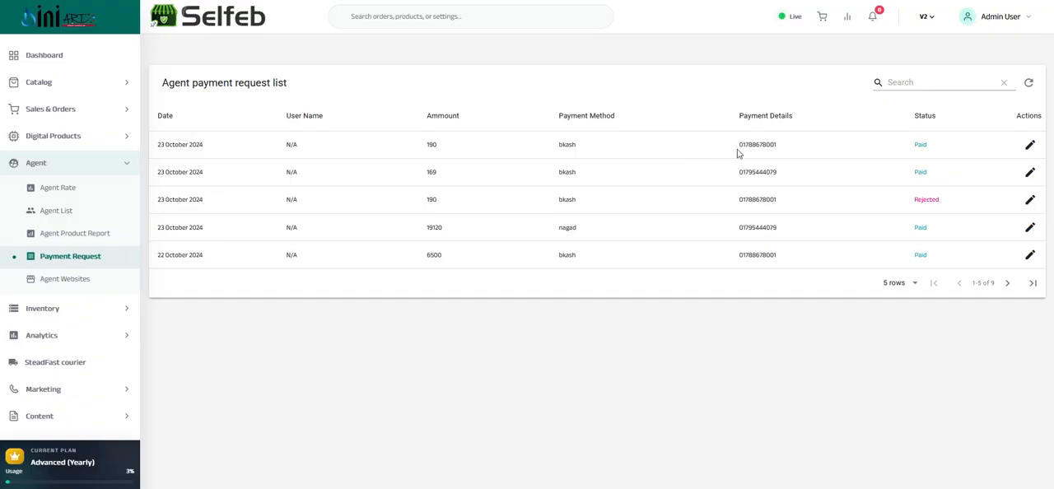
double_click(433, 254)
double_click(921, 254)
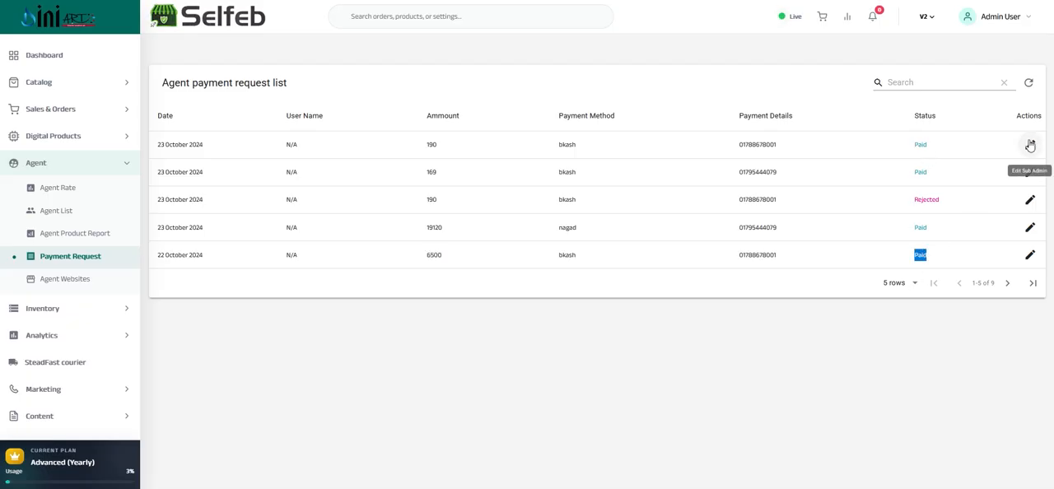
Open the first agent payment request, check its payment note, and cancel the update
left_click(1029, 146)
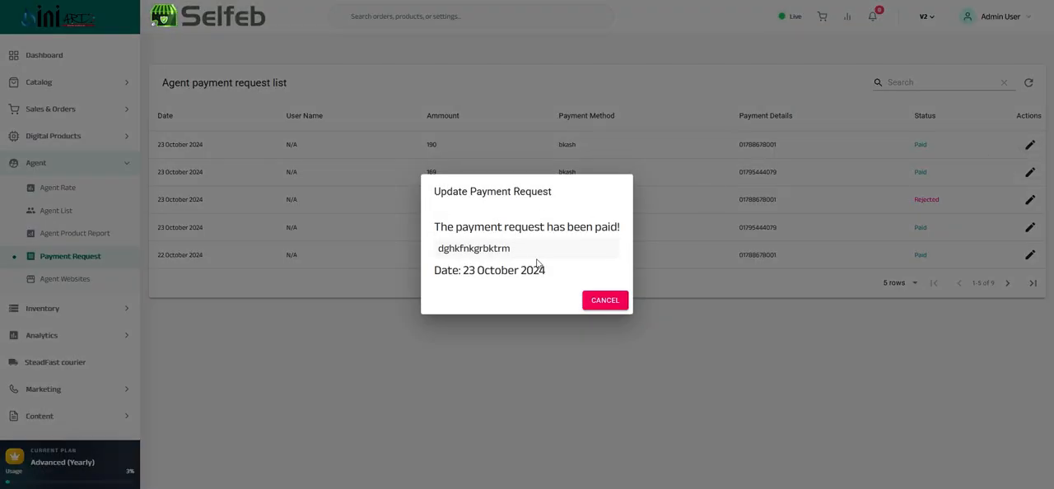
double_click(461, 248)
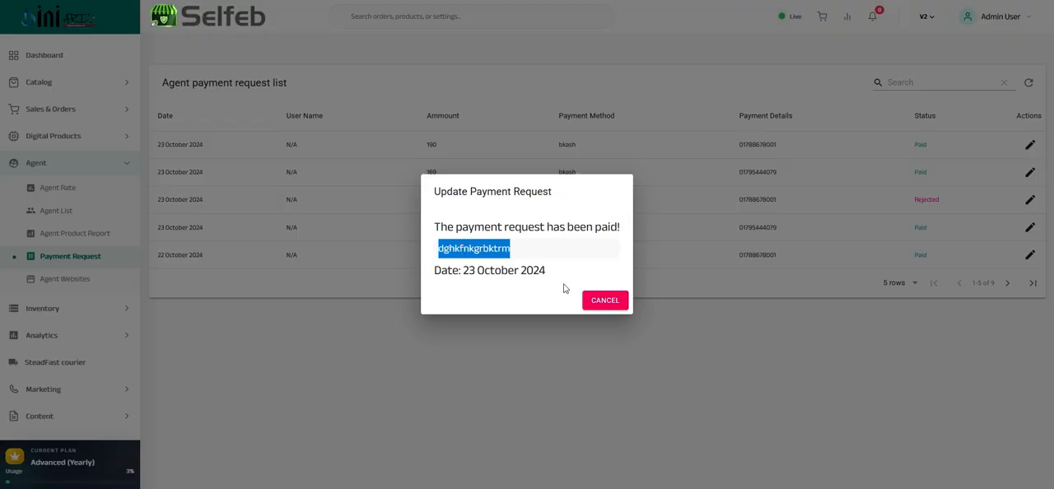
left_click(596, 303)
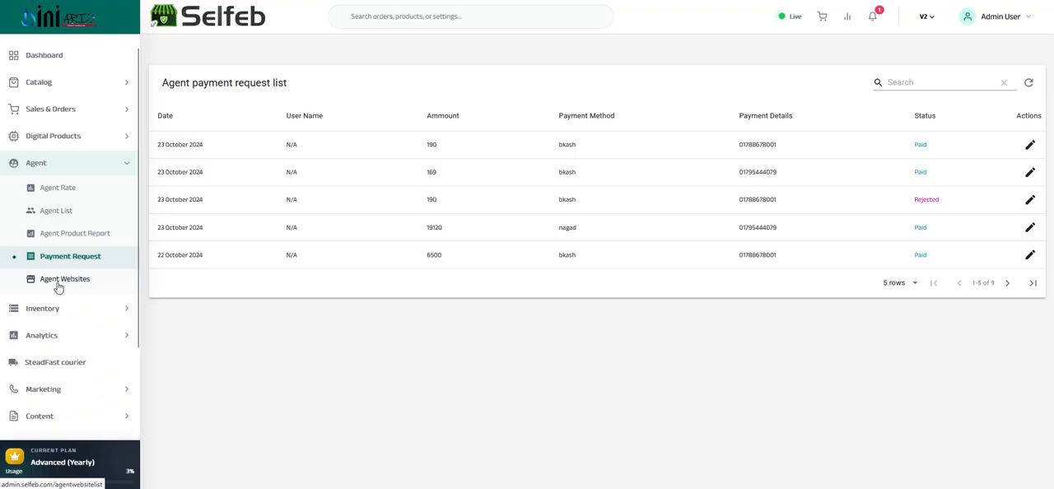
Open the agent website list and a new website form, and check its company name, domain, email, phone and address fields
left_click(60, 284)
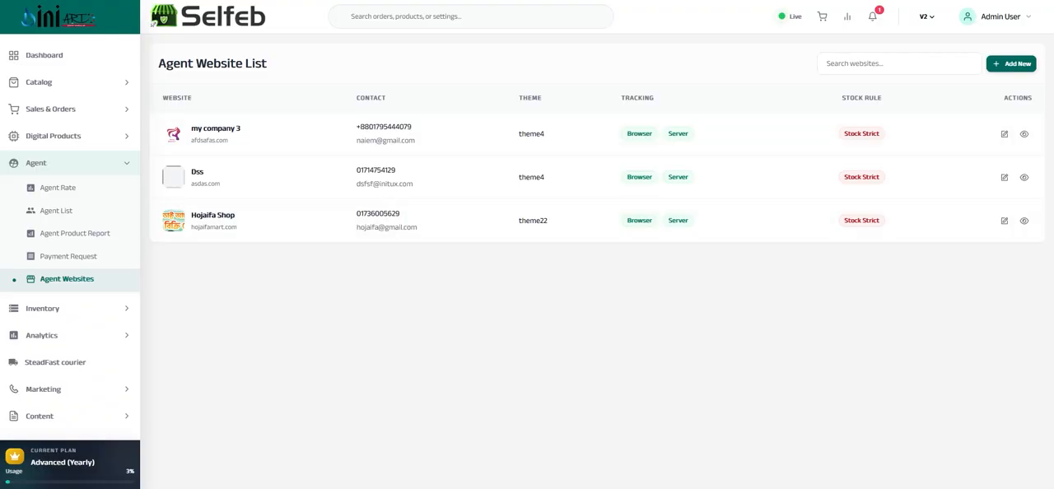
left_click(1003, 72)
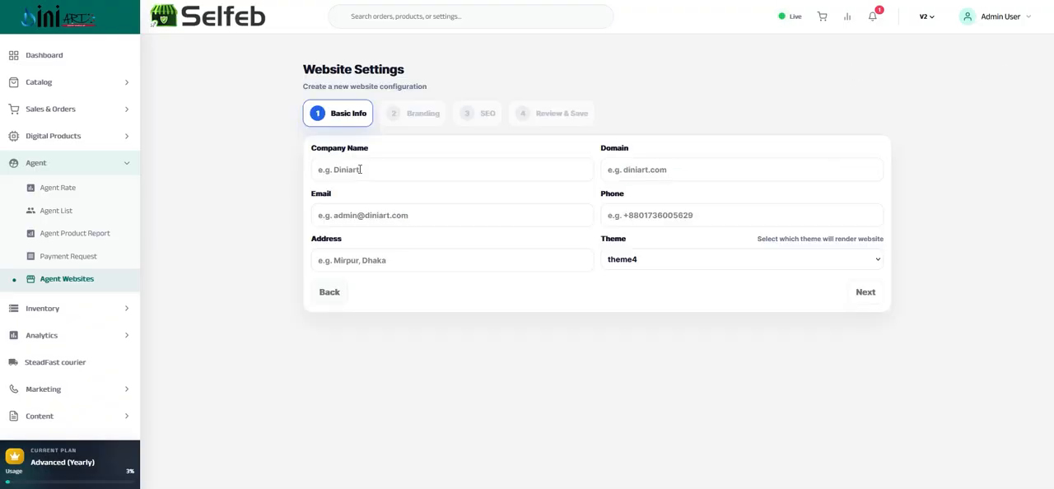
left_click(533, 168)
left_click(652, 169)
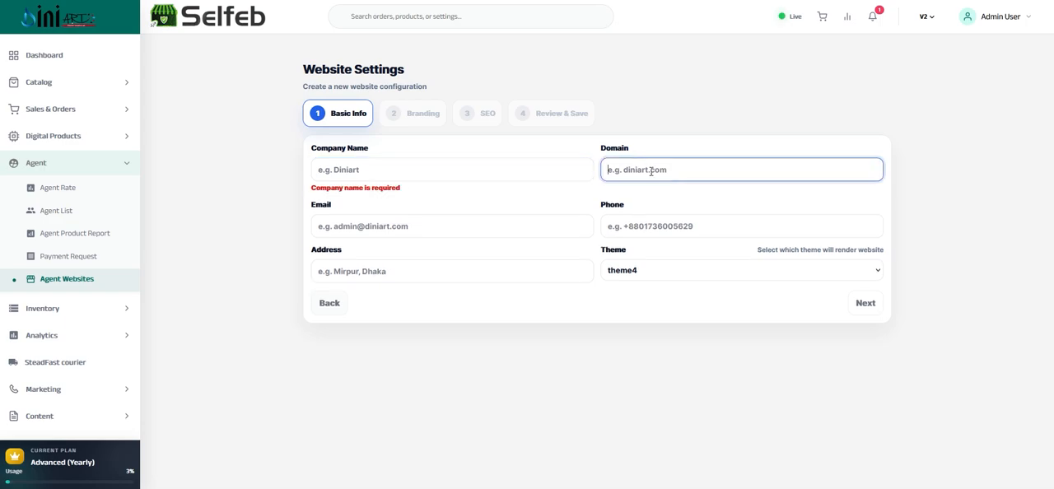
left_click(344, 231)
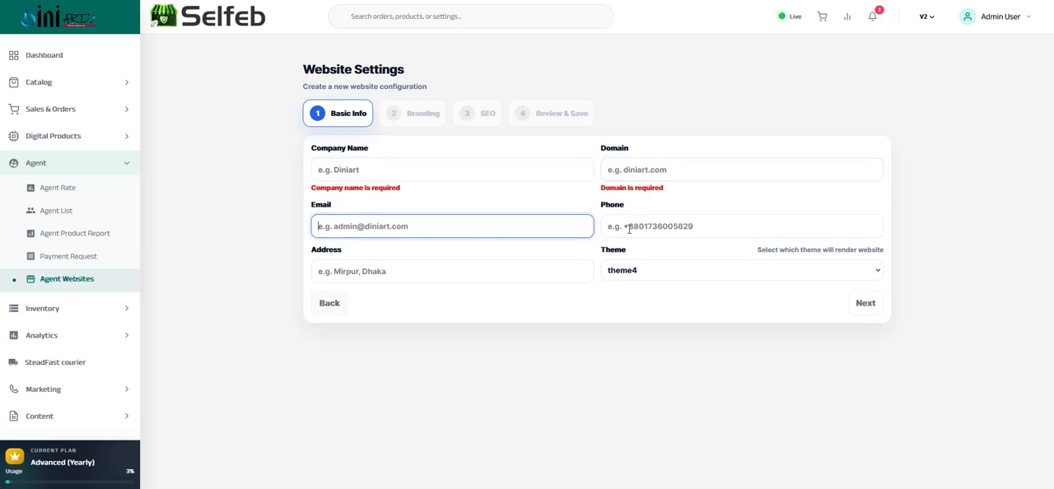
left_click(636, 170)
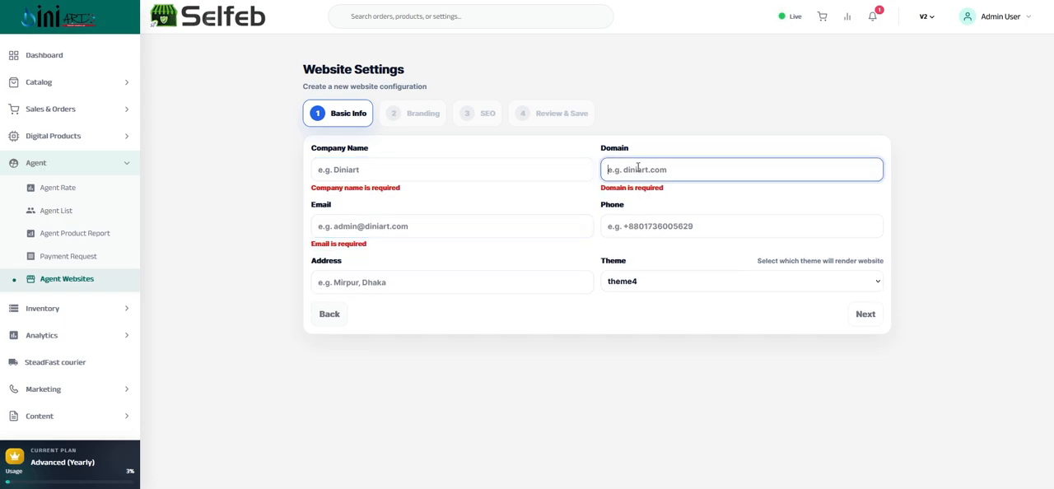
left_click(439, 227)
left_click(613, 229)
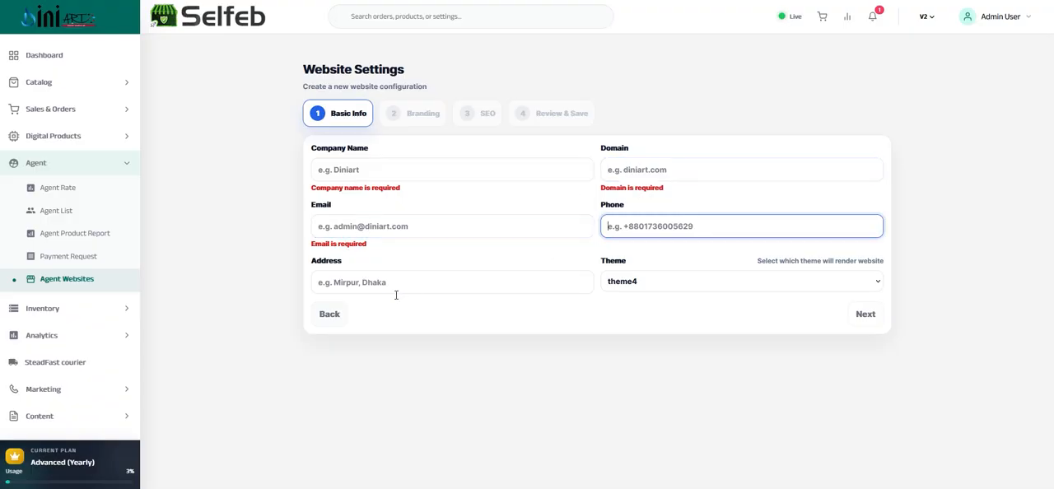
left_click(348, 288)
Browse the theme choices for the new agent website and close the list without picking another theme
left_click(695, 284)
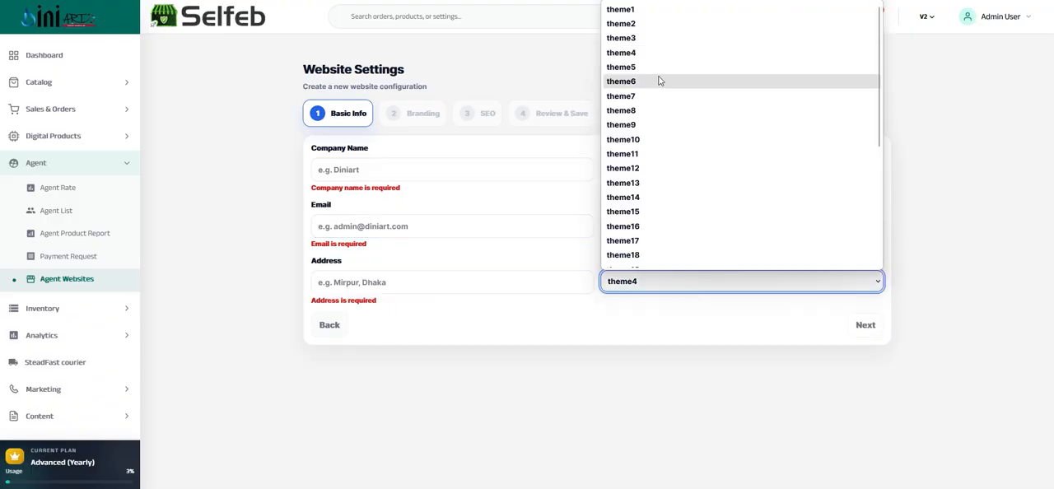
scroll(658, 162, "down", 3)
scroll(674, 170, "up", 3)
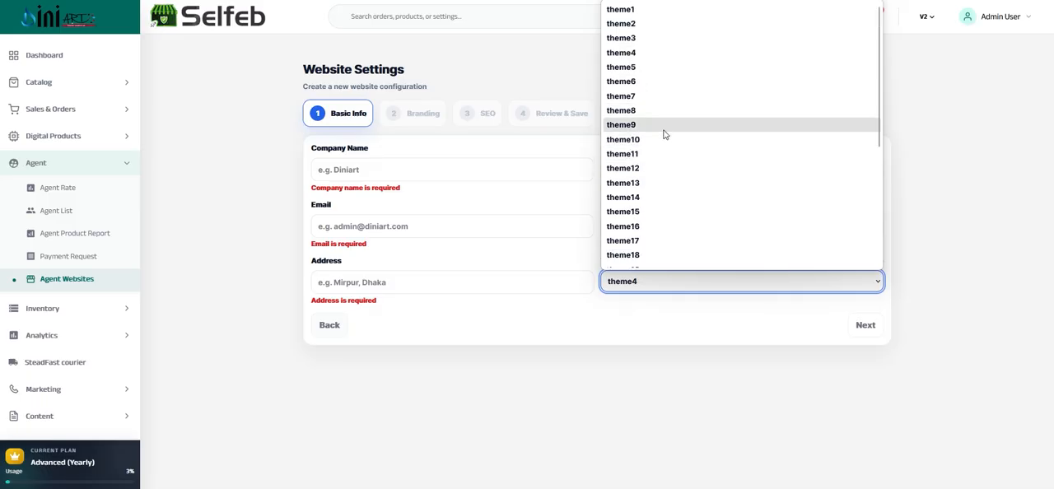
left_click(395, 135)
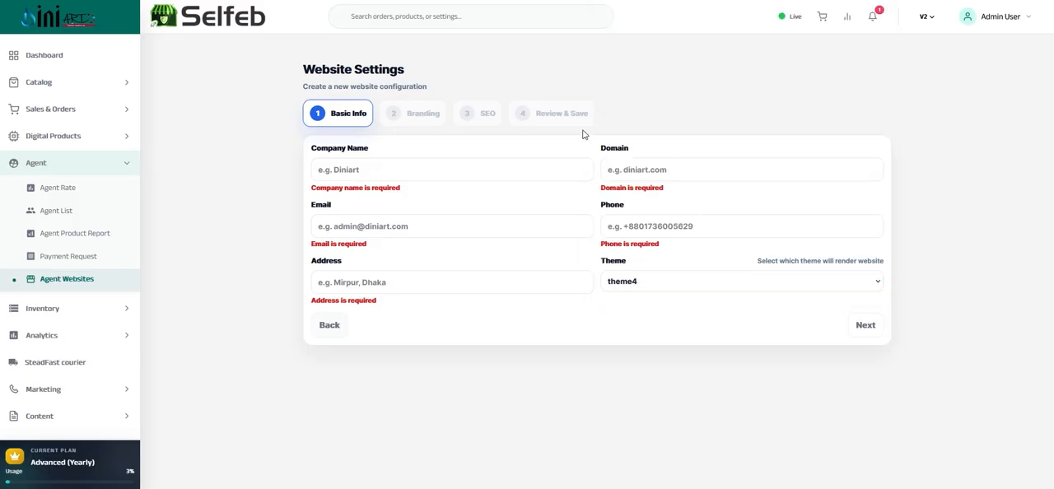
Open the agent website my company 3 for editing and advance to its branding settings to check the primary color field
left_click(56, 281)
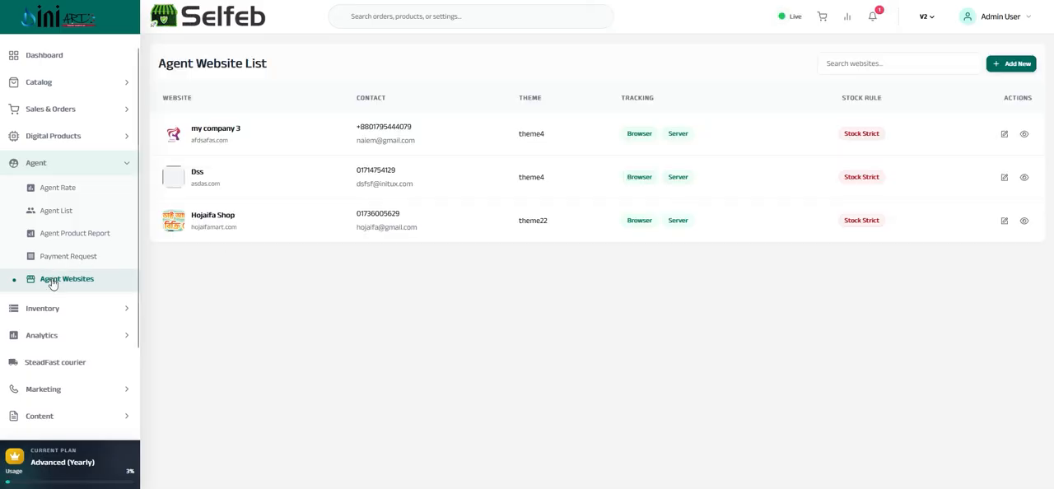
left_click(1003, 134)
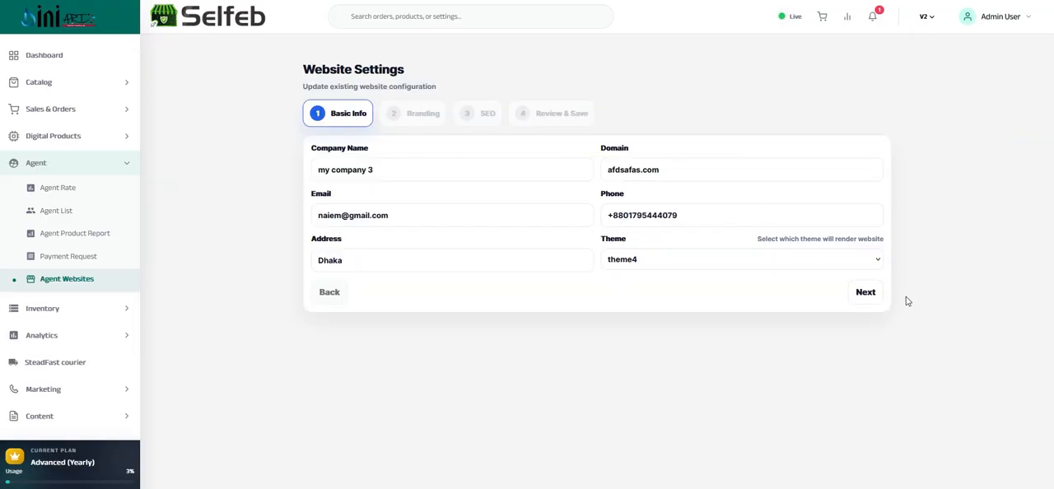
left_click(865, 293)
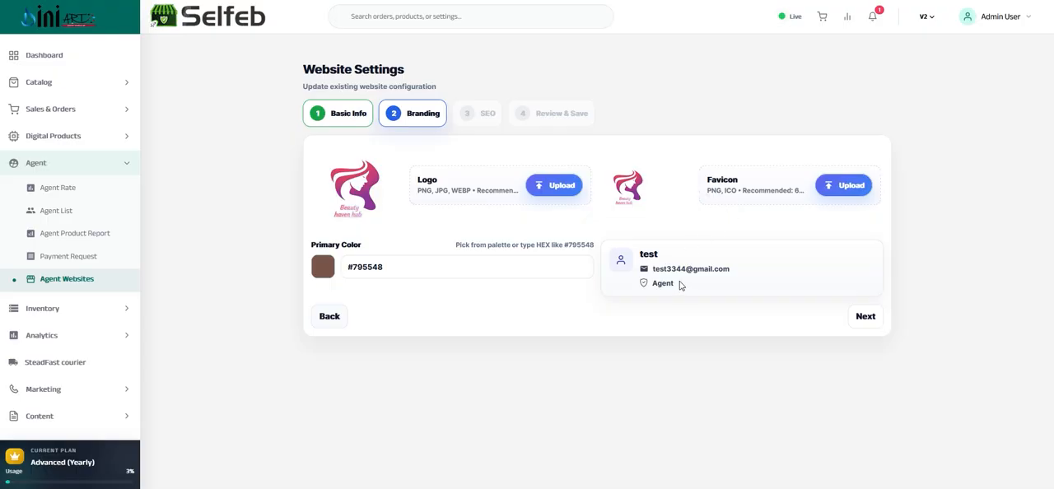
left_click(403, 265)
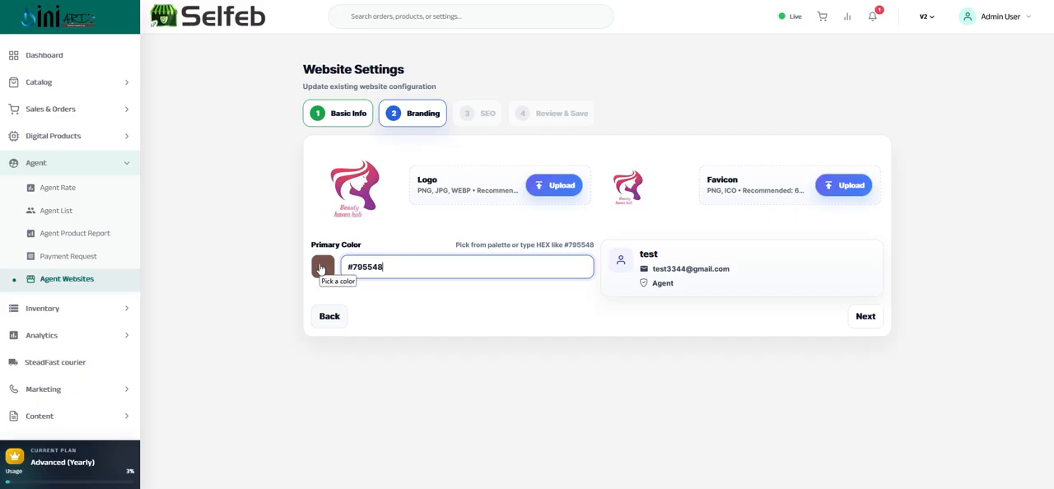
Advance through the website's SEO settings to the final review, and examine the basic info, SEO and assigned agent details
left_click(646, 276)
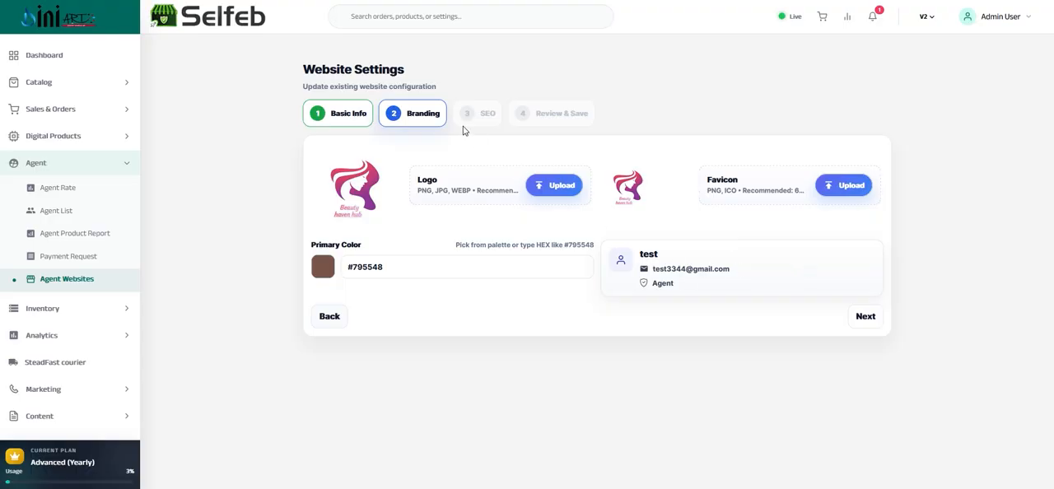
left_click(865, 318)
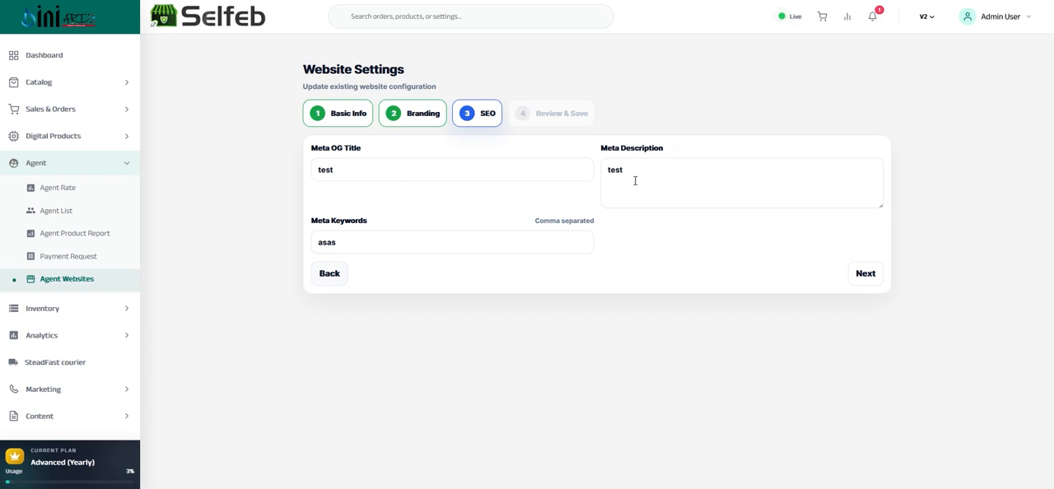
left_click(370, 240)
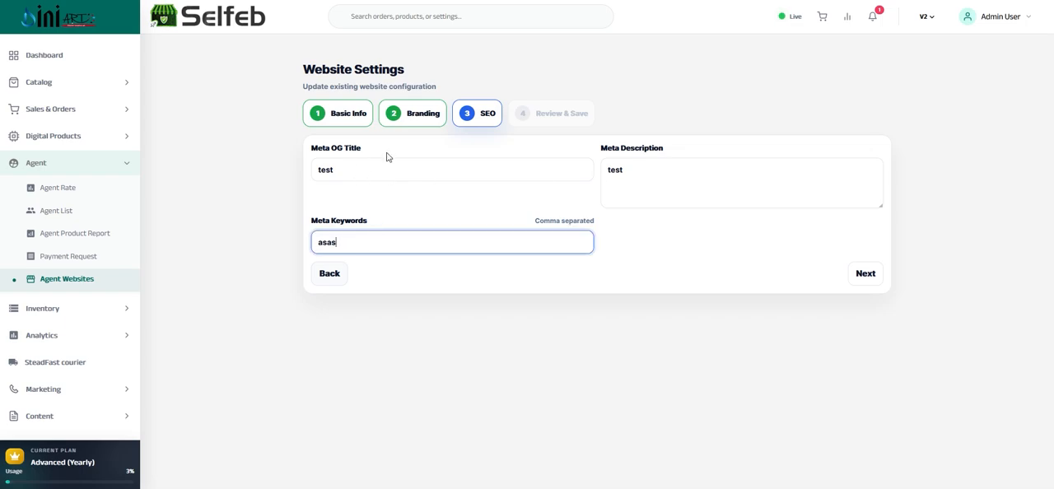
left_click(863, 276)
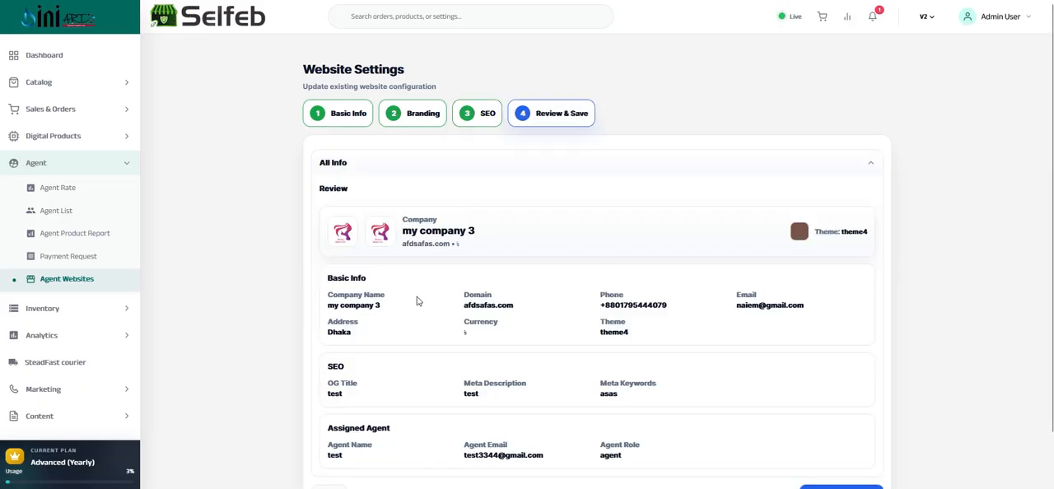
scroll(445, 329, "down", 2)
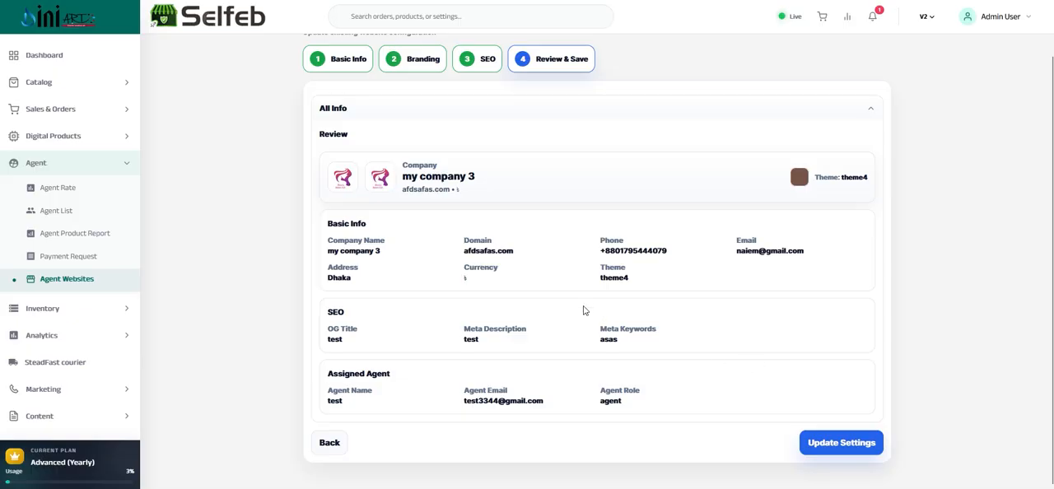
scroll(621, 266, "up", 1)
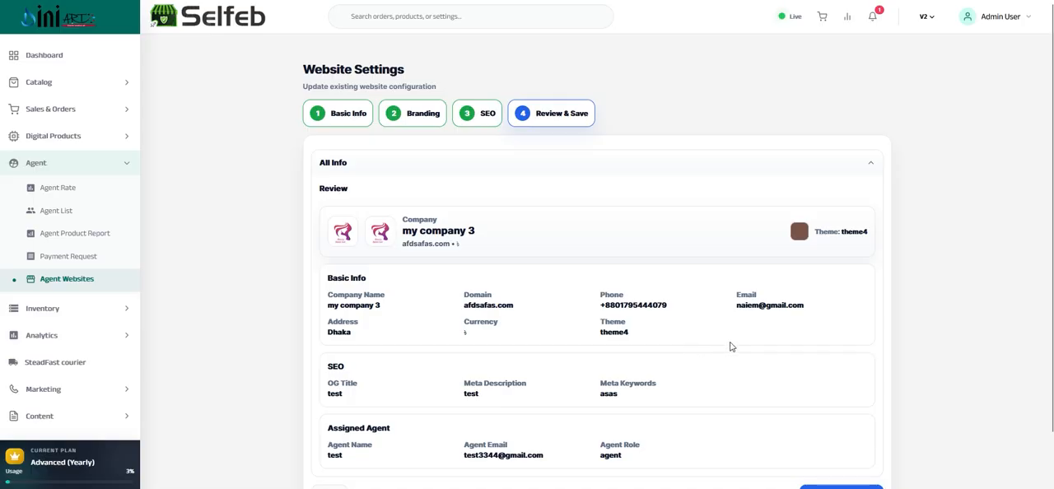
scroll(726, 349, "down", 1)
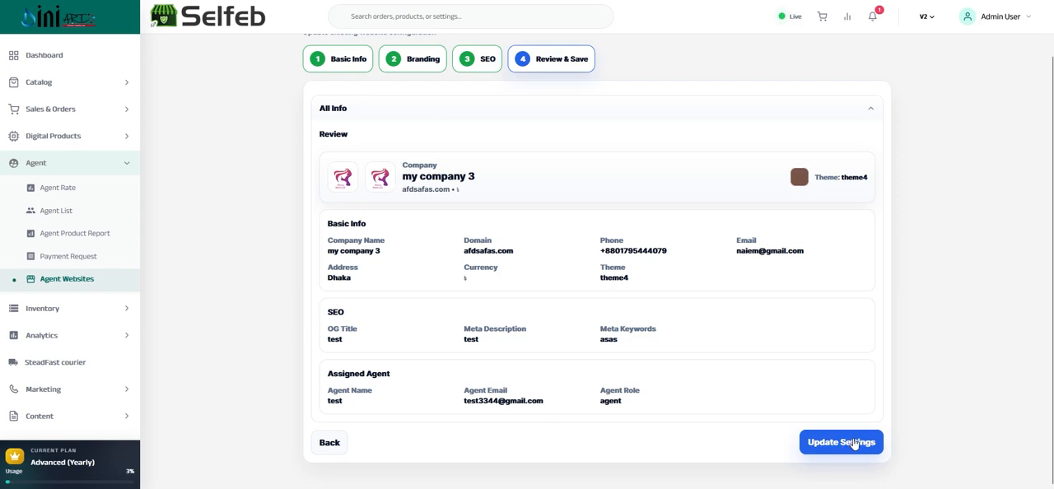
Open the inventory warehouse list and a new warehouse form, and check its name and address fields
left_click(39, 167)
left_click(43, 195)
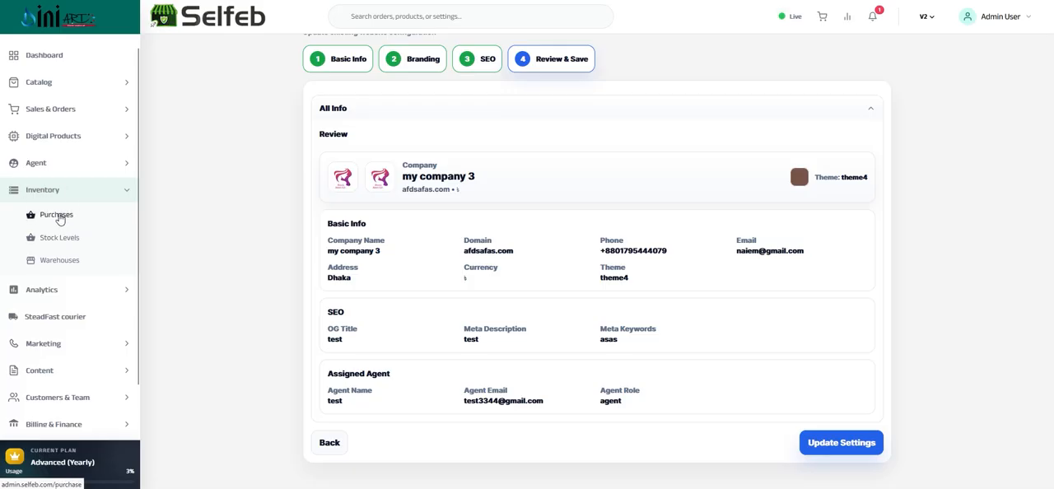
left_click(53, 263)
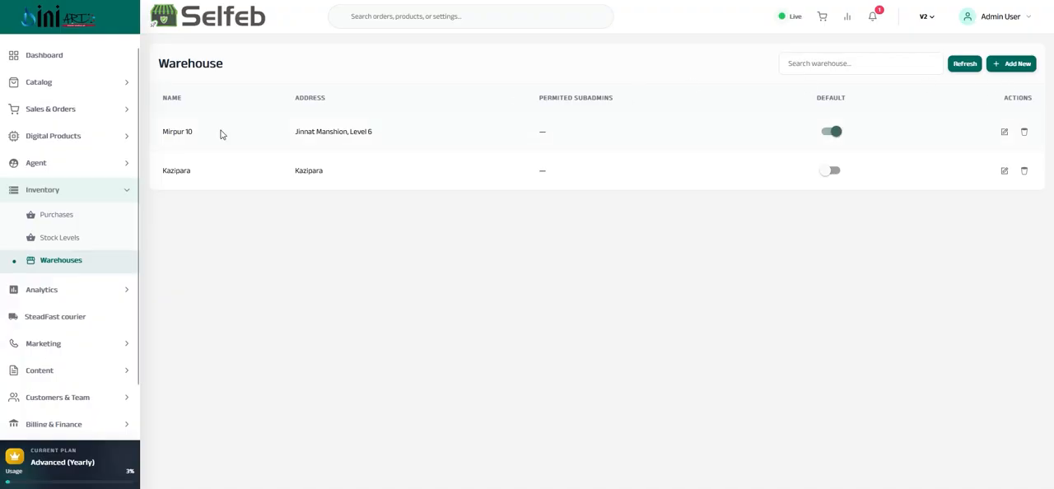
left_click(1018, 65)
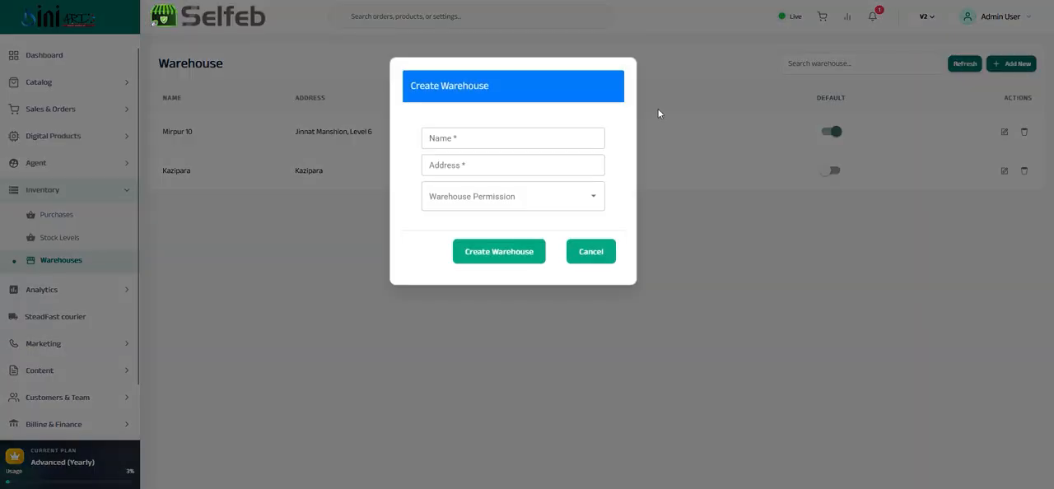
left_click(467, 134)
left_click(458, 164)
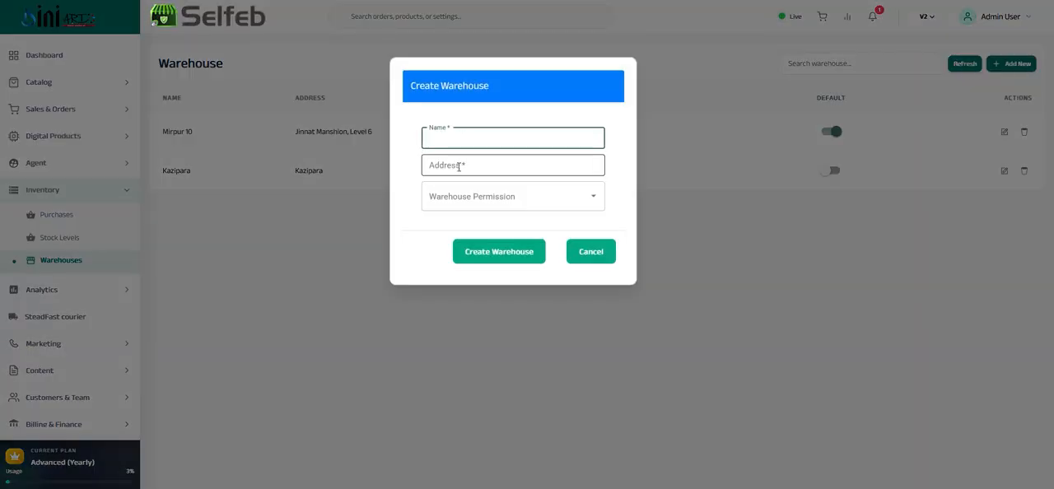
Try granting two users warehouse permission on the new warehouse form, remove both, and cancel the warehouse creation
left_click(485, 194)
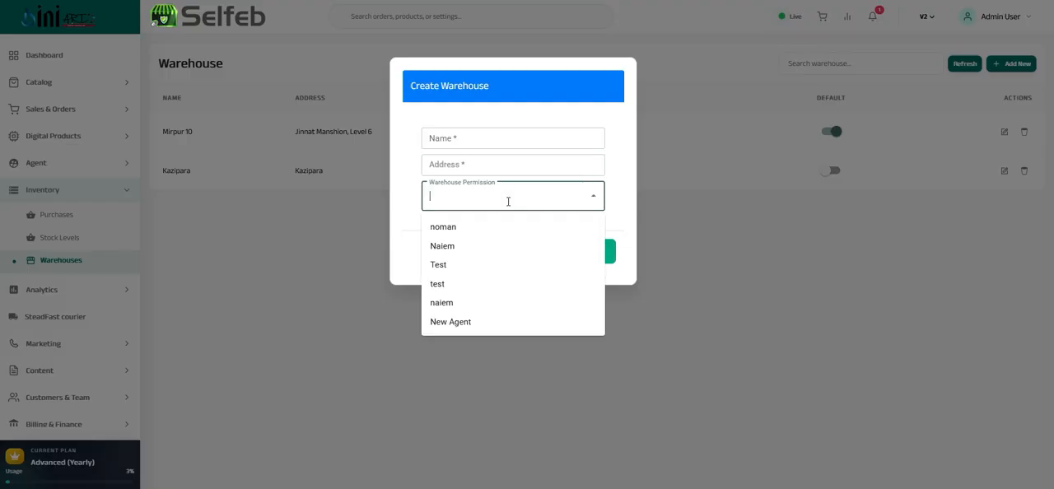
left_click(467, 247)
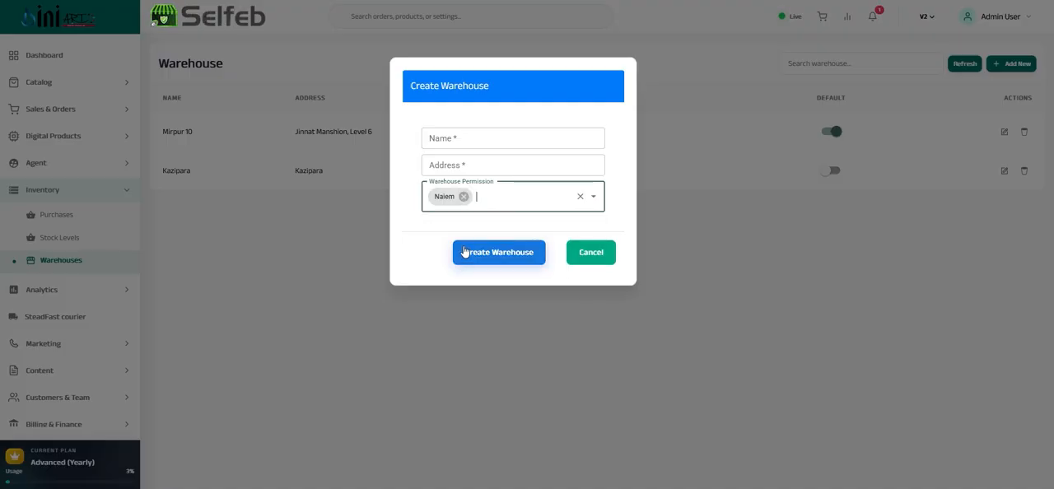
left_click(512, 198)
left_click(461, 286)
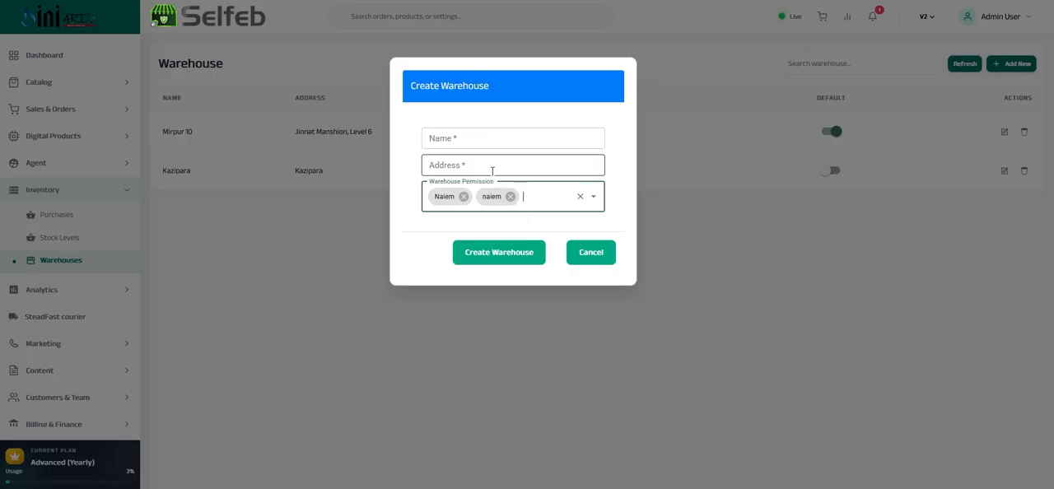
left_click(510, 196)
left_click(463, 197)
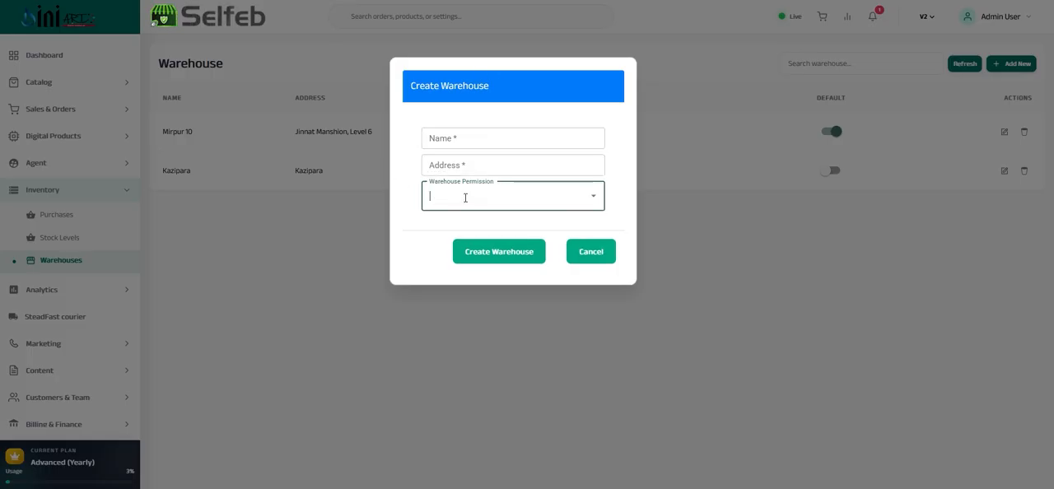
left_click(430, 238)
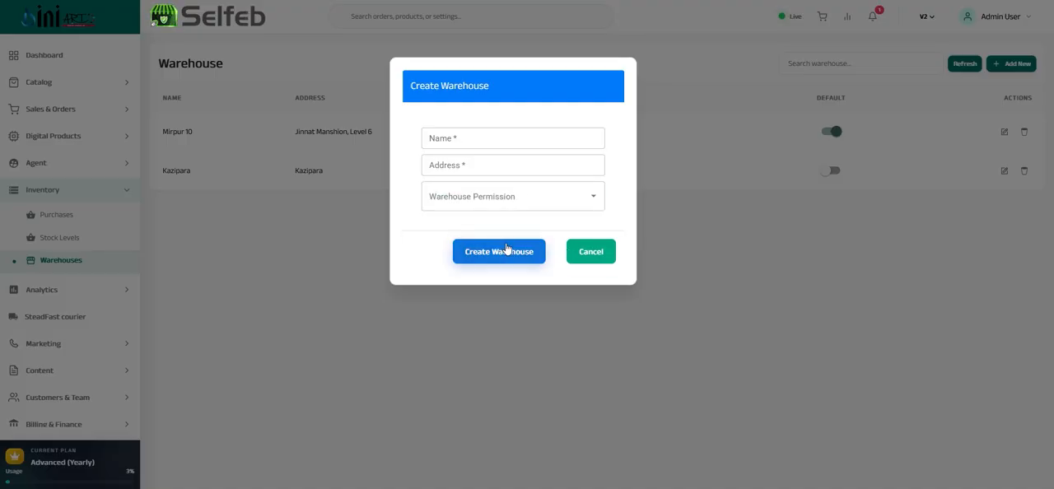
left_click(590, 252)
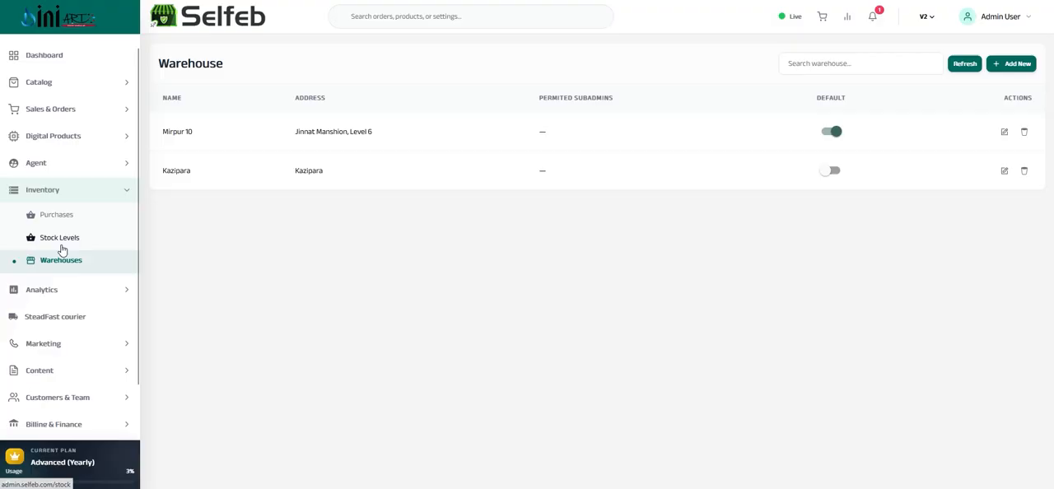
Open the inventory purchase list and examine the purchase's vendor, warehouse, total bill, paid, due, date and status values
left_click(61, 219)
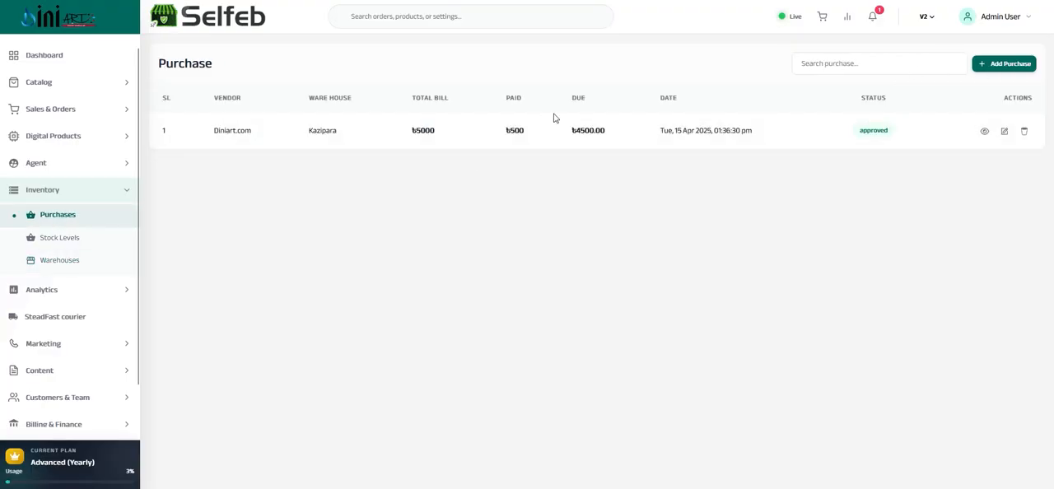
left_click_drag(208, 133, 781, 178)
left_click(781, 178)
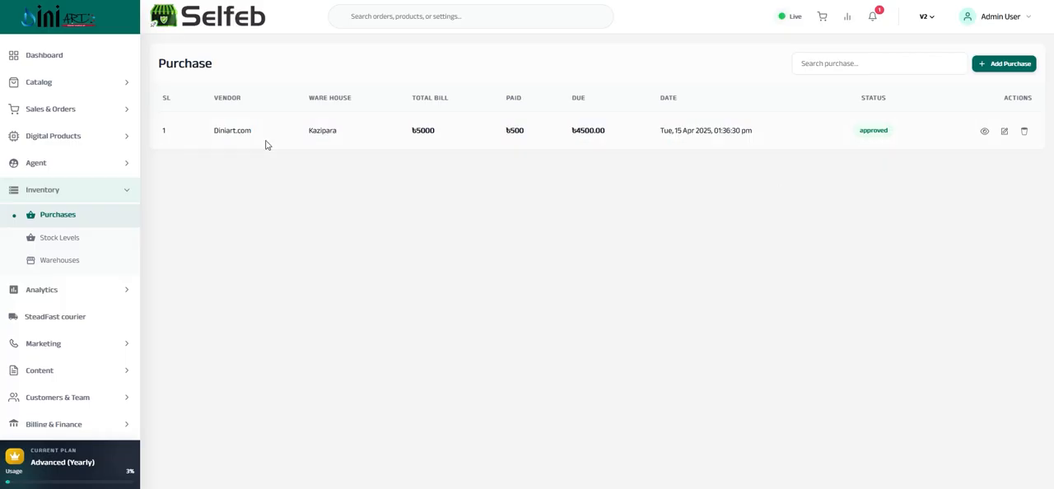
double_click(223, 128)
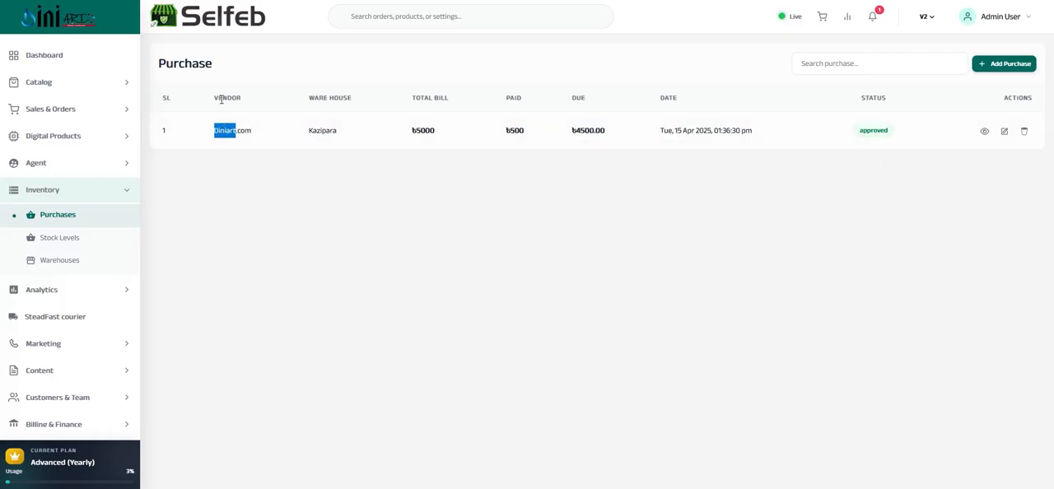
triple_click(223, 129)
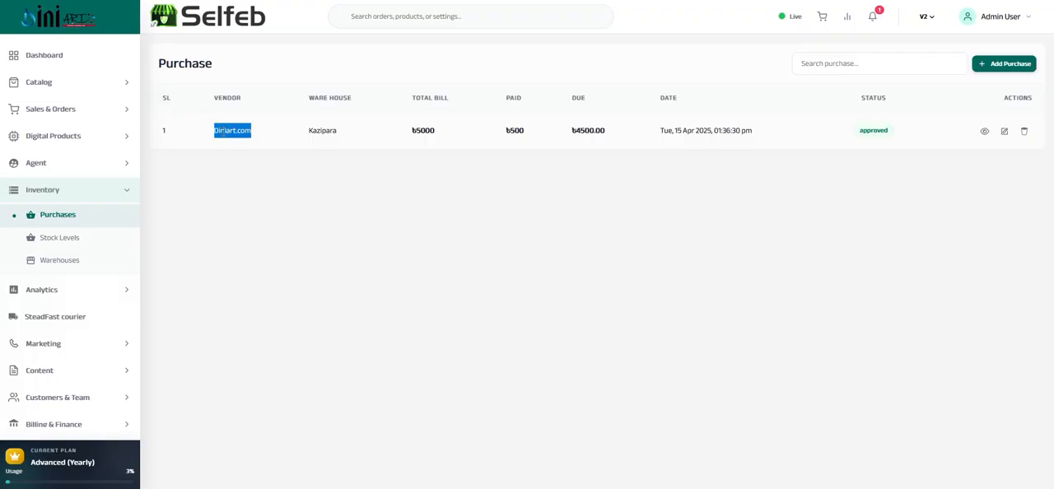
left_click(315, 130)
double_click(314, 130)
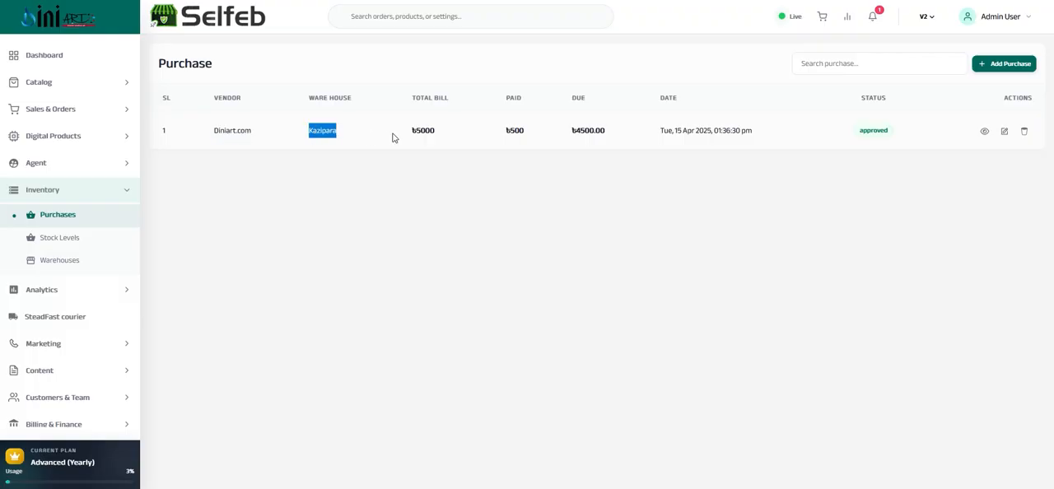
double_click(423, 130)
left_click(516, 130)
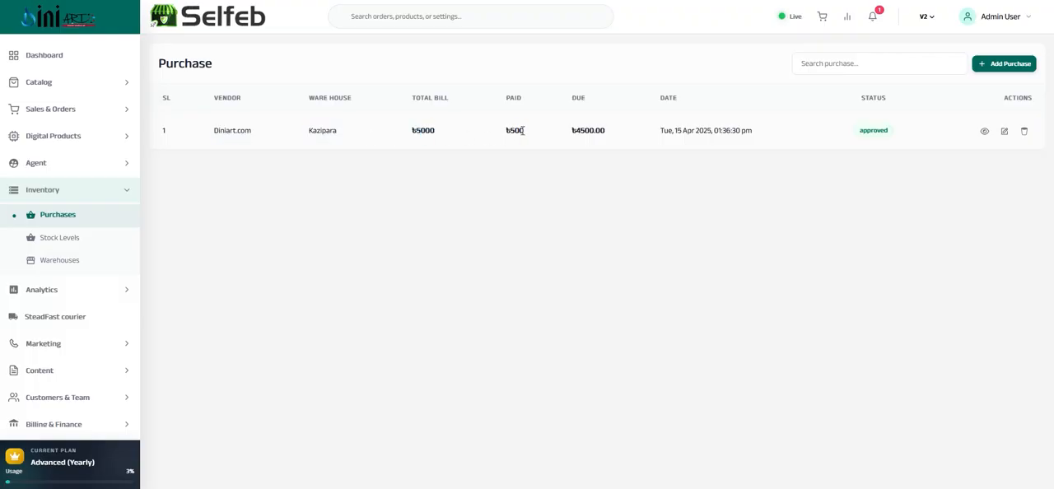
double_click(516, 130)
triple_click(583, 129)
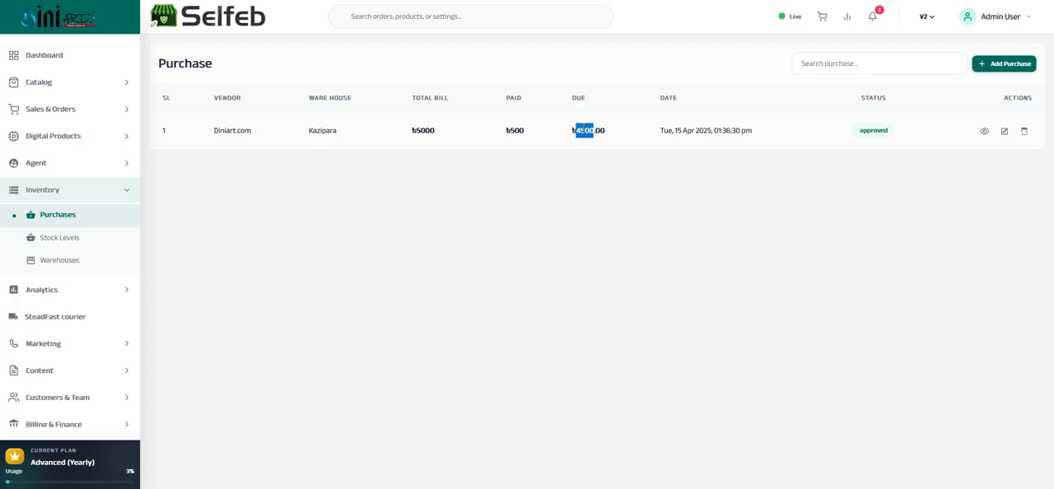
double_click(581, 129)
triple_click(672, 129)
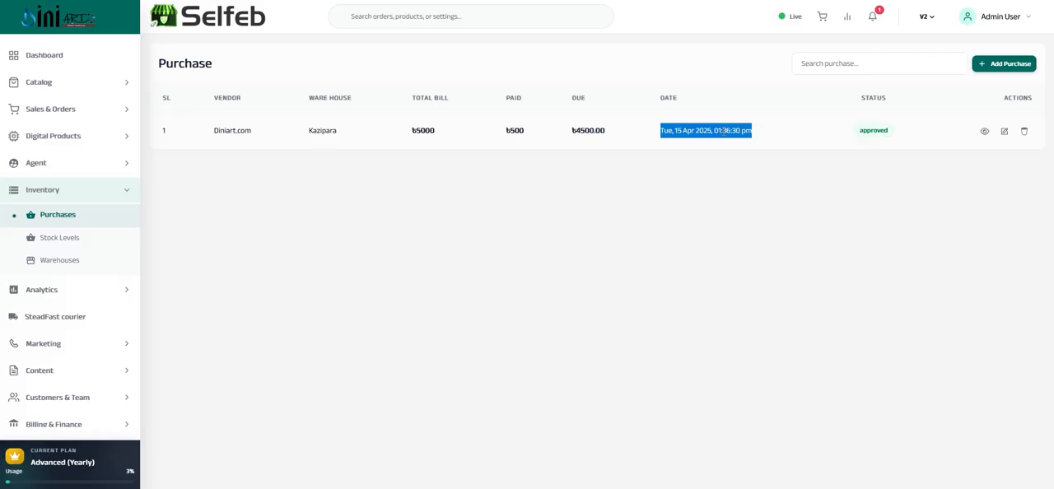
double_click(866, 129)
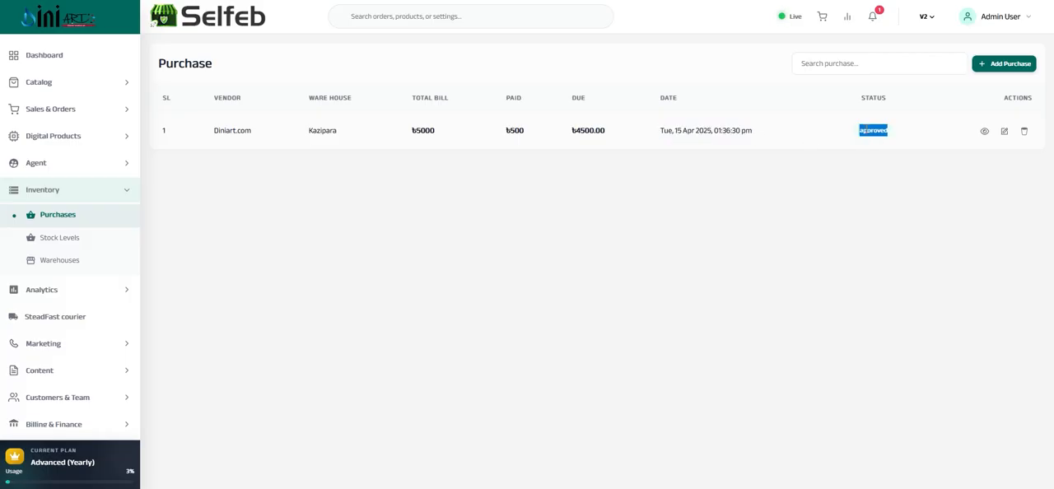
Open a new purchase form and check the vendor and warehouse choices without changing them
left_click(1003, 65)
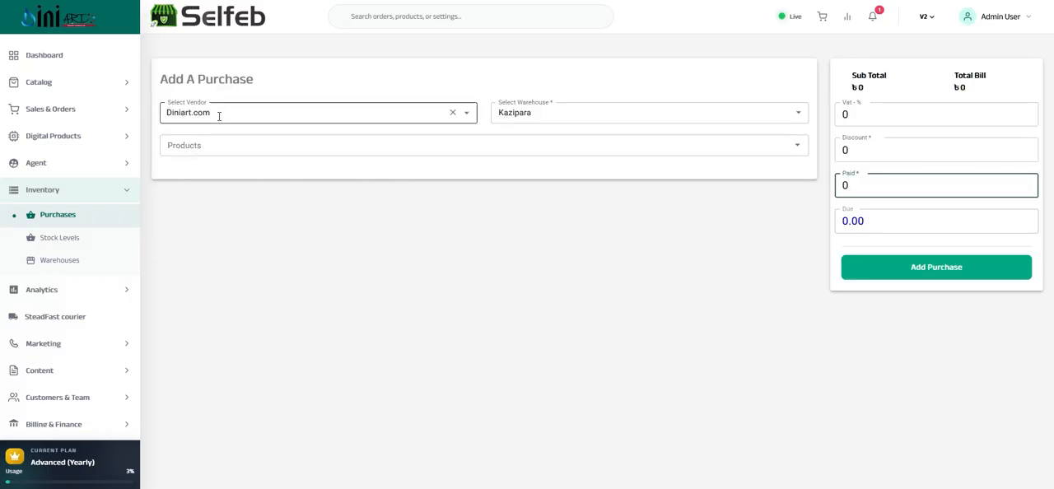
left_click(289, 117)
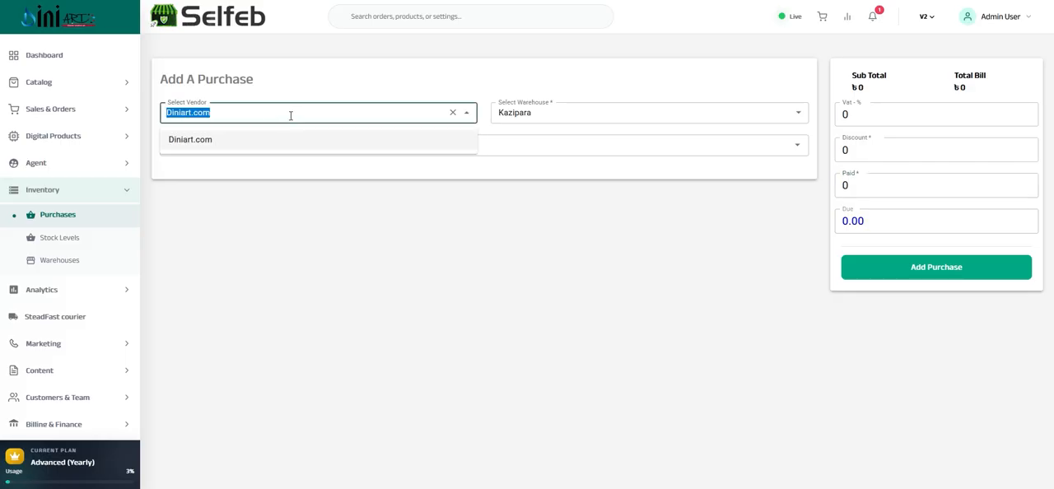
left_click(291, 114)
left_click(230, 207)
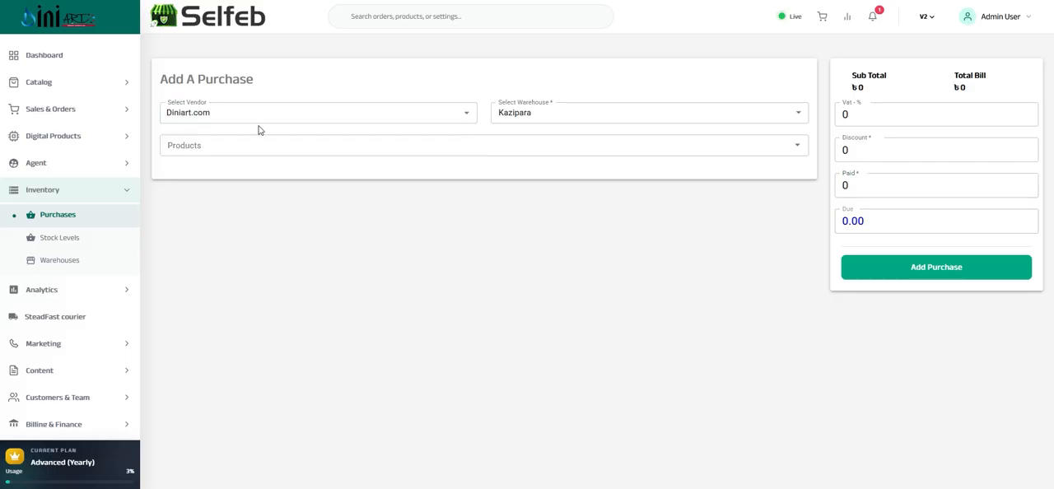
left_click(556, 111)
left_click(556, 111)
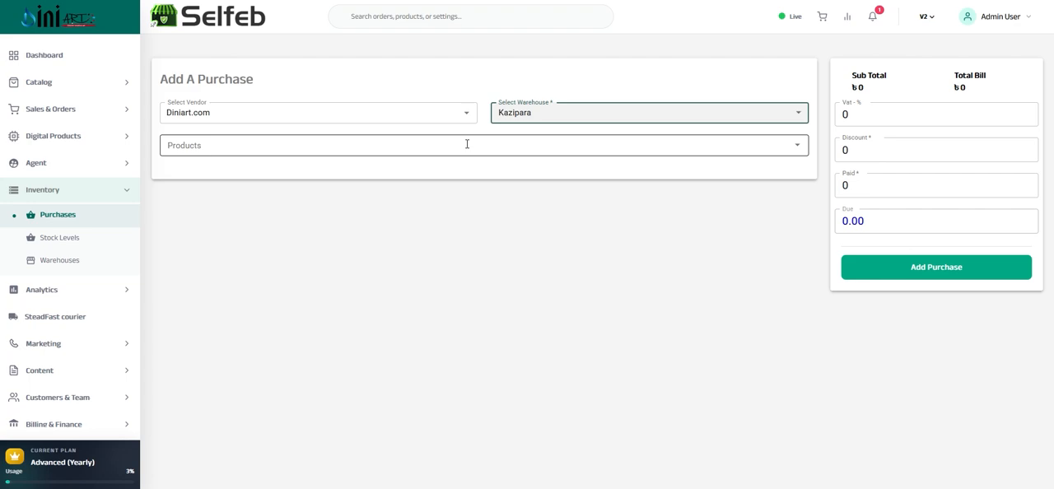
Clear the purchase's vendor, select Diniart.com again, and keep Kazipara as the warehouse
left_click(453, 113)
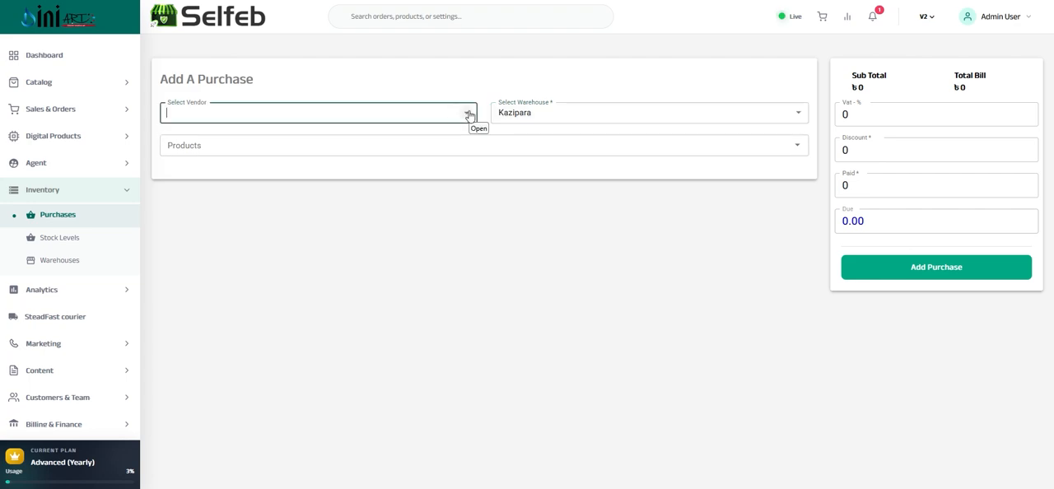
left_click(467, 114)
left_click(219, 144)
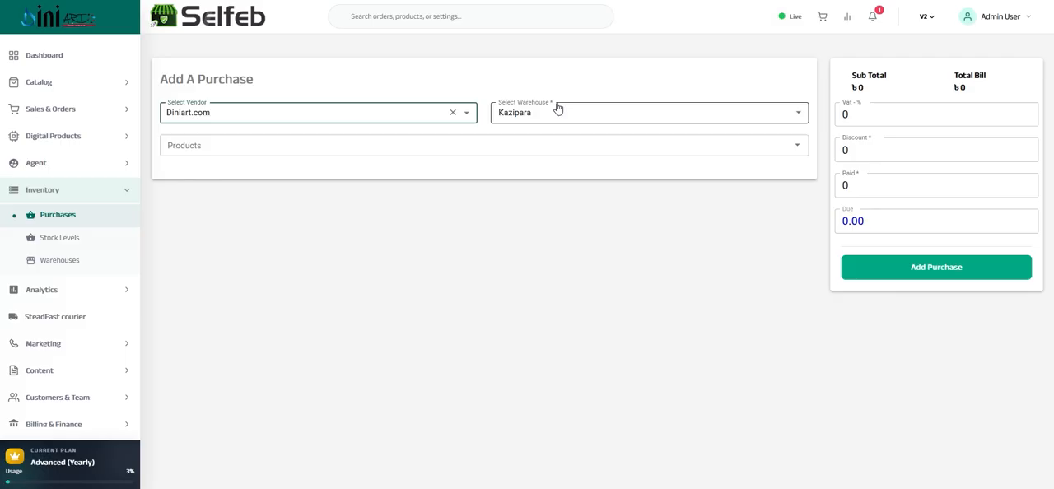
left_click(796, 113)
left_click(798, 116)
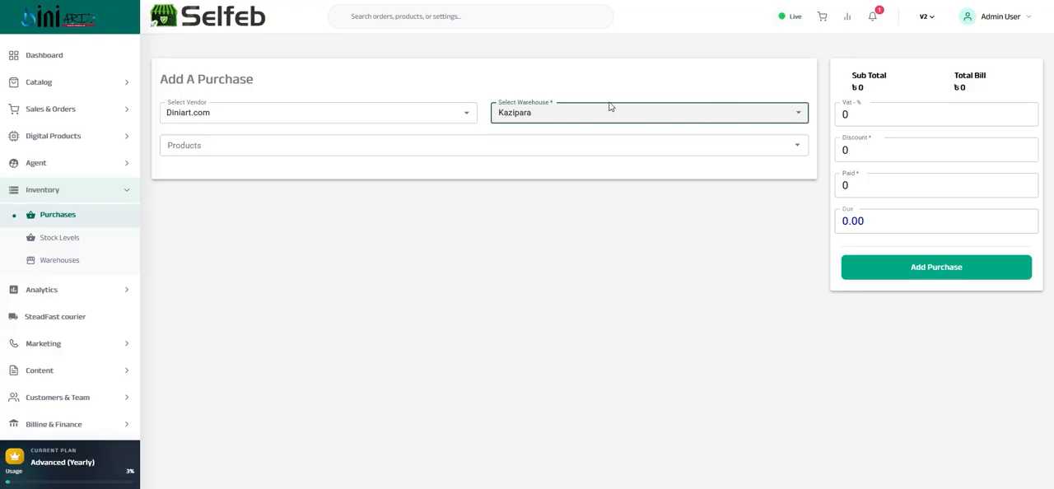
Add the Luxury Feather Design Wall Clock (OvalClockFeather) to the purchase and choose the 11x18 Inch size
left_click(234, 155)
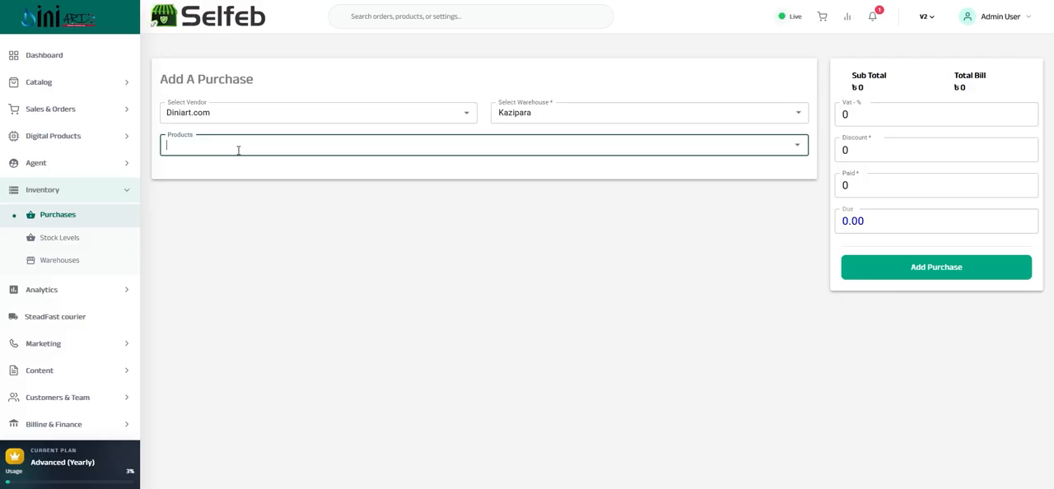
type("ov")
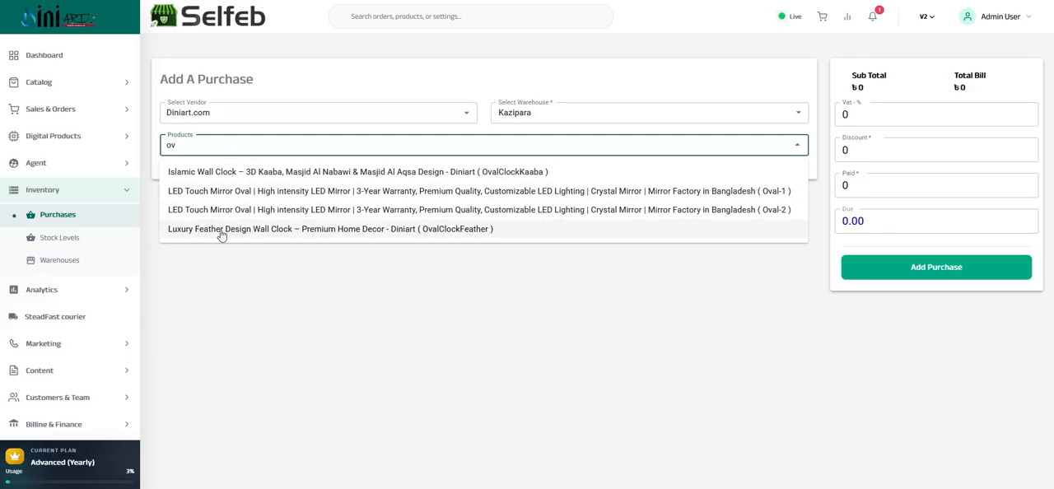
left_click(221, 230)
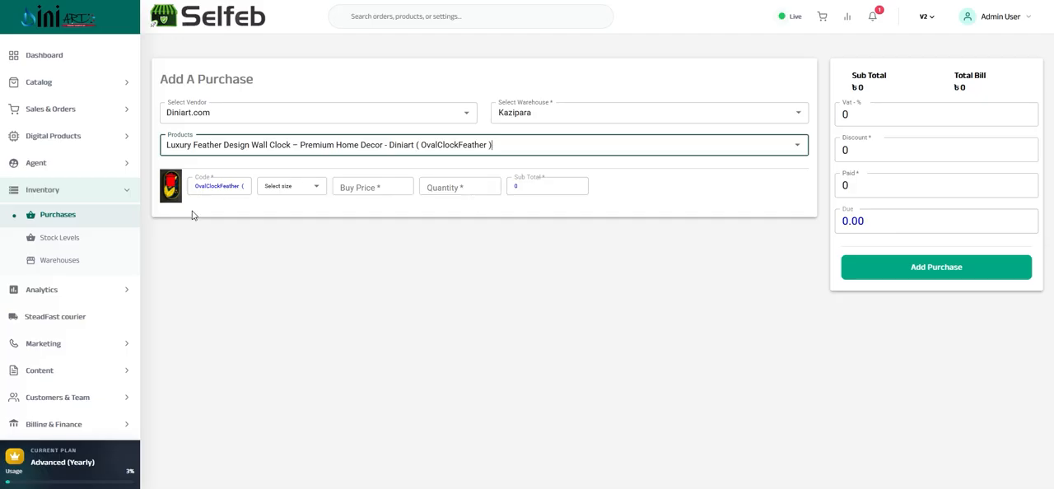
left_click(207, 187)
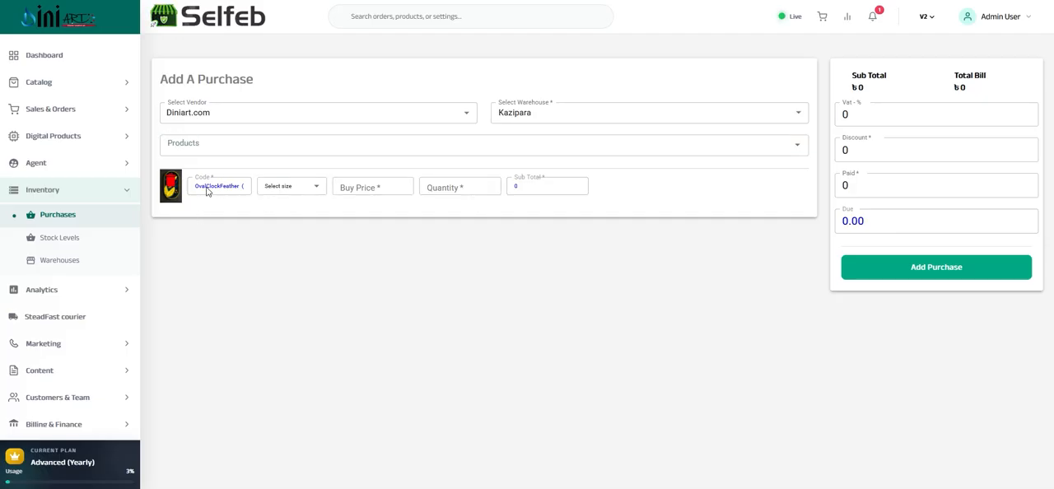
triple_click(208, 189)
left_click(233, 204)
left_click(273, 191)
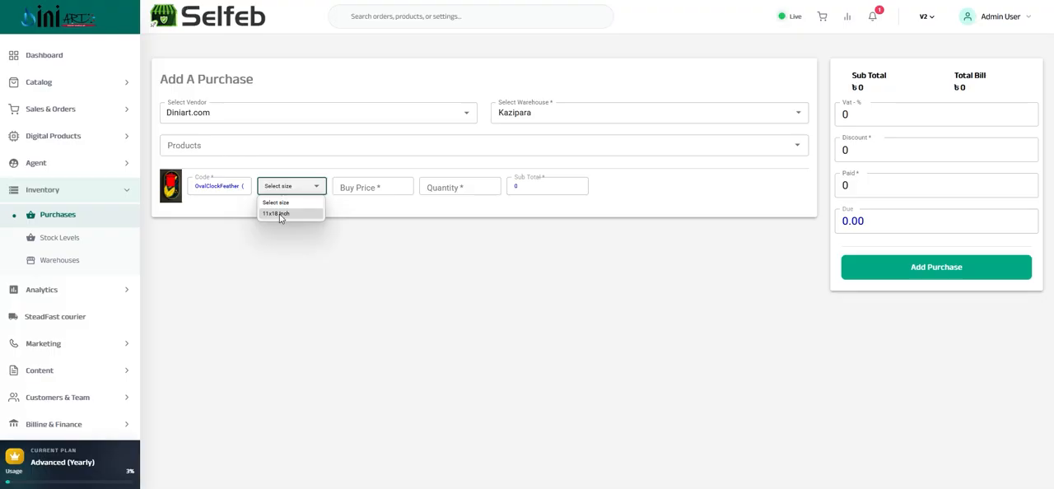
left_click(281, 216)
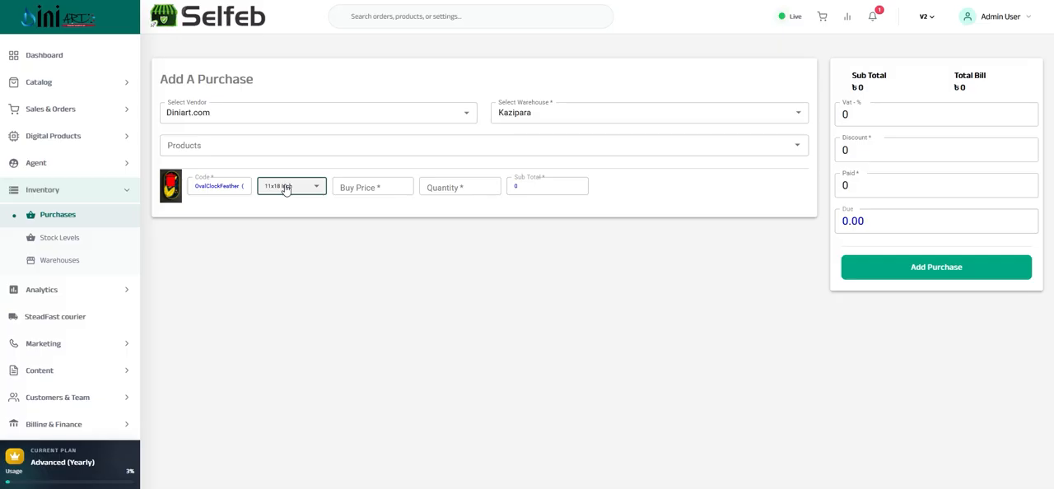
Set the feather wall clock's buy price to 500 and its quantity to 10
left_click(349, 188)
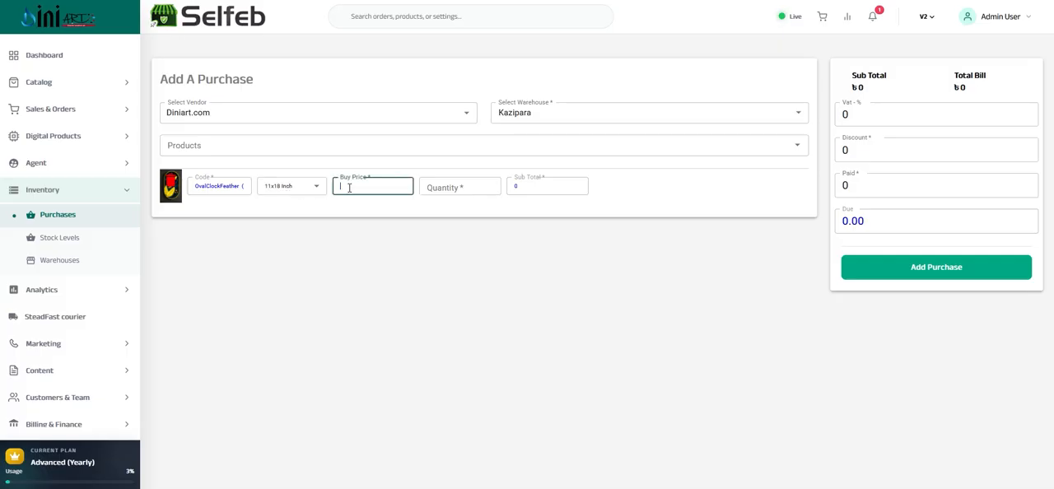
type("500")
left_click(450, 189)
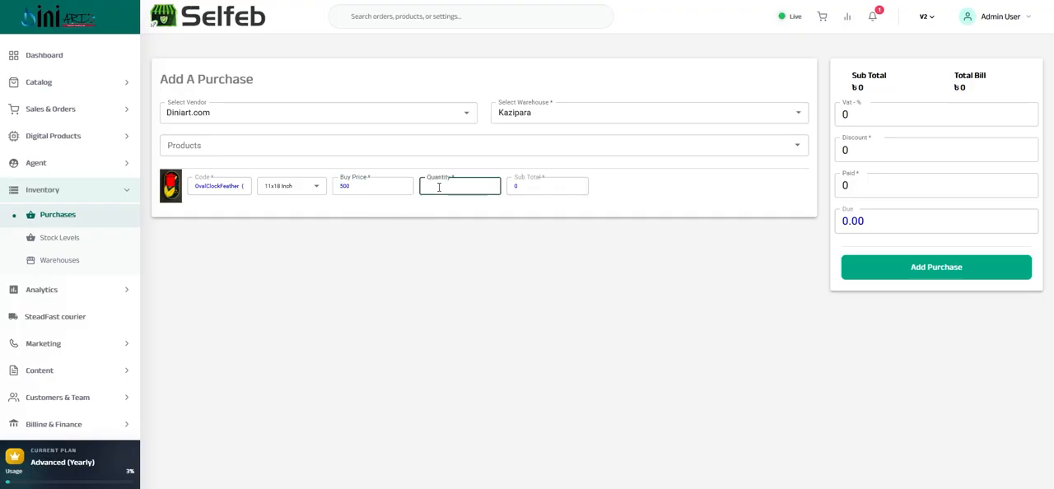
type("10")
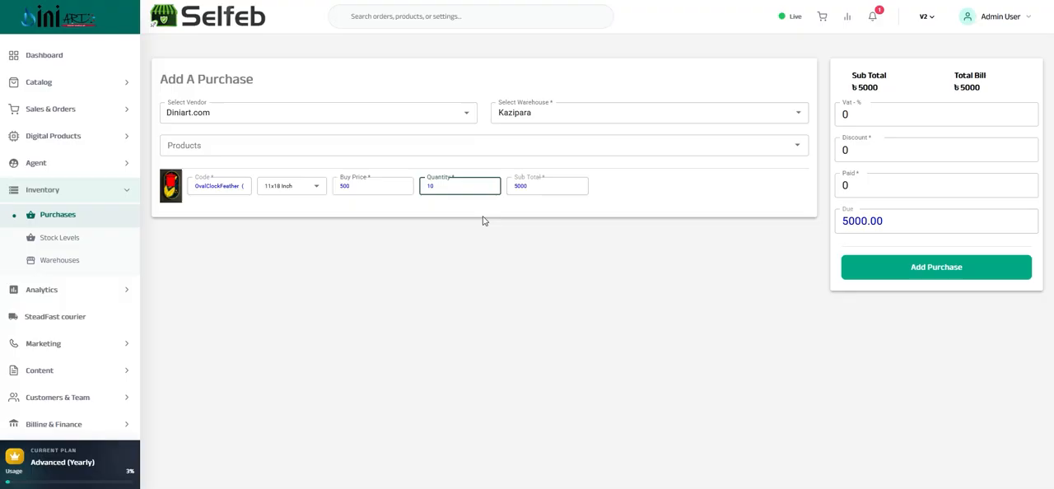
Add the Allah & Mohammad Acrylic Mirror Calligraphy Combo Set to the purchase in 8x12 inch size and Silver color
left_click(183, 142)
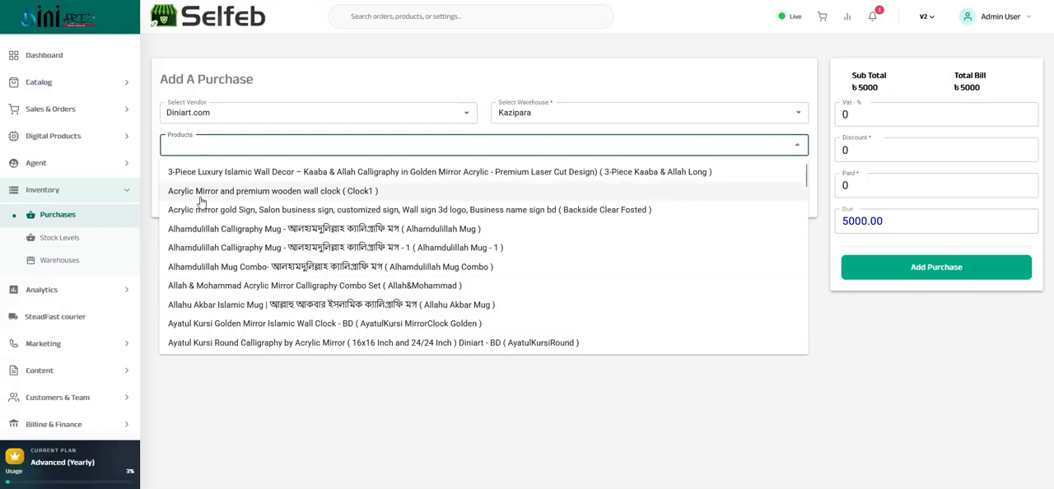
left_click(207, 286)
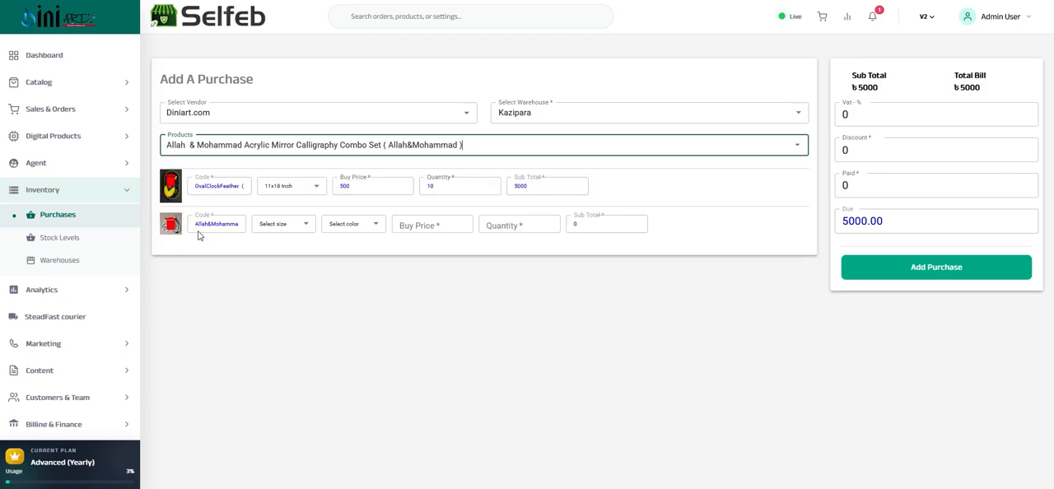
left_click(268, 230)
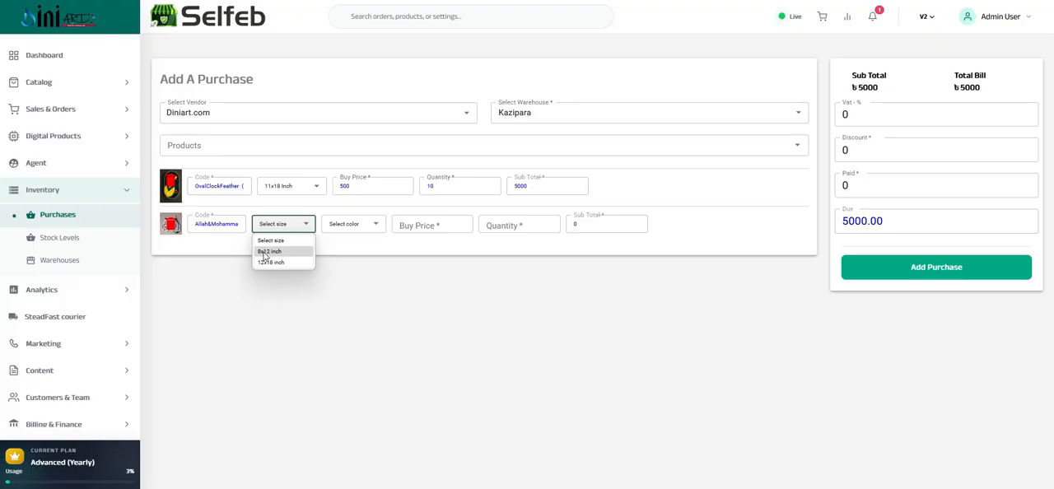
left_click(268, 251)
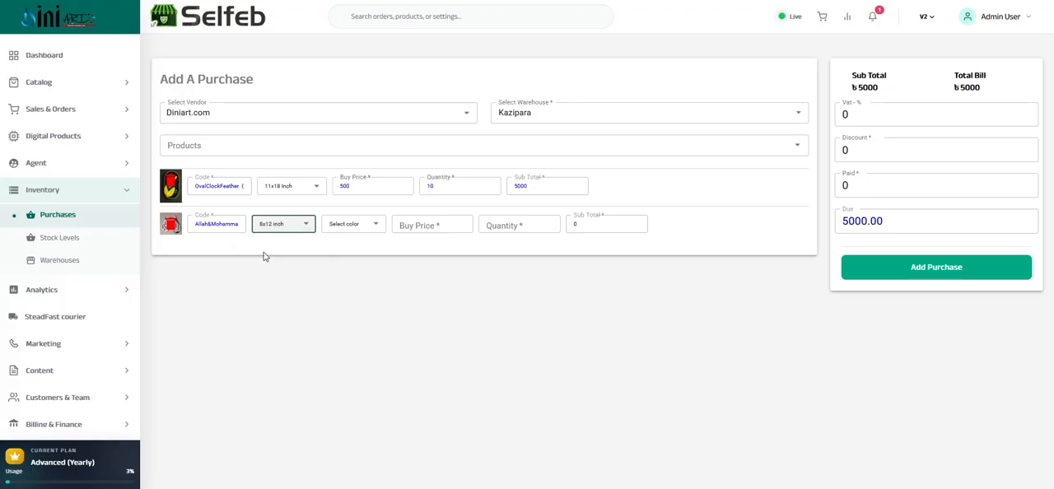
left_click(351, 225)
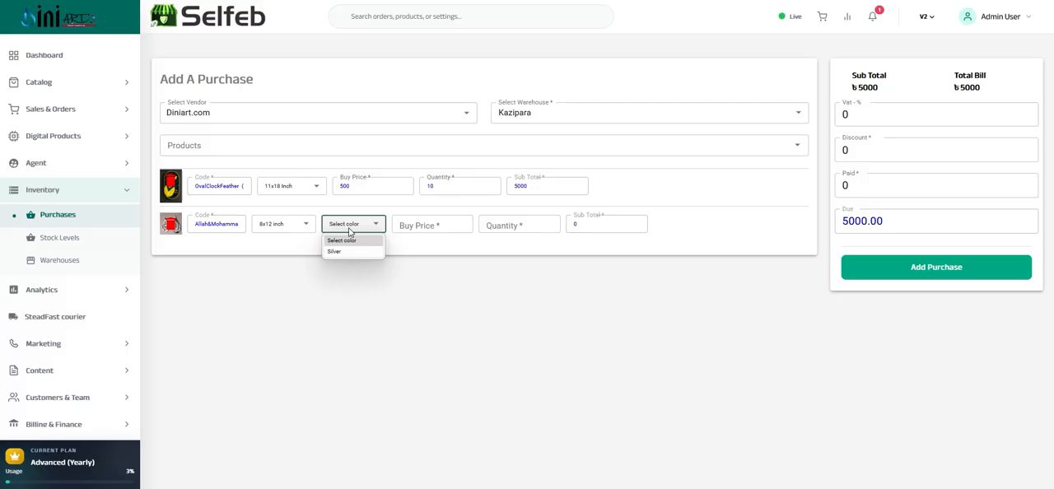
left_click(338, 251)
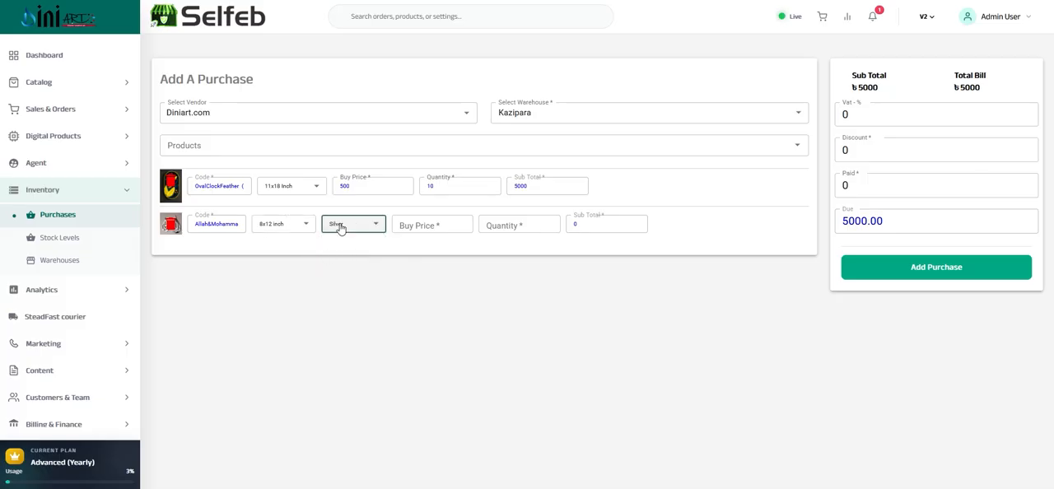
Set the 8x12 inch combo set's buy price to 200 and quantity to 5, keeping its size after checking the size choices
left_click(411, 224)
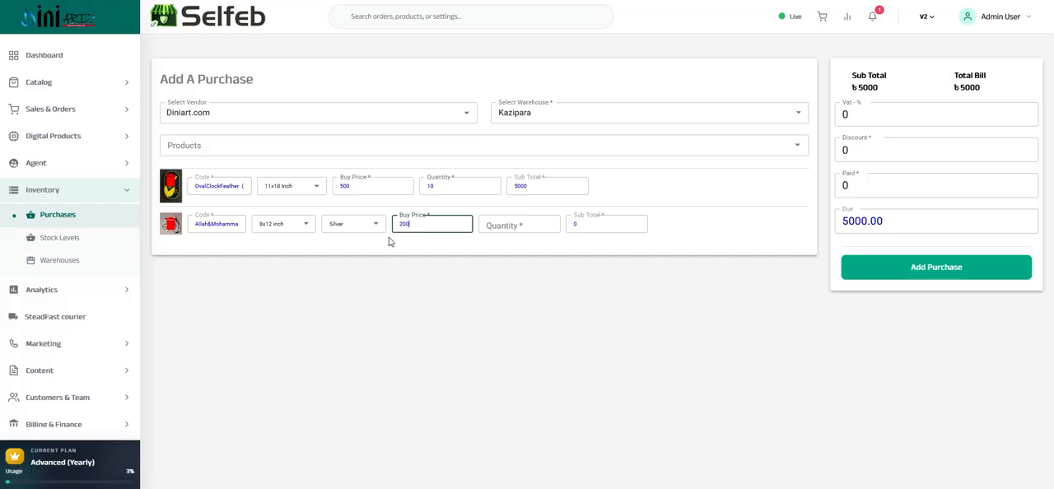
left_click(522, 226)
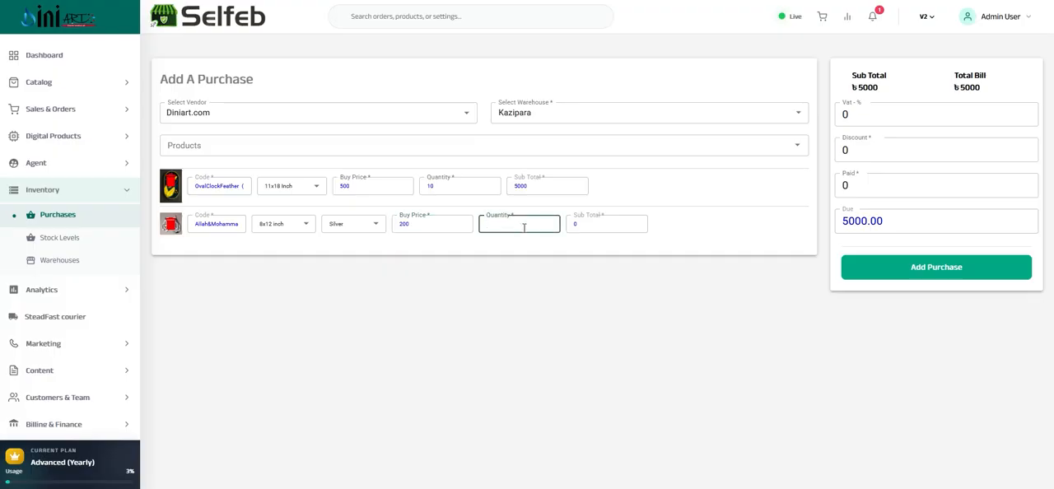
type("5")
left_click(265, 225)
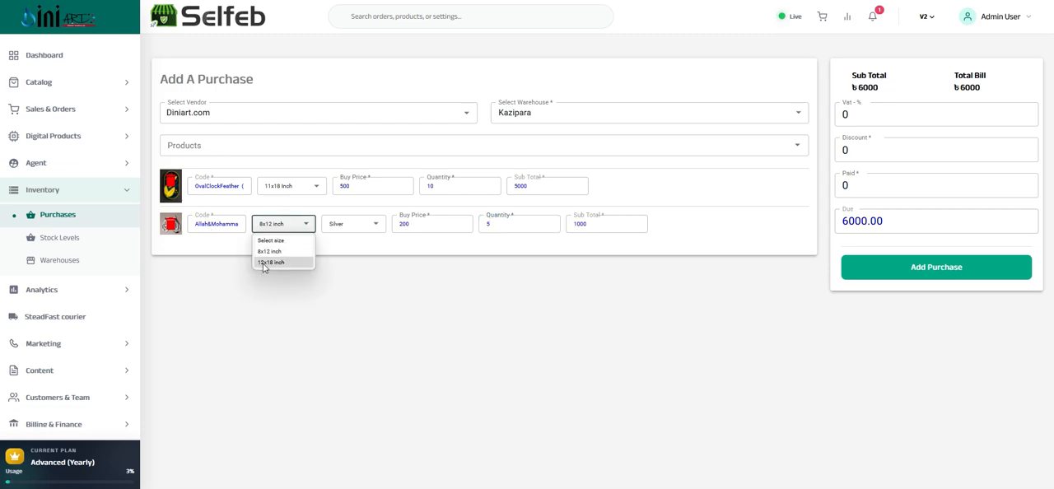
left_click(263, 251)
Add the Allah & Mohammad combo set a second time, in 12x18 inch size and Silver color
left_click(215, 145)
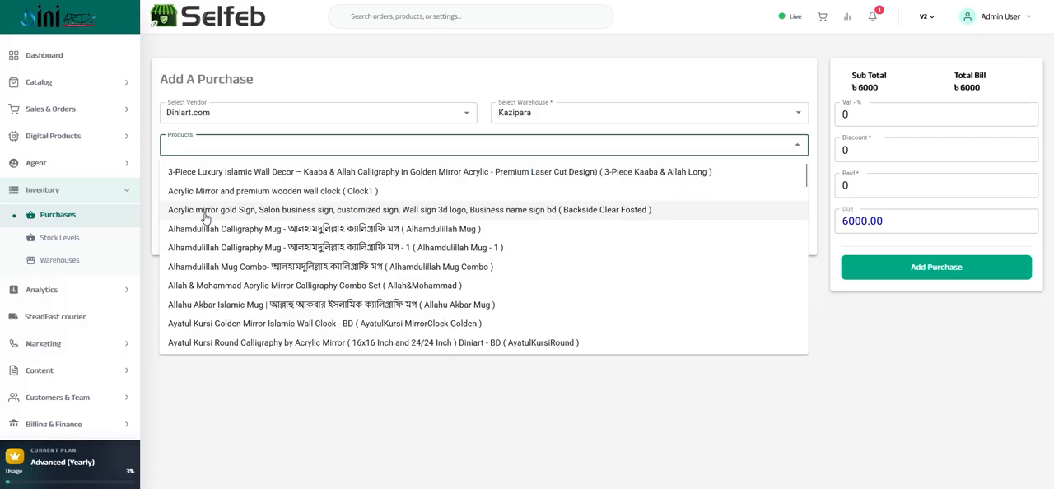
left_click(194, 288)
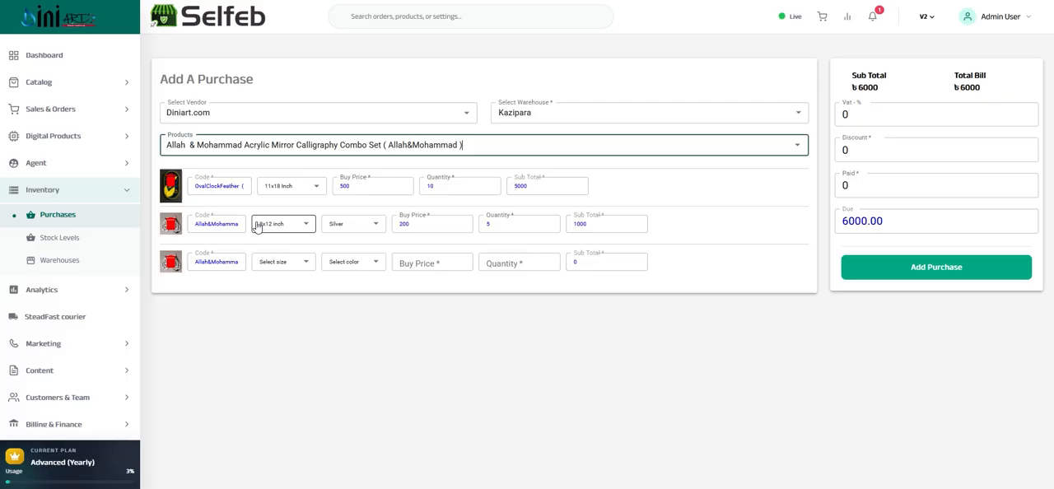
left_click(272, 262)
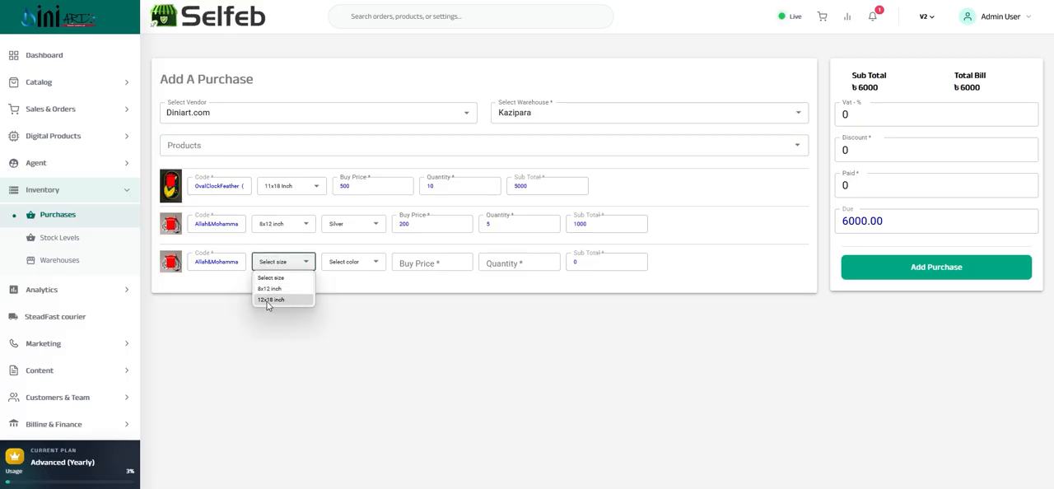
left_click(268, 302)
left_click(338, 263)
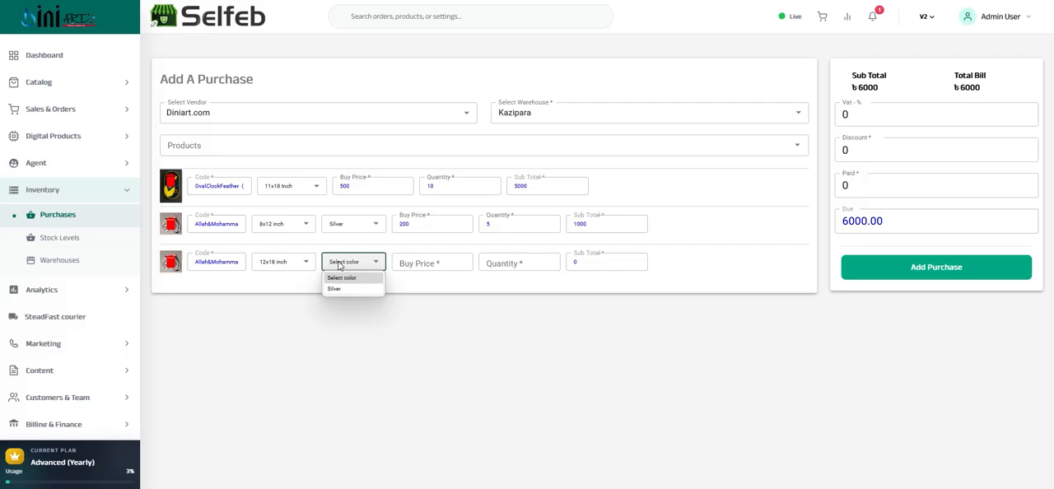
left_click(338, 288)
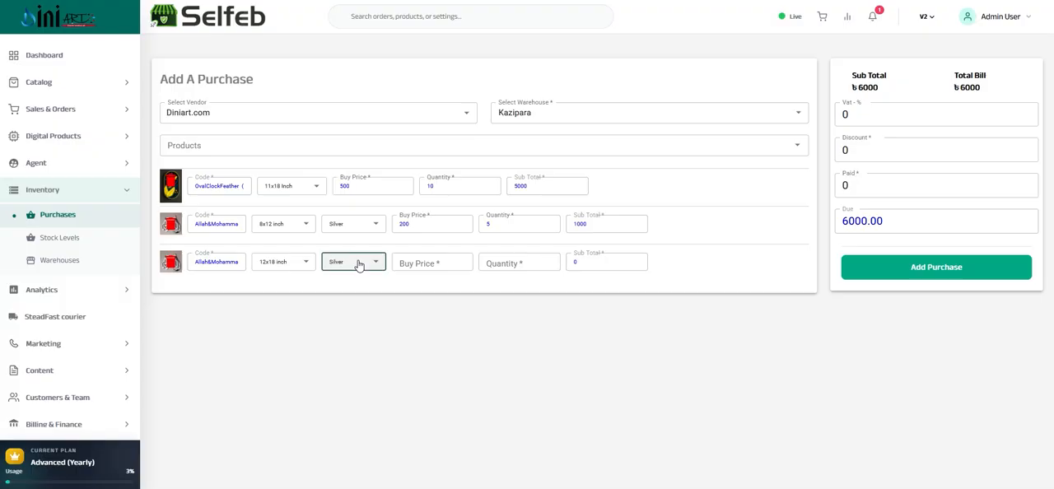
Set the 12x18 inch combo set's buy price to 250 and its quantity to 5
left_click(420, 264)
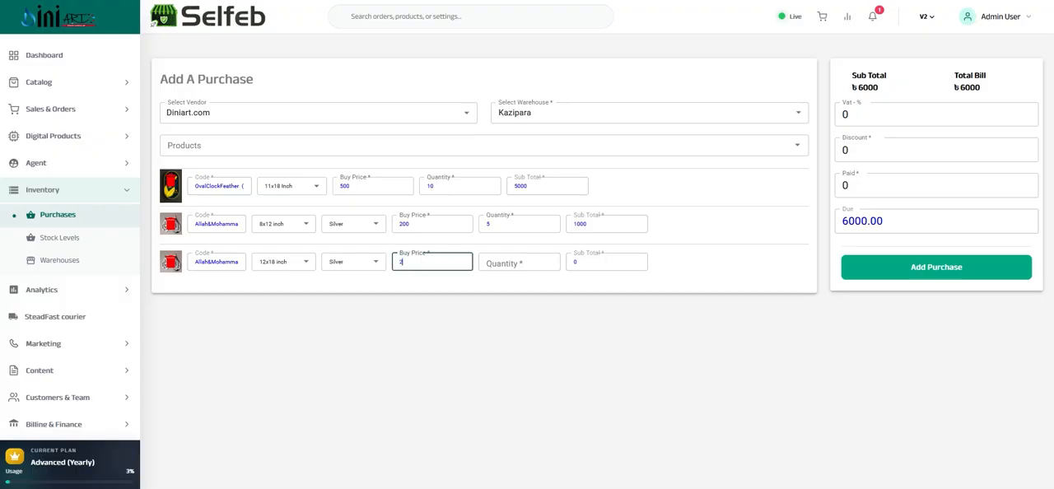
left_click(517, 265)
type("5")
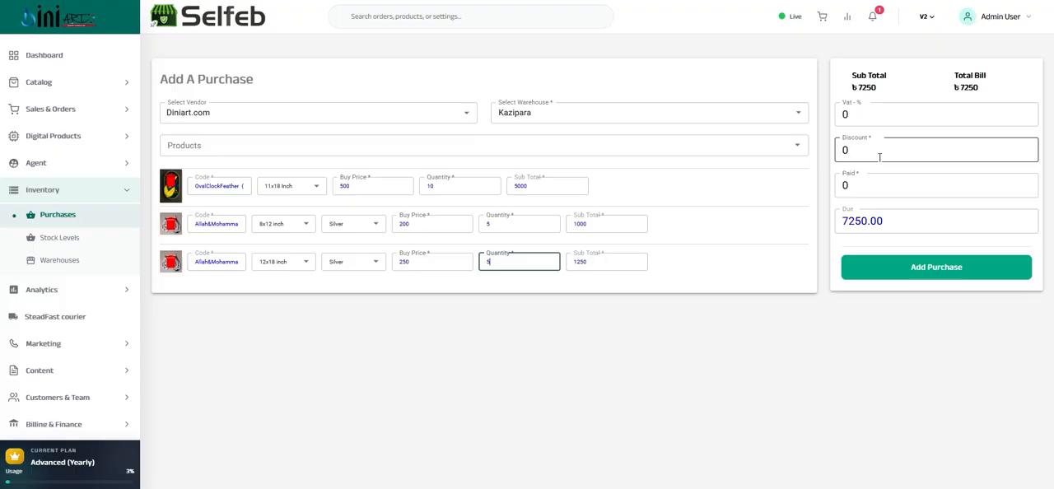
Set the purchase's discount to 500 and its paid amount to 6000
left_click(870, 182)
double_click(870, 182)
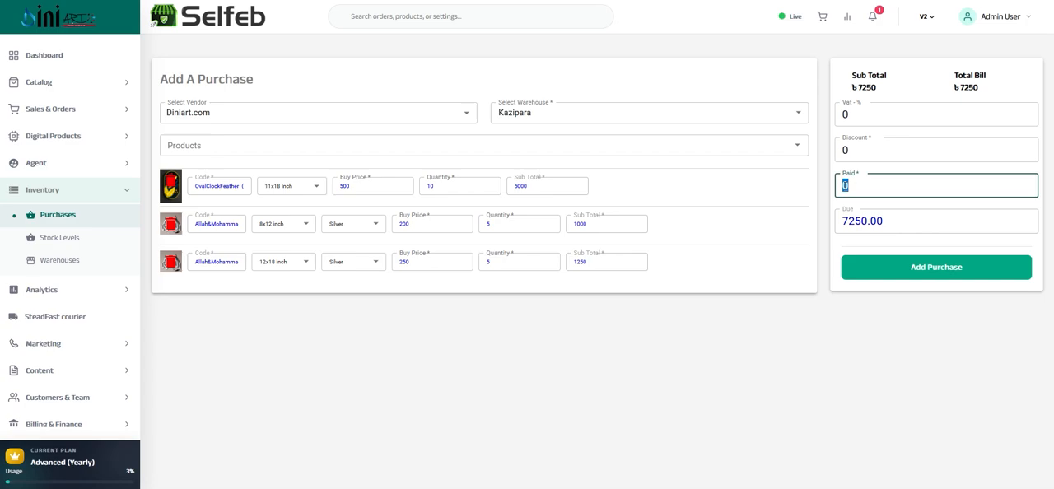
left_click(856, 149)
left_click_drag(854, 145, 839, 143)
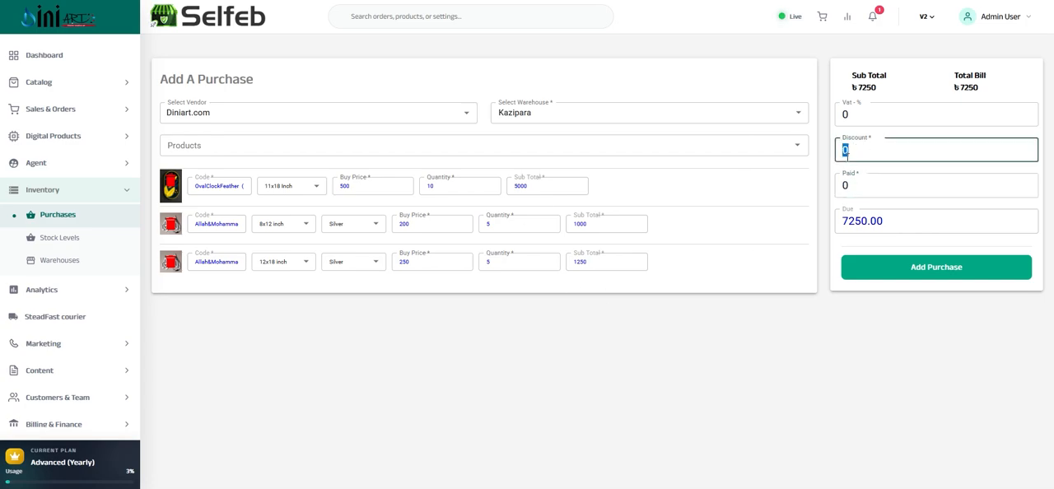
type("500")
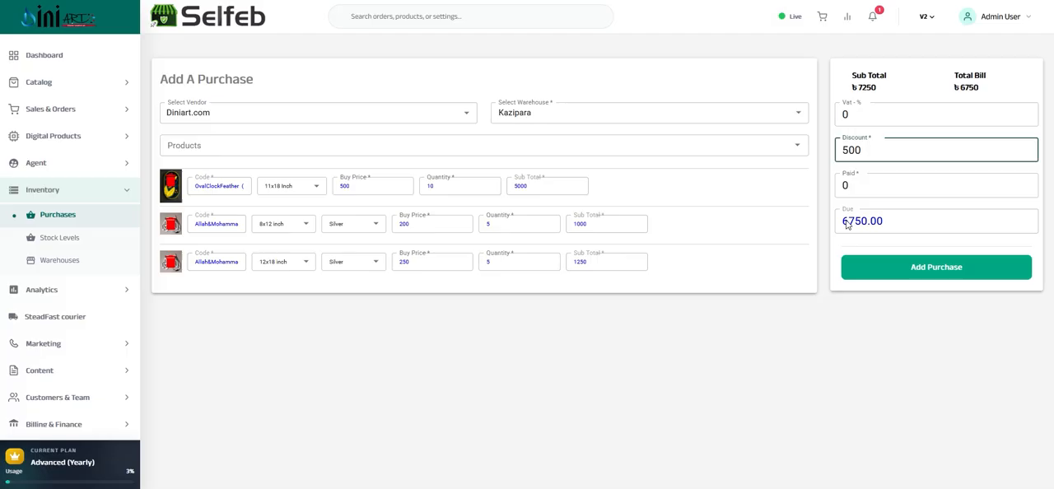
left_click_drag(842, 184, 852, 187)
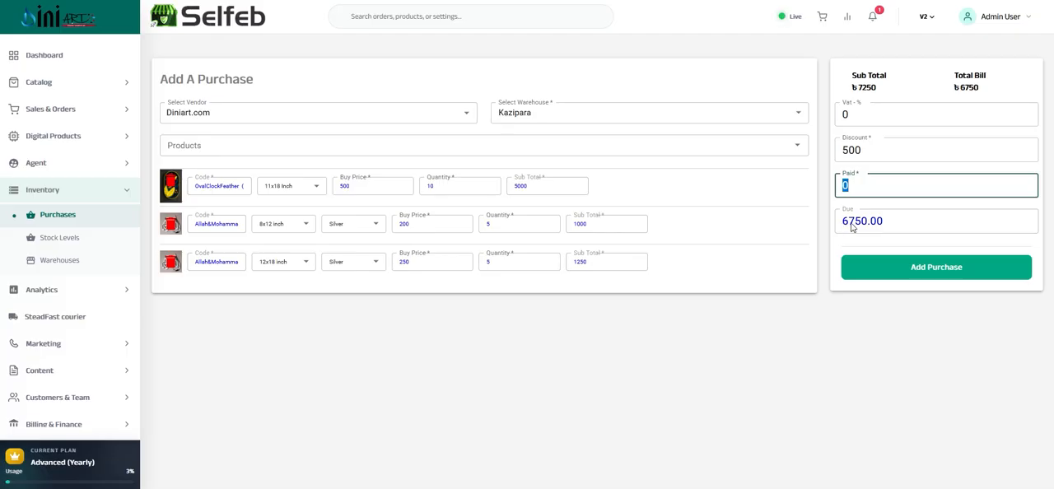
type("6")
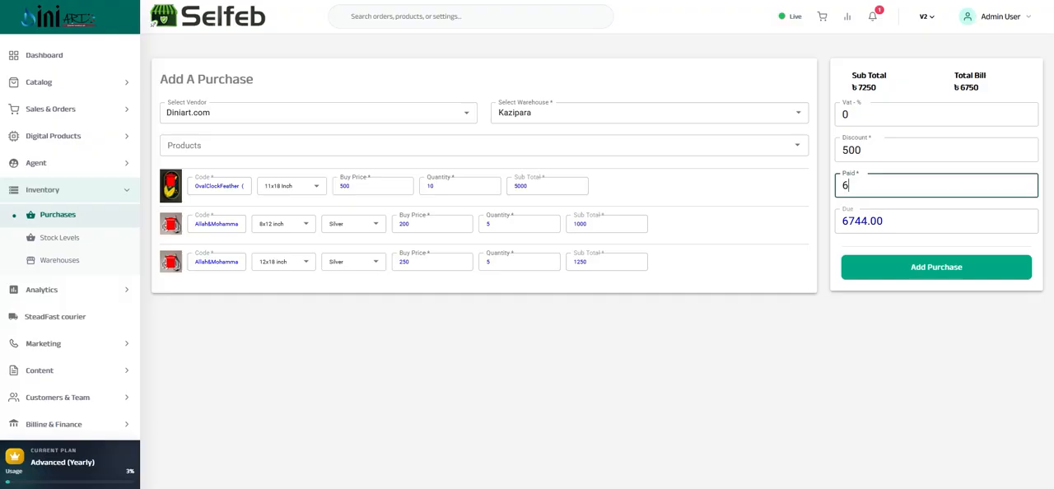
type("000")
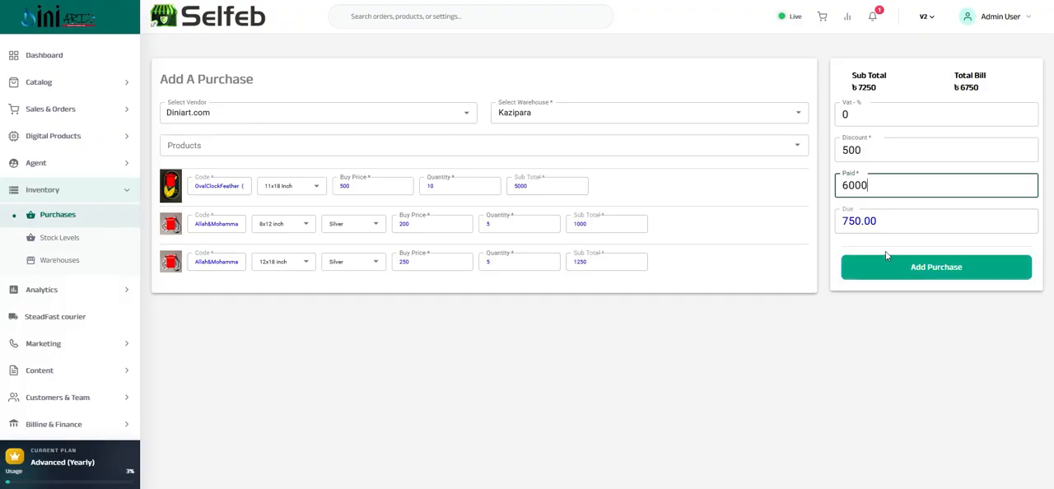
Submit the purchase and check the new entry's billing details and status in the purchase list
left_click(906, 273)
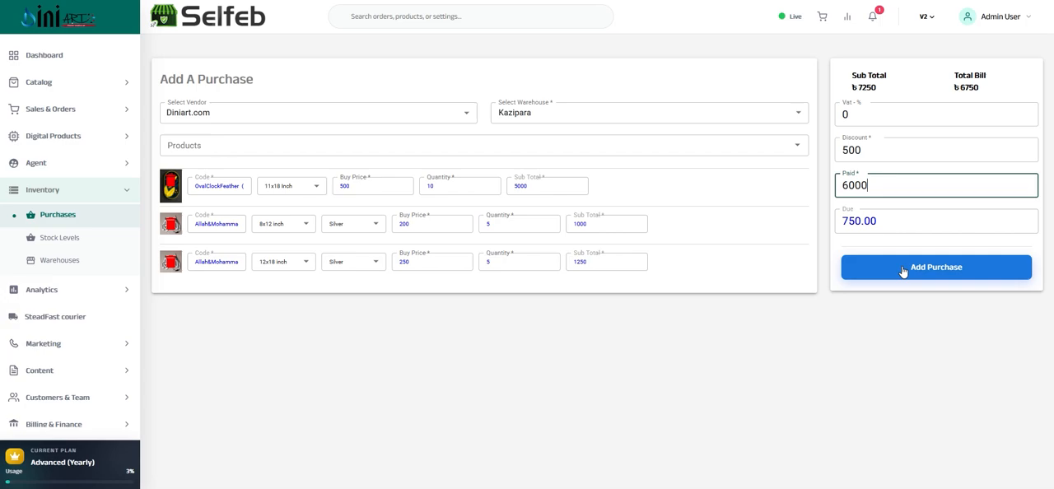
left_click(920, 272)
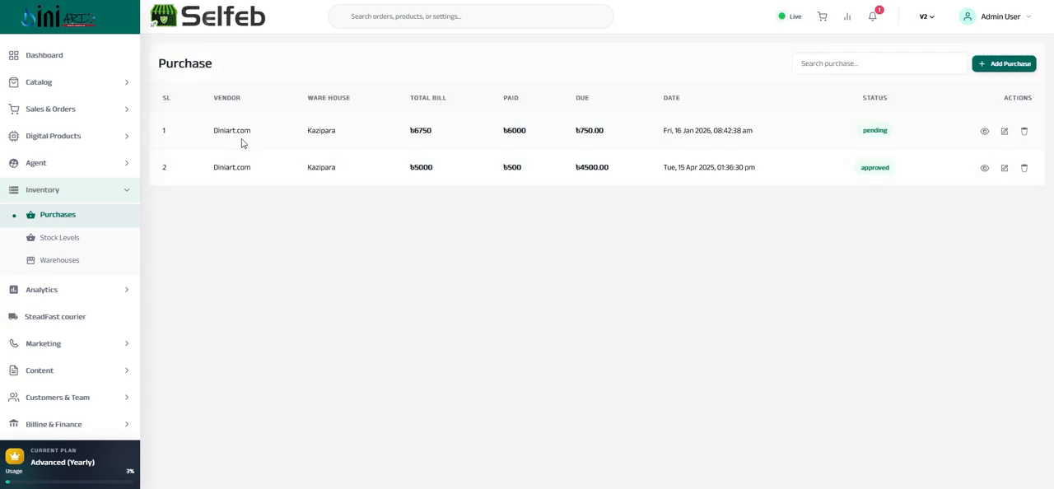
left_click_drag(219, 130, 727, 138)
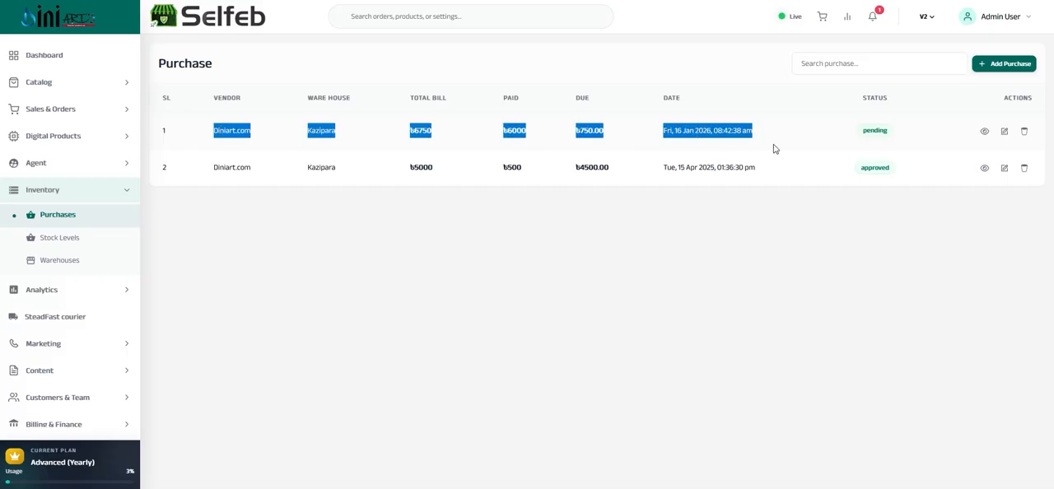
double_click(874, 130)
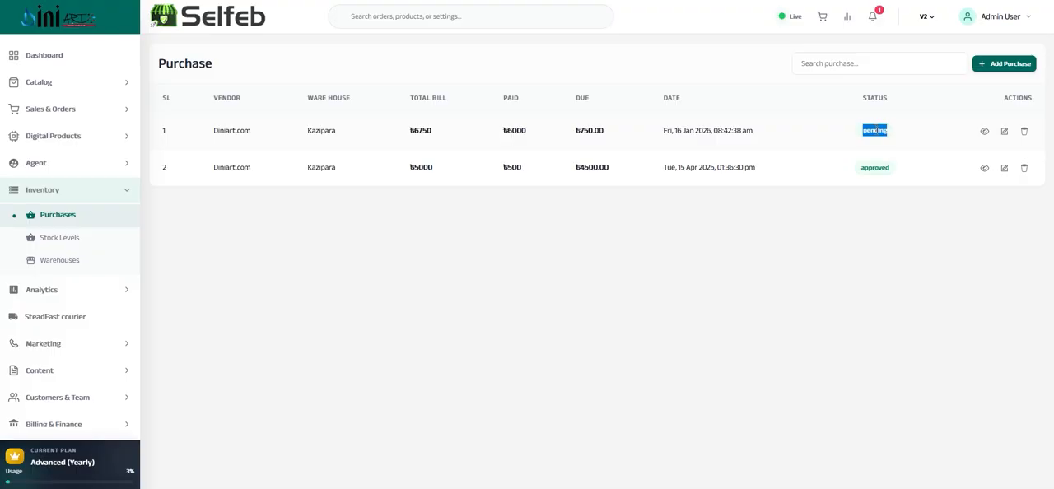
Open the pending Diniart.com purchase and review its vendor and the Luxury Feather wall clock's size, quantity and price
left_click(985, 132)
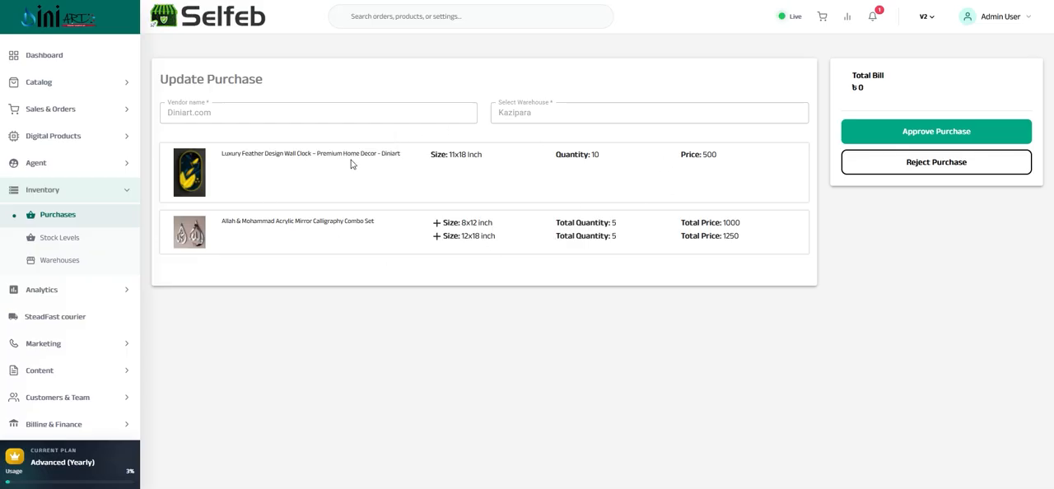
double_click(292, 153)
left_click_drag(430, 154, 482, 155)
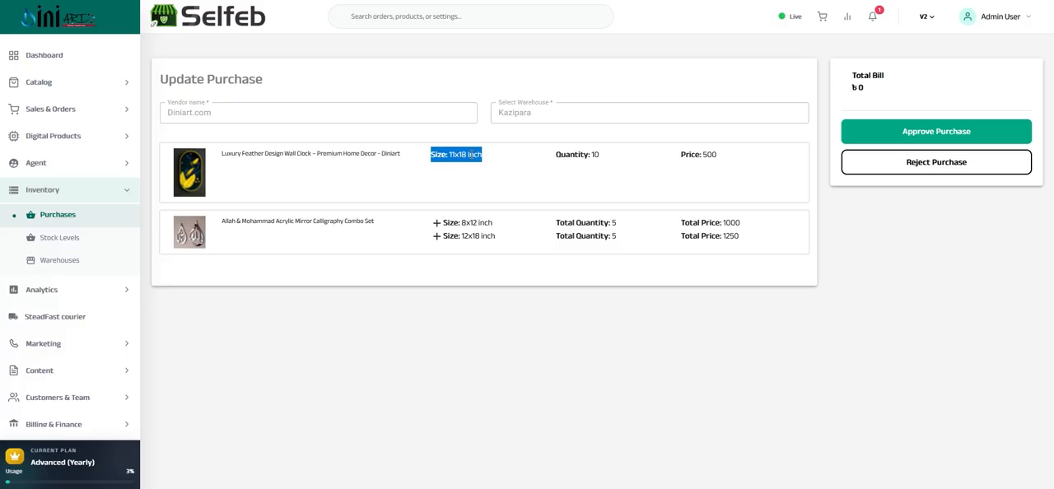
left_click_drag(555, 153, 600, 155)
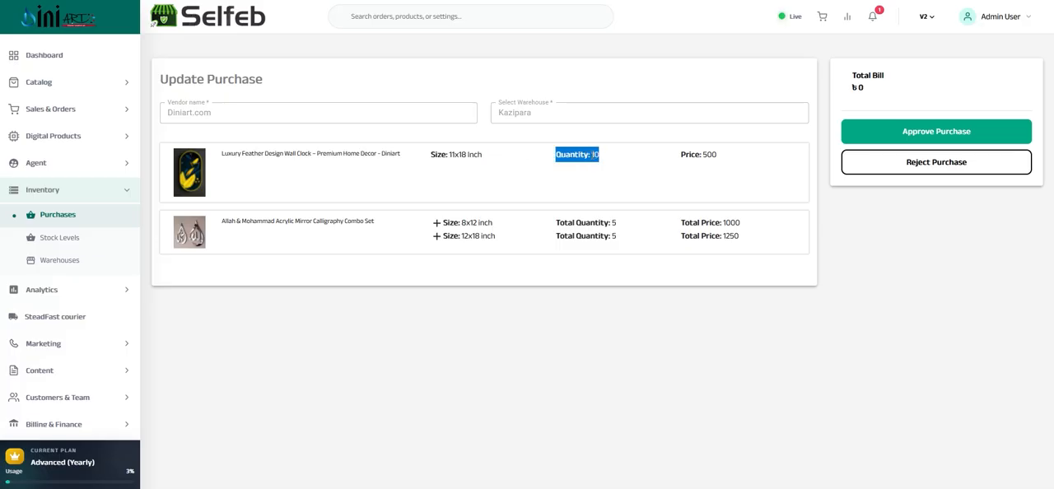
left_click(699, 154)
left_click_drag(203, 113, 517, 114)
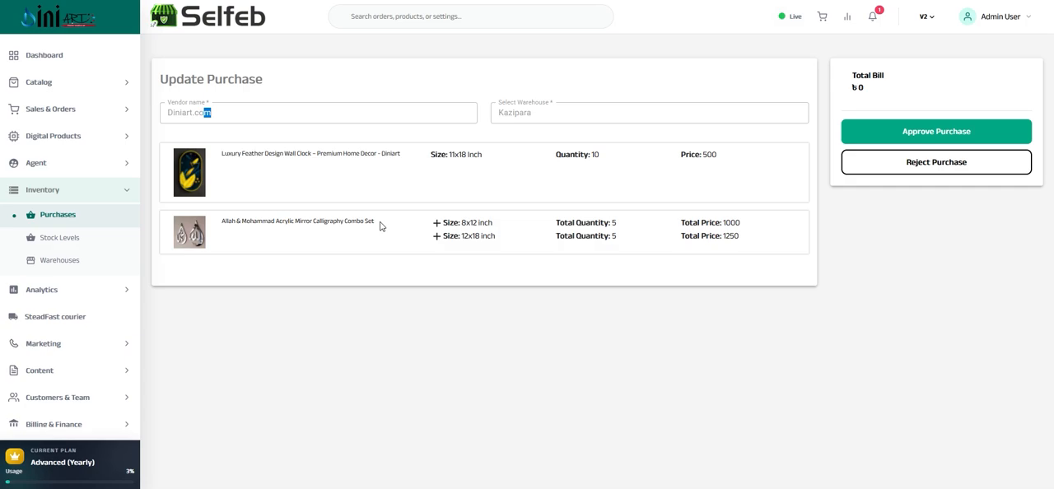
Expand the Allah & Mohammad combo set's 8x12 inch and 12x18 inch variants and review their color, price and quantity
left_click(298, 223)
triple_click(299, 223)
left_click(436, 223)
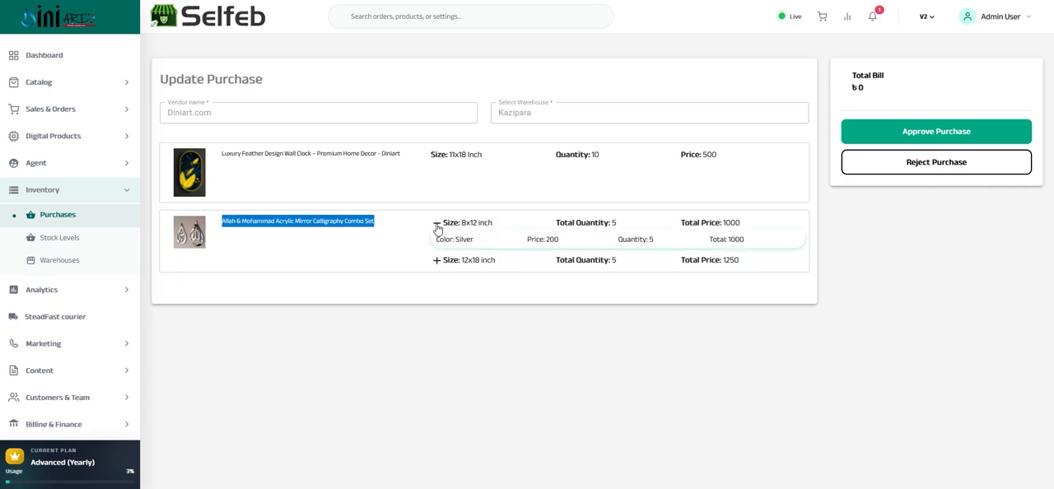
left_click(436, 224)
left_click(437, 223)
left_click_drag(456, 238, 735, 240)
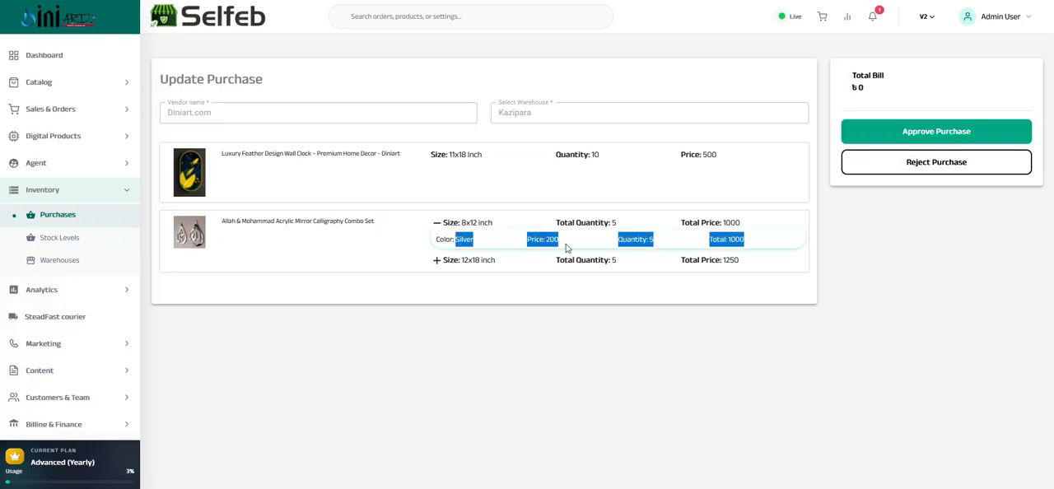
left_click(437, 264)
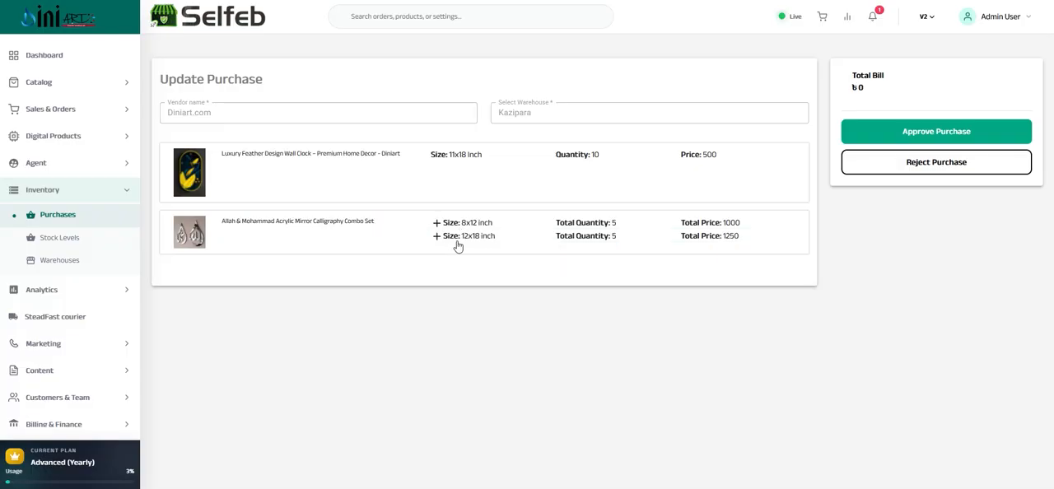
left_click_drag(464, 239, 494, 238)
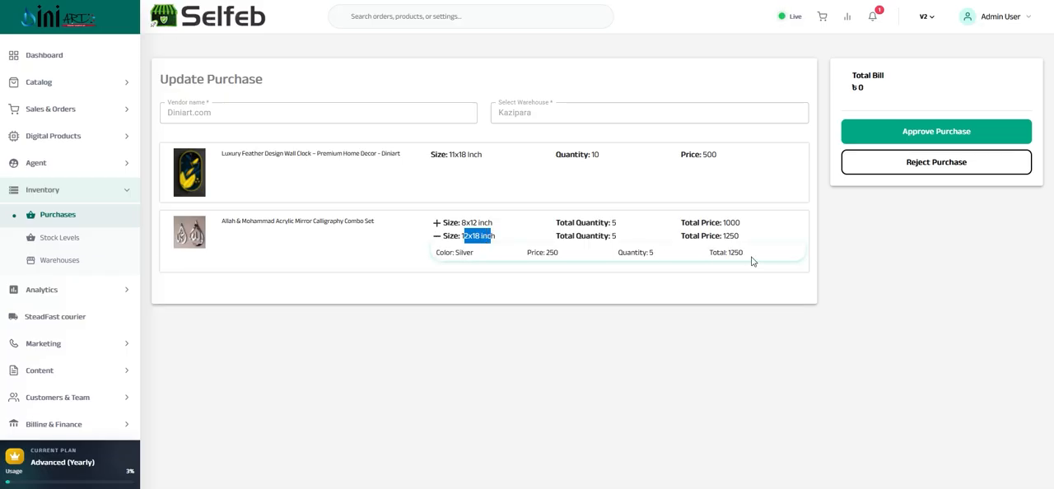
left_click(436, 235)
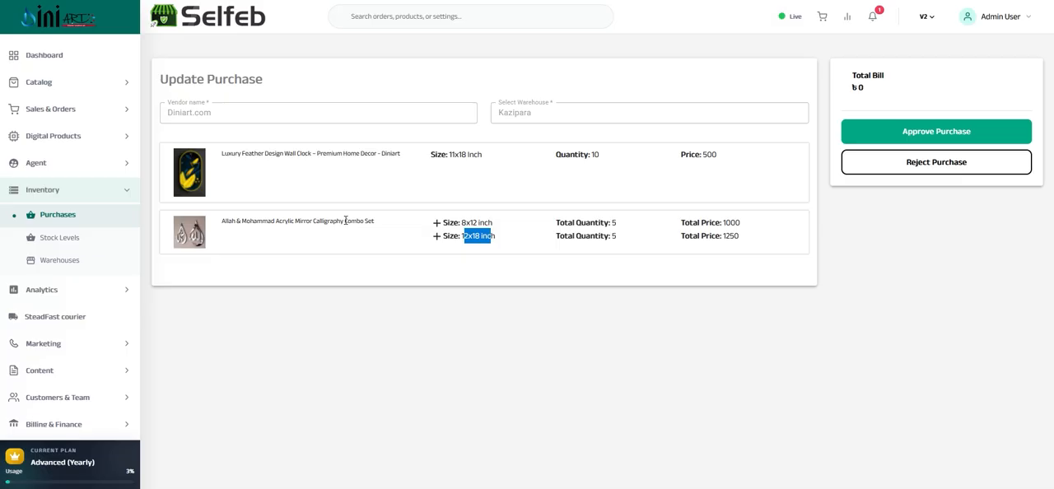
Approve the purchase so its products are added to stock, and check its status in the purchase list
left_click(923, 137)
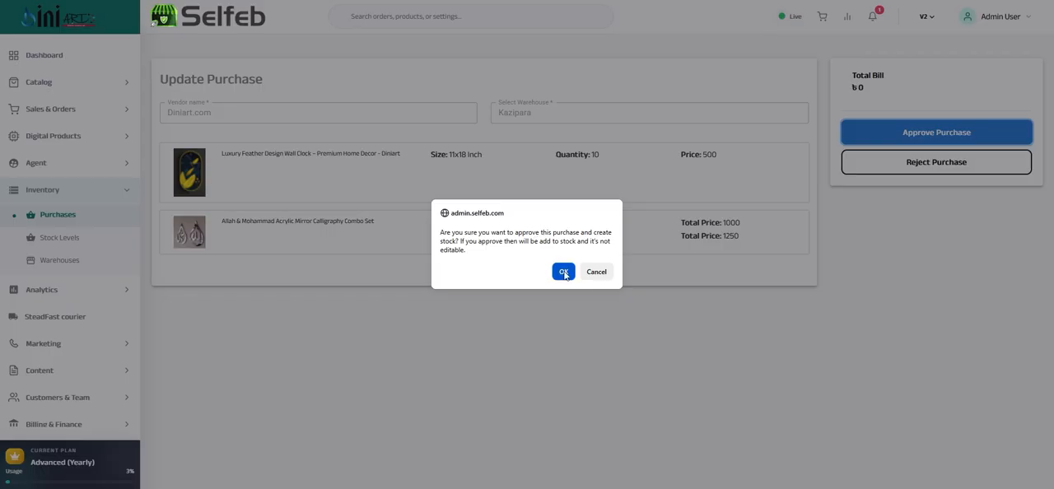
left_click(562, 271)
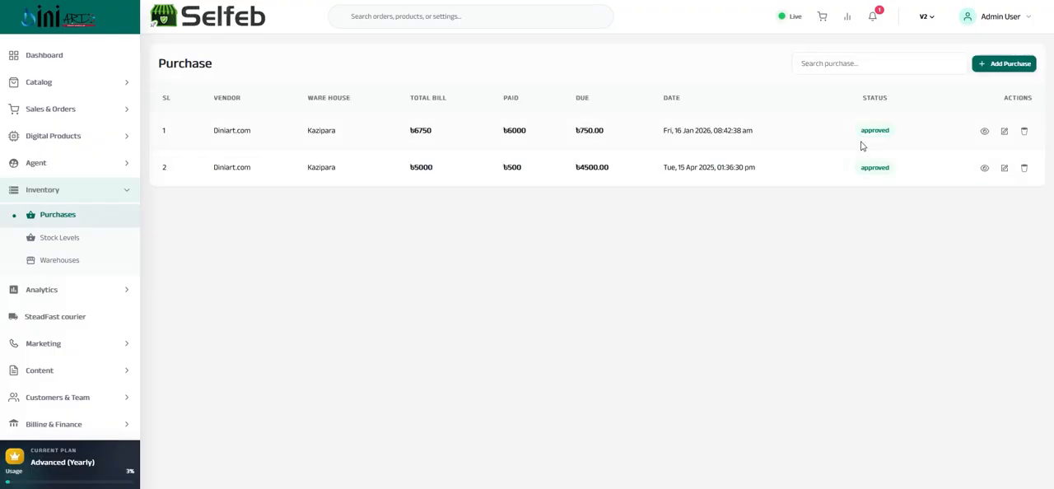
double_click(872, 130)
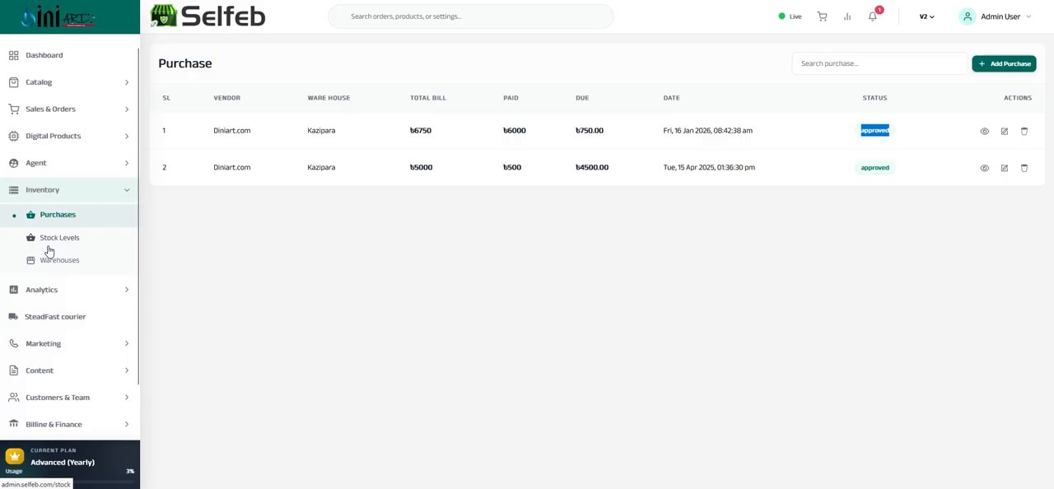
Open the inventory stock levels and check the stock quantity and status of the purchased products
left_click(58, 242)
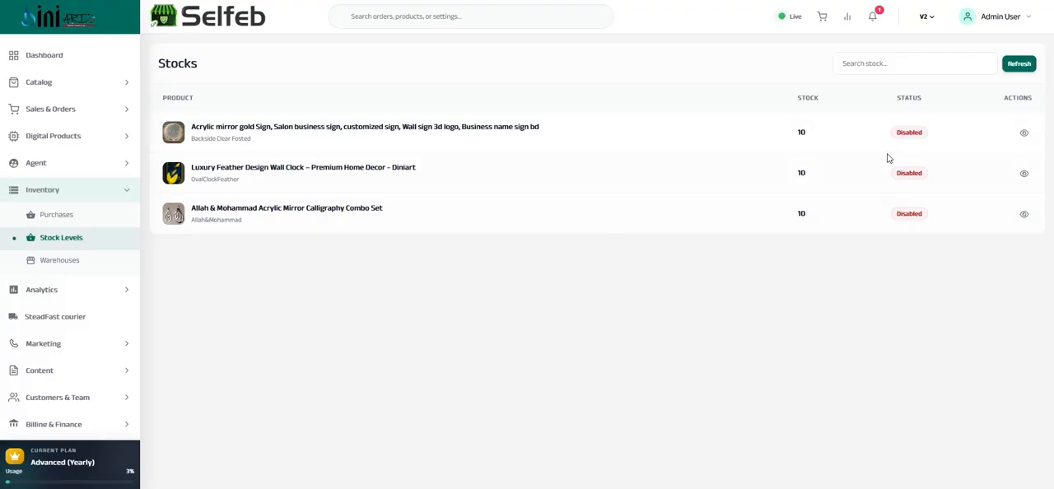
double_click(907, 129)
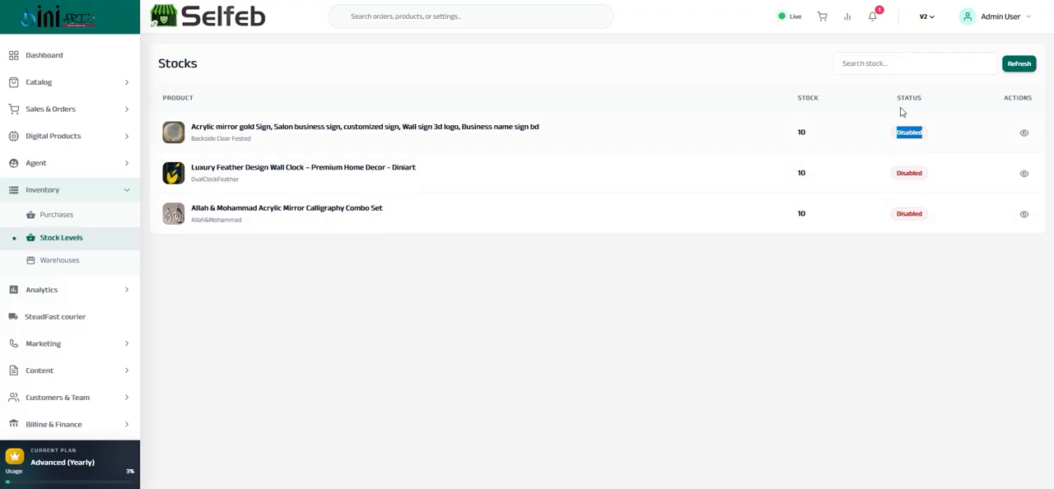
double_click(901, 173)
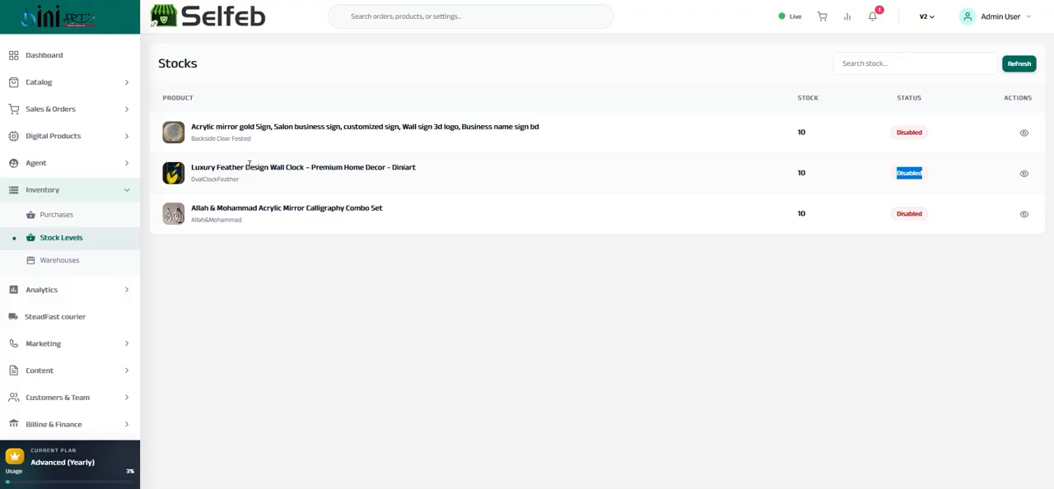
left_click_drag(249, 165, 803, 171)
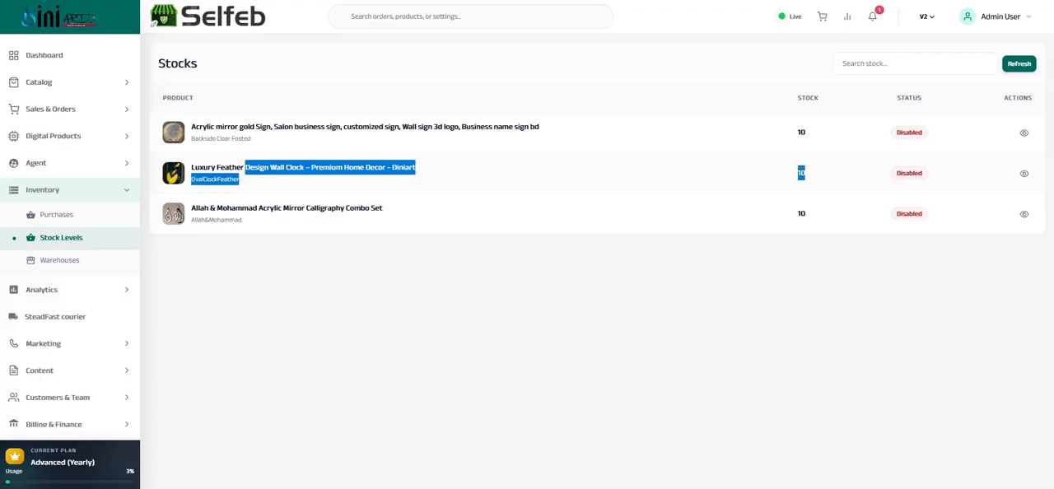
double_click(801, 172)
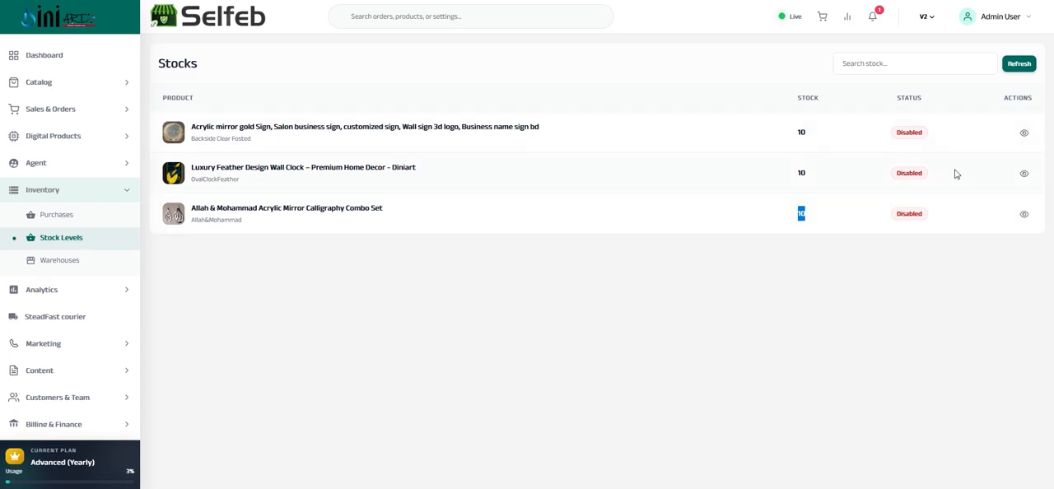
View the Luxury Feather wall clock's stock details and examine its size, price, availability and stock entry date
left_click(1024, 175)
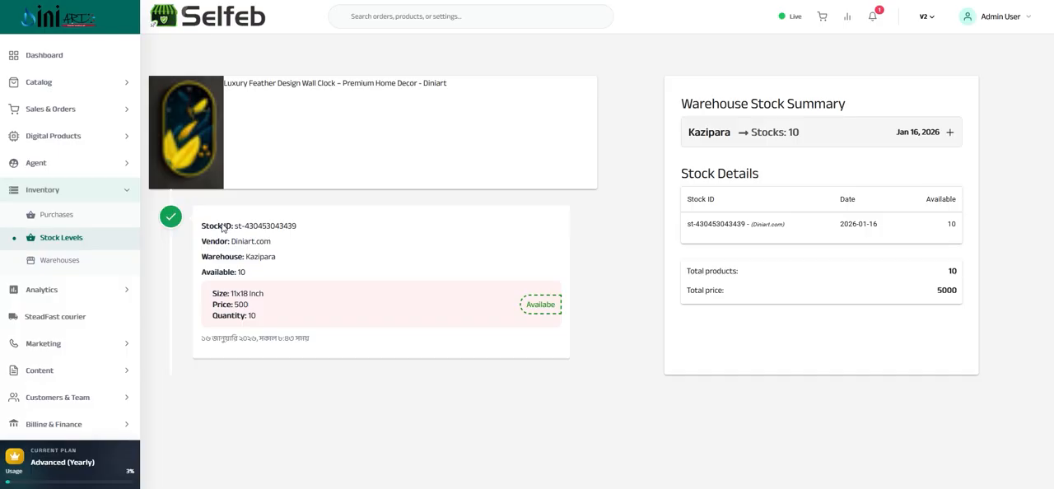
left_click_drag(232, 294, 264, 294)
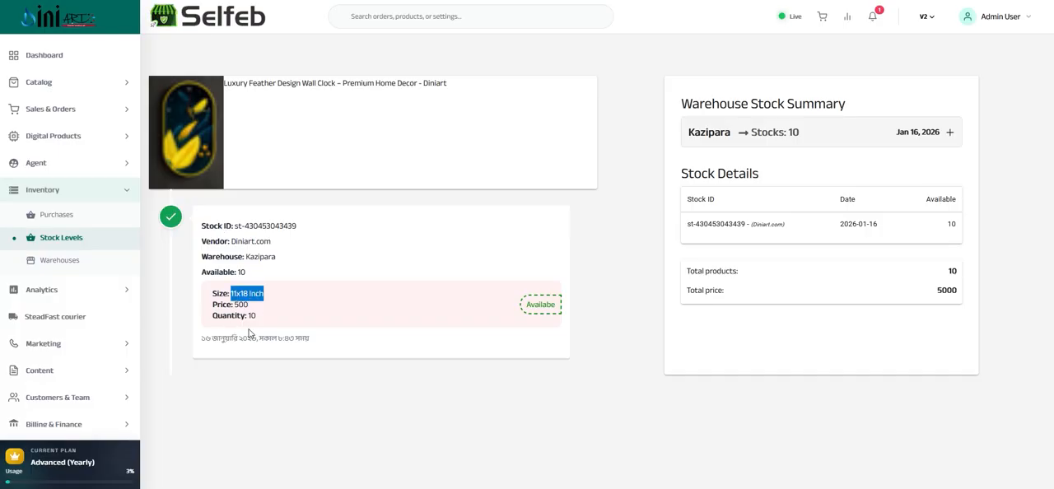
left_click_drag(202, 345, 240, 340)
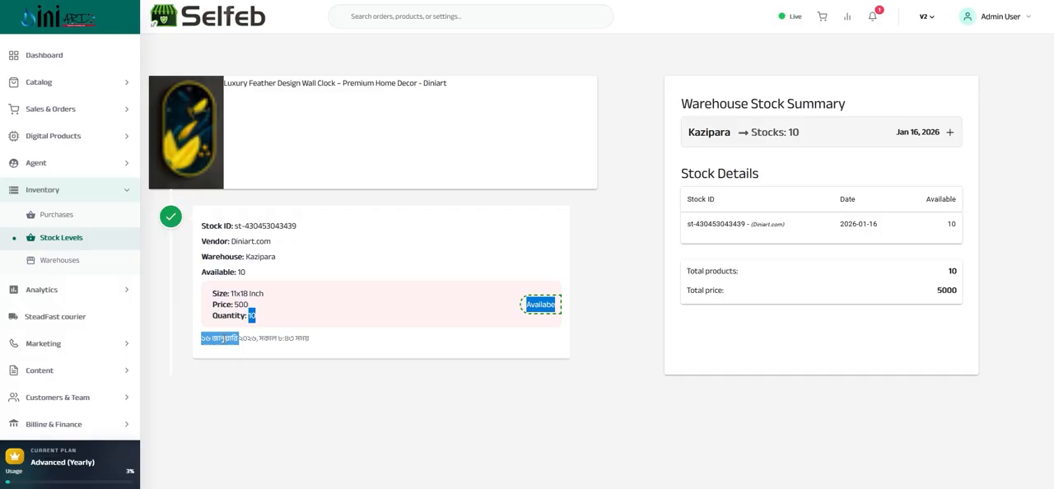
left_click(234, 340)
double_click(234, 339)
triple_click(280, 338)
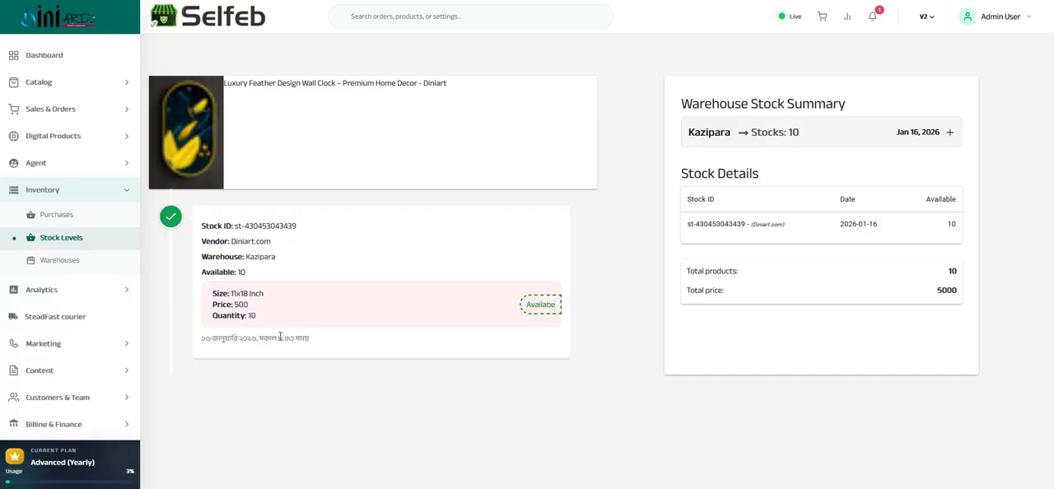
left_click_drag(272, 327, 234, 281)
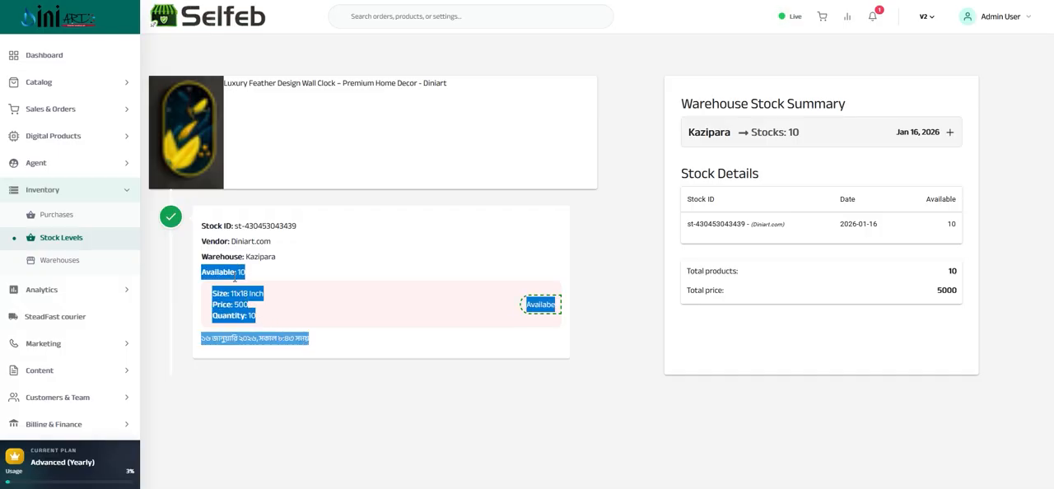
left_click(337, 395)
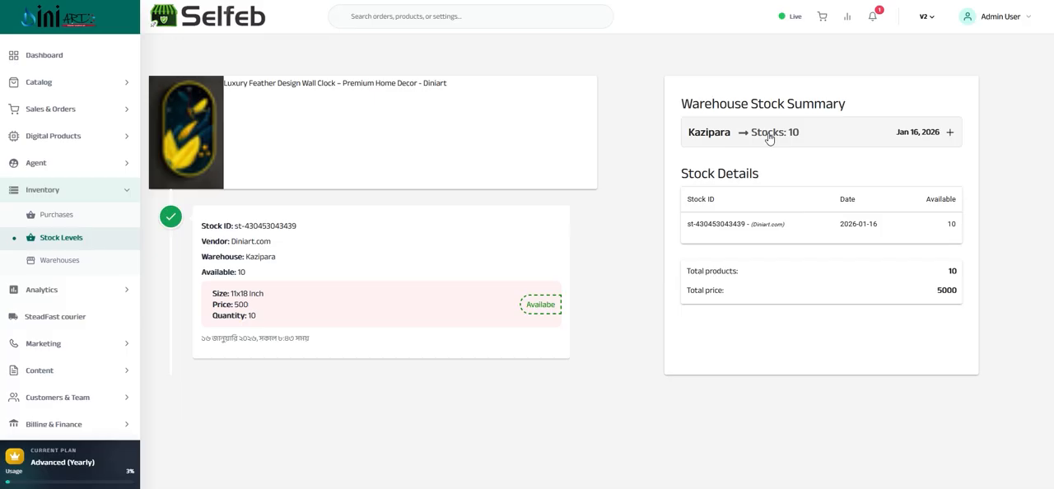
Expand the Kazipara entry in the wall clock's warehouse stock summary and examine its stock breakdown by size
left_click(949, 133)
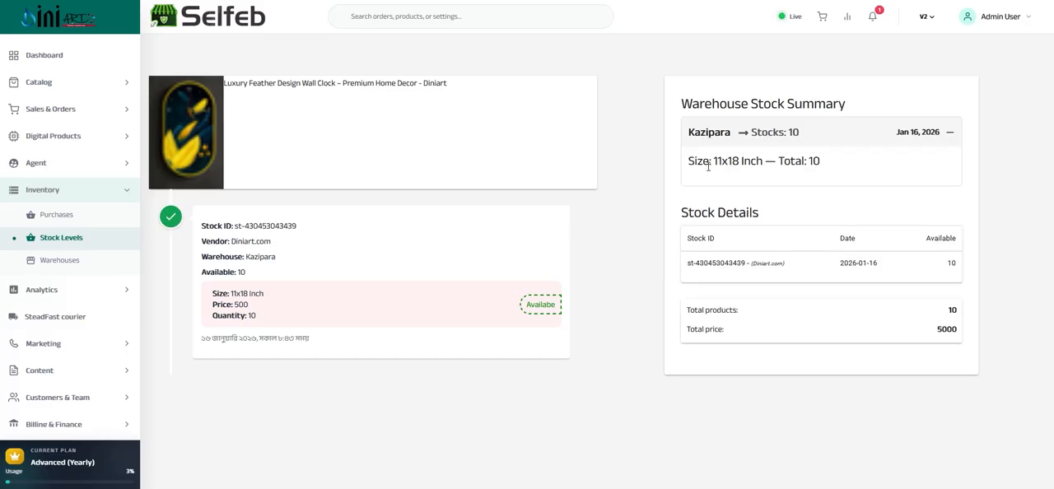
left_click_drag(710, 161, 821, 164)
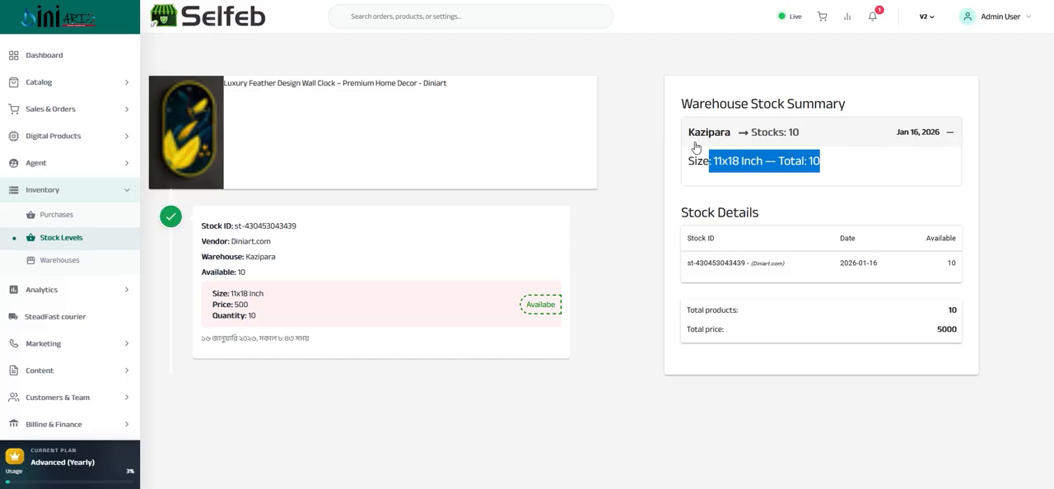
triple_click(764, 137)
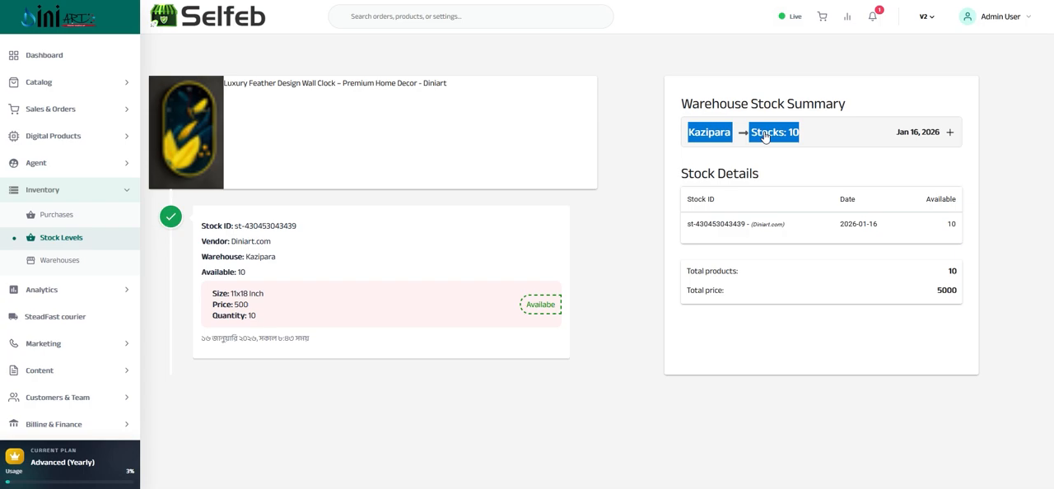
double_click(764, 137)
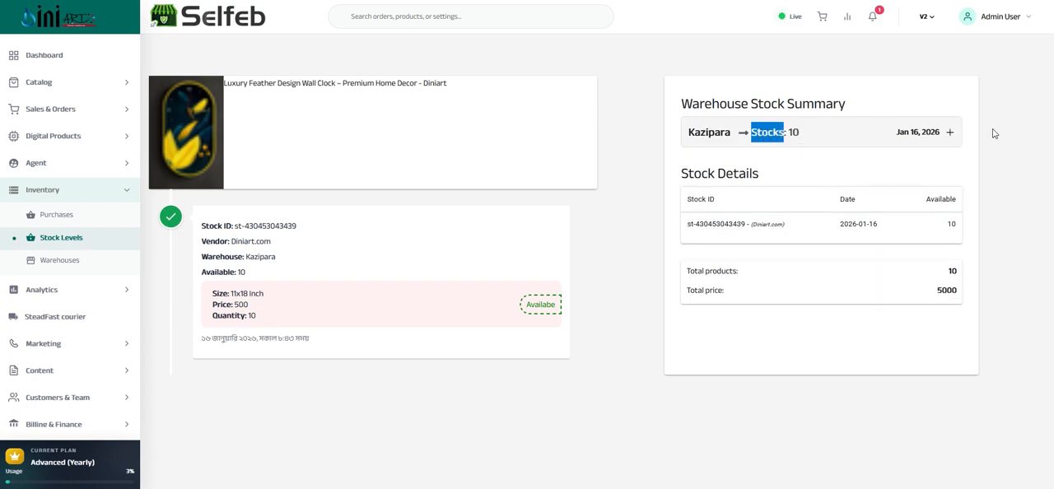
left_click(951, 134)
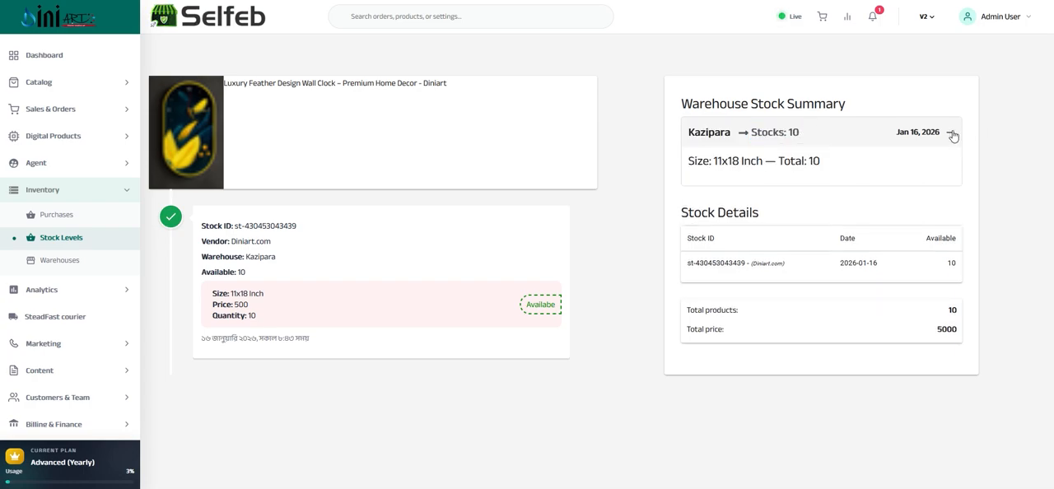
View the Allah & Mohammad combo set's stock details and expand the 8x12 inch size to examine its color, price and quantity
left_click(81, 238)
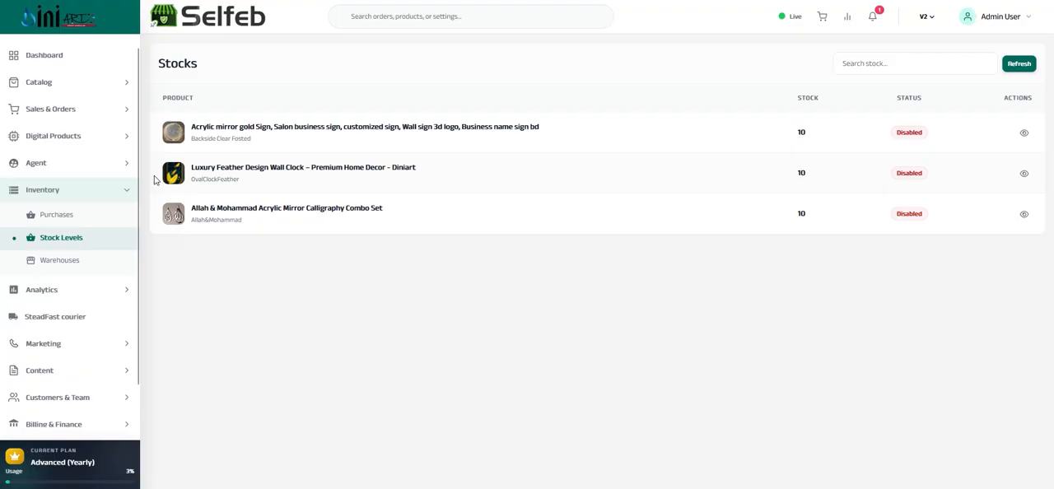
left_click(1023, 214)
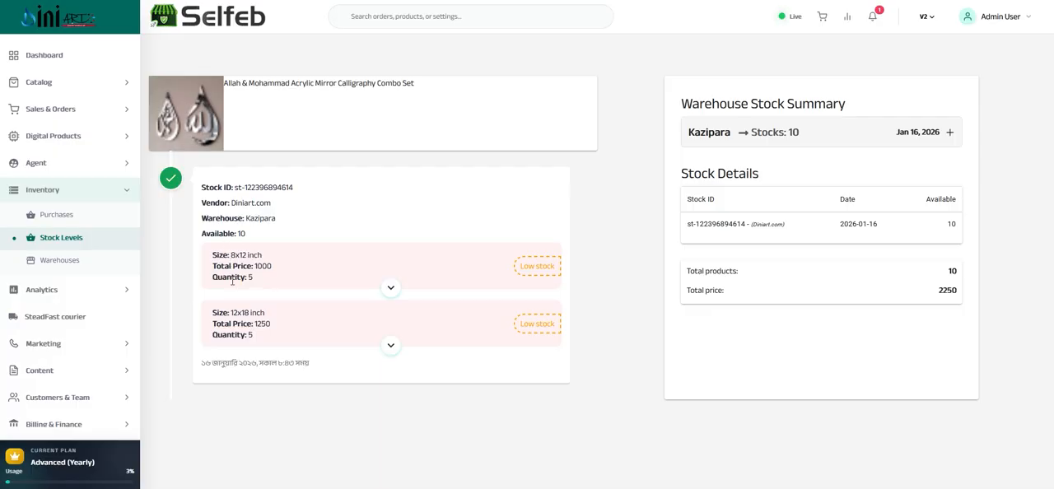
left_click_drag(216, 256, 262, 256)
left_click_drag(212, 313, 264, 313)
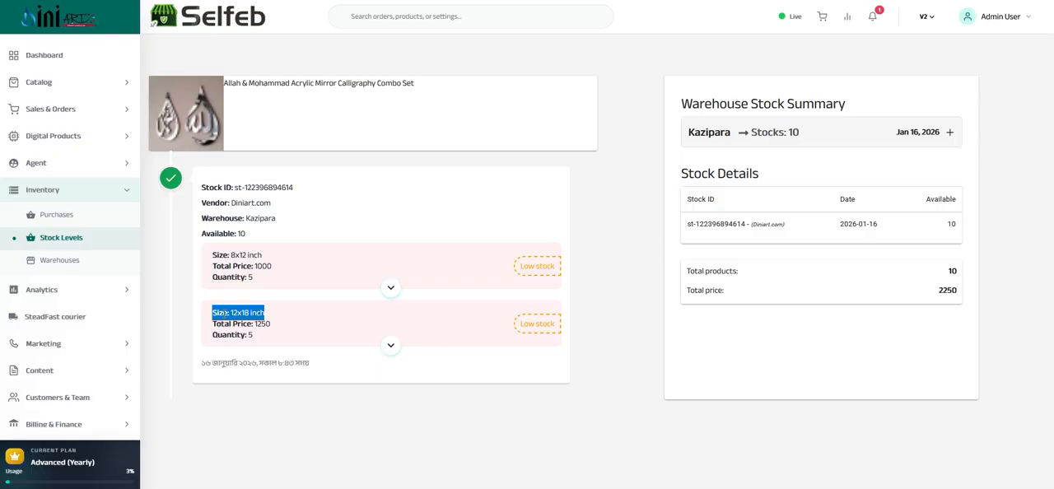
left_click_drag(214, 256, 322, 292)
left_click(392, 288)
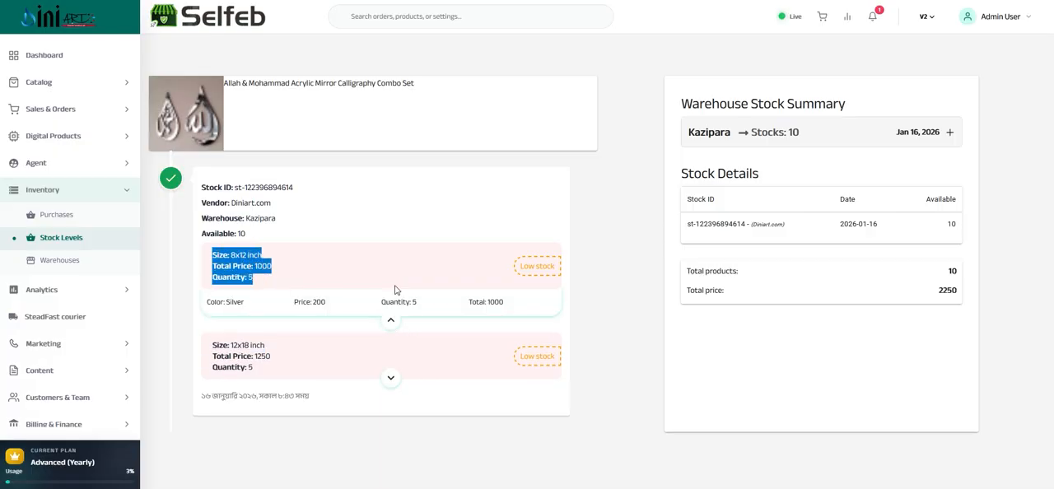
left_click_drag(206, 301, 512, 308)
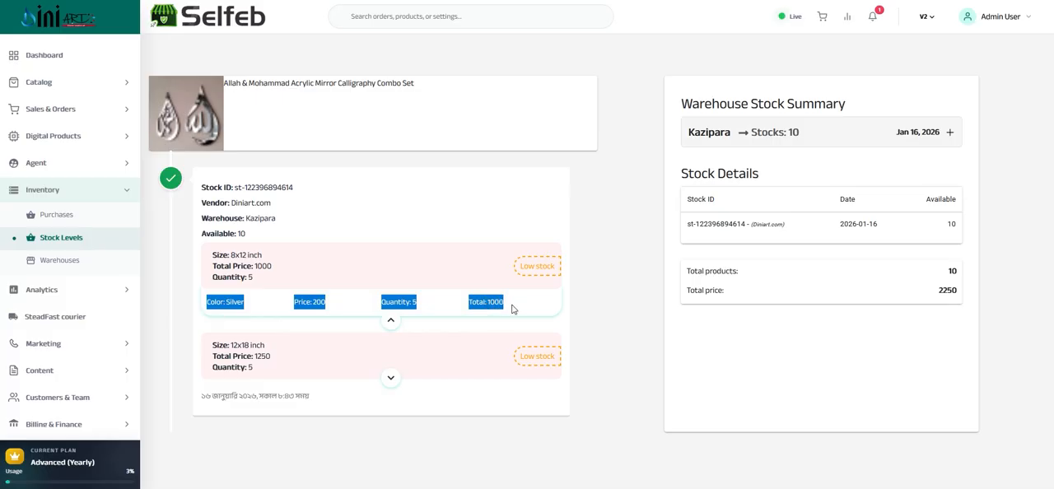
Compare the combo set's total available stock with the quantities and prices of its 8x12 inch and 12x18 inch sizes
left_click(237, 233)
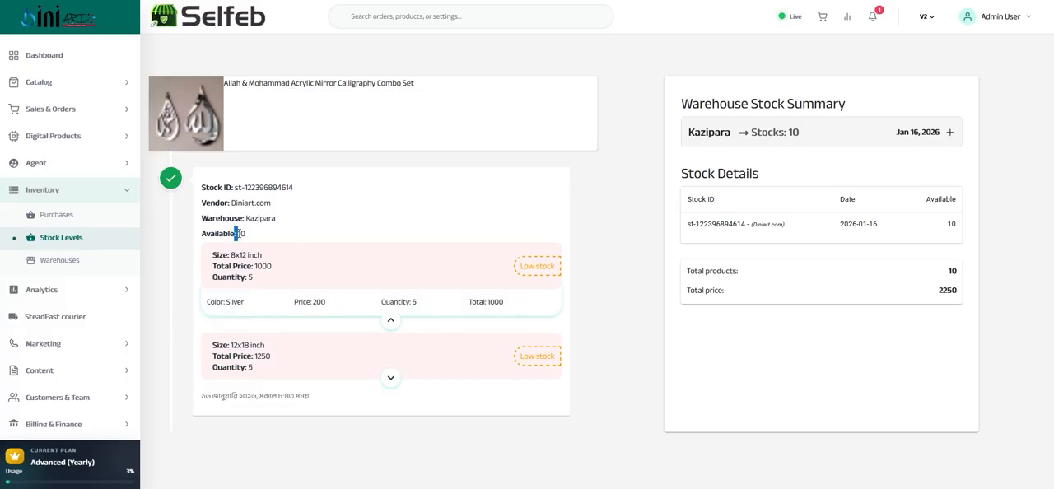
left_click_drag(238, 234, 245, 234)
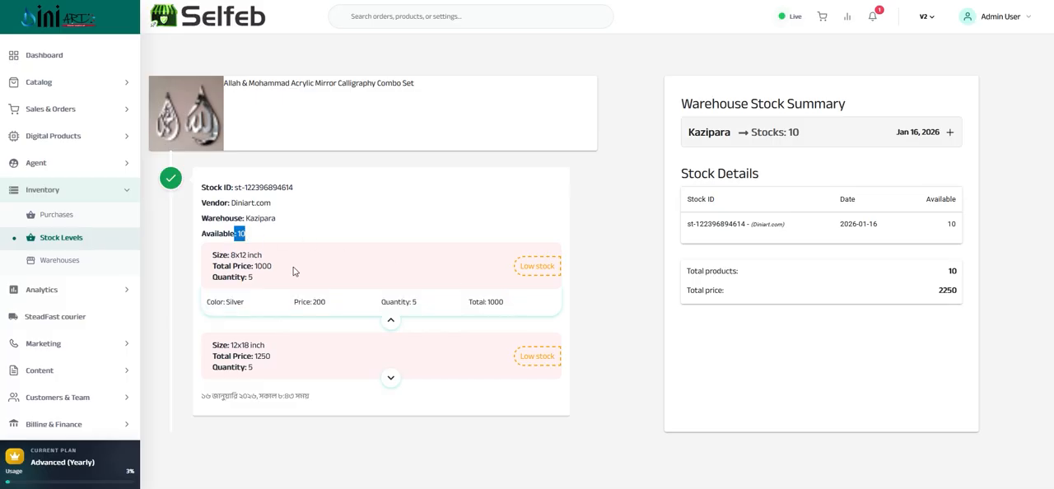
left_click(412, 301)
left_click_drag(240, 345, 254, 371)
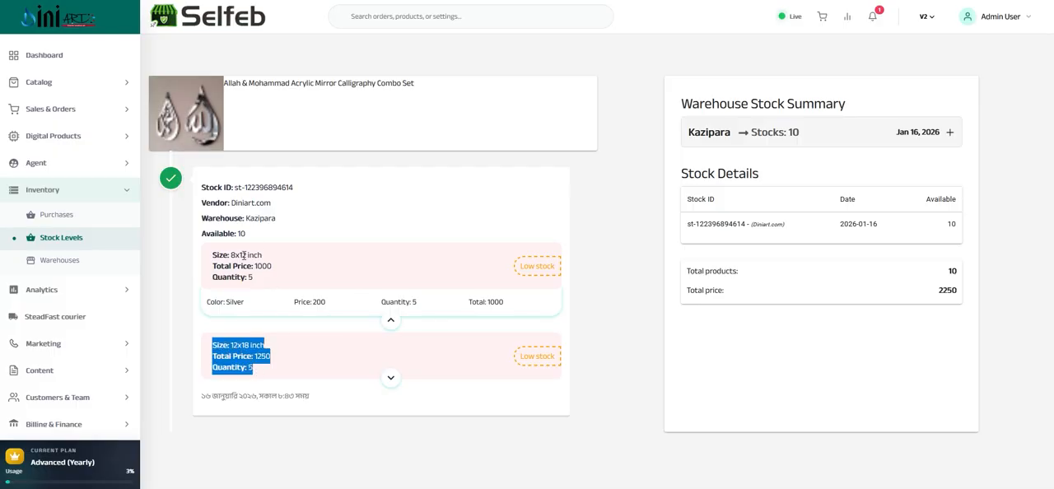
left_click_drag(212, 254, 531, 290)
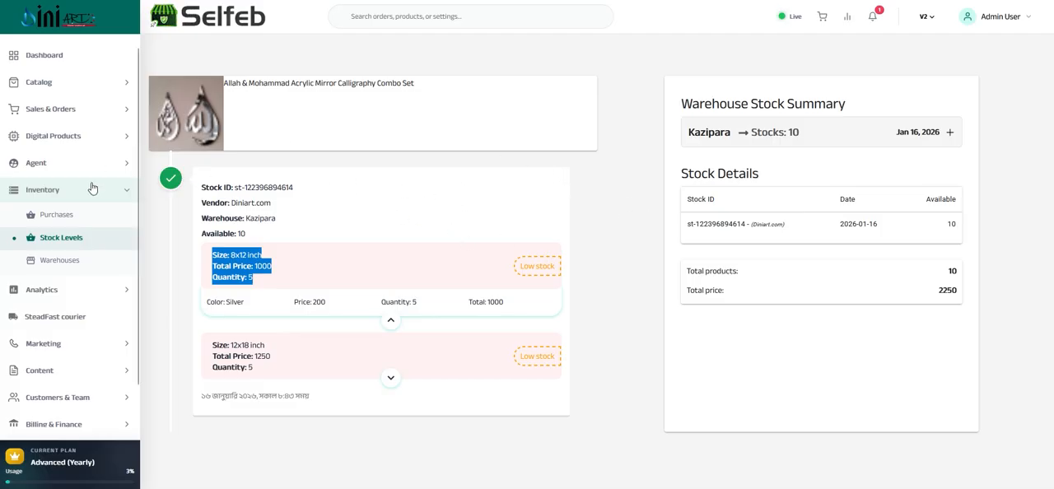
Leave the inventory section and open the product reports under Analytics
left_click(45, 196)
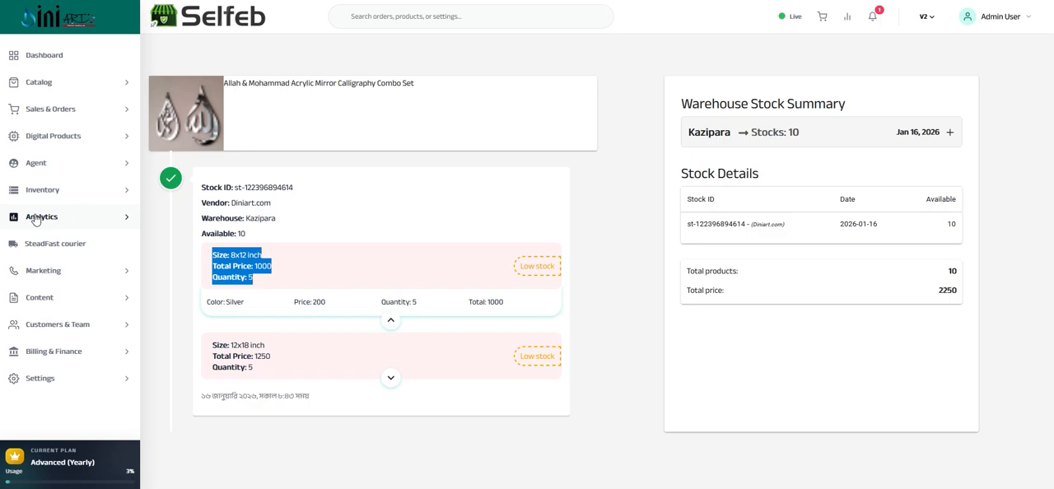
left_click(43, 217)
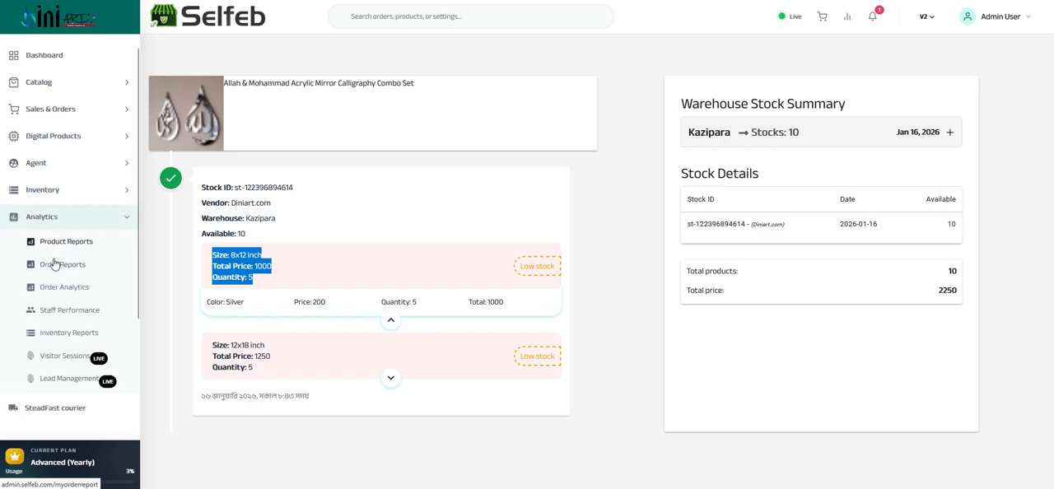
left_click(68, 242)
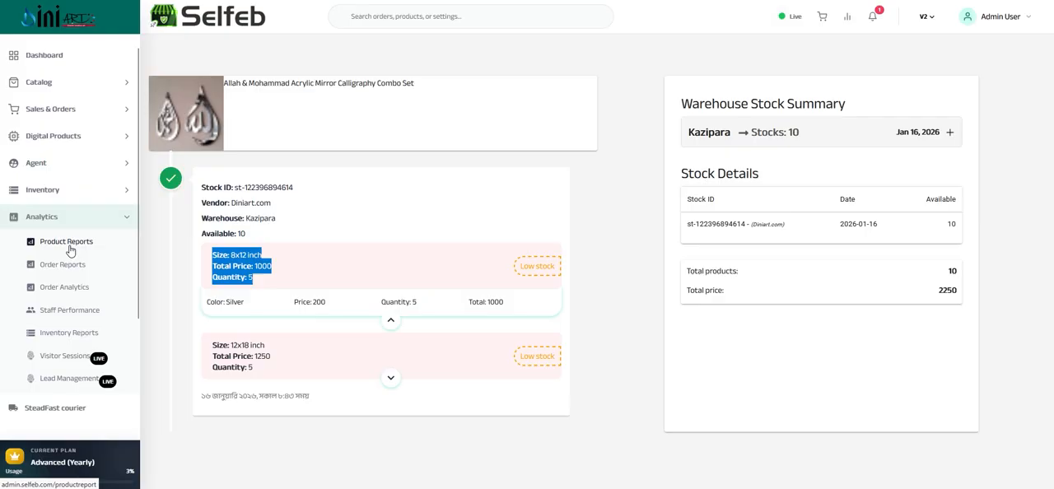
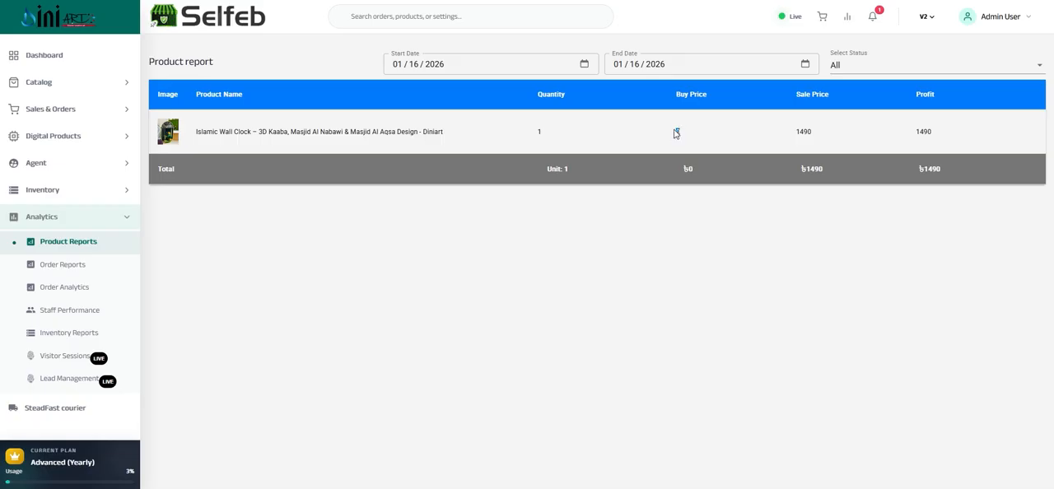
Compare the Islamic wall clock's buy price, sale price and profit in the product report
double_click(796, 137)
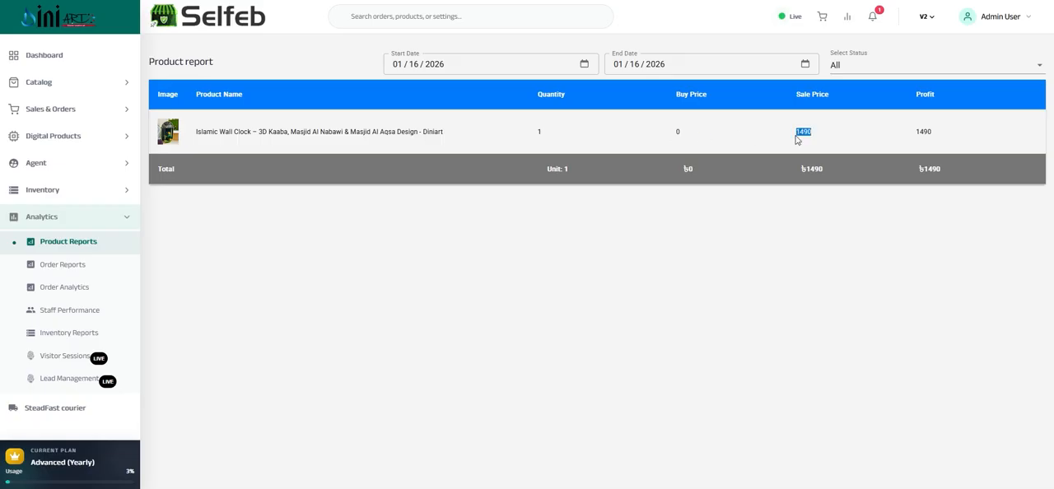
left_click(918, 134)
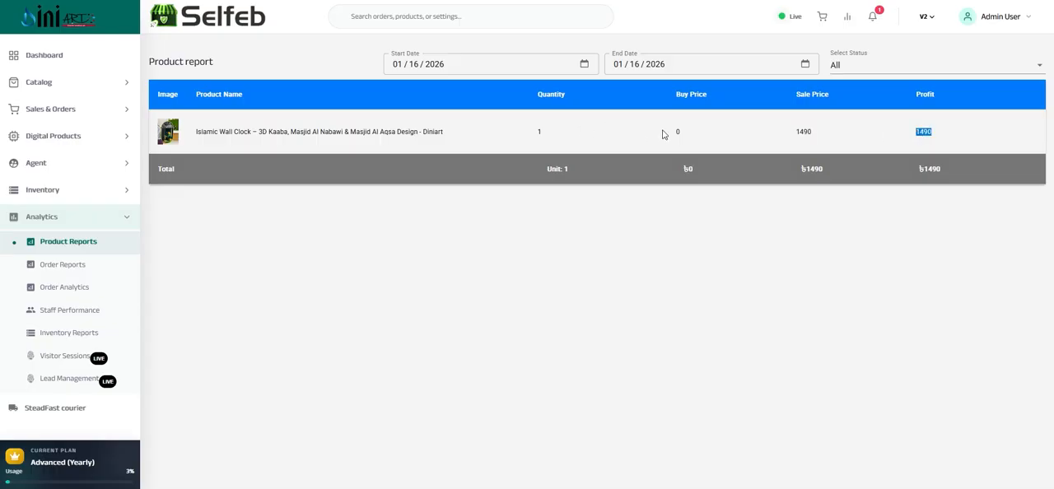
mouse_move(678, 135)
left_mouse_down()
mouse_move(841, 140)
mouse_move(691, 136)
left_mouse_up()
left_click_drag(920, 134, 833, 132)
double_click(677, 131)
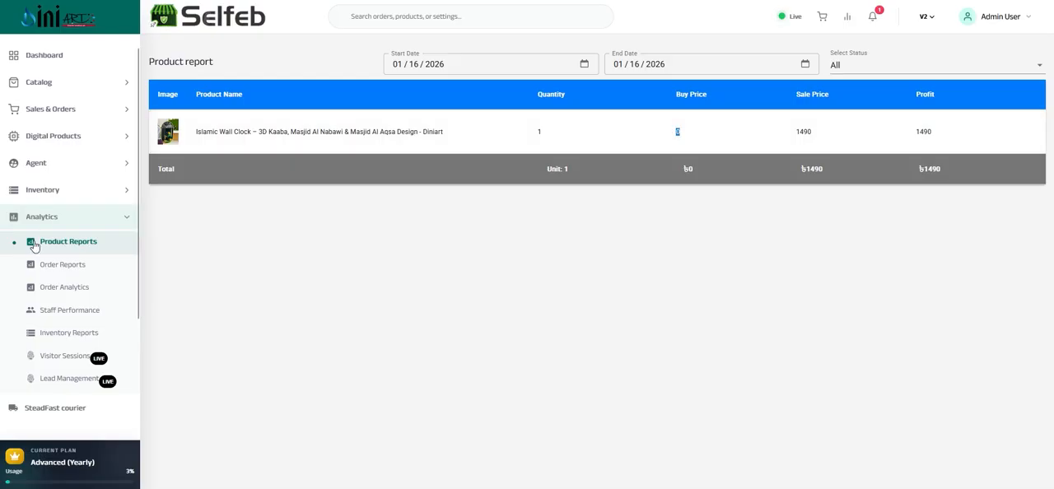
Open the order reports and filter them by Confirm status, then reset the order status to All
left_click(51, 267)
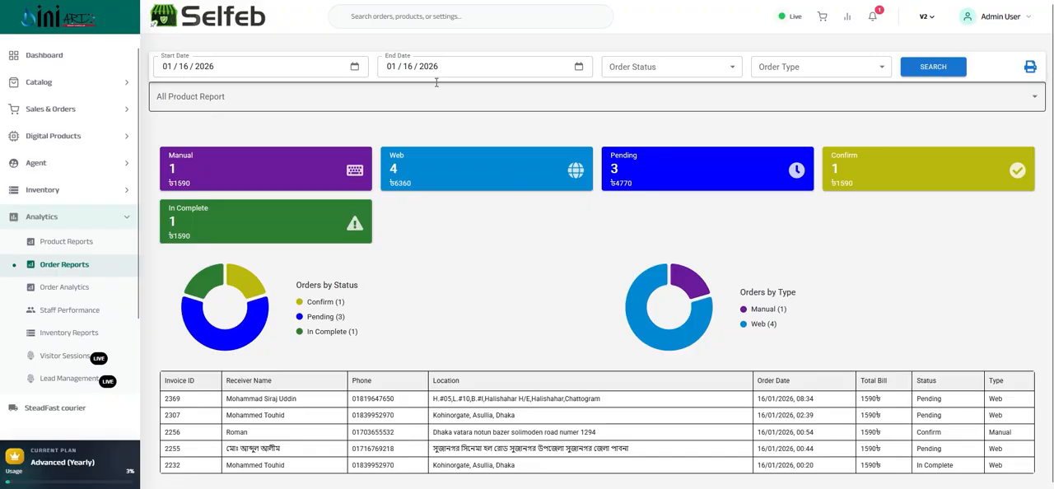
left_click(607, 72)
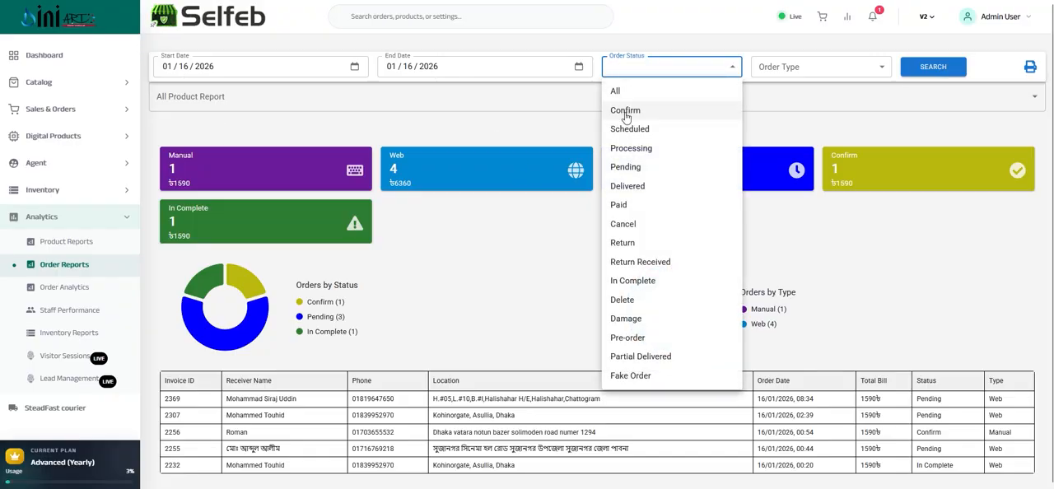
left_click(624, 113)
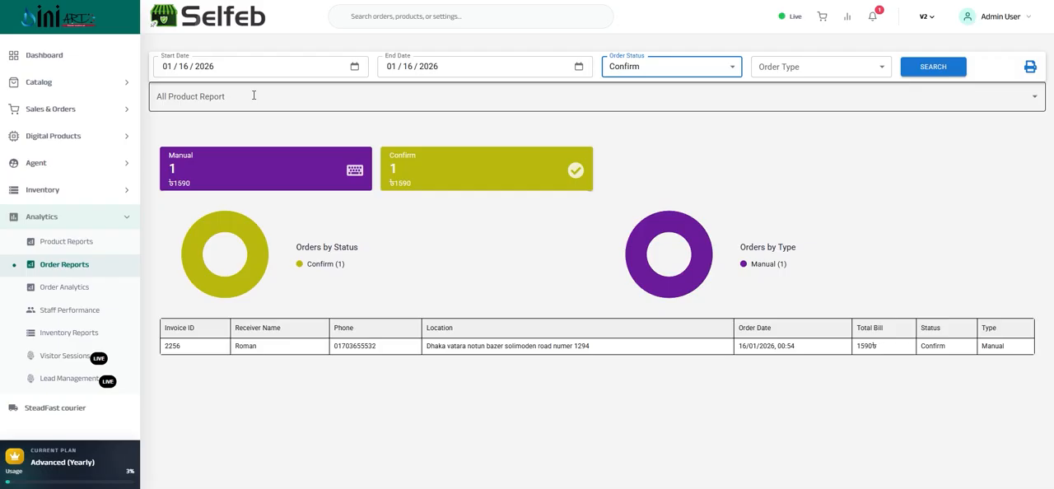
left_click(645, 66)
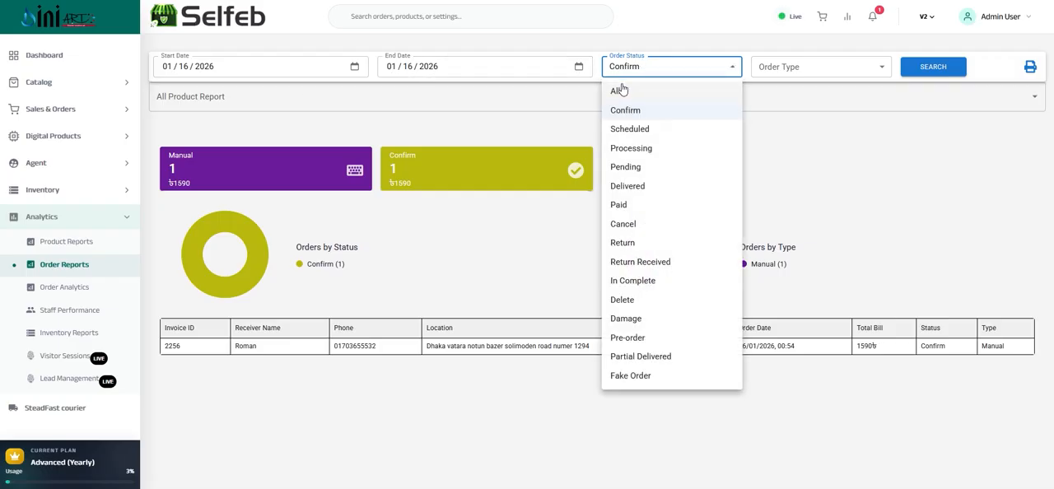
left_click(621, 90)
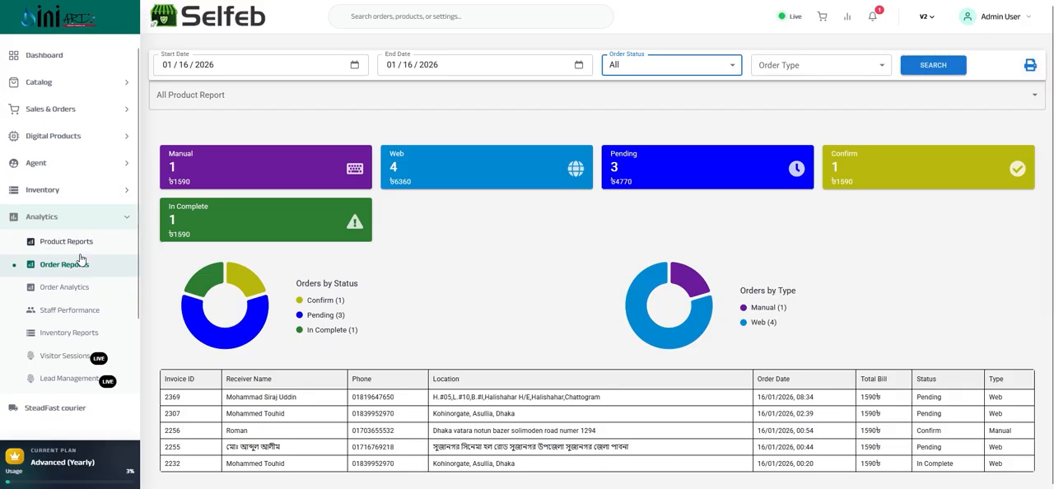
Open the order analytics and examine the daily, monthly and hourly order charts
left_click(56, 287)
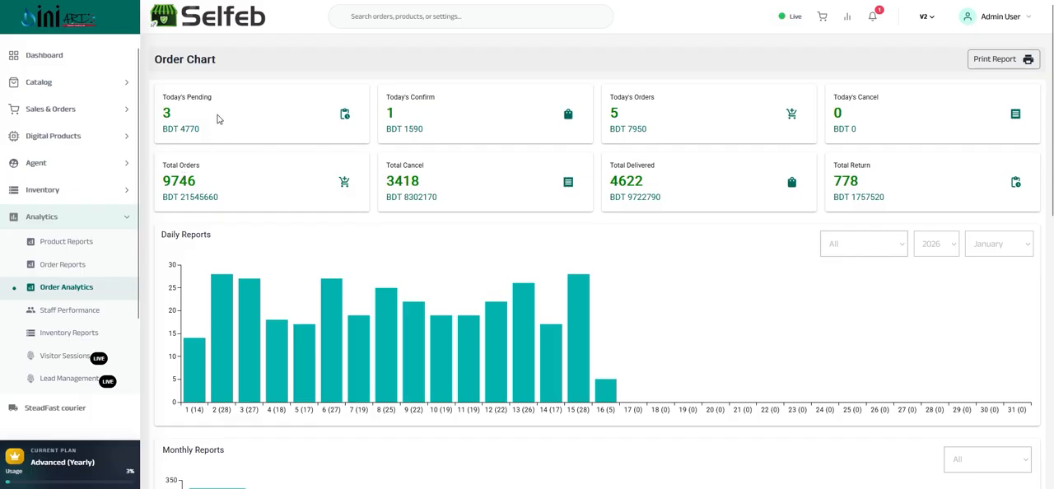
scroll(359, 144, "down", 3)
scroll(363, 138, "down", 3)
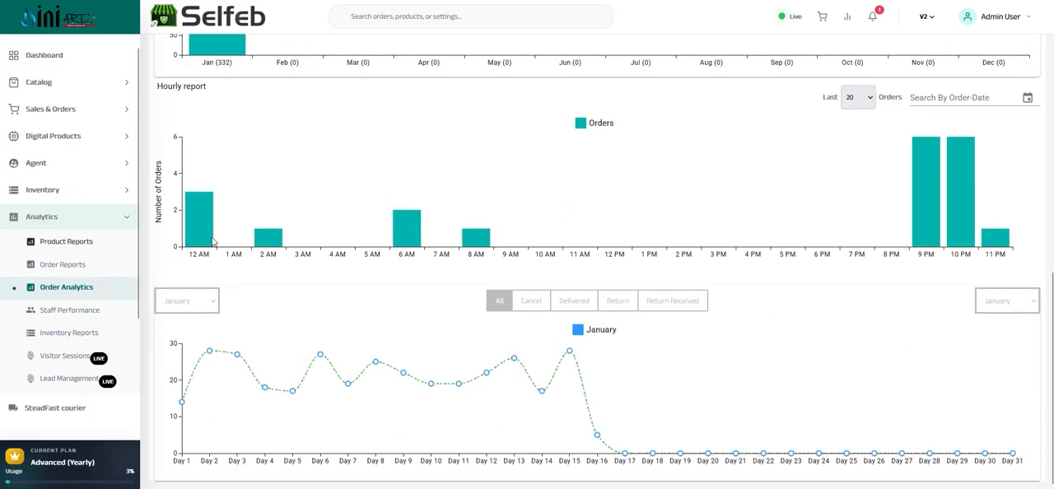
Open the staff performance report and set its start date to 01/01/2026
left_click(49, 314)
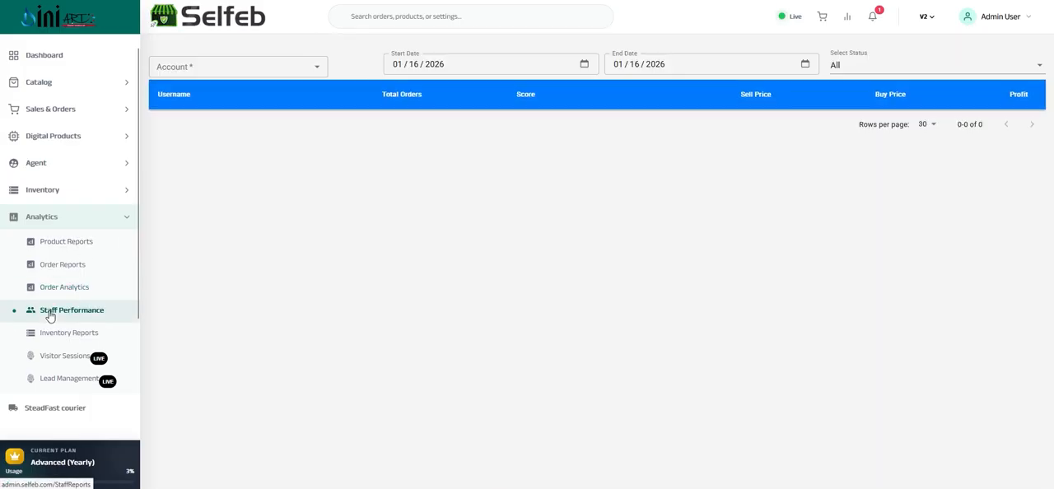
left_click(280, 67)
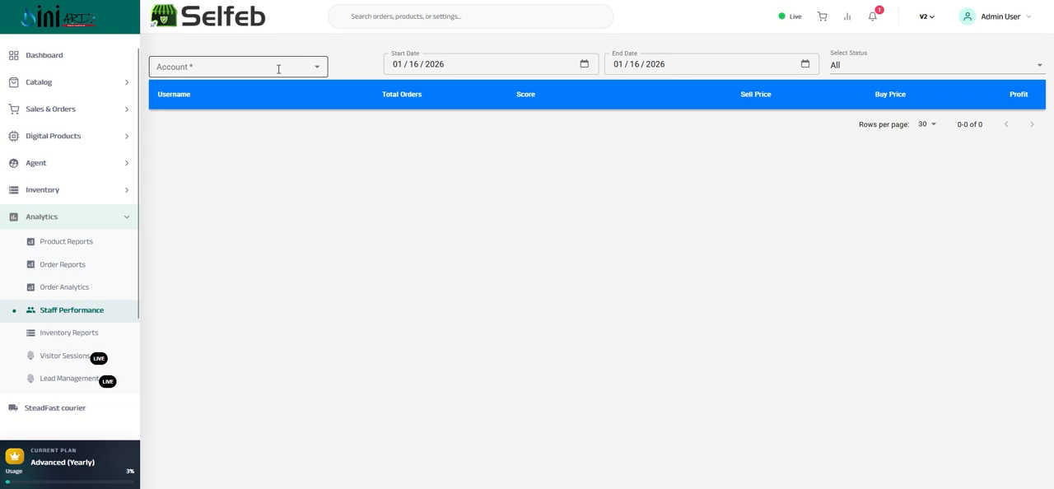
left_click(429, 59)
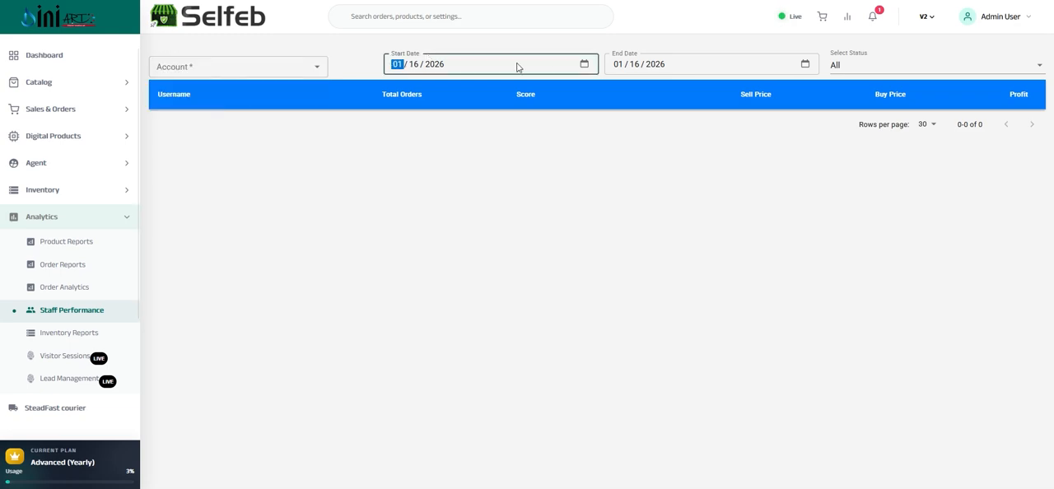
left_click(583, 63)
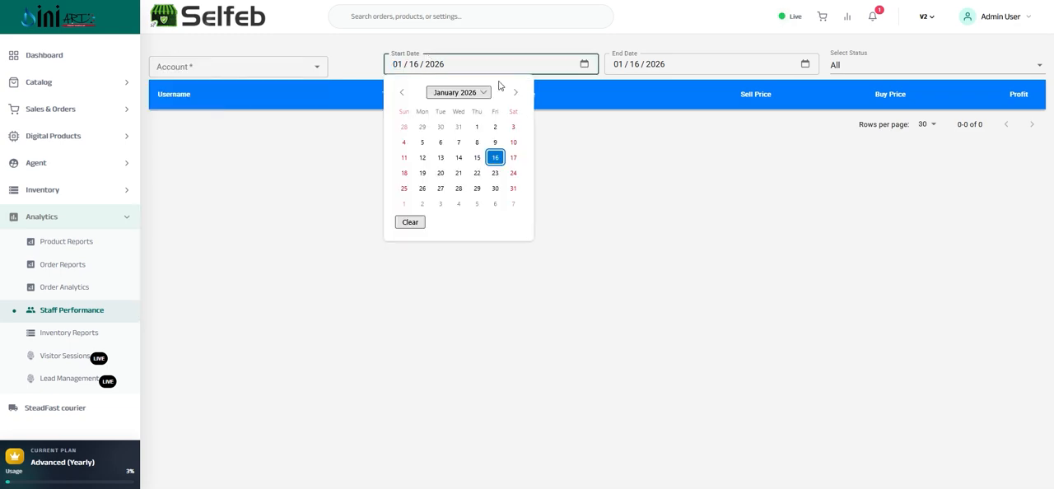
left_click(476, 128)
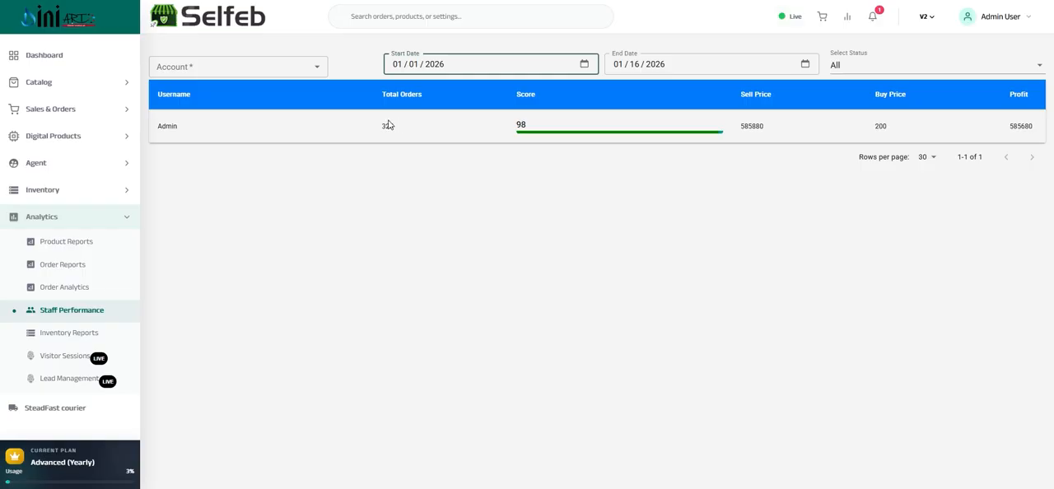
Examine the Admin account's profit and score, and check which order statuses the staff report can be filtered by
double_click(165, 125)
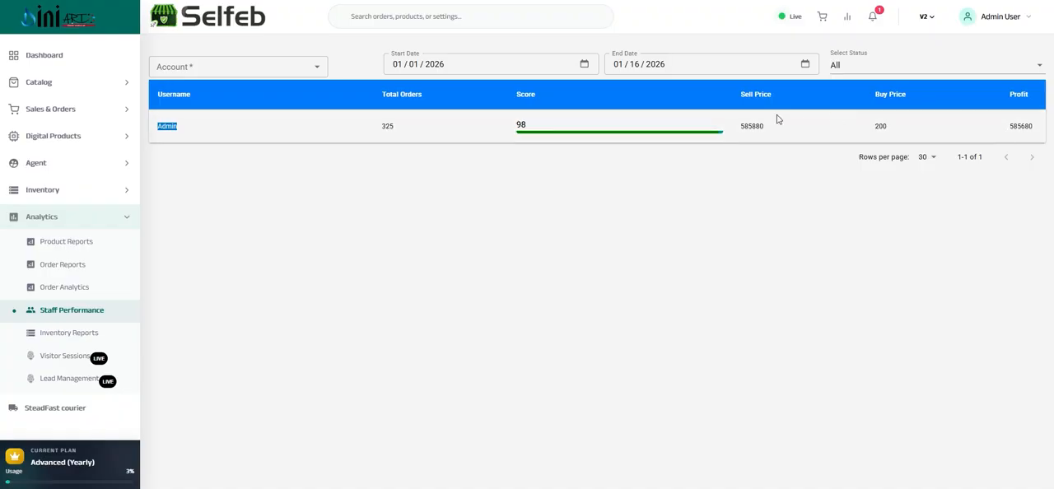
double_click(1018, 126)
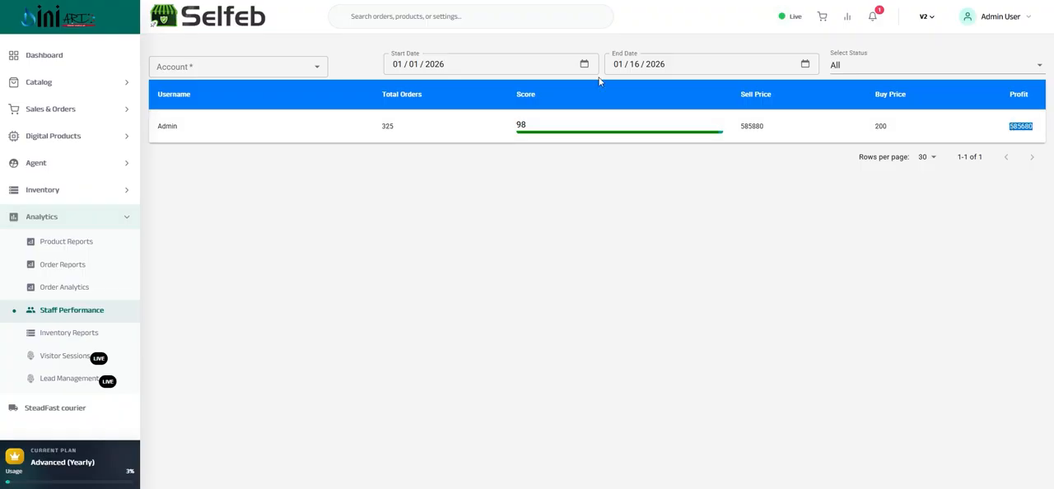
double_click(521, 124)
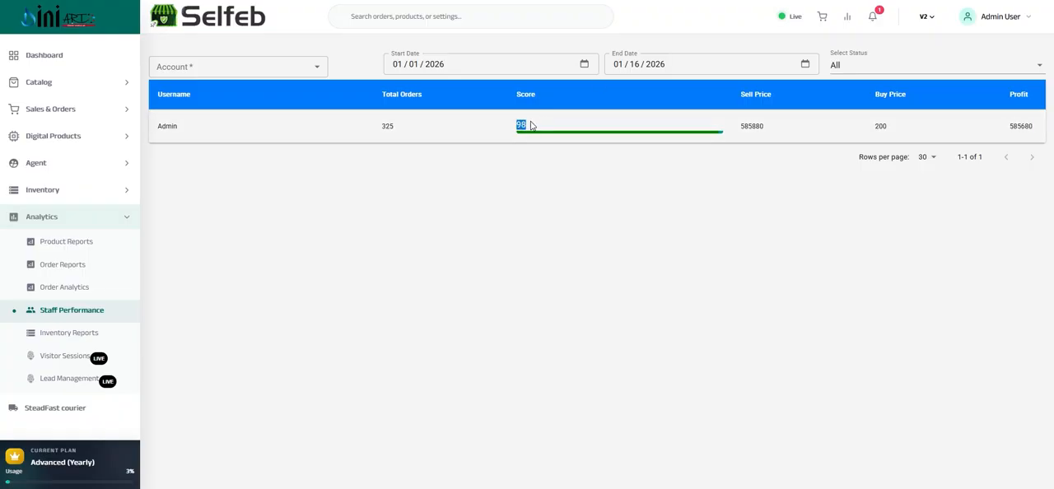
left_click(868, 69)
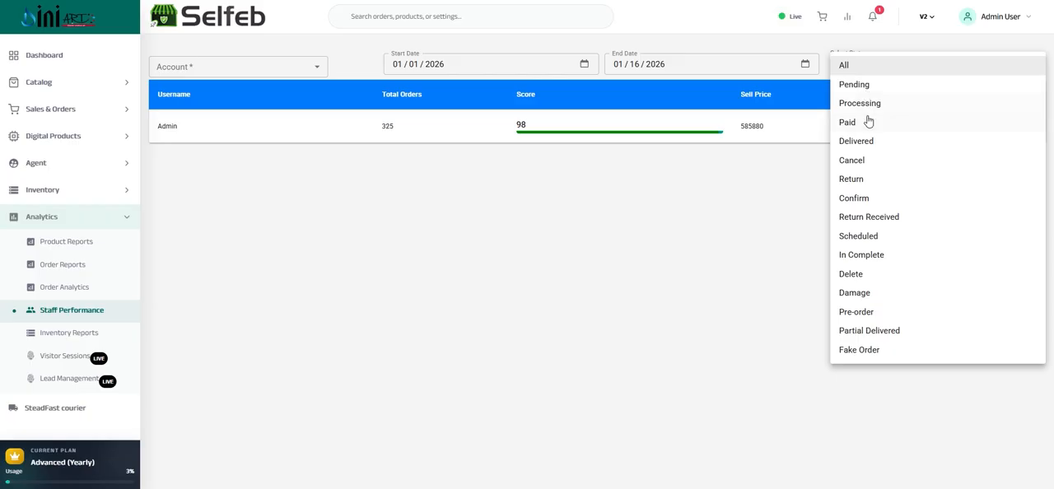
left_click(338, 193)
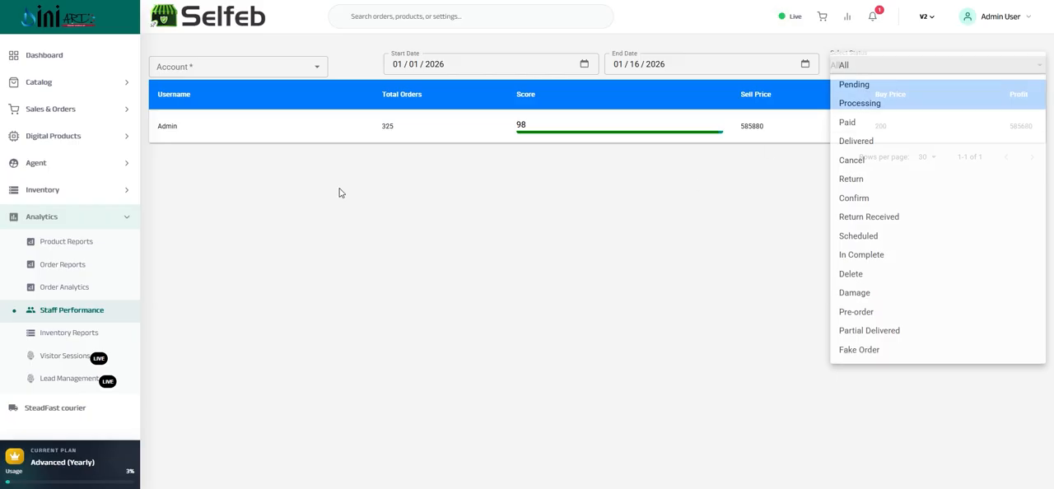
Open the inventory reports and view the stock breakdowns of the Allah & Mohammad combo set and the acrylic mirror gold sign
left_click(53, 336)
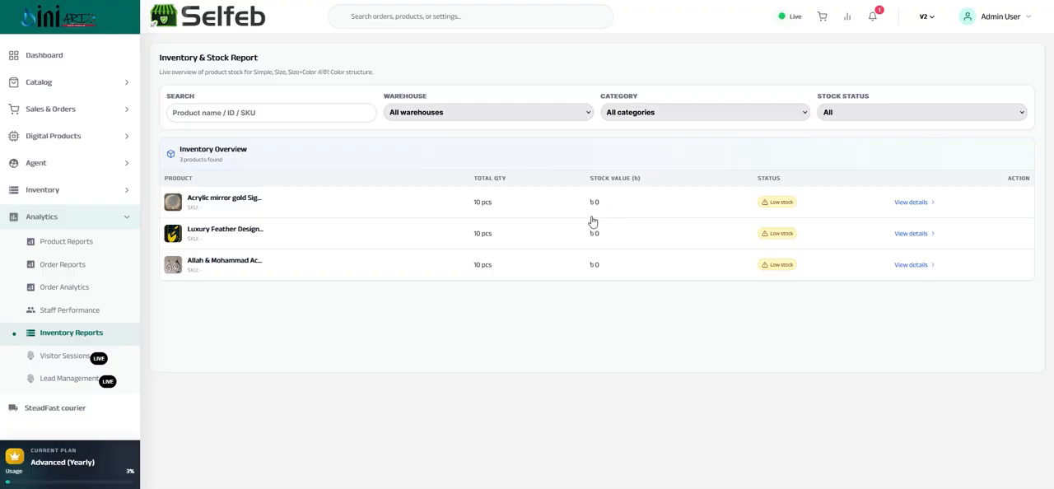
left_click(478, 271)
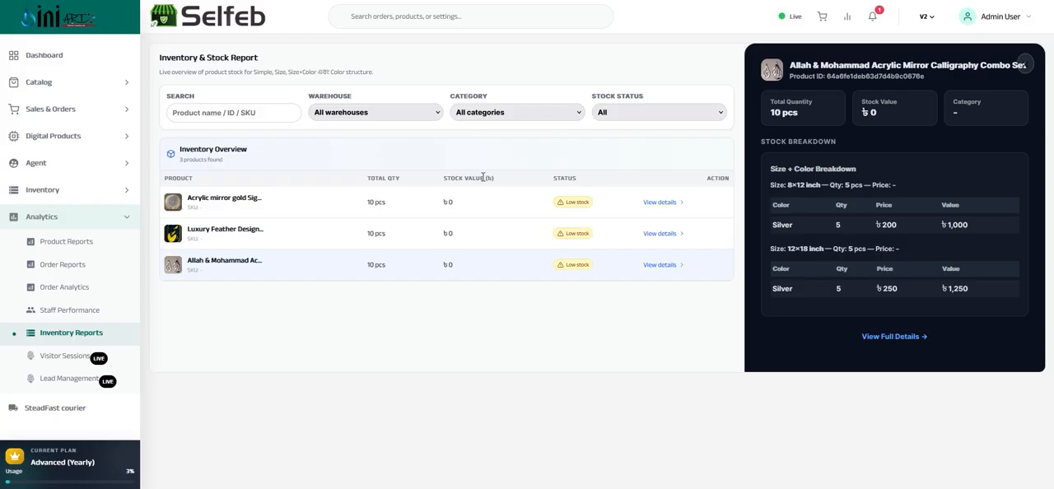
left_click(476, 207)
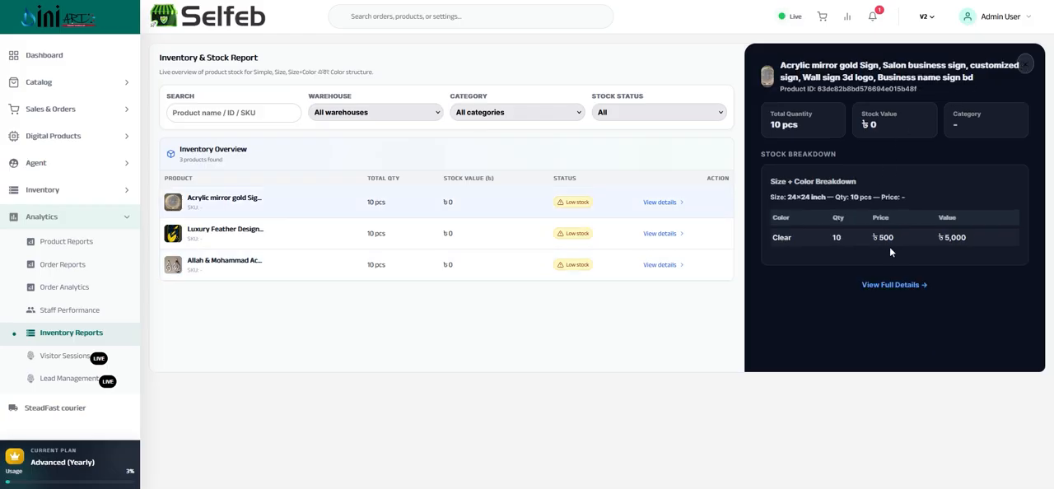
left_click(348, 113)
left_click(388, 112)
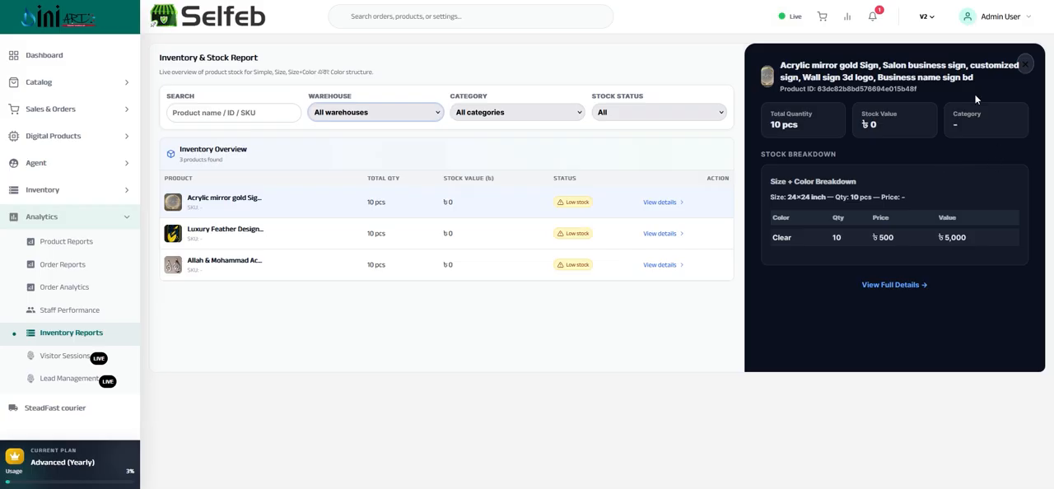
left_click(634, 352)
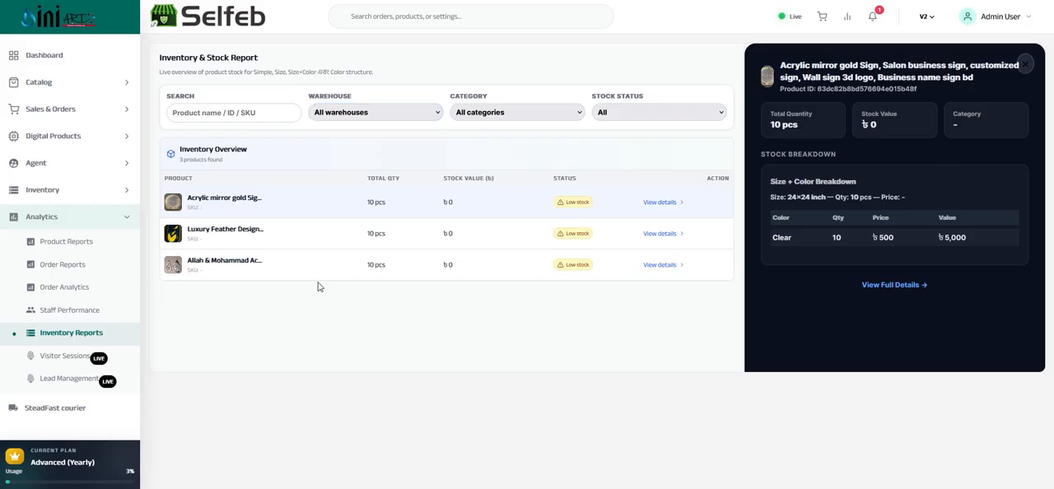
Open the visitor sessions report and examine the visitors' acquisition sources, landing pages and visit times
left_click(53, 357)
scroll(203, 248, "down", 2)
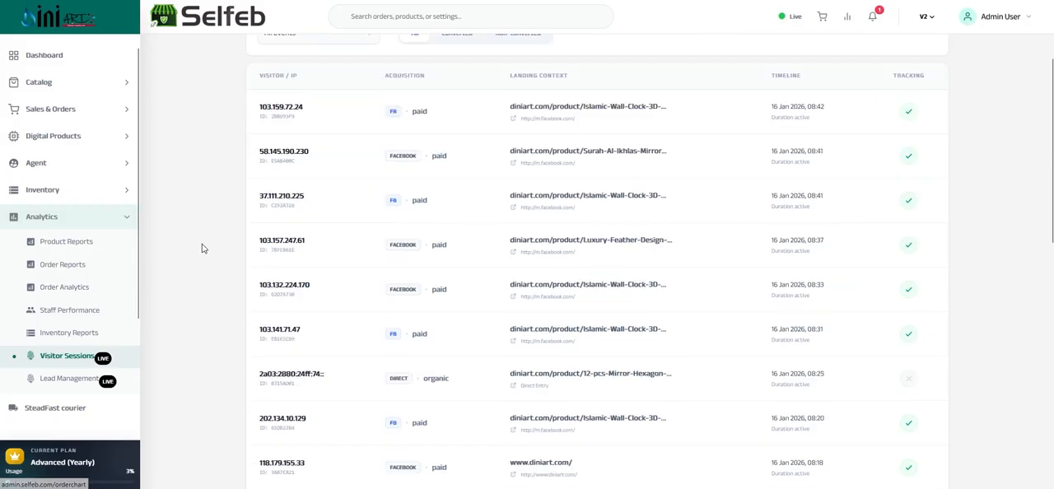
scroll(203, 248, "down", 1)
scroll(205, 238, "up", 2)
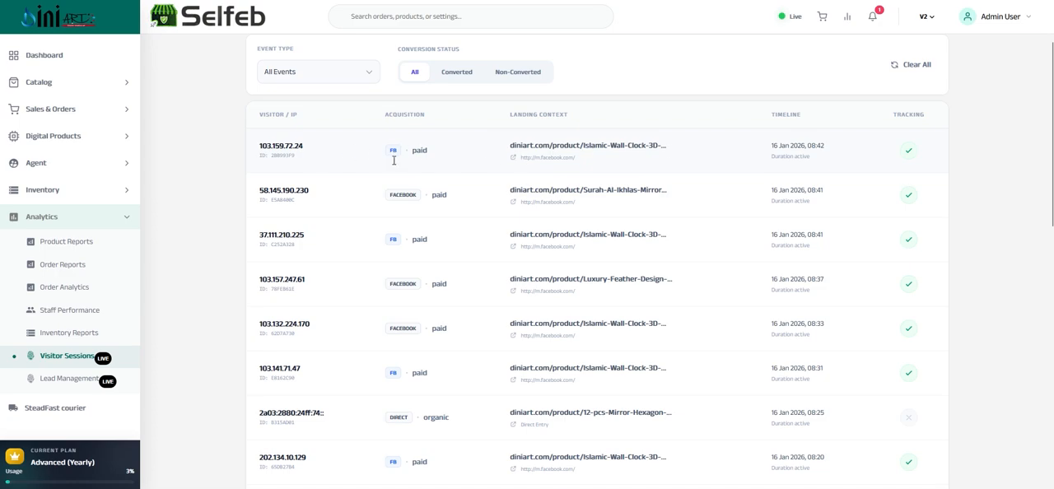
scroll(400, 245, "down", 2)
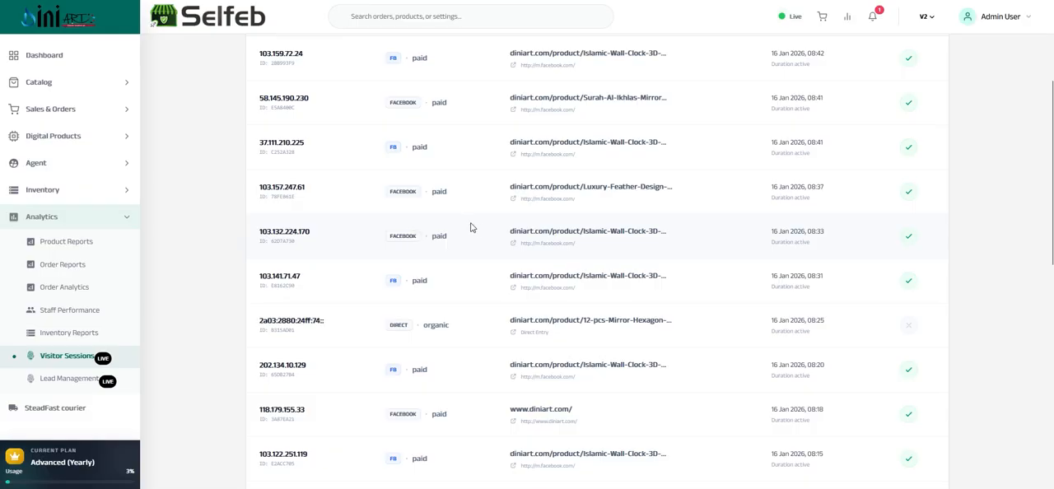
scroll(481, 228, "up", 4)
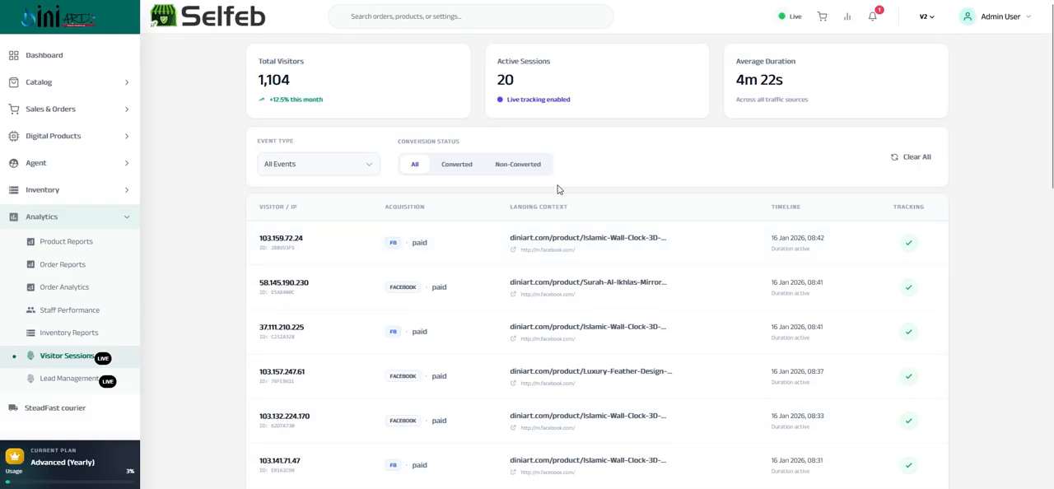
scroll(765, 62, "down", 2)
scroll(765, 86, "up", 2)
Check the average visit duration across all traffic sources and review the session list against it
left_click_drag(738, 81, 798, 77)
left_click(780, 82)
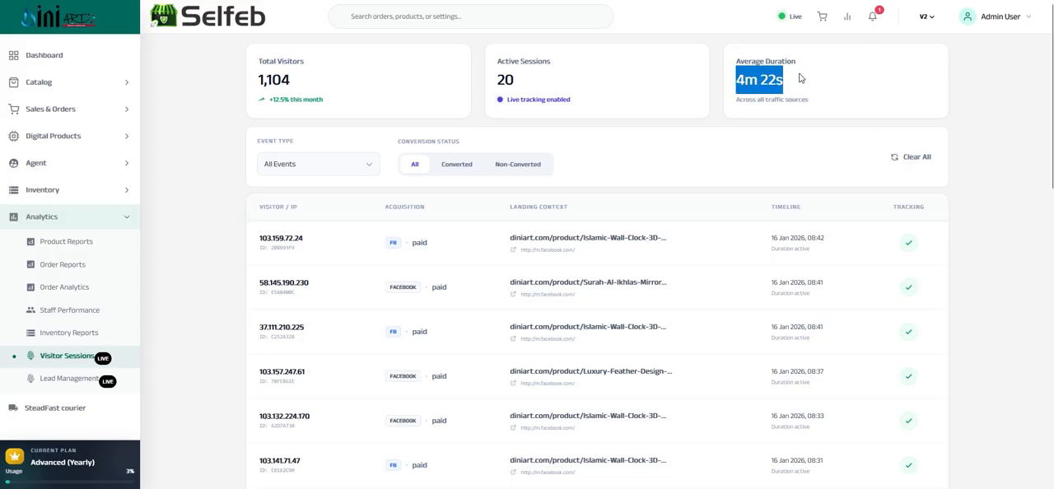
triple_click(743, 80)
triple_click(743, 80)
triple_click(735, 80)
scroll(769, 83, "down", 3)
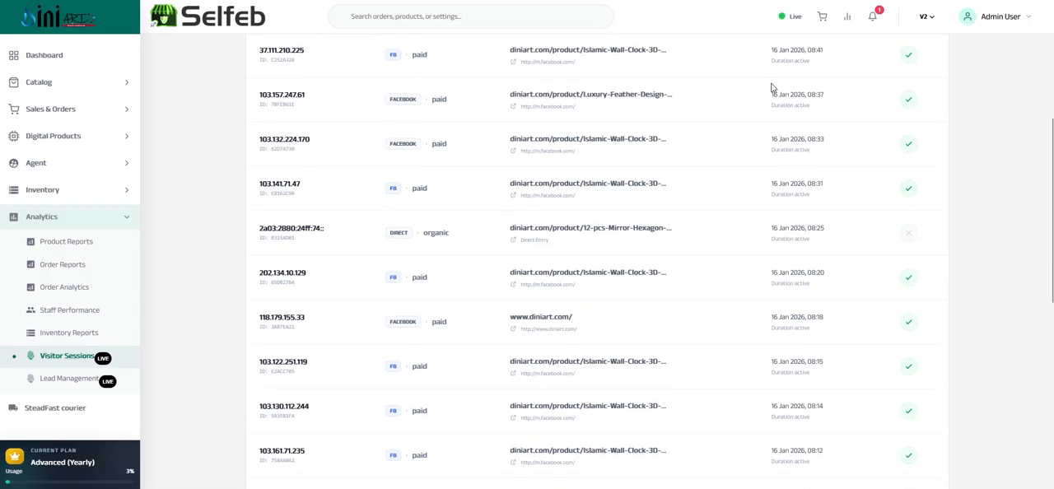
scroll(764, 97, "up", 3)
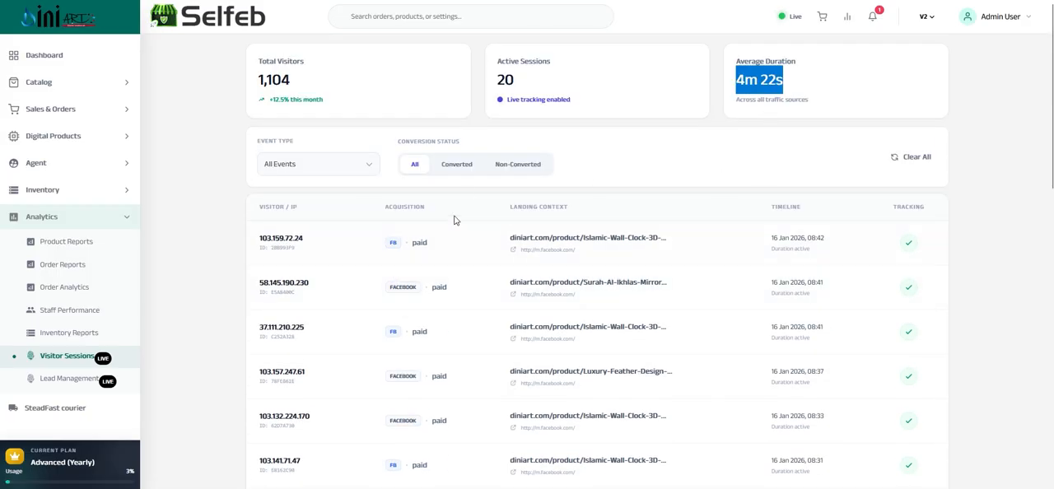
scroll(433, 288, "down", 3)
scroll(432, 289, "up", 3)
Filter the visitor sessions by Converted status and review them, then reset the conversion status to All
left_click(451, 165)
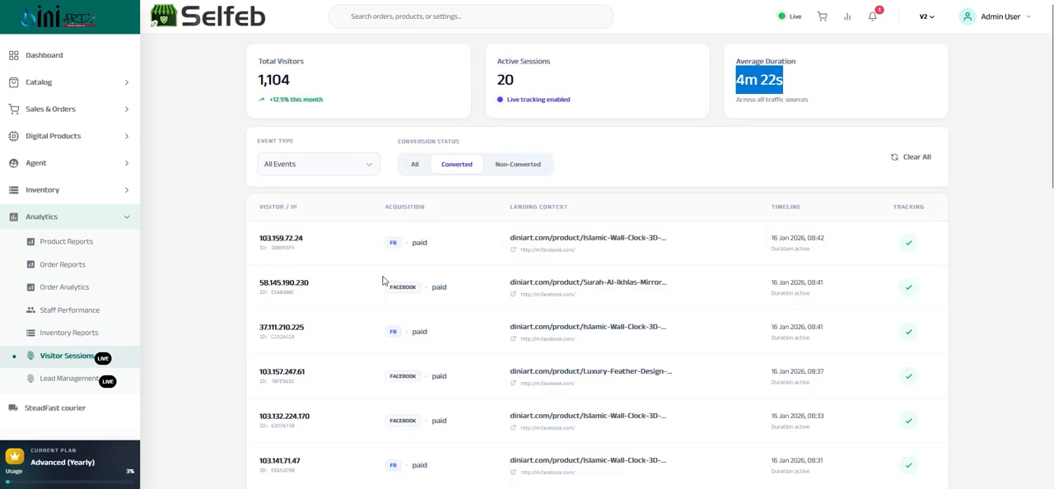
scroll(403, 265, "down", 5)
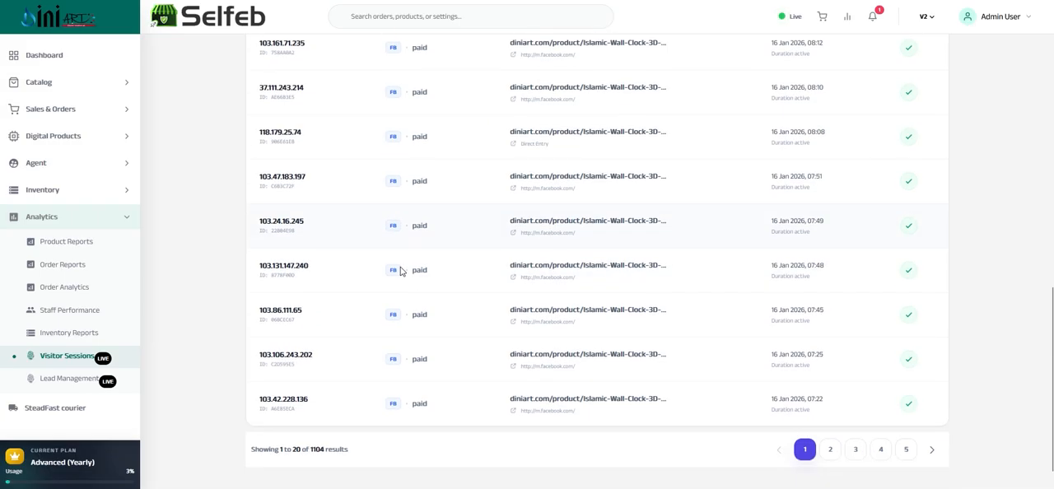
scroll(400, 270, "up", 5)
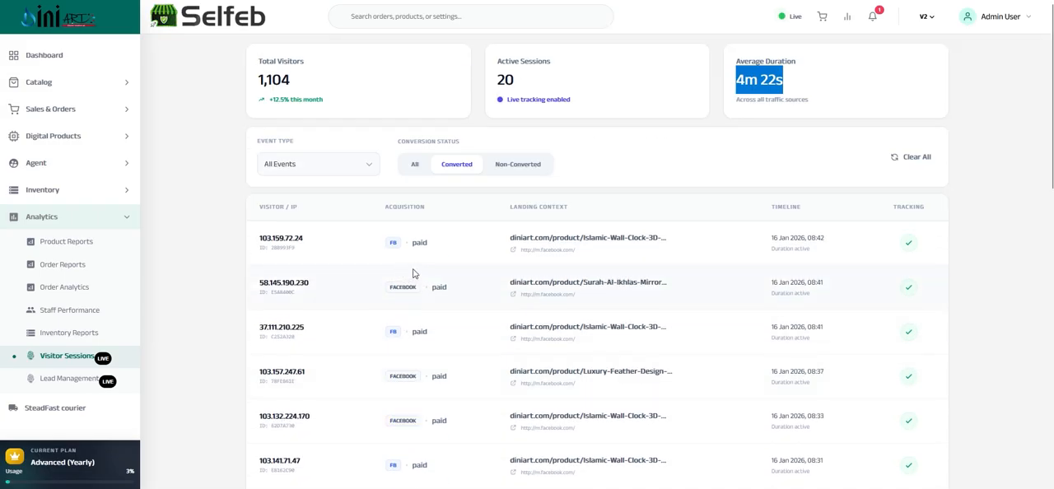
left_click(416, 169)
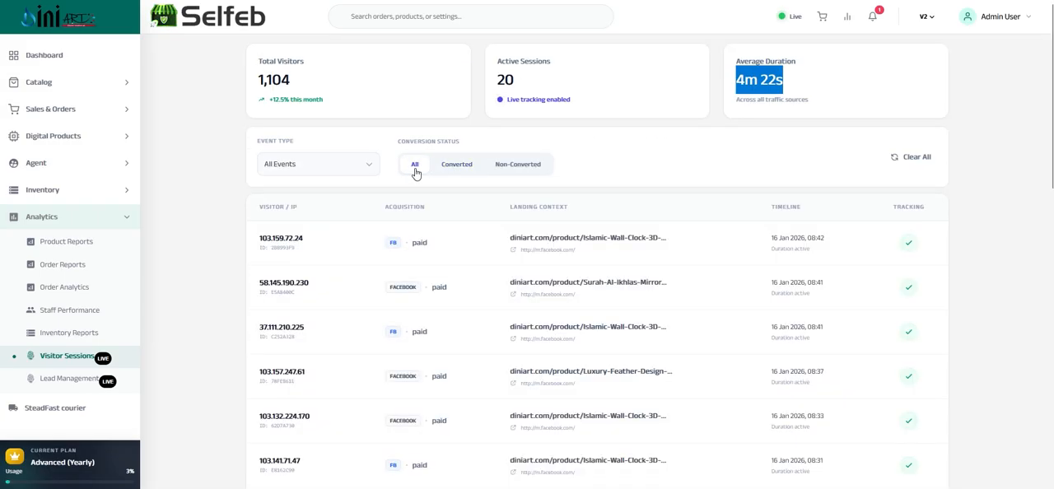
Filter the visitor sessions by the Purchase event type and look through the session list
left_click(339, 172)
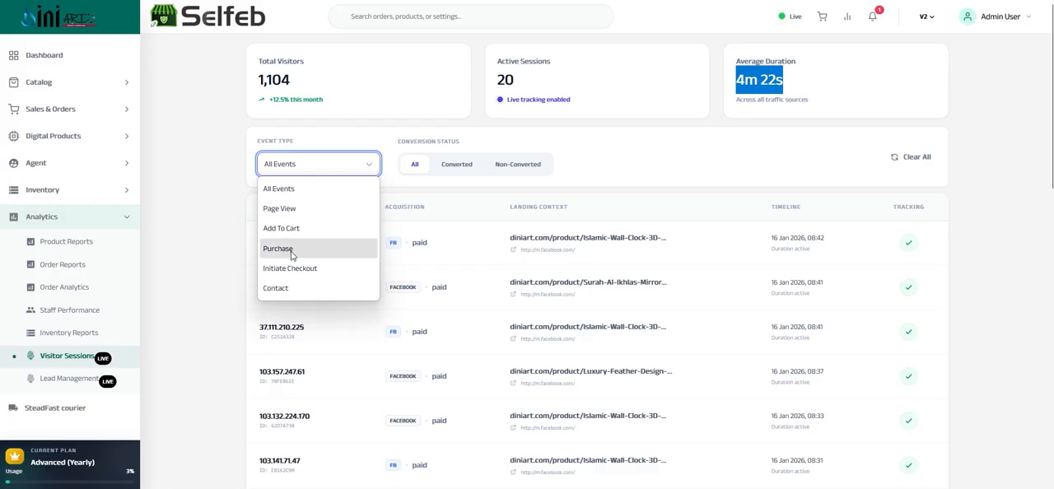
left_click(292, 250)
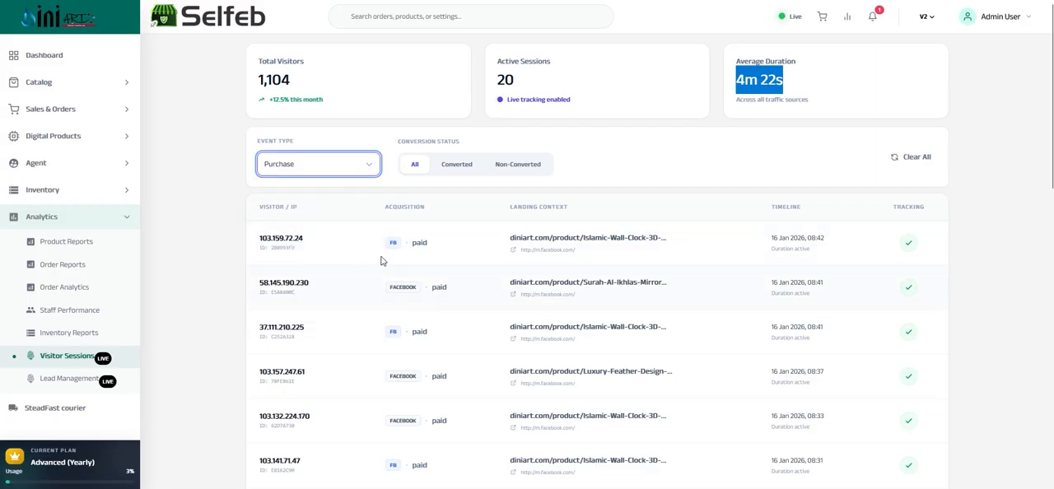
scroll(381, 260, "down", 10)
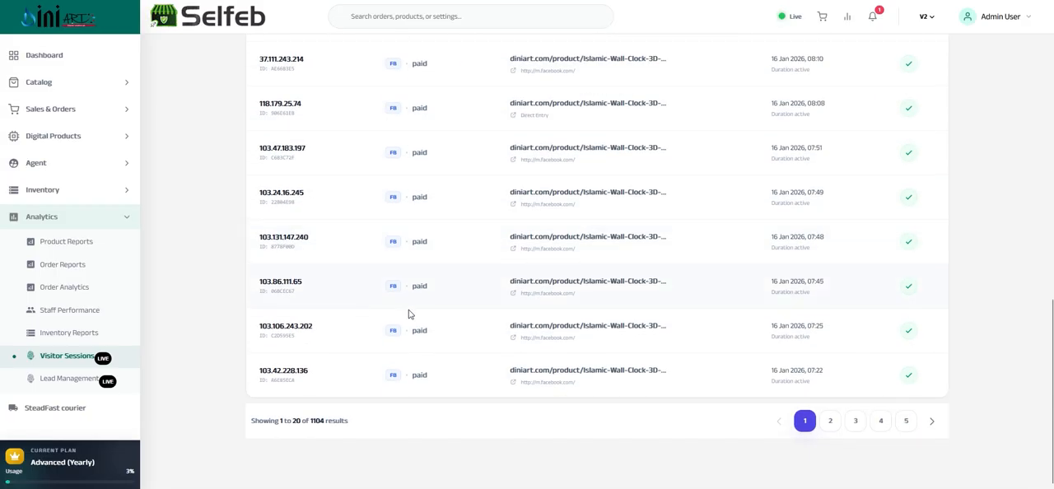
scroll(409, 313, "up", 10)
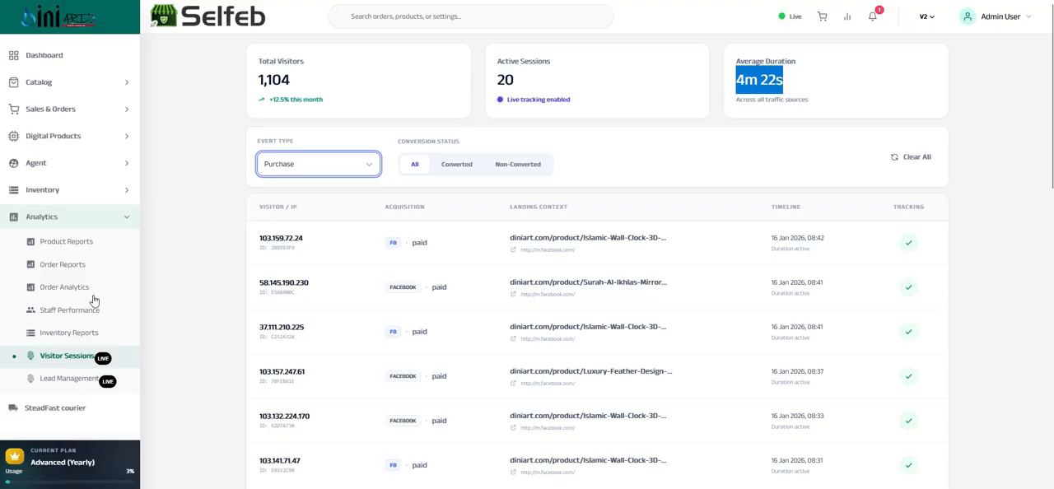
Open lead management, review its dashboard with the conversion pipeline and urgent actions, and view the list of leads
left_click(51, 378)
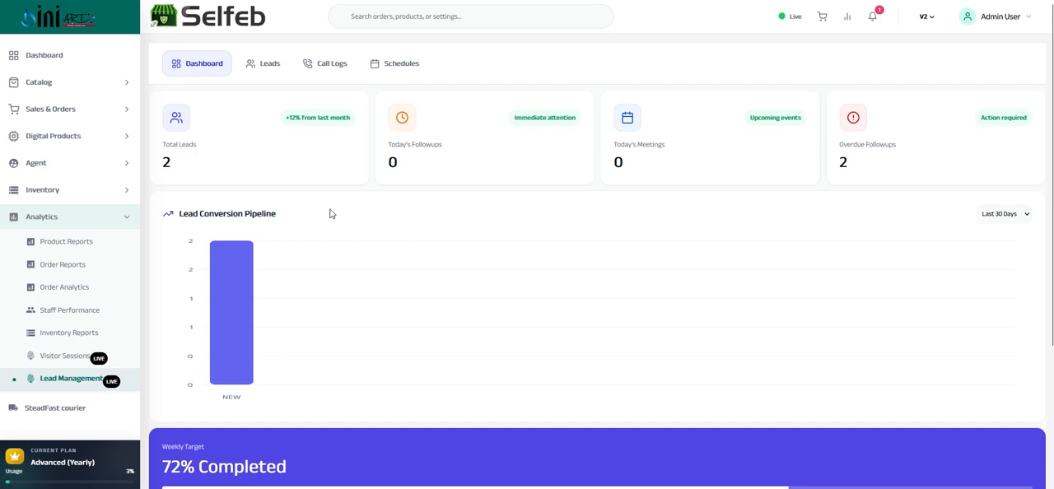
scroll(346, 223, "down", 3)
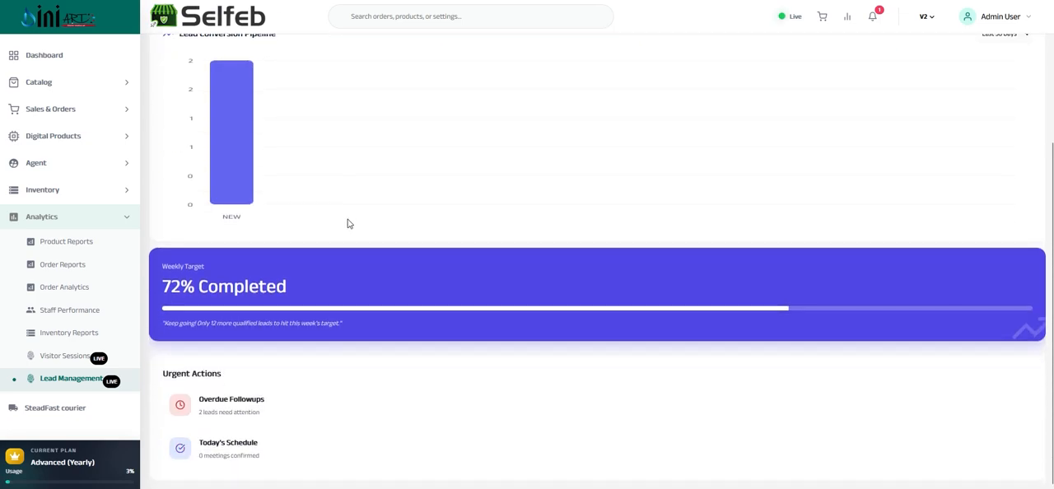
scroll(342, 218, "up", 3)
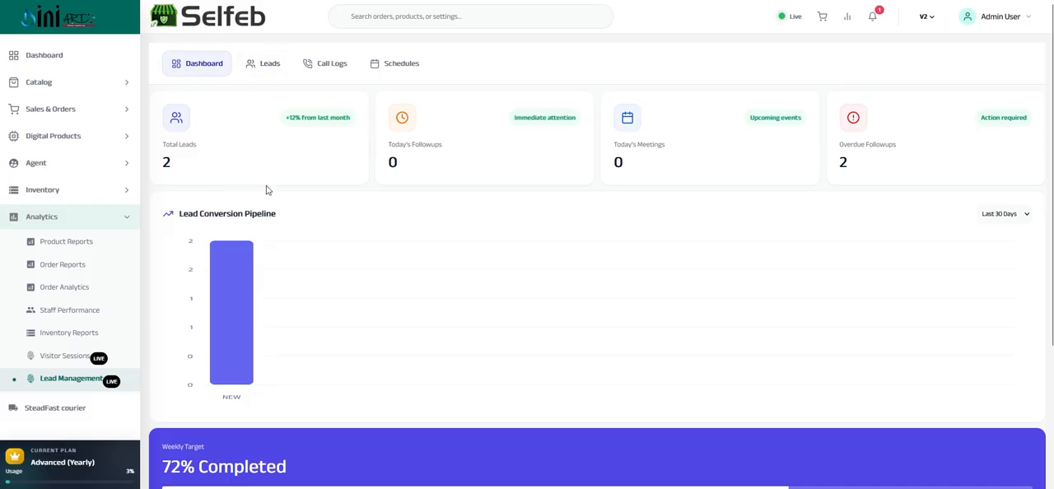
left_click(269, 66)
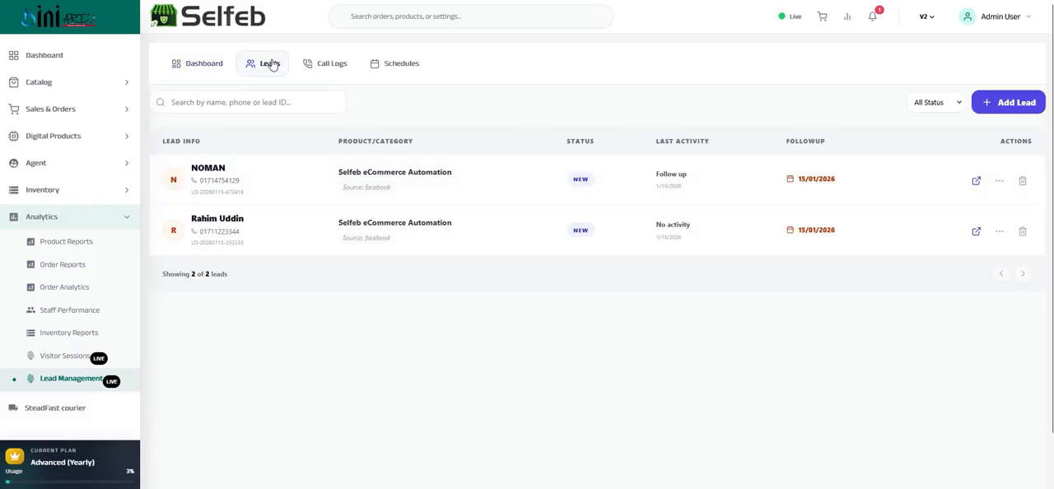
left_click(213, 67)
left_click(265, 69)
Start a new lead, look over its name, email and phone fields, and set the category to Ceramic Mug
left_click(1018, 110)
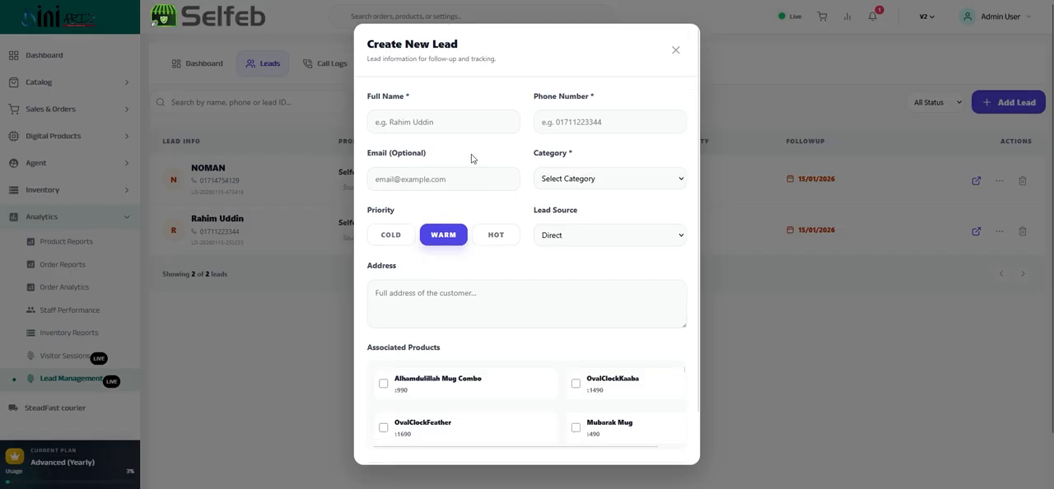
left_click(408, 122)
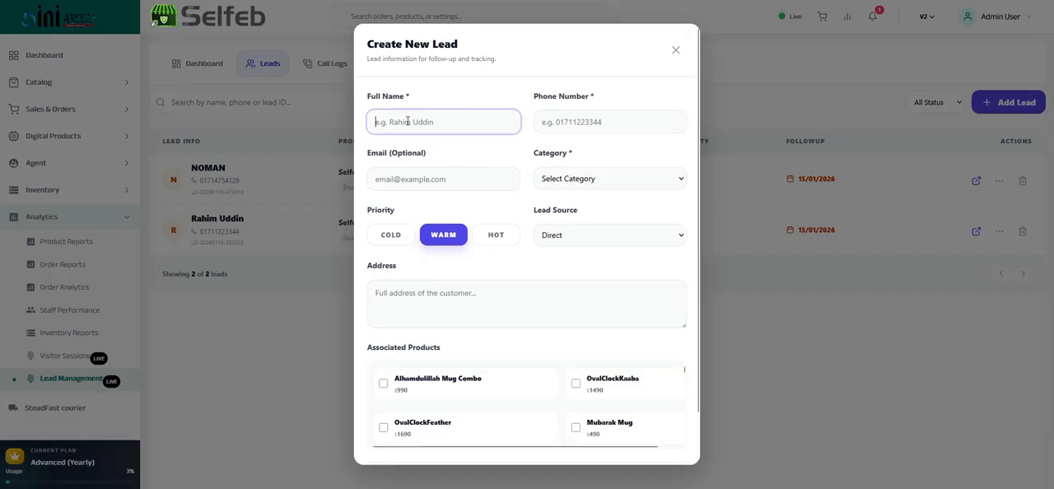
left_click(422, 178)
left_click(576, 125)
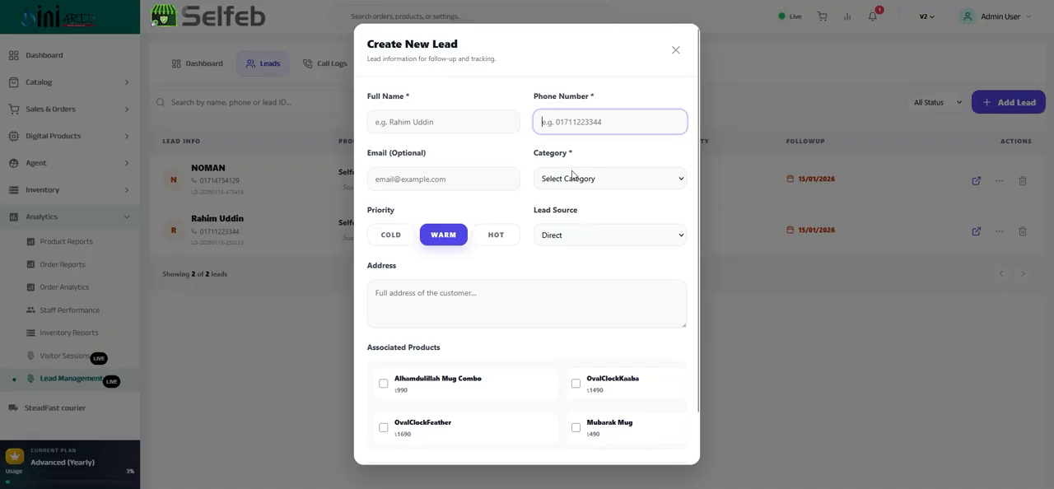
left_click(571, 175)
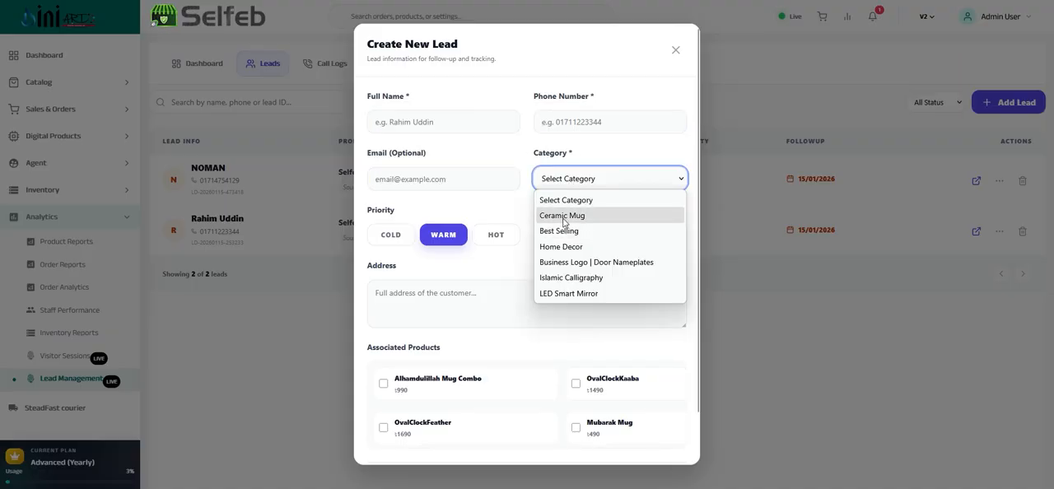
left_click(564, 216)
left_click(563, 181)
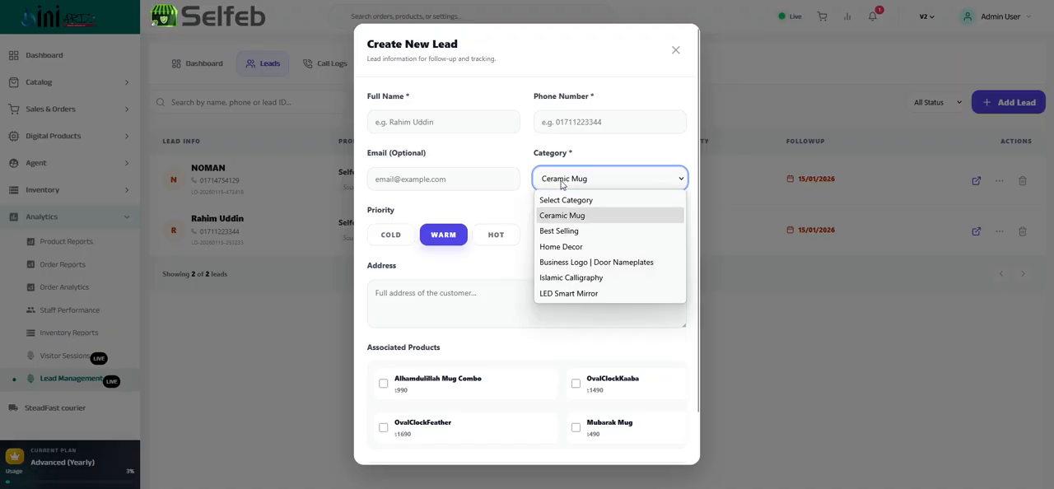
left_click(562, 180)
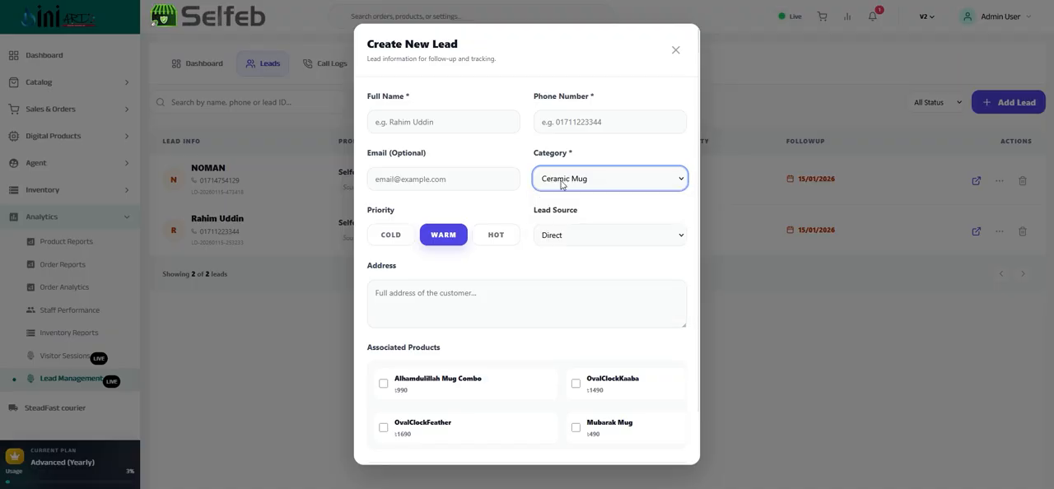
Try the Cold and Warm priorities for the new lead and set its priority to Hot
left_click(392, 236)
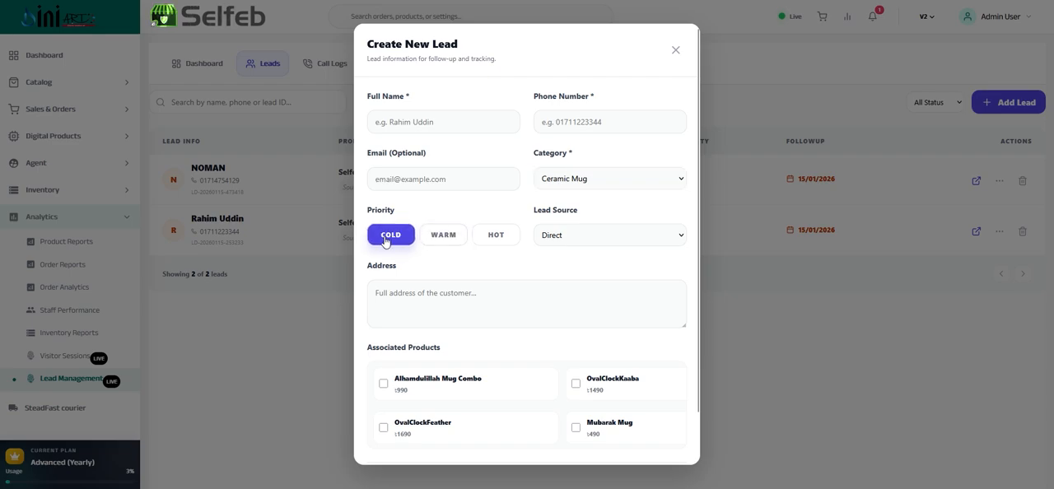
left_click(445, 239)
left_click(390, 241)
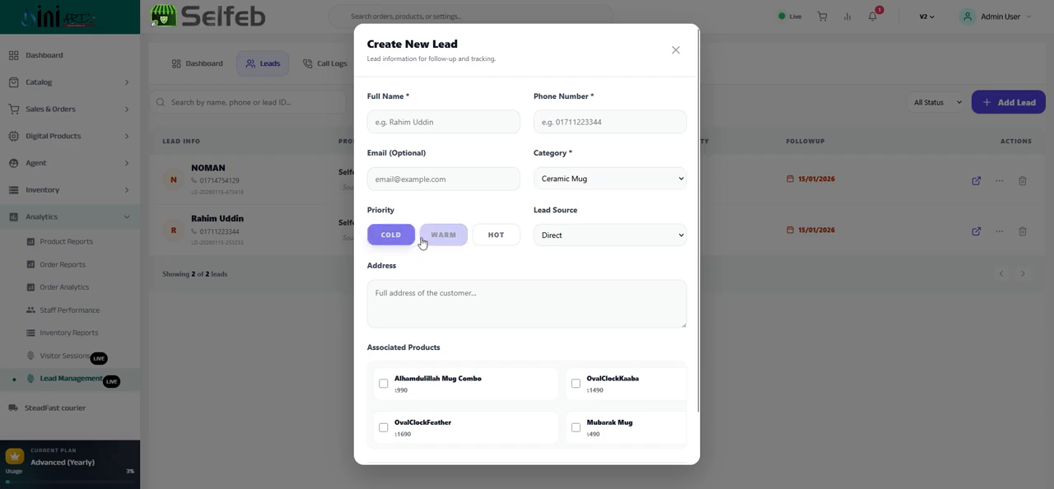
left_click(455, 242)
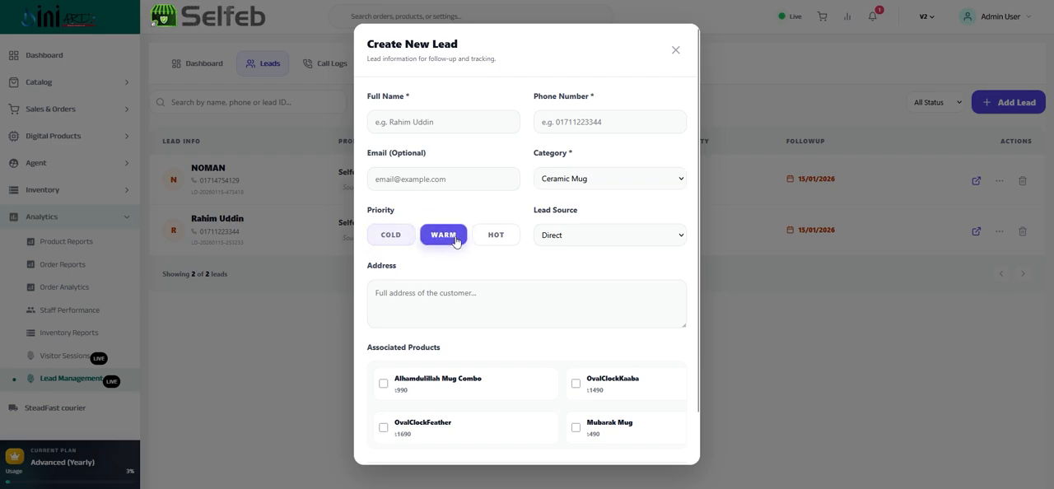
left_click(498, 240)
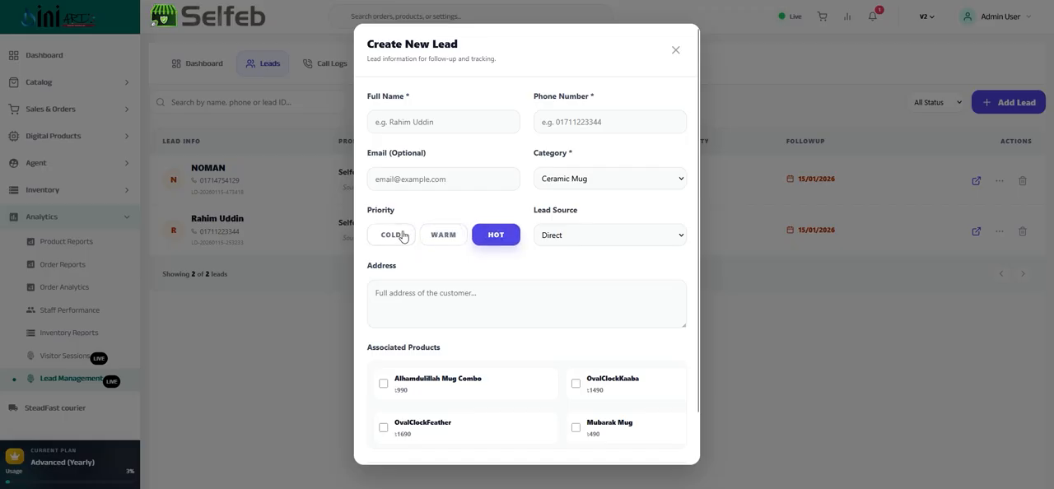
Try Facebook, Referral and WhatsApp as the new lead's source and settle on Website
left_click(558, 235)
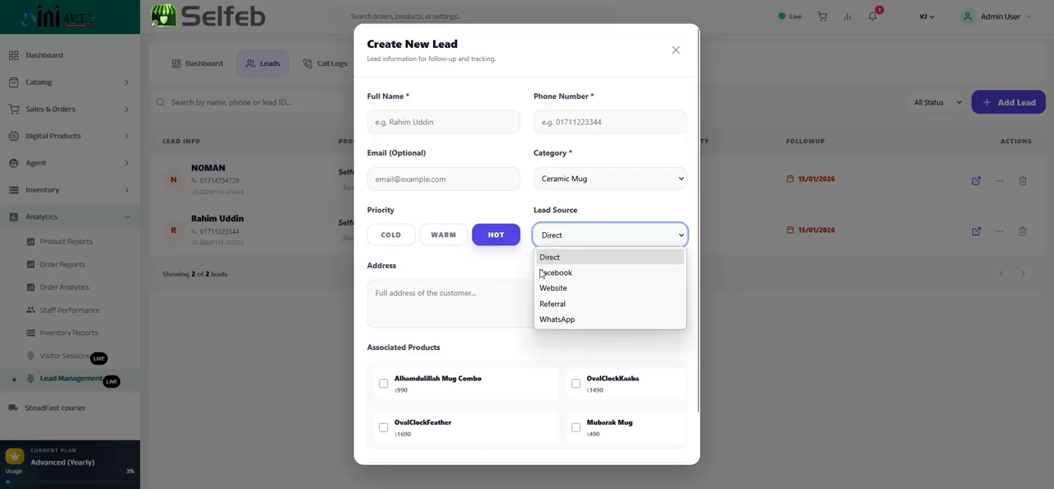
left_click(550, 272)
left_click(563, 241)
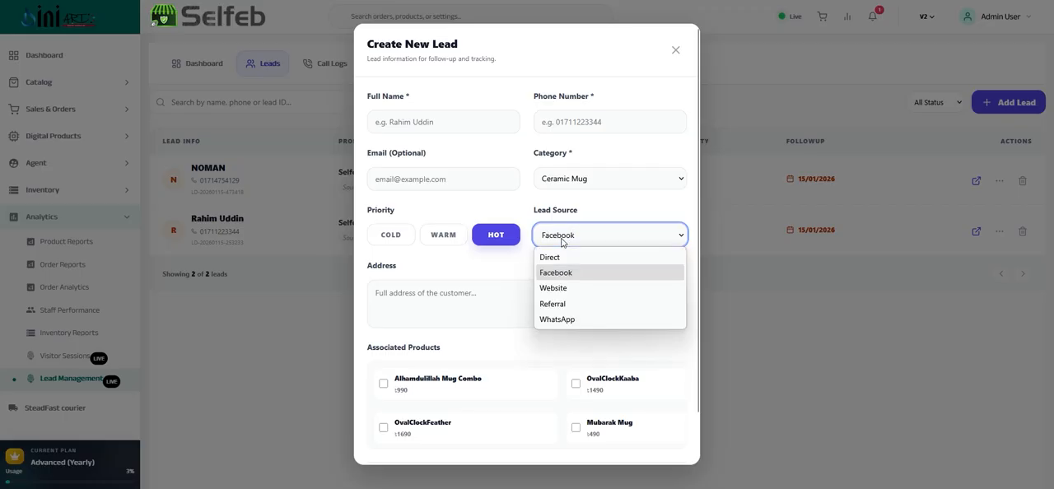
left_click(556, 304)
left_click(583, 236)
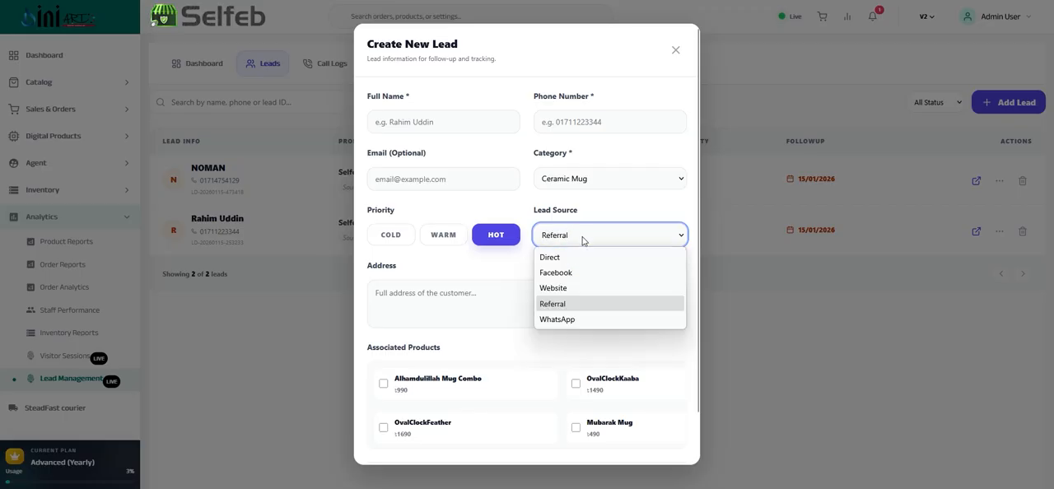
left_click(564, 319)
left_click(574, 235)
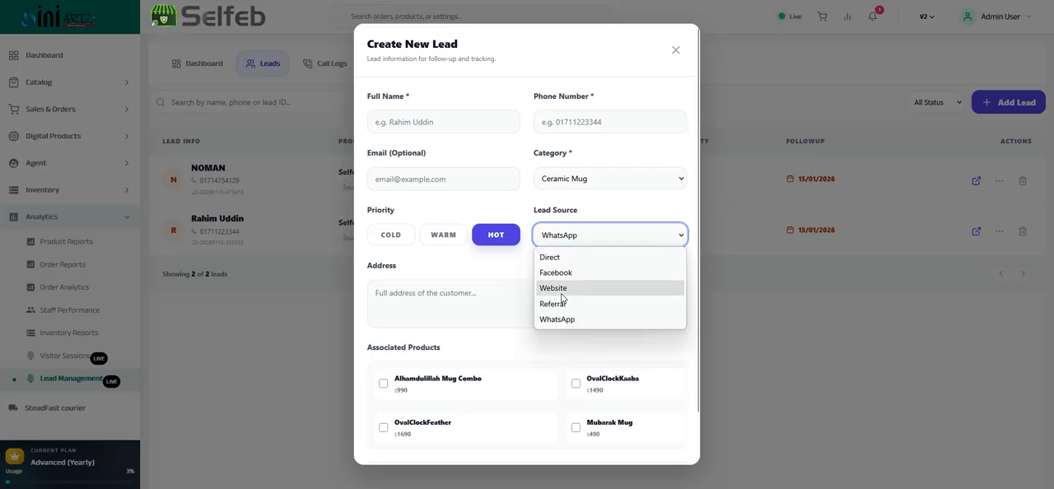
left_click(561, 286)
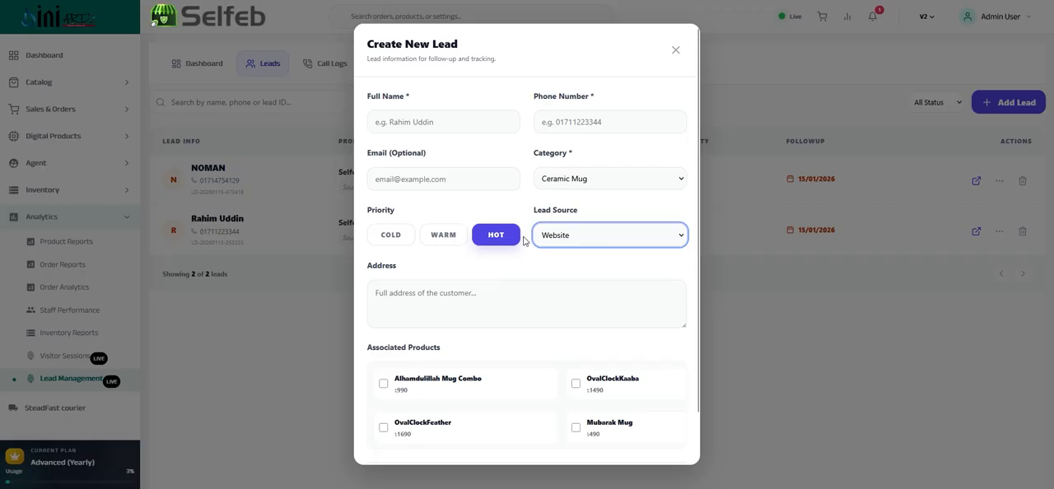
Look over the new lead's address field and associated products, and cancel the lead without saving it
left_click(523, 284)
scroll(547, 236, "down", 1)
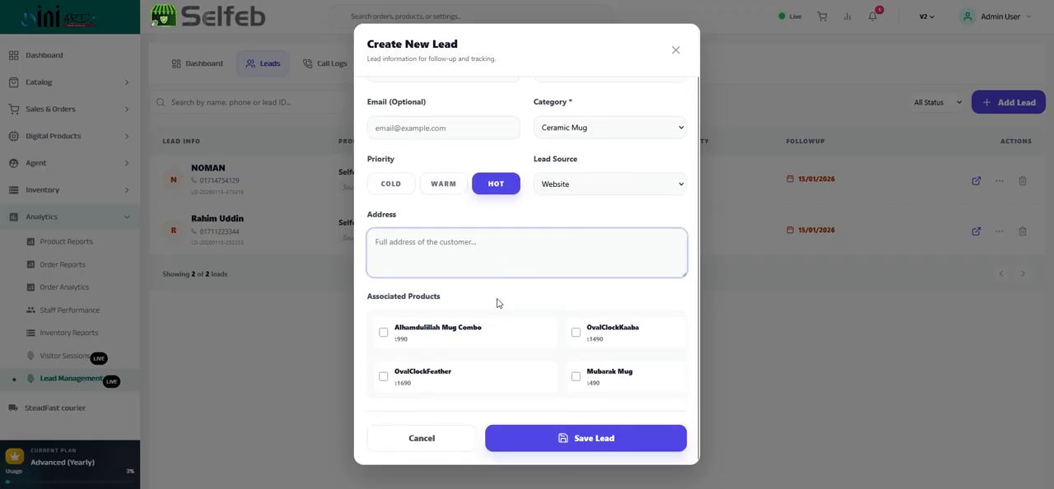
left_click(407, 337)
scroll(469, 354, "down", 5)
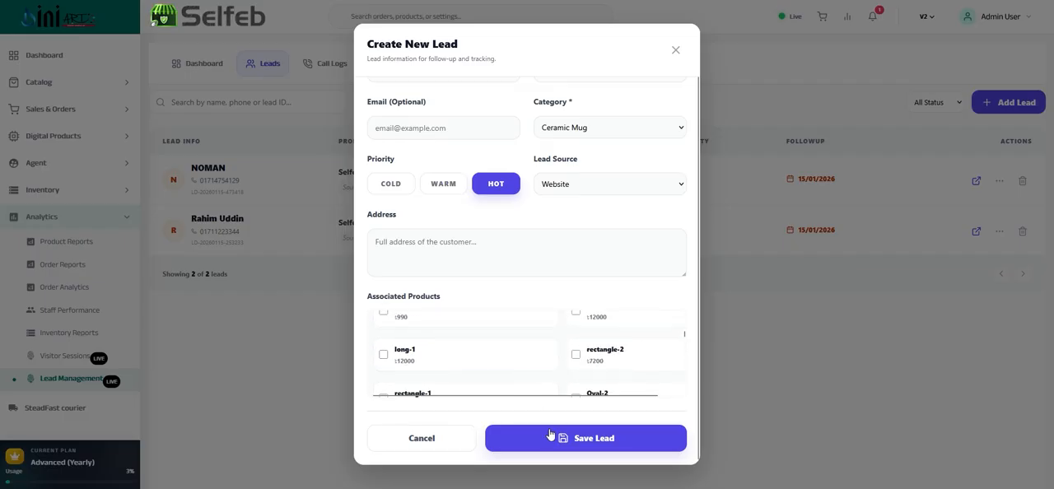
left_click(447, 443)
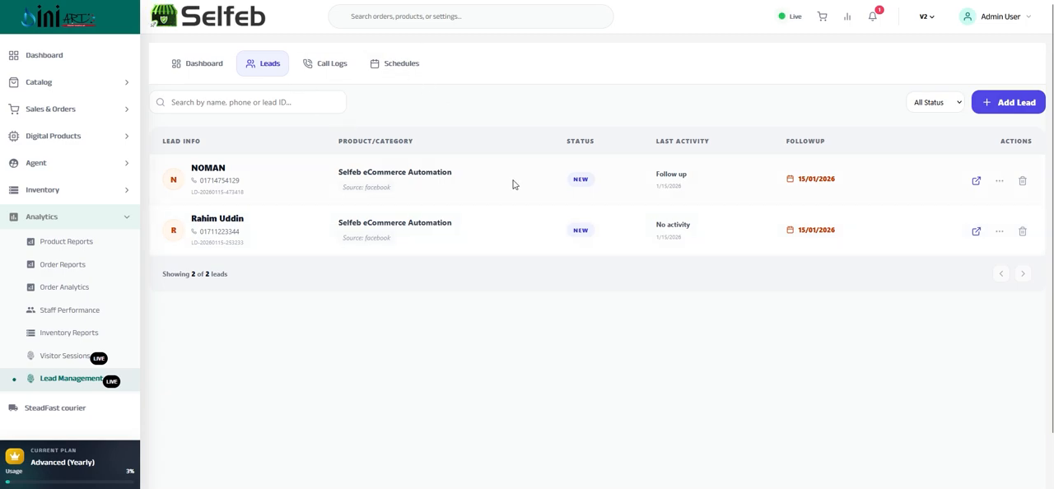
Open the first lead's details, try a Received call result with Not Interested, and close the form without logging it
left_click(977, 181)
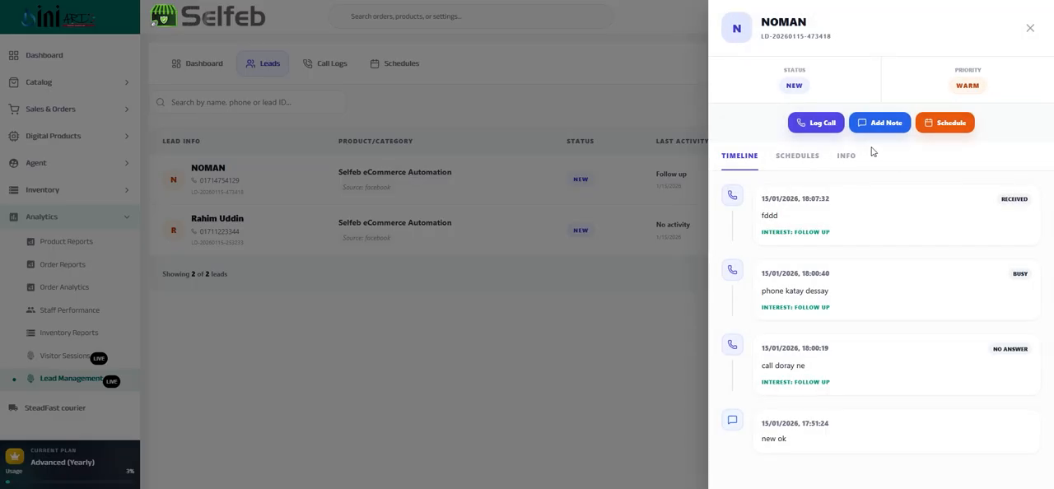
left_click(823, 128)
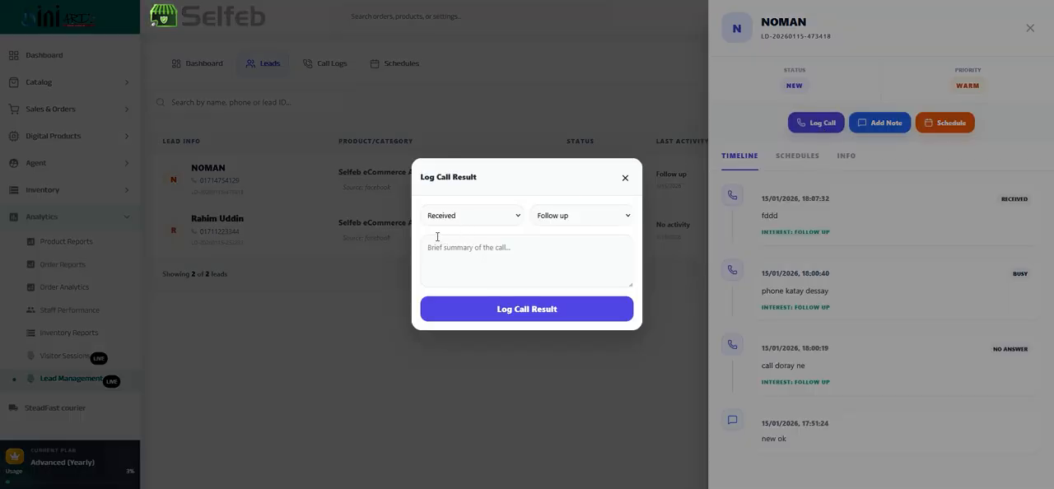
left_click(485, 253)
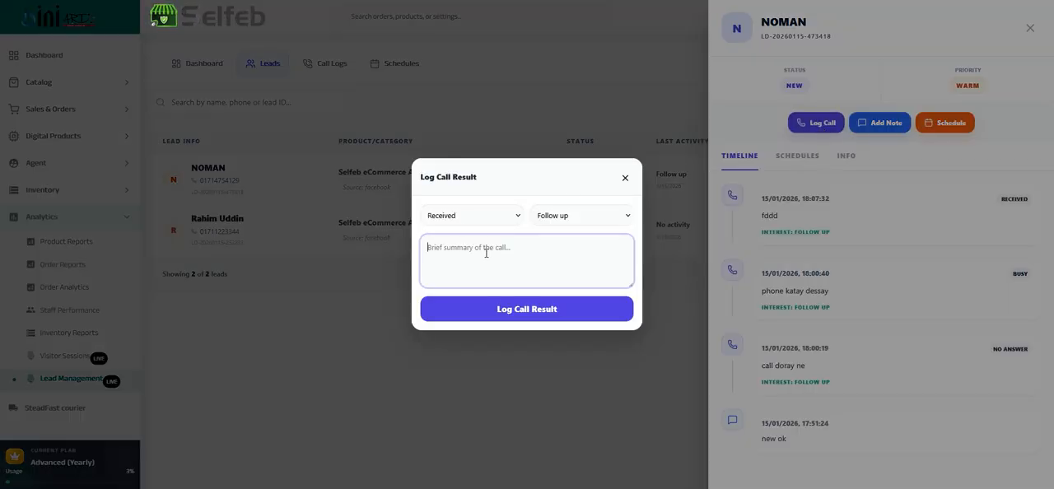
left_click(542, 223)
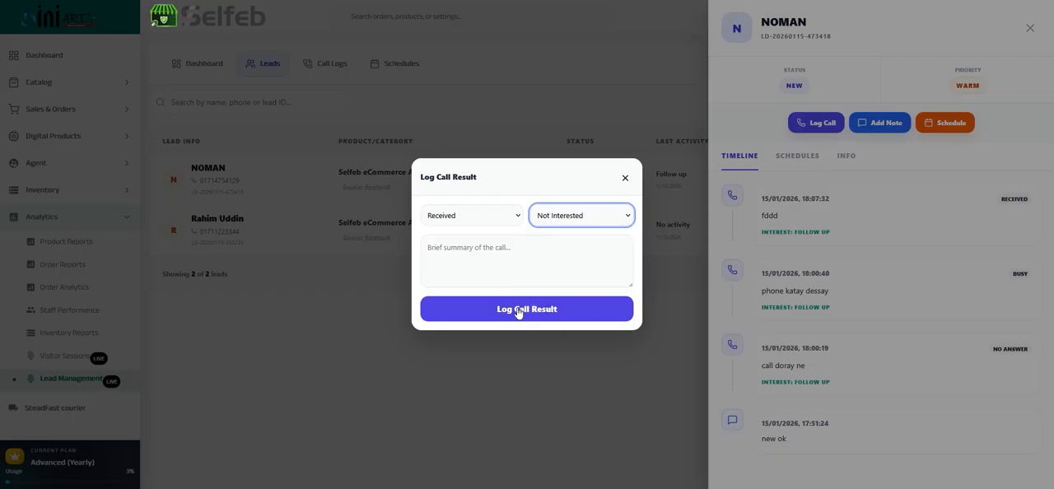
left_click(624, 177)
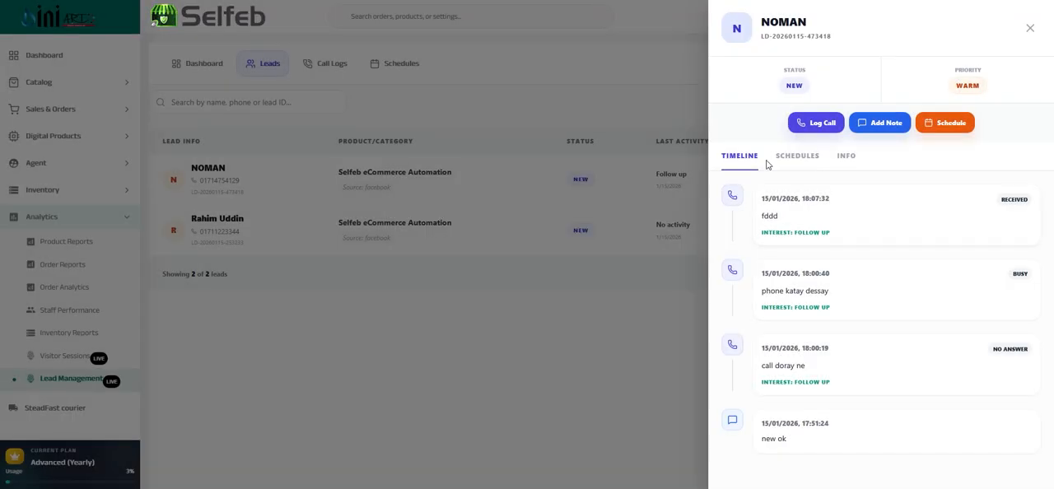
View the event scheduling form for the first lead, and close it along with the lead's details
left_click(945, 126)
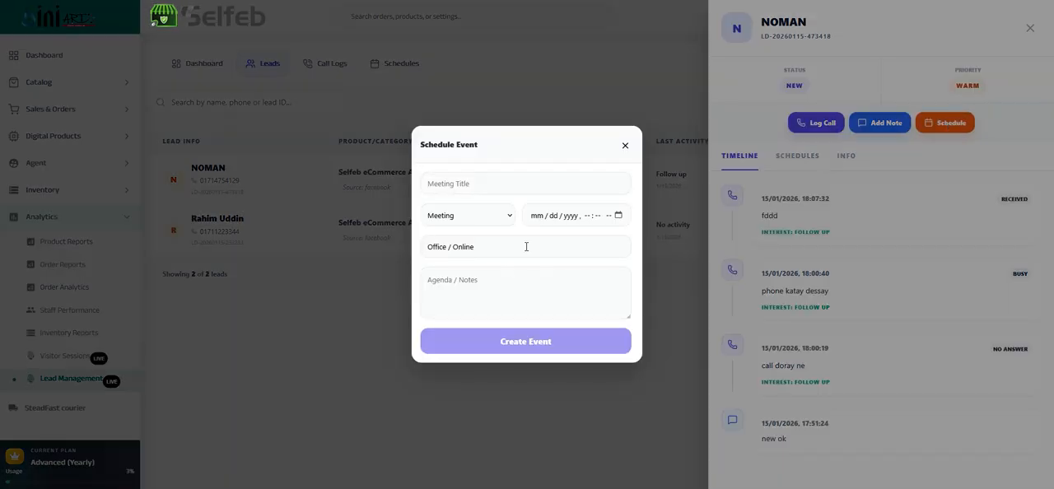
left_click(623, 144)
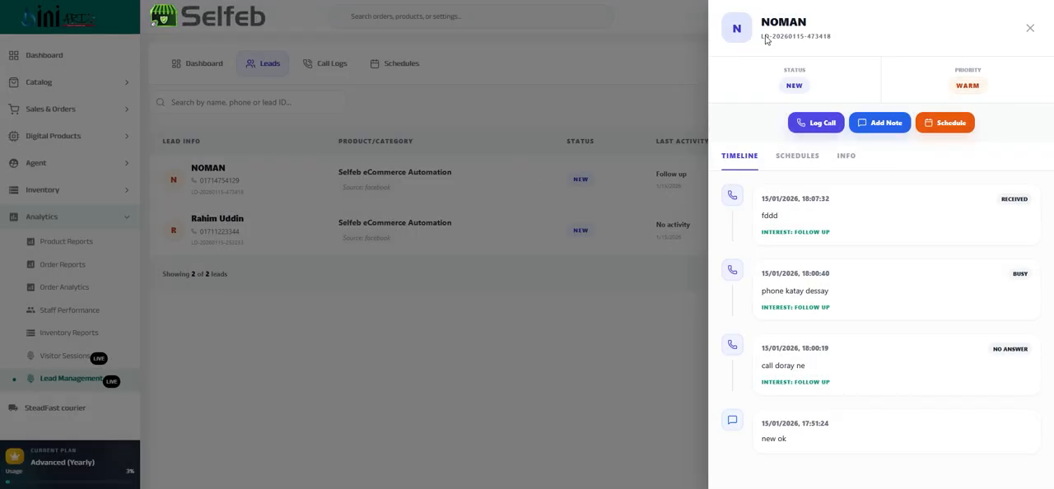
left_click(1029, 28)
Open the leads' call logs and read the communication history, including the summary of the Busy call
left_click(322, 64)
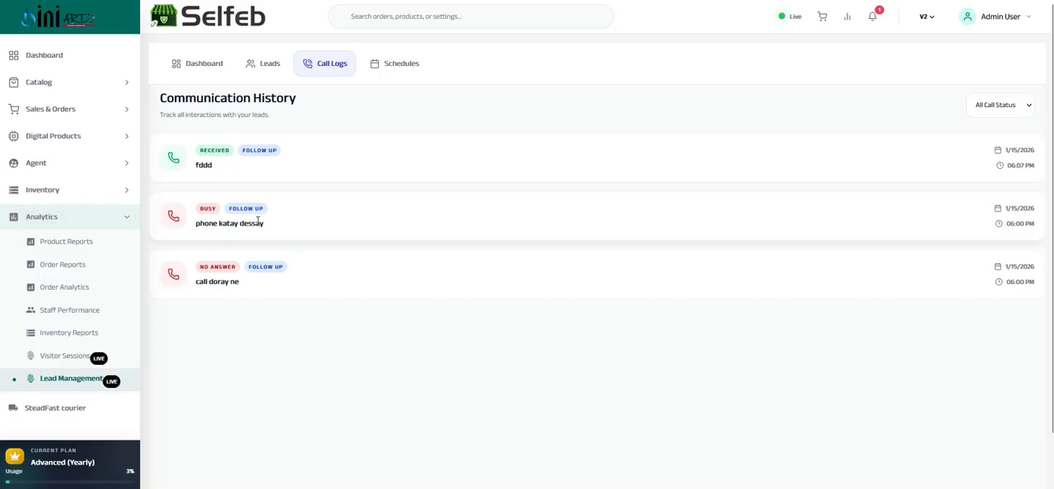
triple_click(228, 223)
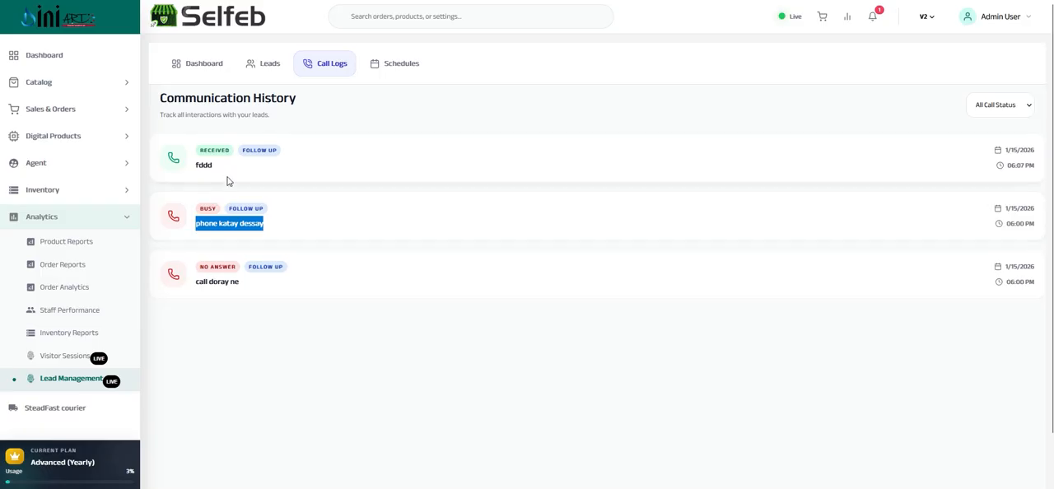
Open the lead schedules and read the upcoming meeting's date and details
left_click(392, 70)
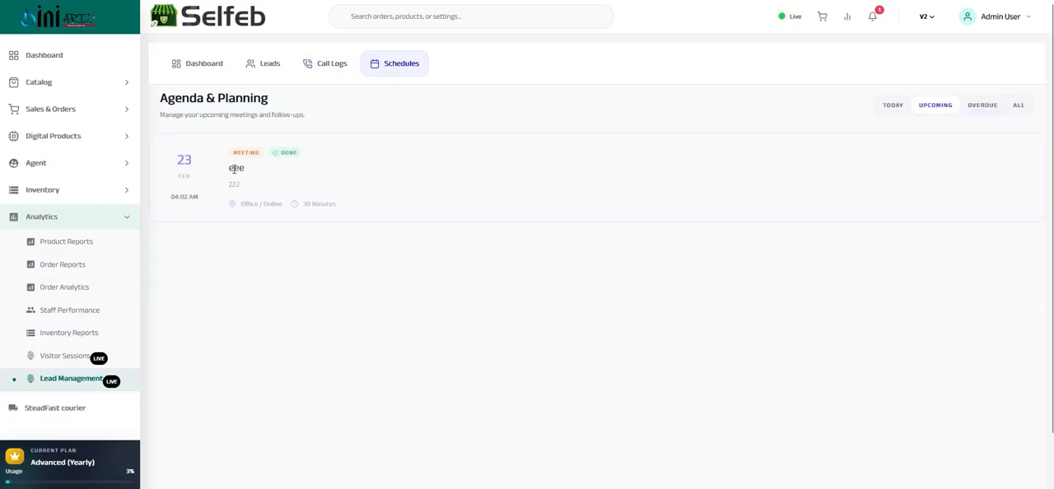
left_click_drag(181, 161, 264, 178)
left_click(347, 163)
Open the SteadFast courier dashboard and look over its Reports Overview parcel figures
left_click(70, 219)
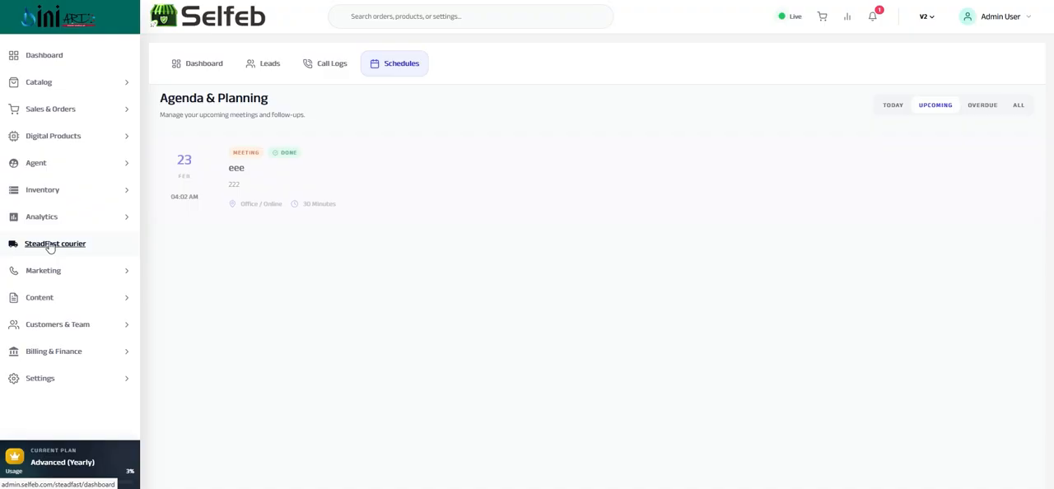
left_click(52, 245)
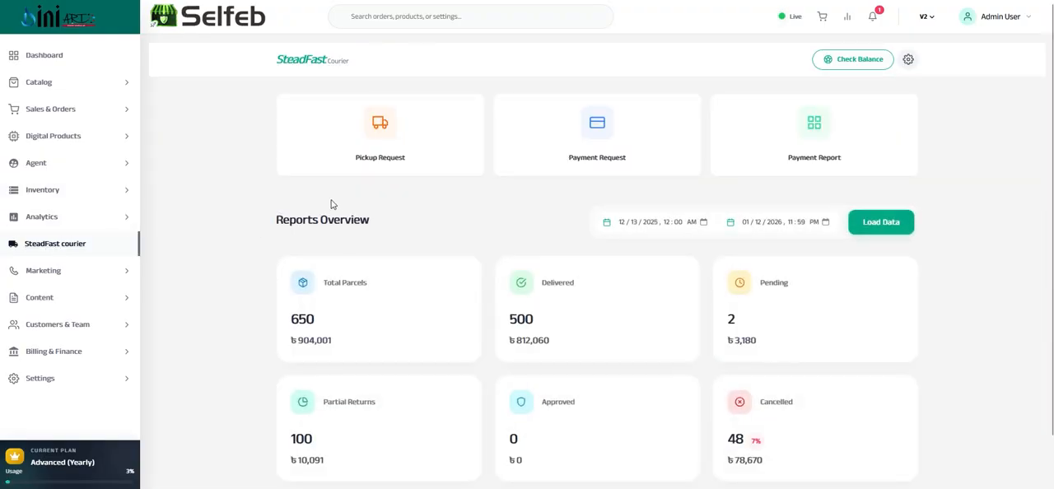
scroll(329, 206, "down", 1)
scroll(346, 218, "up", 1)
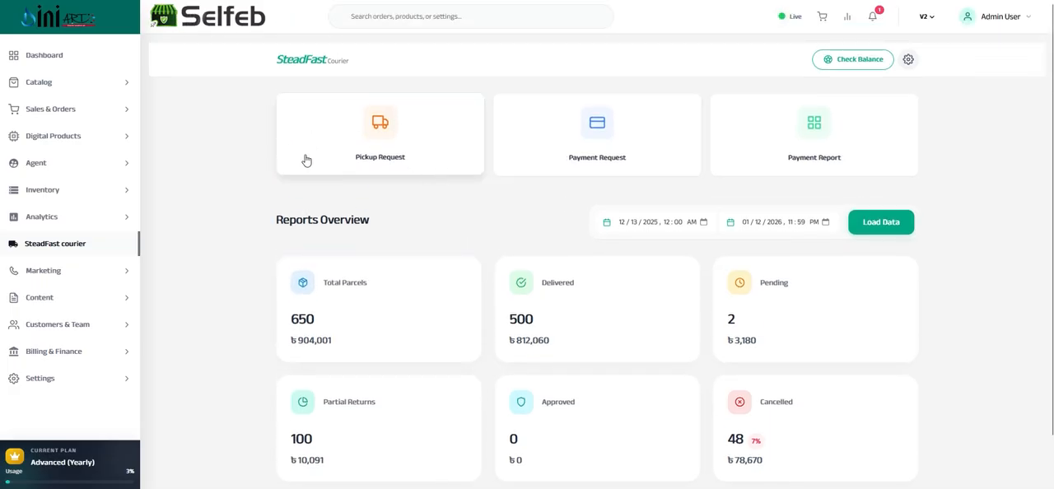
View the courier Pickup Request form with its optional note, and cancel it without submitting
left_click(380, 145)
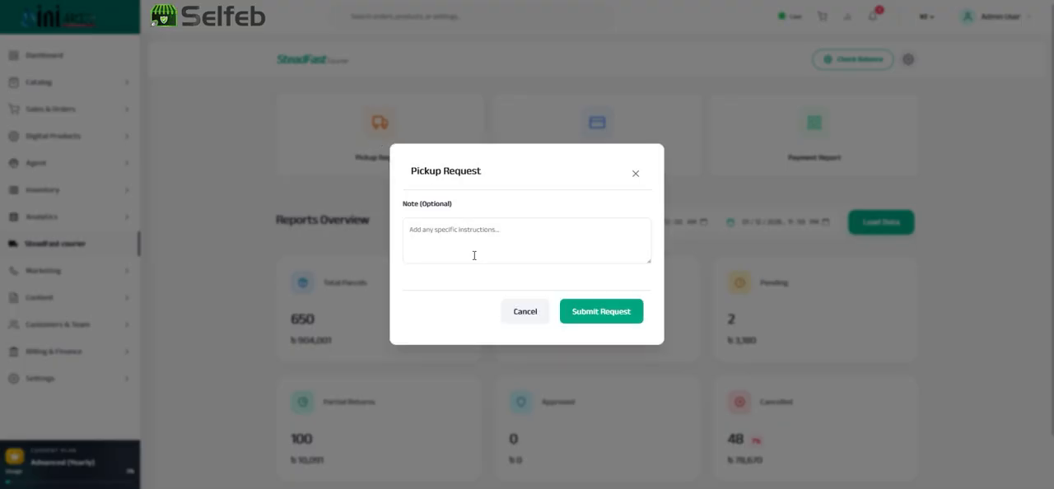
left_click(459, 232)
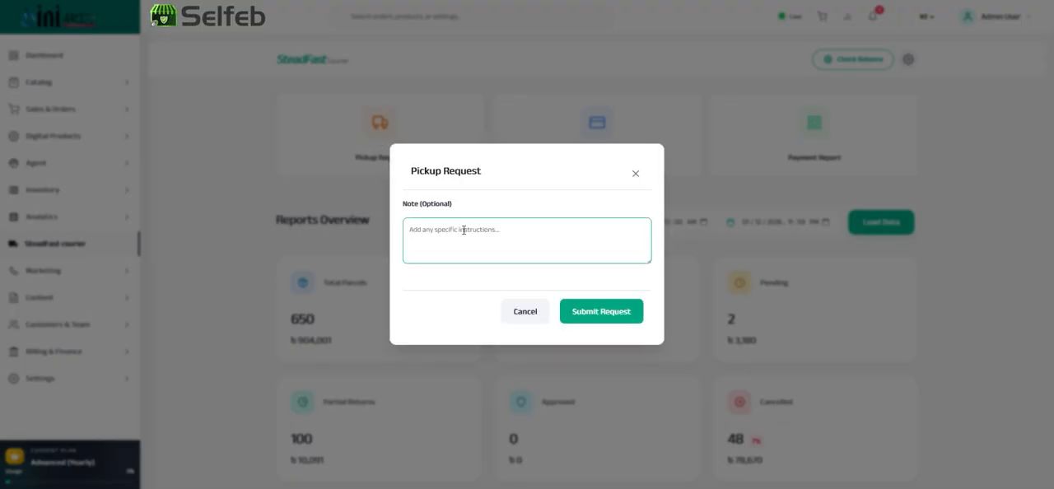
left_click(528, 313)
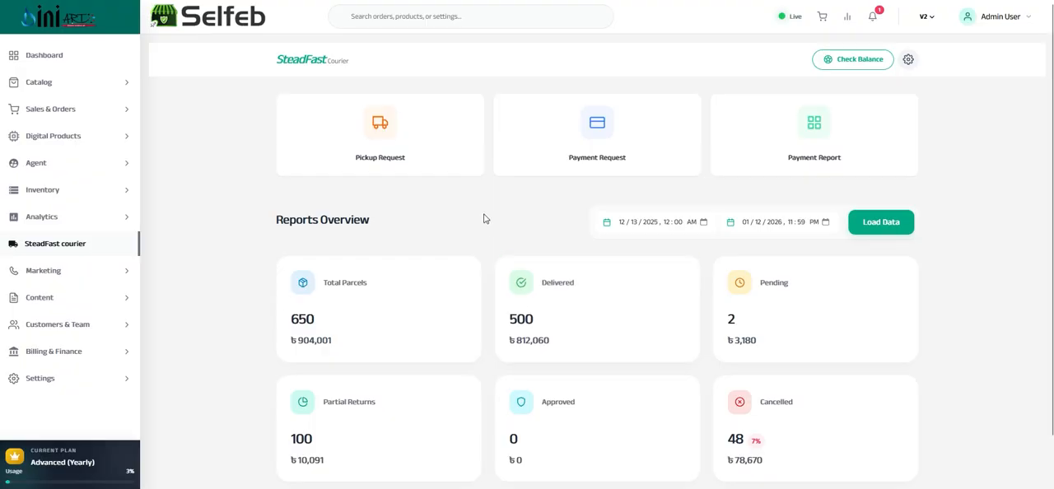
Try the bKash and Rocket payment methods in a courier Payment Request, return to Bank, and cancel the request
left_click(595, 160)
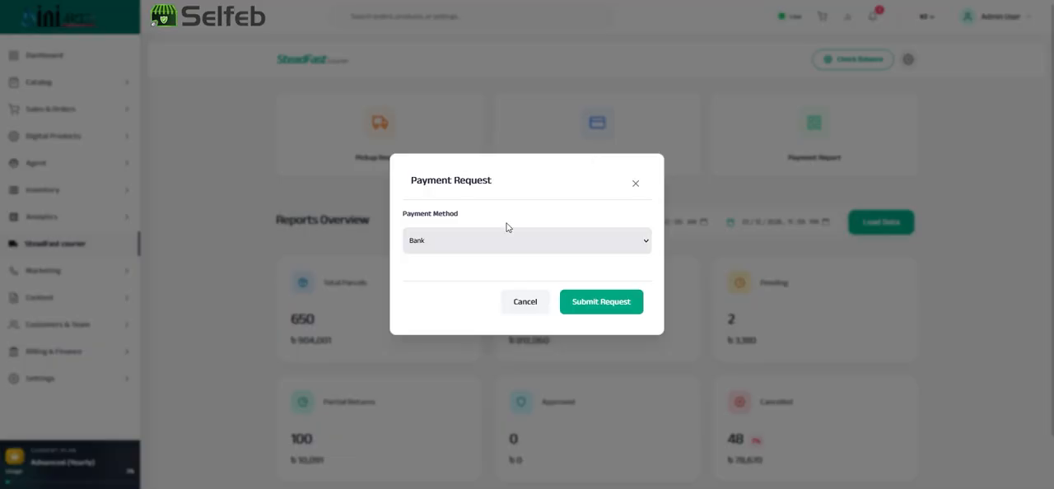
left_click(509, 251)
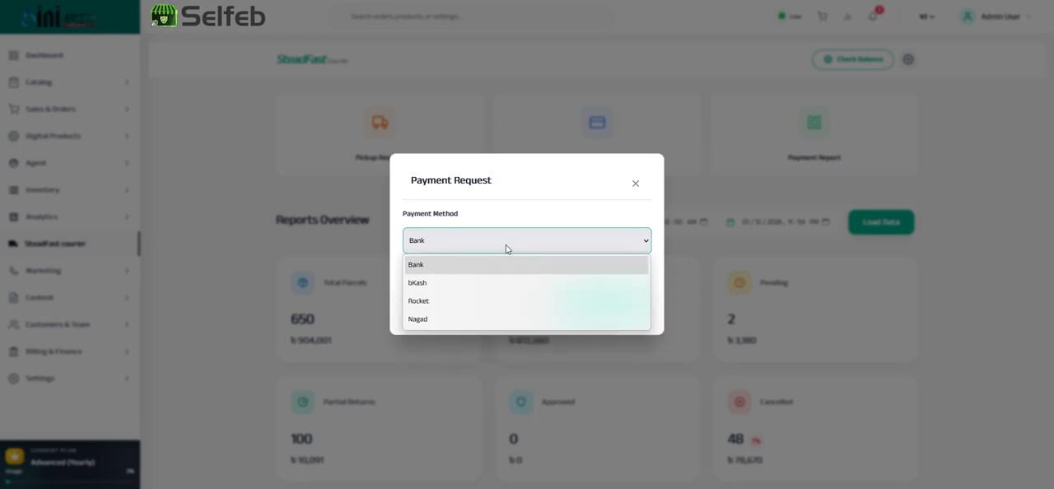
left_click(428, 282)
left_click(449, 248)
left_click(428, 301)
left_click(438, 247)
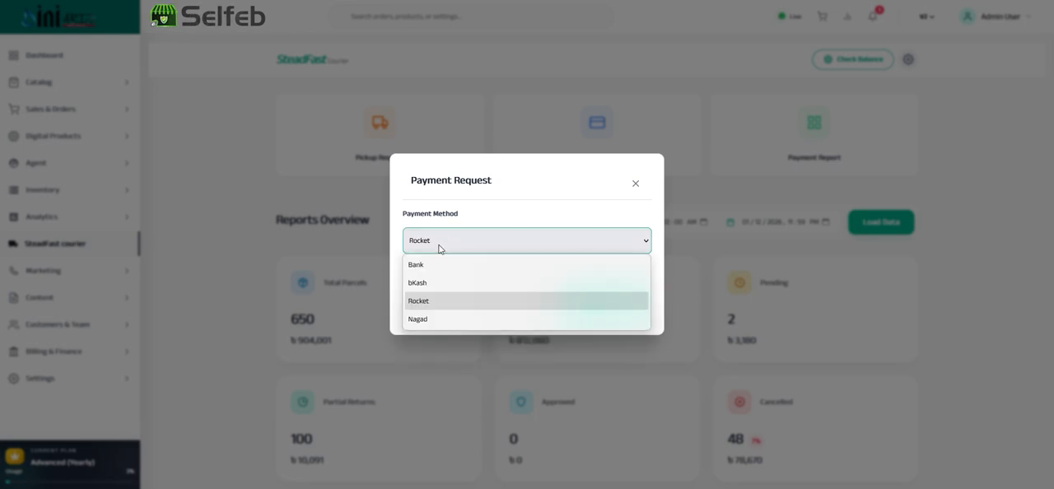
left_click(416, 264)
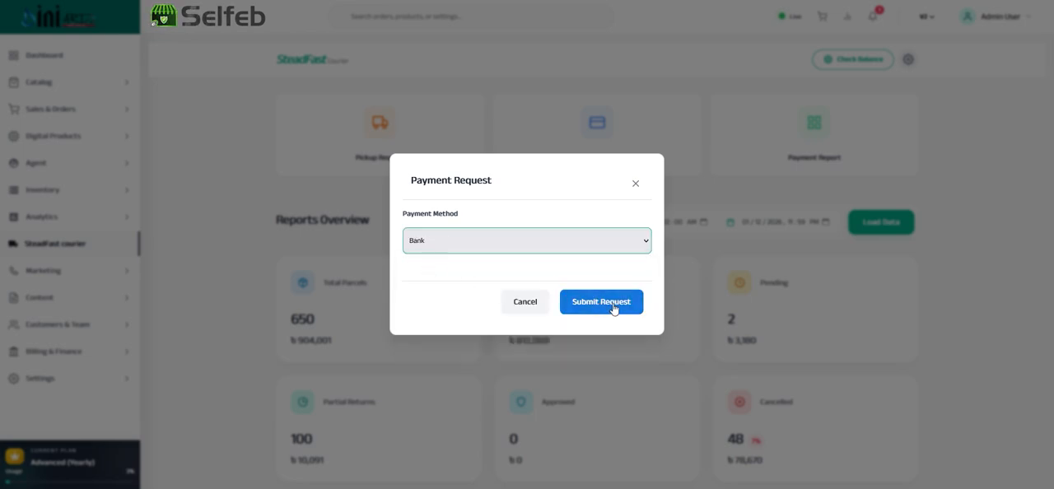
left_click(524, 302)
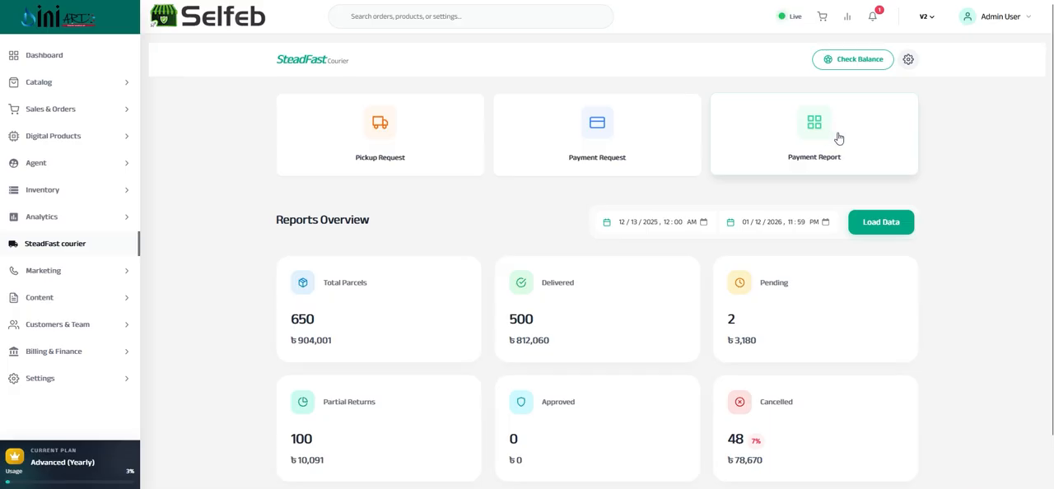
Check the courier balance, and read the latest payment's collected amount, delivery bill and subtotal in the Payment Report
left_click(847, 61)
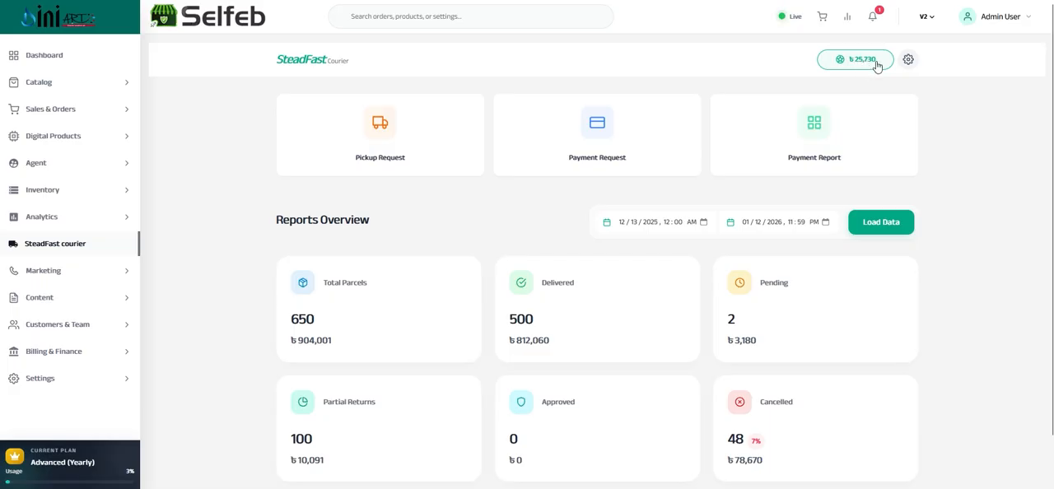
left_click(869, 62)
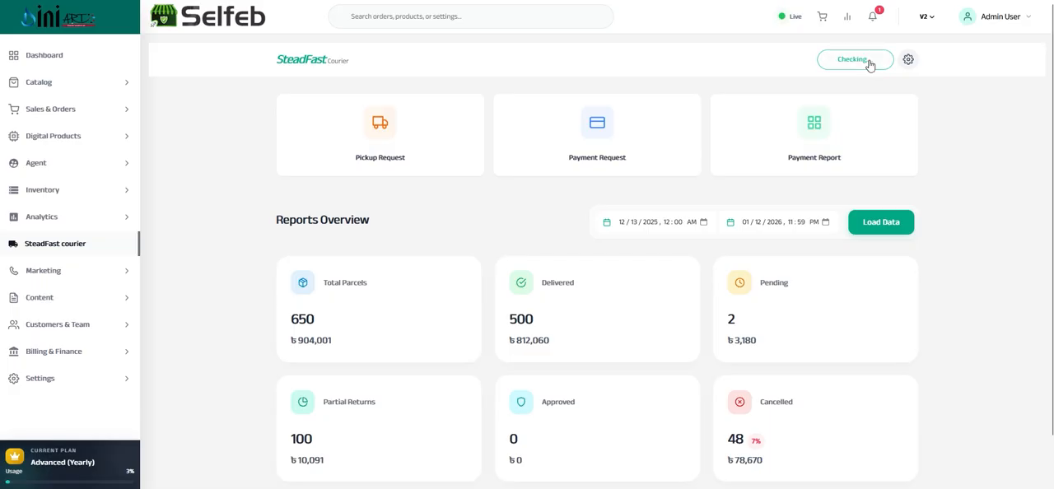
left_click(812, 131)
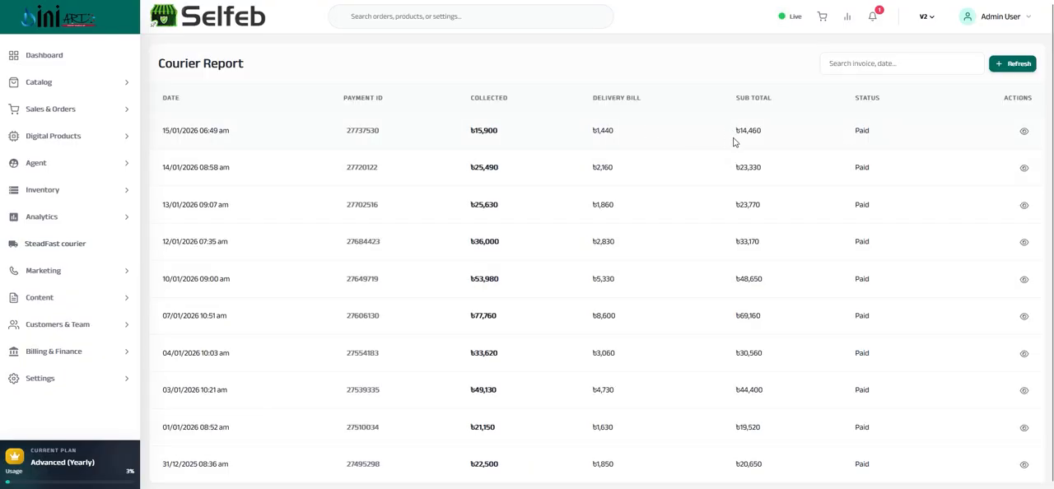
double_click(483, 130)
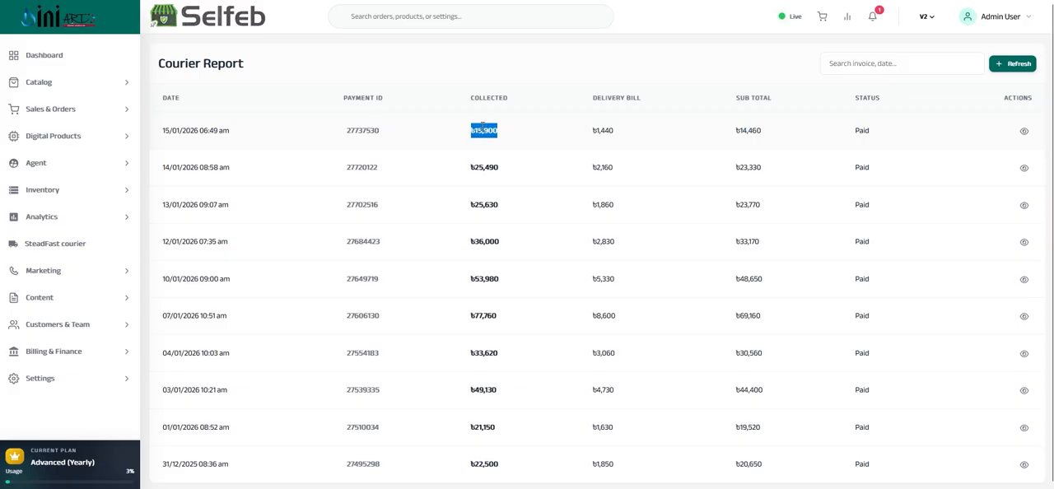
double_click(482, 130)
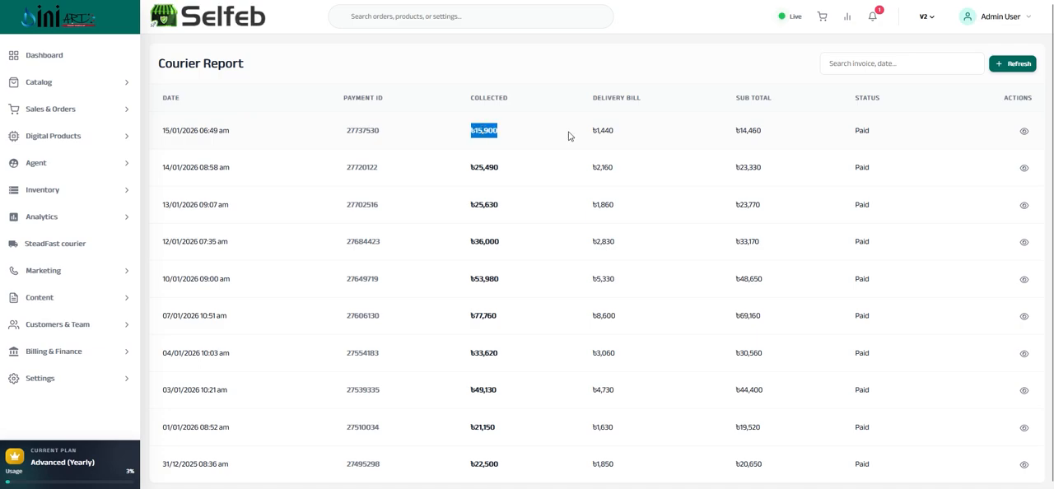
double_click(601, 130)
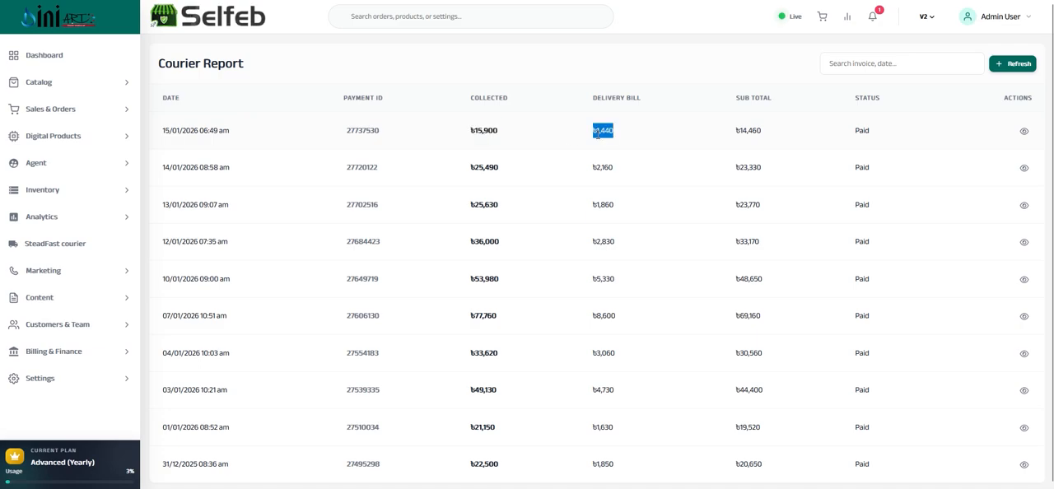
double_click(745, 130)
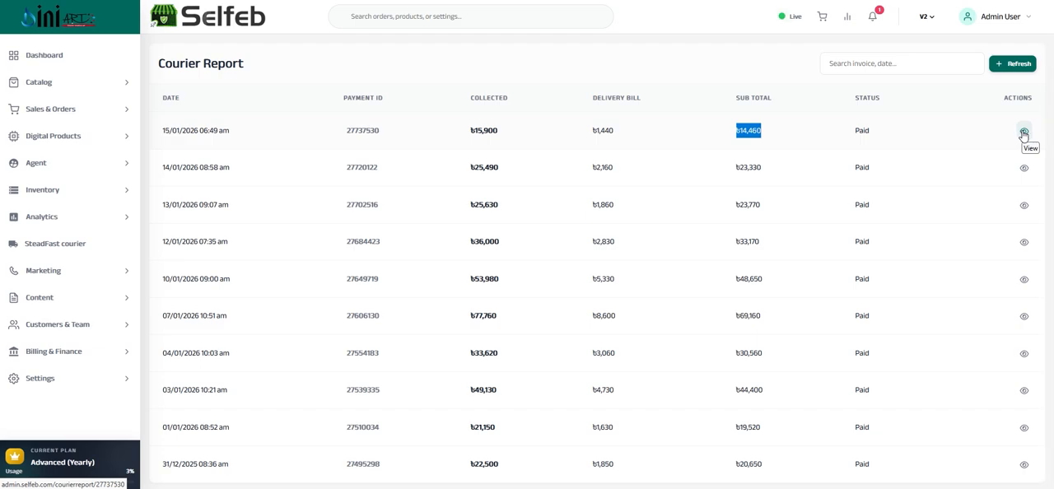
Open the details of the 15/01/2026 courier payment and look over its consignment list
left_click(1023, 133)
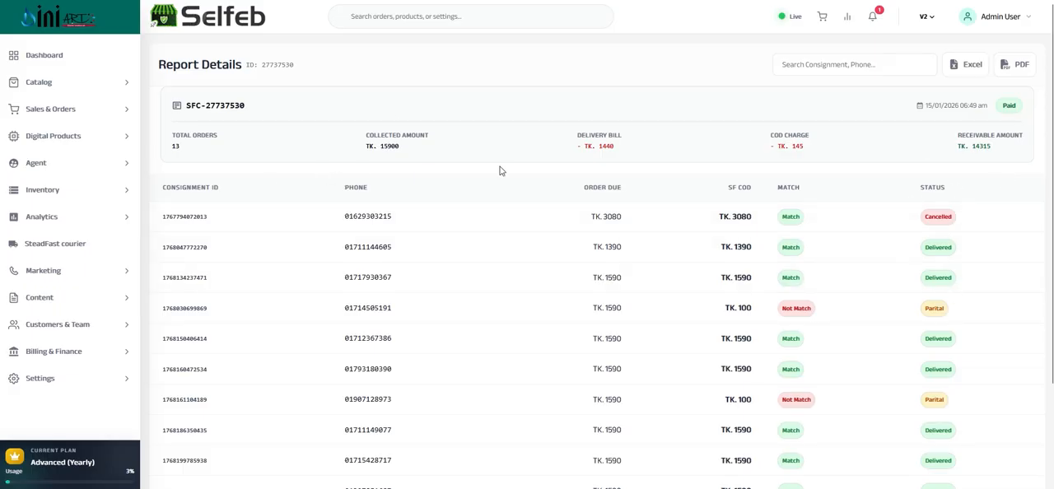
scroll(891, 231, "down", 2)
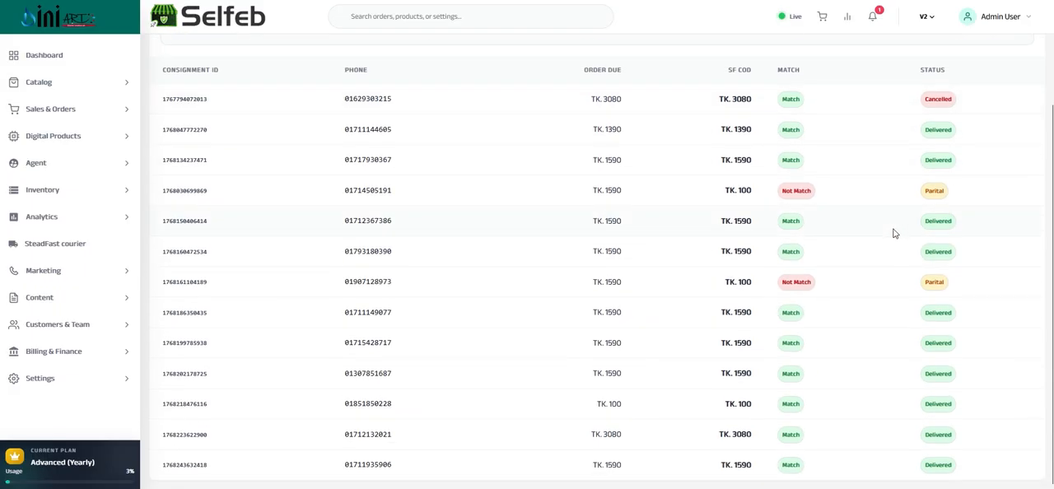
scroll(894, 233, "up", 2)
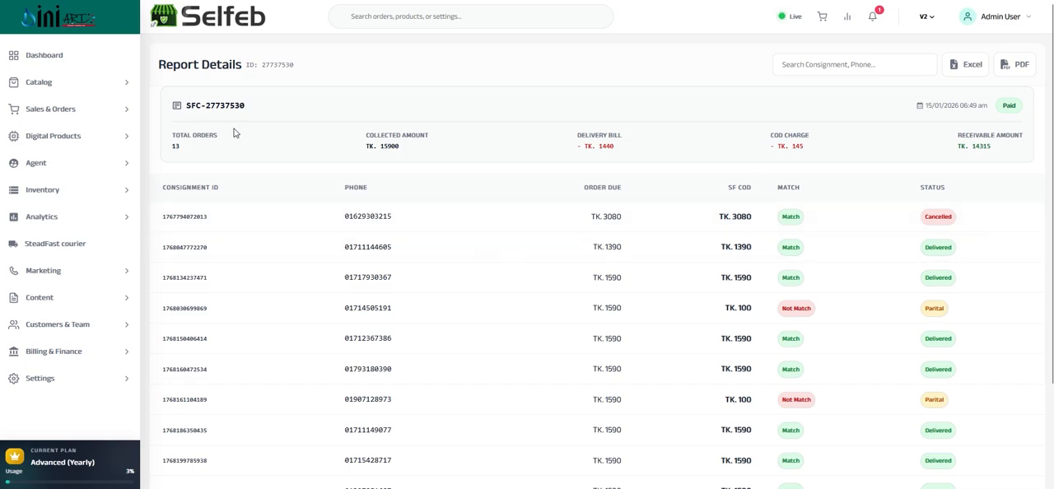
Compare the Order Due and SF COD amounts of the first three consignments, and read the first one's status
triple_click(603, 220)
double_click(602, 220)
left_click(603, 220)
double_click(603, 220)
double_click(604, 218)
left_click(605, 217)
triple_click(598, 185)
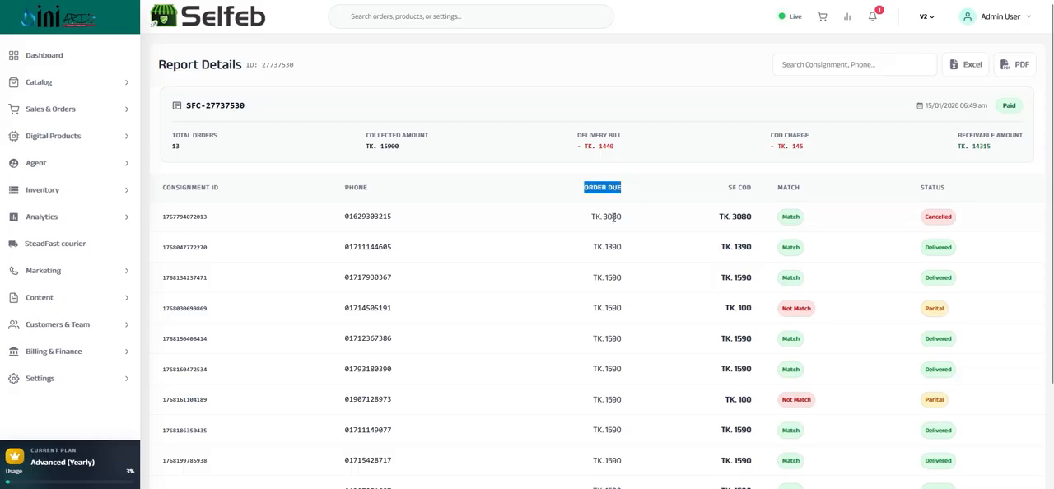
triple_click(733, 186)
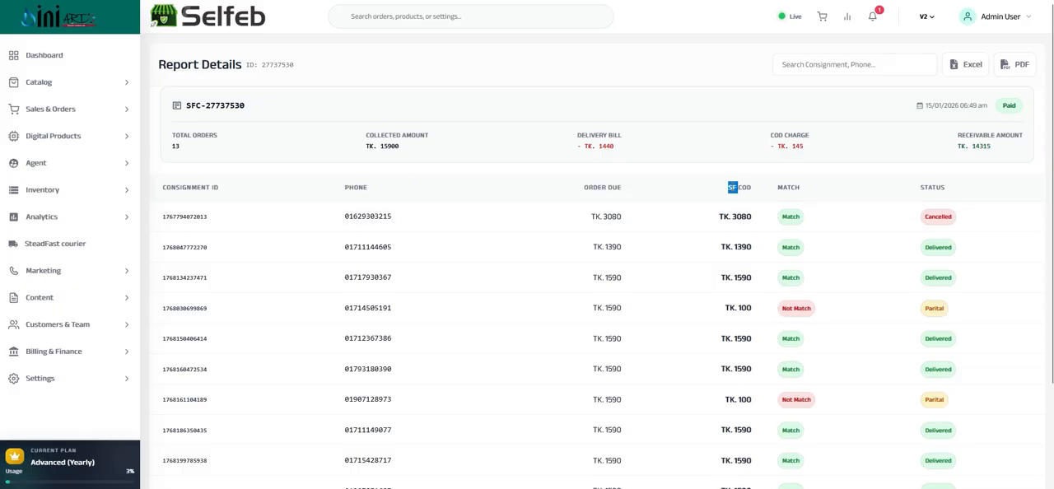
left_click_drag(739, 214, 628, 218)
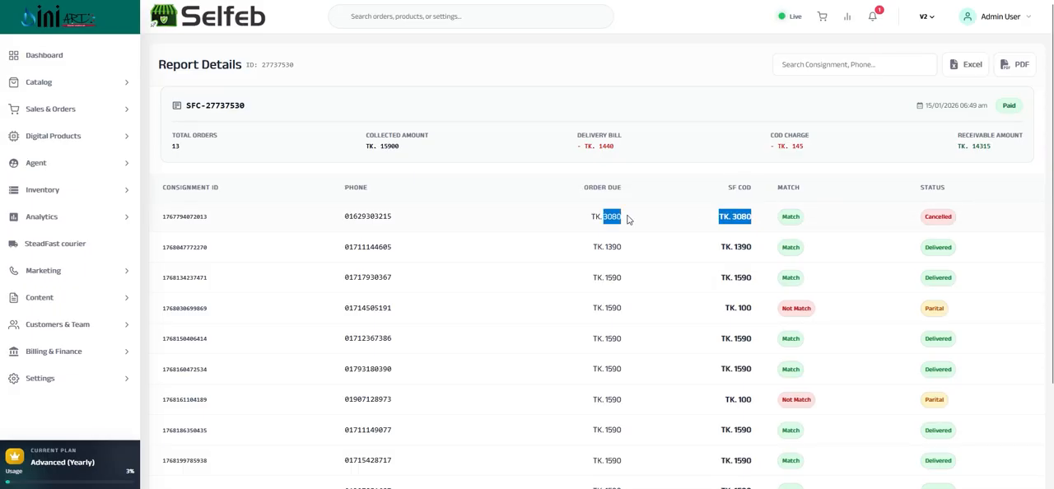
double_click(938, 215)
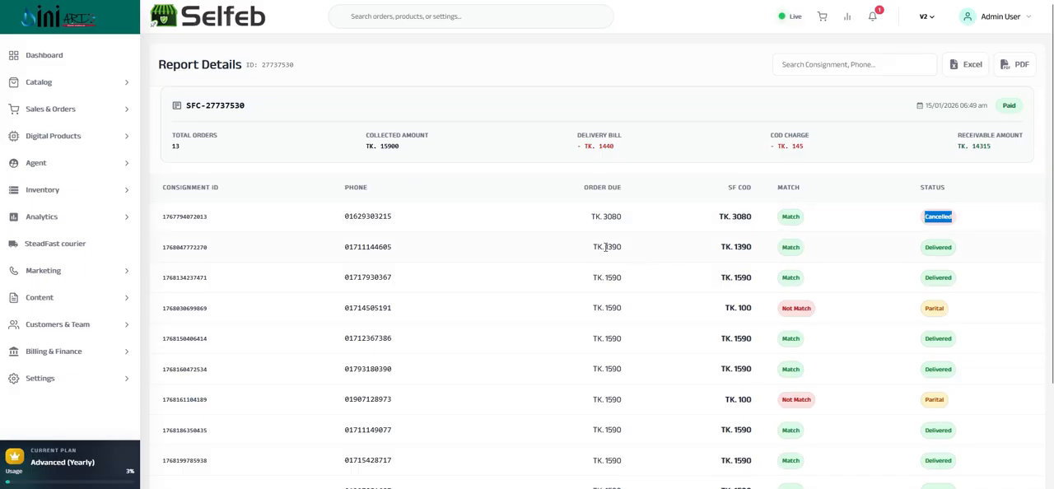
left_click_drag(606, 247, 765, 259)
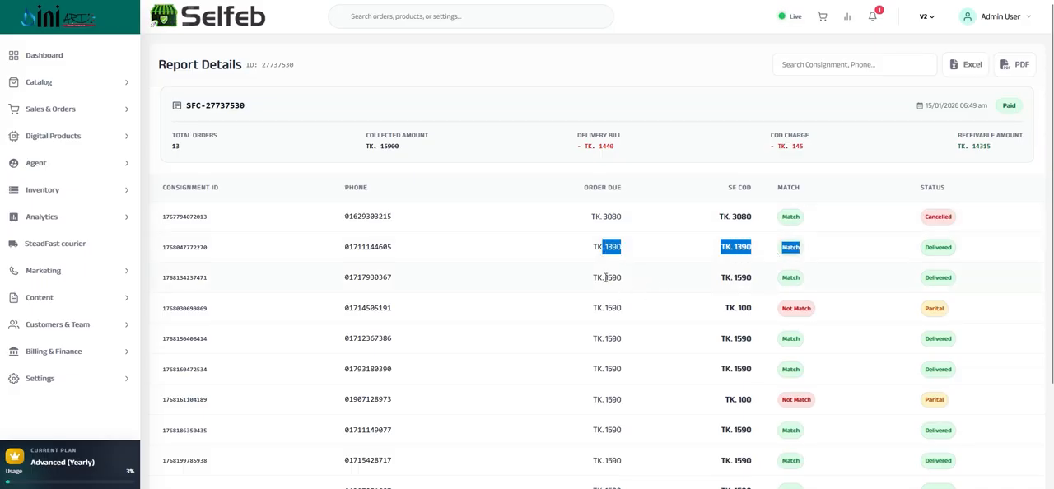
left_click_drag(606, 277, 778, 280)
Examine the fourth consignment's Order Due, SF COD, match result and delivery status
triple_click(630, 316)
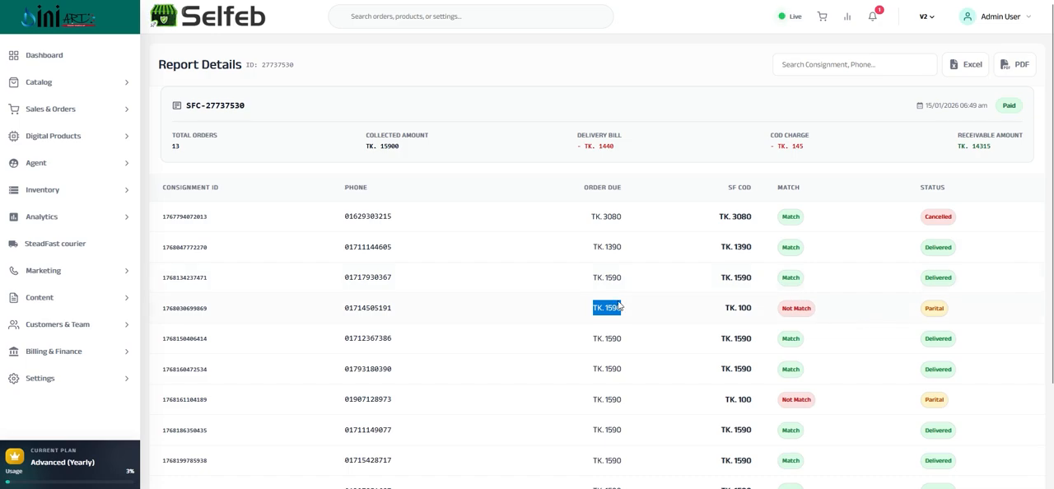
double_click(612, 310)
double_click(742, 309)
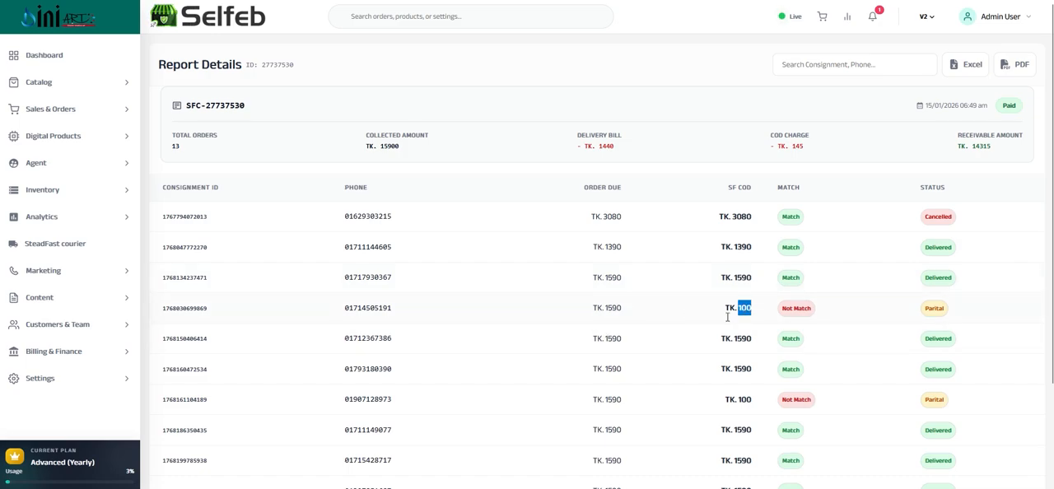
triple_click(792, 310)
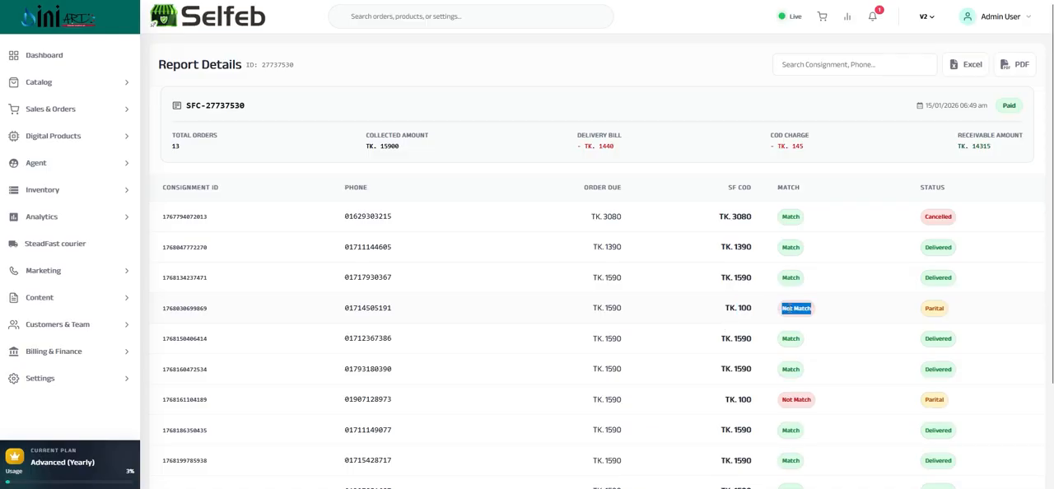
double_click(933, 309)
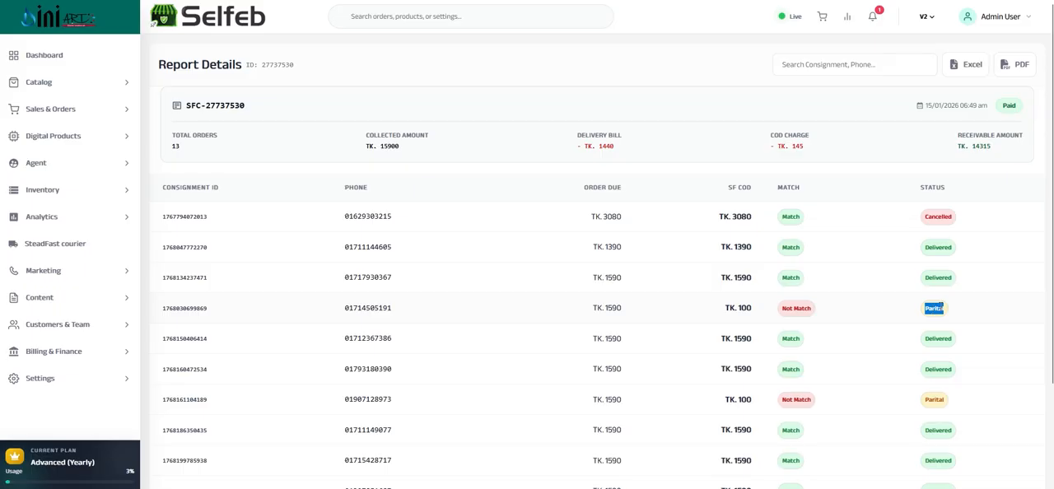
double_click(745, 309)
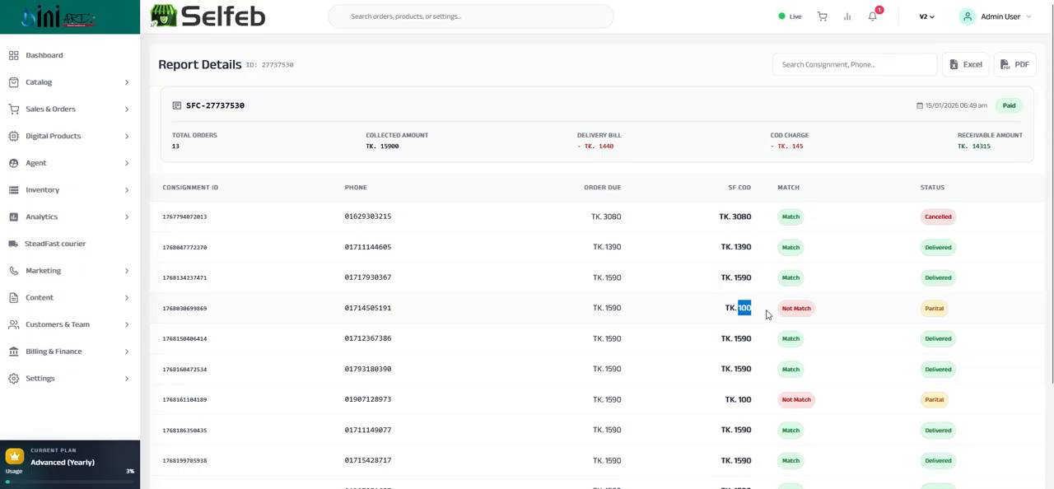
double_click(933, 306)
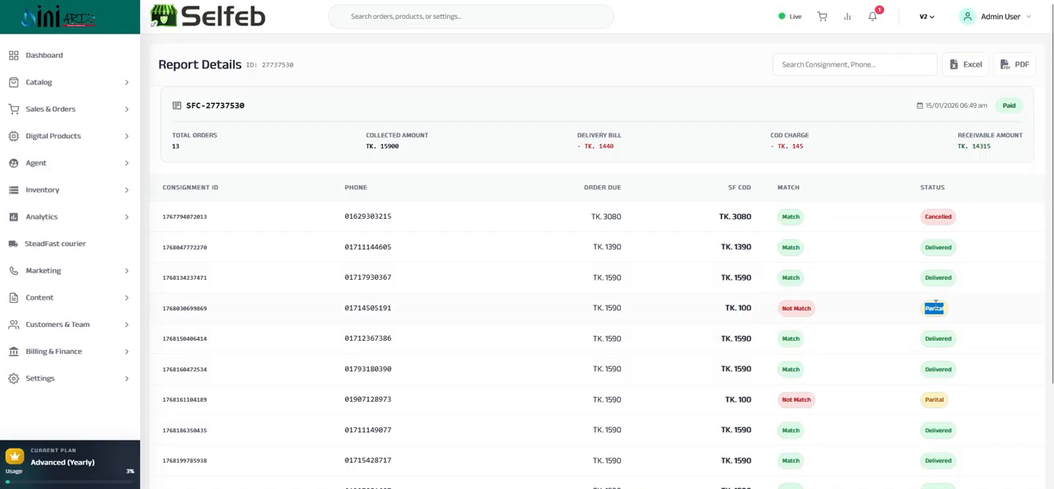
triple_click(793, 309)
left_click(744, 307)
double_click(743, 307)
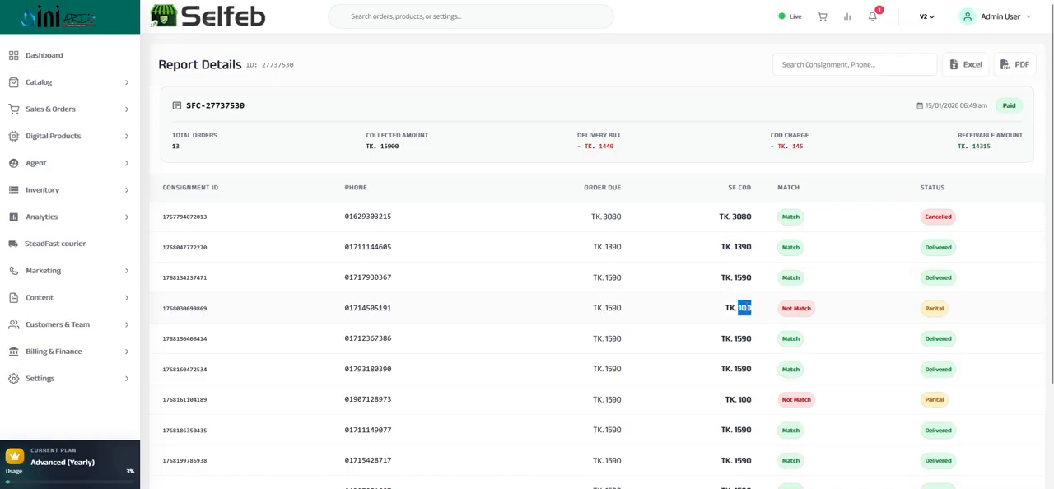
double_click(613, 307)
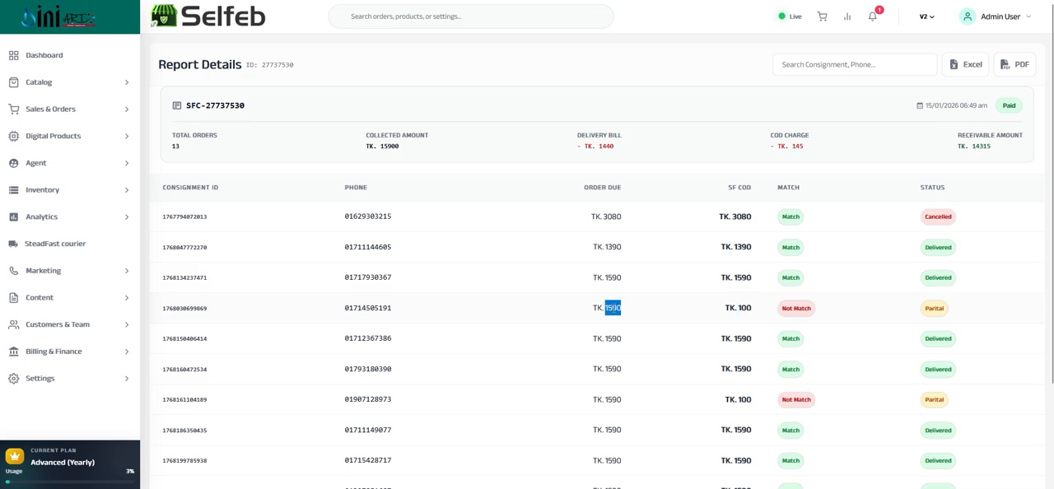
Compare the fourth consignment's SF COD with its Order Due, and look over the remaining consignments in the report
left_click(749, 306)
double_click(746, 307)
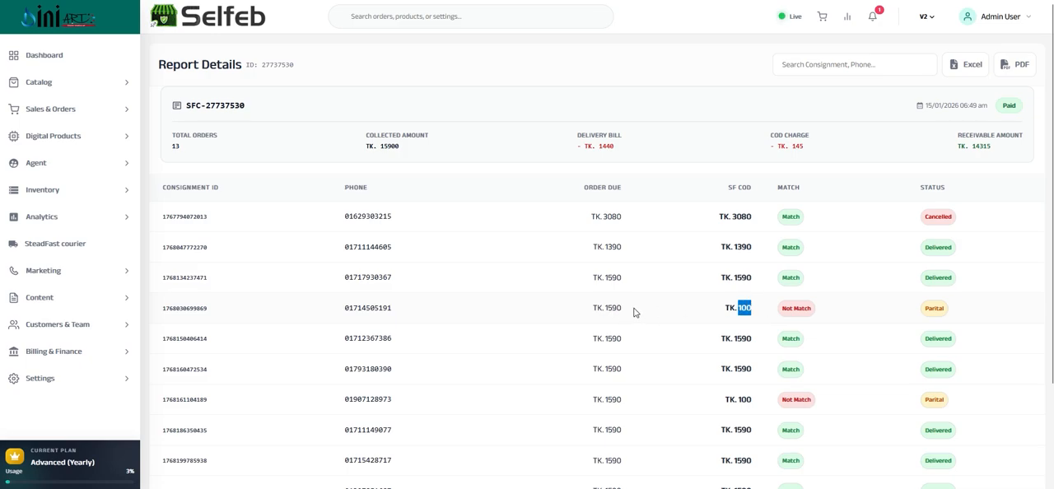
double_click(614, 308)
left_click_drag(752, 308, 724, 308)
scroll(820, 303, "down", 2)
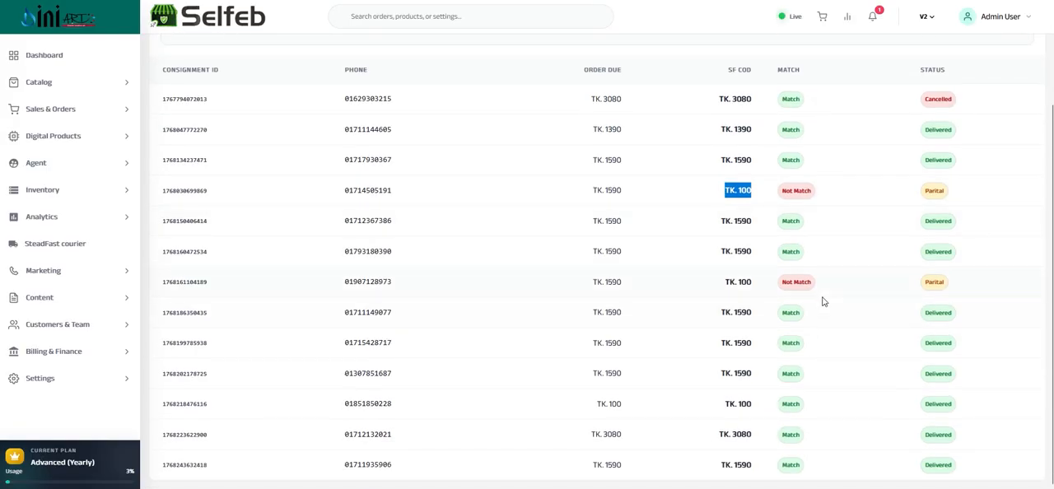
scroll(823, 302, "up", 2)
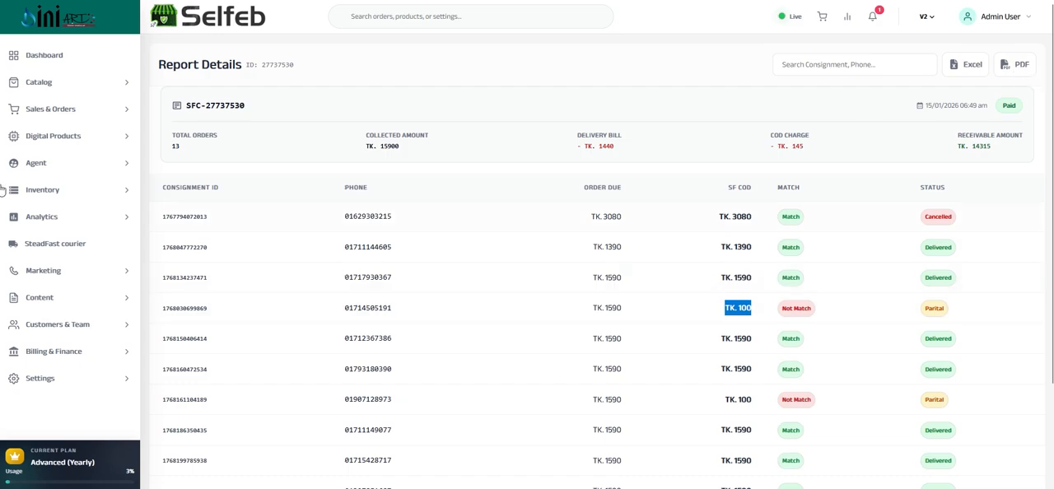
Return to the SteadFast courier overview and examine the Reports Overview parcel figures and its date range fields
left_click(59, 243)
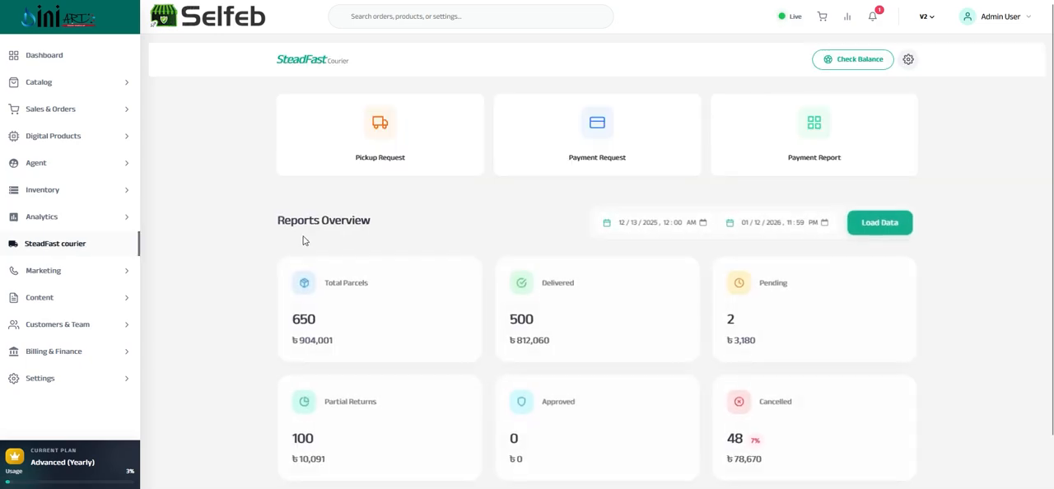
scroll(391, 218, "down", 1)
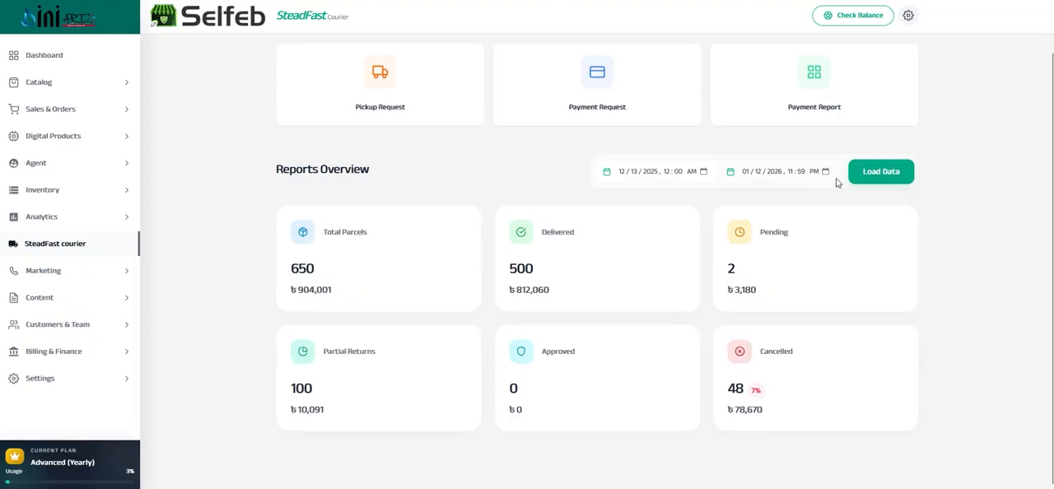
left_click(704, 172)
left_click(776, 171)
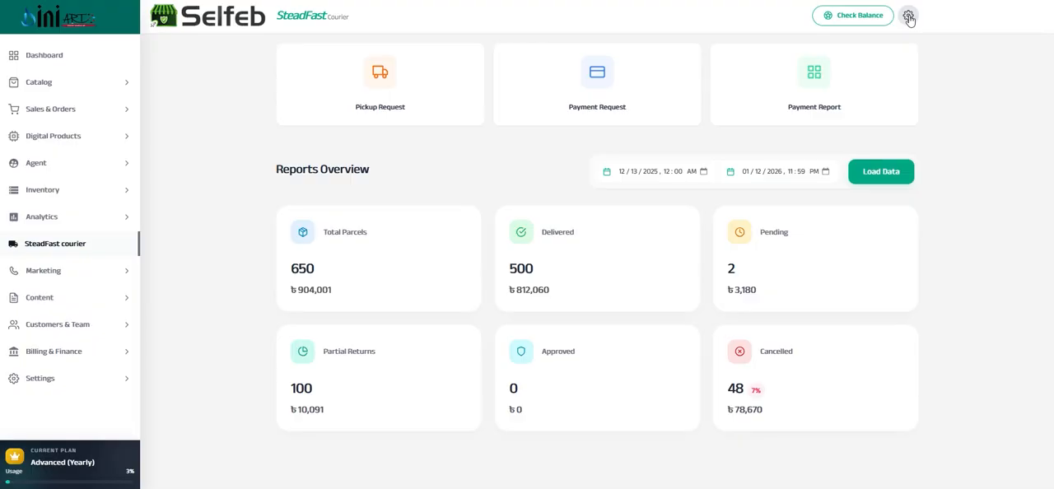
Open the SMS Campaigns page under Marketing and choose customers with Delivered status as the message recipients
left_click(61, 272)
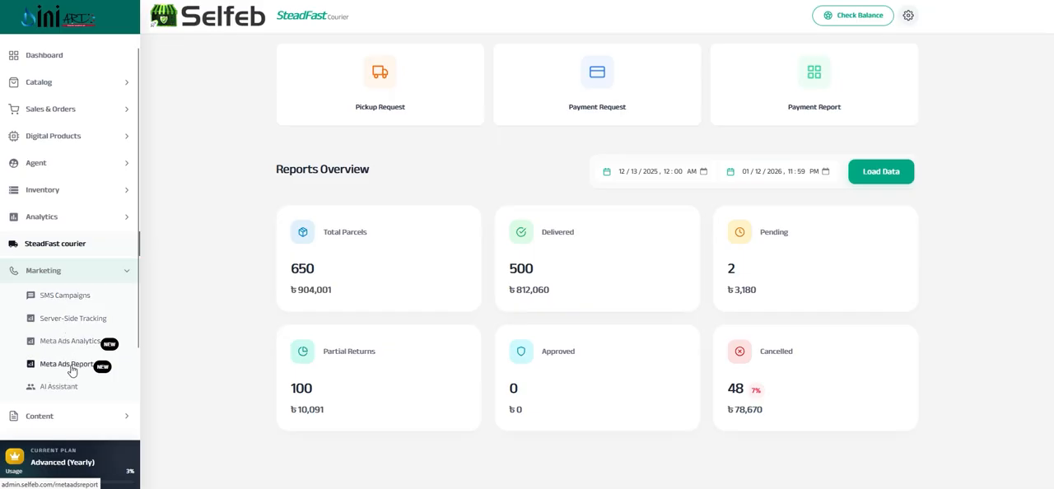
left_click(55, 299)
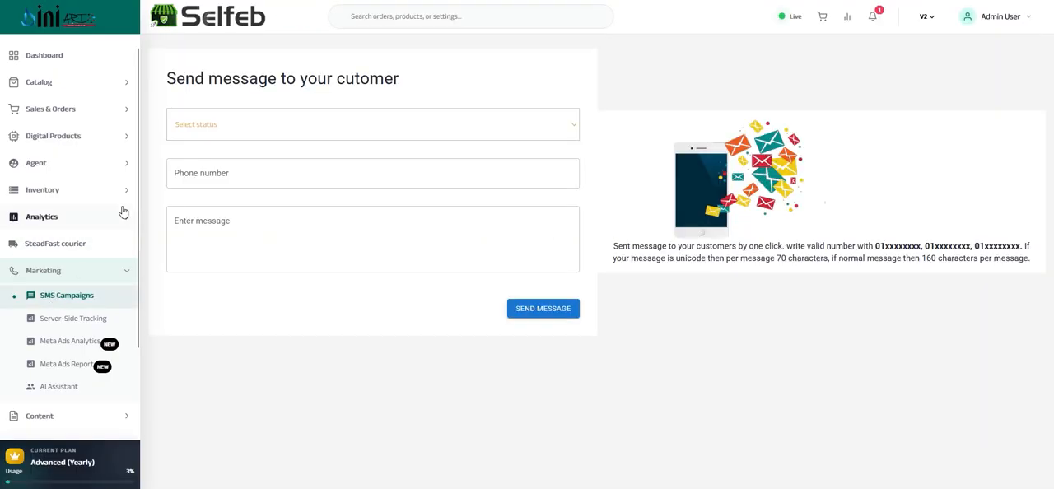
left_click(210, 132)
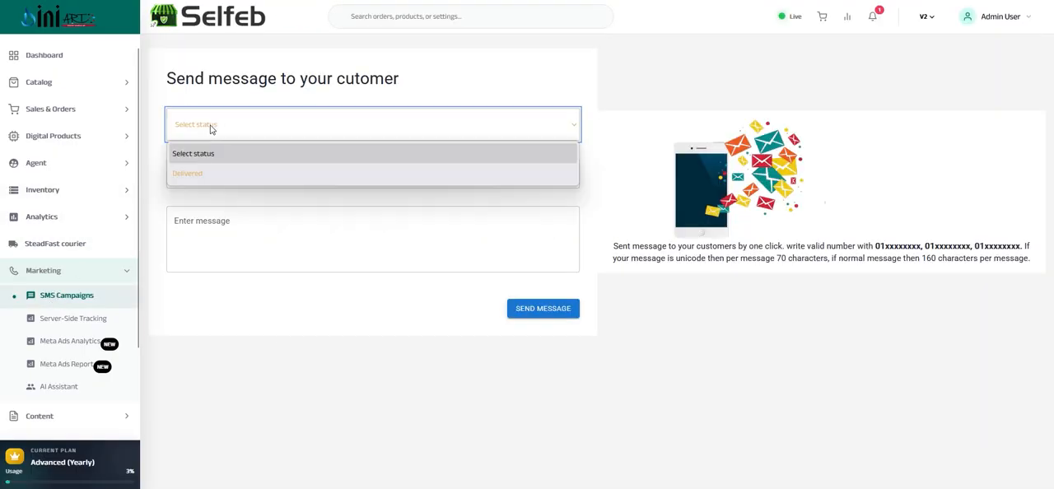
left_click(197, 171)
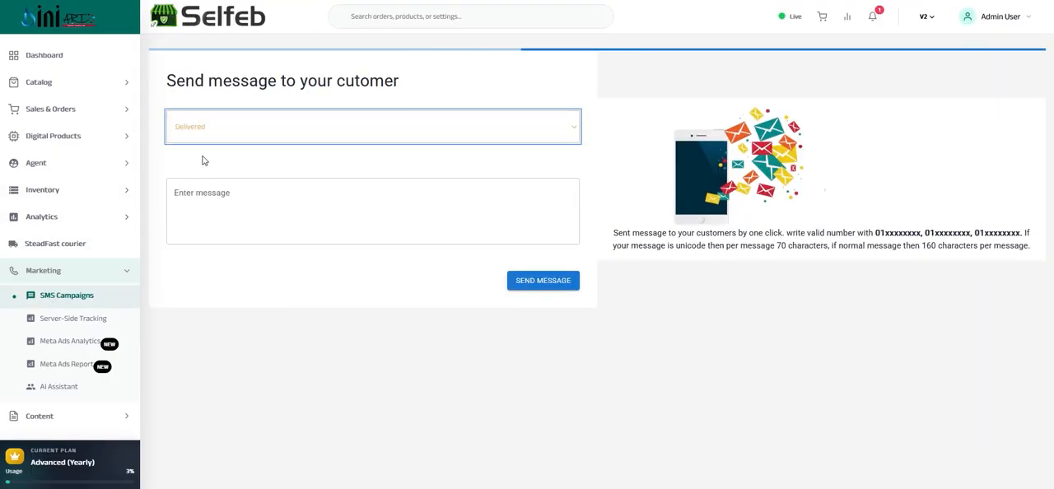
left_click(235, 222)
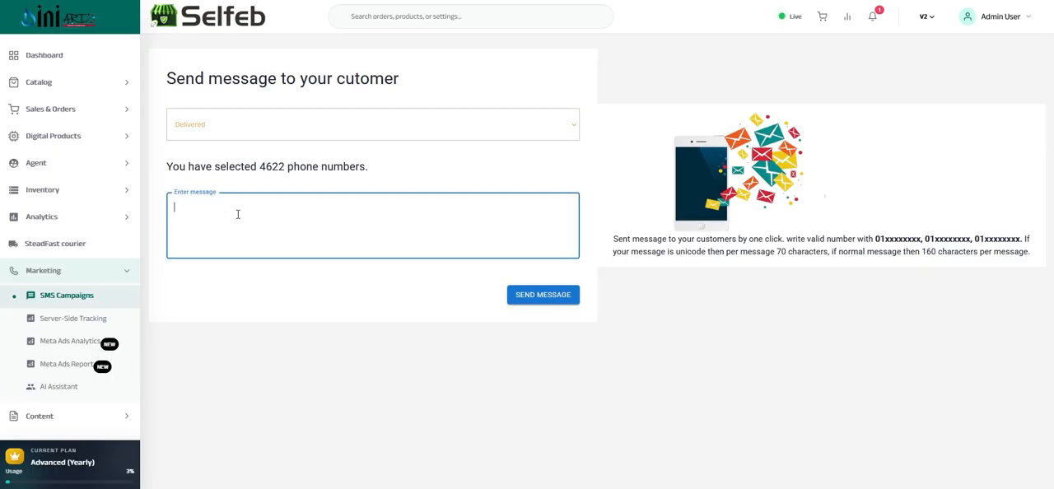
Reset the SMS recipient status to Select status, and go through the empty phone number and message fields
left_click(239, 132)
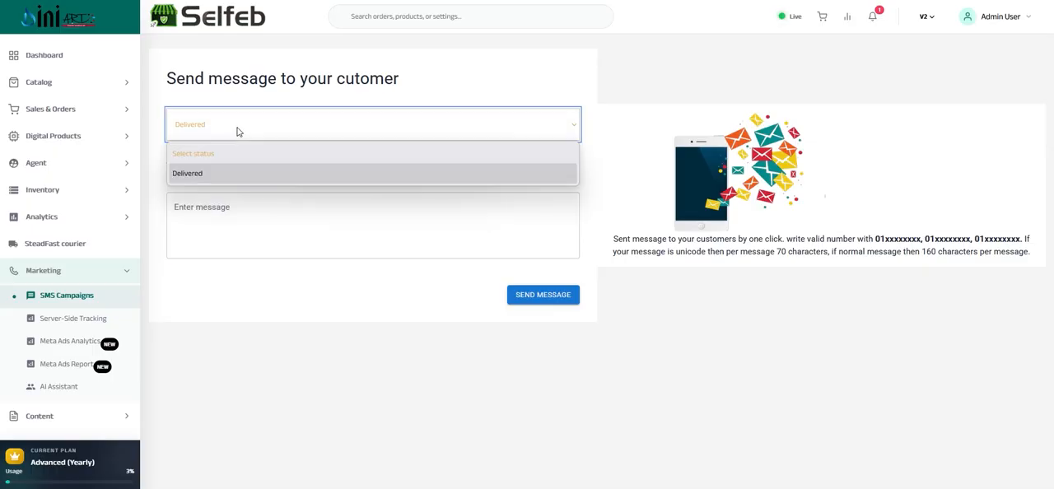
left_click(216, 155)
left_click(198, 174)
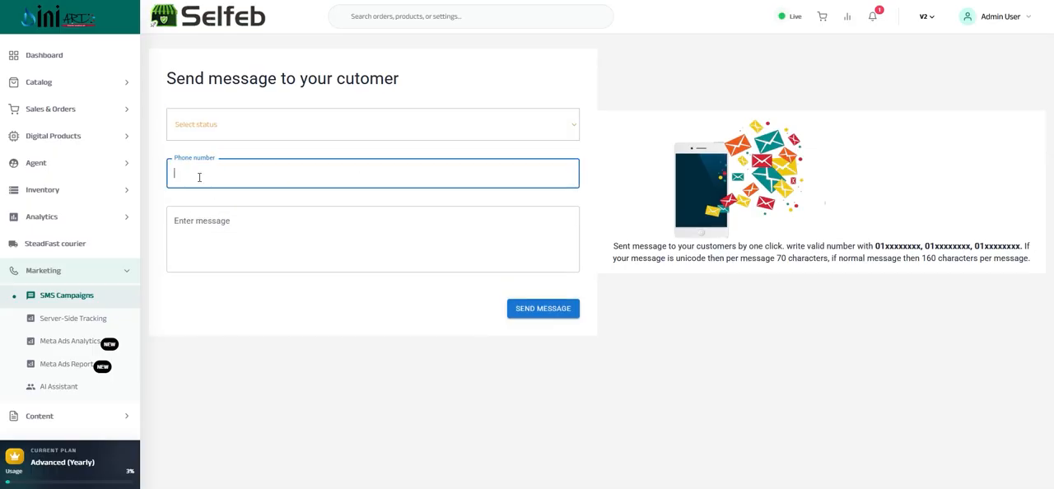
left_click(237, 222)
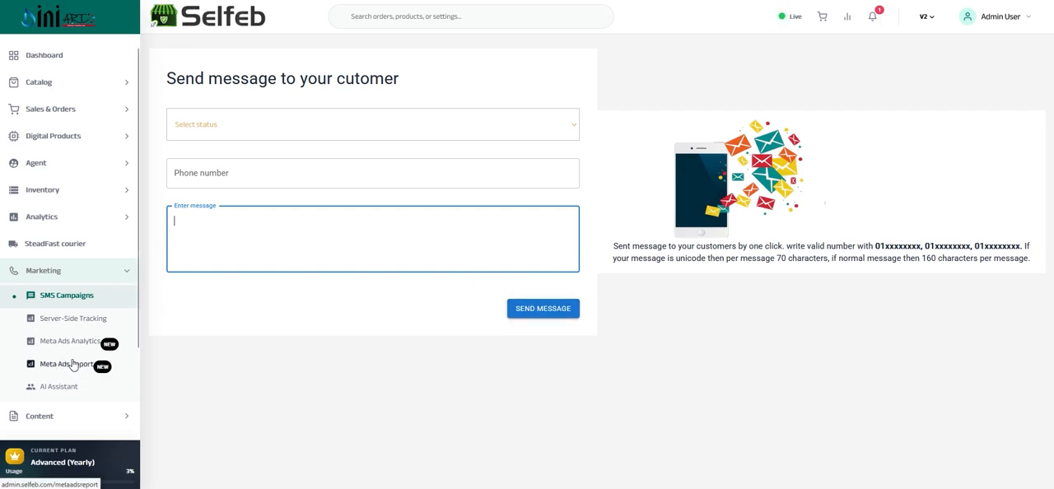
Open Server-Side Tracking, look over the event list, and expand the details of the first PageView event
left_click(65, 320)
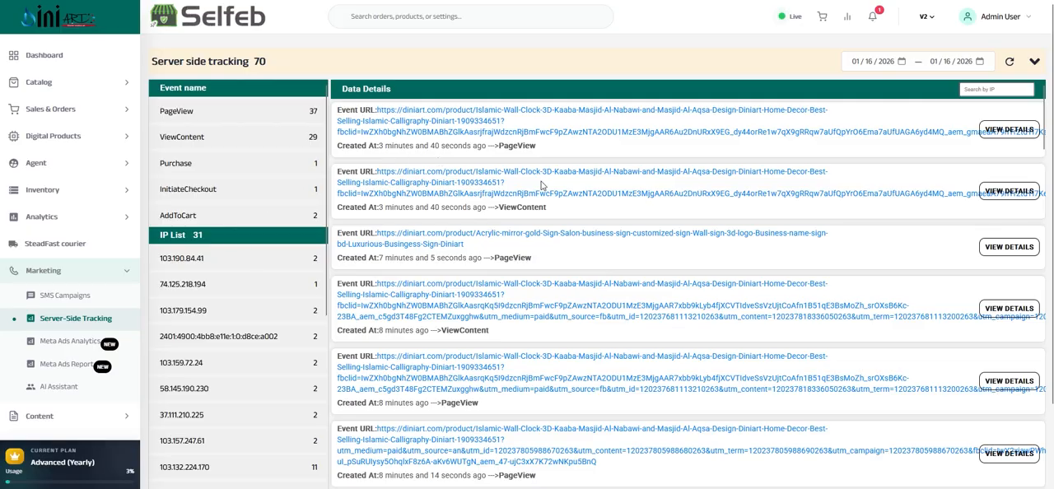
scroll(544, 204, "down", 4)
scroll(543, 205, "up", 4)
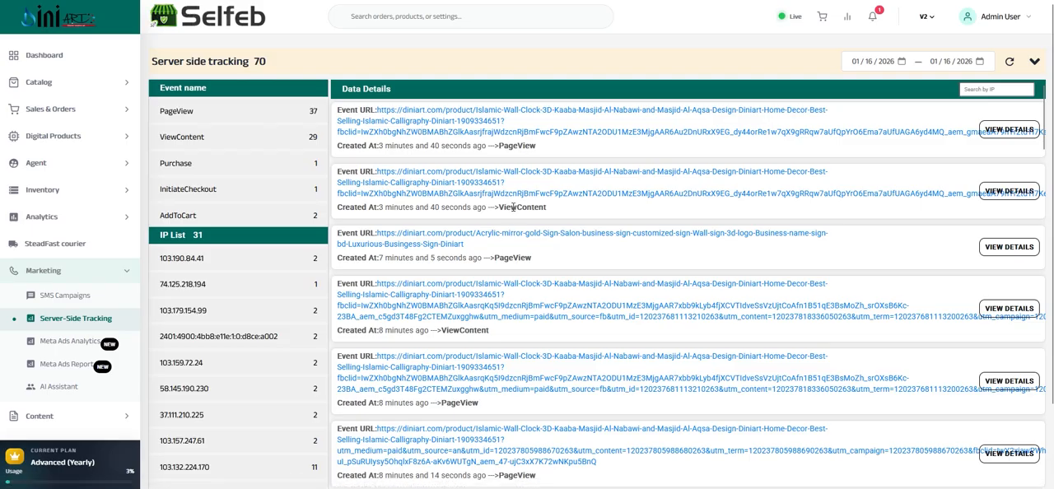
double_click(513, 207)
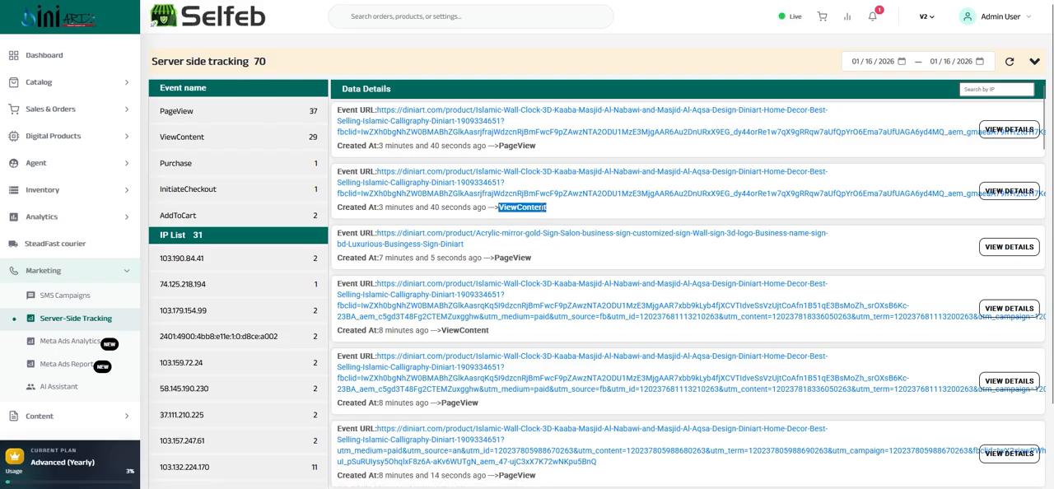
left_click(531, 208)
double_click(530, 208)
left_click(1008, 132)
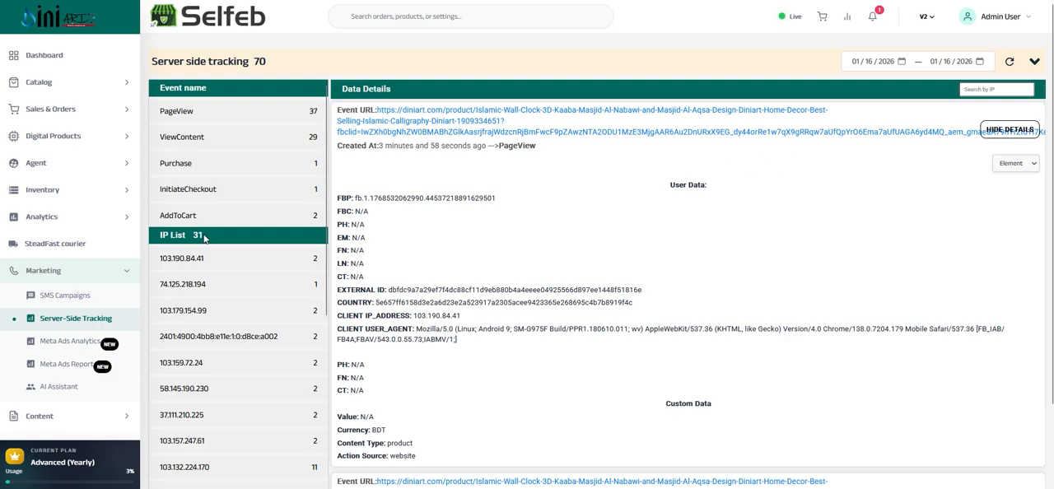
Open Meta Ads Analytics, look over the campaign table, and filter it to Active campaigns
left_click(62, 346)
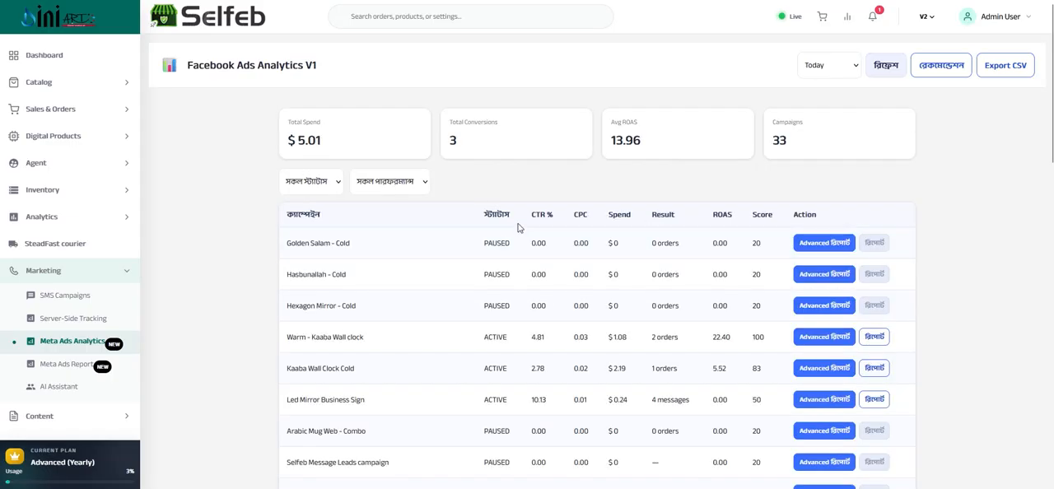
scroll(518, 227, "down", 3)
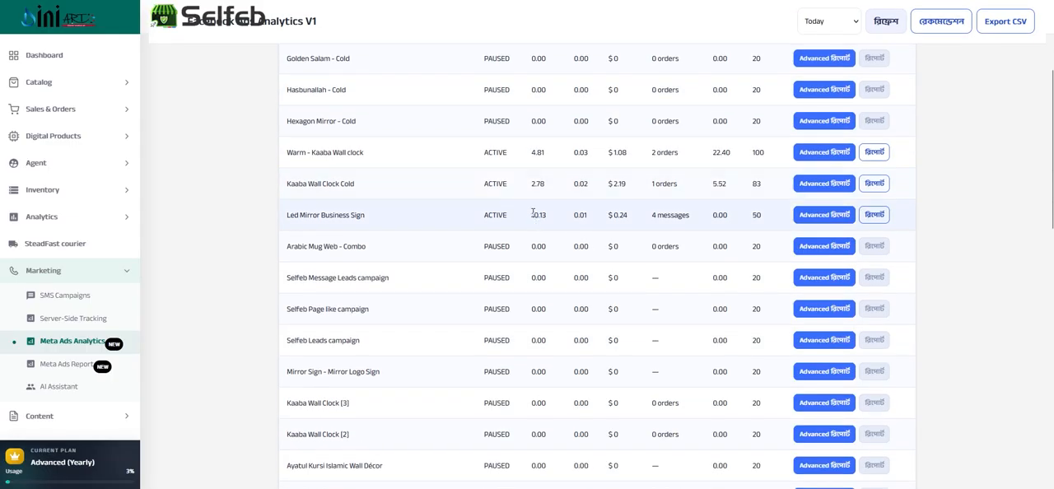
scroll(533, 213, "up", 3)
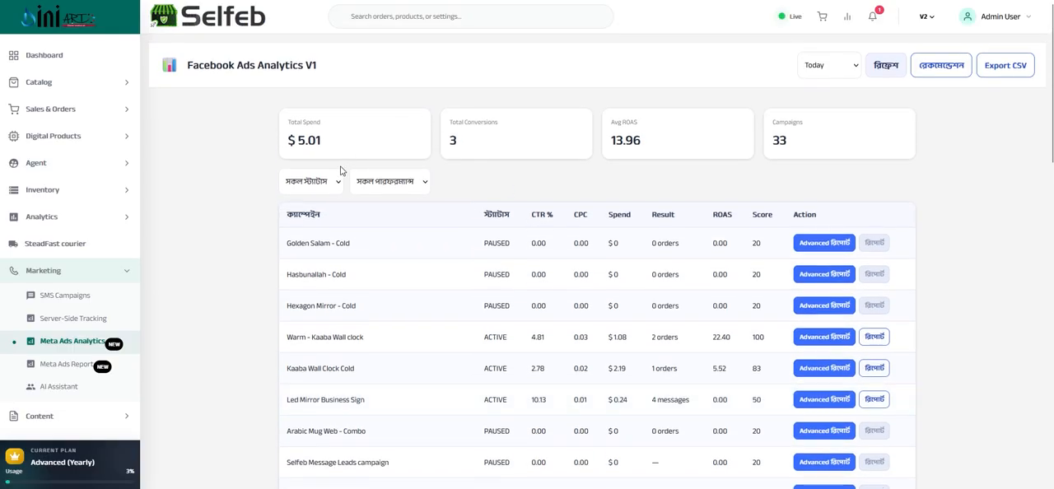
left_click(312, 180)
left_click(295, 225)
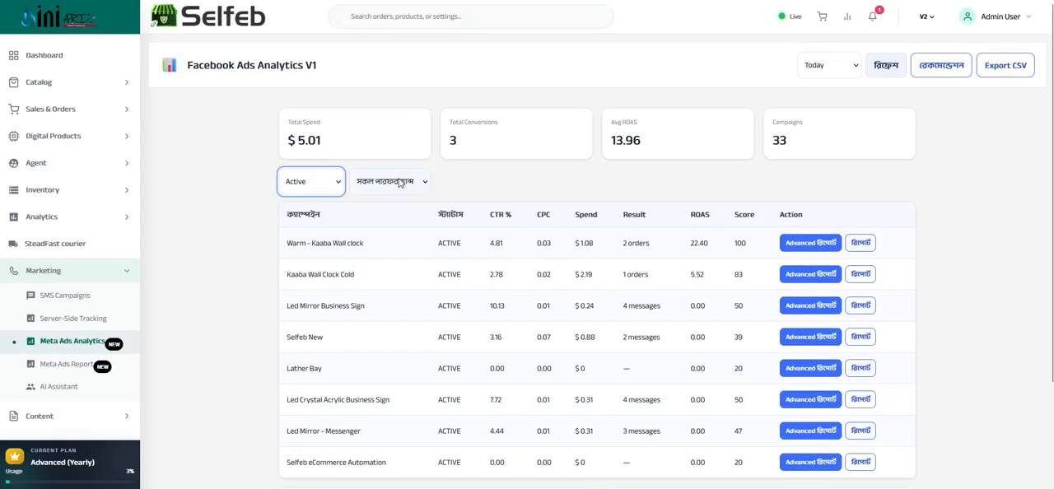
Filter the campaigns by Top (Score ≥ 70) performance, and read the Warm - Kaaba Wall clock campaign's spend, ROAS and score
left_click(400, 183)
left_click(382, 235)
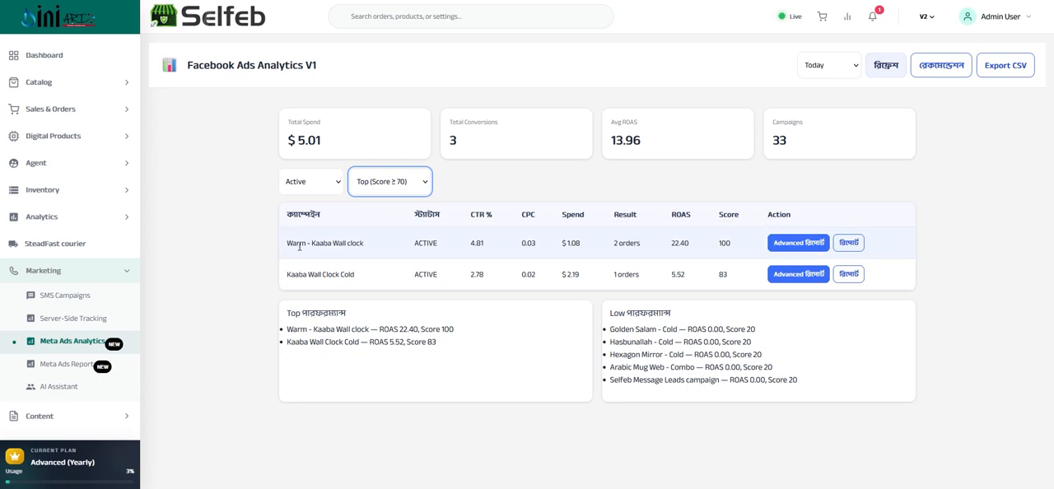
triple_click(571, 245)
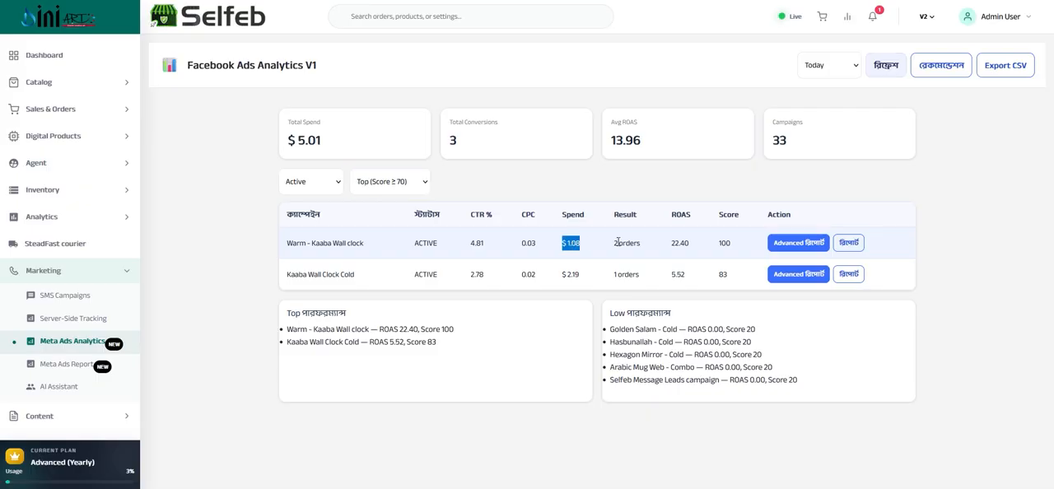
left_click_drag(691, 243, 723, 240)
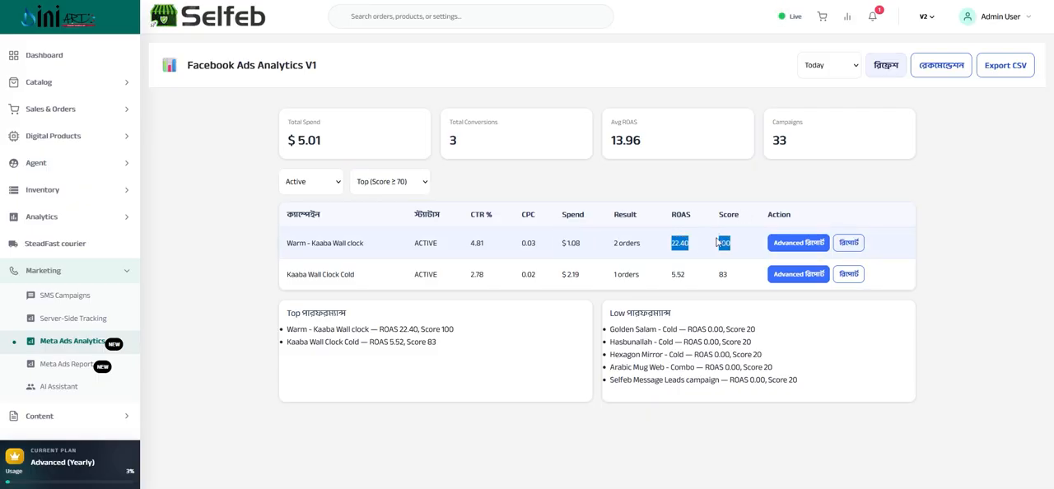
Open the Meta Ads Report and read the last 7 days' total spend, gross revenue, net profit and overall ROAS in the summary
left_click(54, 368)
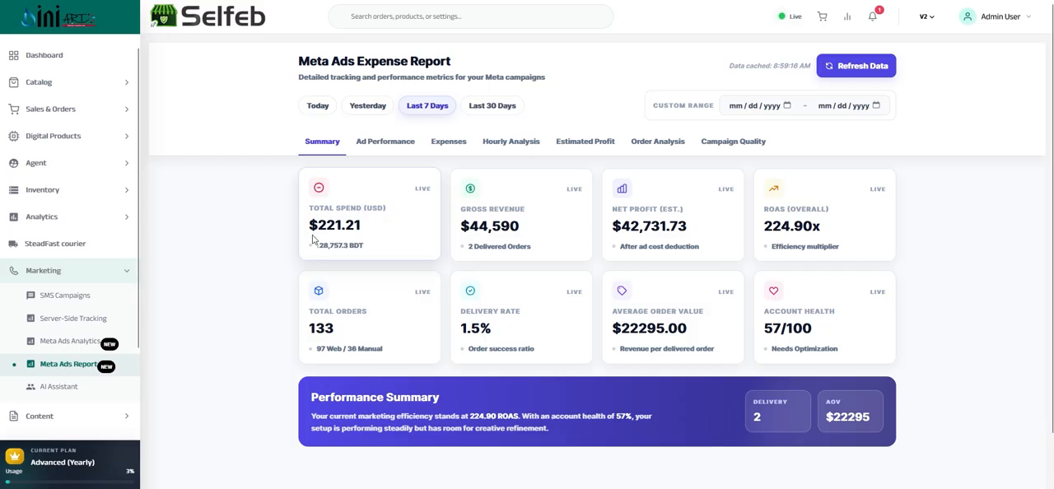
left_click_drag(317, 225, 341, 224)
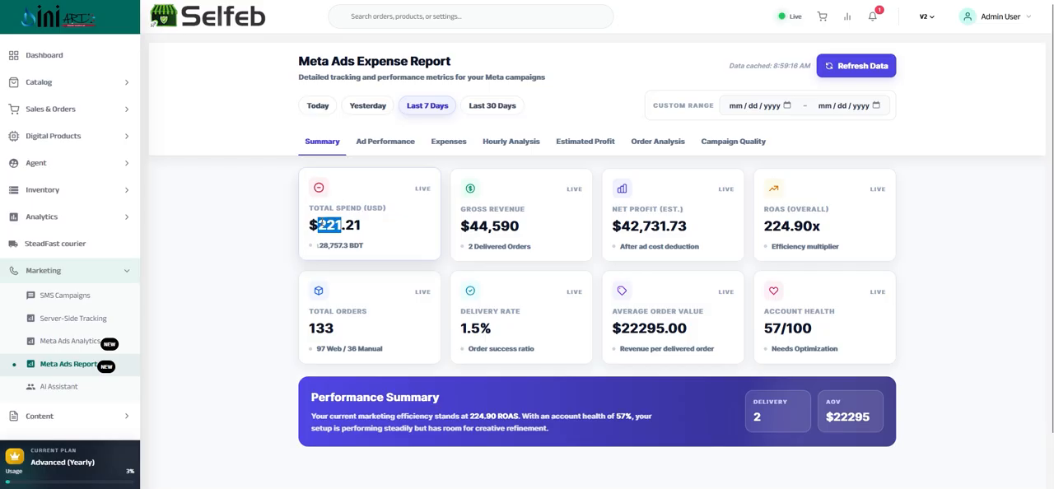
double_click(322, 223)
double_click(323, 223)
left_click_drag(318, 224, 370, 118)
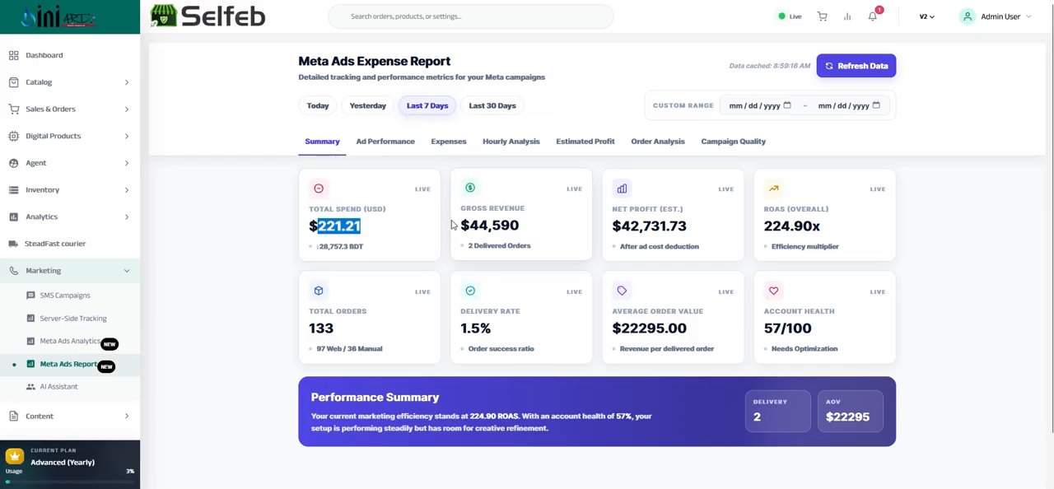
mouse_move(467, 225)
left_mouse_down()
mouse_move(520, 224)
mouse_move(457, 225)
mouse_move(475, 219)
left_mouse_up()
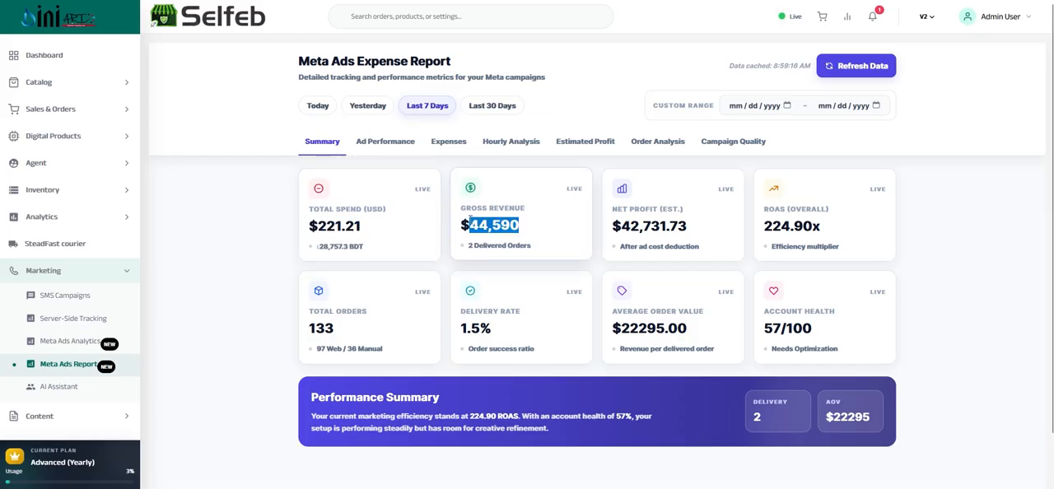
left_click_drag(622, 225, 669, 224)
left_click_drag(763, 224, 820, 224)
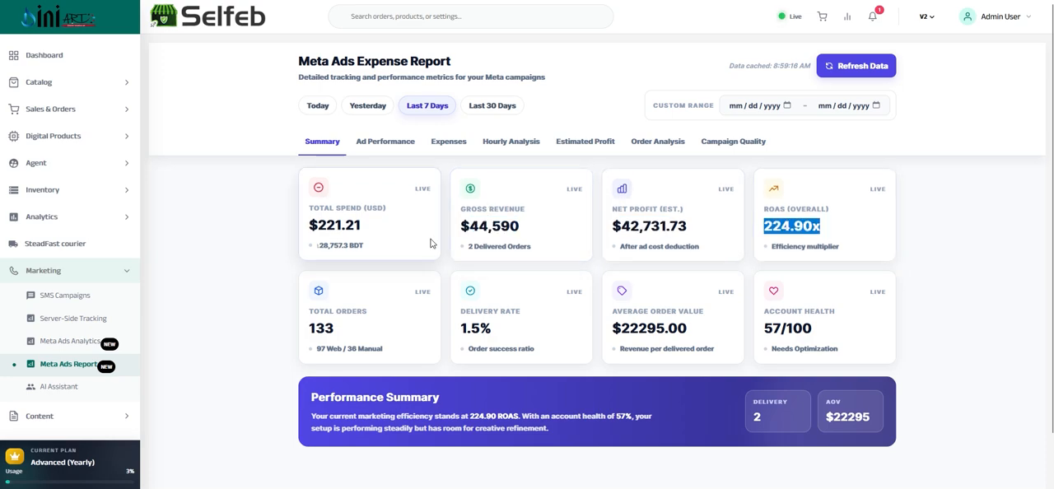
scroll(380, 262, "down", 1)
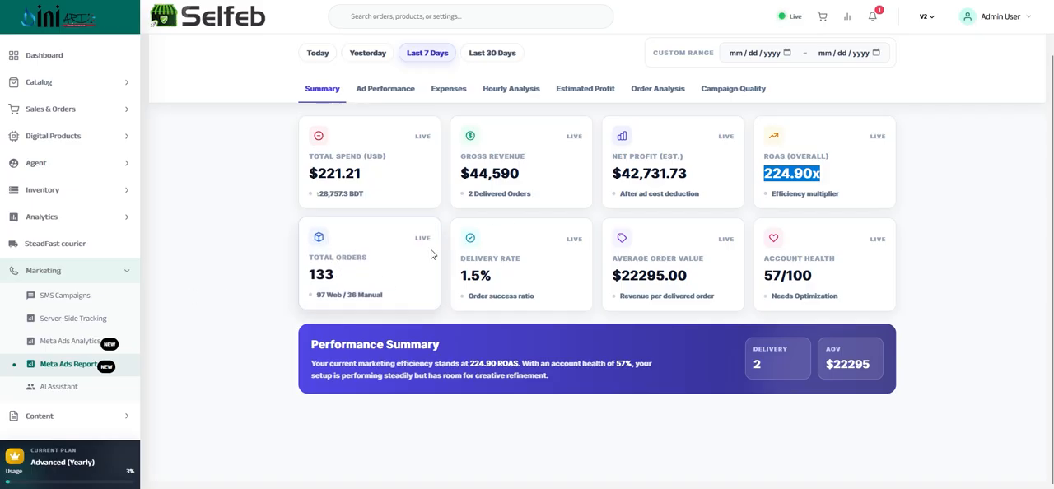
scroll(431, 255, "up", 1)
scroll(431, 257, "up", 1)
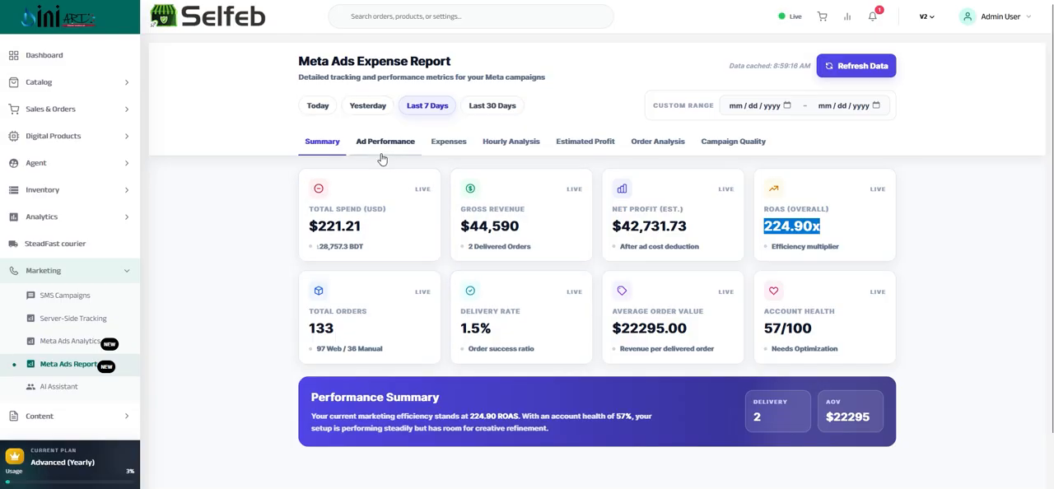
Set the Meta ads report period to Yesterday and show the Ad Performance table by Adset
left_click(363, 109)
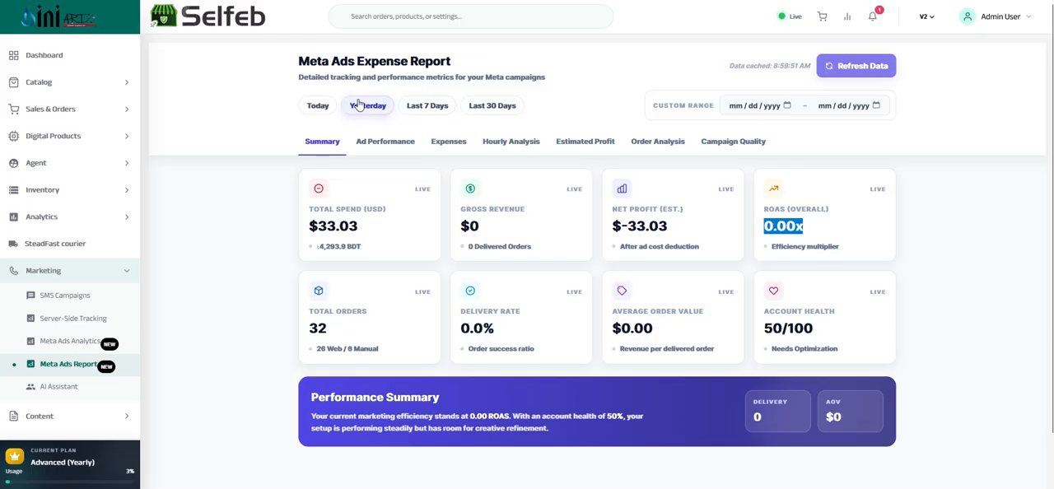
left_click(377, 144)
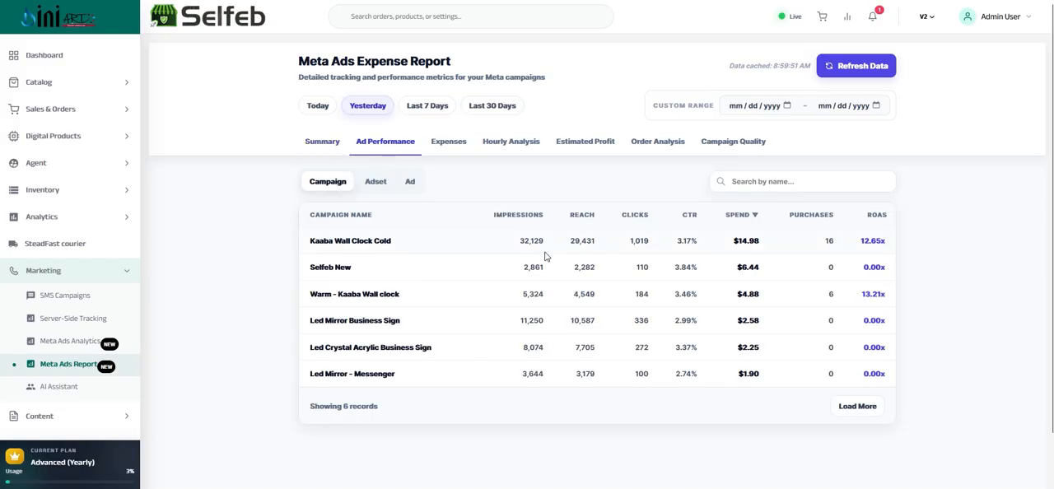
left_click(375, 183)
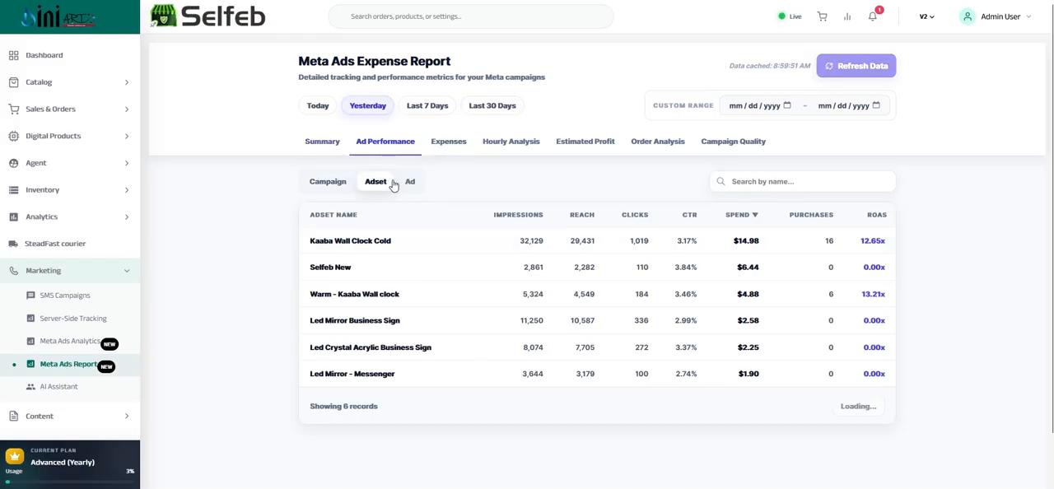
View yesterday's Ad Performance table by Ad and by Campaign, and check the total USD spend in the Expenses report
left_click(411, 183)
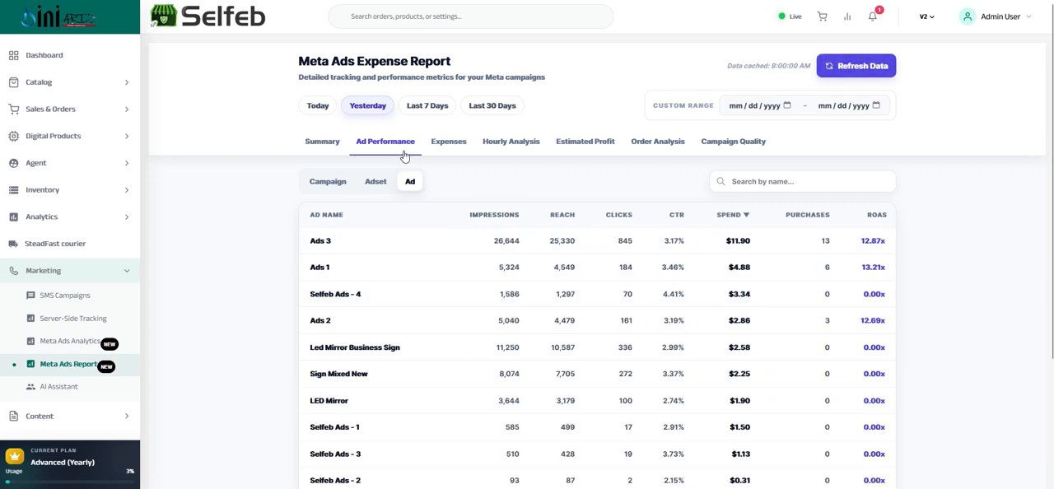
left_click(328, 185)
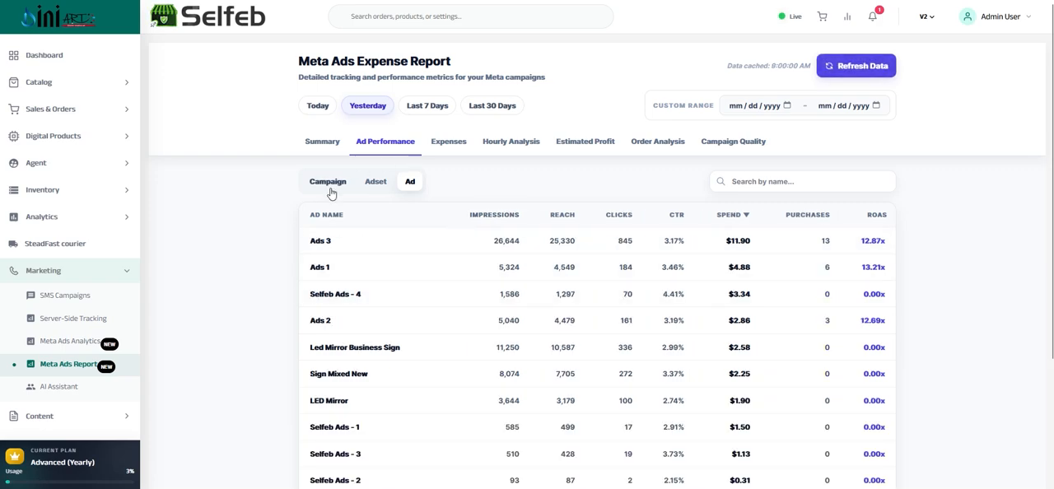
left_click(450, 145)
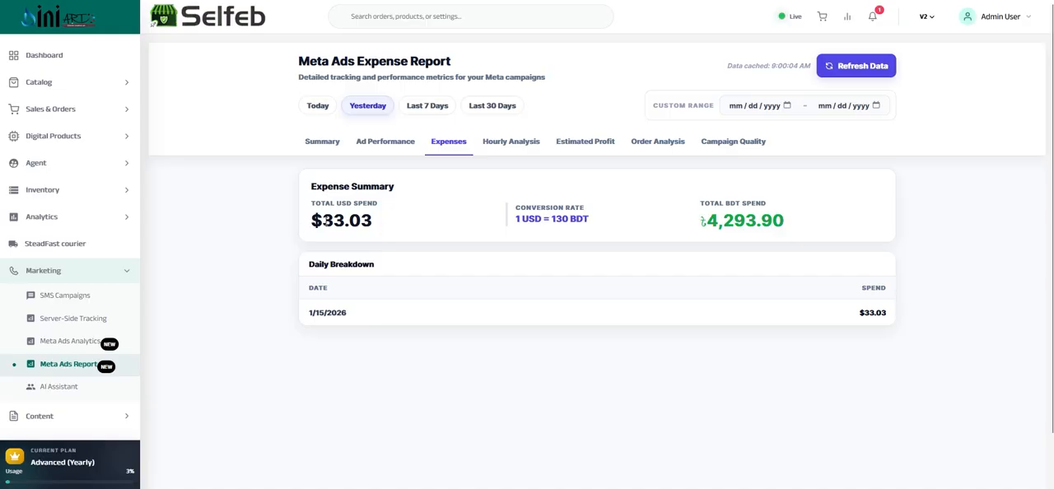
double_click(326, 221)
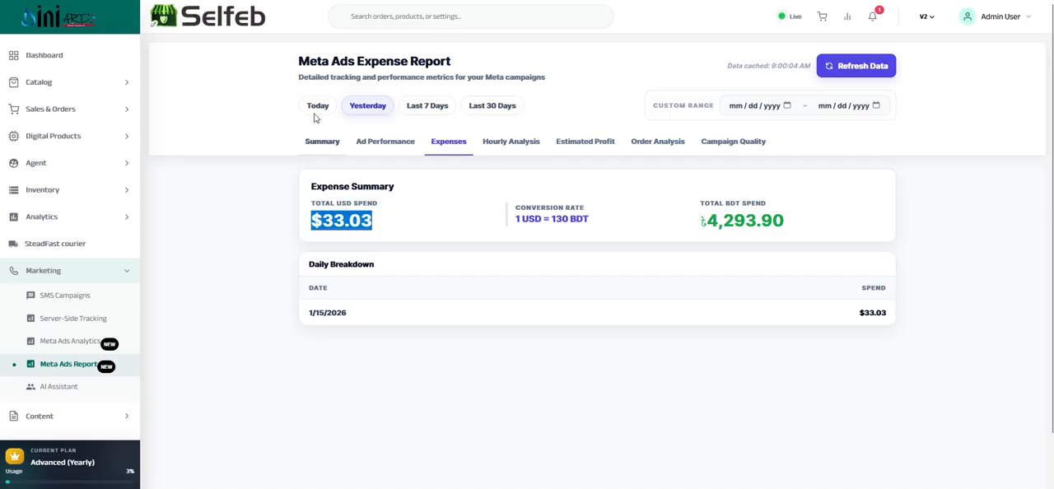
Open the Hourly Analysis and examine the Spend Over Time and Clicks Breakdown charts for yesterday
left_click(498, 143)
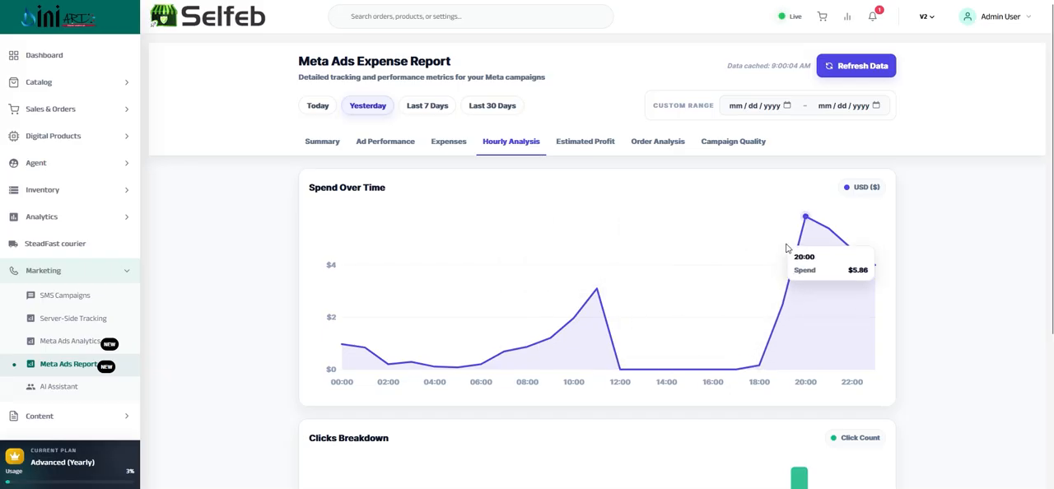
scroll(804, 236, "down", 3)
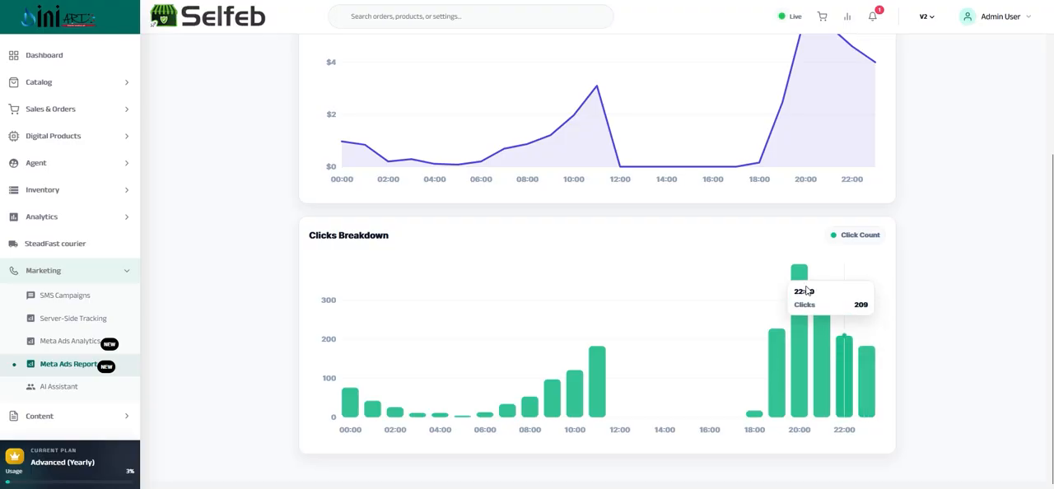
scroll(804, 291, "up", 3)
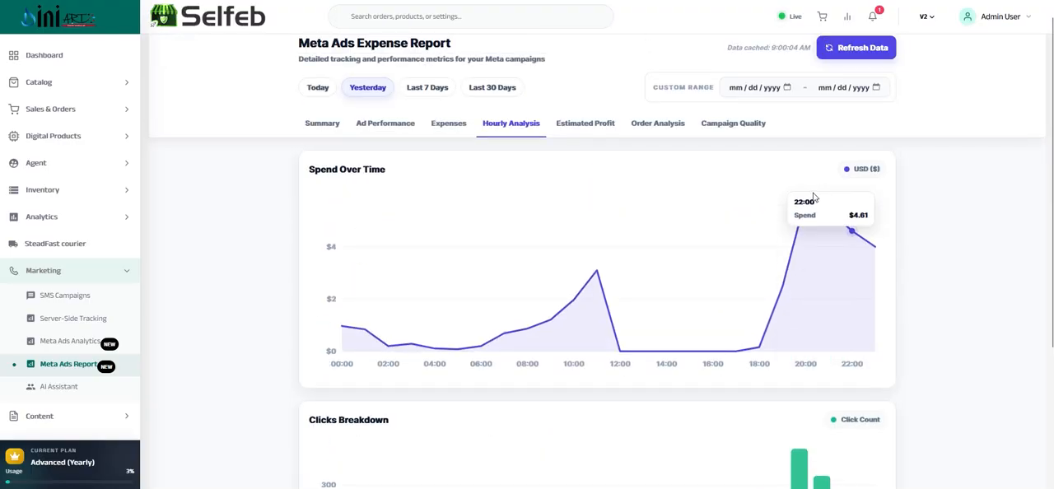
Open the Estimated Profit report and review its revenue, ad spend, net profit, ROAS and profitability insight
left_click(584, 124)
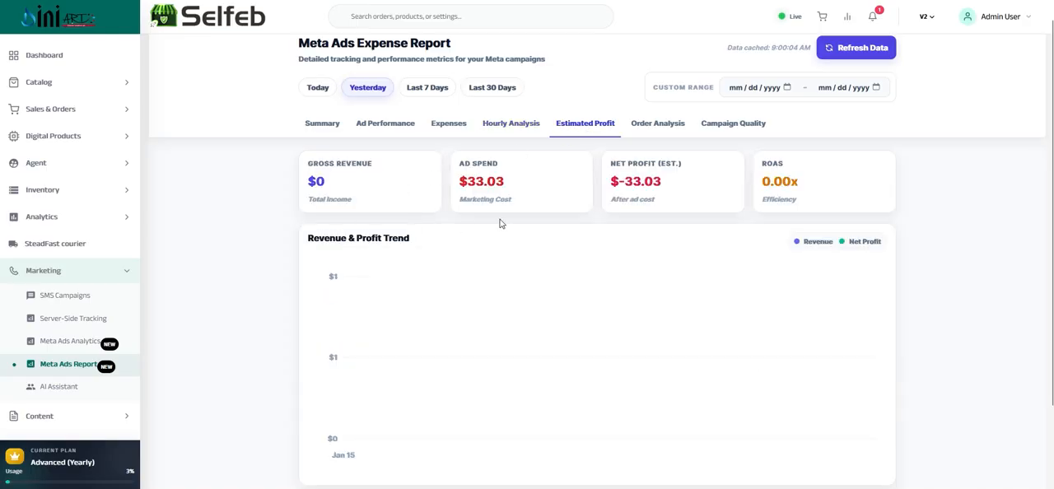
scroll(594, 207, "down", 1)
scroll(595, 207, "down", 1)
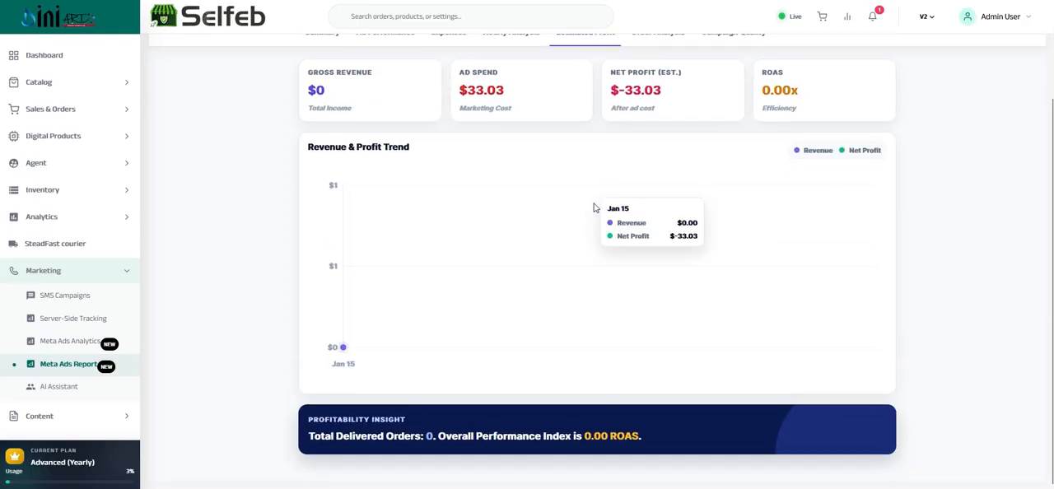
scroll(594, 207, "up", 3)
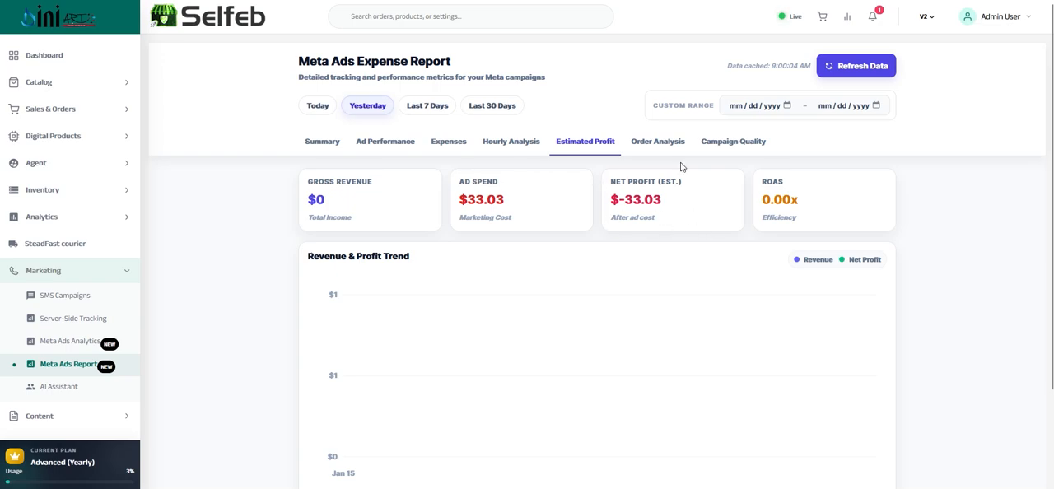
Open the Order Analysis and review the order totals, status distribution, Campaign Order Performance table and Recent Transactions
left_click(657, 145)
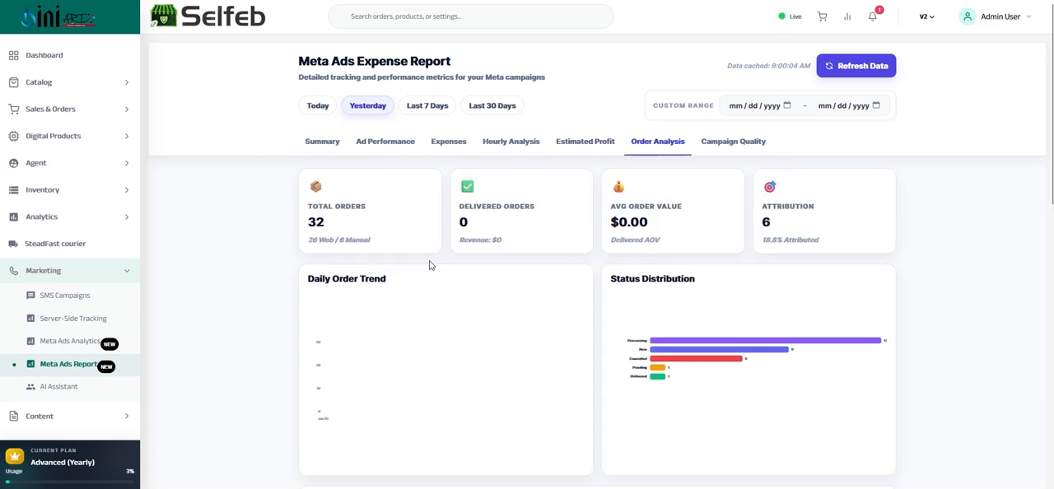
scroll(451, 229, "down", 10)
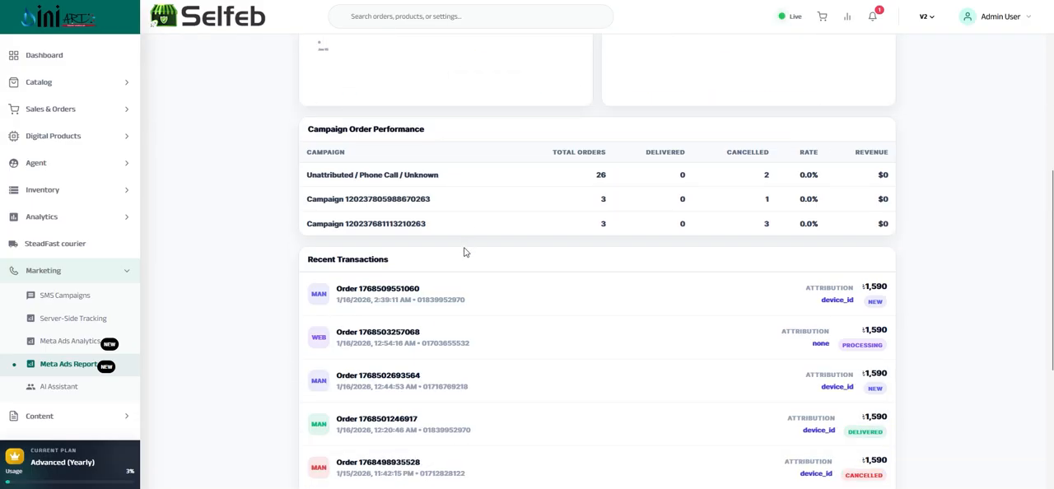
scroll(466, 255, "down", 10)
scroll(483, 255, "up", 10)
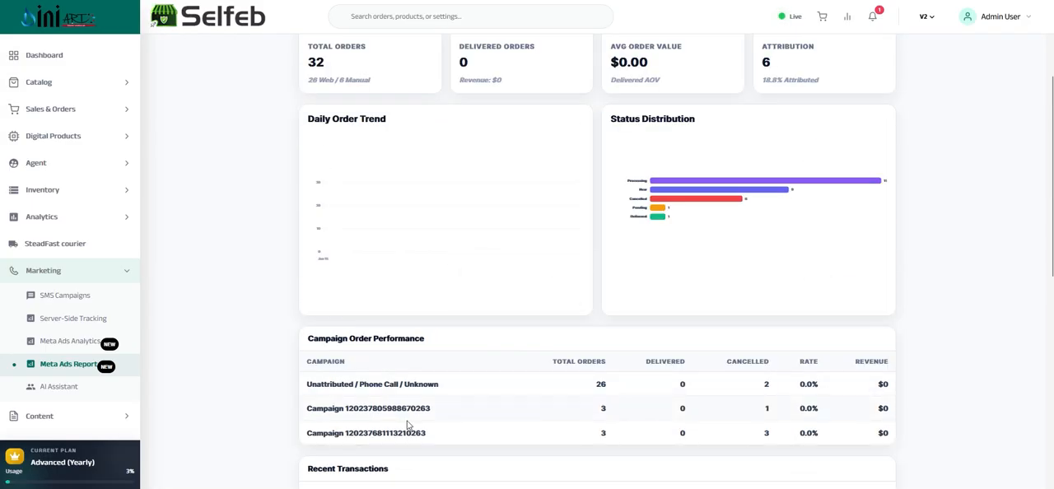
scroll(419, 424, "up", 2)
scroll(419, 421, "down", 5)
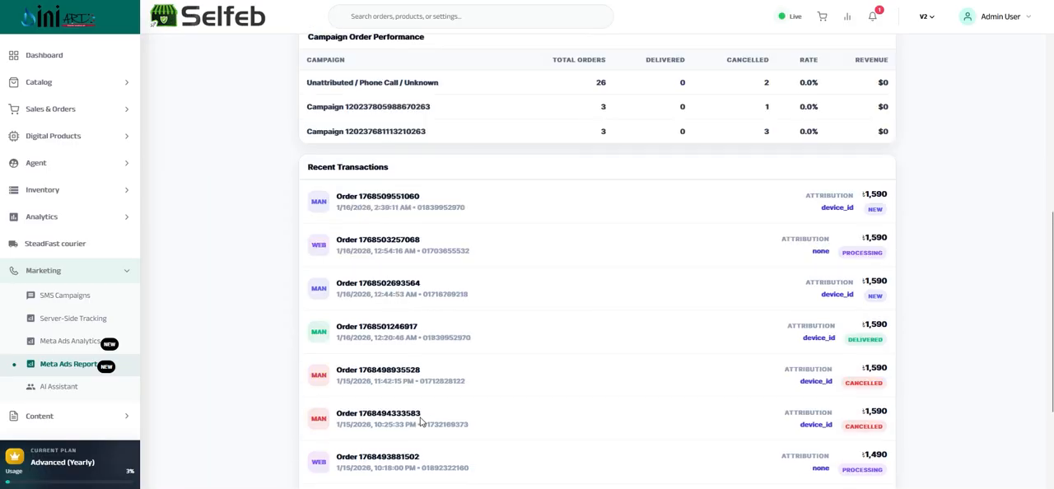
scroll(421, 418, "down", 3)
scroll(423, 422, "up", 10)
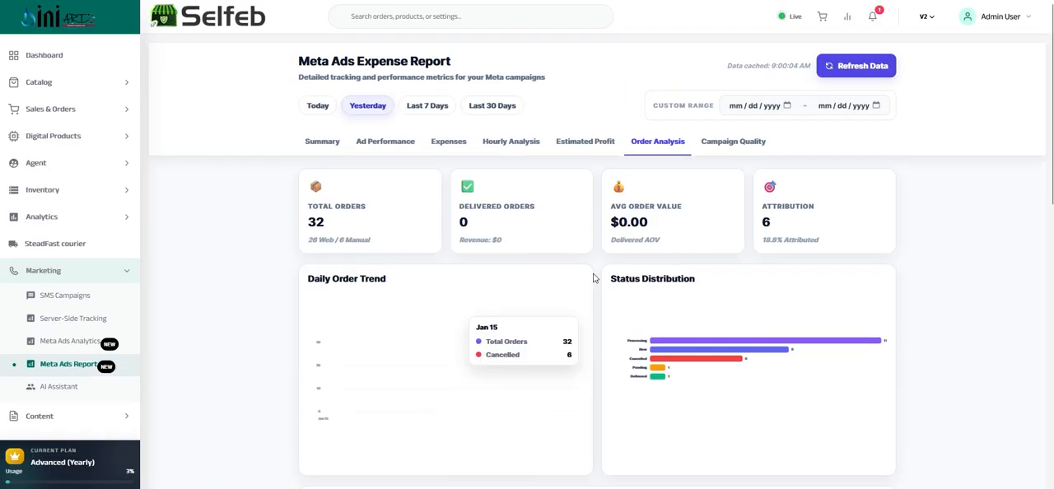
Open the Campaign Quality report and review the account health score, High Efficiency Campaigns and Optimization Required suggestions
left_click(716, 144)
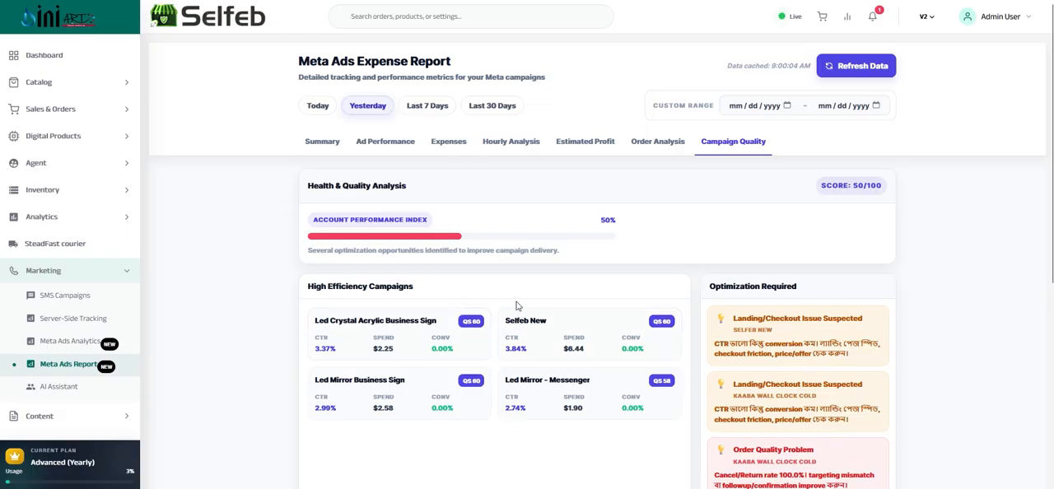
scroll(779, 344, "down", 1)
scroll(779, 344, "down", 1)
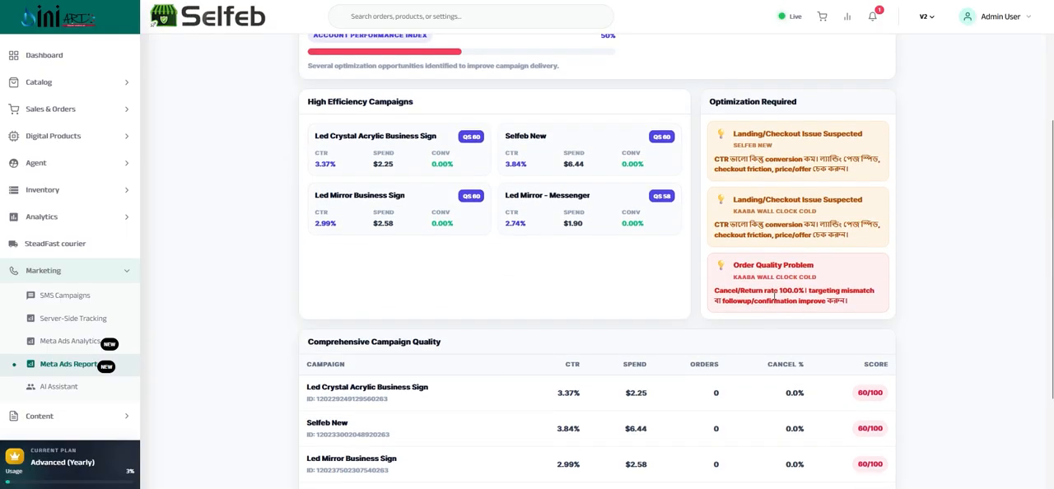
scroll(741, 321, "up", 2)
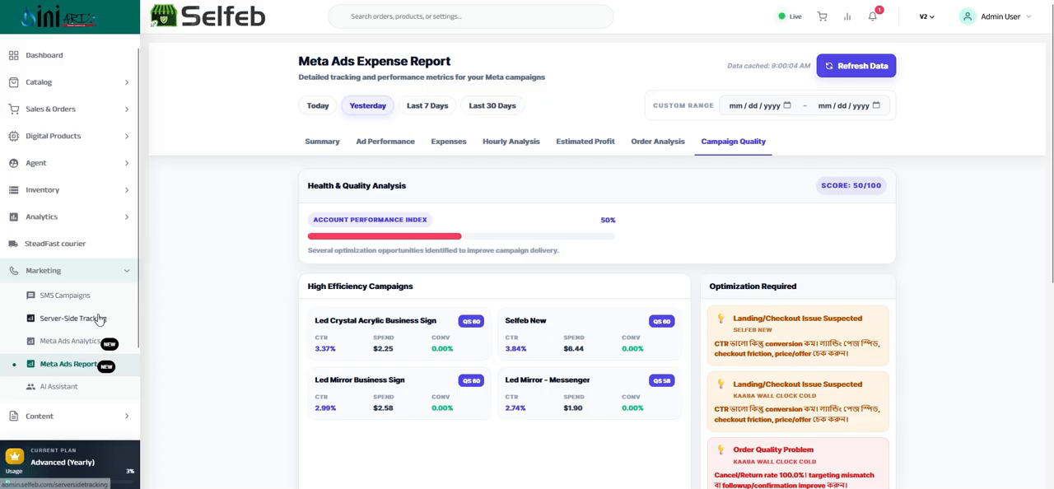
Open the AI Assistant configuration and examine its Messenger Page ID and Page Access Token fields
scroll(97, 323, "down", 1)
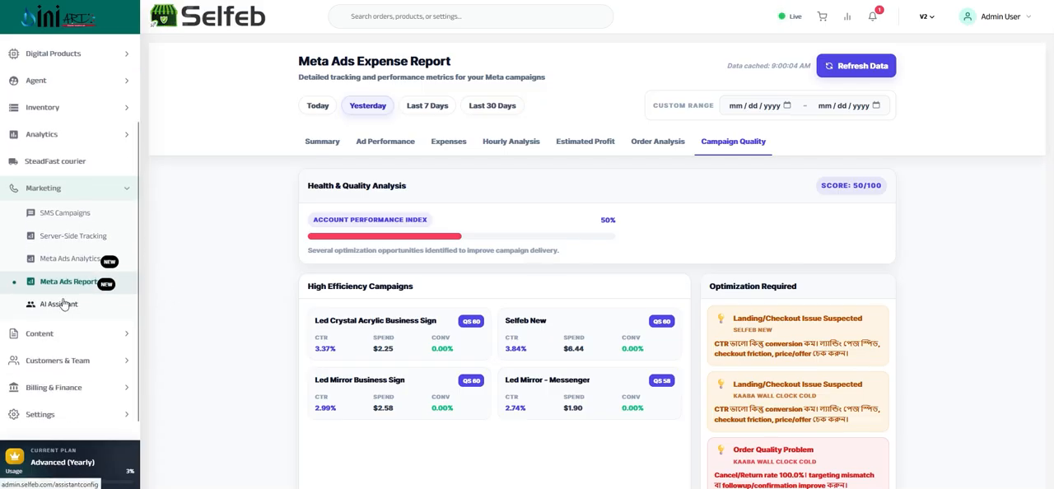
left_click(64, 305)
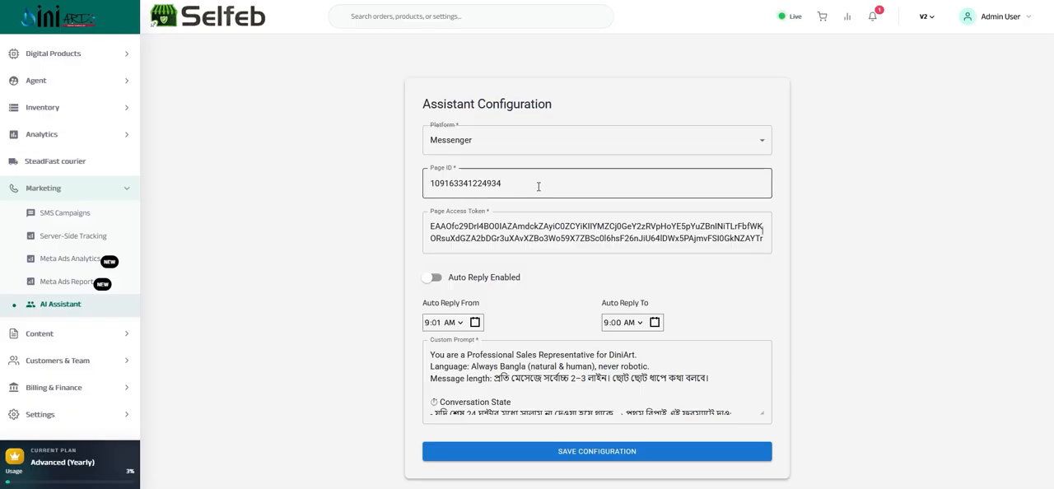
left_click(741, 236)
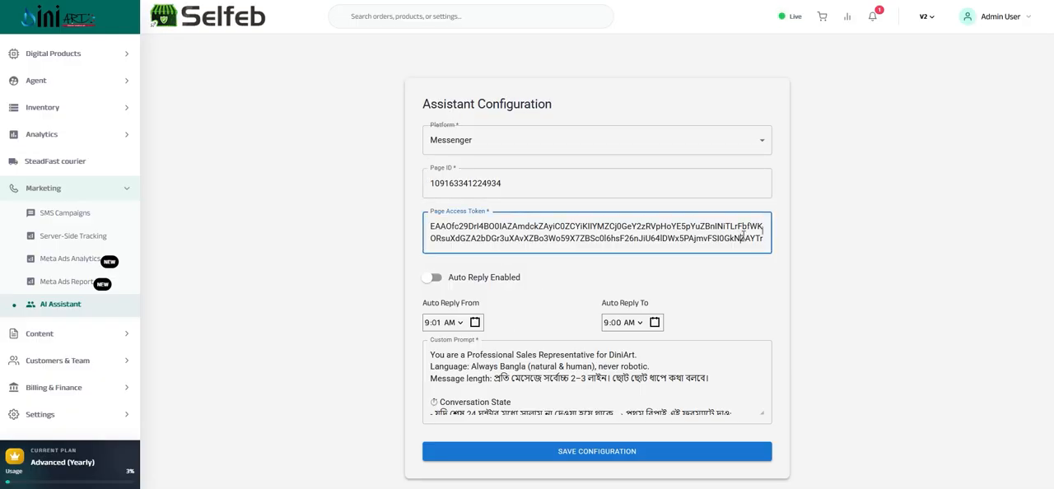
double_click(532, 182)
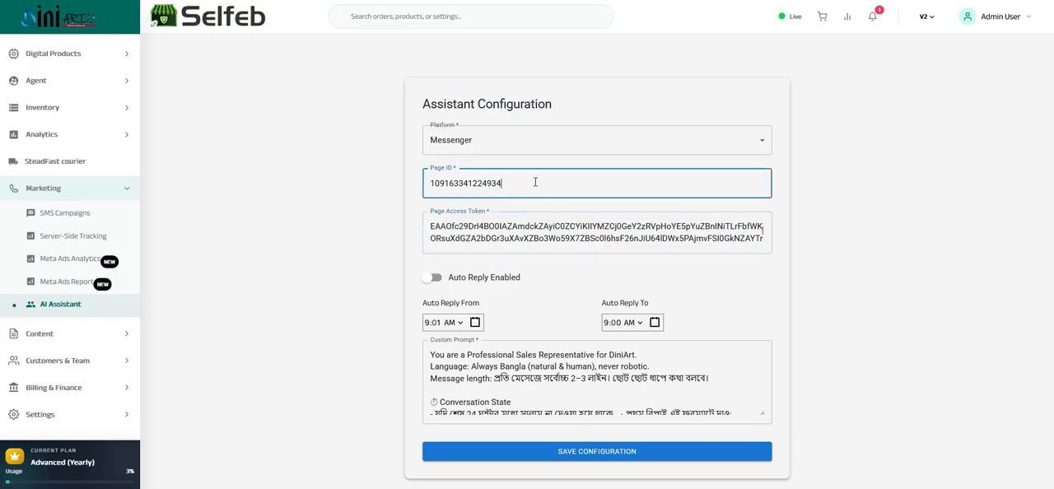
left_click(409, 158)
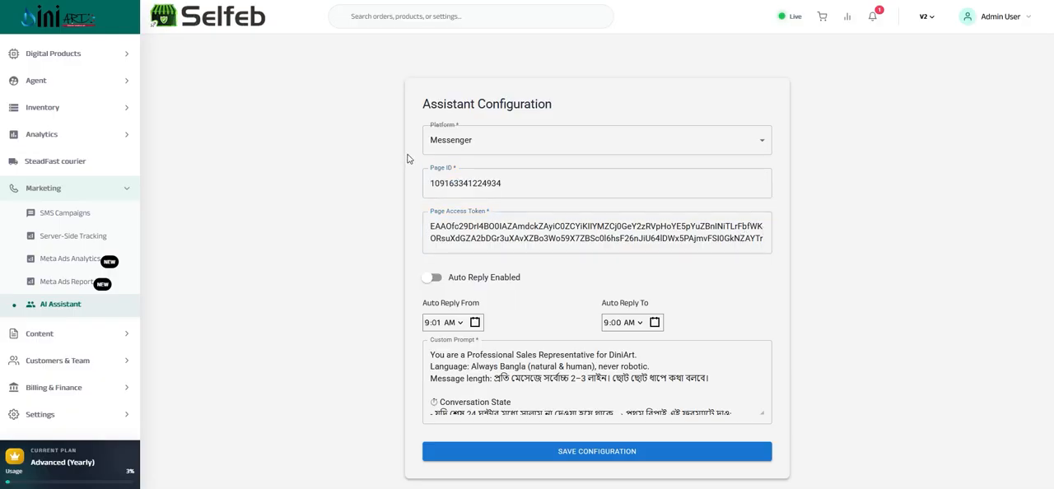
left_click_drag(508, 185, 394, 174)
left_click(395, 175)
Highlight the assistant's Auto Reply From and Auto Reply To settings to examine the auto-reply time window
left_click_drag(424, 306, 482, 308)
left_click(628, 302)
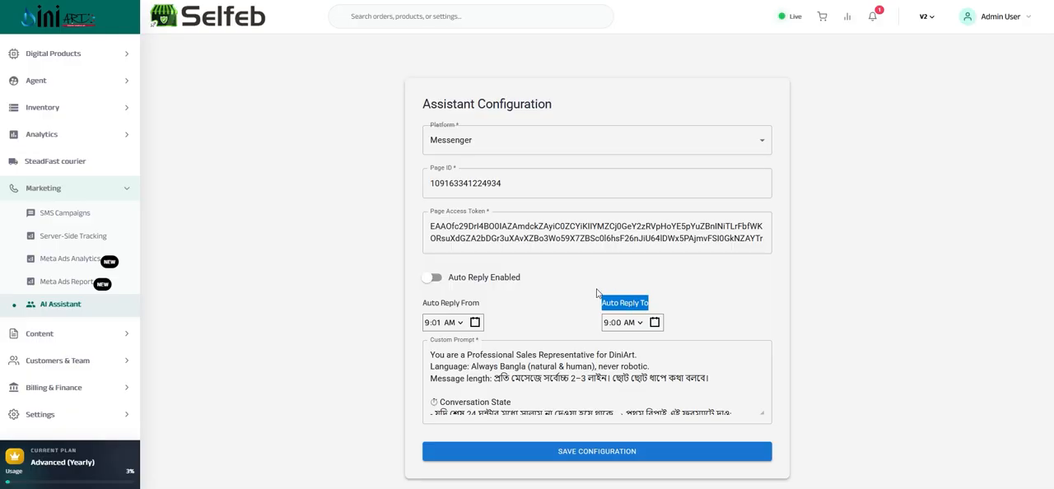
double_click(640, 302)
left_click_drag(641, 302, 543, 307)
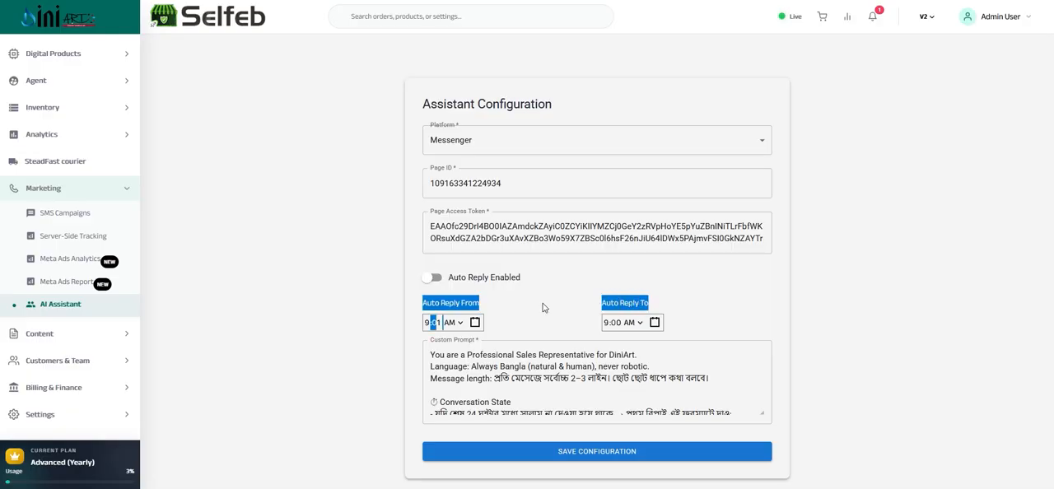
triple_click(459, 307)
left_click_drag(459, 308, 508, 306)
double_click(642, 303)
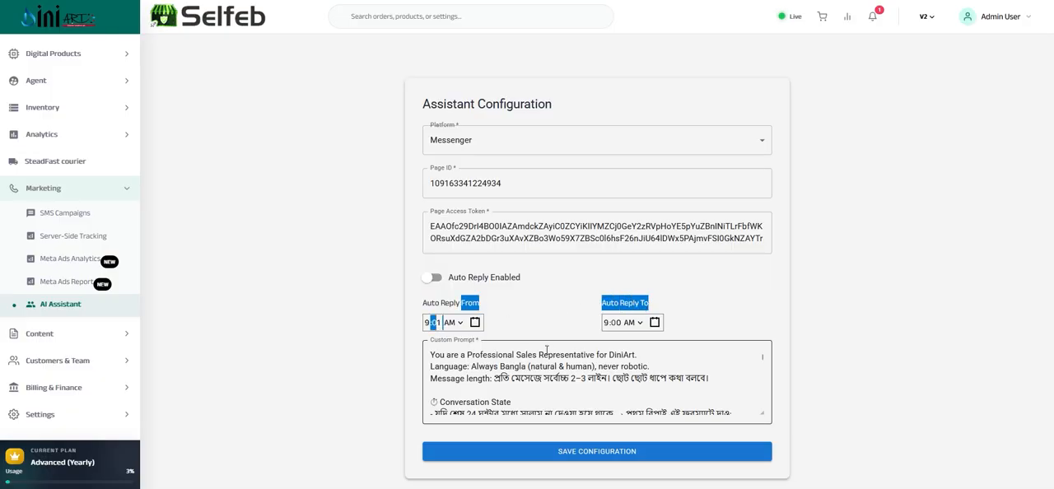
Open the Blogs page of the Content section to view the store's published posts
left_click(49, 195)
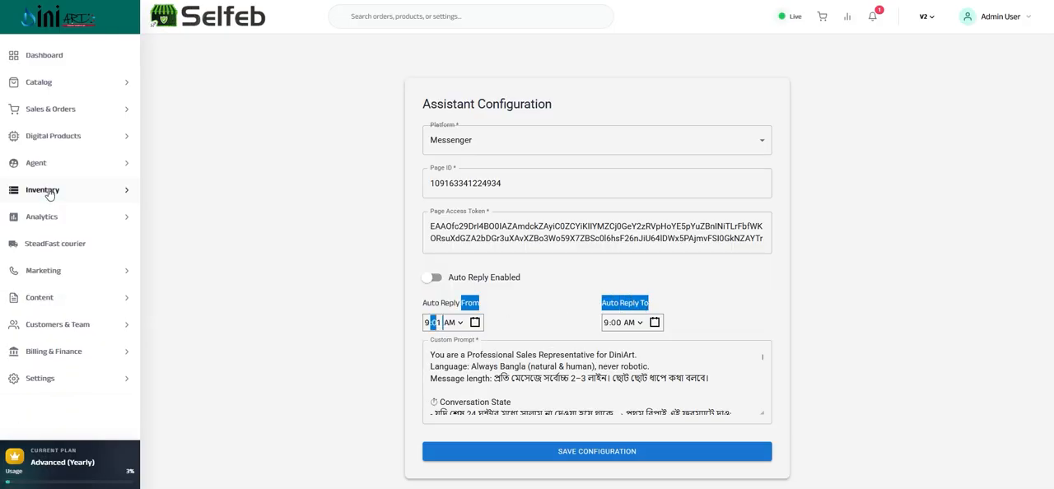
left_click(54, 299)
scroll(73, 253, "down", 2)
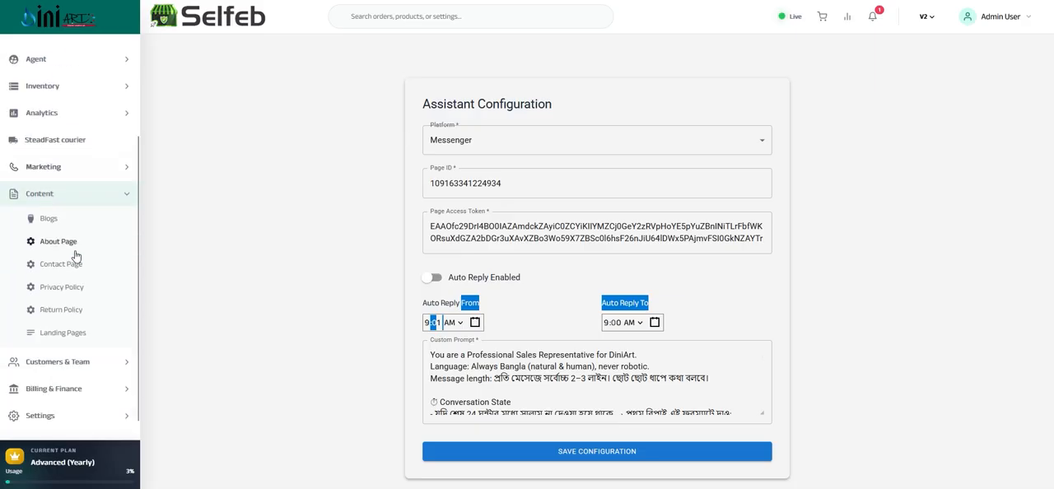
left_click(54, 223)
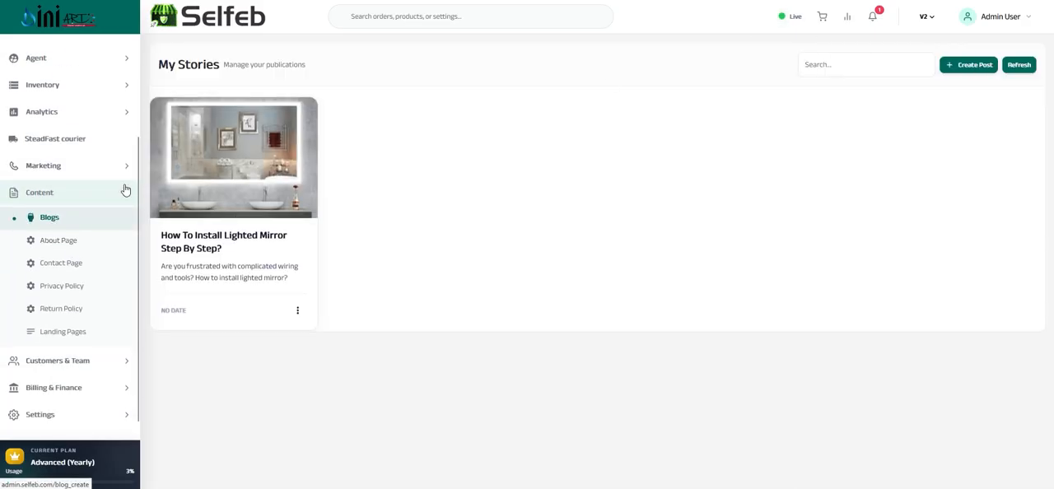
Go through the editors of the About Page, Contact Page, Privacy Policy and Return Policy
left_click(68, 246)
left_click(58, 267)
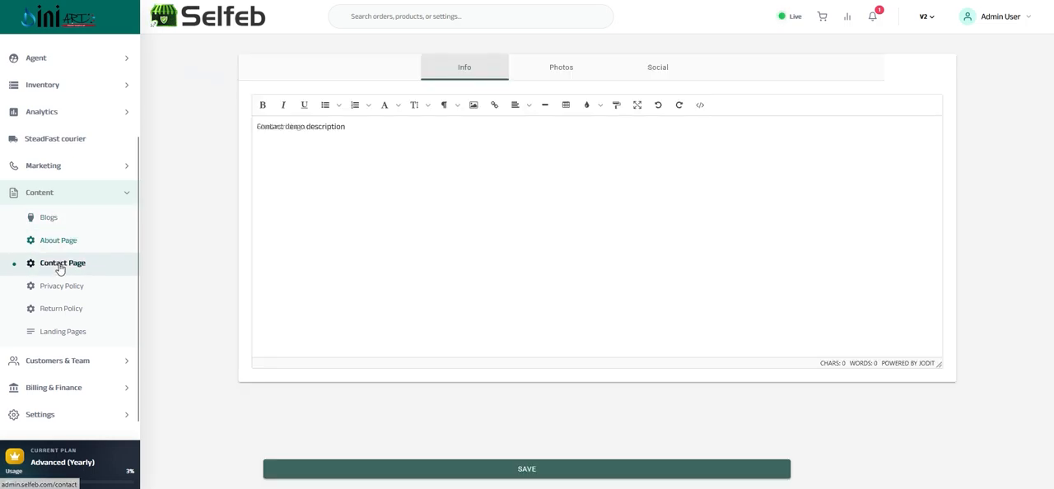
left_click(57, 288)
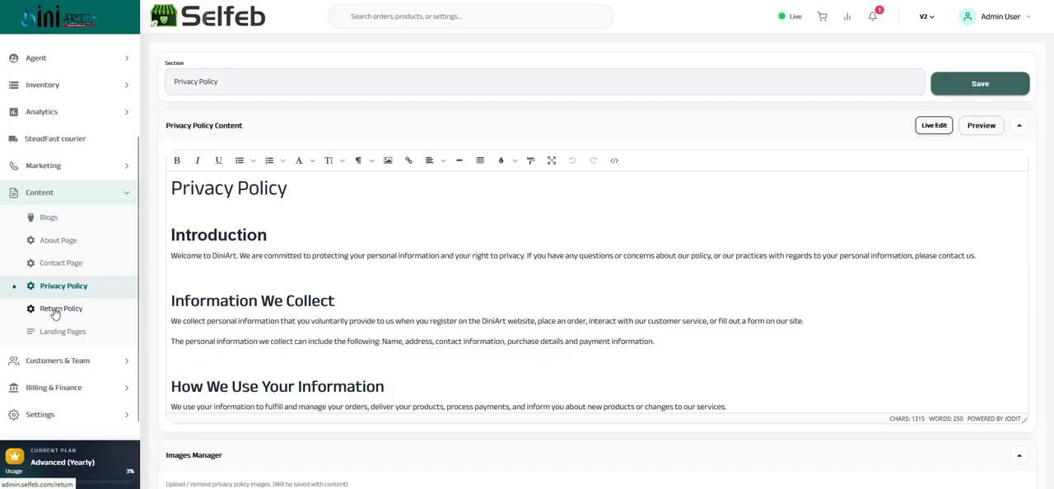
left_click(55, 312)
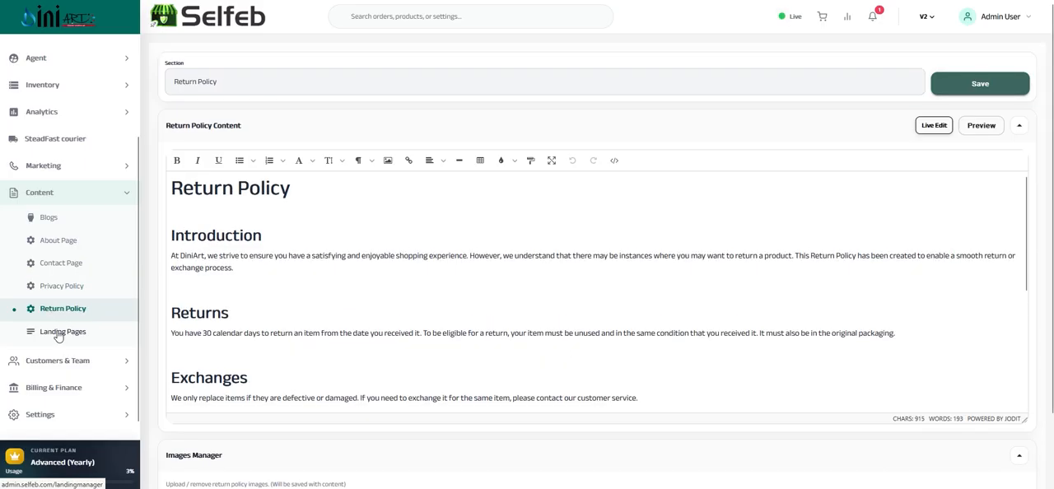
Start a new landing page from the Landing Pages list and name it rtdfsg
left_click(59, 333)
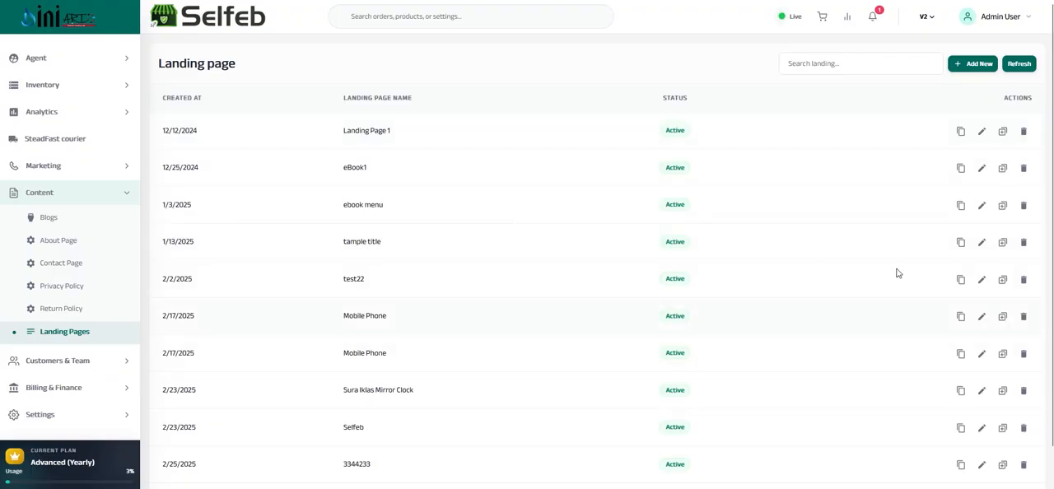
left_click(973, 66)
left_click(326, 142)
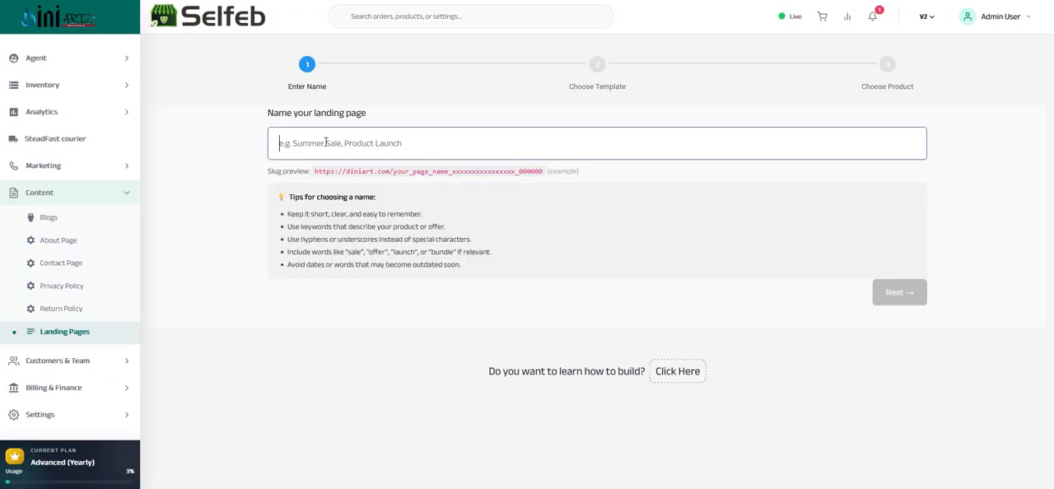
type("rtdfsg")
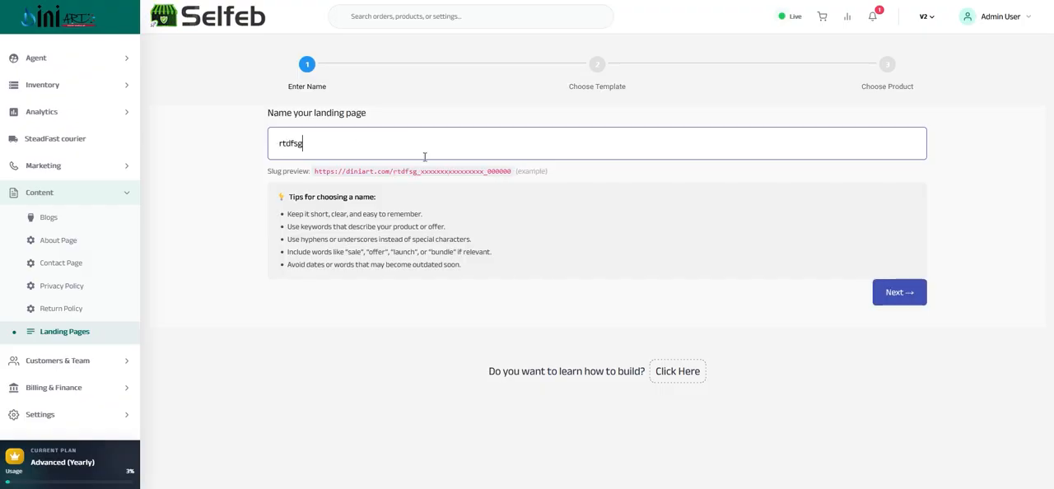
Browse the ready-made templates offered for the new landing page, then return to the Landing Pages list
left_click(894, 296)
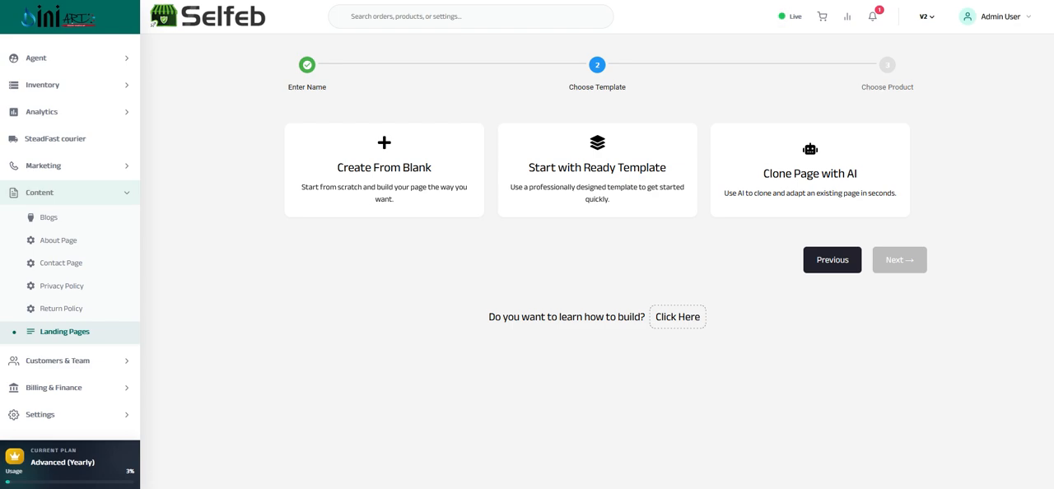
left_click(597, 170)
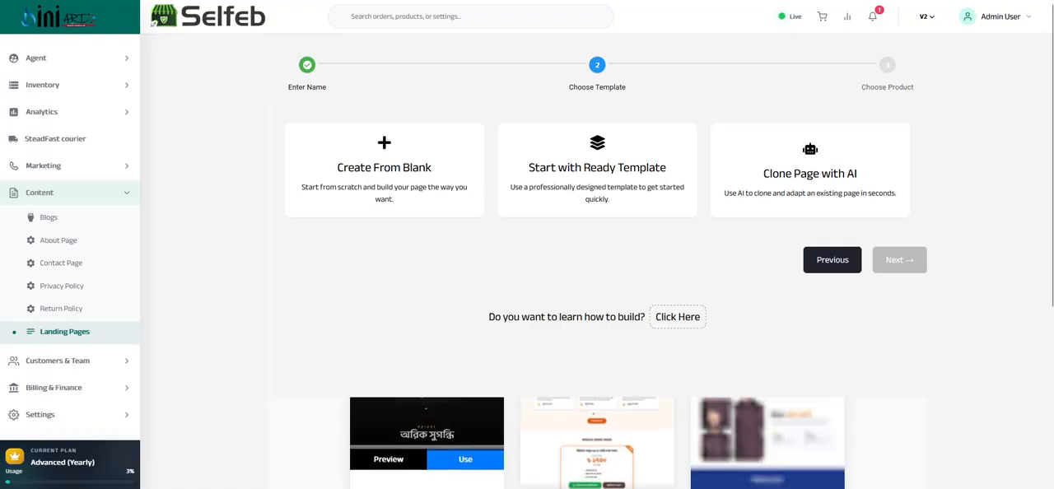
scroll(597, 395, "down", 3)
scroll(596, 395, "up", 1)
scroll(597, 395, "up", 3)
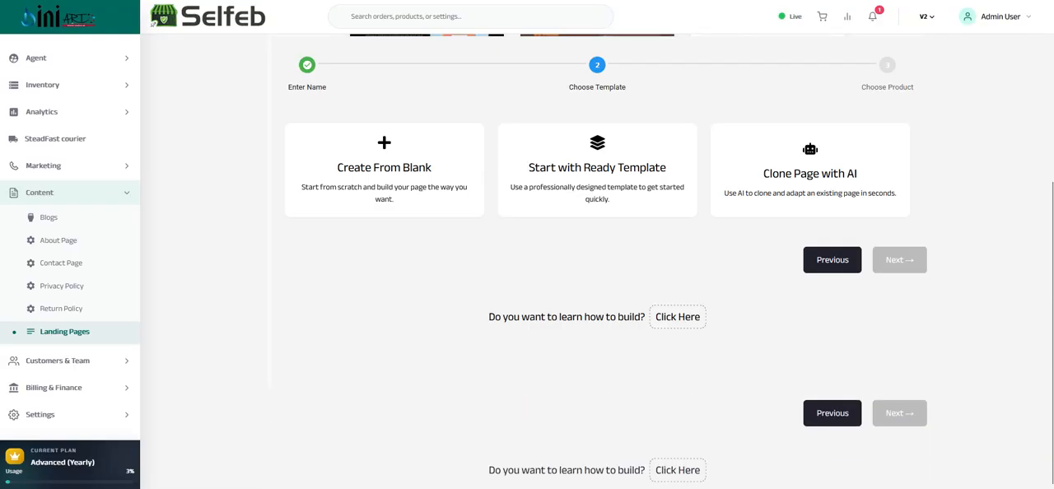
scroll(643, 271, "down", 5)
scroll(643, 272, "up", 3)
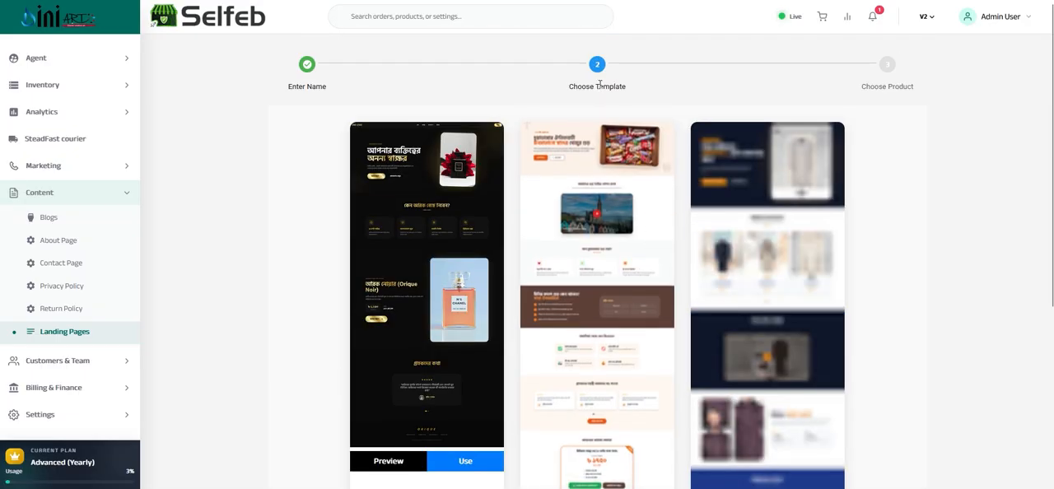
scroll(724, 346, "down", 3)
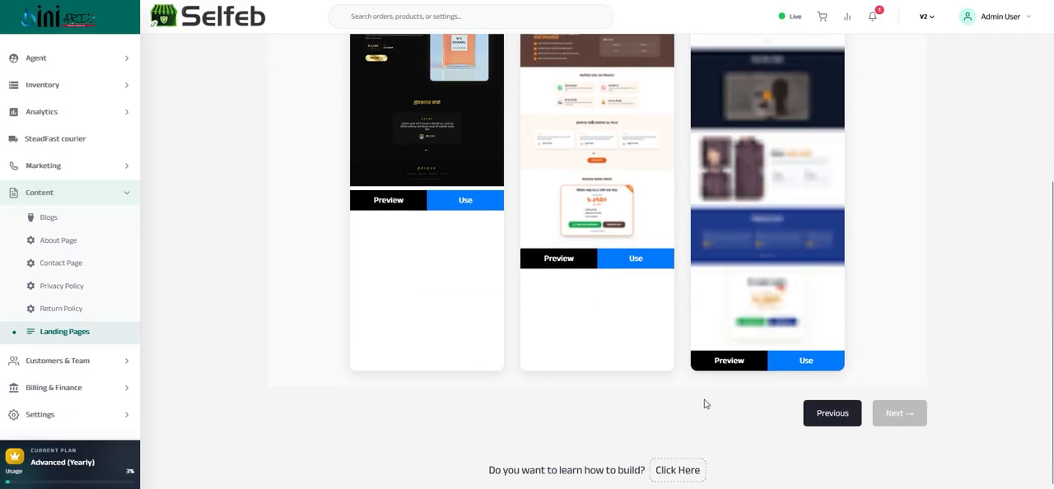
key("alt+Left")
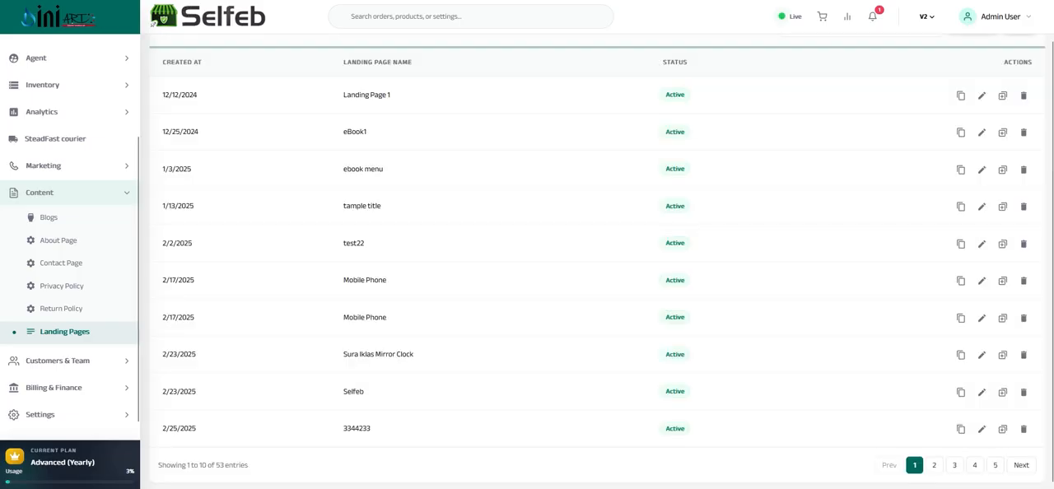
Start another new landing page named xzczxc and proceed to the template choice
scroll(979, 132, "up", 1)
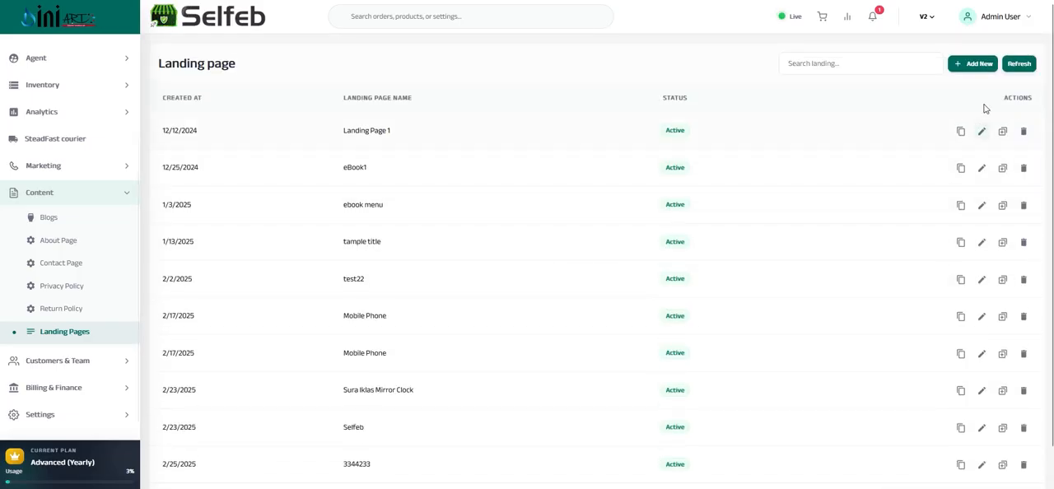
left_click(978, 63)
left_click(356, 150)
type("asdasd")
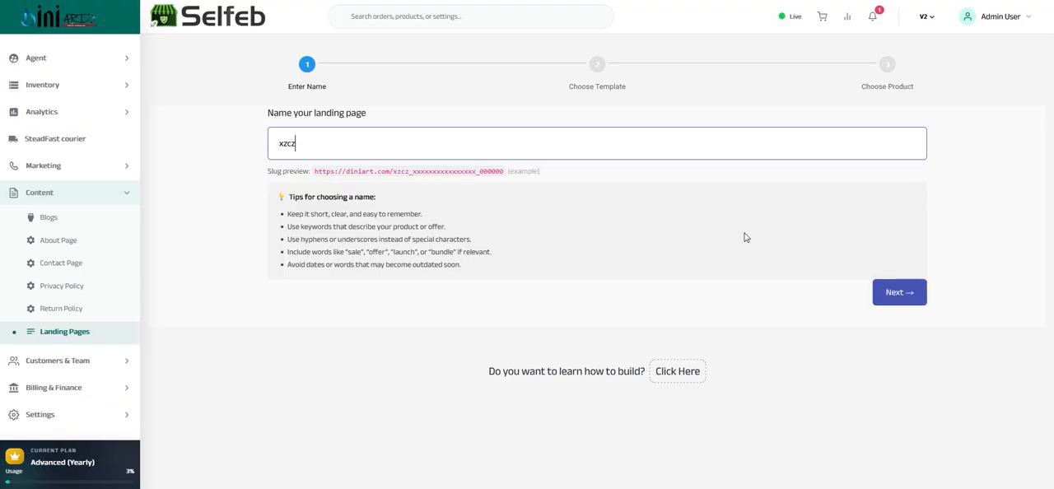
left_click(910, 297)
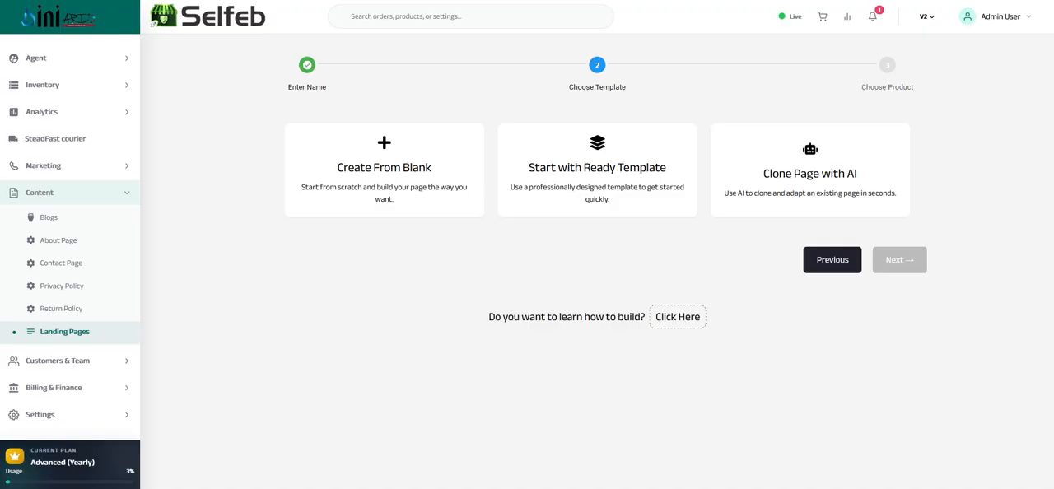
Choose how to start the page and select the "Acrylic mirror gold Sign, Salon business sign" (Backside Clear Fosted) product for it
left_click(596, 168)
left_click(900, 257)
left_click(170, 135)
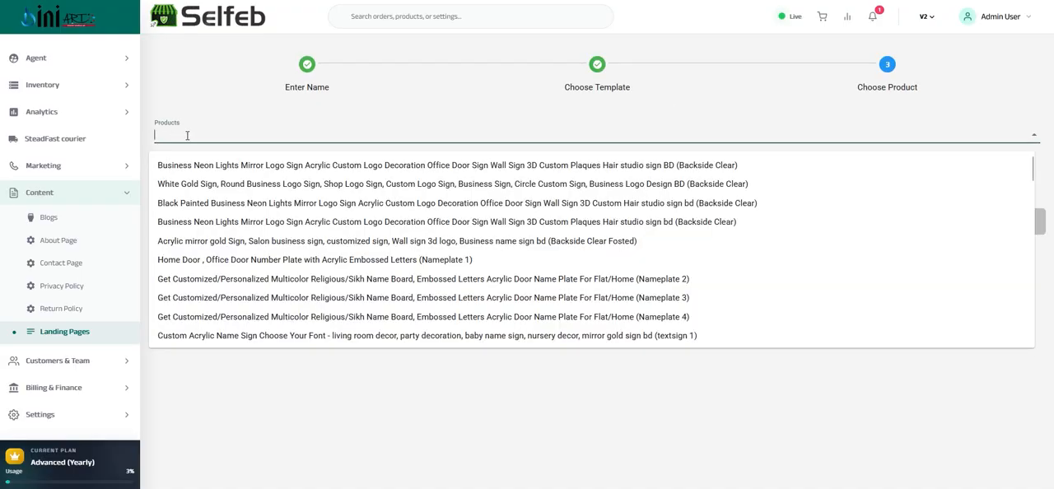
left_click(194, 241)
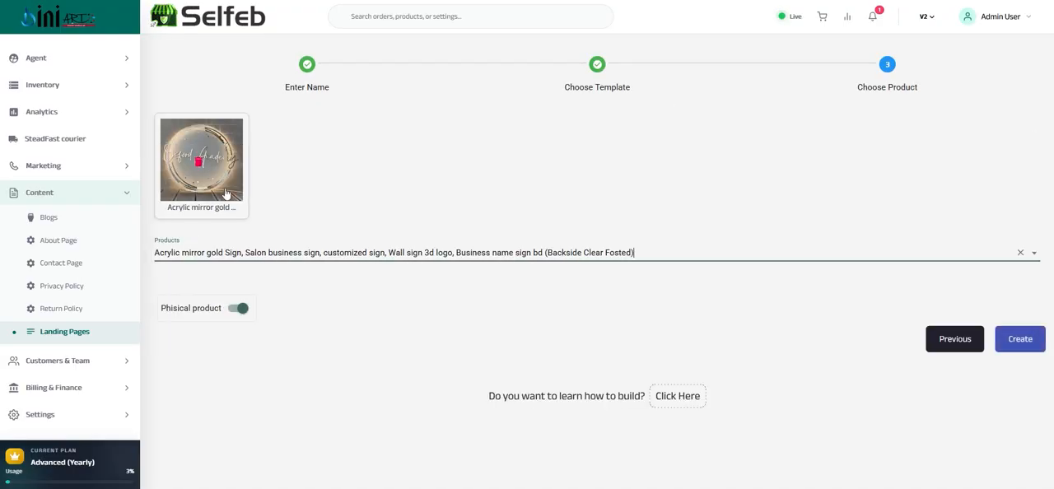
Add the Black Painted Business Neon Lights (Black background) product as a second product and create the landing page
left_click(1018, 251)
left_click(298, 248)
scroll(263, 321, "down", 5)
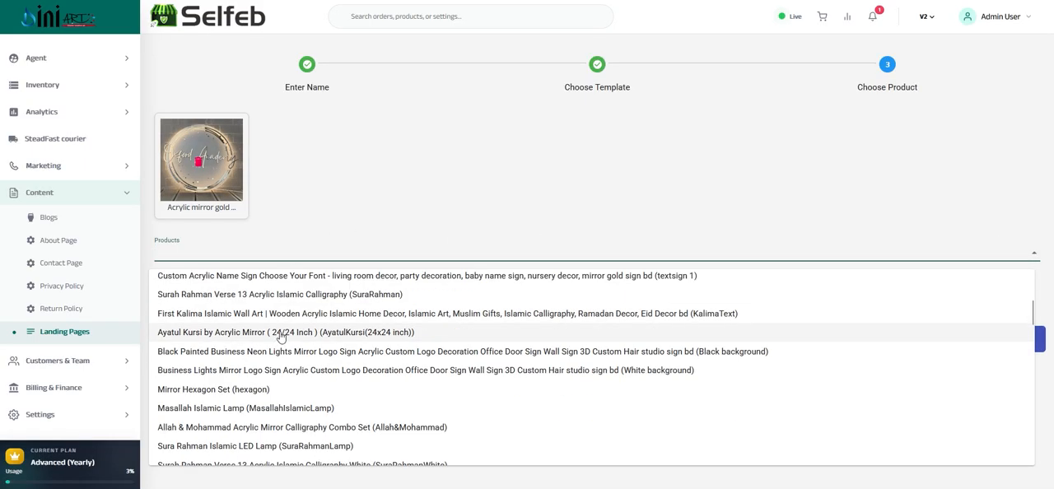
left_click(268, 353)
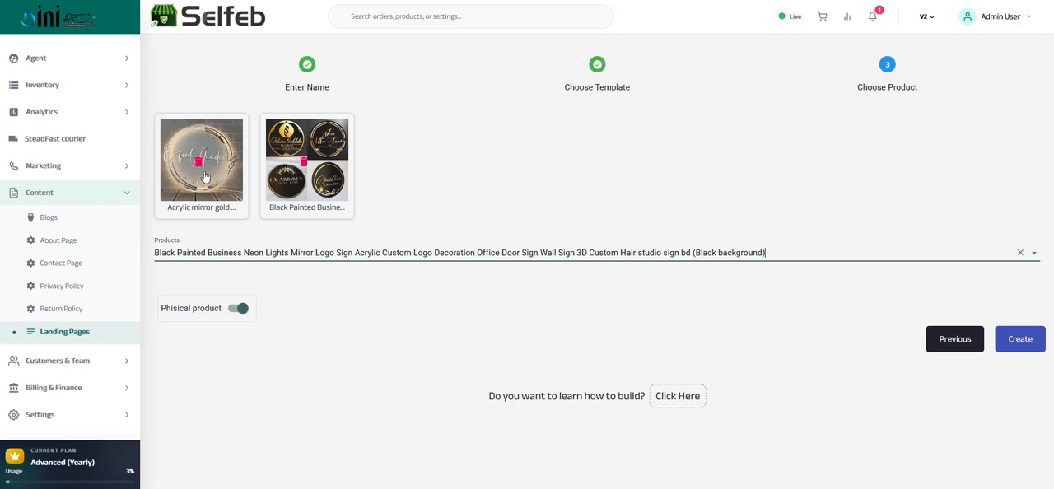
left_click(1019, 344)
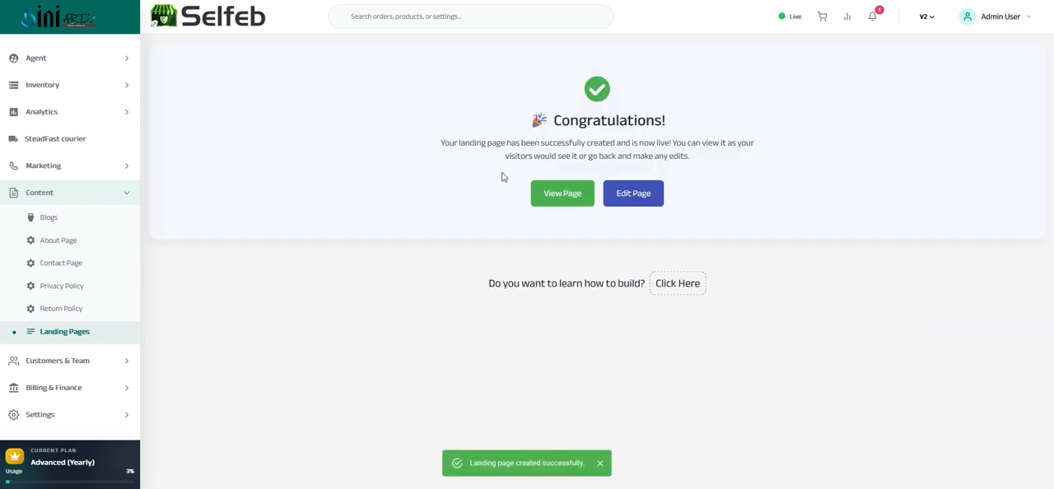
Open the new landing page for editing and add the Services body section from the Section Library
left_click(632, 196)
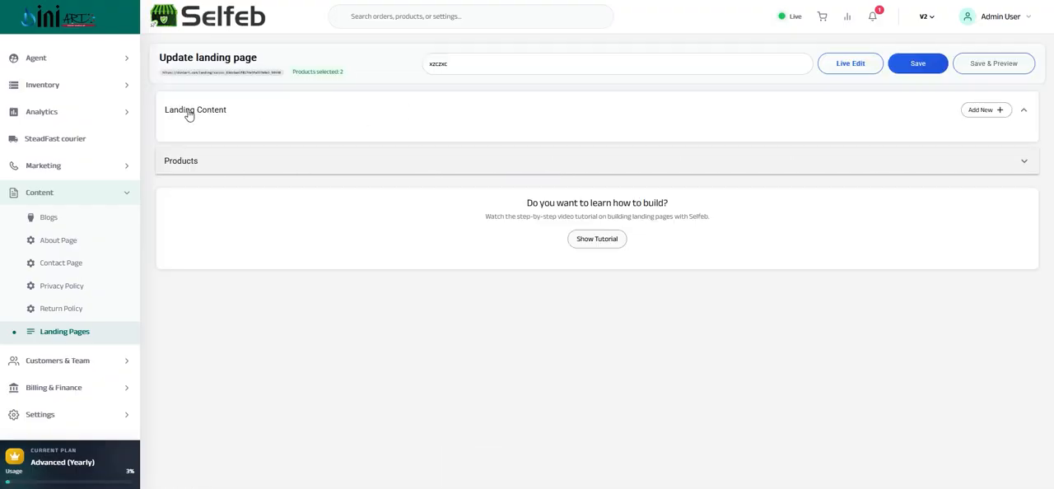
left_click(978, 116)
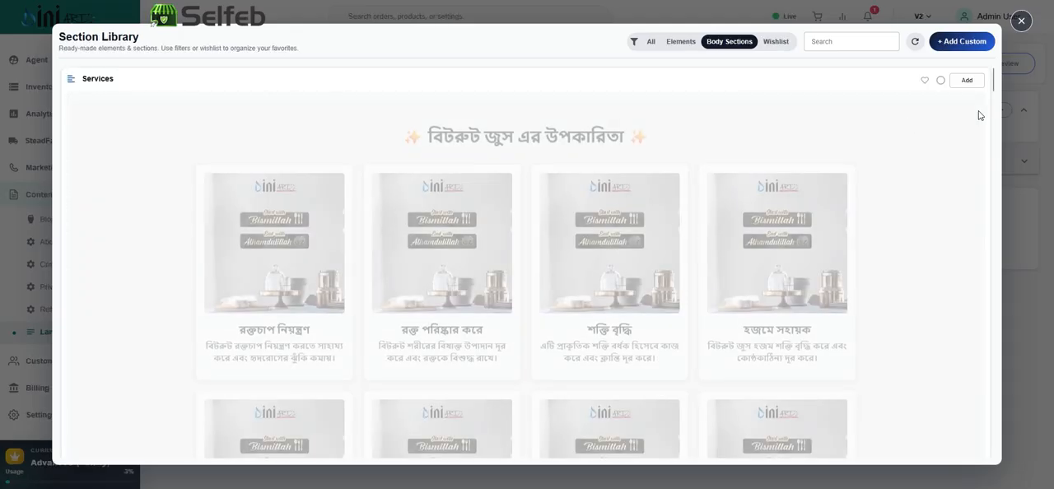
scroll(535, 246, "down", 2)
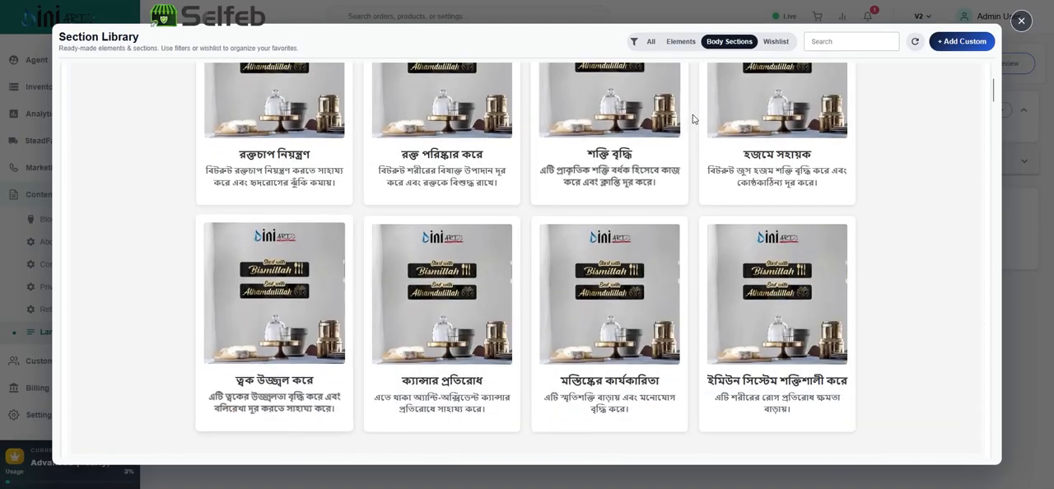
scroll(577, 246, "down", 3)
scroll(588, 316, "up", 4)
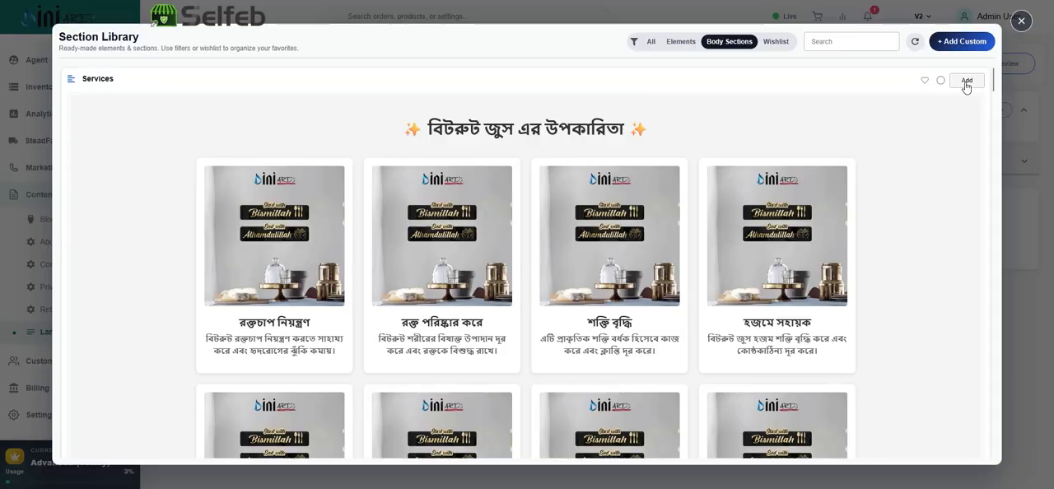
left_click(965, 82)
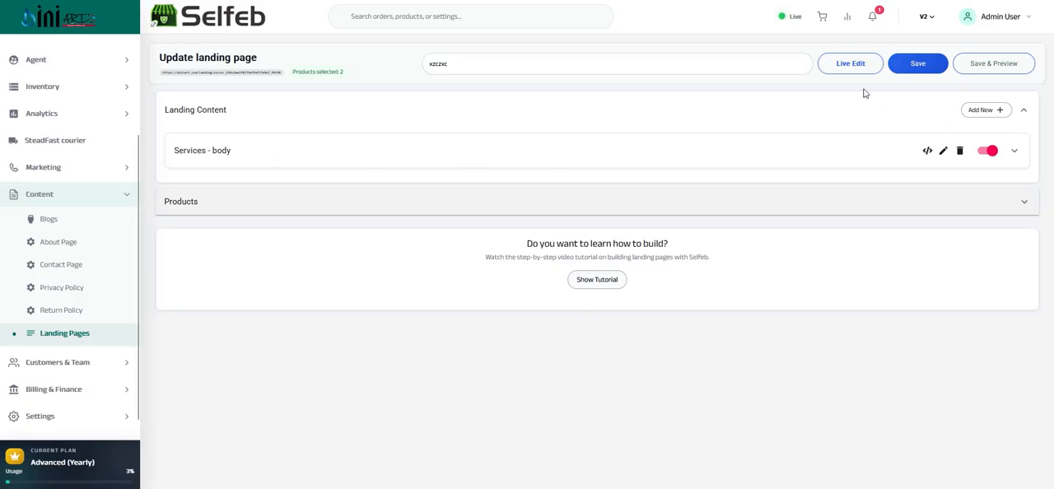
Add the Services 1 body section to the landing page and remove the Black Painted Business product from its products
left_click(981, 110)
scroll(576, 256, "down", 3)
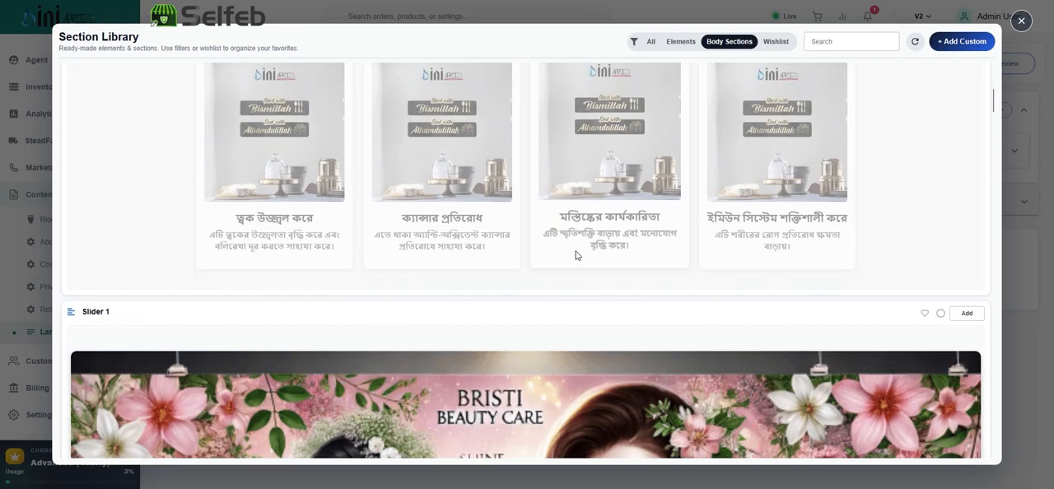
scroll(567, 251, "down", 5)
scroll(510, 245, "up", 2)
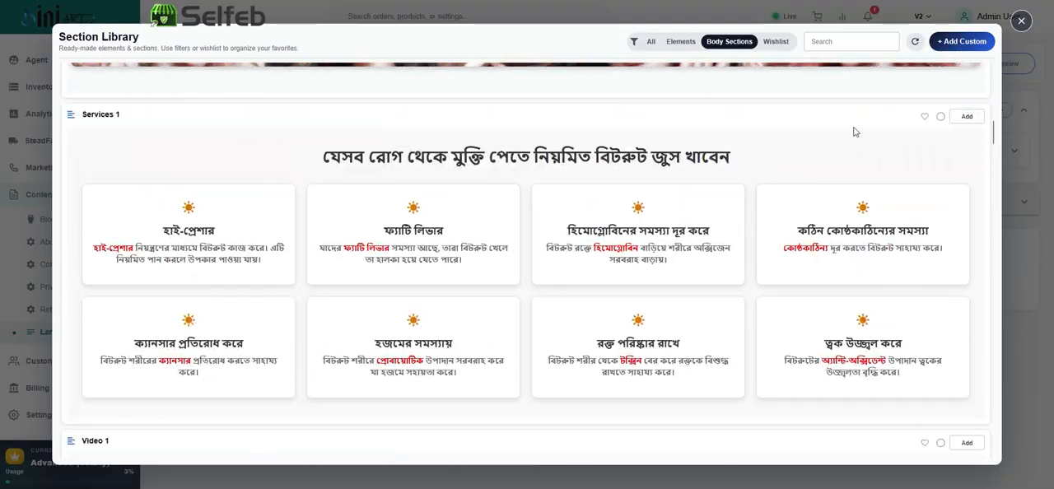
left_click(966, 116)
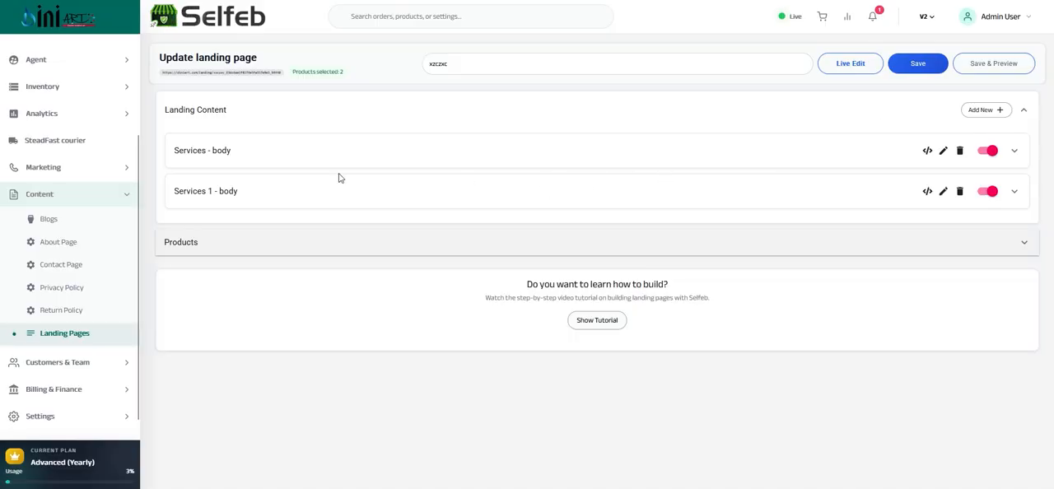
left_click(298, 247)
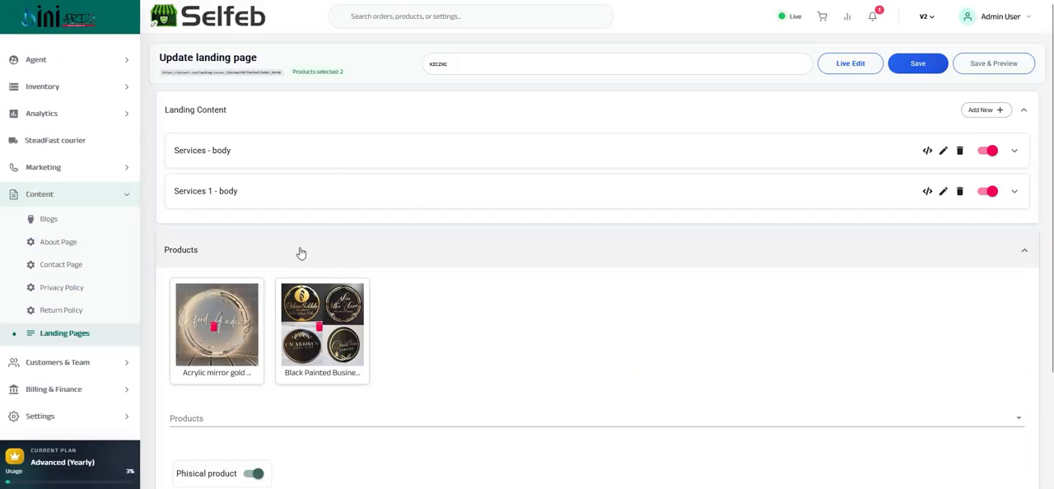
left_click(320, 328)
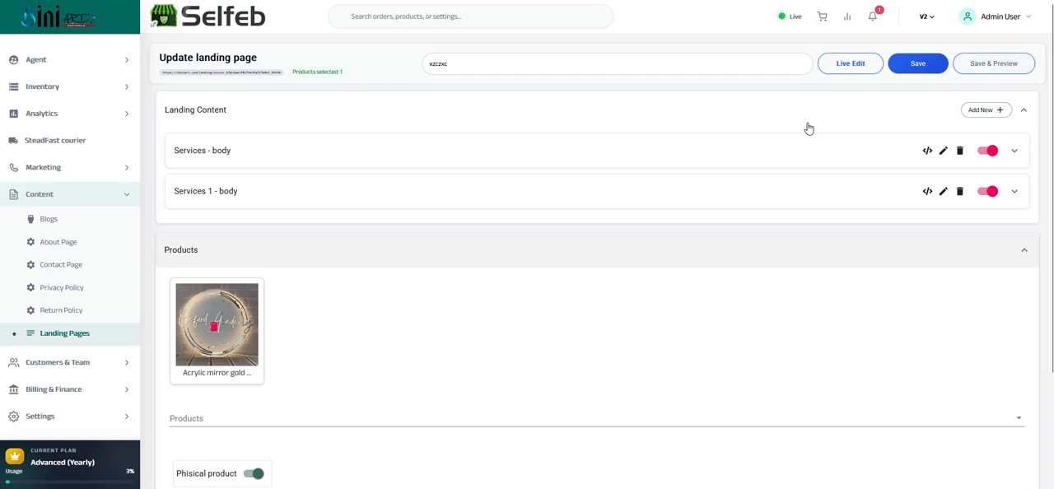
Start a clone of Landing Page 1 from the Landing Pages list and name it xczc
left_click(54, 338)
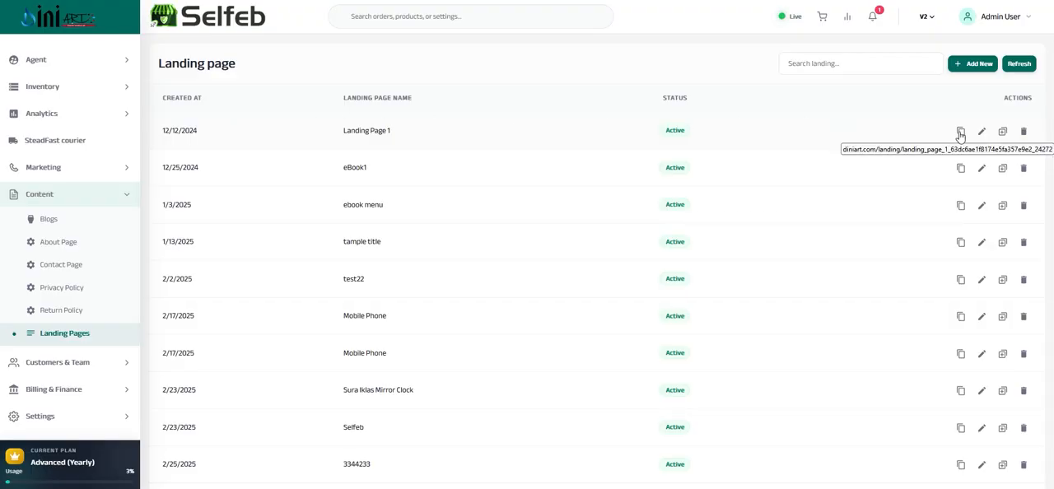
left_click(1003, 133)
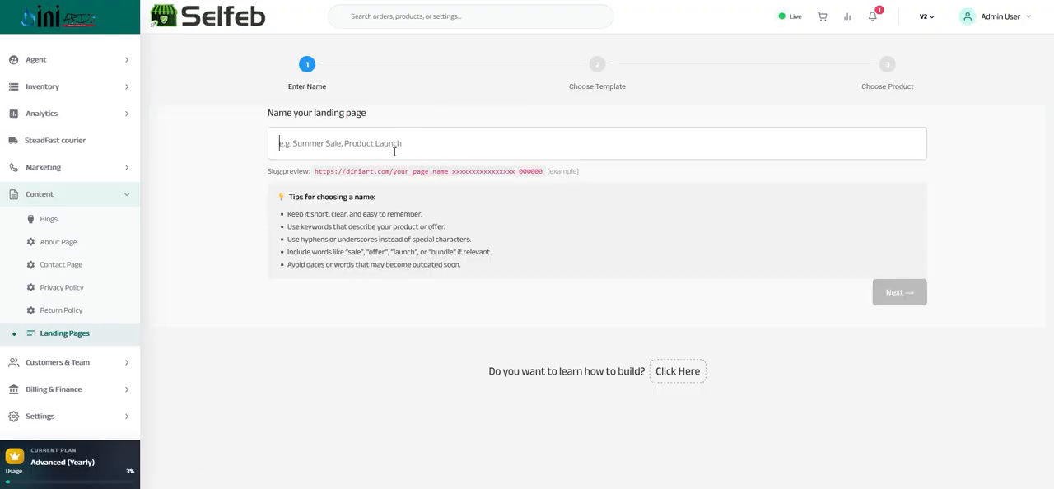
type("asd")
left_click(894, 300)
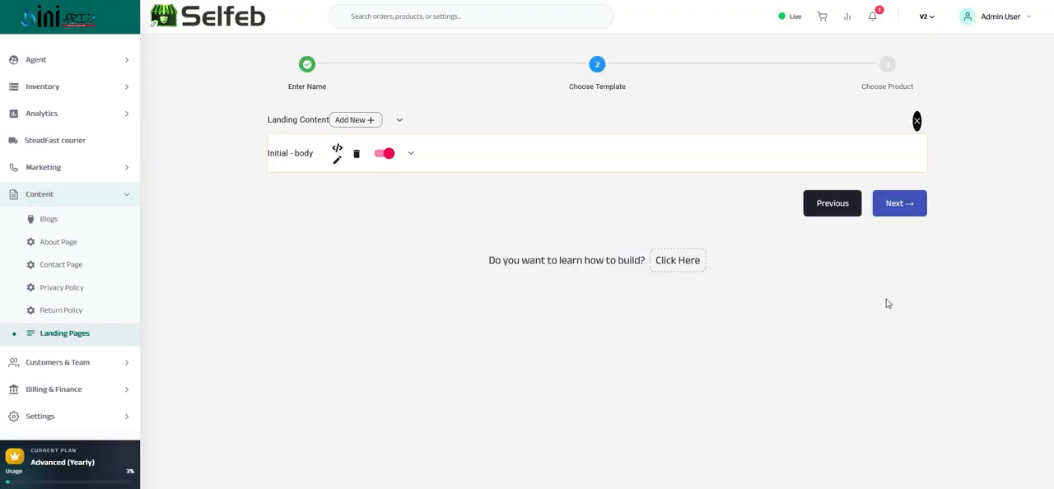
Keep the cloned content, remove the Business Neon Lights product, create the landing page and open it for editing
left_click(906, 207)
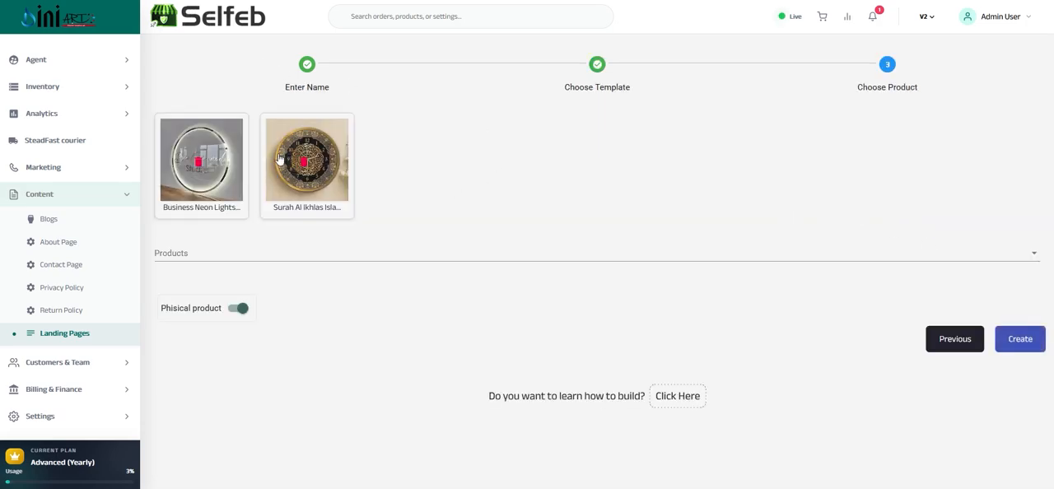
left_click(196, 165)
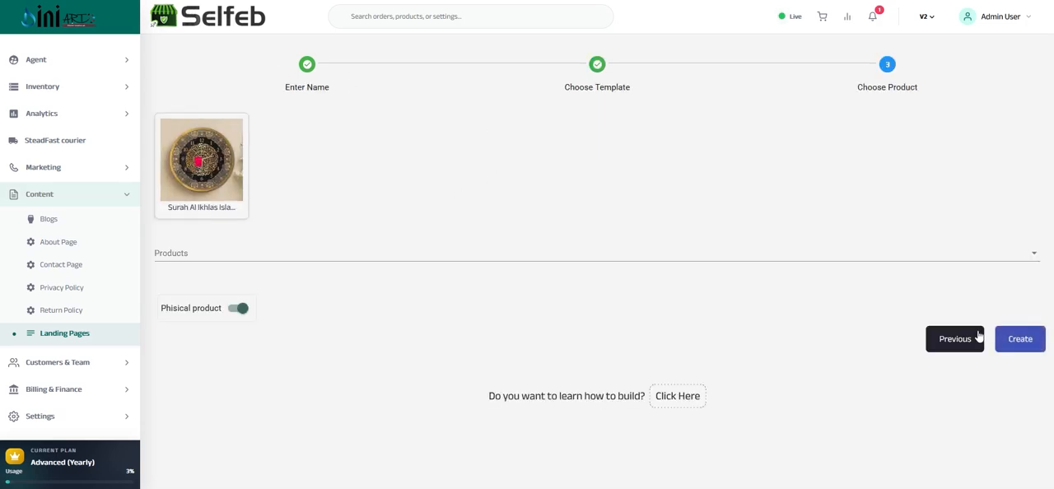
left_click(1033, 340)
left_click(634, 194)
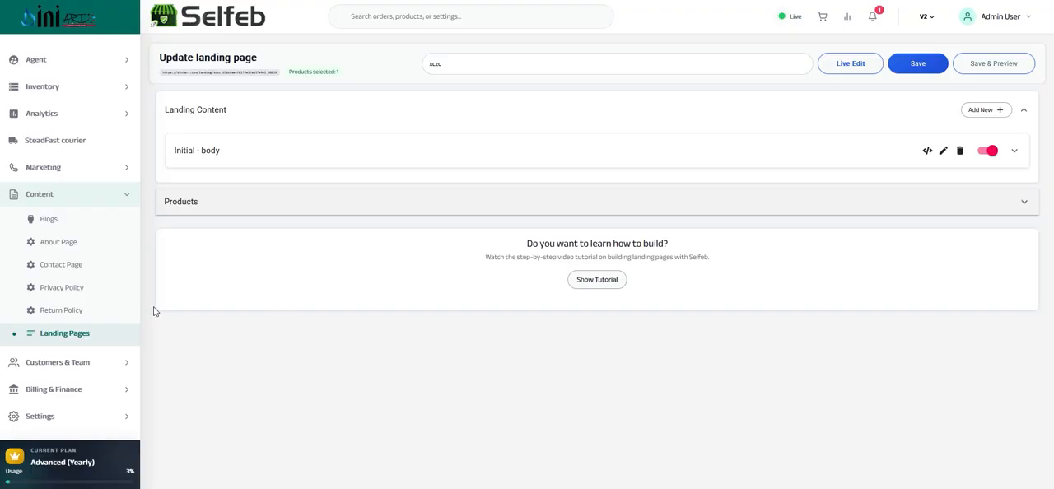
Open the Customers list under Customers & Team and look through its entries
left_click(87, 360)
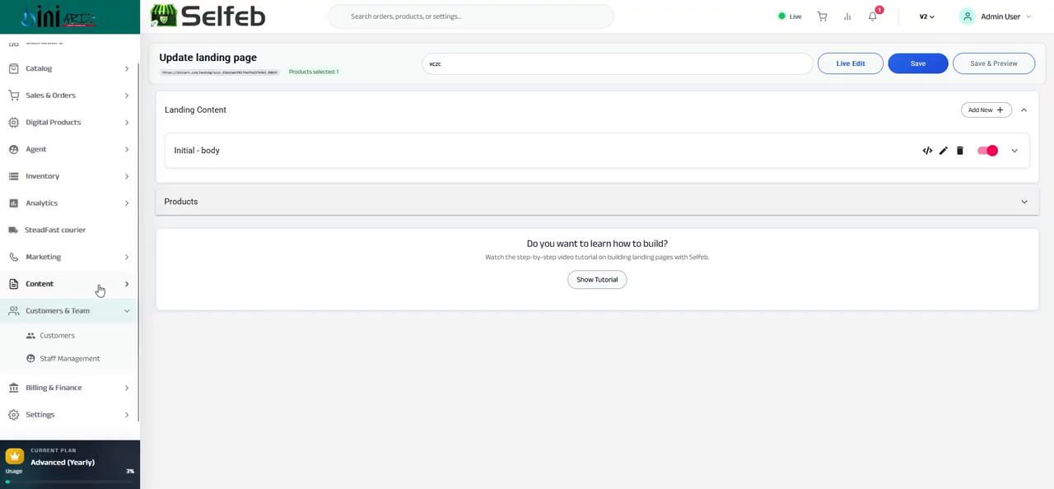
left_click(50, 343)
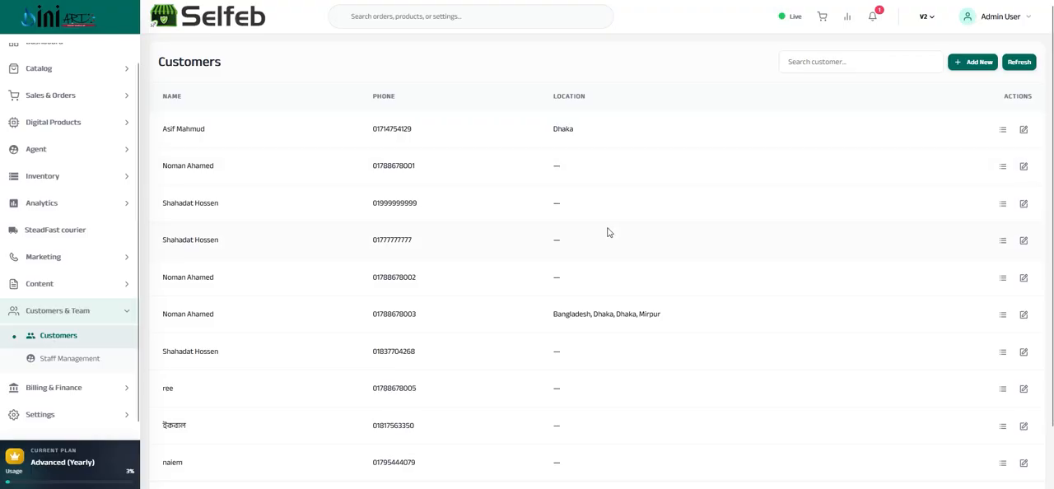
scroll(544, 247, "down", 1)
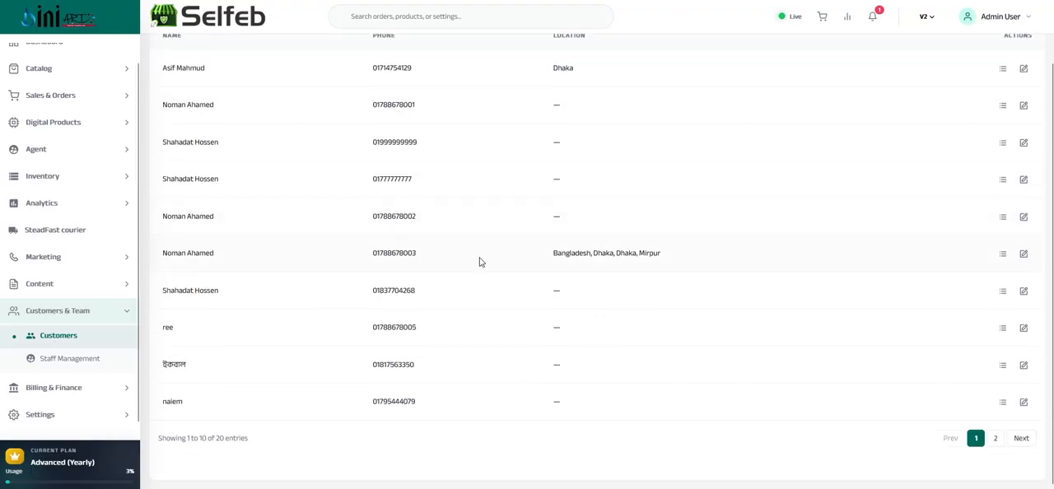
Open Staff Management and start a new sub admin account with the Sales role
left_click(55, 364)
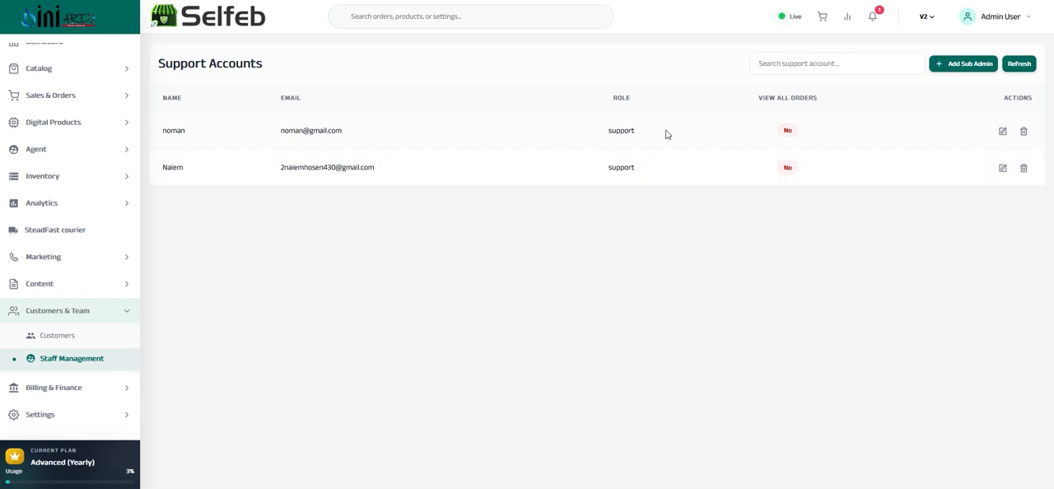
left_click(964, 65)
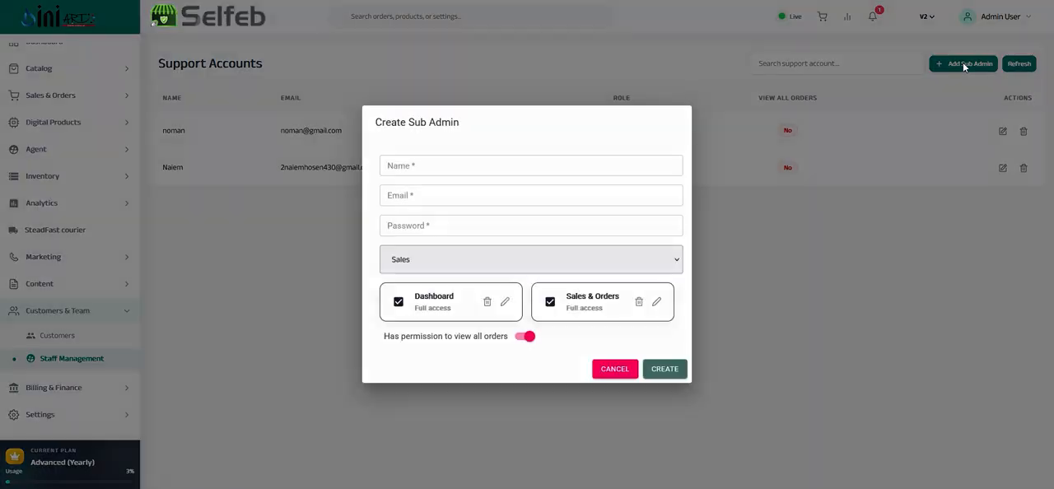
left_click(401, 165)
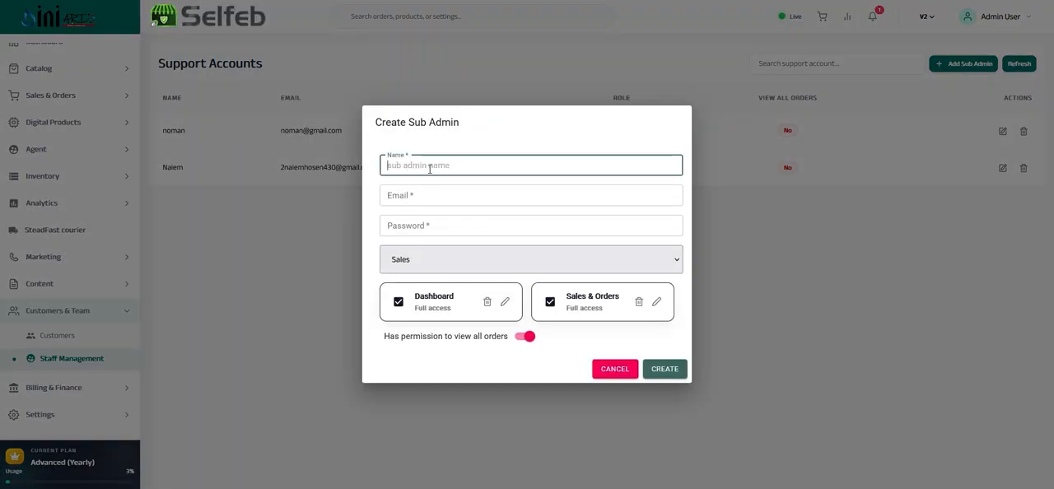
left_click(465, 259)
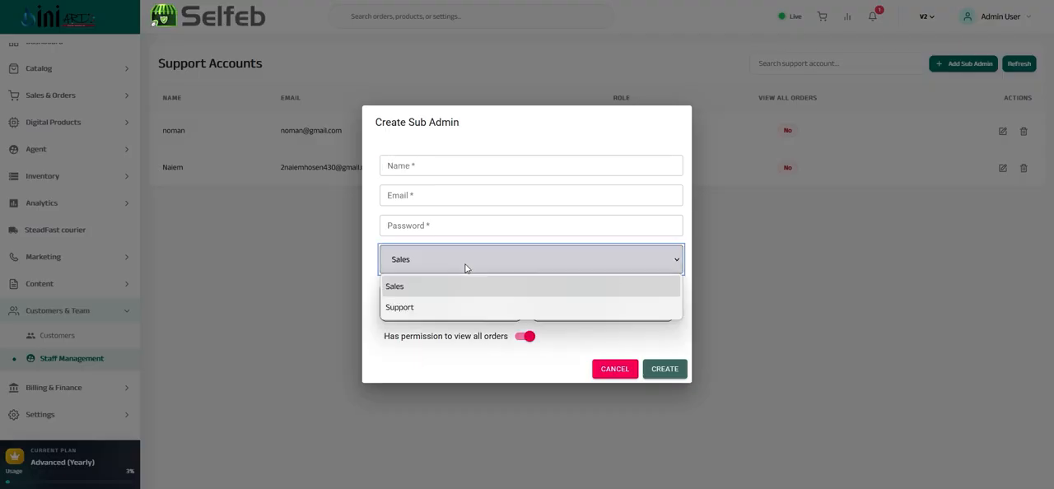
left_click(401, 288)
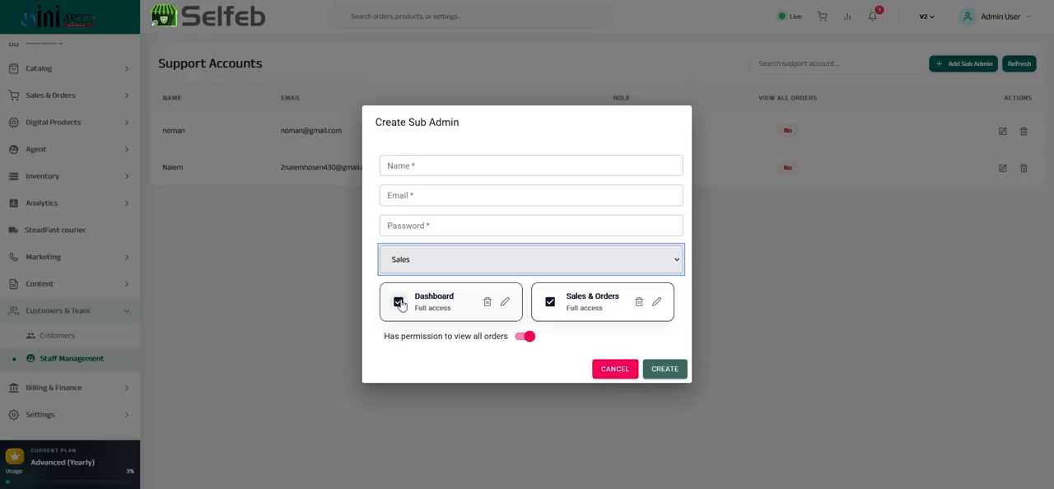
Limit the sub admin's access to the Sales & Orders routes without /courier, and turn off the permission to view all orders
left_click(398, 302)
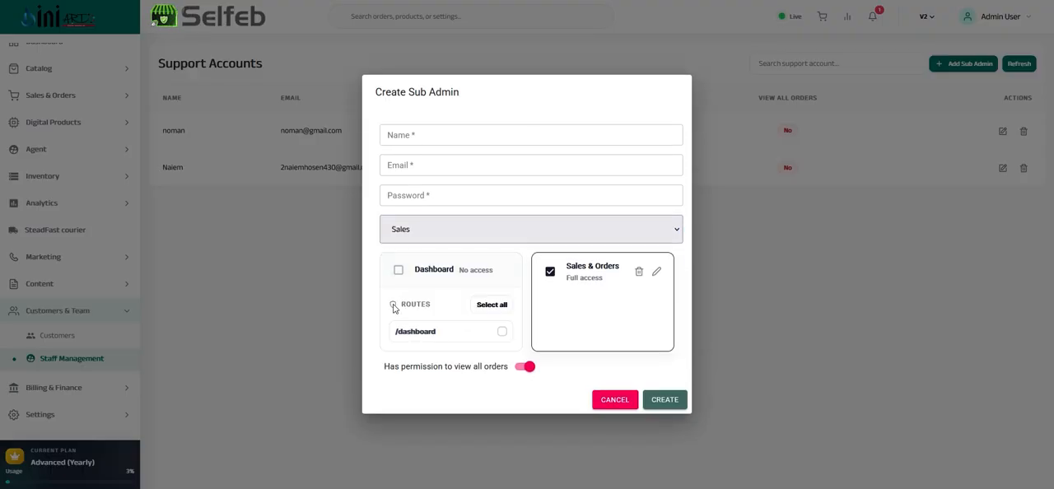
left_click(549, 275)
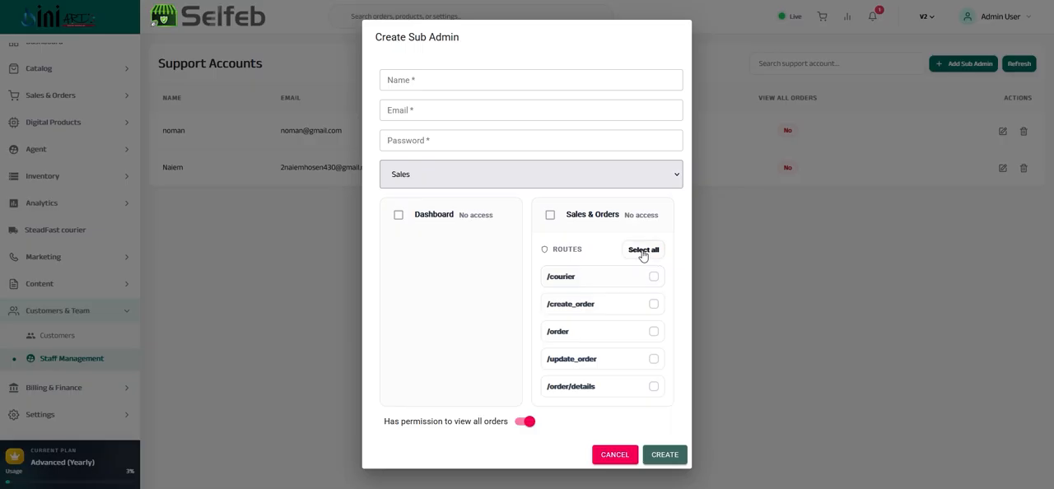
left_click(549, 215)
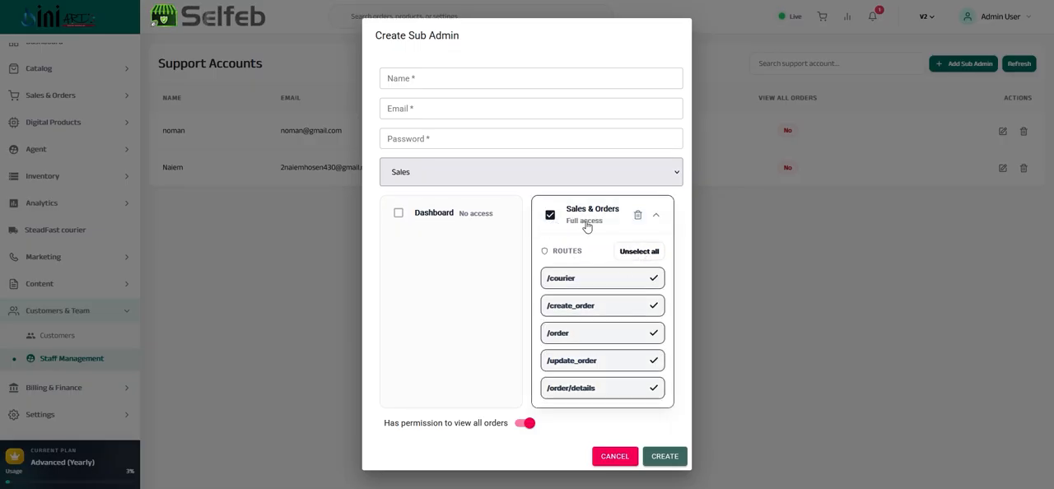
left_click(550, 215)
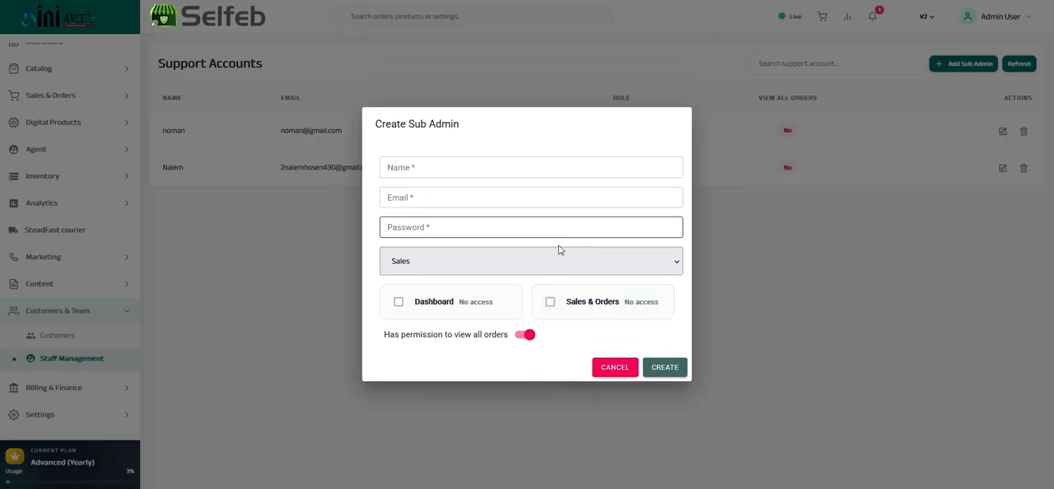
left_click(549, 301)
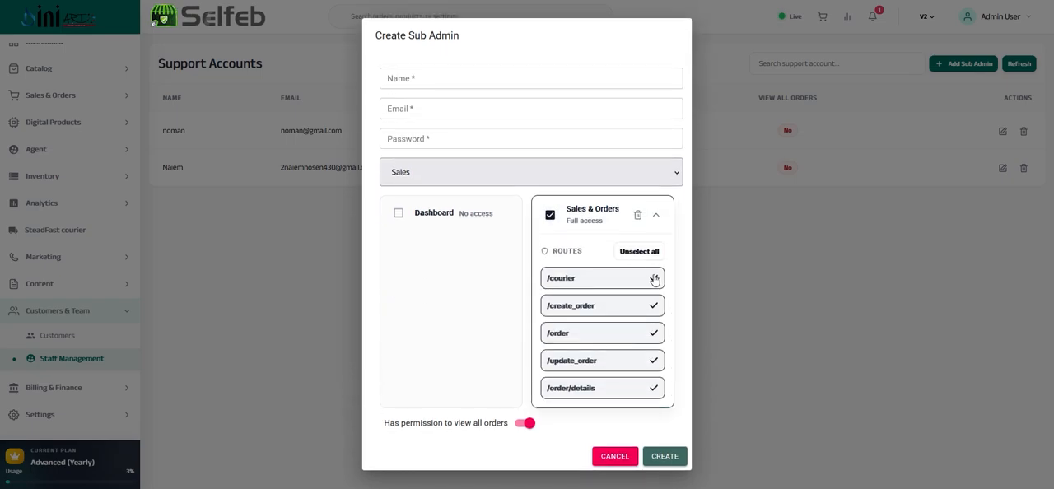
left_click(654, 280)
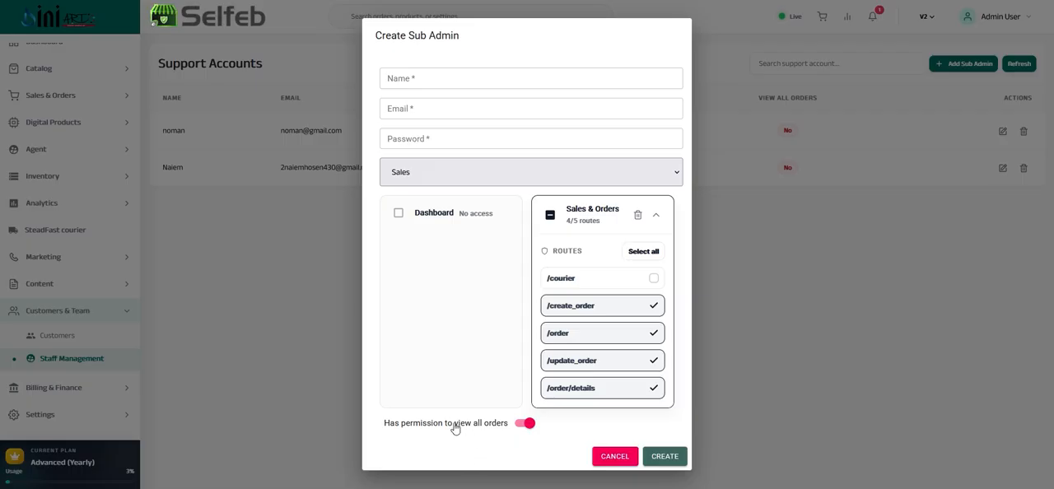
left_click(524, 425)
Switch the new sub admin's role to Support and look through the sections it can access
left_click(522, 179)
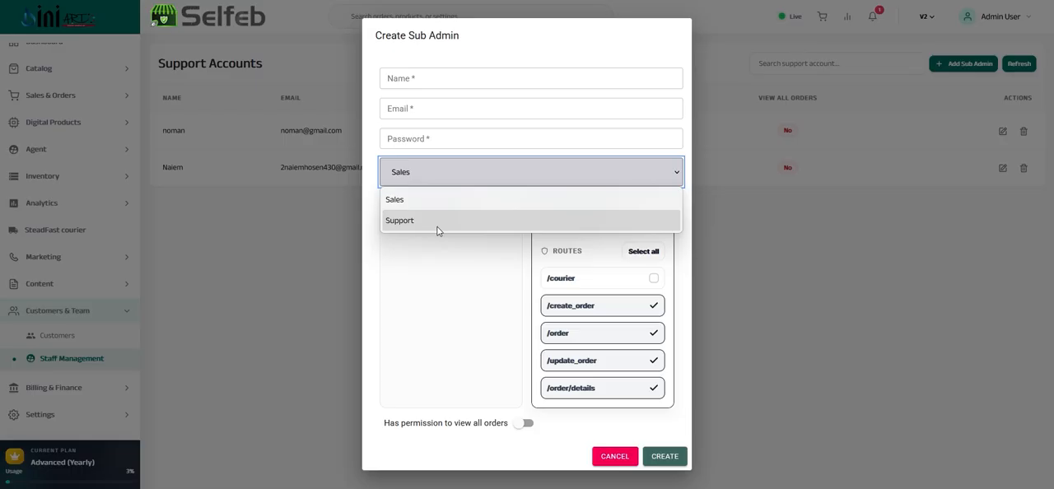
left_click(419, 201)
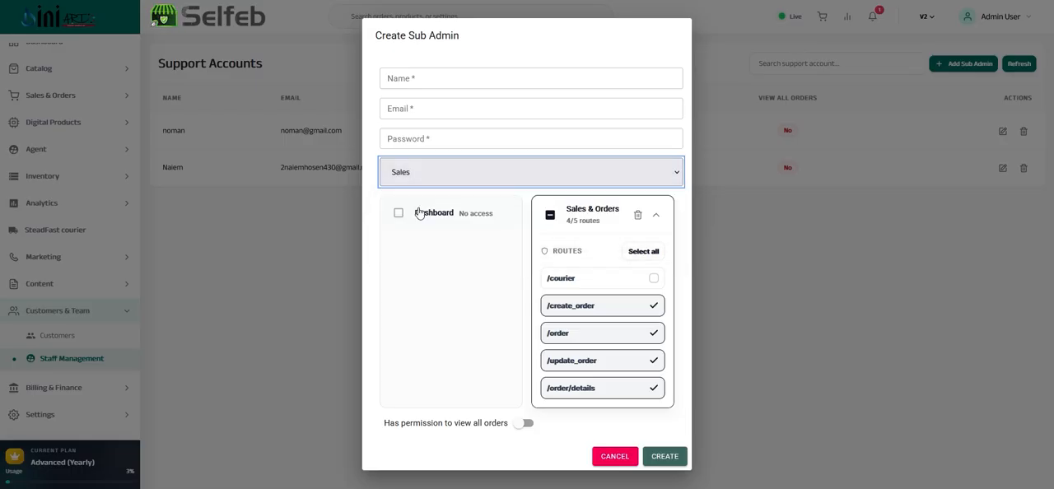
left_click(451, 183)
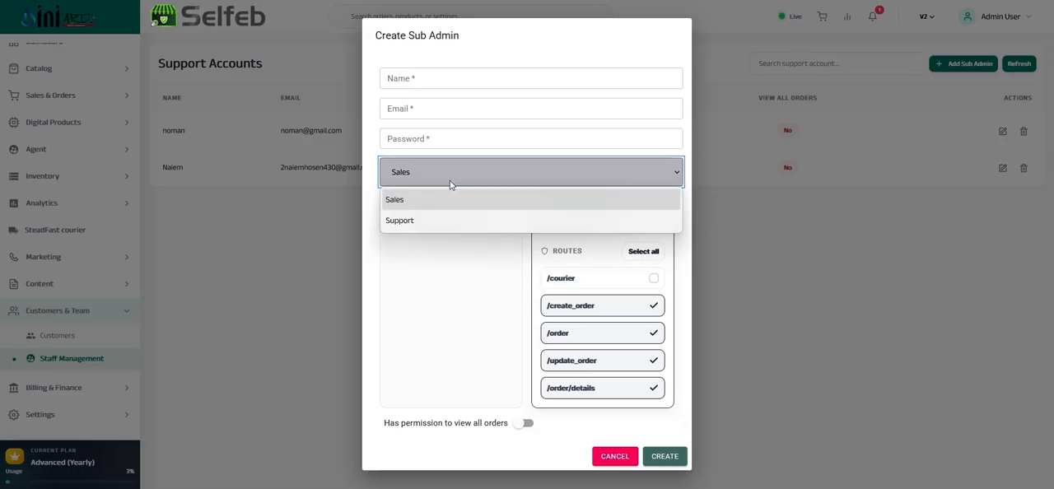
left_click(409, 222)
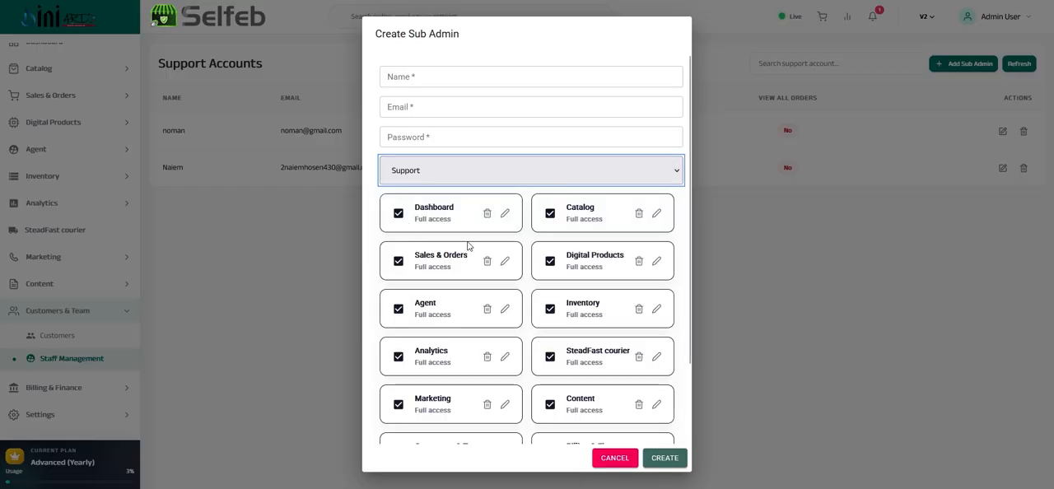
scroll(499, 169, "down", 1)
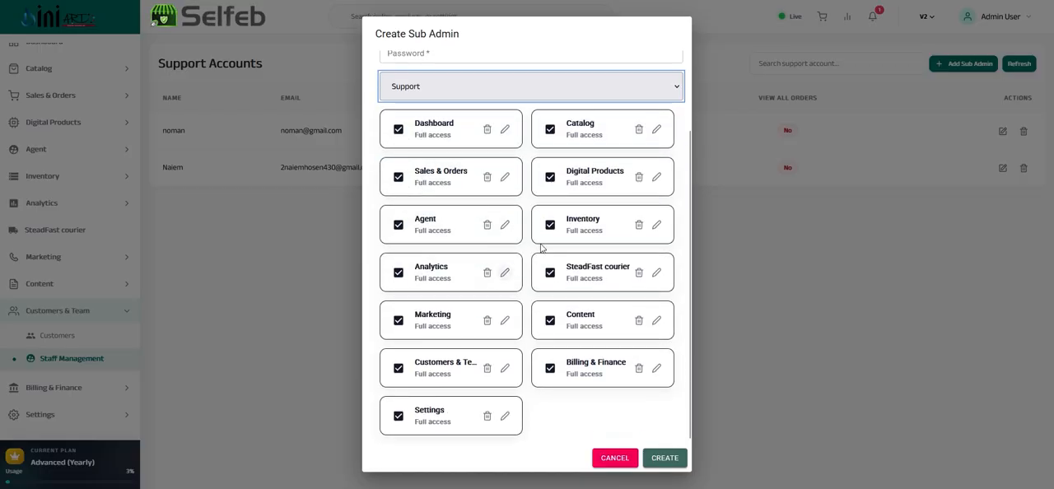
scroll(543, 277, "up", 1)
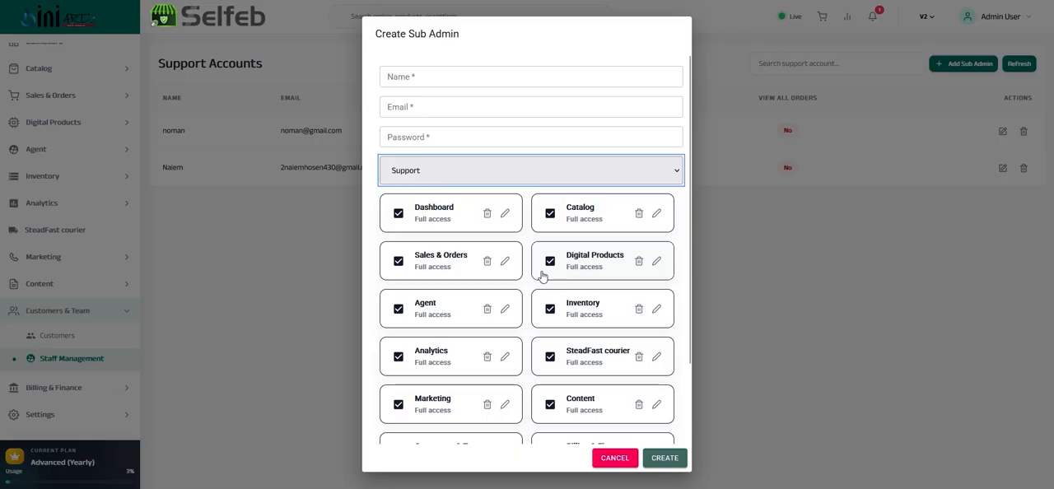
scroll(552, 272, "down", 1)
scroll(539, 264, "up", 1)
Check the Support role's Dashboard routes and remove the /imagegallery route from its Catalog access
left_click(461, 209)
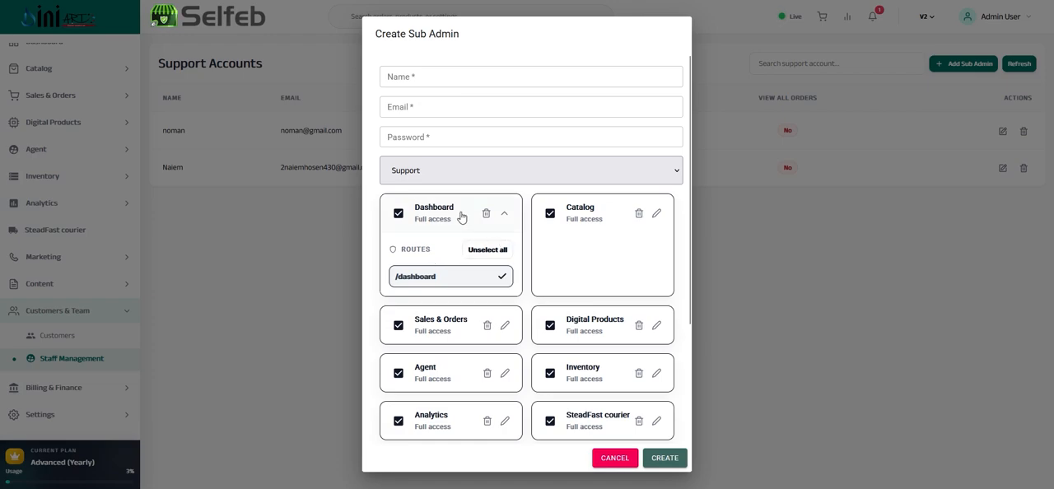
left_click(456, 217)
left_click(616, 216)
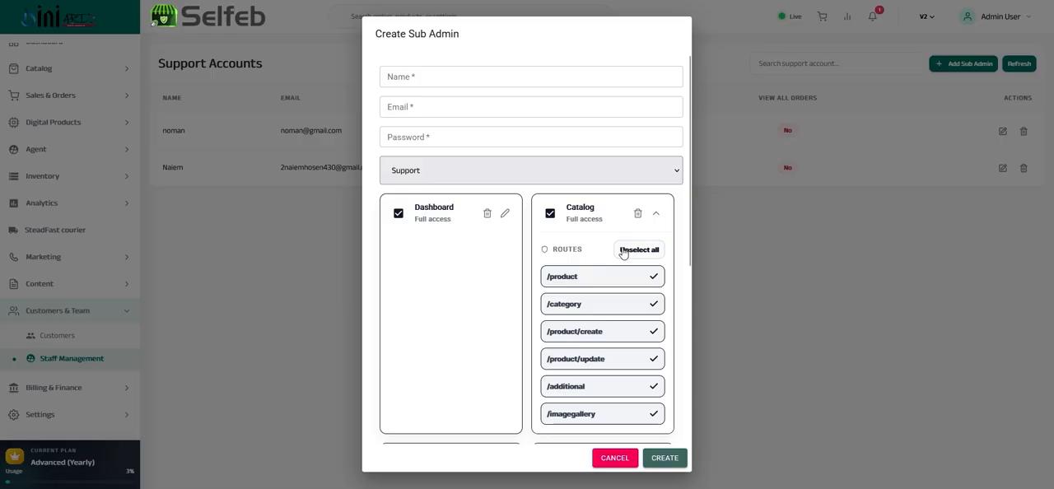
scroll(590, 263, "down", 2)
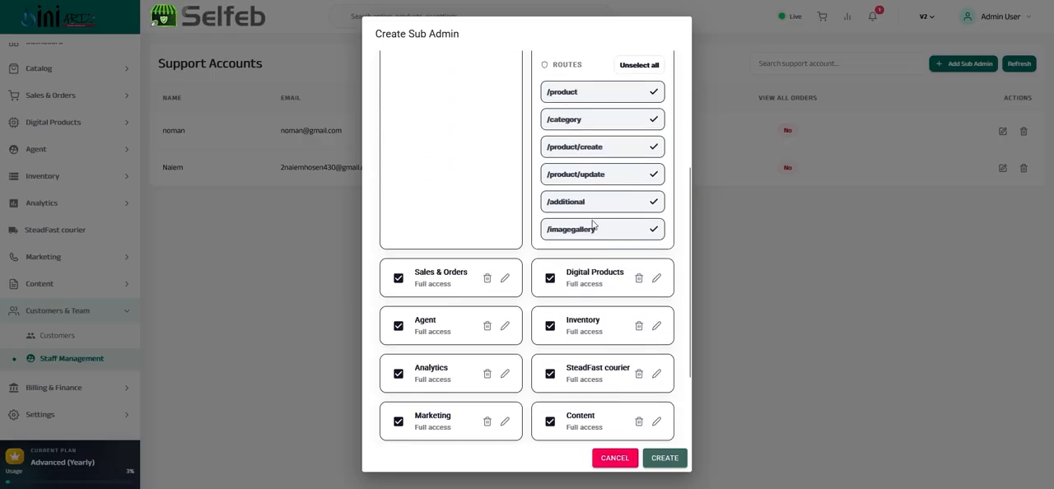
left_click(655, 230)
left_click(655, 203)
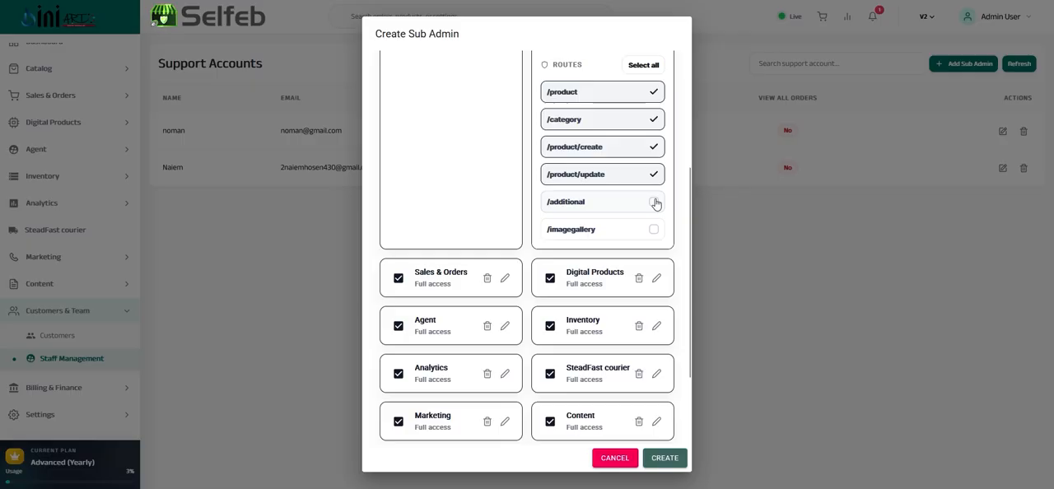
left_click(655, 202)
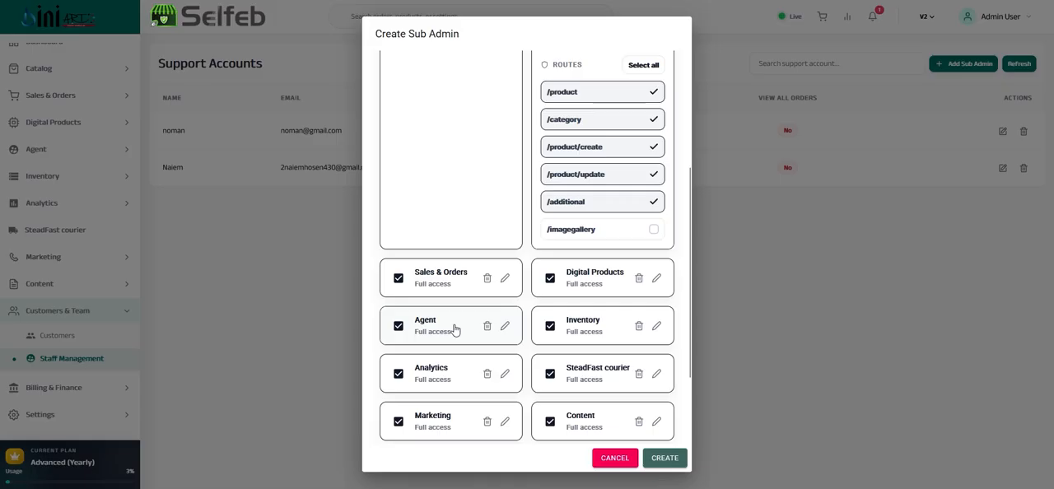
Review the Billing & Finance routes and the remaining permissions, and cancel the sub admin creation
scroll(461, 331, "down", 2)
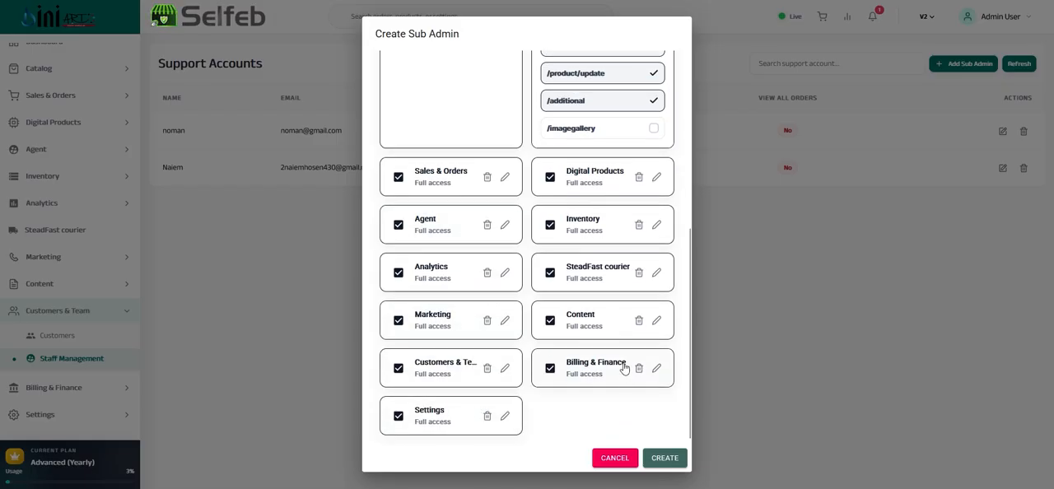
left_click(595, 368)
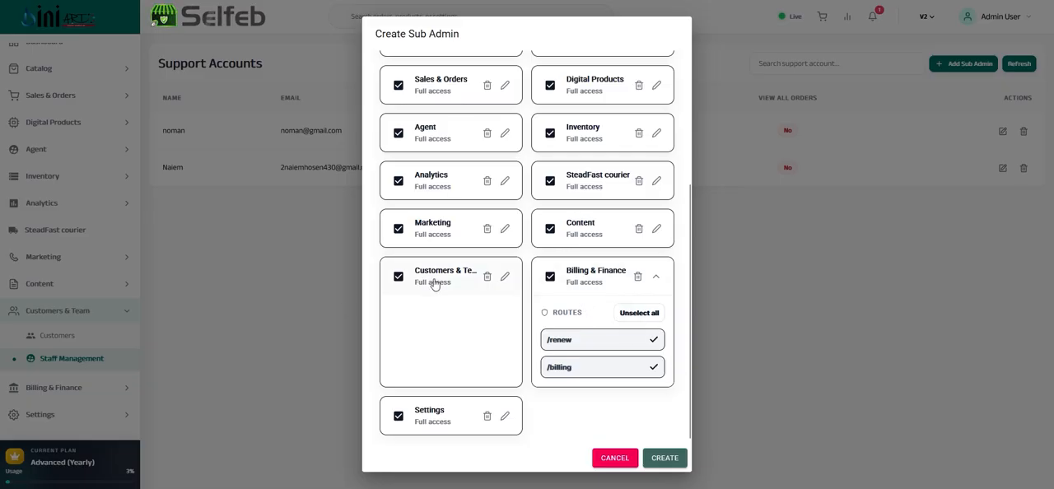
scroll(434, 284, "up", 3)
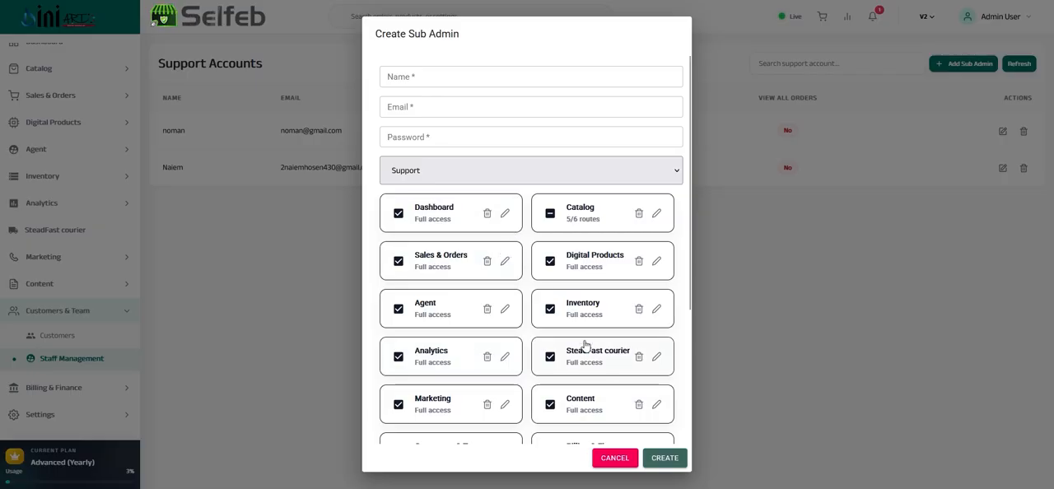
left_click(434, 76)
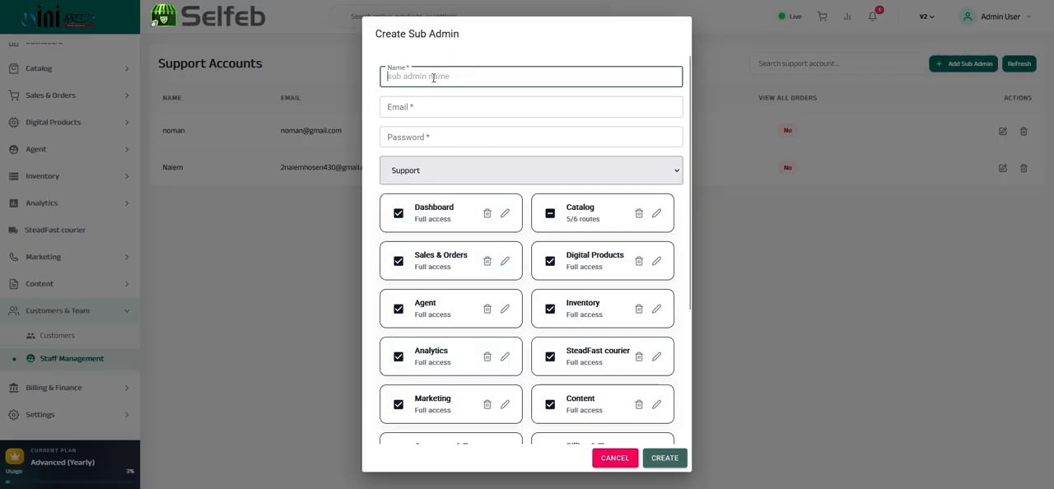
scroll(587, 307, "down", 1)
scroll(587, 307, "down", 2)
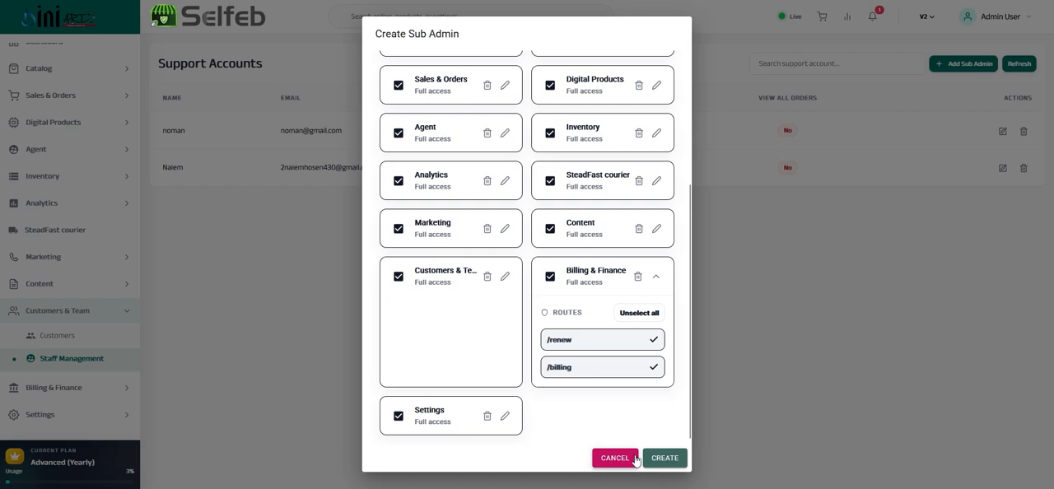
left_click(614, 457)
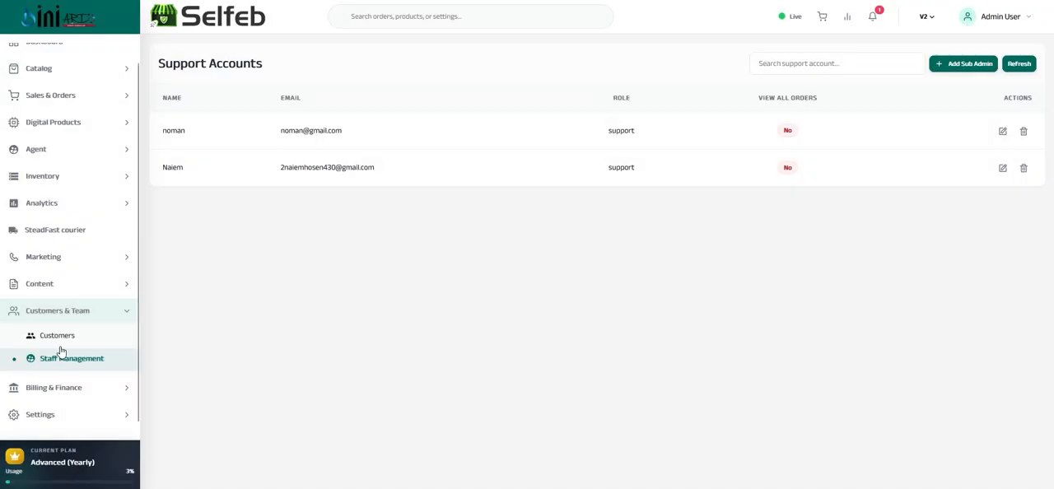
Open the Subscription page under Billing & Finance and view the monthly and yearly packages
left_click(69, 312)
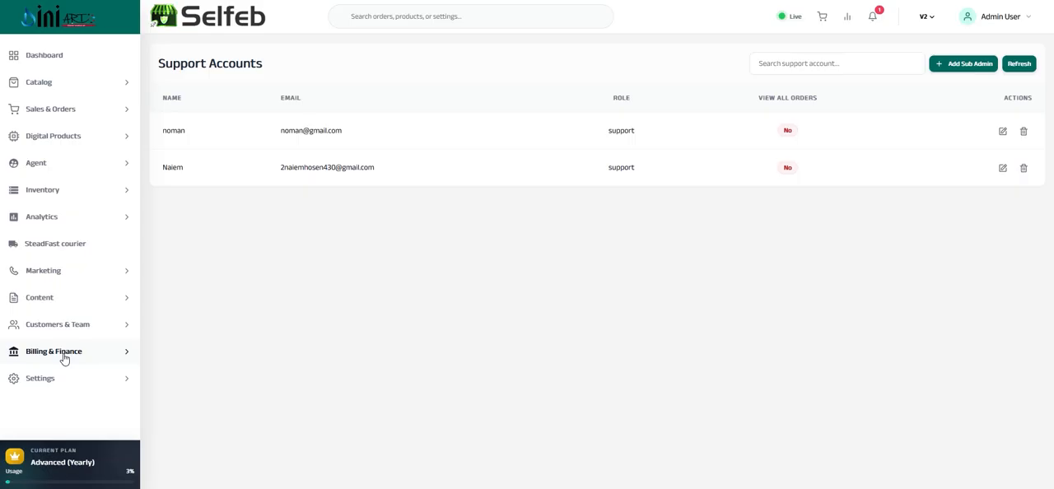
left_click(64, 357)
scroll(93, 315, "down", 1)
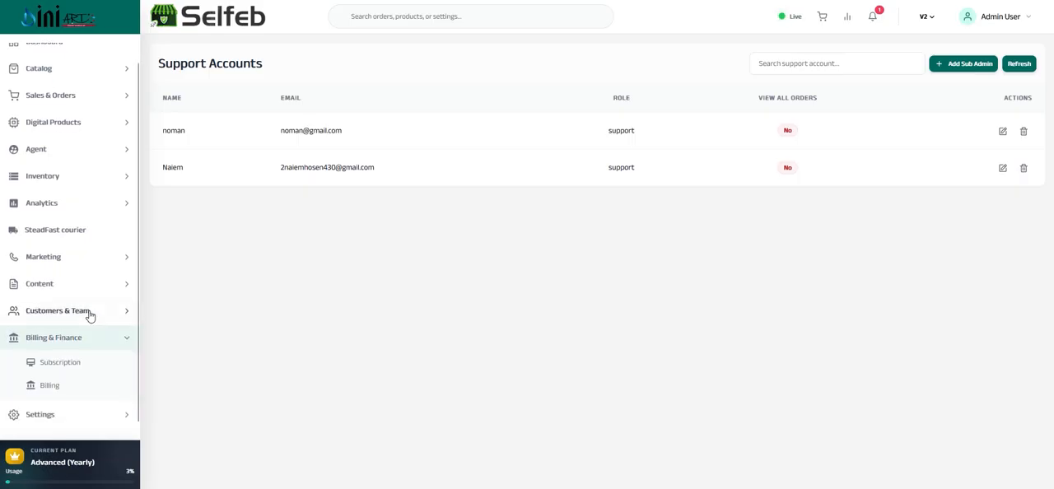
left_click(56, 369)
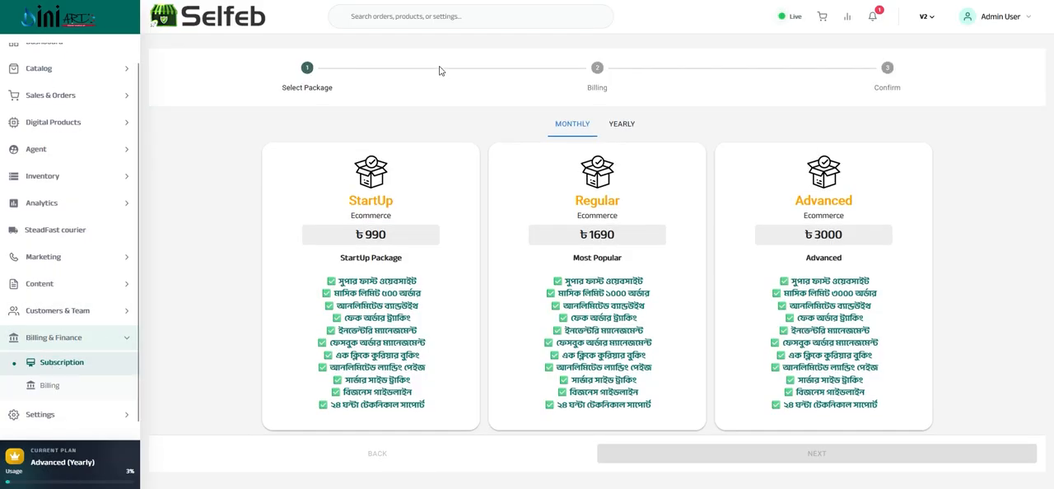
left_click(623, 125)
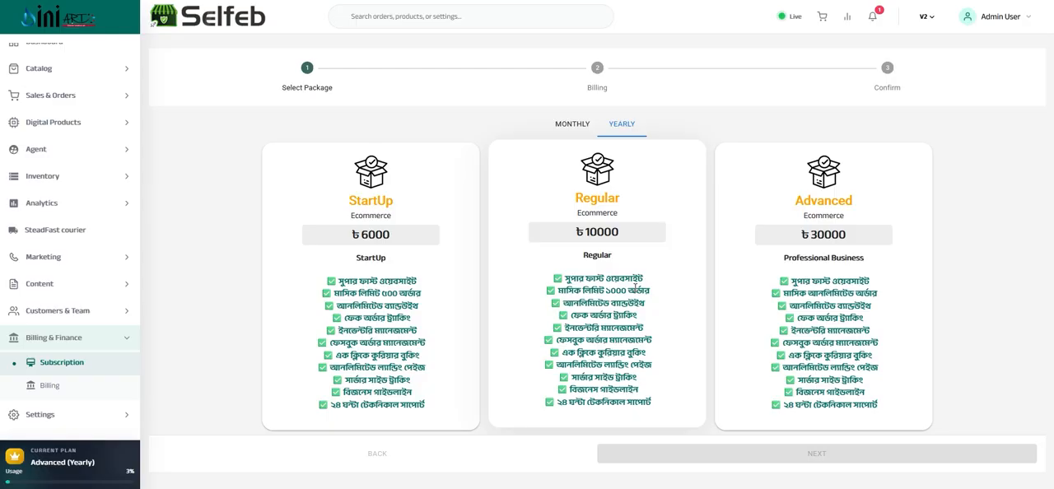
Open the Billing page, enter 500 as the bKash recharge amount, and close the request without sending it
left_click(49, 394)
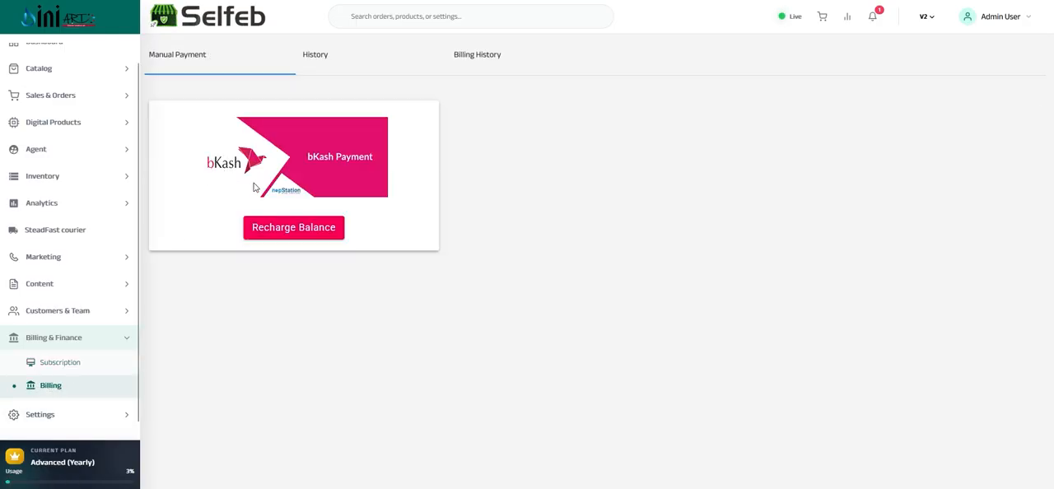
left_click(278, 235)
left_click(503, 129)
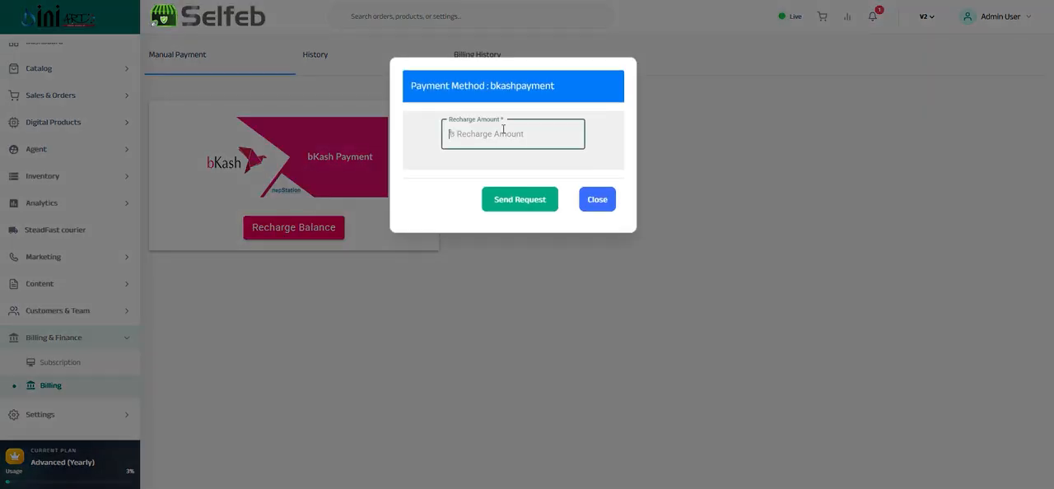
type("500")
double_click(503, 130)
type("5")
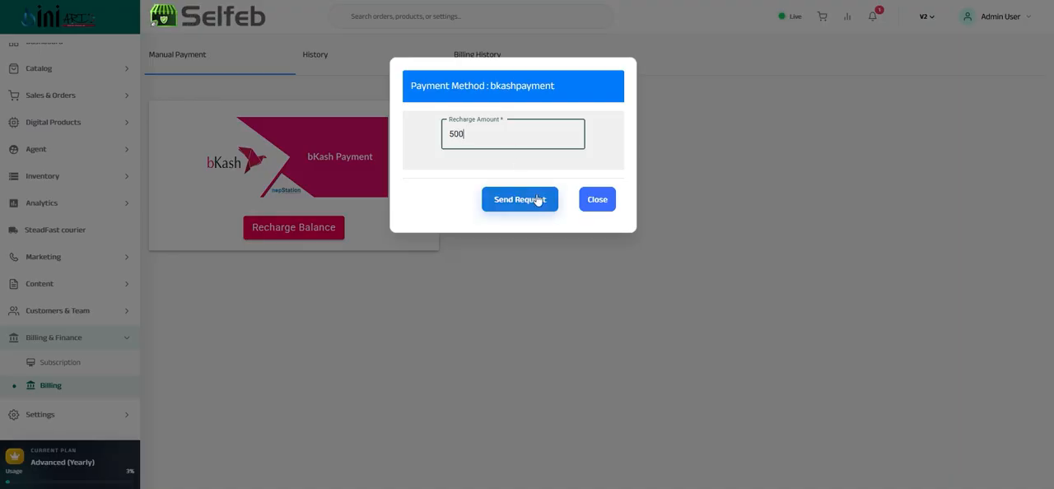
left_click(591, 205)
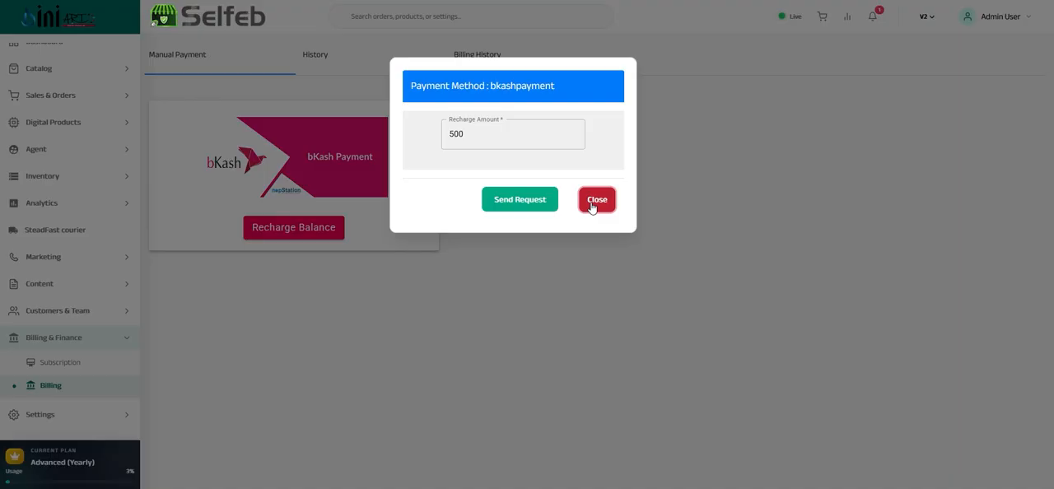
left_click(592, 201)
Review the payment History and the Billing History report, checking the date and amount of the first SMS charge
left_click(317, 54)
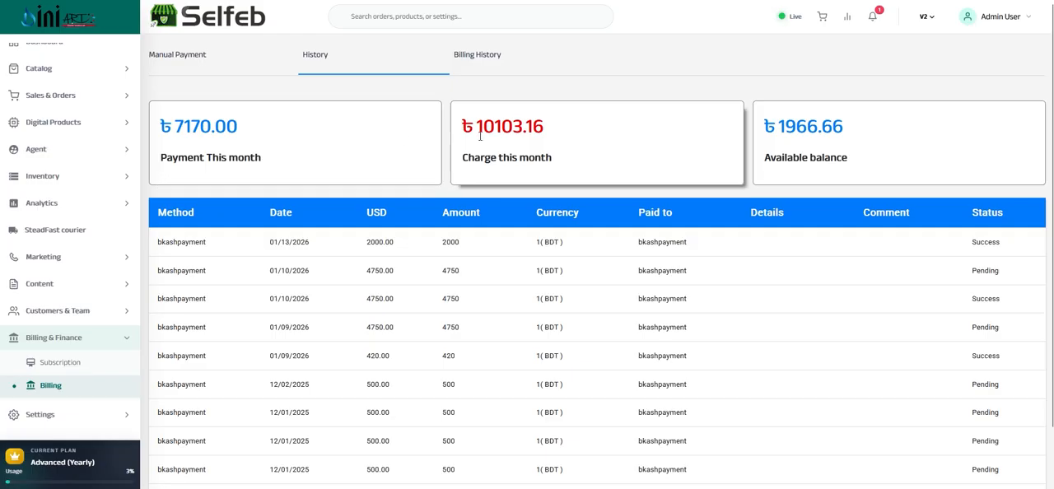
scroll(475, 160, "down", 1)
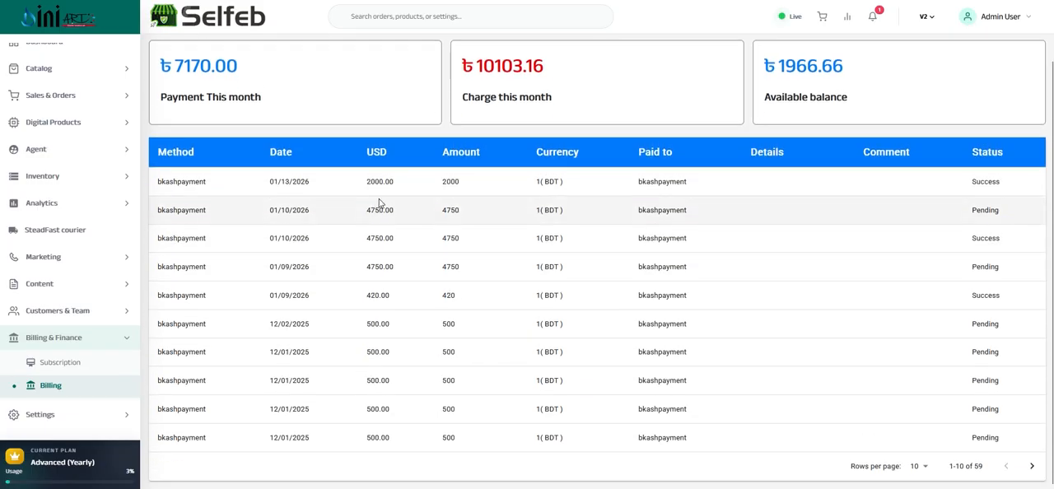
scroll(461, 107, "up", 1)
left_click(469, 55)
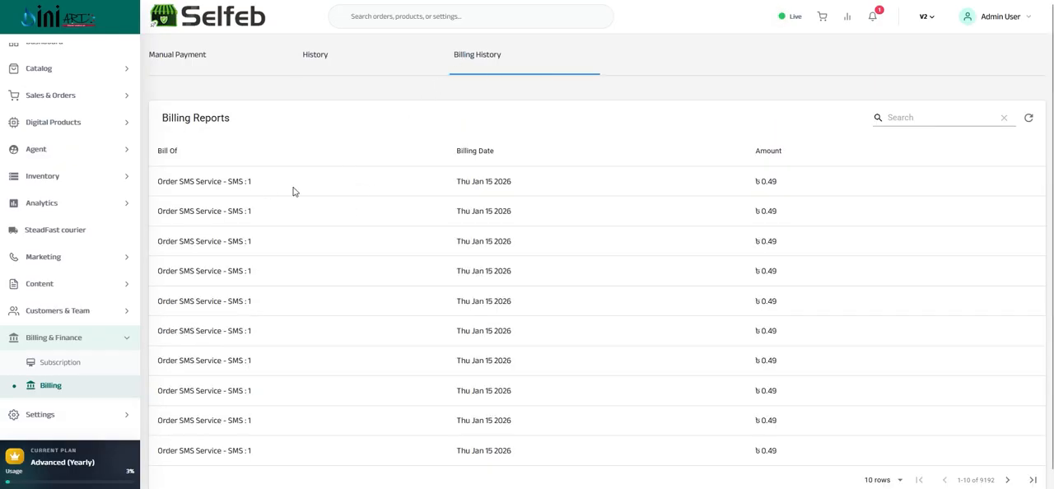
scroll(304, 193, "down", 1)
scroll(313, 196, "up", 1)
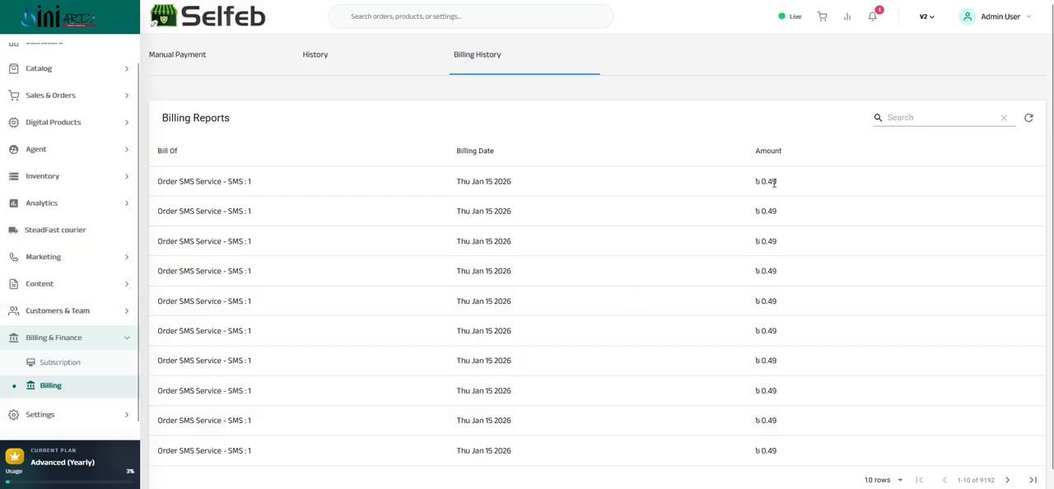
left_click_drag(774, 183, 647, 185)
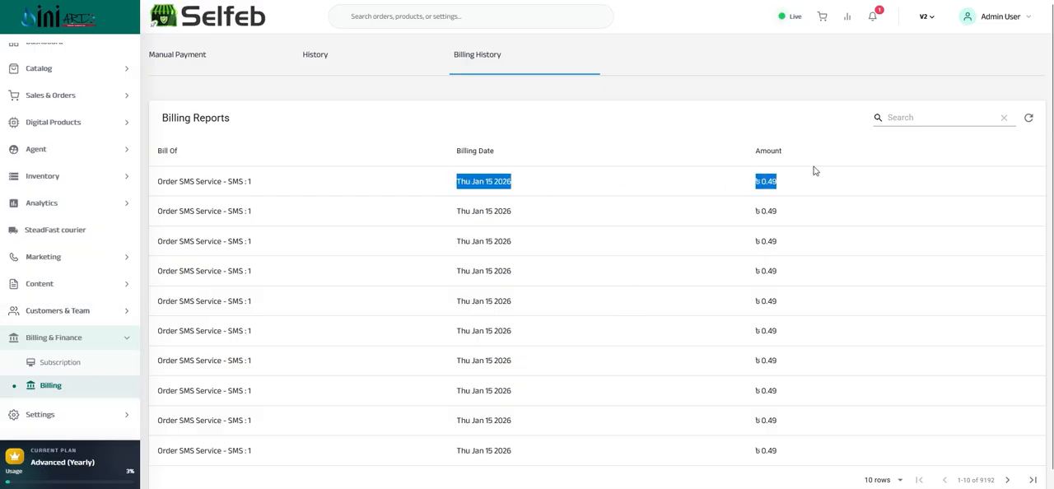
left_click_drag(777, 182, 766, 182)
Collapse the Billing & Finance section and open Web Settings under Settings
left_click(82, 338)
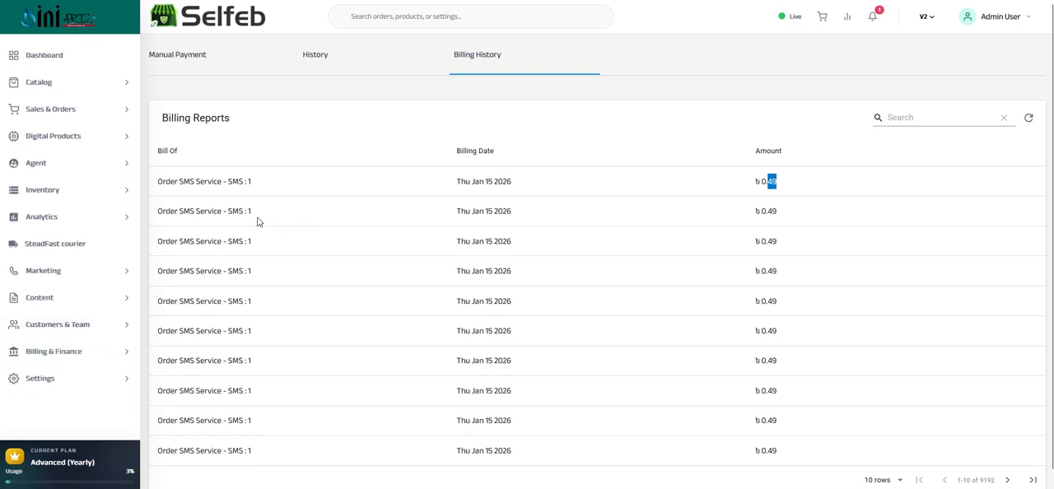
left_click(72, 355)
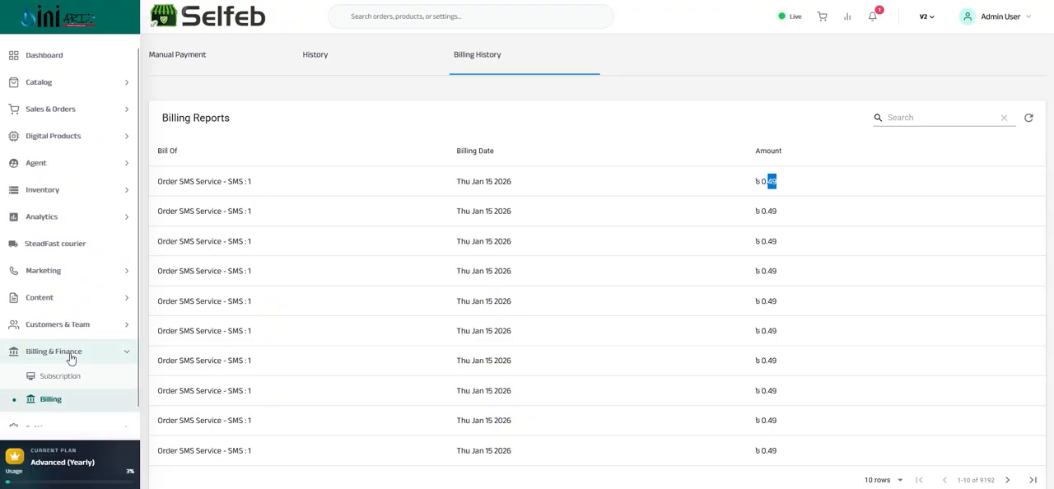
left_click(71, 357)
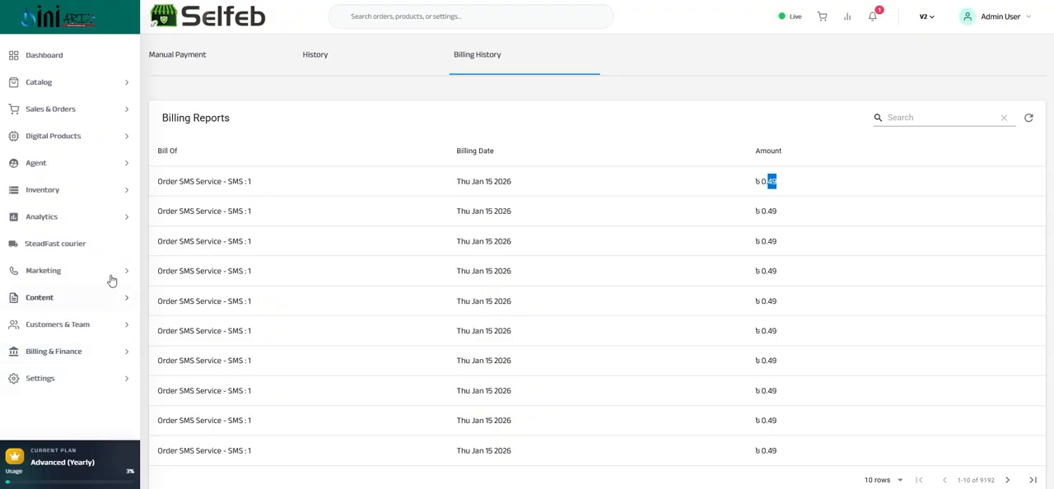
left_click(48, 379)
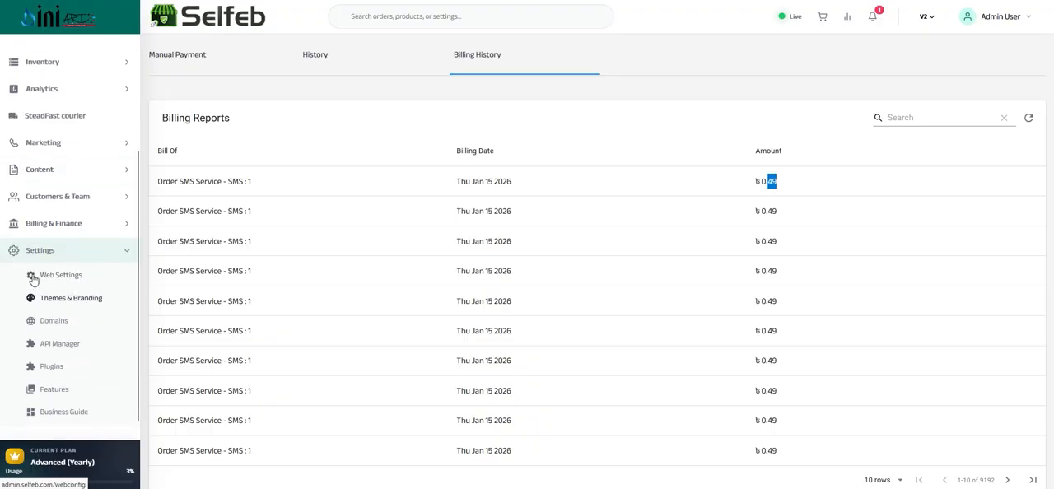
left_click(54, 301)
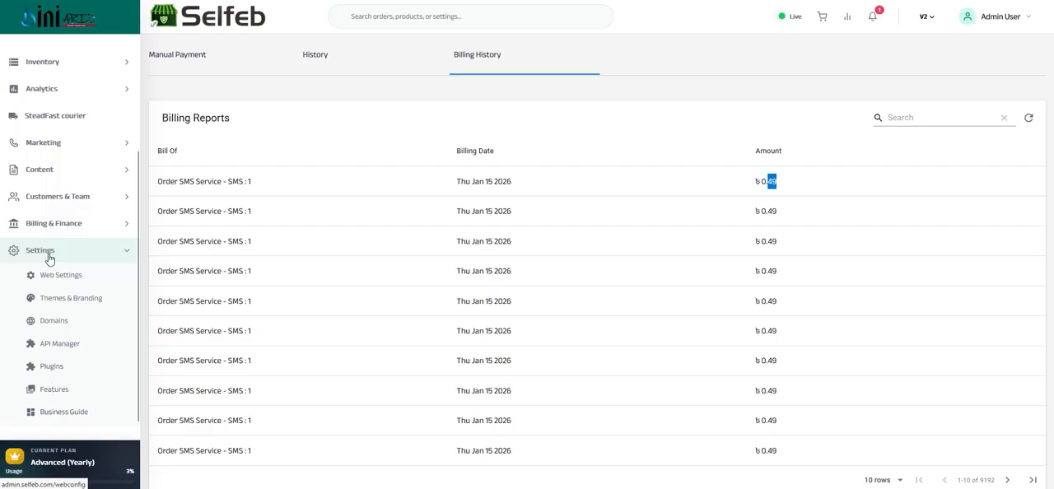
left_click(64, 277)
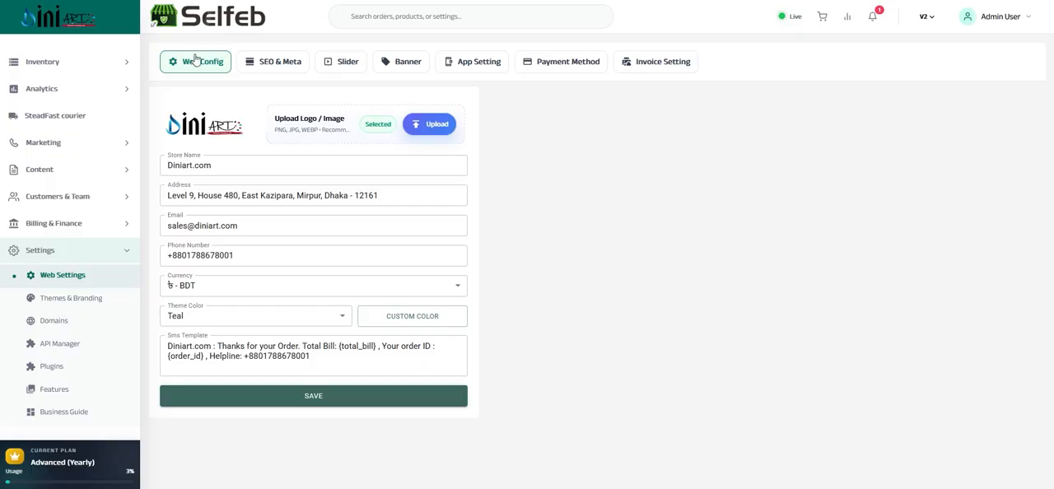
Check the store name and the available theme colors in Web Config, leaving the theme color as it is
left_click(212, 169)
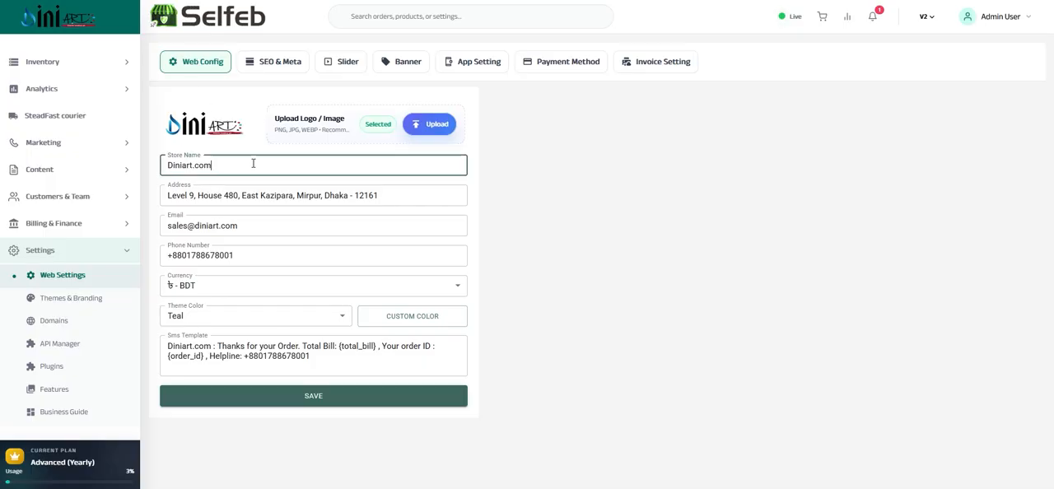
left_click_drag(253, 163, 168, 165)
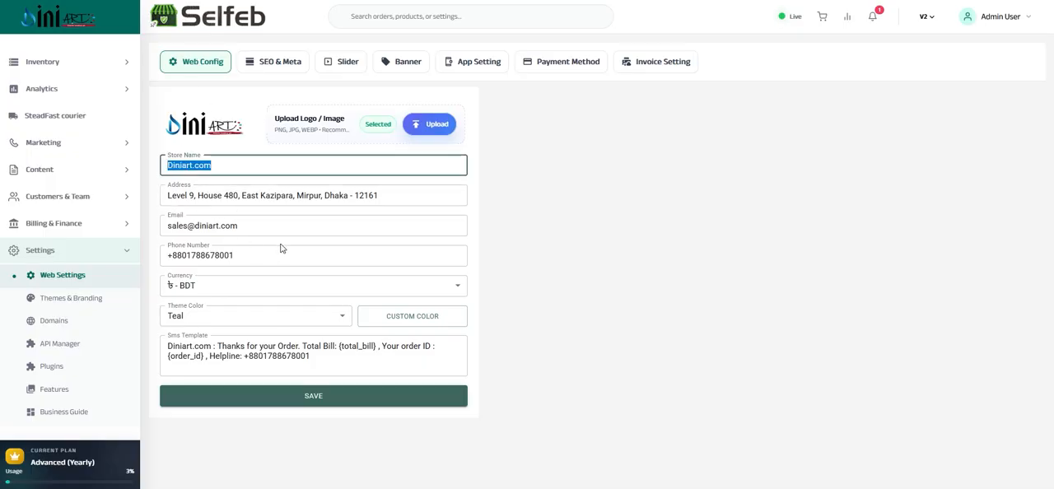
left_click(220, 326)
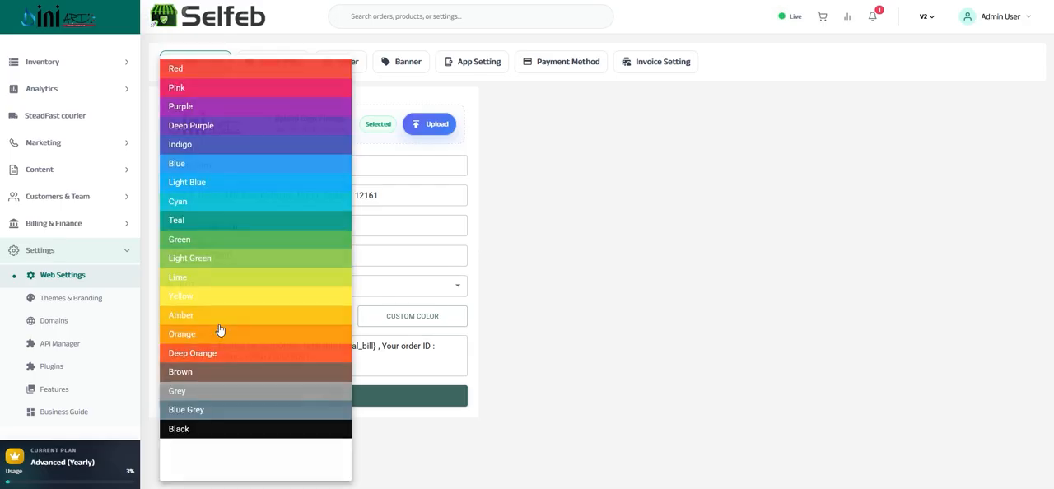
left_click(148, 249)
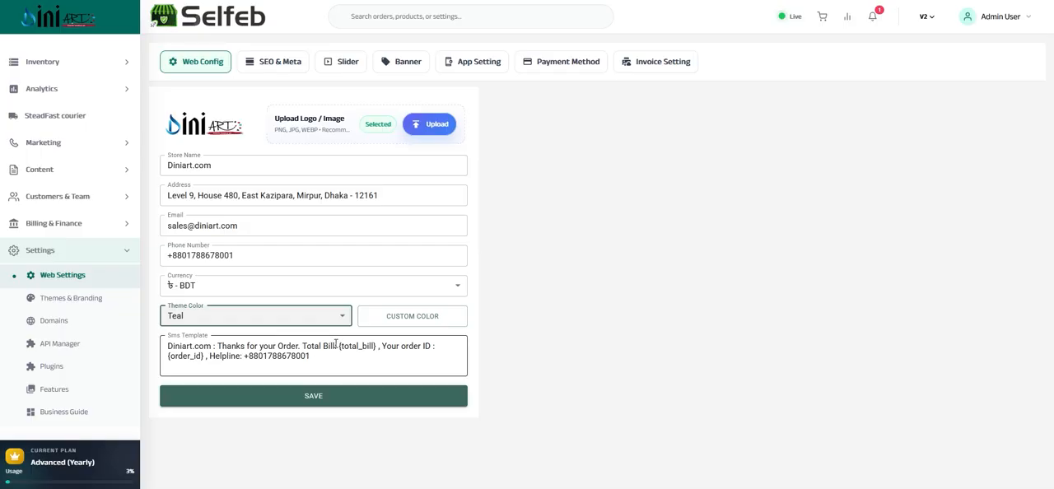
Examine the SMS template's wording, including the store name and the {total_bill} placeholder
left_click_drag(336, 345, 389, 347)
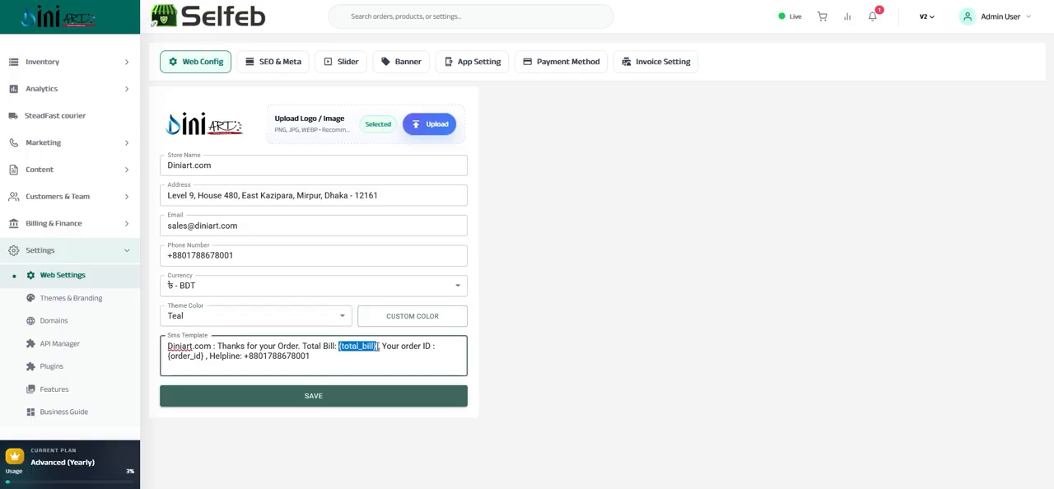
left_click(219, 345)
left_click_drag(213, 346, 167, 346)
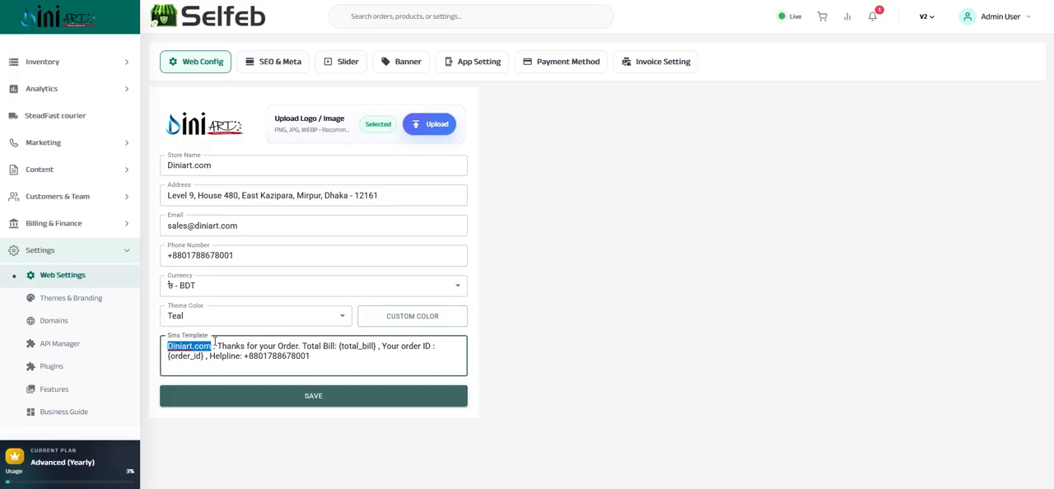
left_click_drag(347, 356, 168, 345)
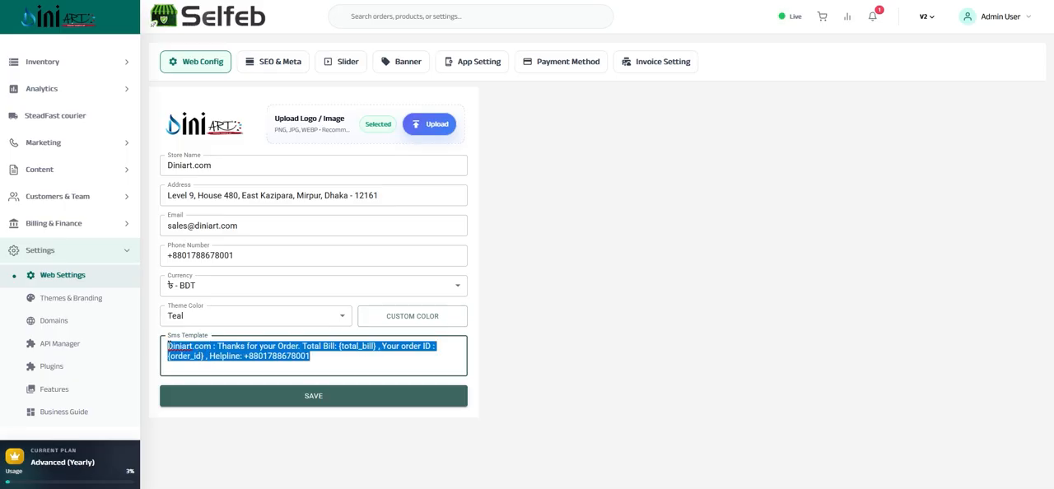
left_click(326, 359)
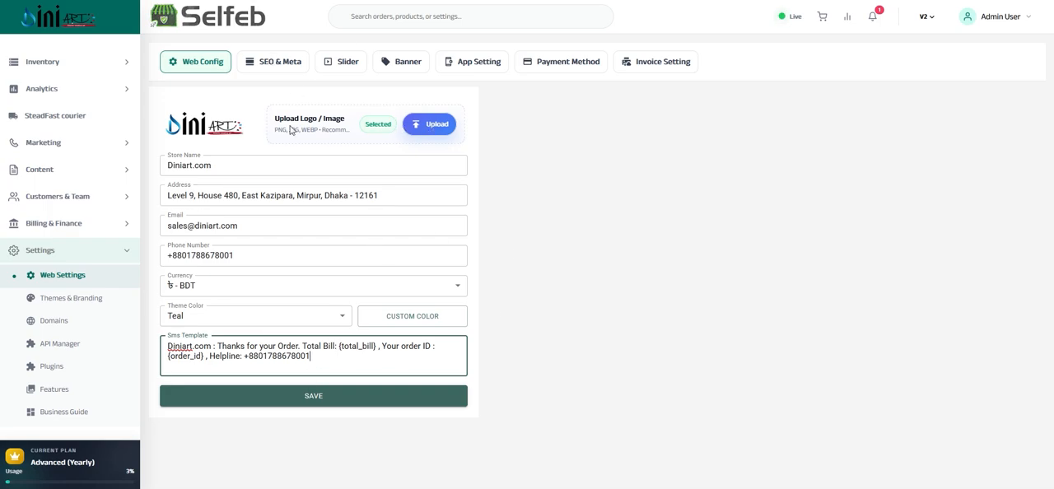
Open the SEO & Meta settings and look through the meta fields, keywords and the Custom Header script
left_click(265, 69)
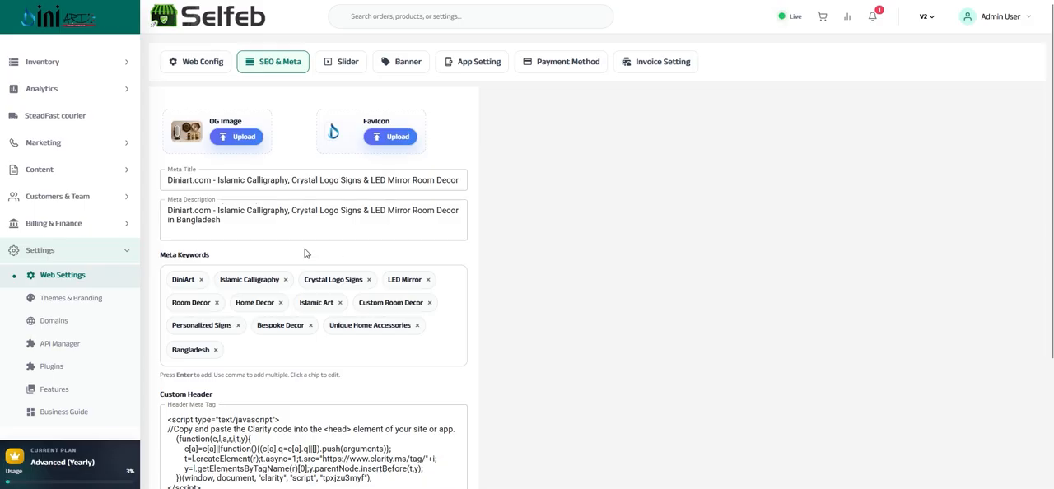
scroll(300, 253, "down", 2)
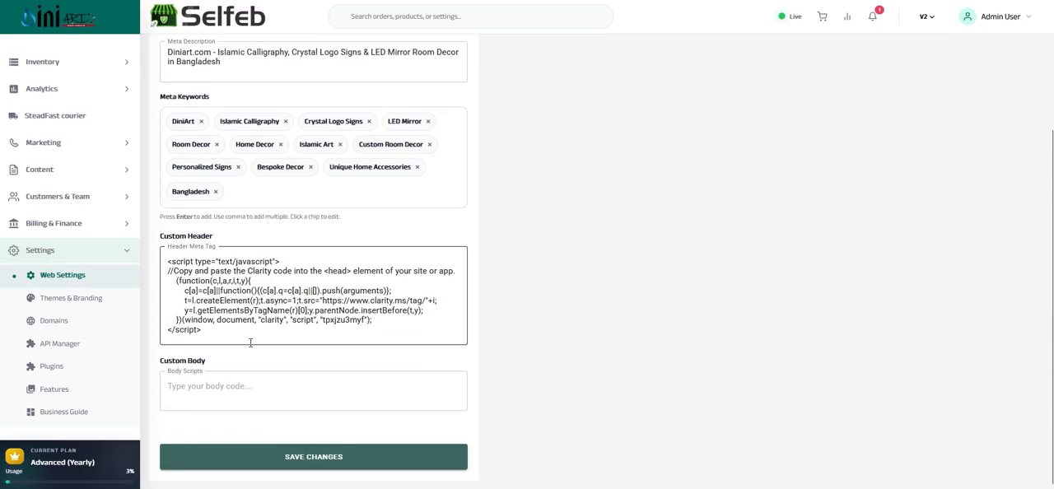
left_click_drag(236, 331, 164, 264)
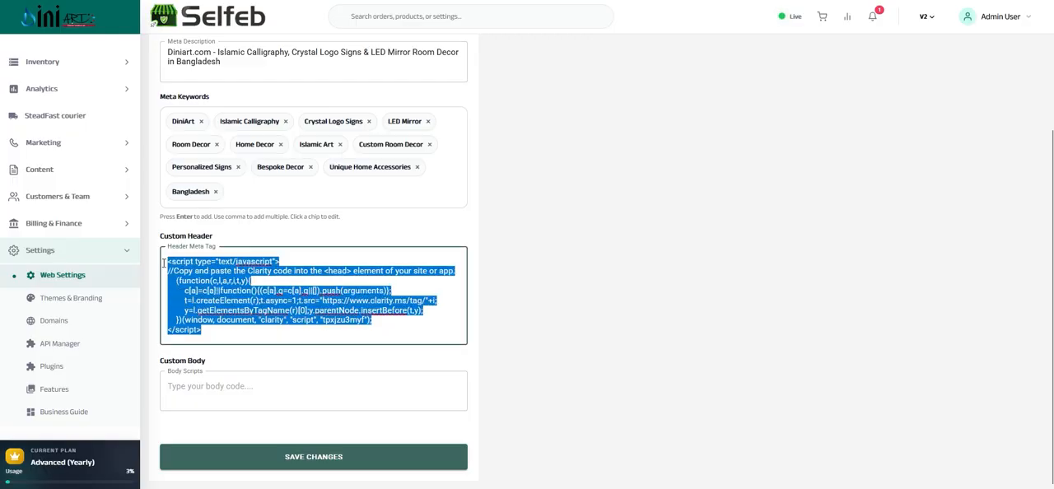
left_click(230, 328)
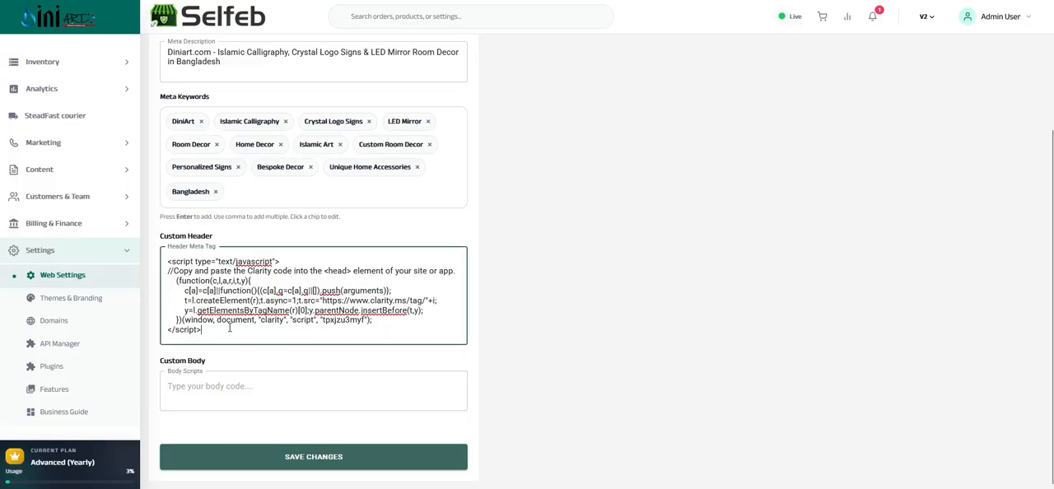
Examine where custom code goes in the Custom Header and Custom Body fields and review the SEO form again
left_click_drag(228, 329, 213, 237)
left_click(168, 236)
left_click(222, 331)
left_click(199, 389)
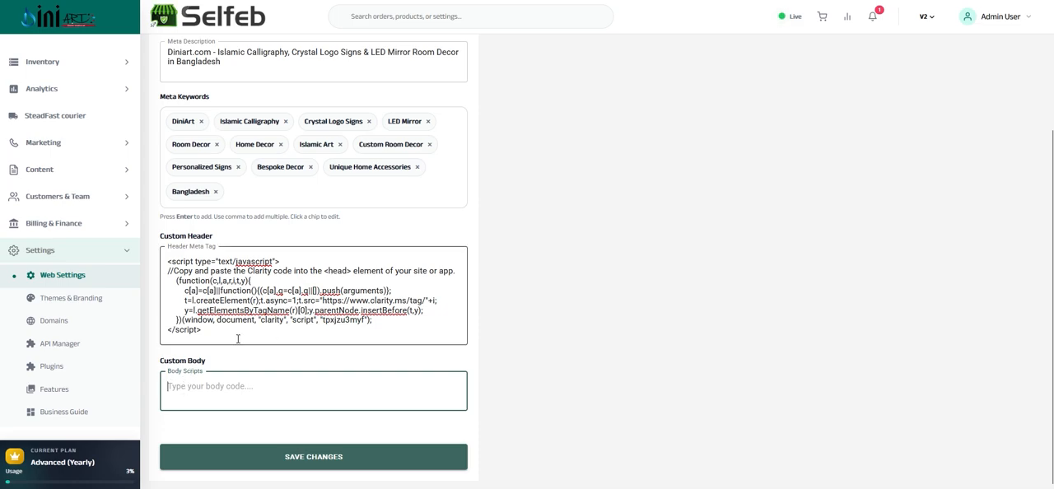
left_click_drag(238, 337, 228, 311)
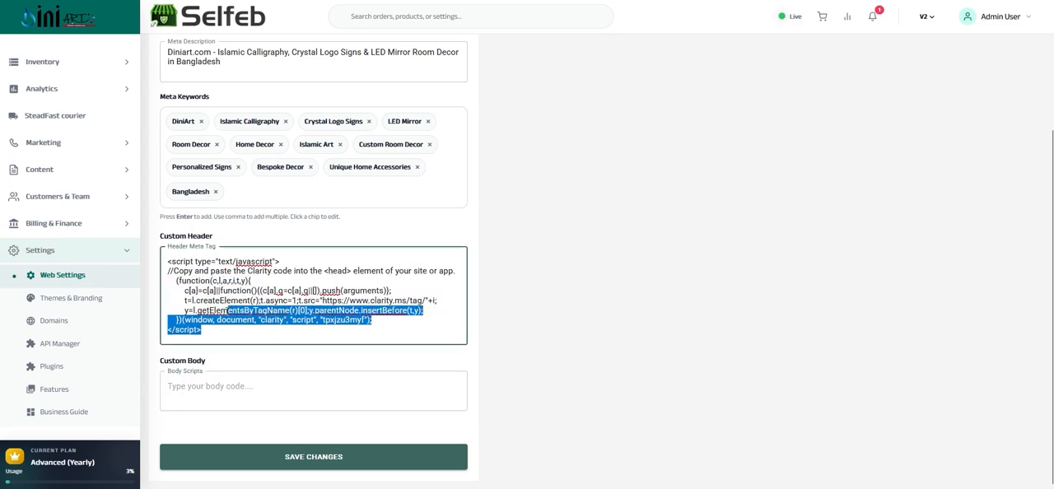
left_click(187, 385)
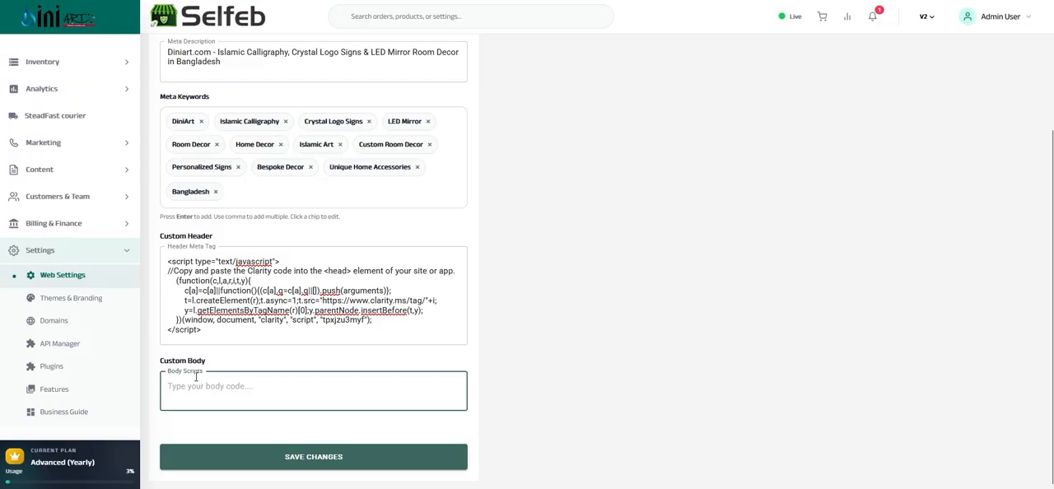
scroll(265, 395, "up", 2)
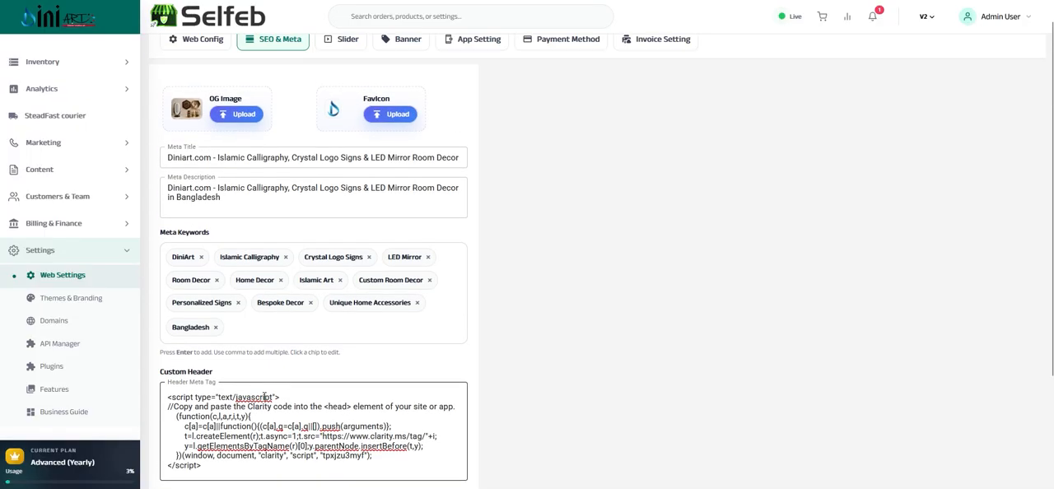
scroll(265, 399, "down", 2)
scroll(257, 426, "up", 2)
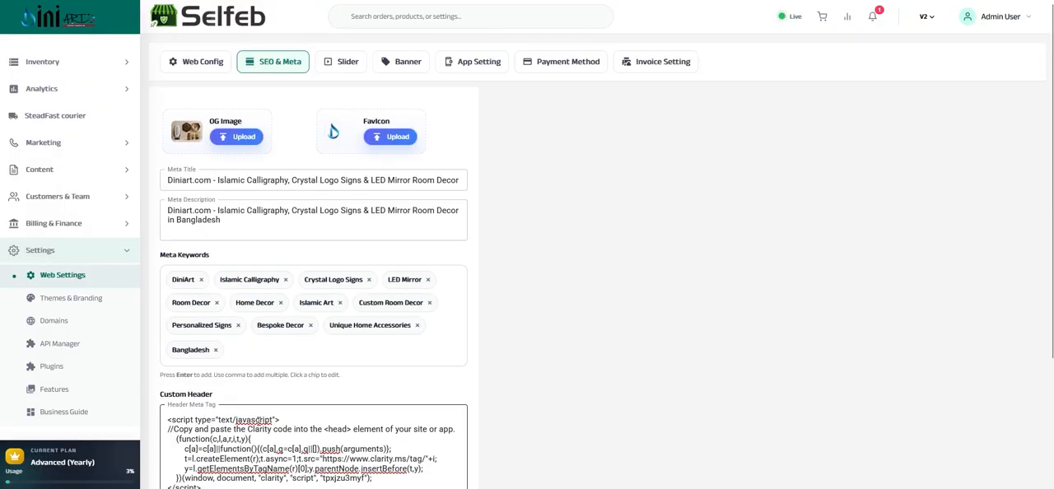
Open the Slider settings to view the homepage slider entries
left_click(347, 62)
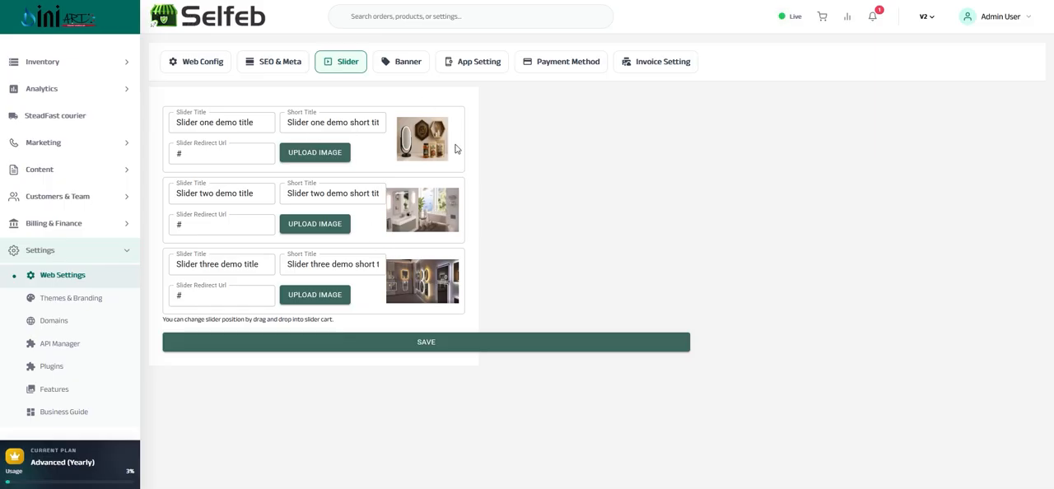
Select the arched mirror picture as a replacement image for the first slider and switch its crop to Custom Size
left_click(312, 158)
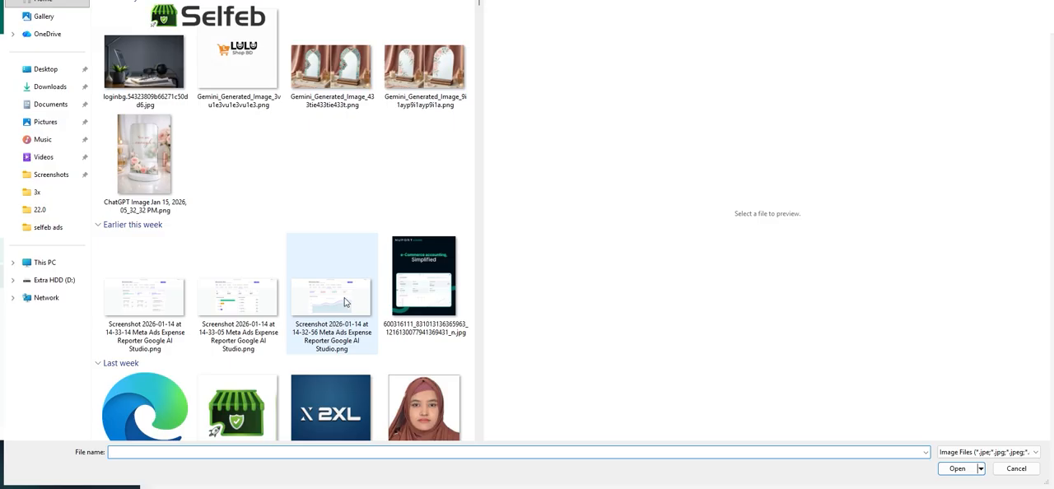
double_click(350, 73)
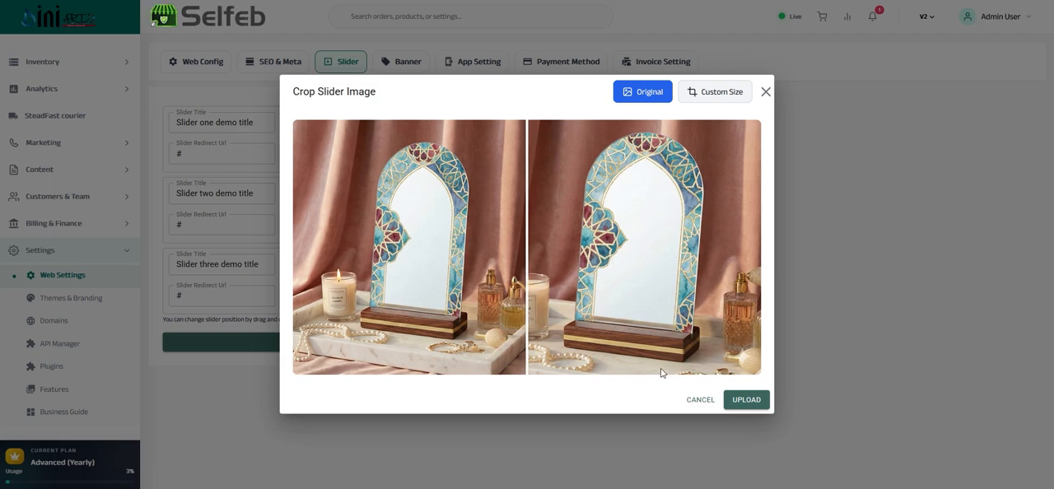
left_click(715, 95)
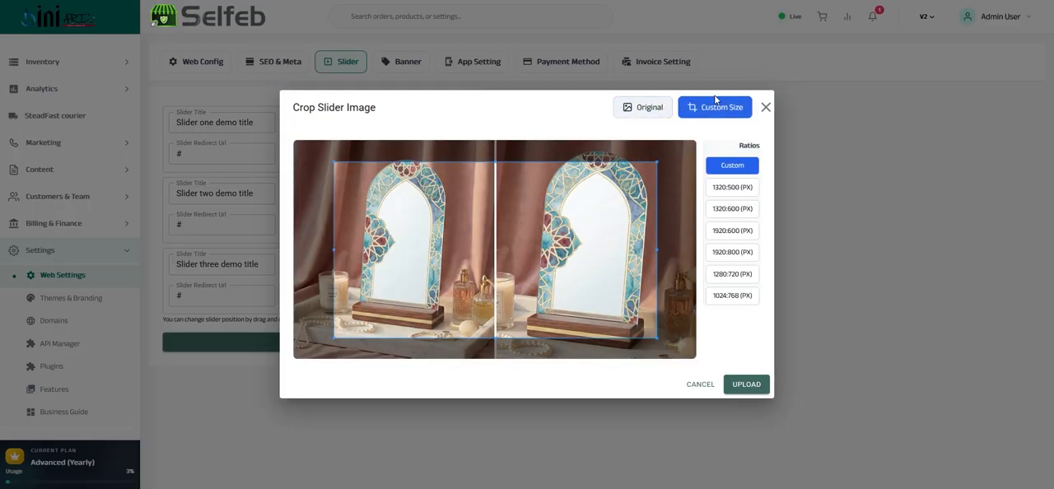
Try the preset crop ratios on the slider image, from 1320:500 to 1024:768, and return to 1320:500
left_click(728, 187)
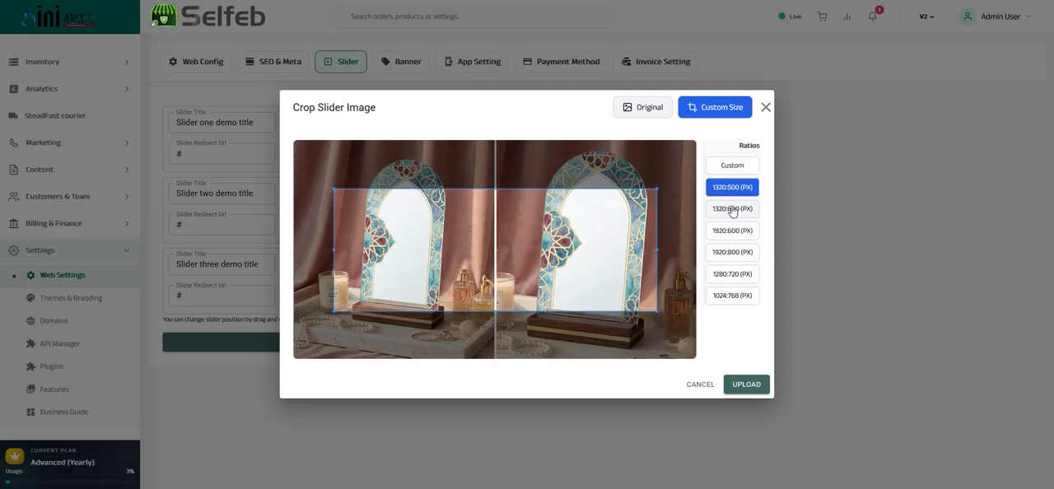
left_click(732, 211)
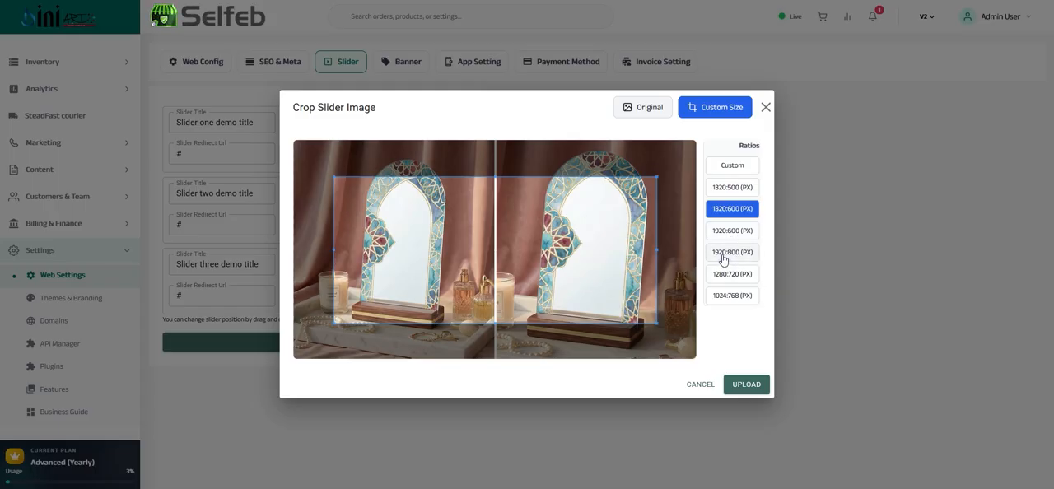
left_click(720, 253)
left_click(721, 233)
left_click(732, 274)
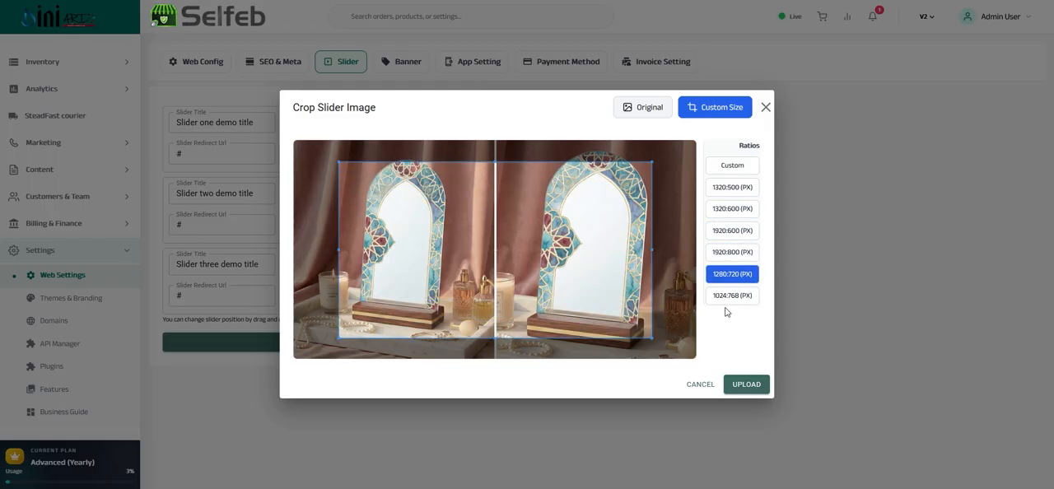
left_click(726, 296)
left_click(730, 274)
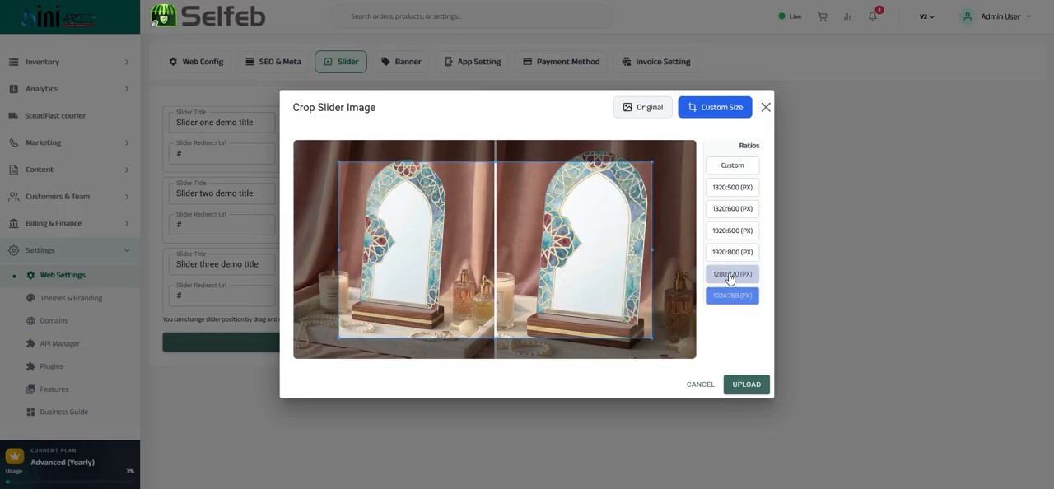
left_click(730, 188)
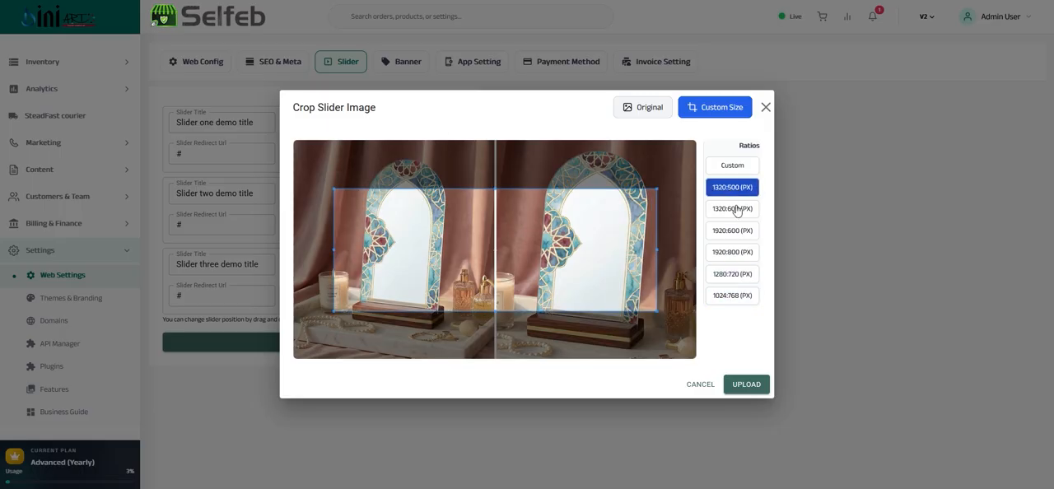
Narrow the slider image's crop area using the Custom ratio and cancel the upload
left_click(735, 164)
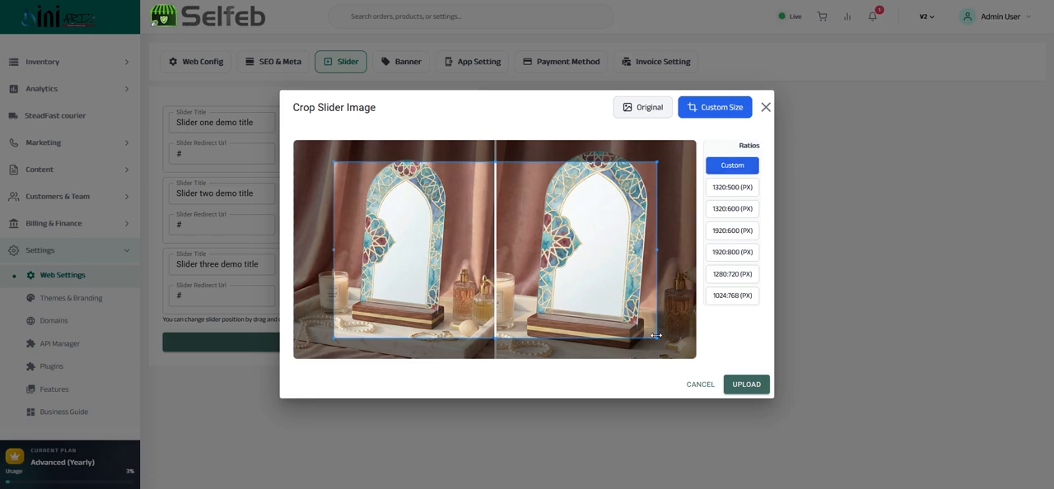
left_click_drag(662, 349, 623, 294)
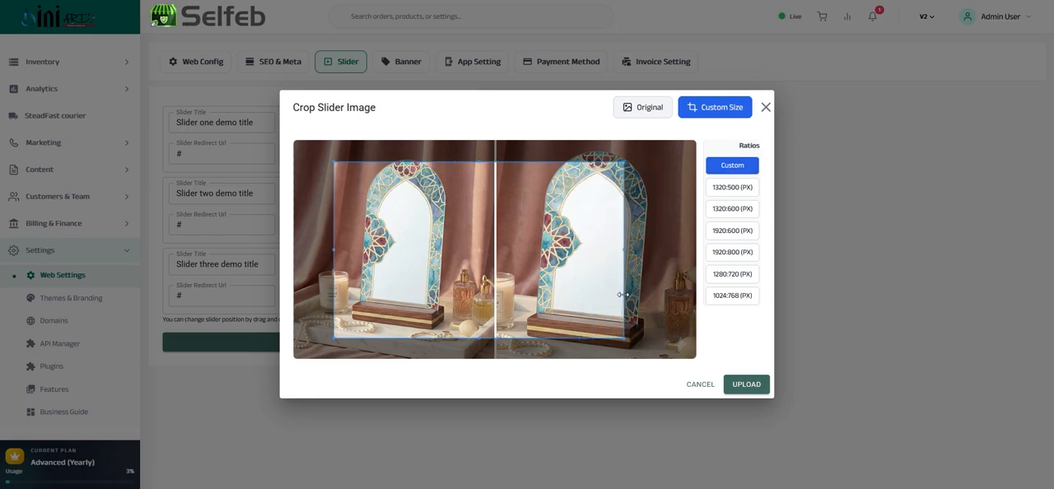
left_click(699, 390)
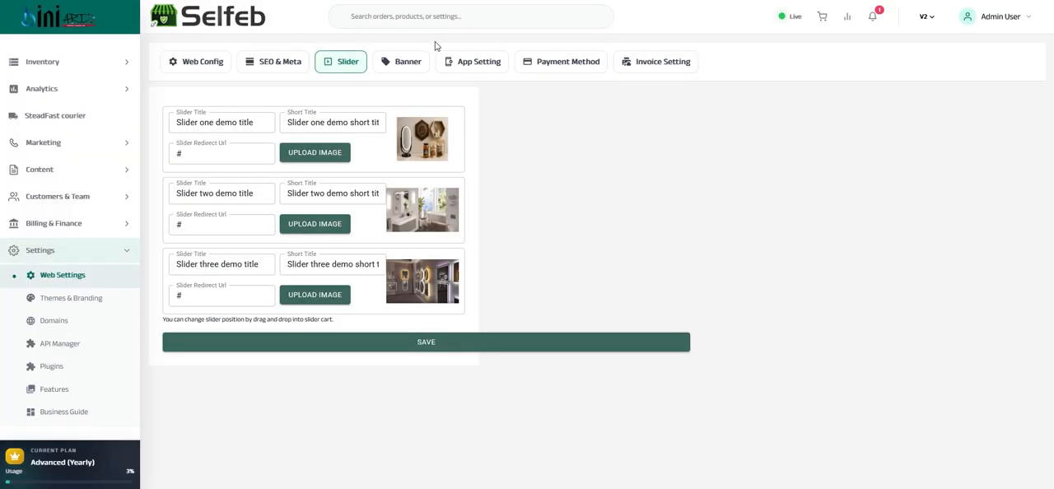
Open the Banner settings and examine Banner 1's Short Title and Offer Redirect Url
left_click(398, 66)
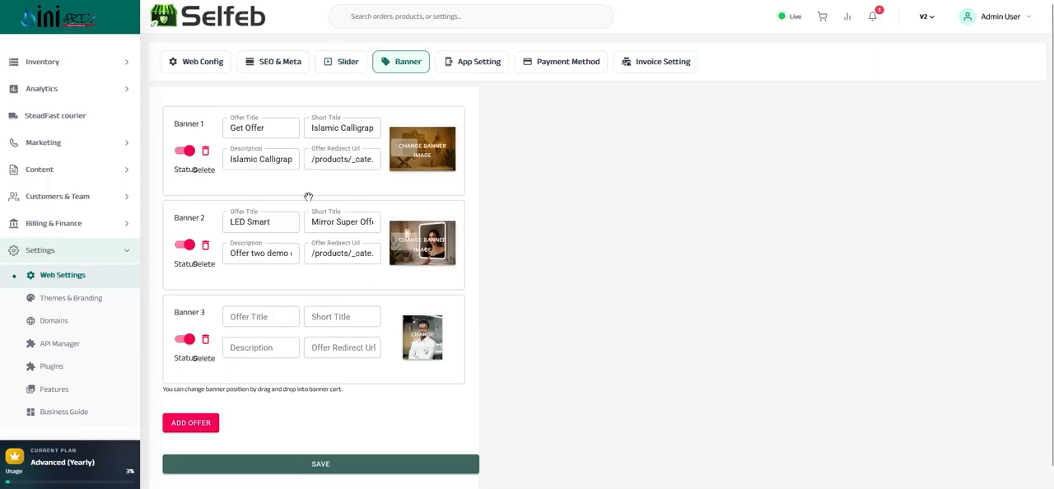
left_click(313, 132)
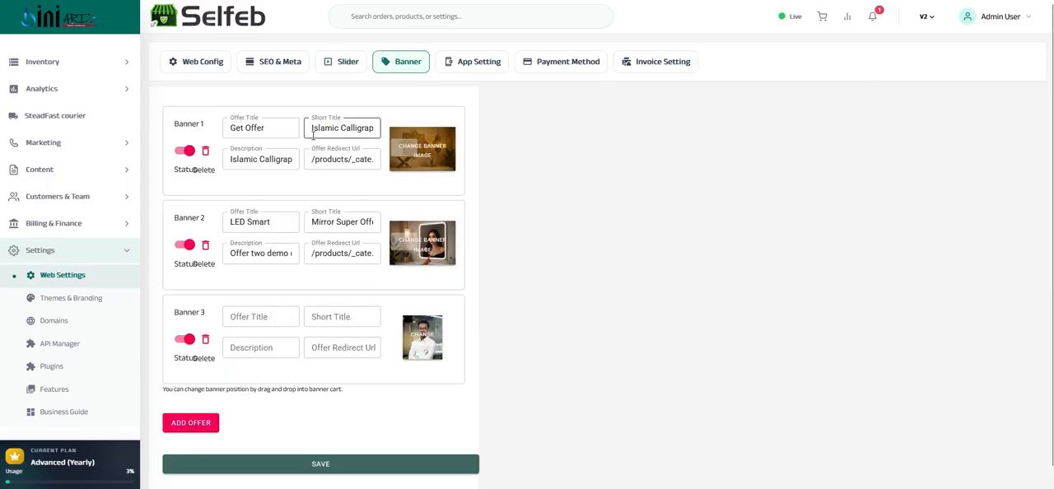
left_click(364, 159)
key("shift+Home")
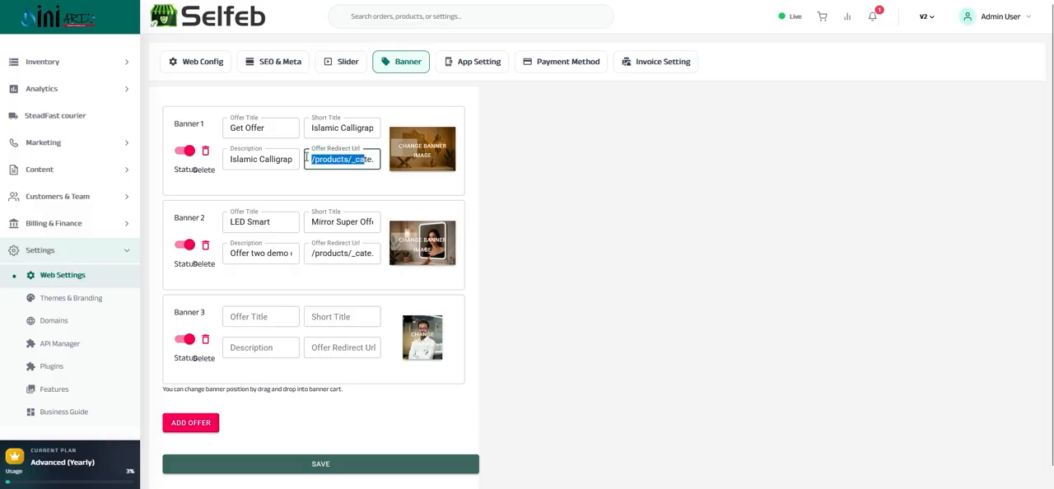
left_click(312, 158)
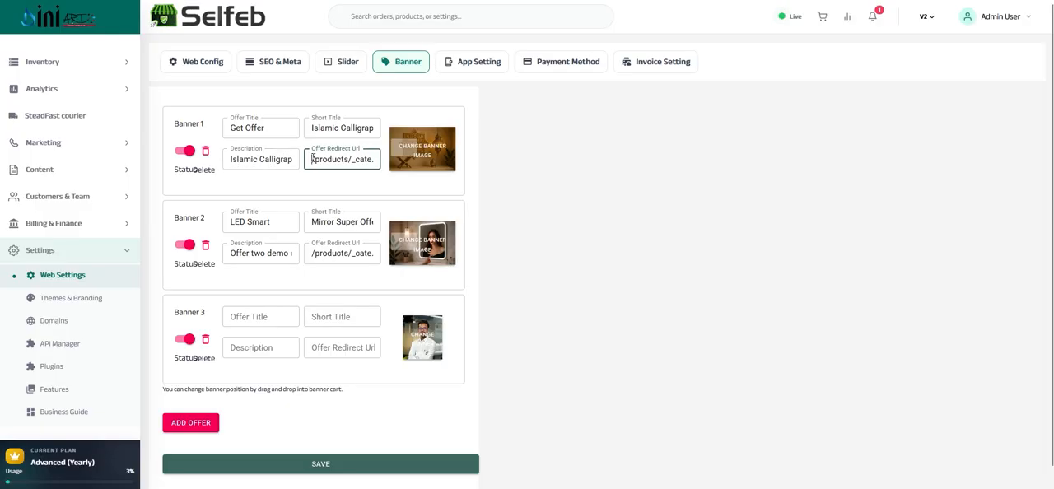
mouse_move(316, 159)
left_mouse_down()
mouse_move(387, 158)
mouse_move(231, 158)
mouse_move(411, 164)
mouse_move(318, 165)
left_mouse_up()
Add an empty offer banner below Banner 3 and look over the banner list
scroll(258, 286, "down", 1)
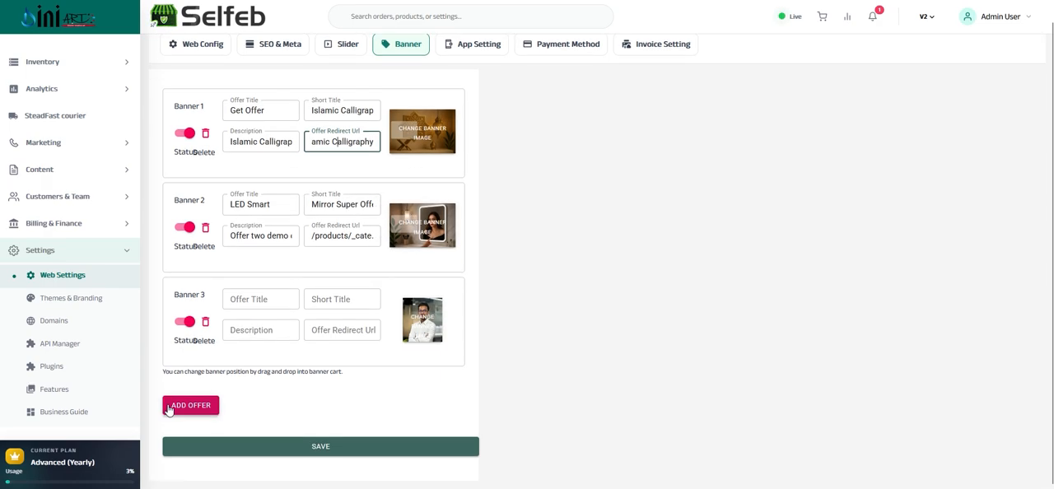
left_click(191, 405)
scroll(280, 306, "down", 2)
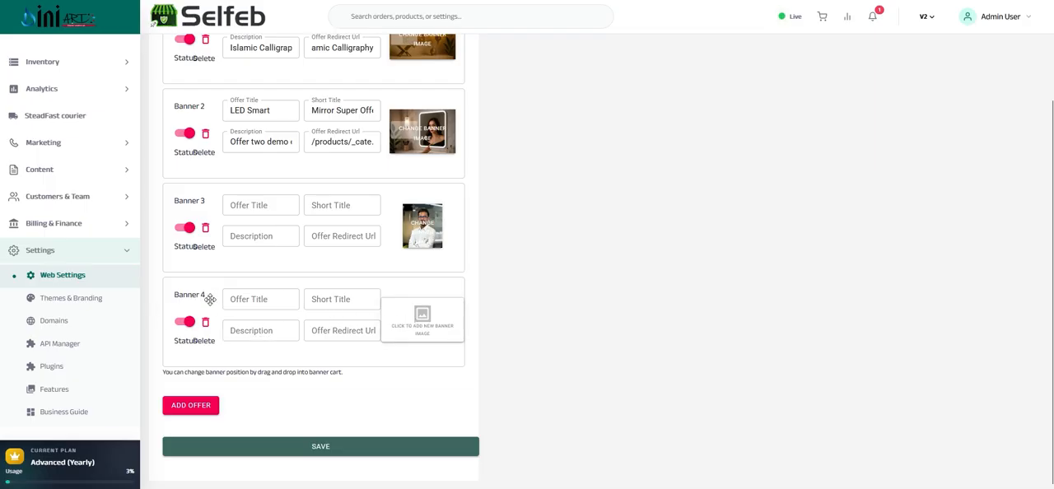
scroll(206, 299, "up", 2)
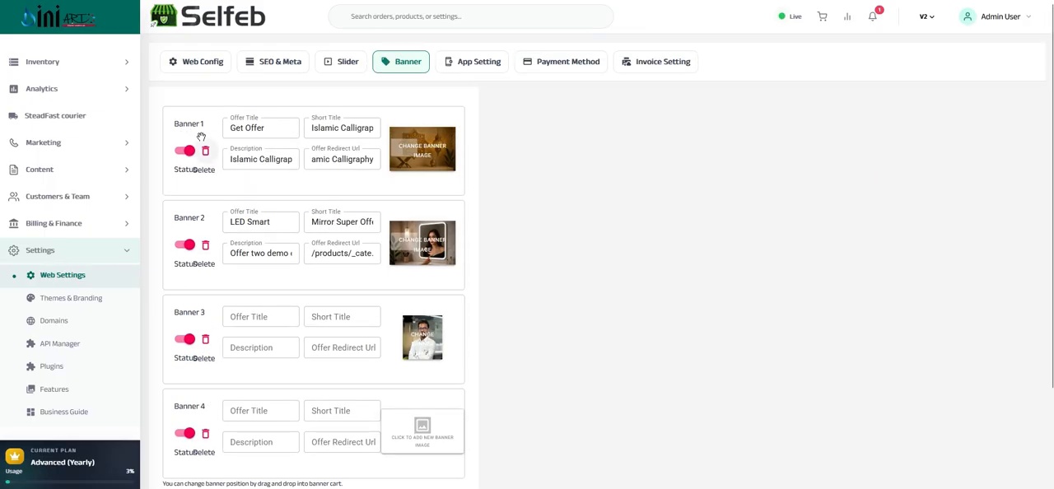
scroll(224, 288, "down", 3)
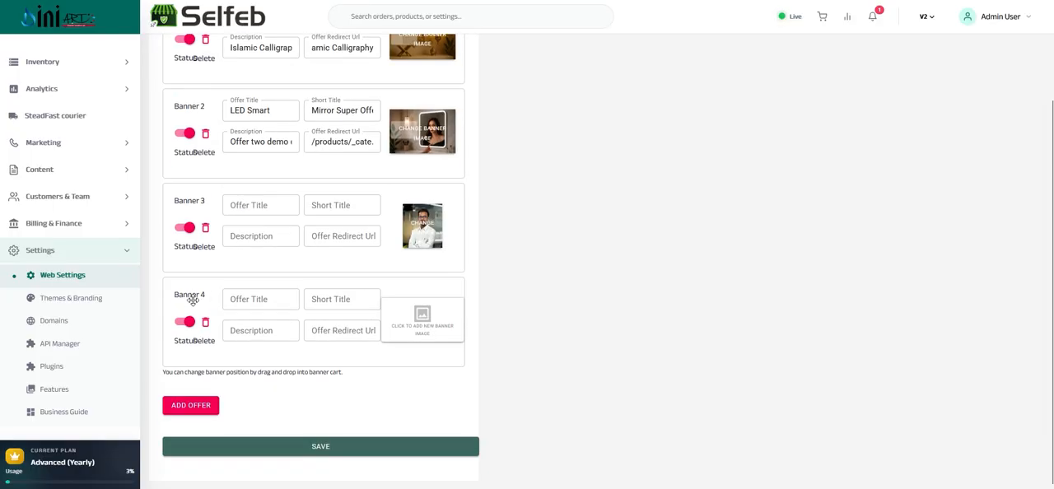
scroll(370, 165, "up", 3)
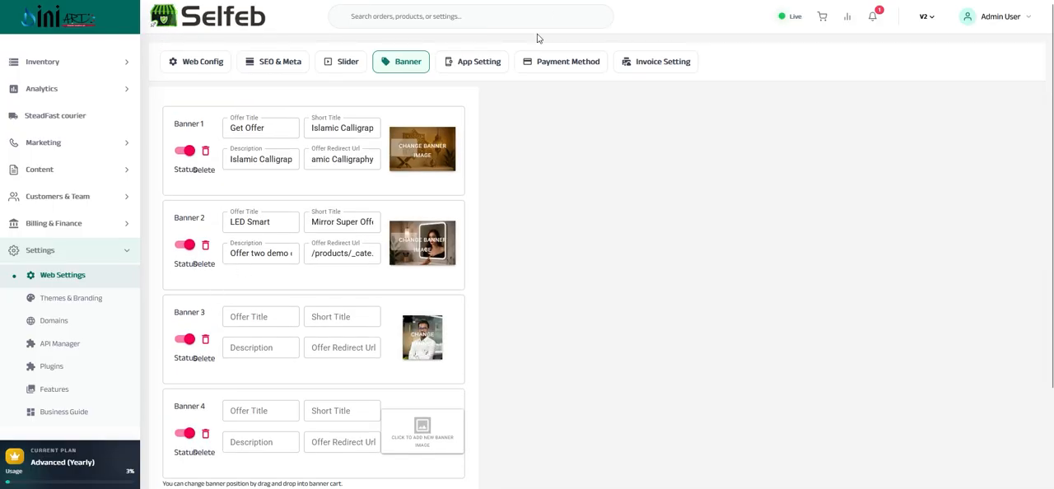
Open the App Setting page and check the options for Banner image size under Media Settings
left_click(481, 65)
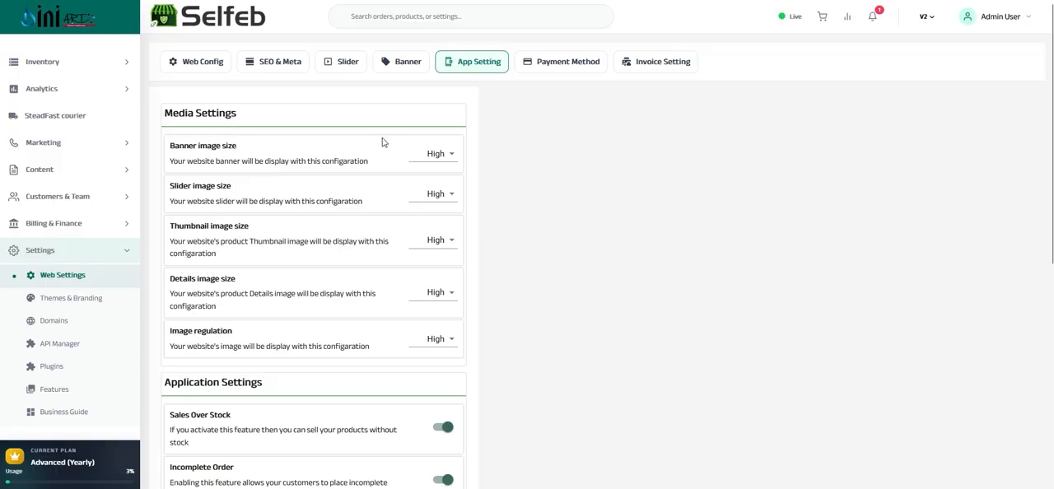
triple_click(194, 112)
left_click_drag(170, 145, 254, 153)
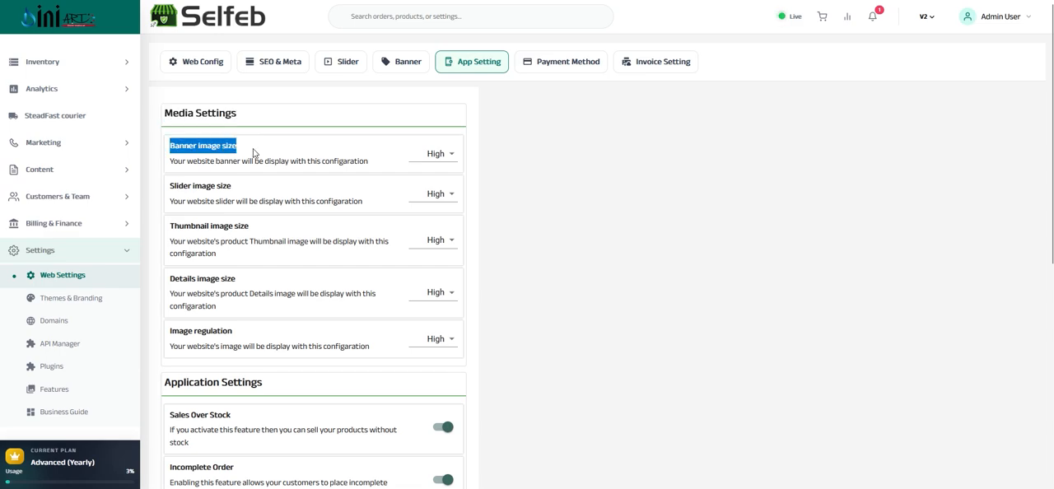
left_click(451, 155)
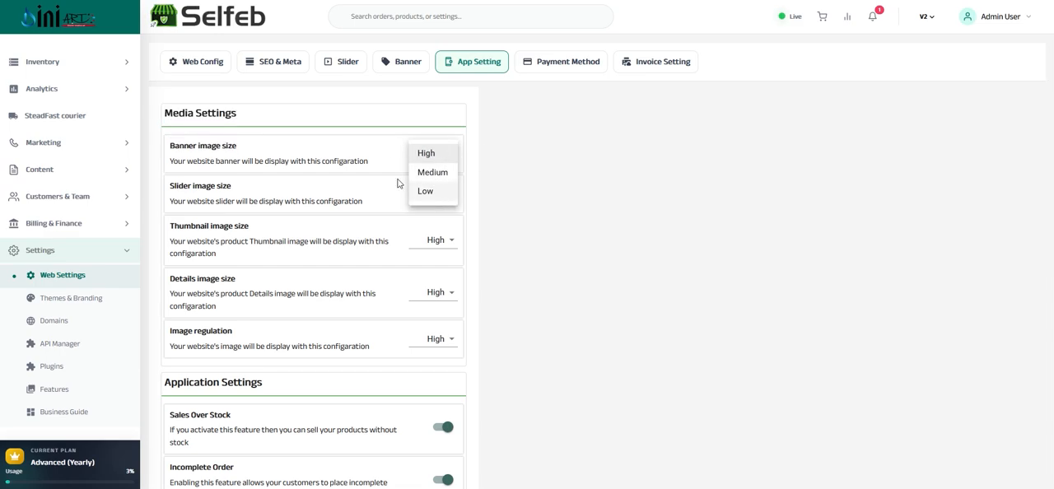
left_click(288, 160)
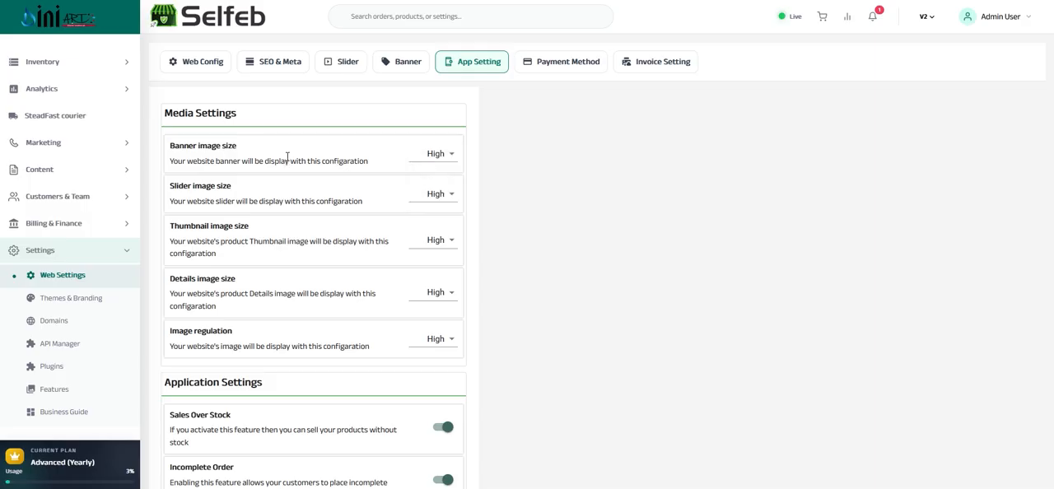
Check the slider, thumbnail and details image size settings and the Image regulation options
double_click(177, 186)
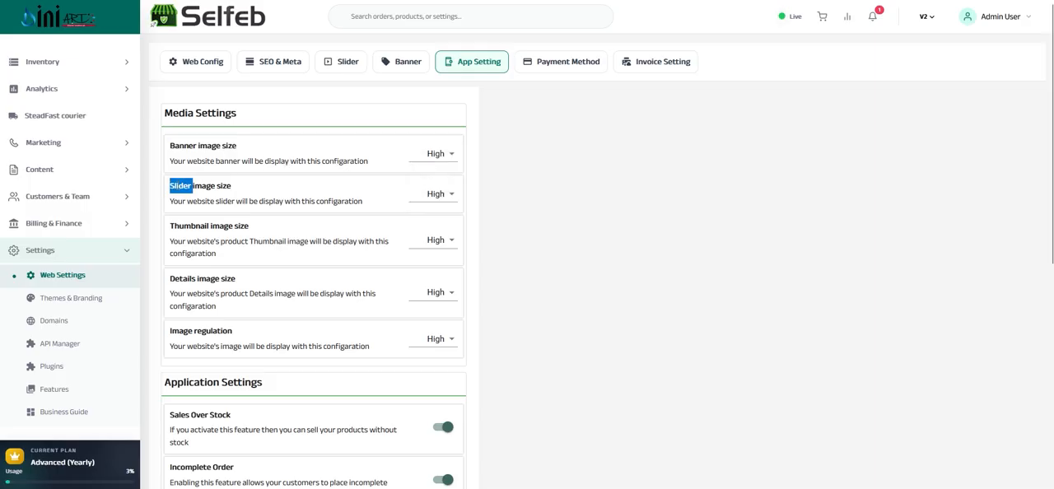
left_click(451, 190)
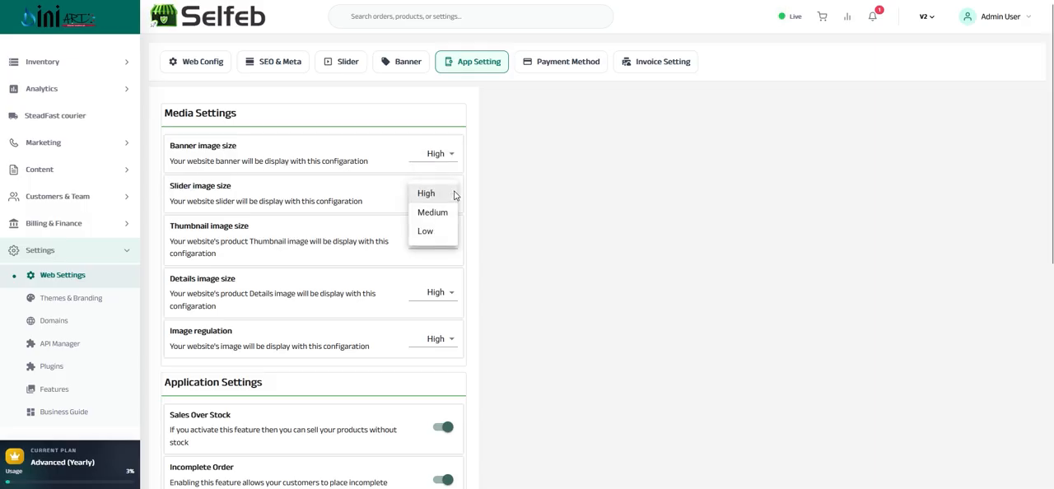
left_click(289, 202)
triple_click(289, 203)
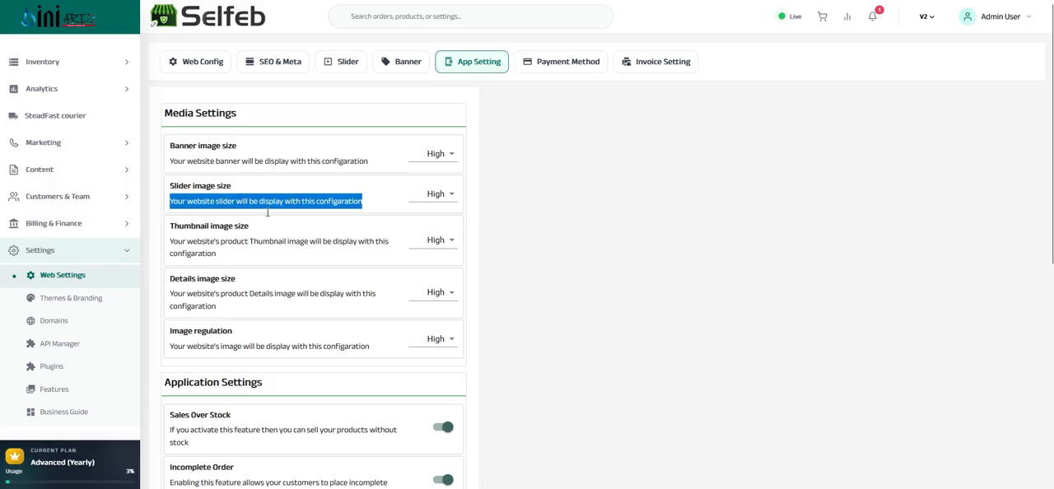
triple_click(204, 231)
left_click(434, 239)
left_click(434, 242)
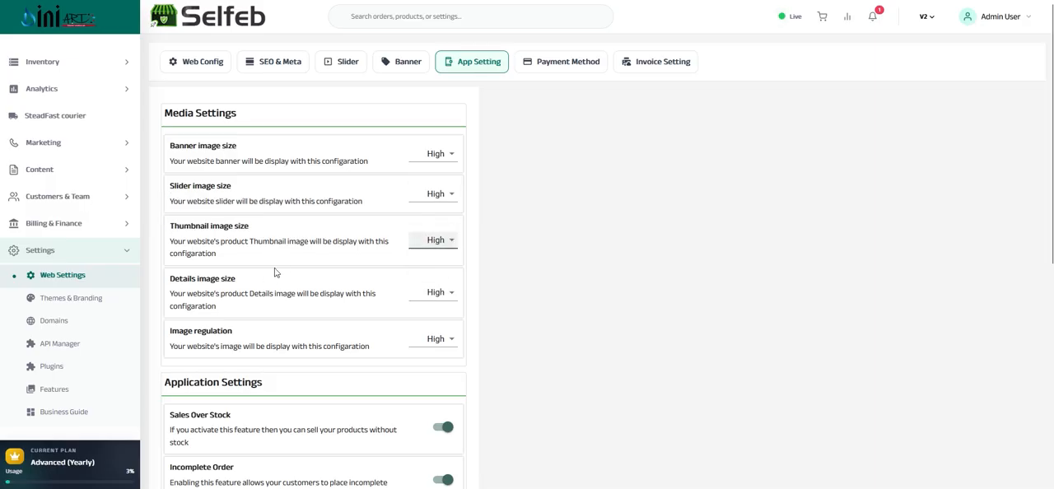
triple_click(229, 283)
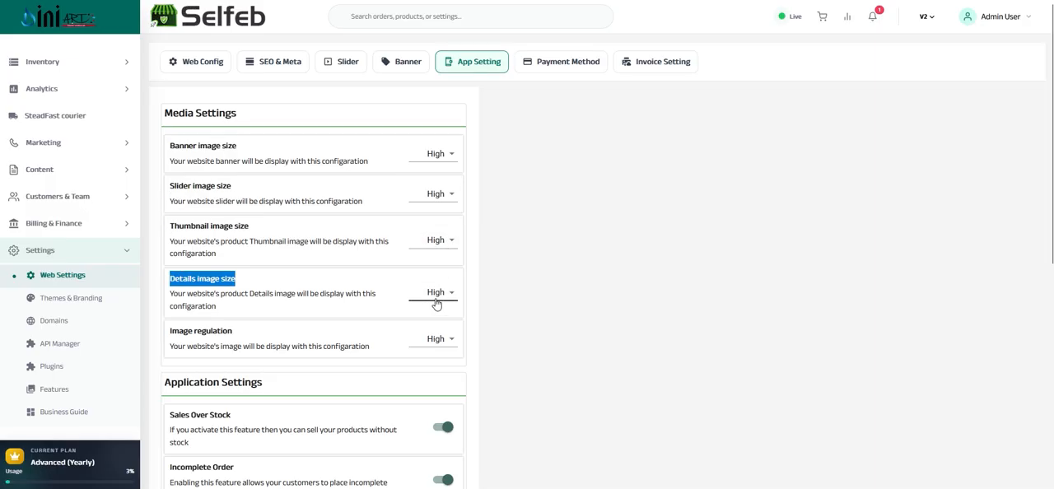
left_click(434, 338)
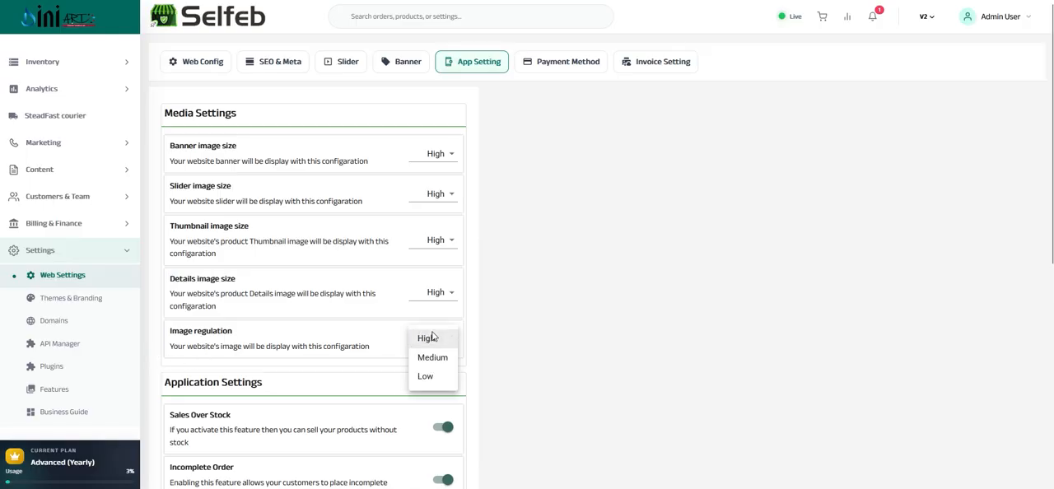
left_click(433, 338)
Review the Sales Over Stock and Incomplete Order options under Application Settings
scroll(381, 269, "down", 3)
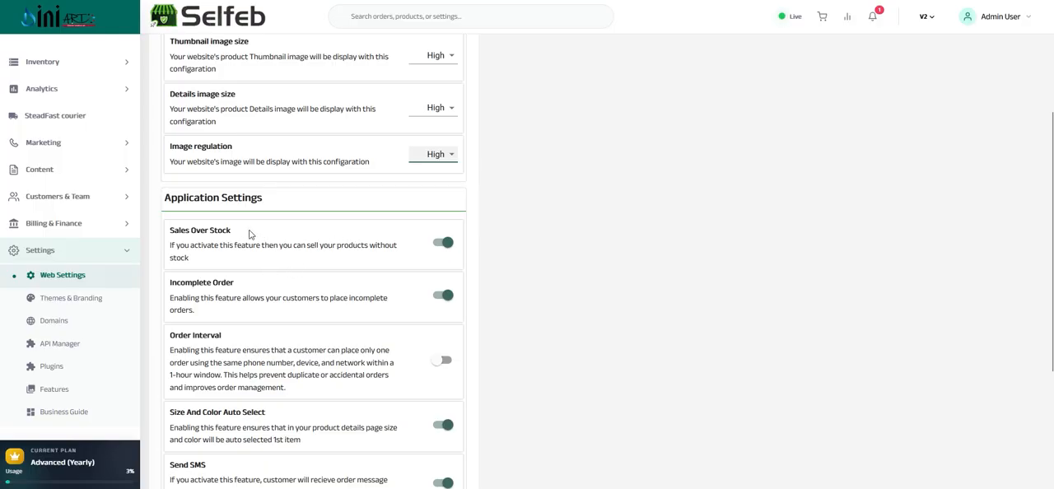
scroll(250, 235, "down", 4)
scroll(186, 181, "up", 2)
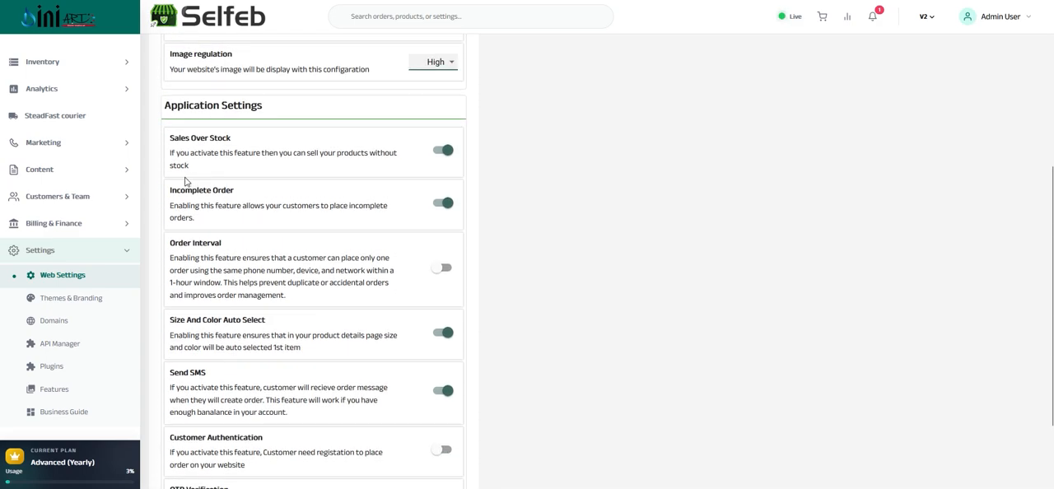
triple_click(178, 140)
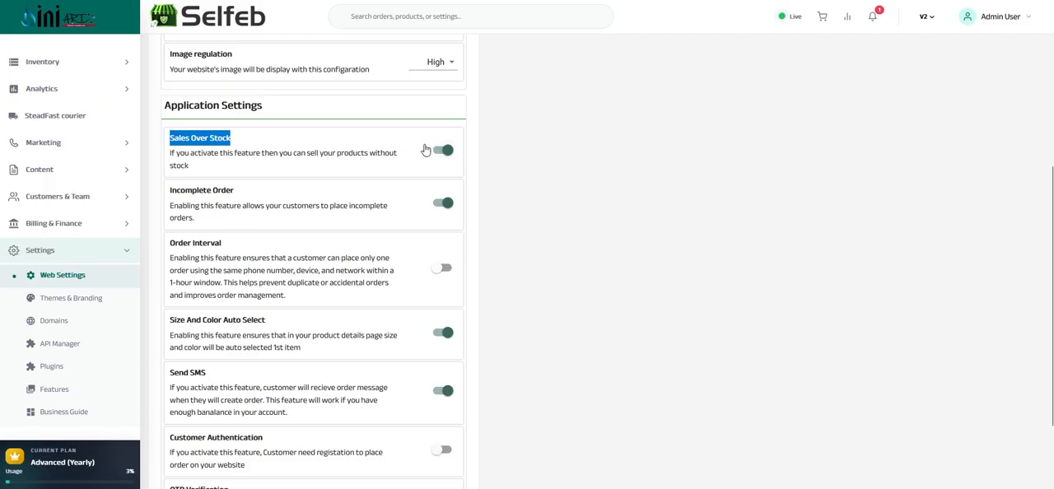
double_click(192, 190)
triple_click(192, 190)
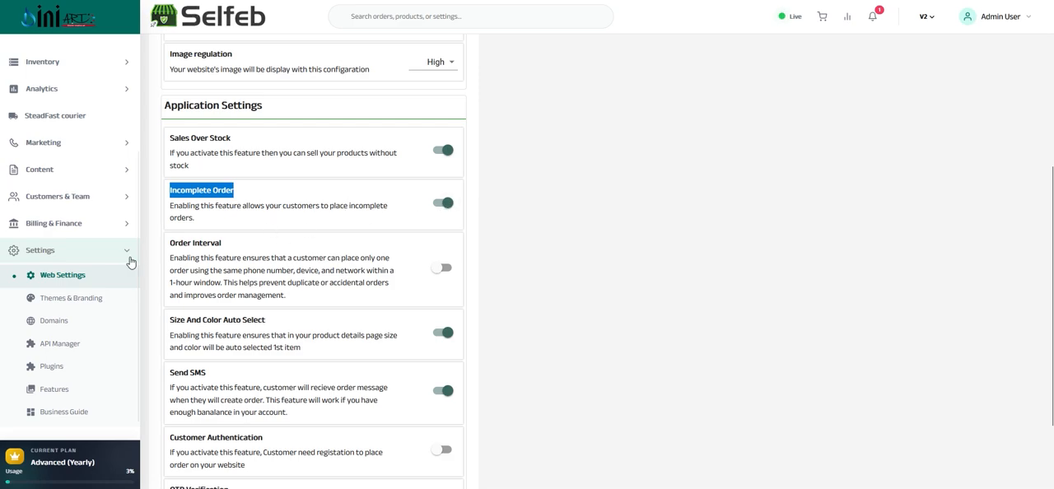
Read the Order Interval option's description, including the part on duplicate or accidental orders
triple_click(178, 244)
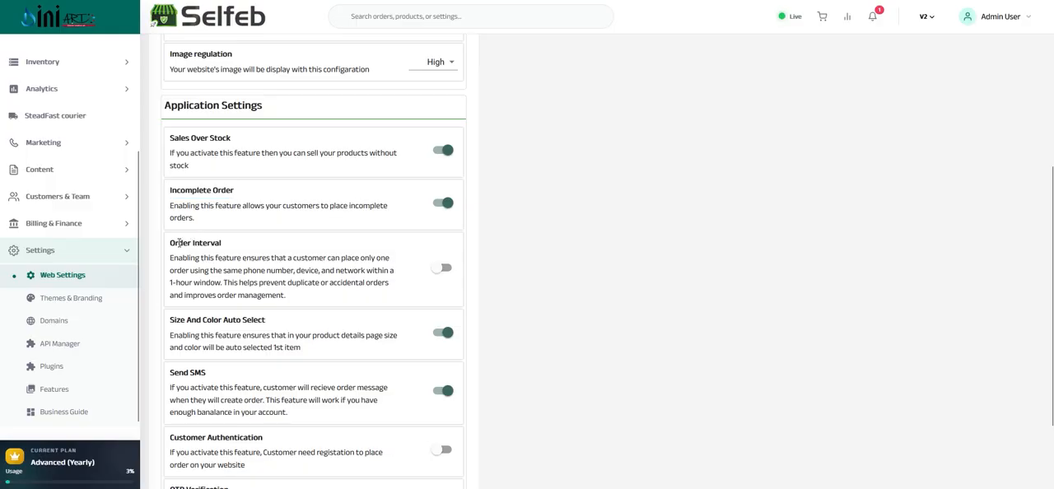
left_click(241, 262)
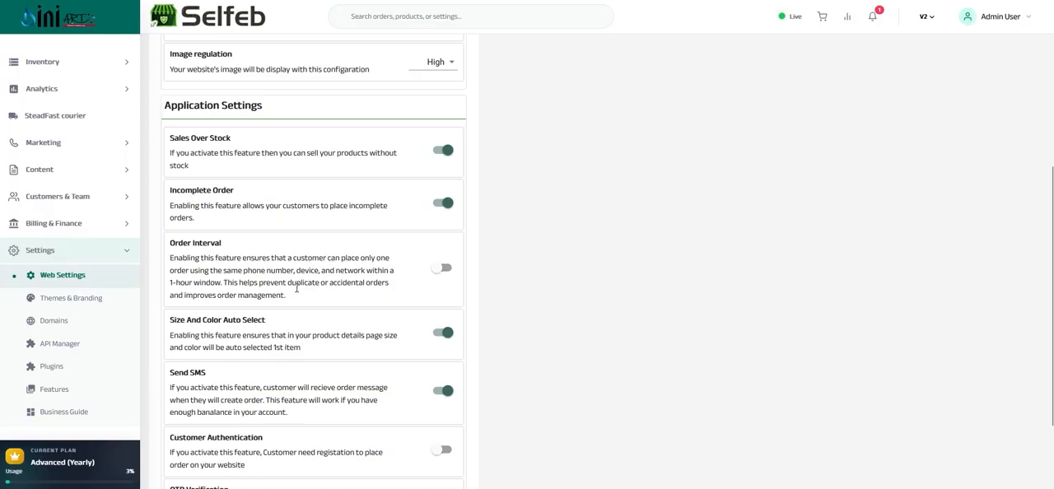
left_click_drag(288, 286, 369, 282)
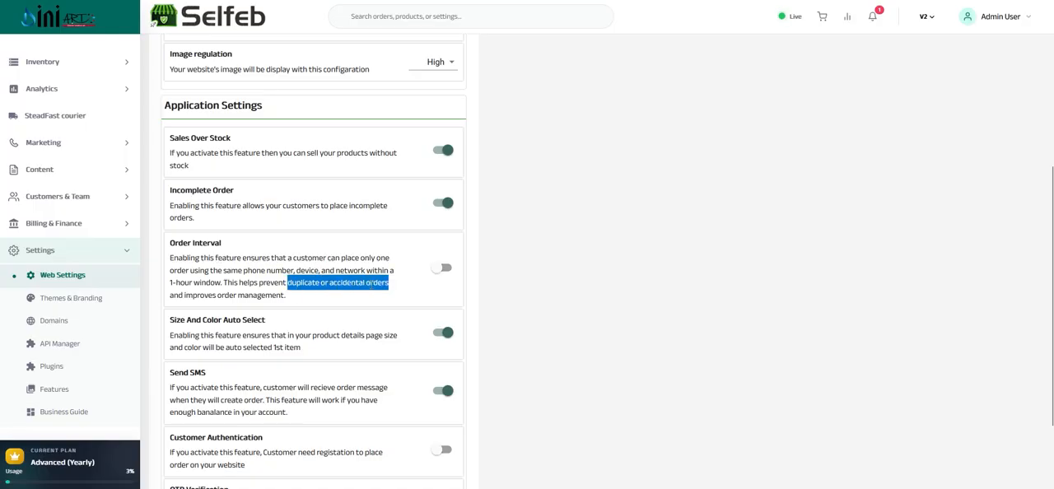
triple_click(172, 279)
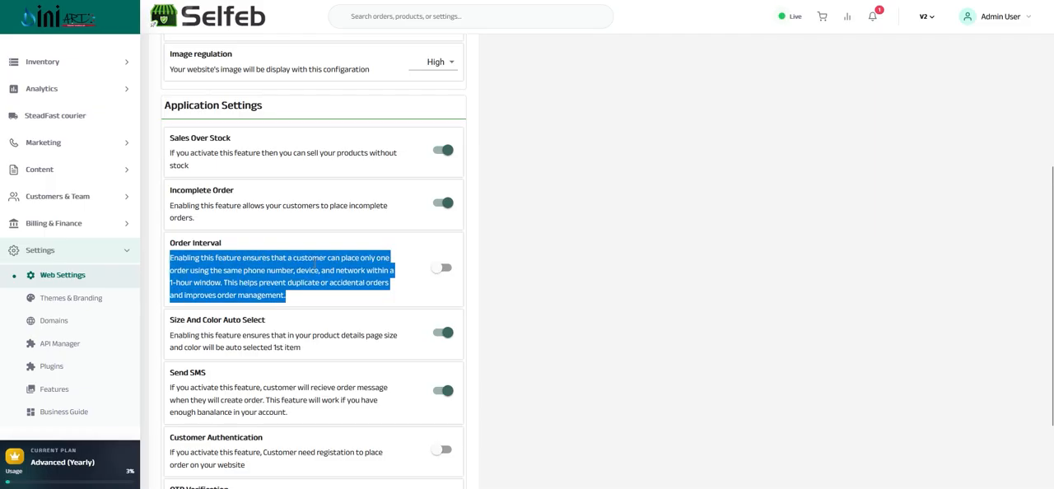
Review the Size And Color Auto Select option and read the Send SMS option's description
scroll(337, 248, "down", 3)
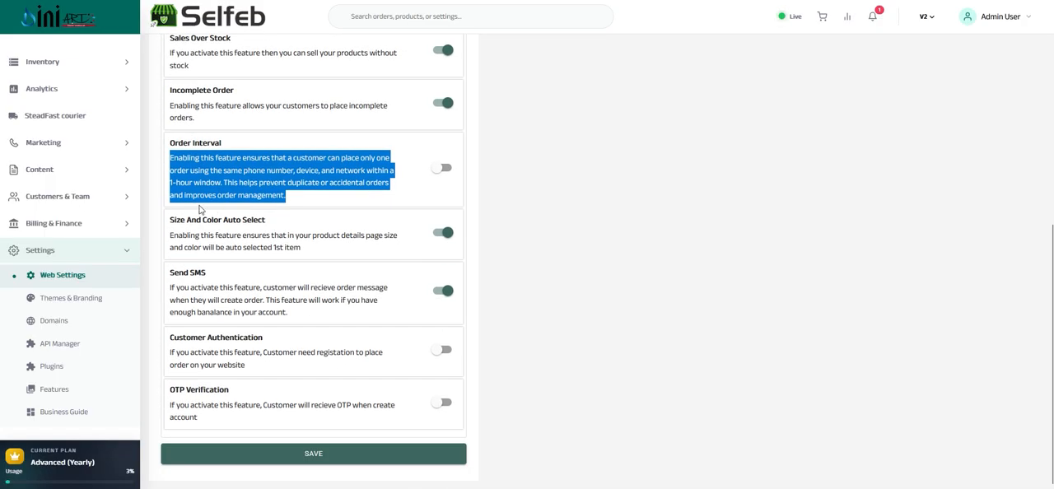
left_click_drag(171, 220, 246, 221)
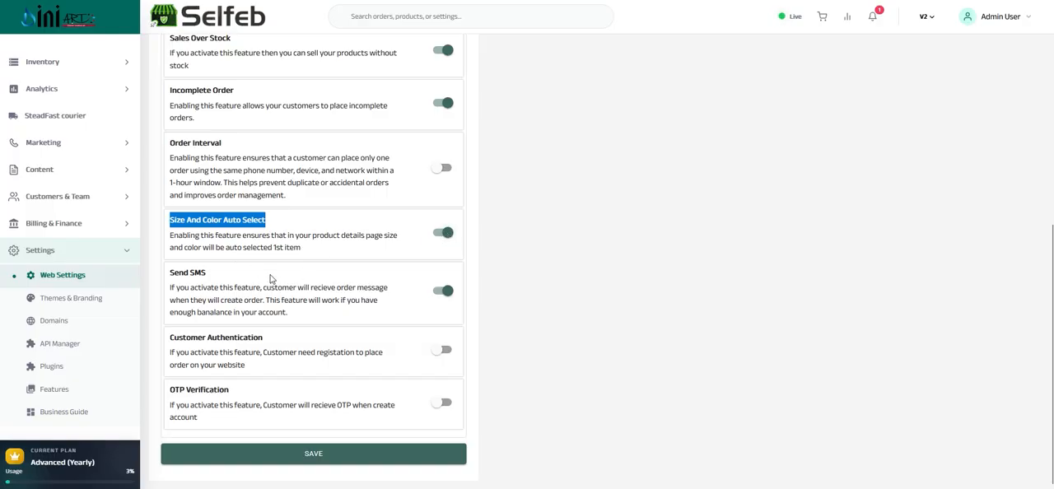
triple_click(185, 277)
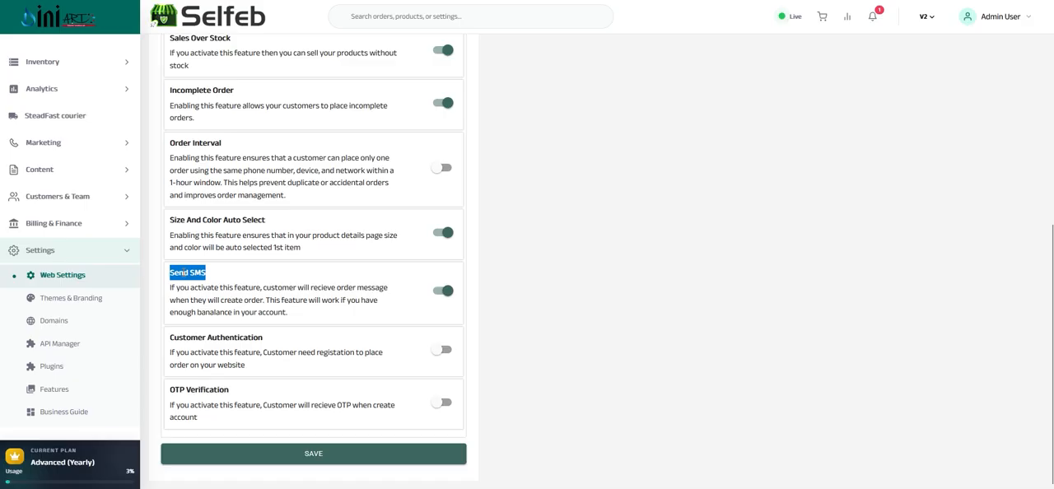
triple_click(188, 286)
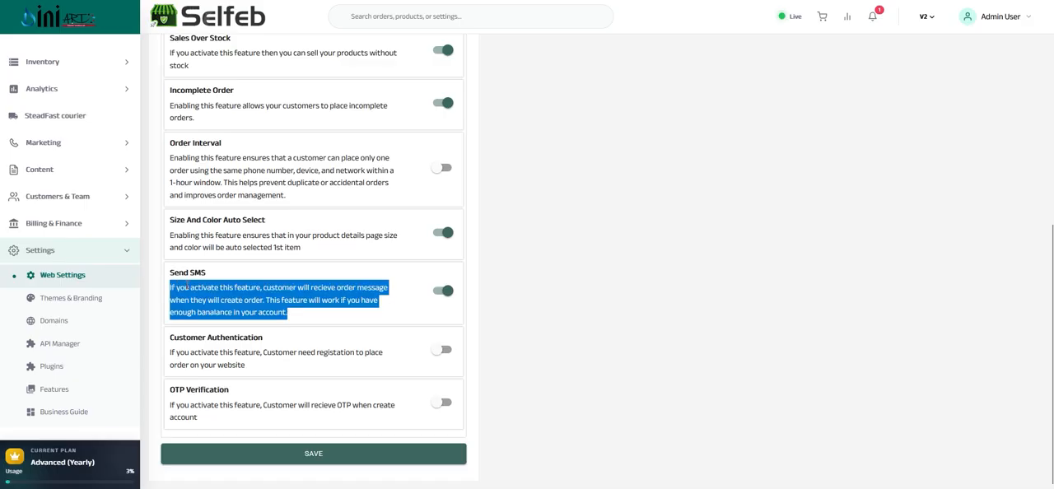
triple_click(189, 286)
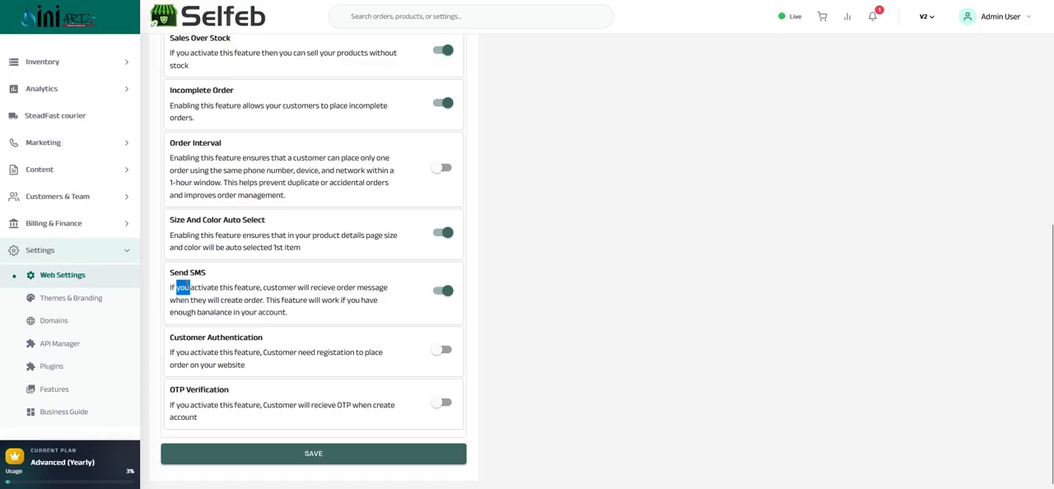
triple_click(188, 285)
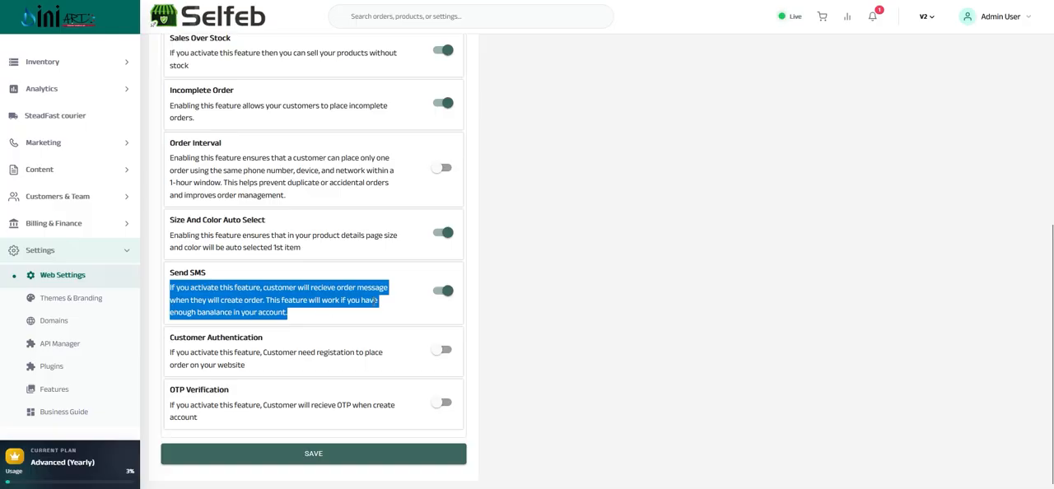
triple_click(307, 317)
triple_click(307, 318)
Review the Customer Authentication and OTP Verification options and their descriptions
double_click(219, 338)
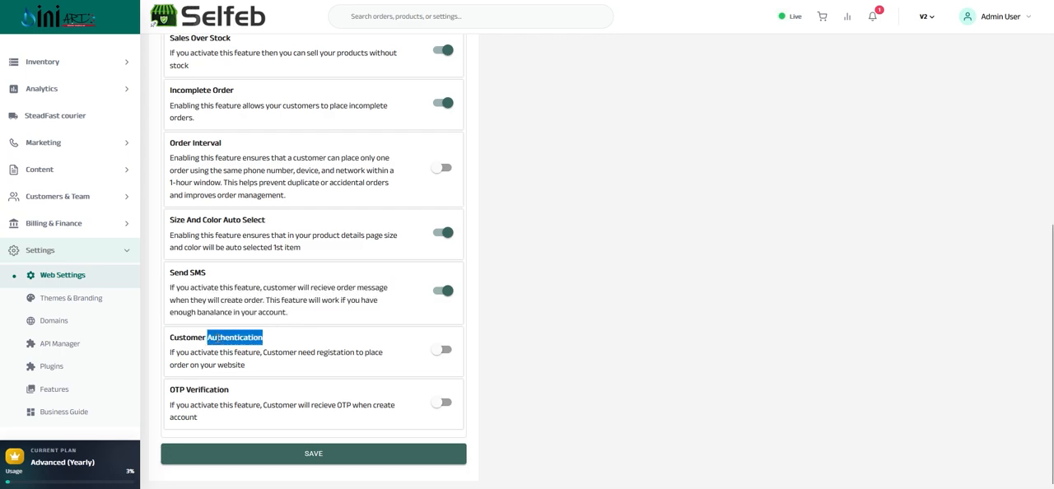
left_click_drag(219, 339, 227, 354)
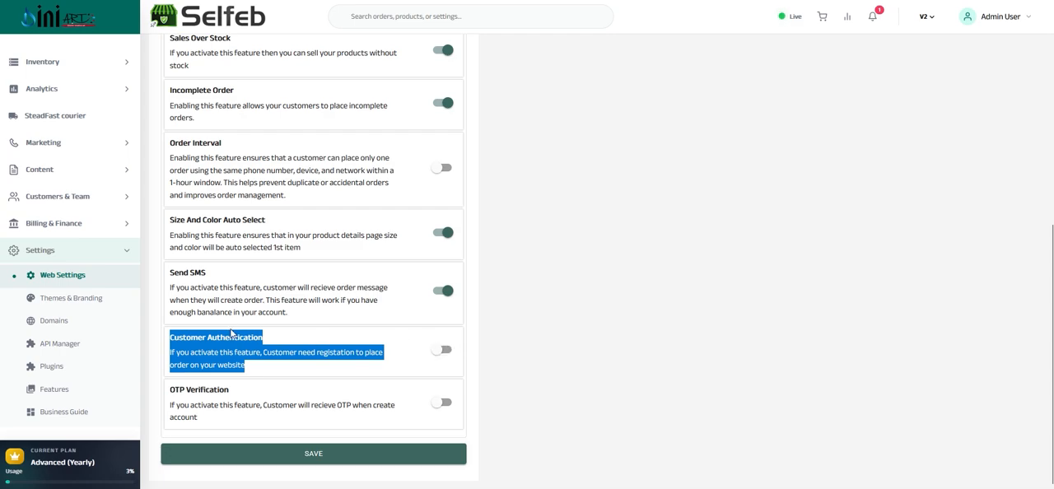
left_click_drag(171, 390, 198, 417)
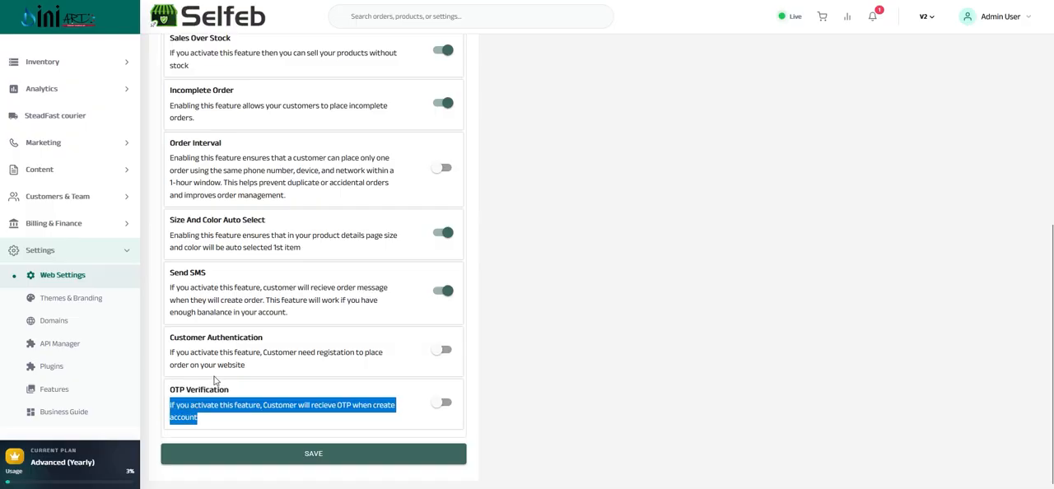
left_click_drag(228, 390, 170, 391)
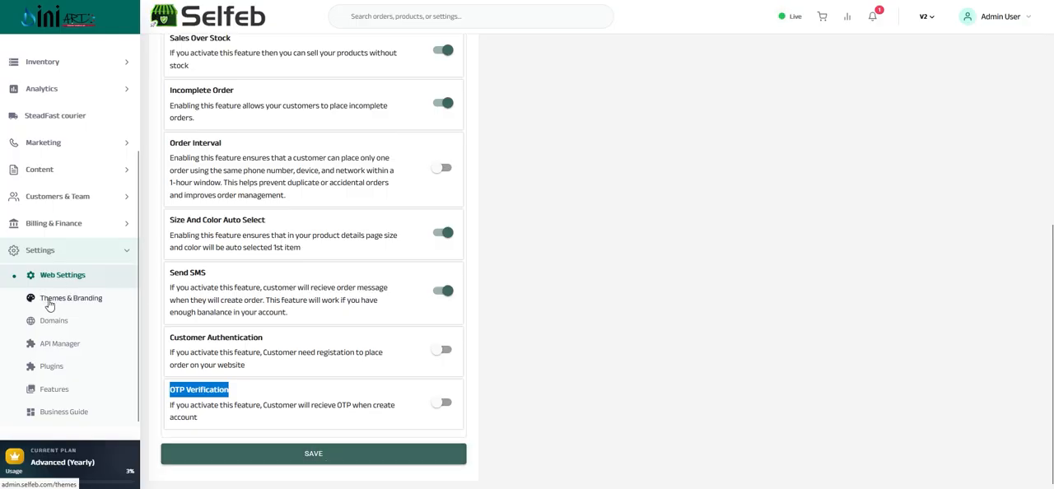
Open the Themes & Branding page, look through the available themes and return to the Installed Theme section
left_click(49, 304)
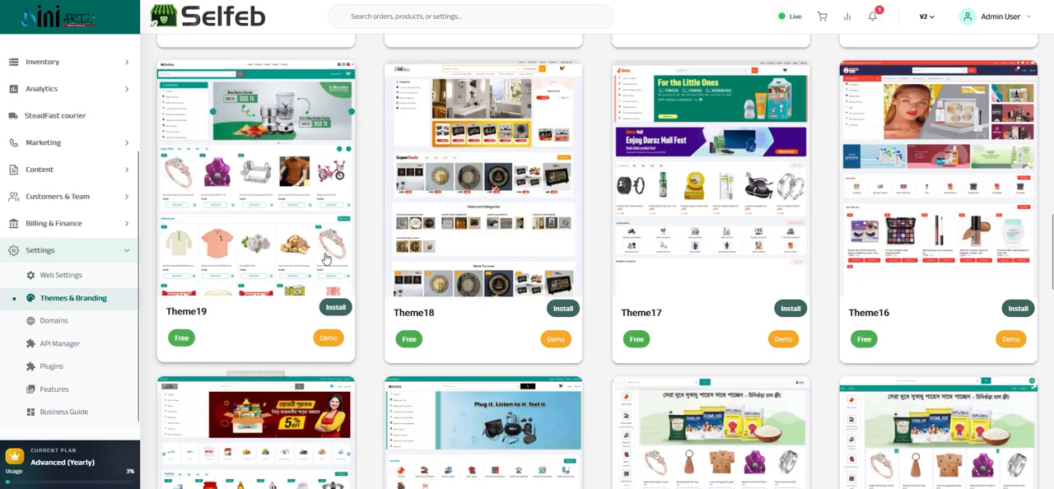
scroll(461, 240, "up", 4)
scroll(462, 240, "down", 5)
scroll(449, 284, "down", 5)
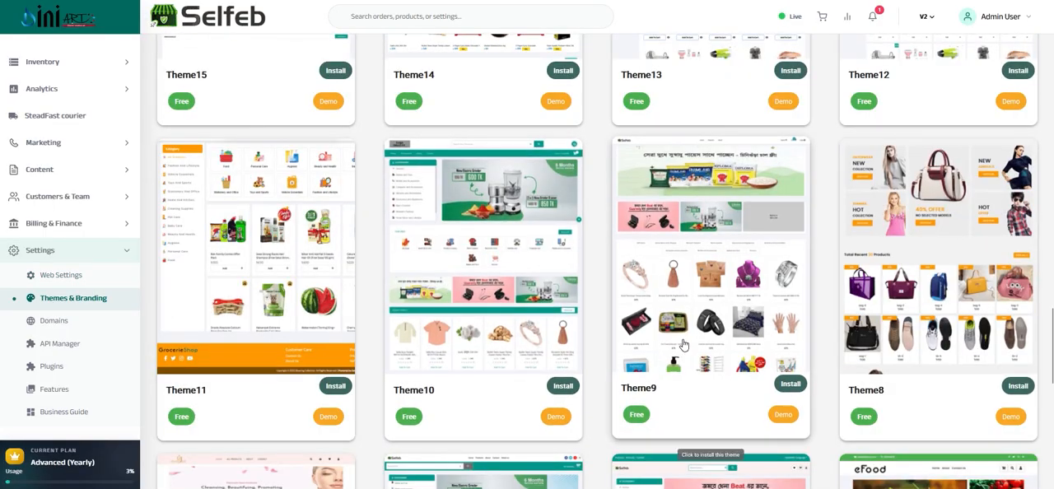
scroll(682, 344, "down", 5)
scroll(699, 354, "up", 10)
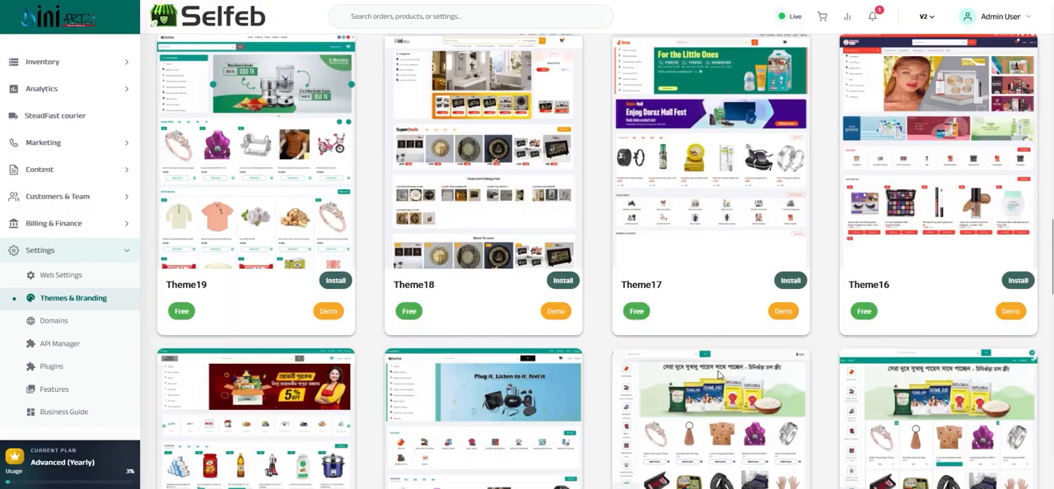
scroll(718, 375, "up", 15)
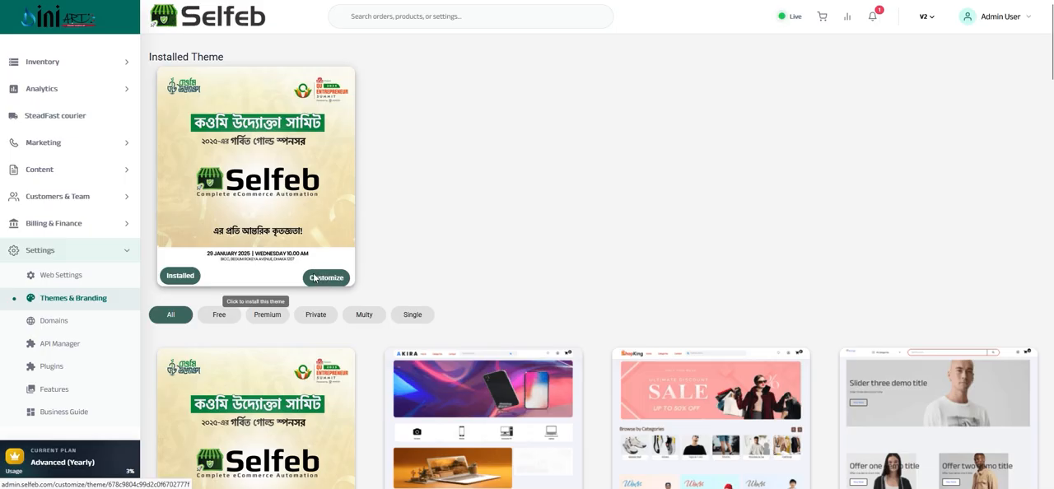
Examine the installed theme's card in the theme list and compare it with the other free themes
scroll(311, 281, "down", 2)
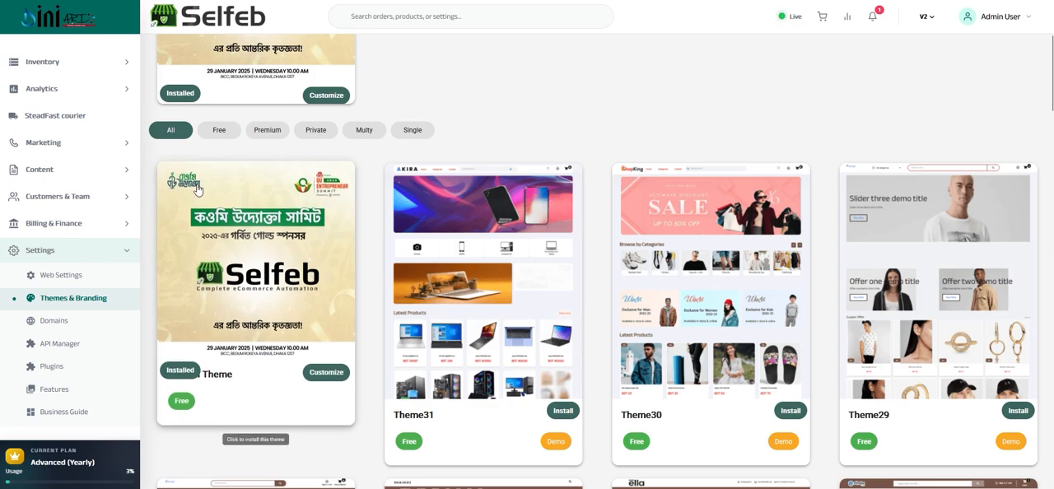
double_click(219, 375)
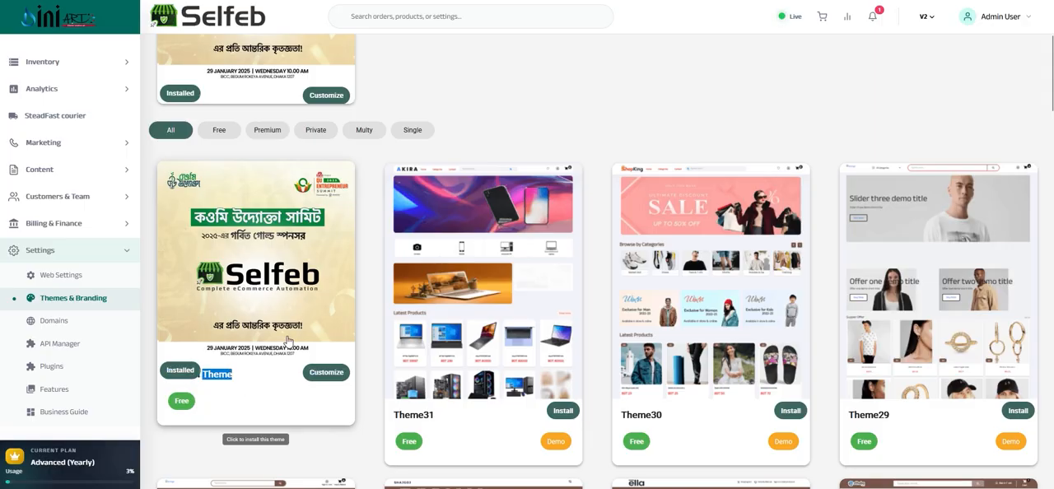
scroll(497, 303, "down", 15)
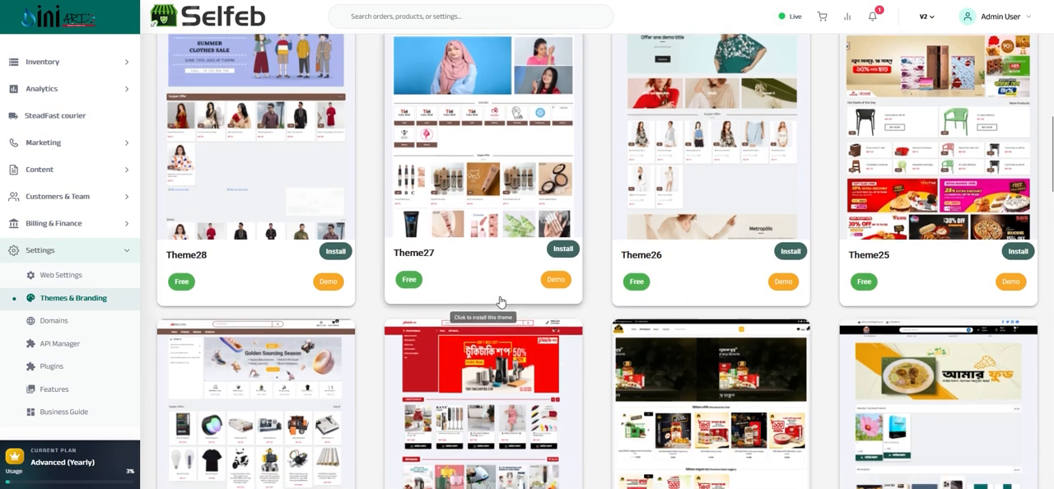
scroll(497, 305, "up", 15)
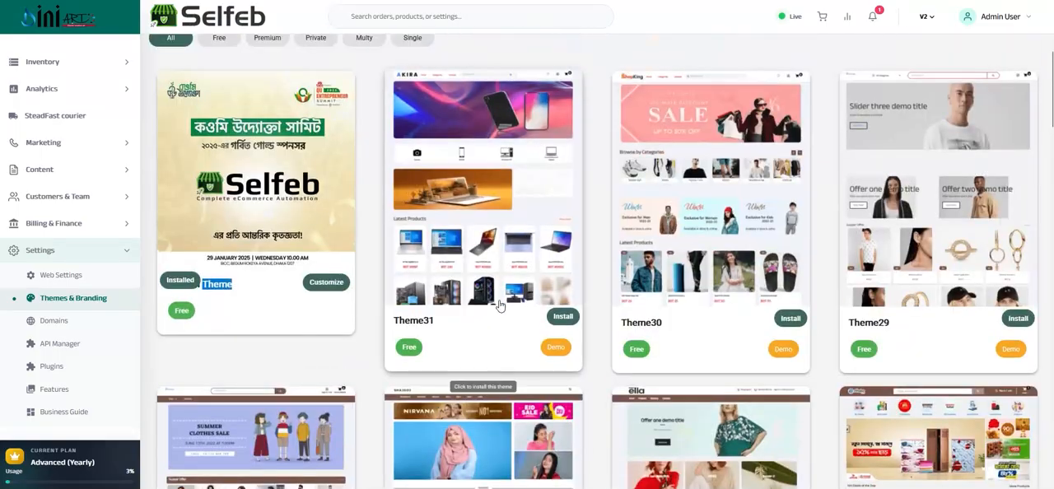
scroll(531, 219, "down", 10)
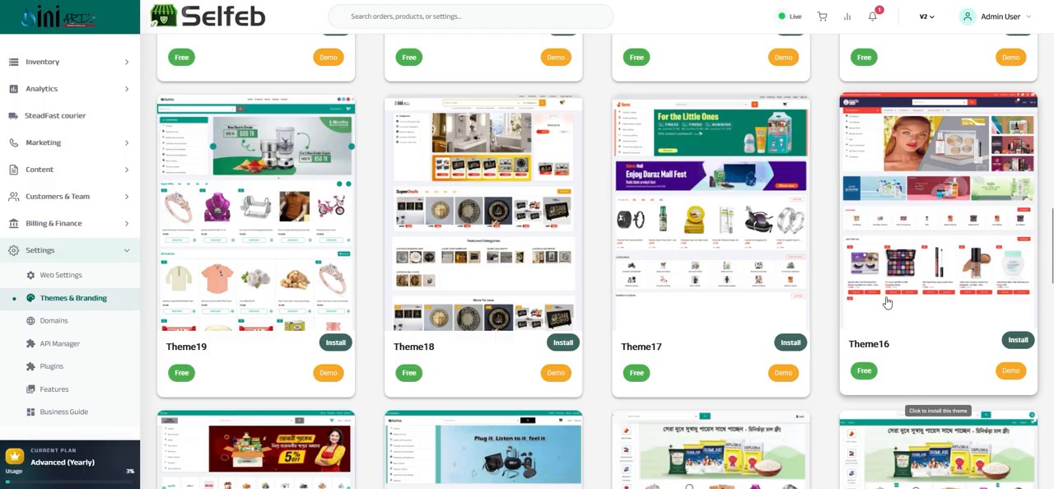
scroll(884, 298, "down", 4)
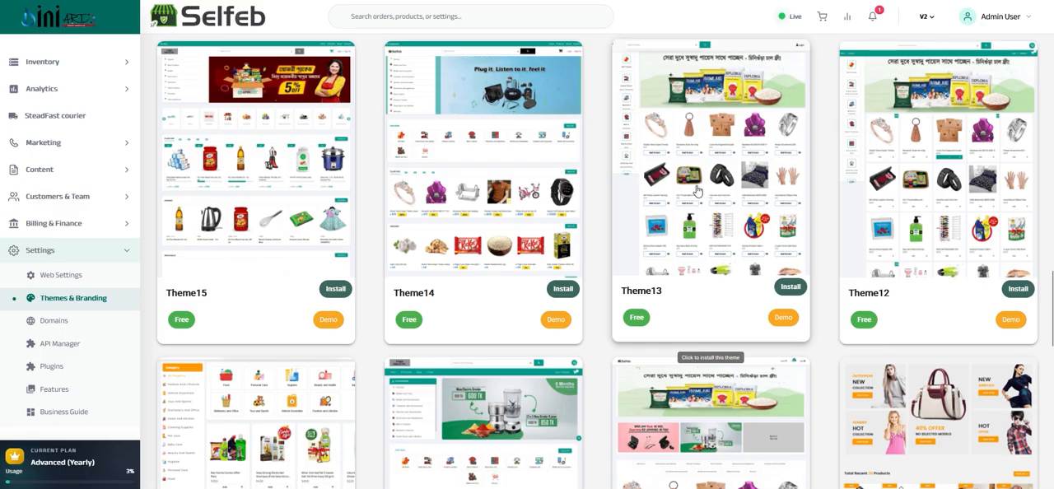
Open the Domain Management page, view the Add New Domain form and close it without adding a domain
left_click(85, 319)
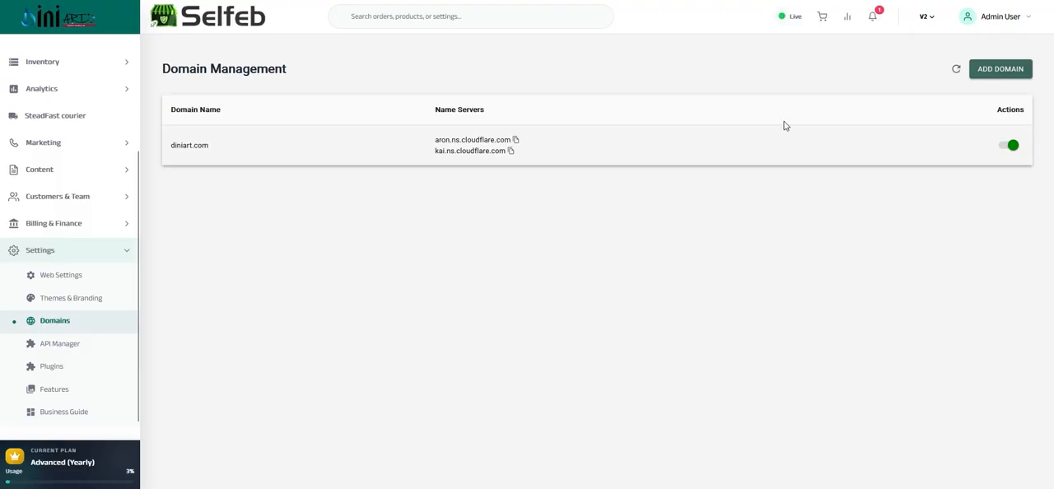
left_click(993, 70)
left_click(451, 247)
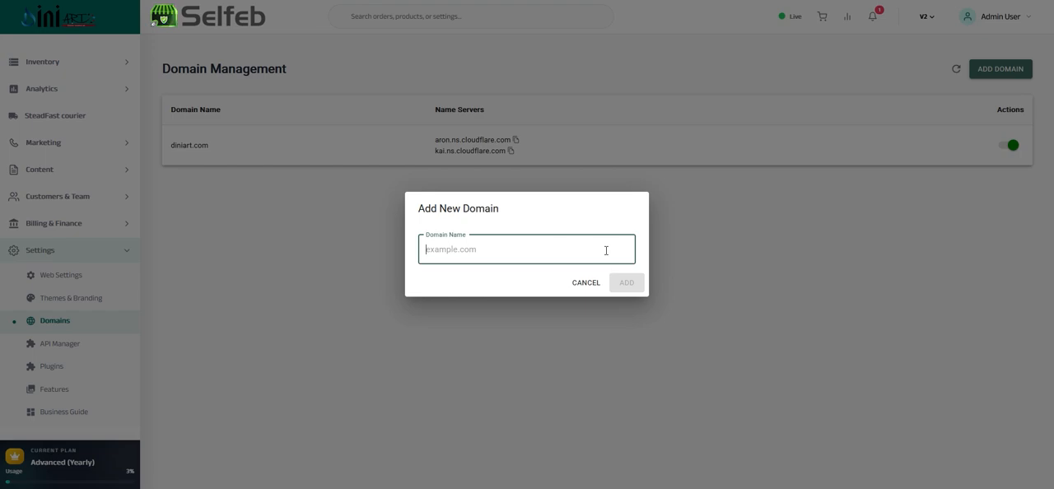
left_click(588, 288)
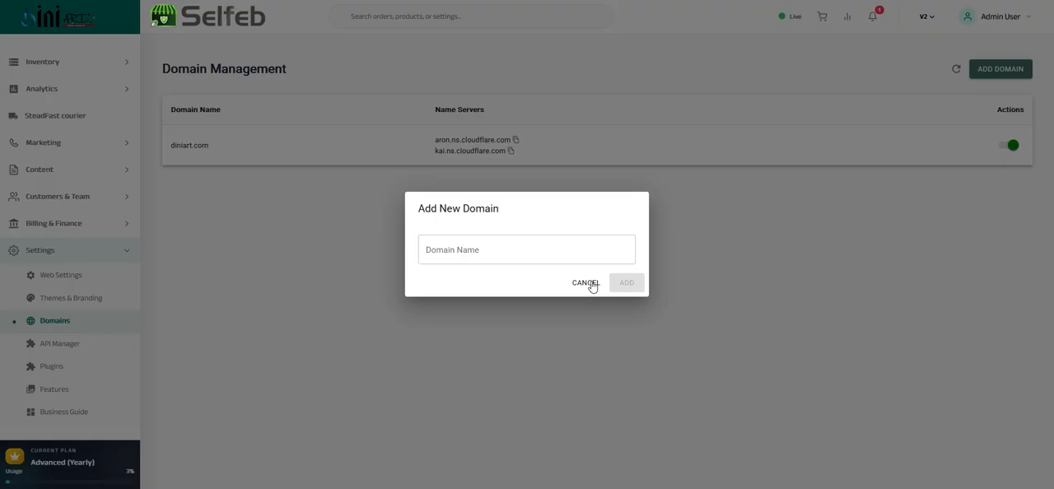
left_click(588, 286)
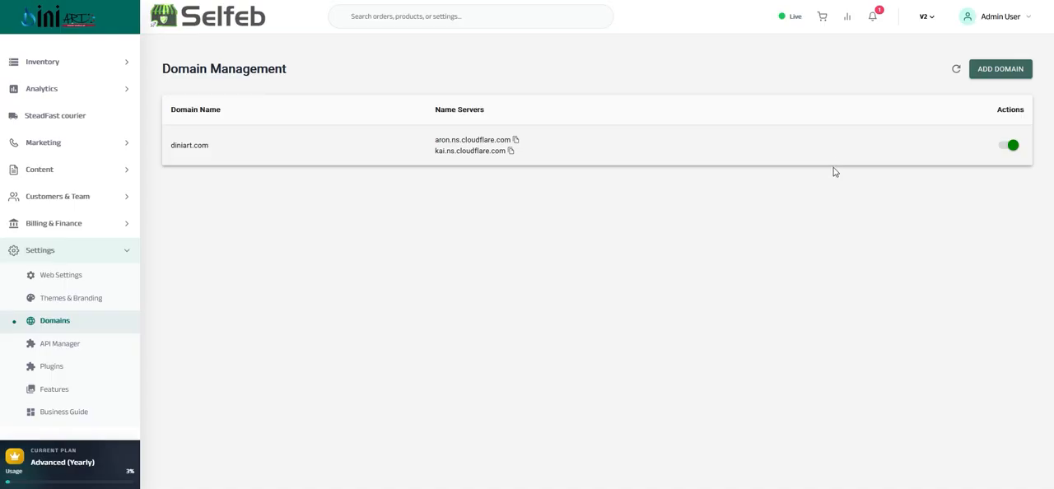
Open the API Manager and choose a validity of 1 Year in the API key creation form
left_click(38, 346)
scroll(282, 195, "down", 4)
scroll(289, 206, "up", 4)
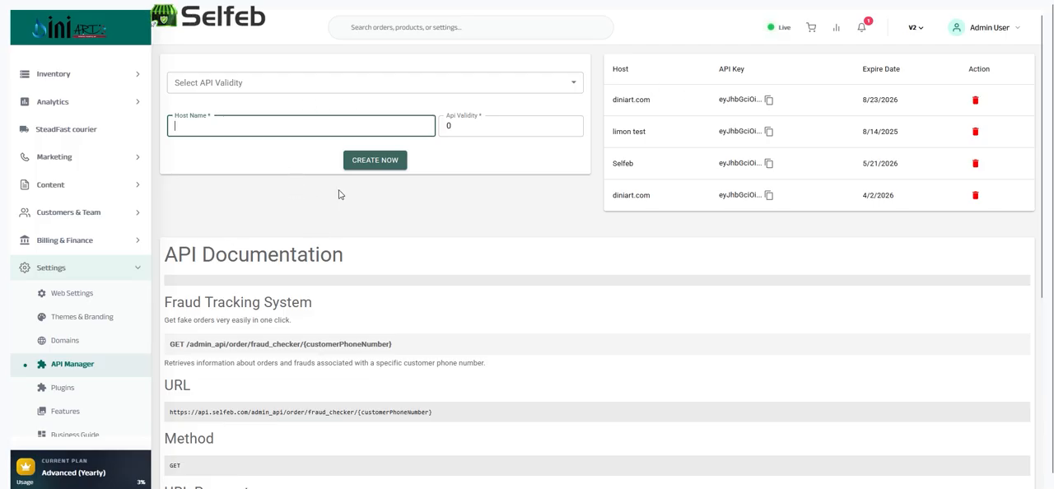
left_click(348, 85)
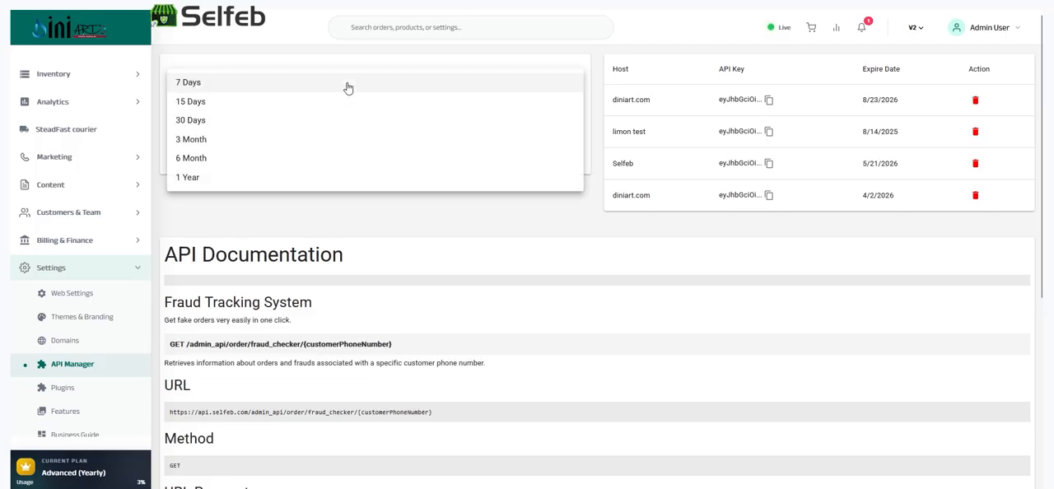
left_click(188, 179)
left_click(212, 128)
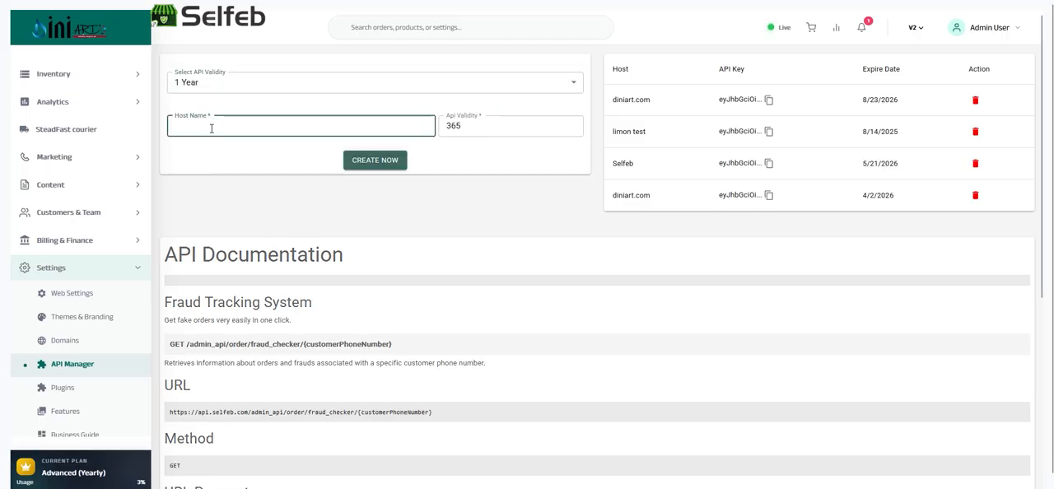
double_click(473, 125)
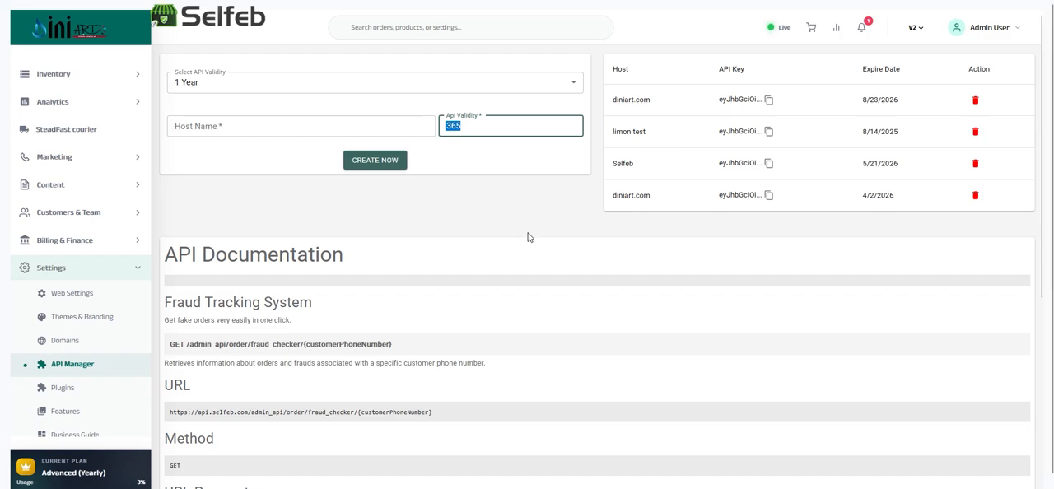
Read the API documentation for the Fraud Tracking System through to its Definition section
scroll(358, 254, "down", 4)
scroll(358, 255, "up", 4)
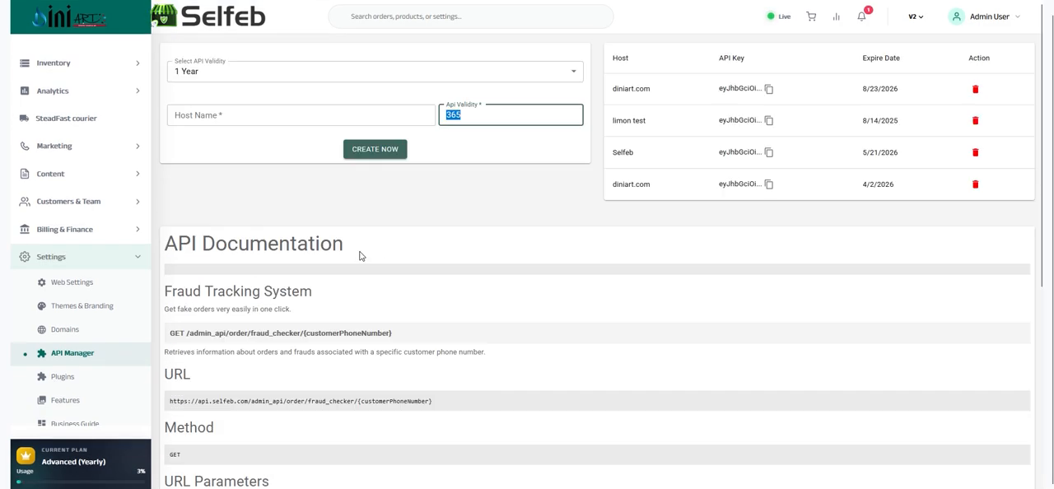
scroll(367, 255, "down", 1)
scroll(257, 251, "down", 4)
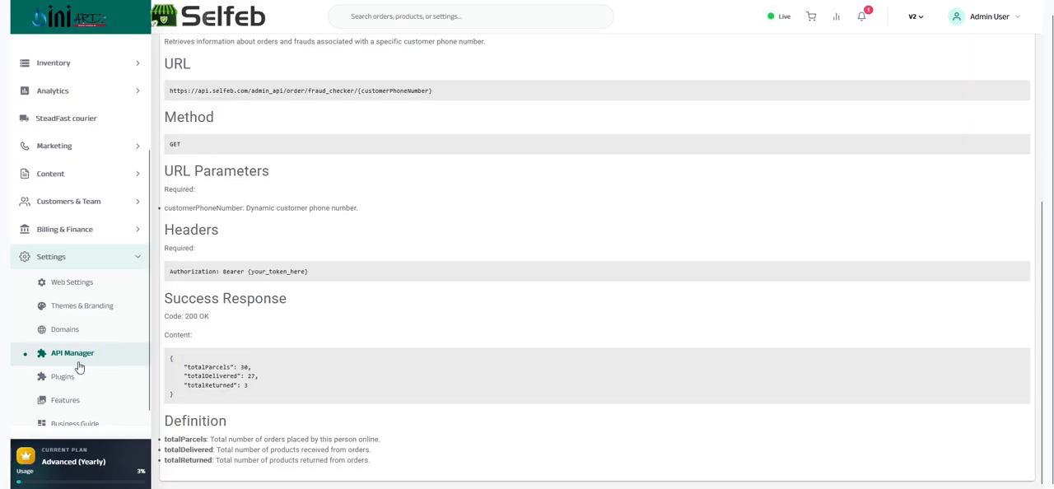
Open the Plugins page and look through all available plugins
left_click(64, 377)
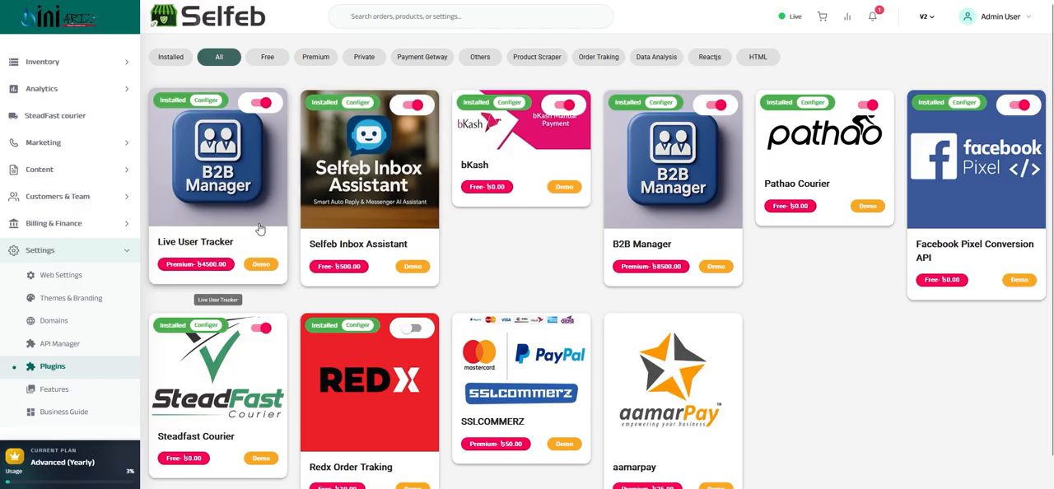
scroll(260, 229, "down", 1)
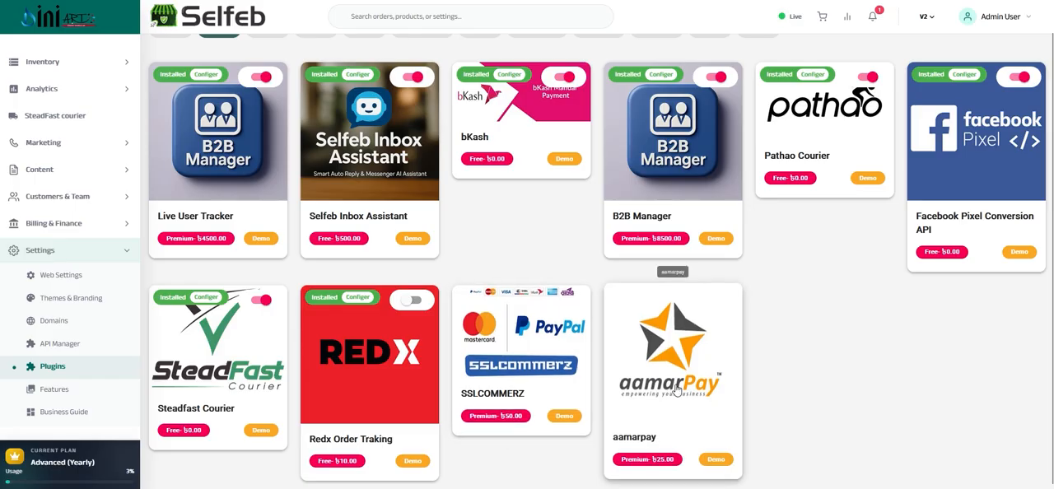
scroll(714, 319, "up", 1)
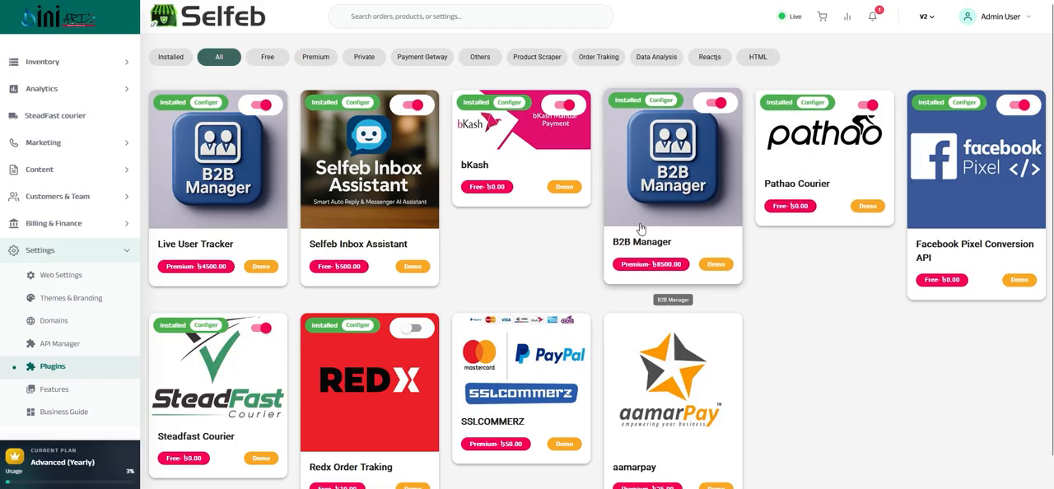
Examine the name and price of the B2B Manager plugin
triple_click(622, 240)
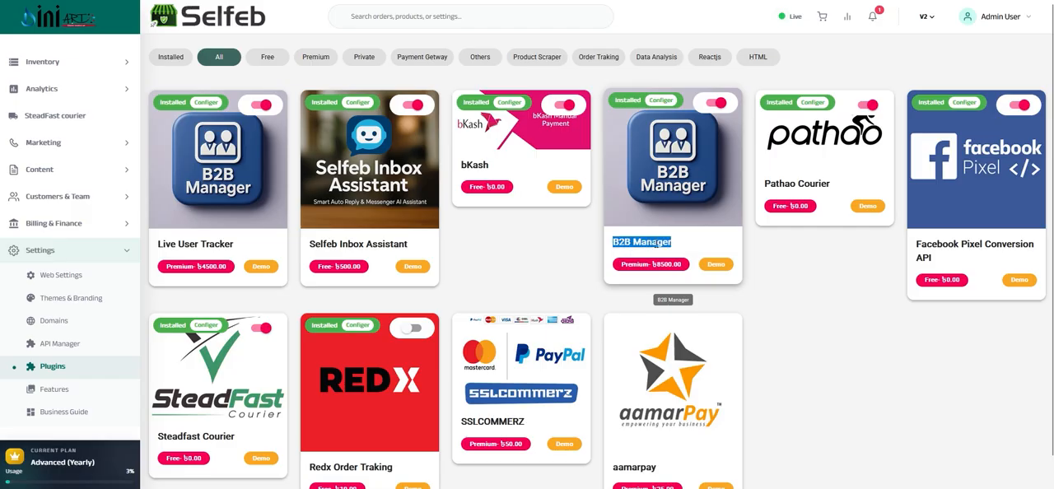
triple_click(658, 264)
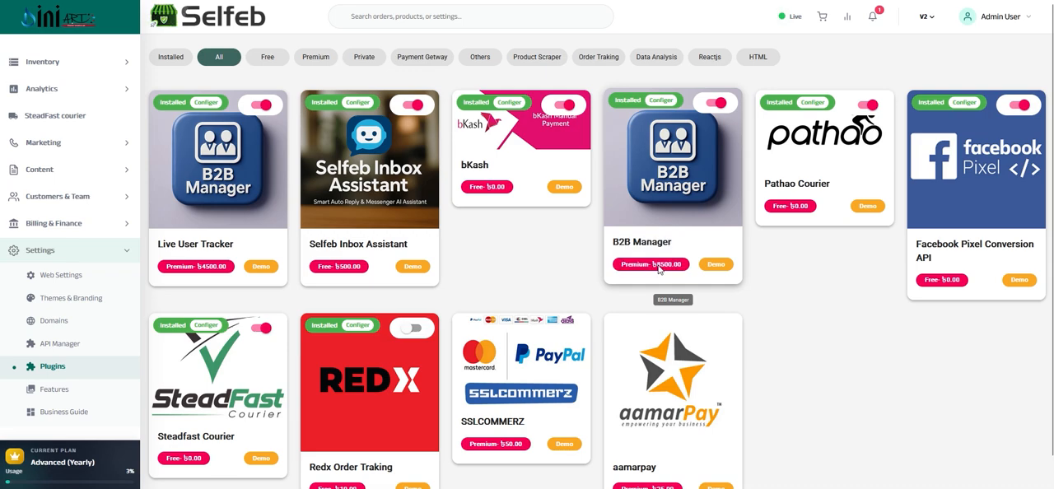
triple_click(658, 264)
triple_click(660, 266)
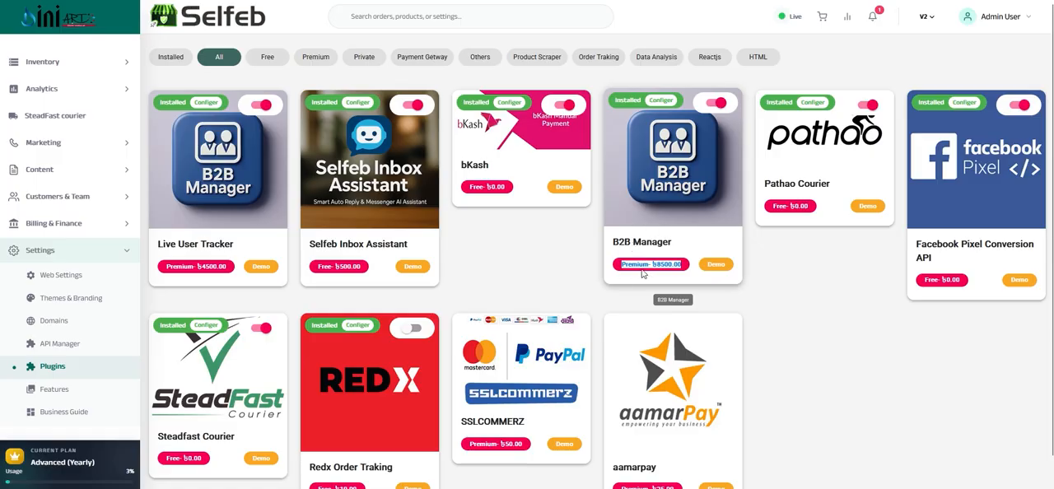
Examine the name and price of the Selfeb Inbox Assistant plugin
triple_click(322, 242)
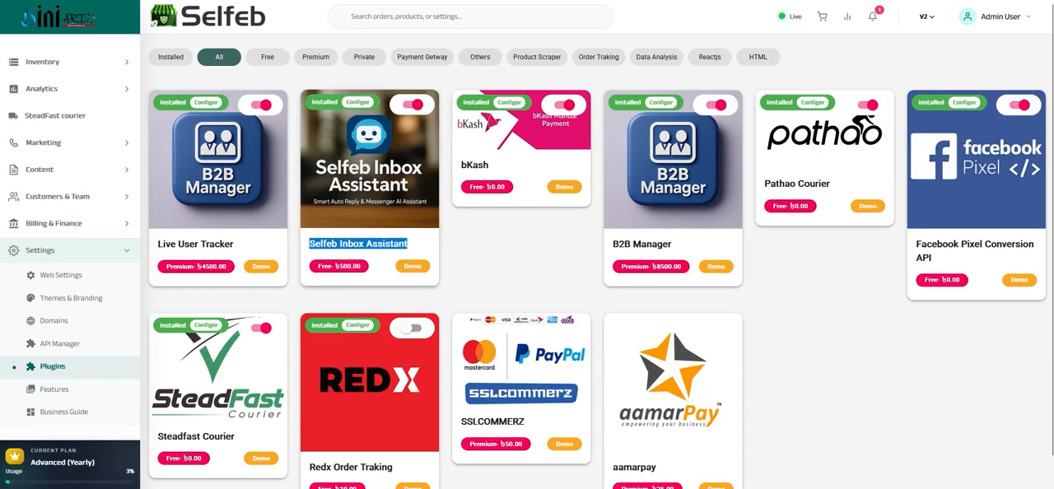
mouse_move(325, 488)
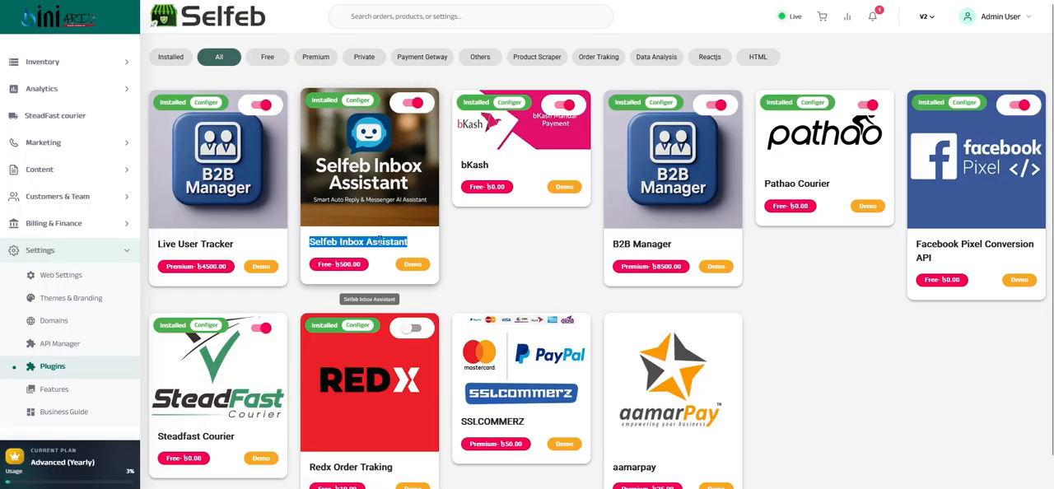
double_click(347, 266)
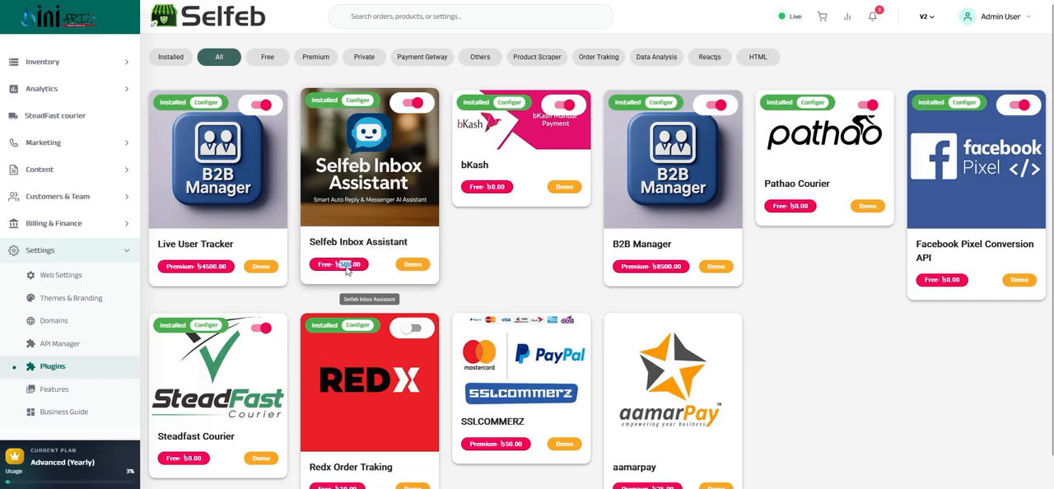
left_click_drag(336, 241, 355, 264)
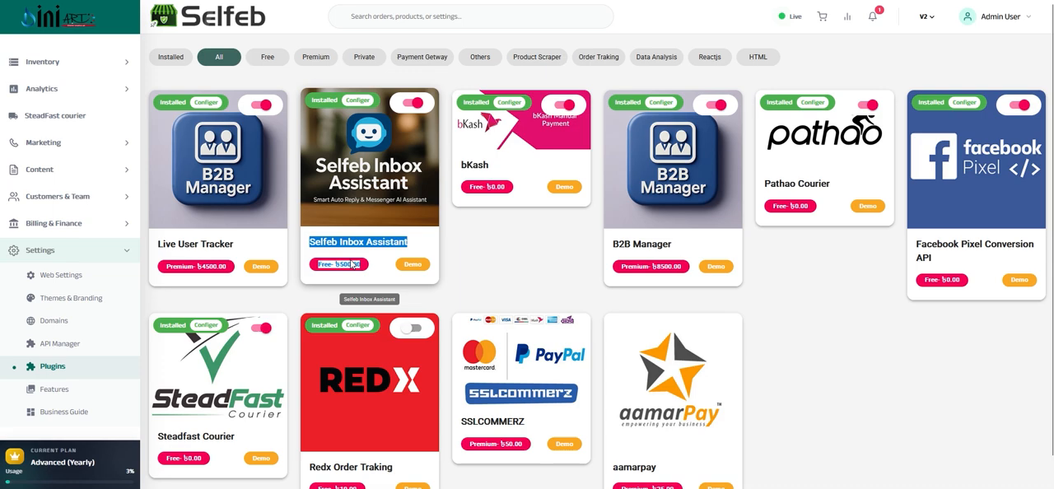
Examine the name and price of the Live User Tracker plugin
triple_click(180, 241)
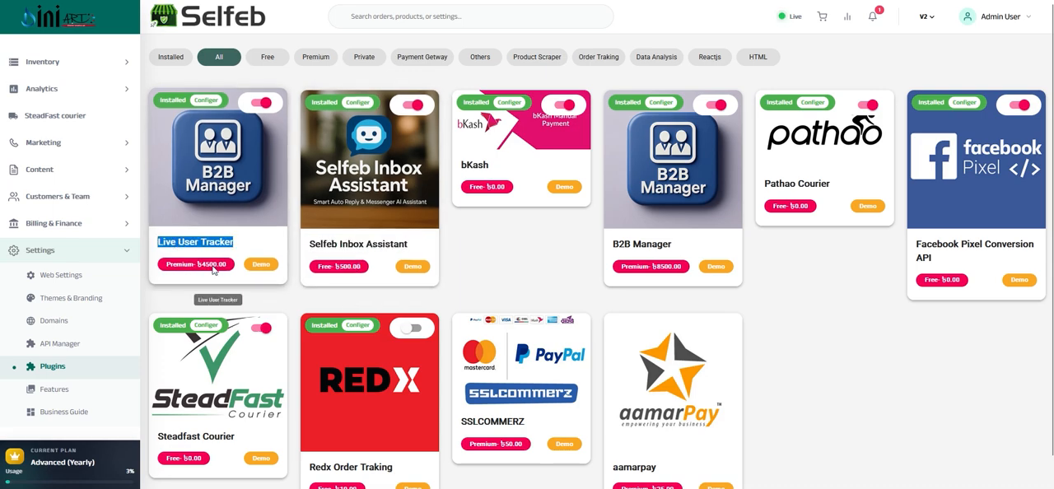
left_click_drag(218, 266, 163, 272)
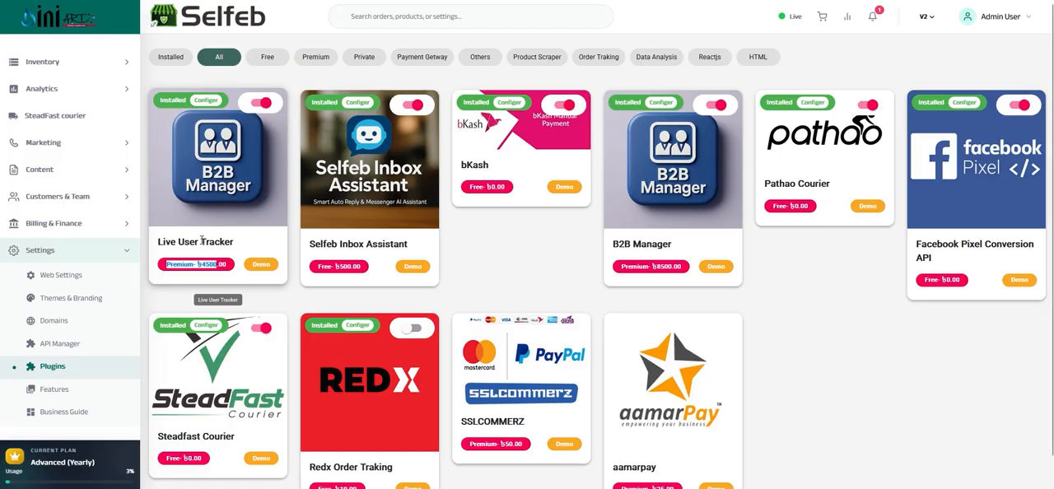
left_click_drag(218, 241, 157, 242)
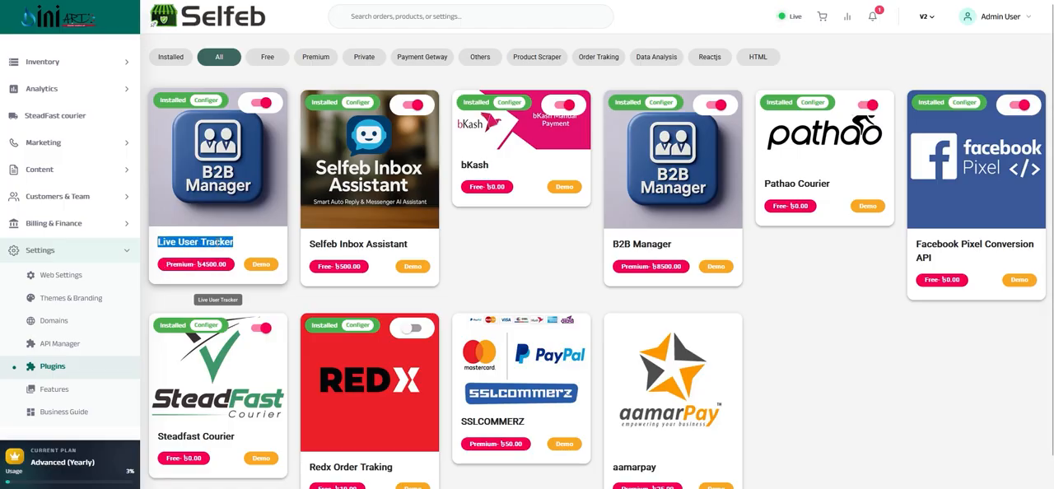
triple_click(206, 265)
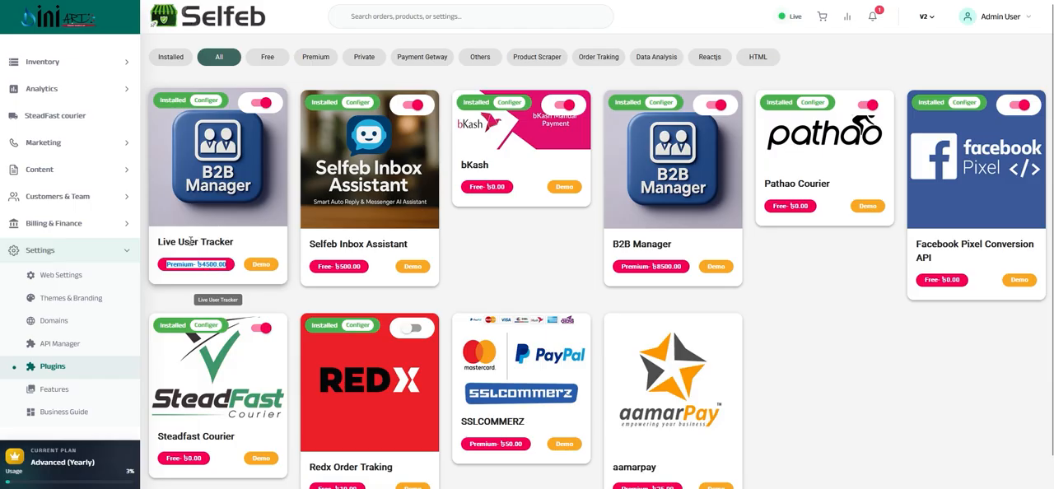
double_click(189, 242)
triple_click(189, 242)
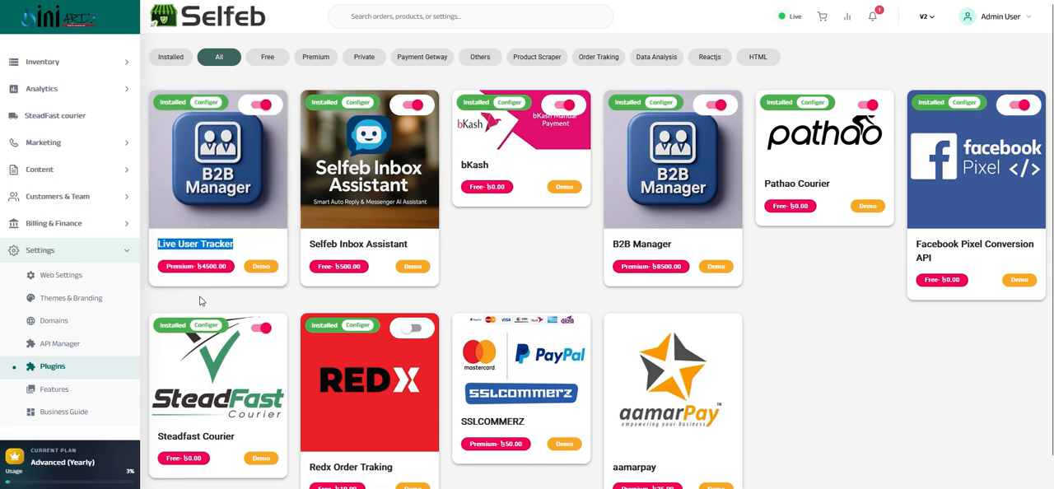
View the installed items on the Features page and open the Business Guide
scroll(247, 288, "down", 1)
scroll(316, 283, "up", 1)
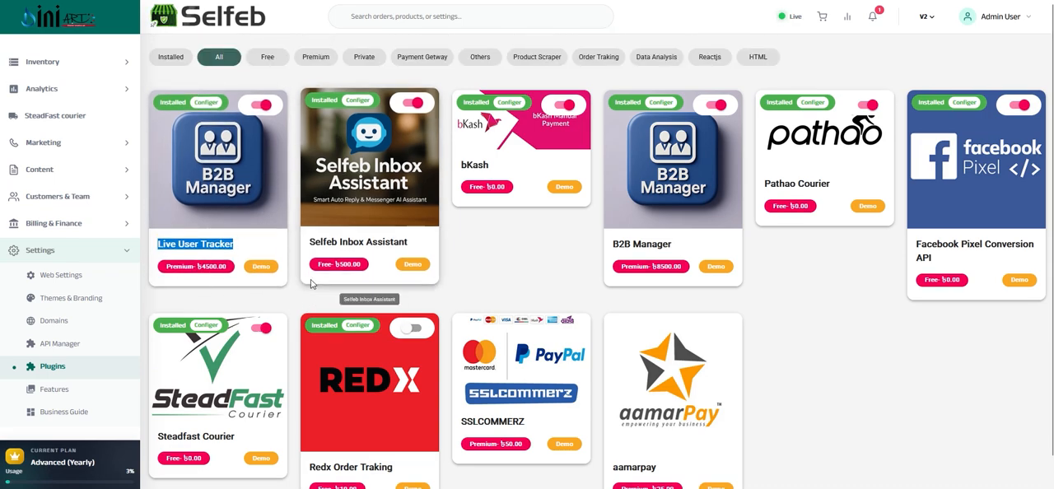
left_click(47, 391)
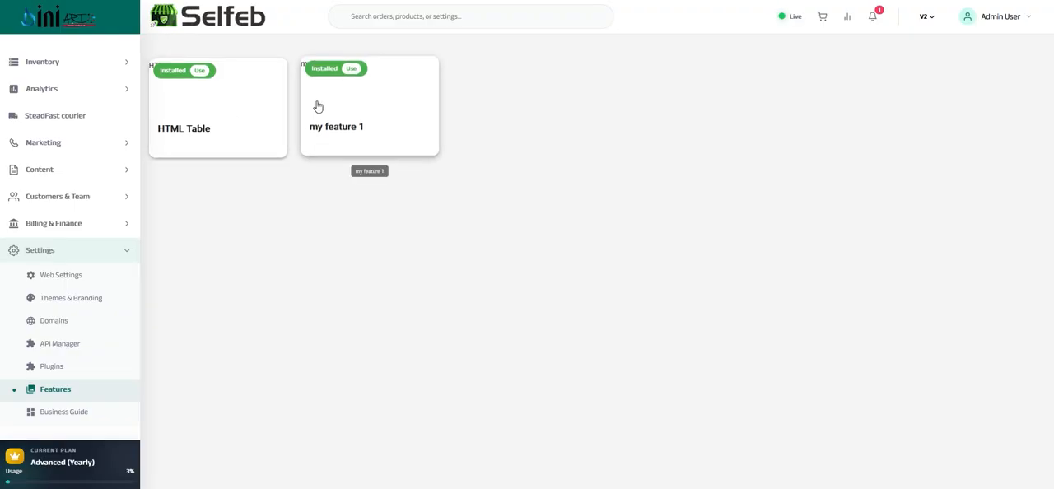
left_click(52, 413)
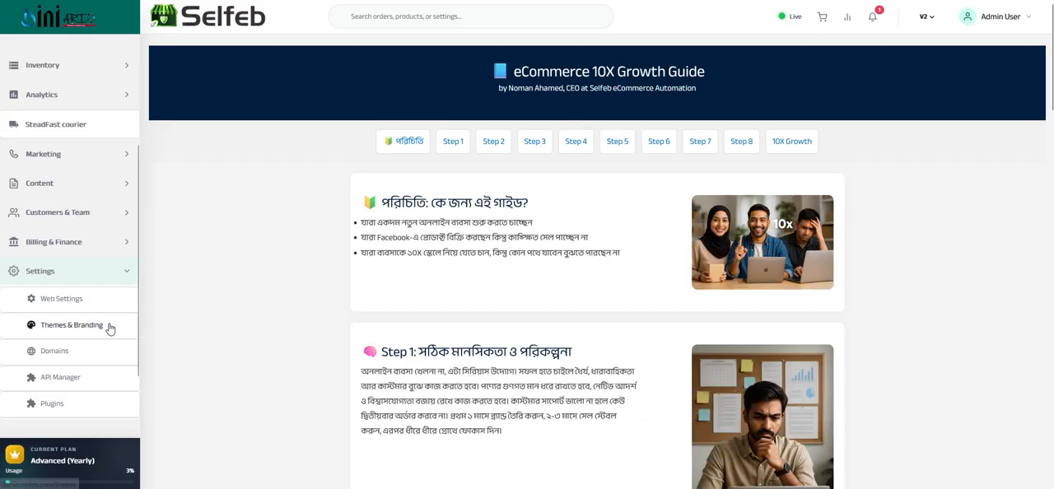
scroll(57, 321, "down", 1)
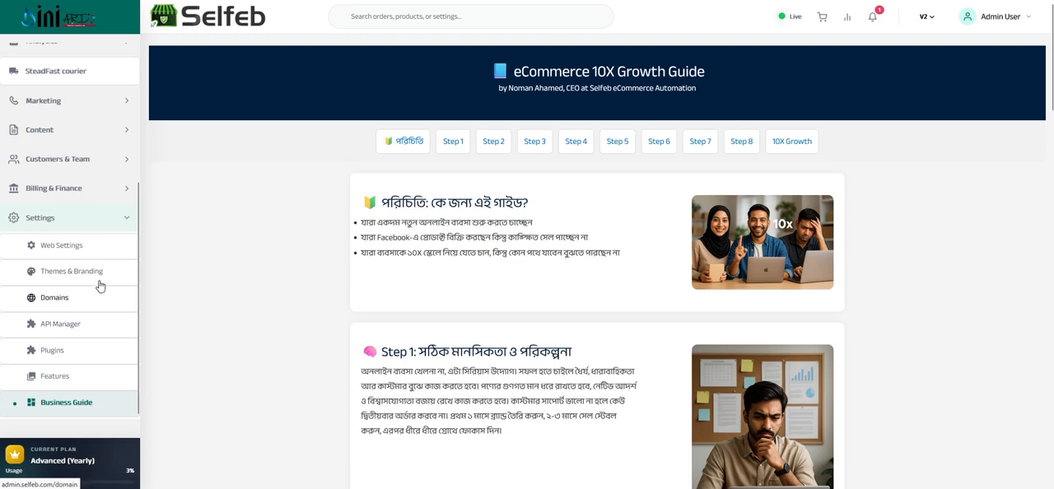
left_click(98, 235)
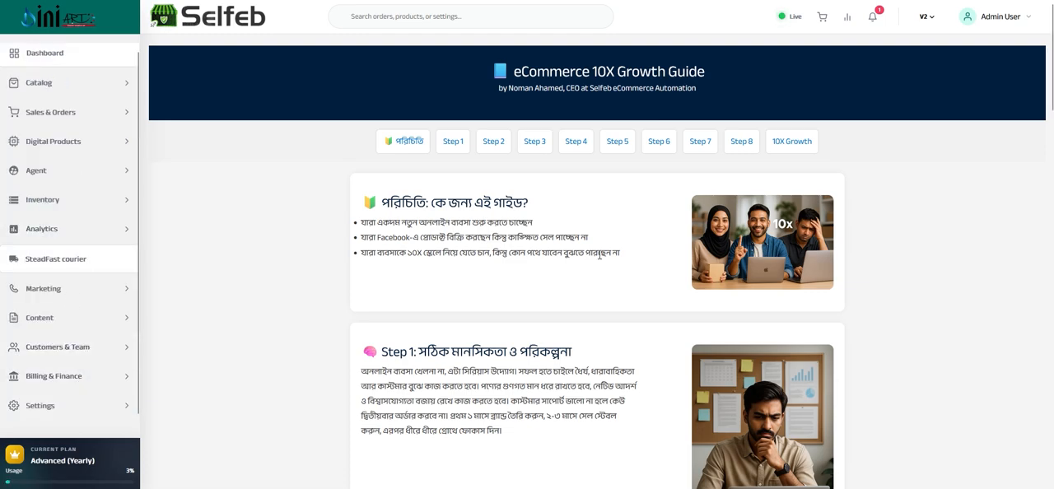
left_click(41, 407)
scroll(70, 367, "down", 3)
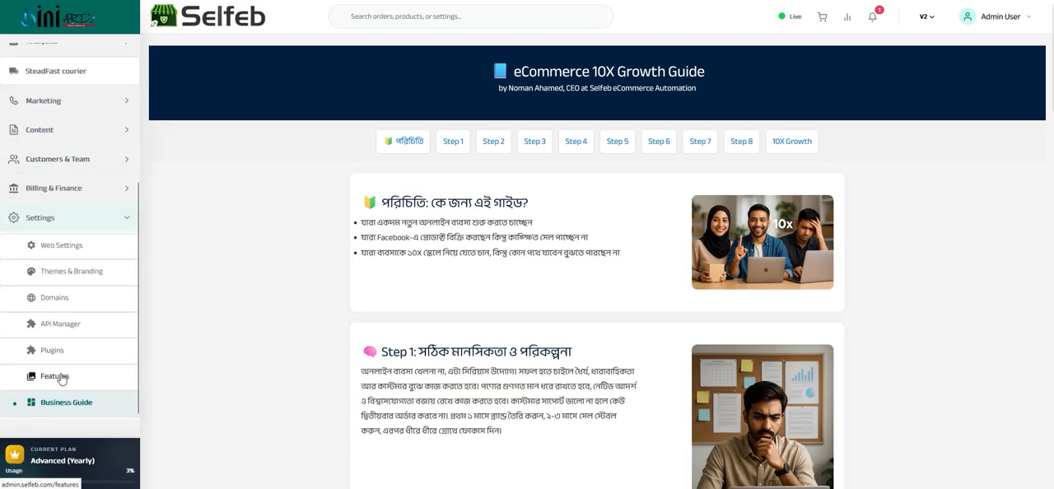
scroll(61, 378, "up", 3)
scroll(63, 378, "down", 3)
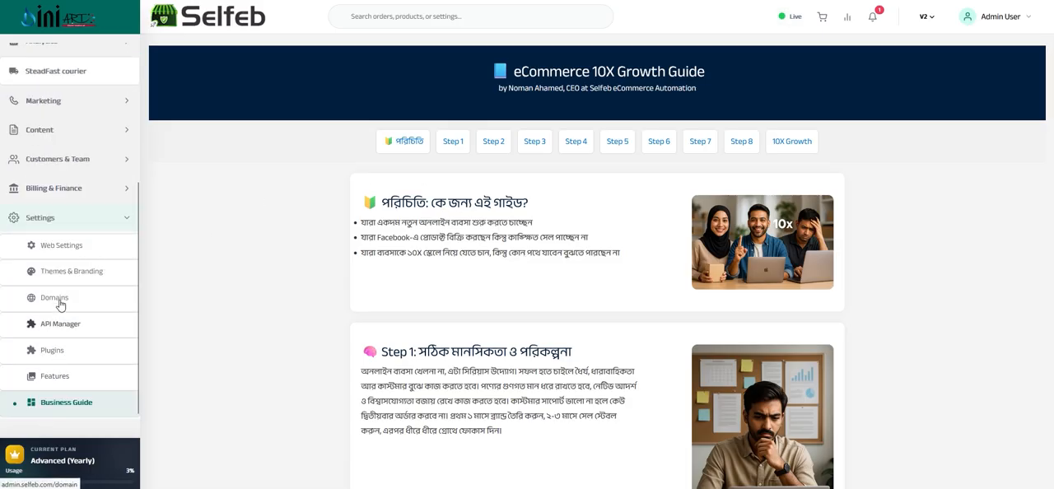
Open the Server-Side Tracking page under Marketing and examine its event names, IP list and data details
left_click(64, 223)
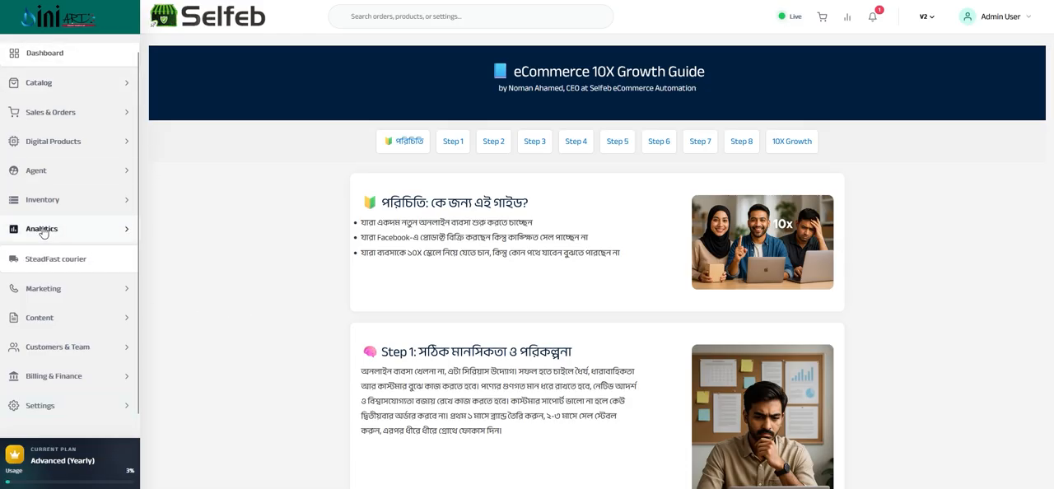
left_click(40, 295)
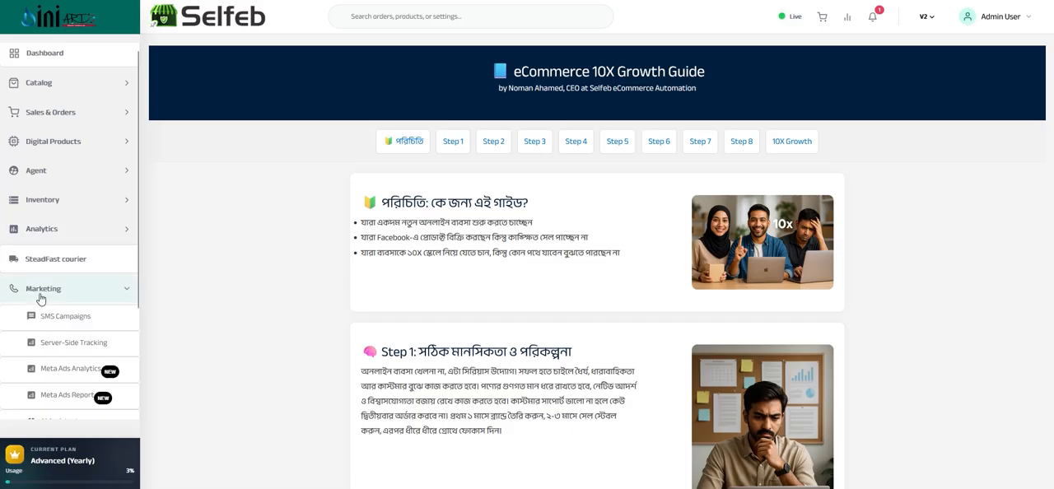
left_click(53, 344)
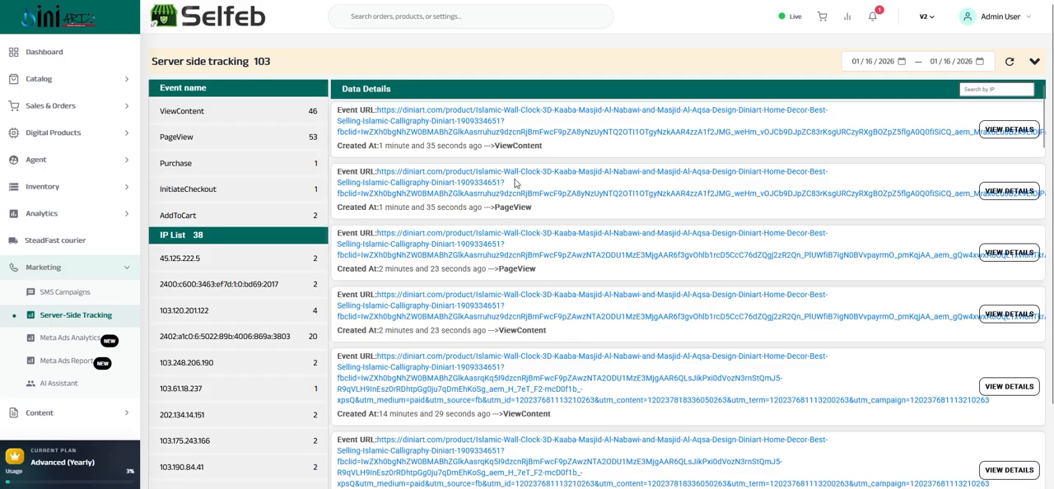
left_click(71, 275)
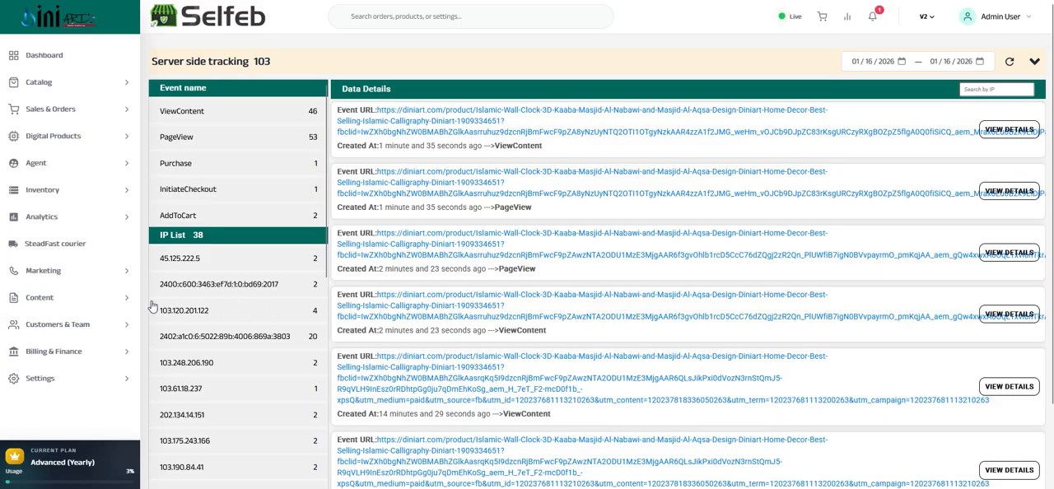
Check the account balance in the admin user's menu, then open the profile and view its Authentication and Subscription sections
left_click(1023, 18)
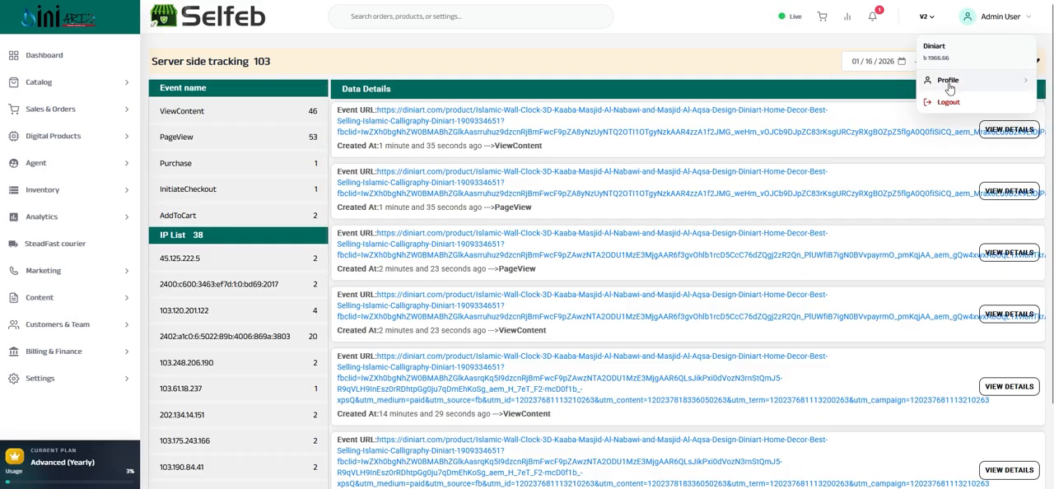
double_click(933, 58)
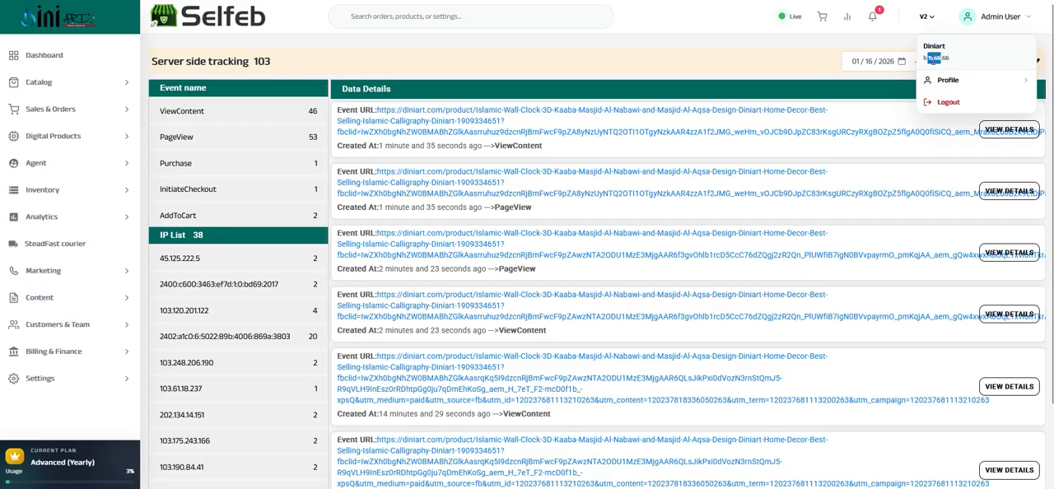
left_click(946, 82)
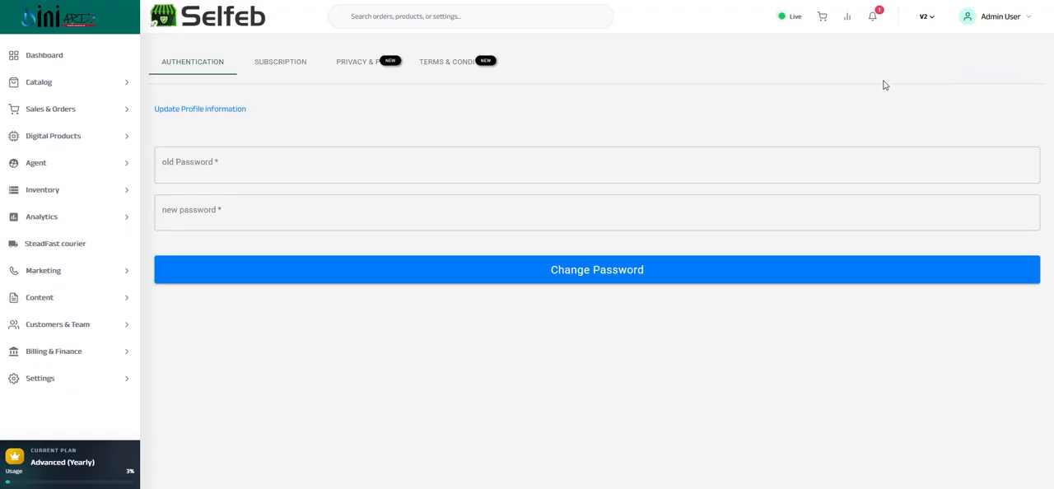
left_click(216, 158)
left_click(233, 135)
left_click(275, 66)
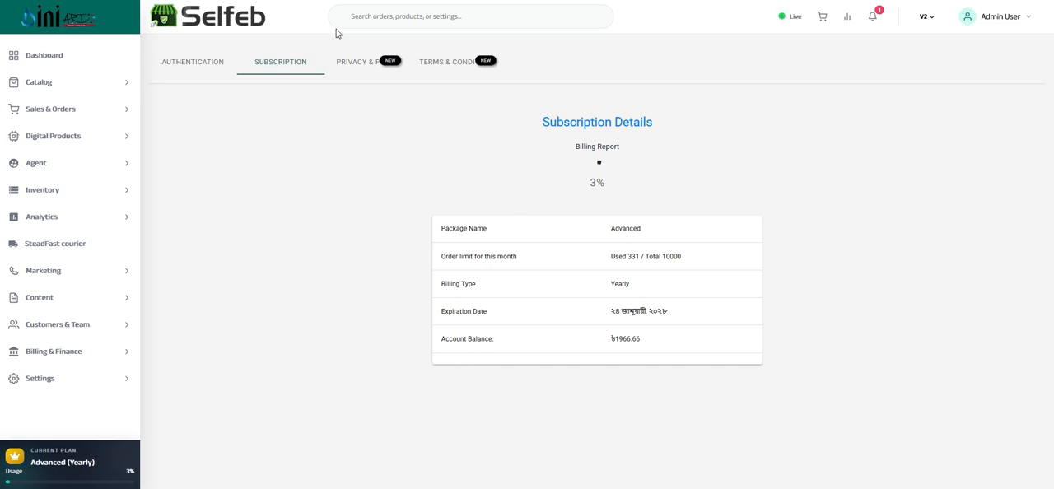
Open the profile's privacy section, then read through the Admin Terms & Conditions and return to their beginning
left_click(352, 67)
left_click(443, 66)
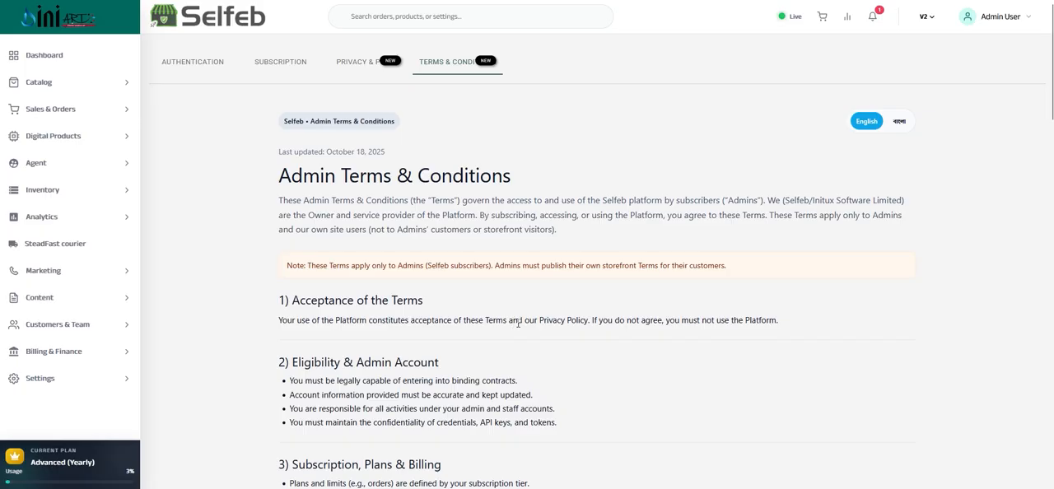
scroll(517, 323, "down", 3)
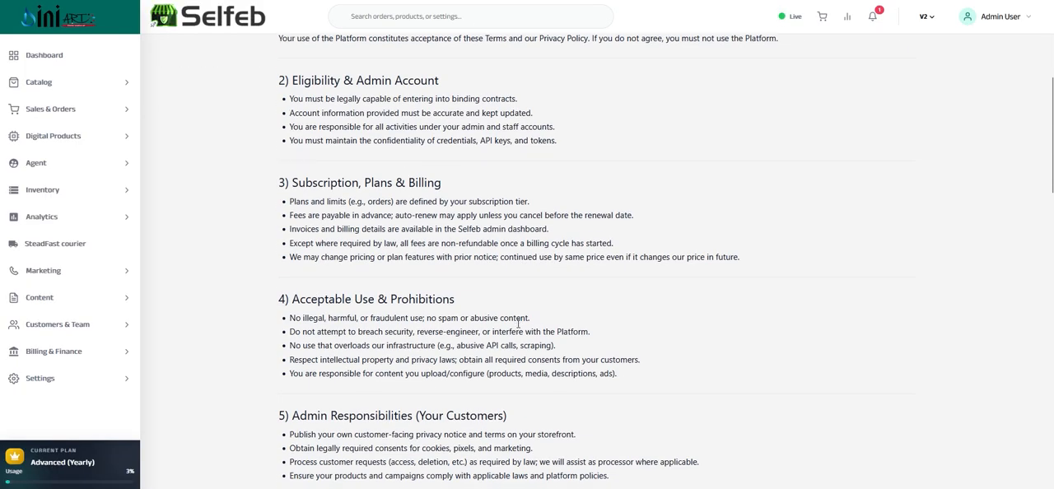
scroll(519, 326, "down", 2)
scroll(518, 327, "down", 4)
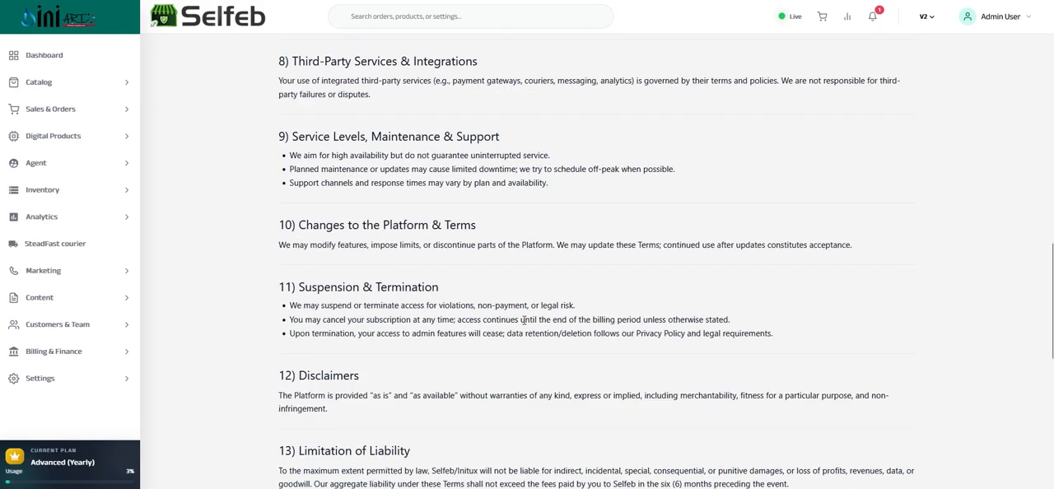
scroll(513, 317, "up", 10)
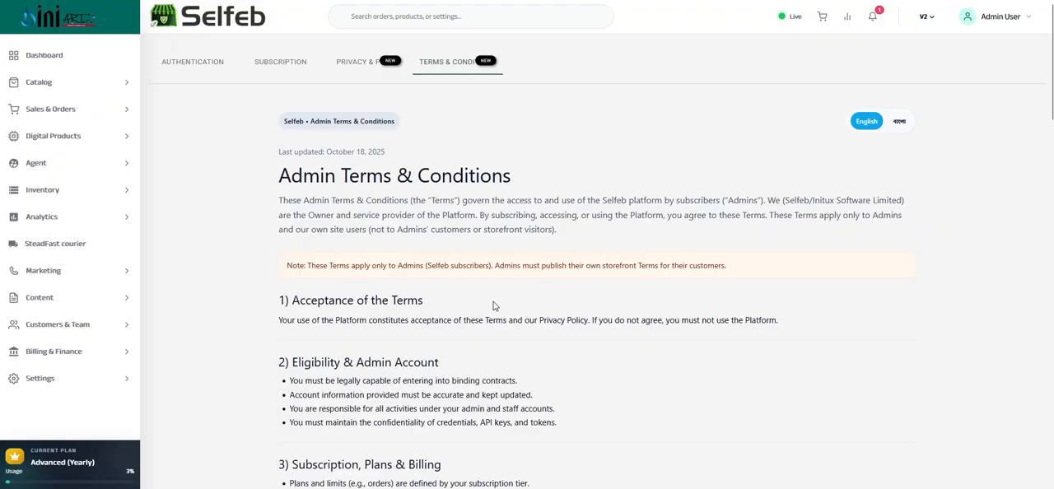